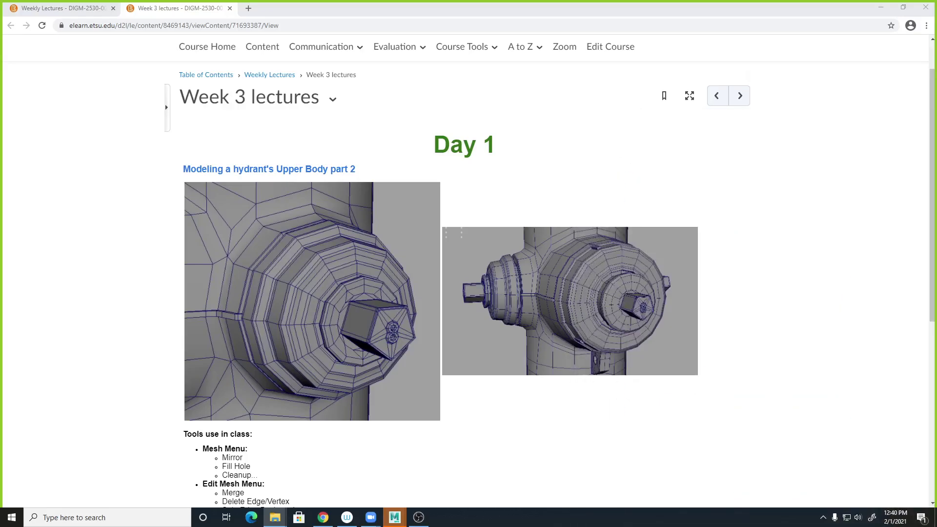
Step: Switch to the File Explorer window showing the scenes folder of the DIGM2824SP21WK03_Project
{"action": "left_click", "coordinate": [275, 518]}
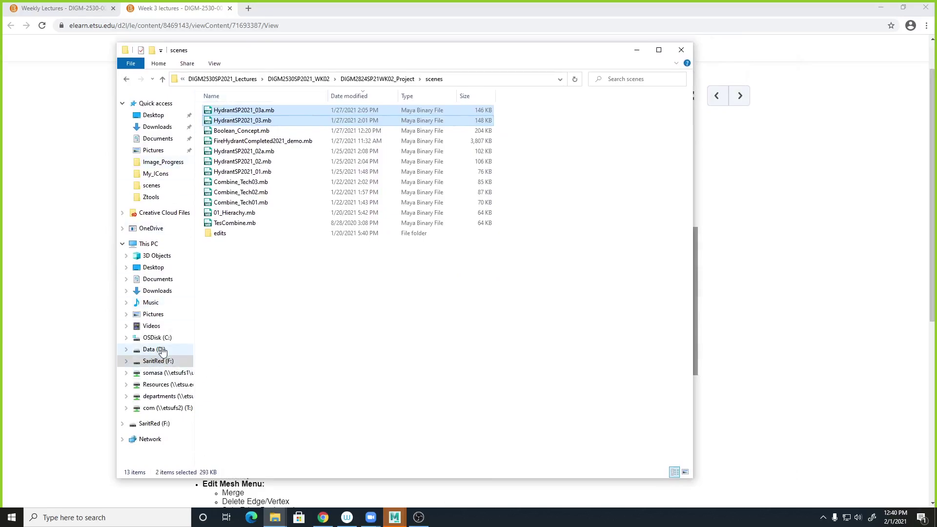
{"action": "left_click", "coordinate": [636, 49]}
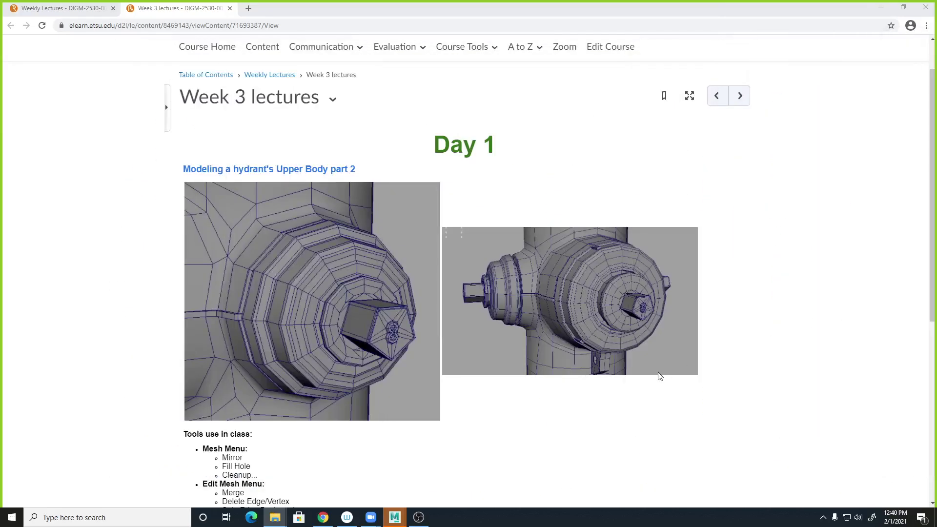
{"action": "key", "text": "alt+Tab"}
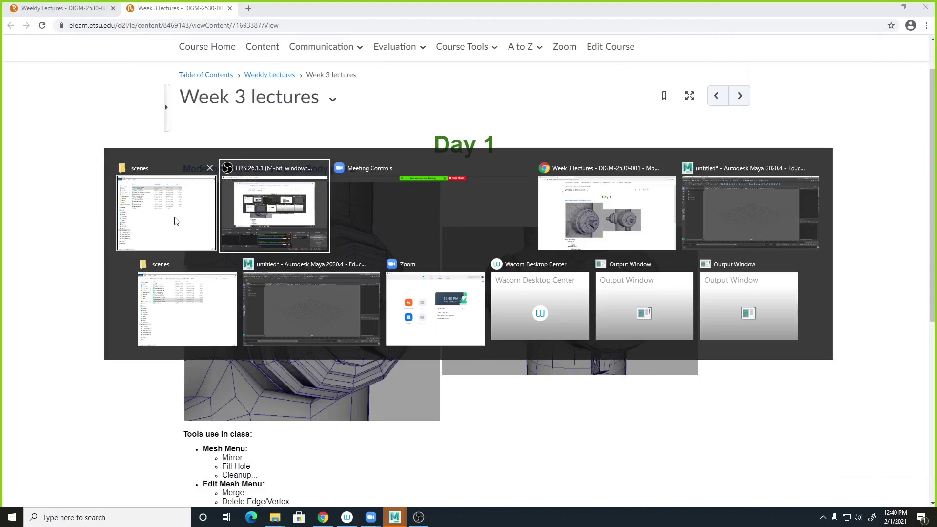
{"action": "left_click", "coordinate": [170, 326]}
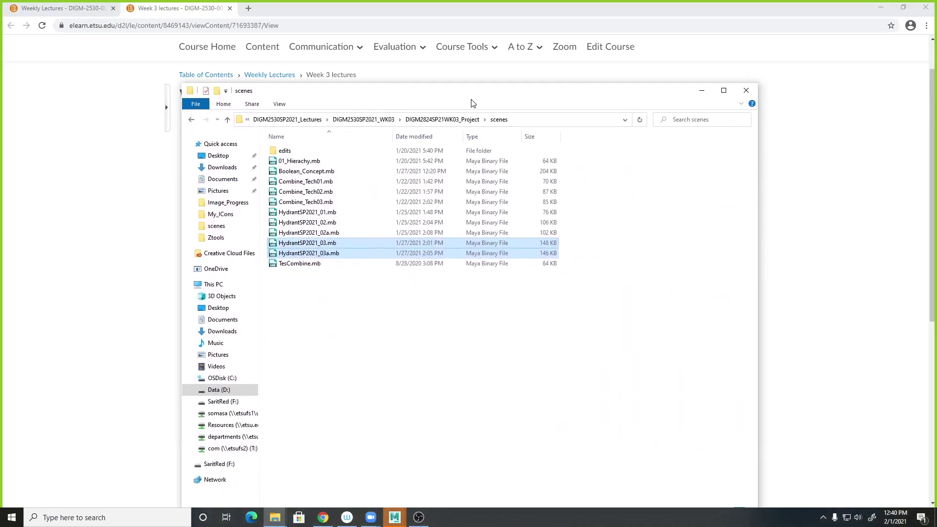
Step: Browse to the ReferenceHydrant folder in DIGM2530SP2021_WK03, including a look into its Temp subfolder
{"action": "left_click", "coordinate": [436, 120]}
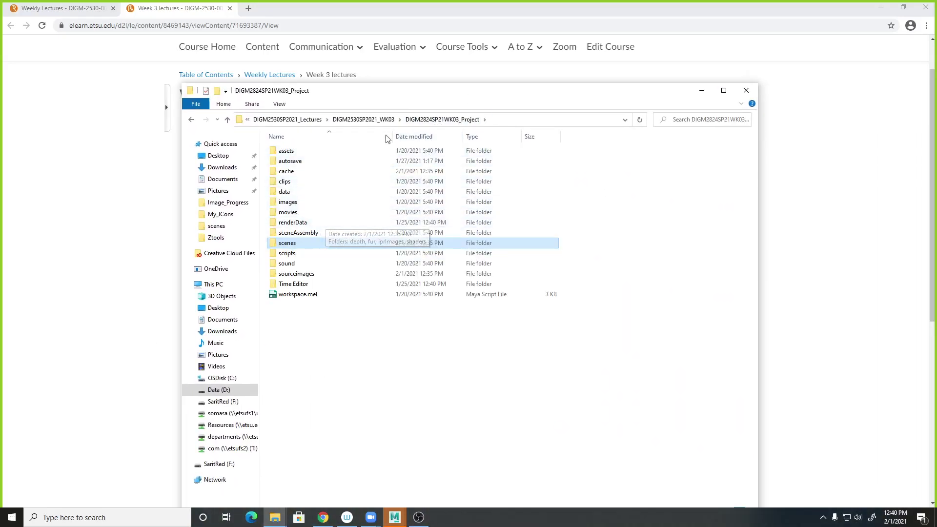
{"action": "left_click", "coordinate": [391, 121]}
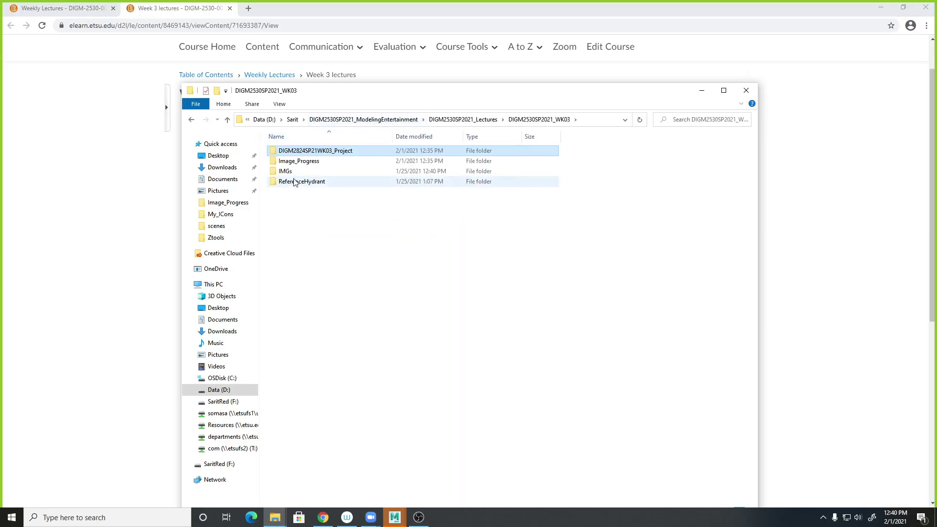
{"action": "double_click", "coordinate": [296, 182]}
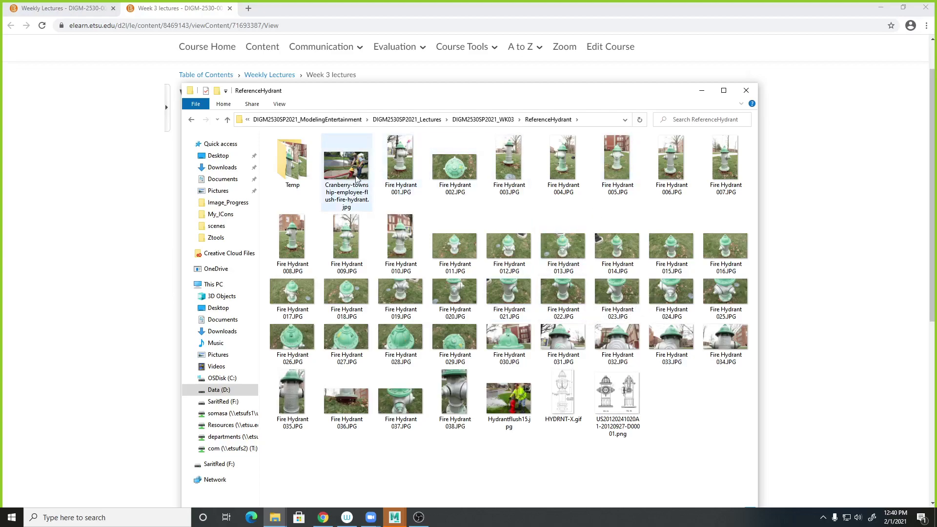
{"action": "double_click", "coordinate": [288, 166]}
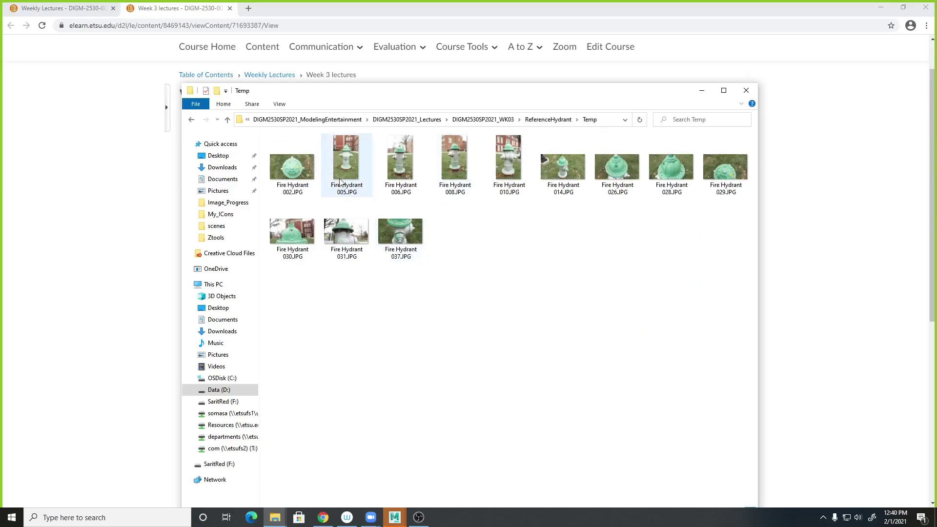
{"action": "left_click", "coordinate": [547, 119]}
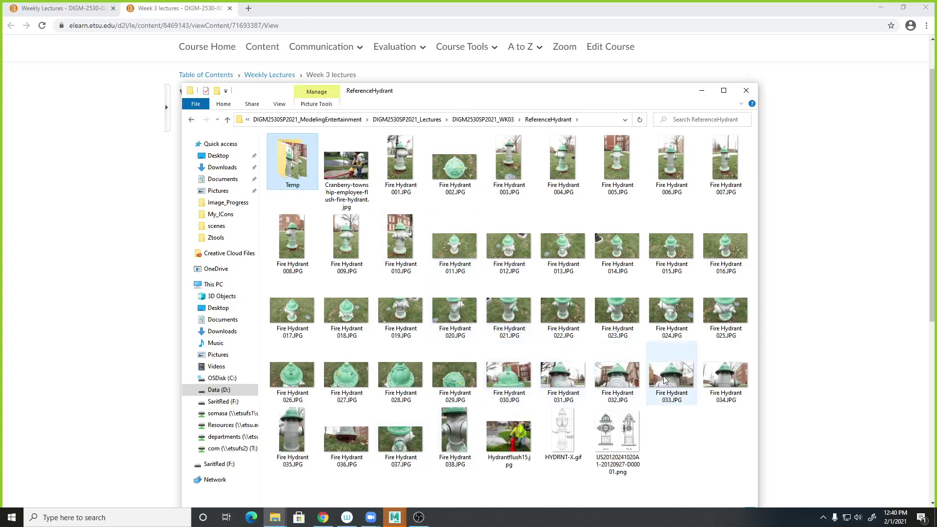
Step: Open Fire Hydrant 004.JPG and examine the hydrant's upper body and side caps close up
{"action": "double_click", "coordinate": [564, 164]}
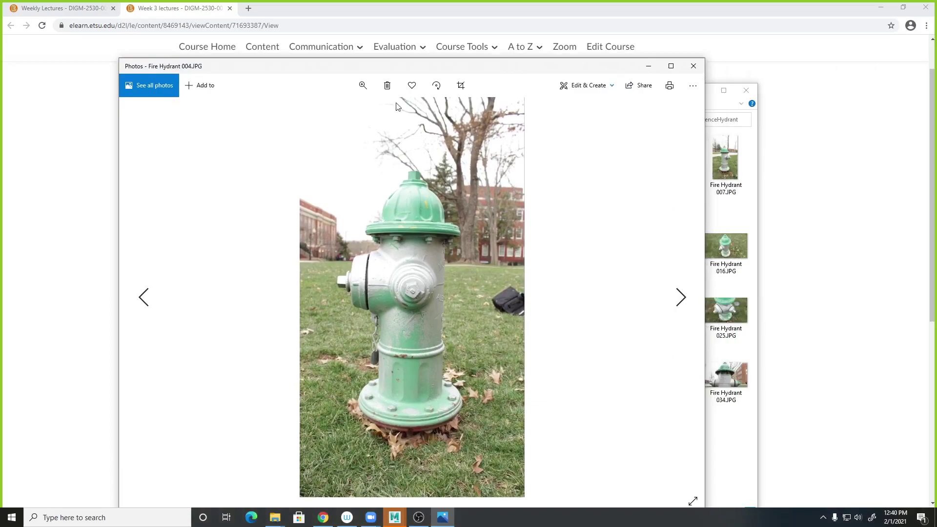
{"action": "left_click", "coordinate": [362, 86]}
{"action": "left_click", "coordinate": [318, 111]}
{"action": "left_click_drag", "start_coordinate": [318, 112], "coordinate": [330, 111]}
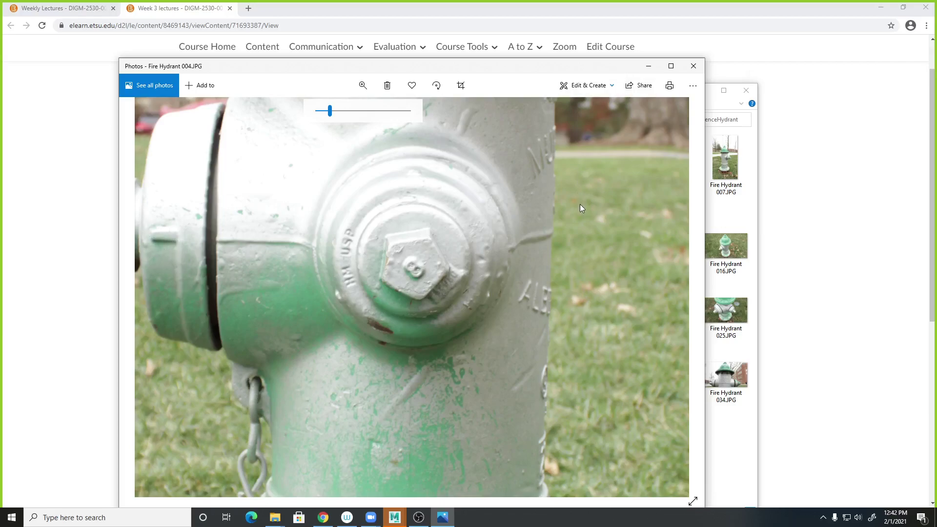
{"action": "mouse_move", "coordinate": [330, 111]}
{"action": "left_mouse_down"}
{"action": "mouse_move", "coordinate": [270, 111]}
{"action": "mouse_move", "coordinate": [325, 112]}
{"action": "left_mouse_up"}
{"action": "left_click", "coordinate": [362, 85]}
{"action": "left_click_drag", "start_coordinate": [459, 198], "coordinate": [441, 297]}
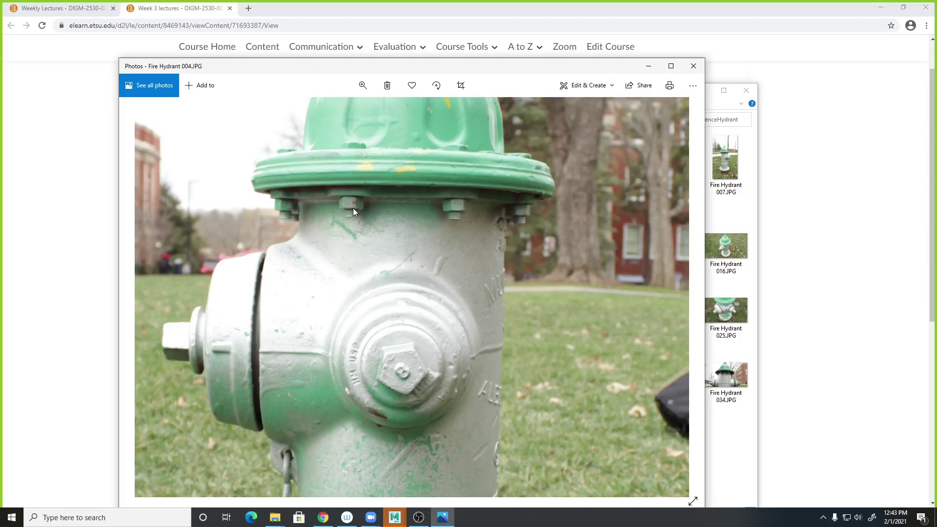
Step: Move the hydrant photo out of the way onto another display and switch to Maya
{"action": "left_click_drag", "start_coordinate": [408, 71], "coordinate": [417, 73]}
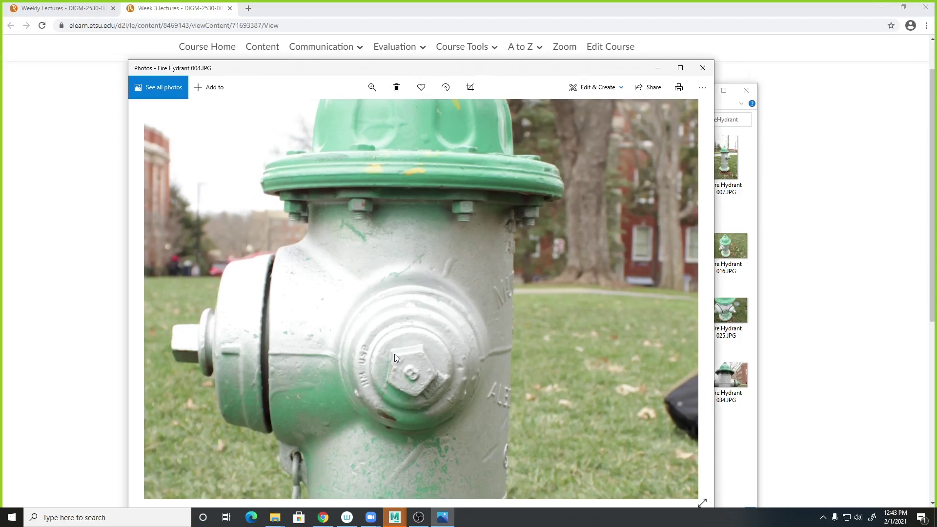
{"action": "left_click_drag", "start_coordinate": [504, 75], "coordinate": [936, 68]}
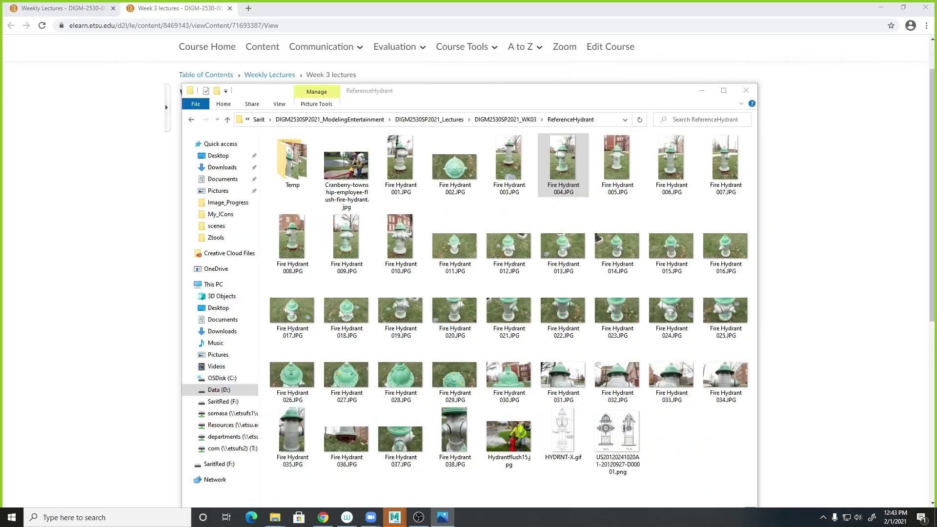
{"action": "left_click", "coordinate": [871, 20]}
{"action": "left_click", "coordinate": [882, 7]}
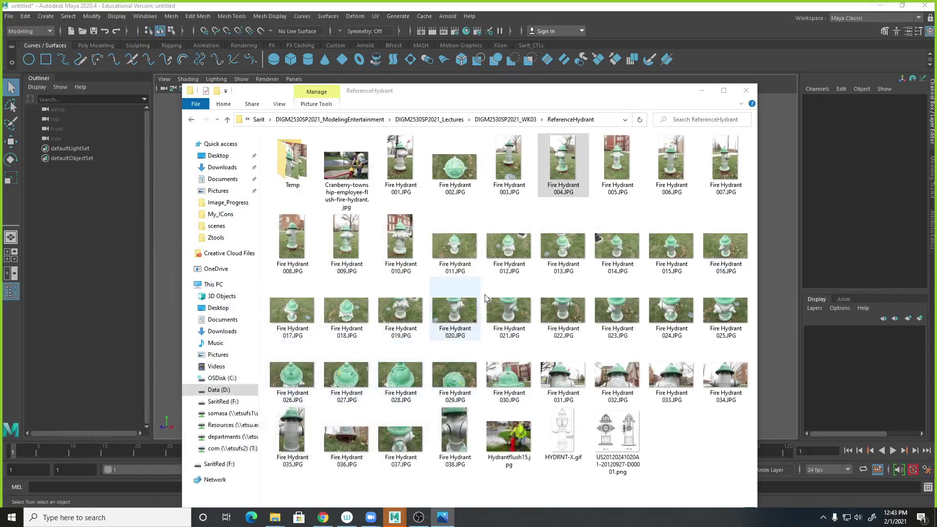
{"action": "left_click", "coordinate": [610, 19]}
{"action": "left_click", "coordinate": [9, 16]}
{"action": "left_click", "coordinate": [242, 169]}
{"action": "key", "text": "ctrl+o"}
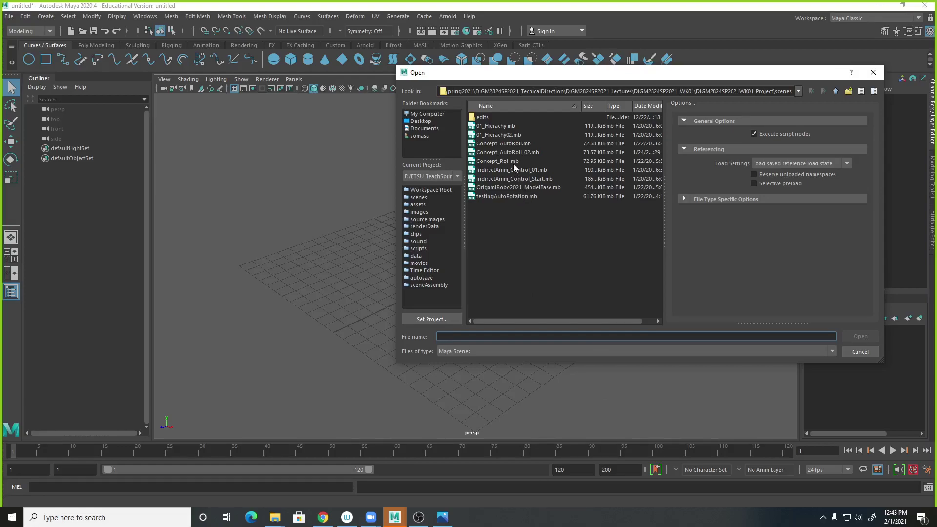
{"action": "left_click", "coordinate": [854, 351]}
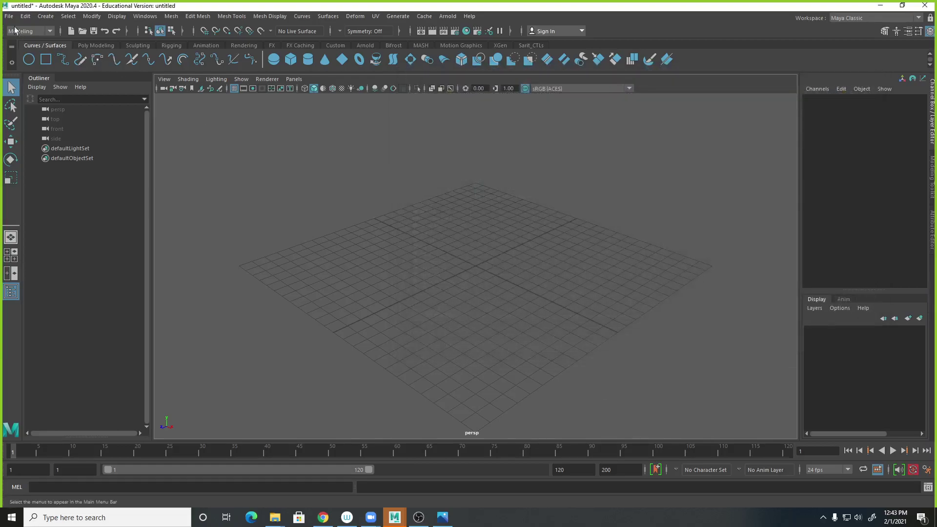
Step: Start setting the Maya project and browse to the Data (D:) drive
{"action": "left_click", "coordinate": [9, 16]}
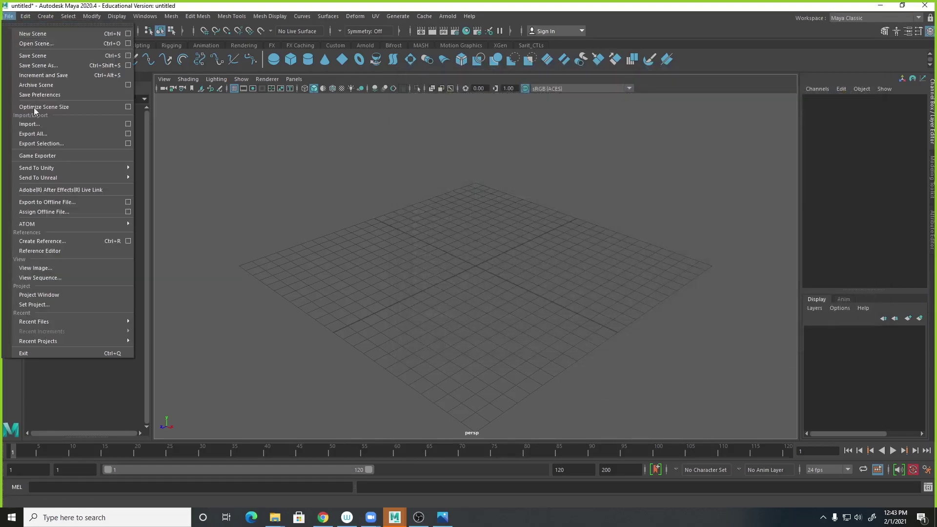
{"action": "left_click", "coordinate": [23, 305]}
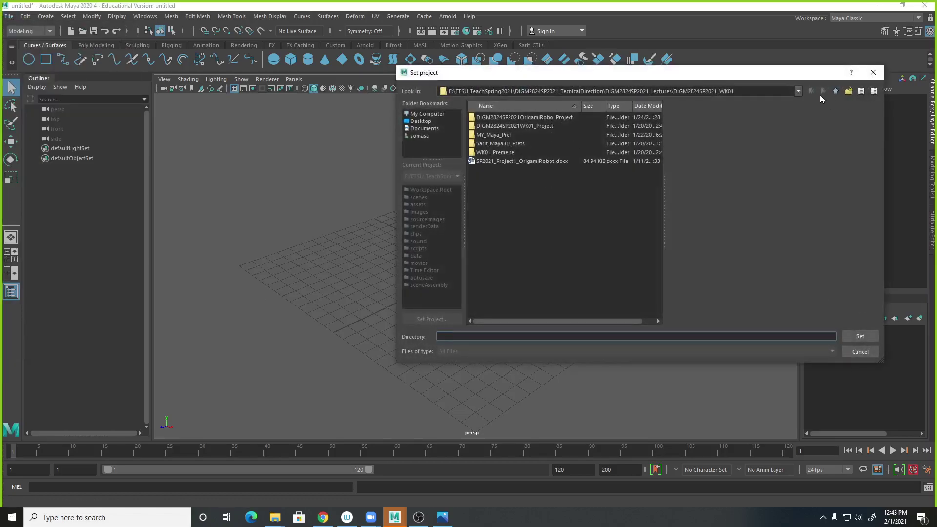
{"action": "left_click", "coordinate": [836, 91]}
{"action": "left_click", "coordinate": [834, 93]}
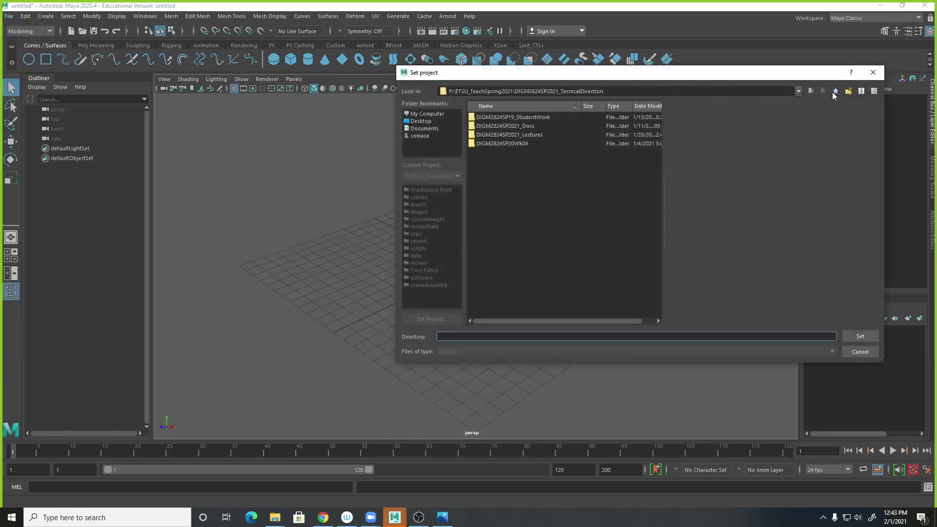
{"action": "left_click", "coordinate": [835, 92]}
{"action": "left_click", "coordinate": [426, 114]}
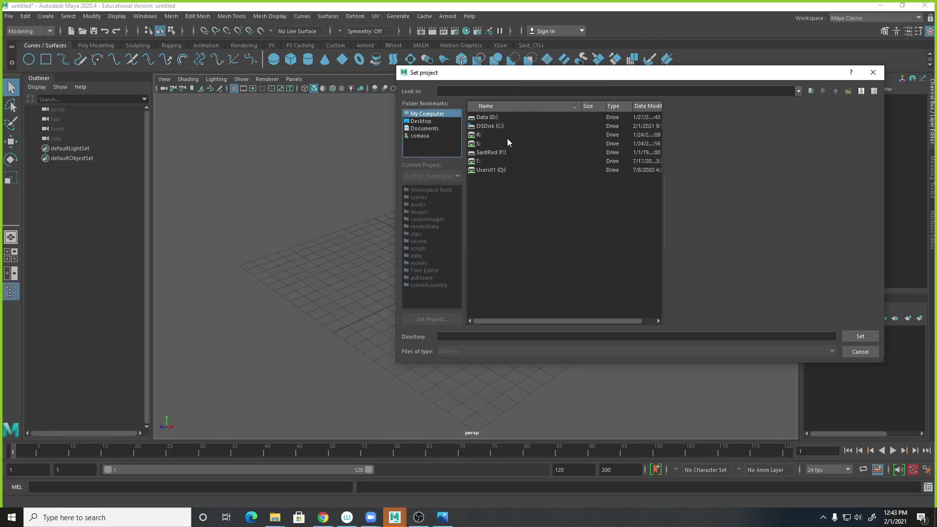
{"action": "double_click", "coordinate": [488, 117]}
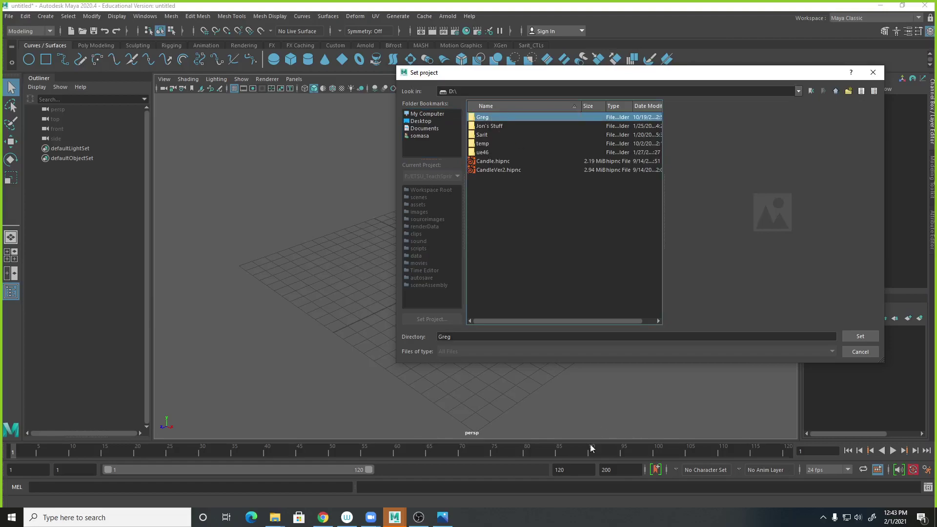
Step: In File Explorer, duplicate the DIGM2530SP2021_WK03 folder inside the DIGM2530SP2021_Lectures folder
{"action": "left_click", "coordinate": [274, 518]}
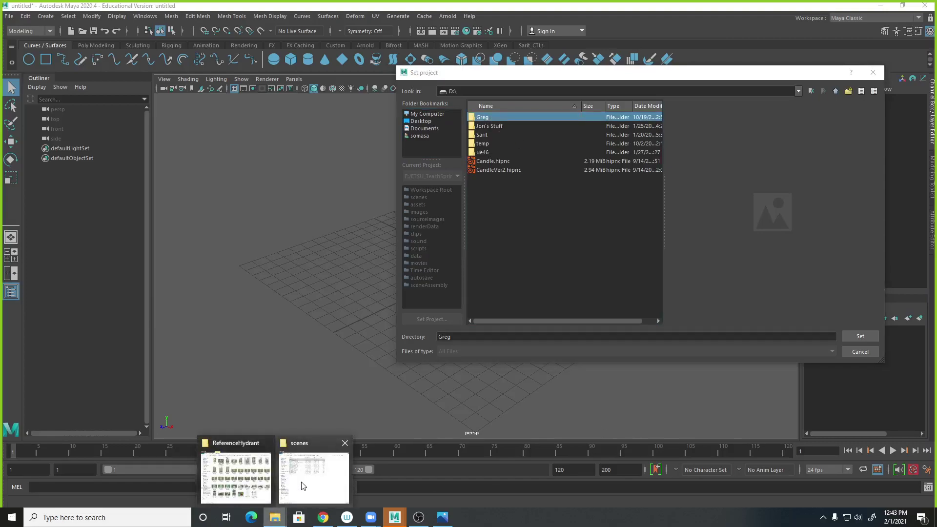
{"action": "left_click", "coordinate": [266, 491]}
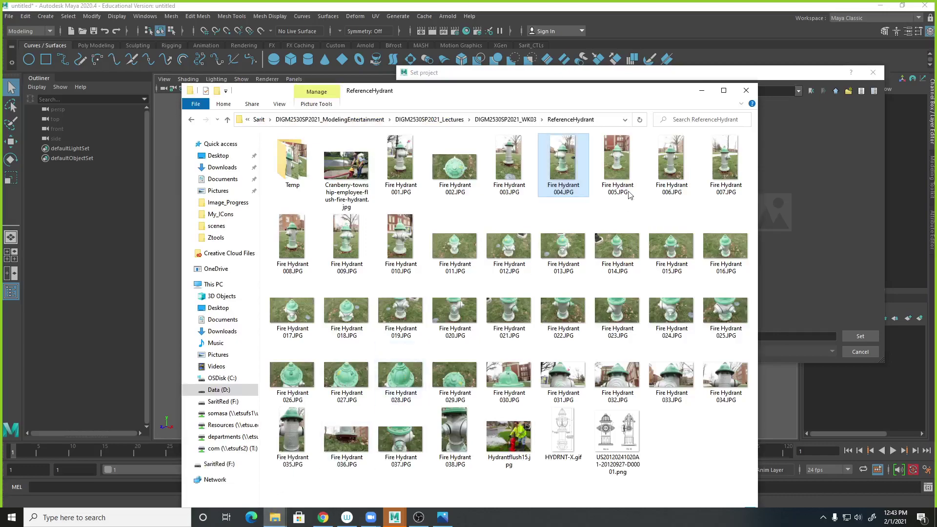
{"action": "left_click", "coordinate": [433, 120]}
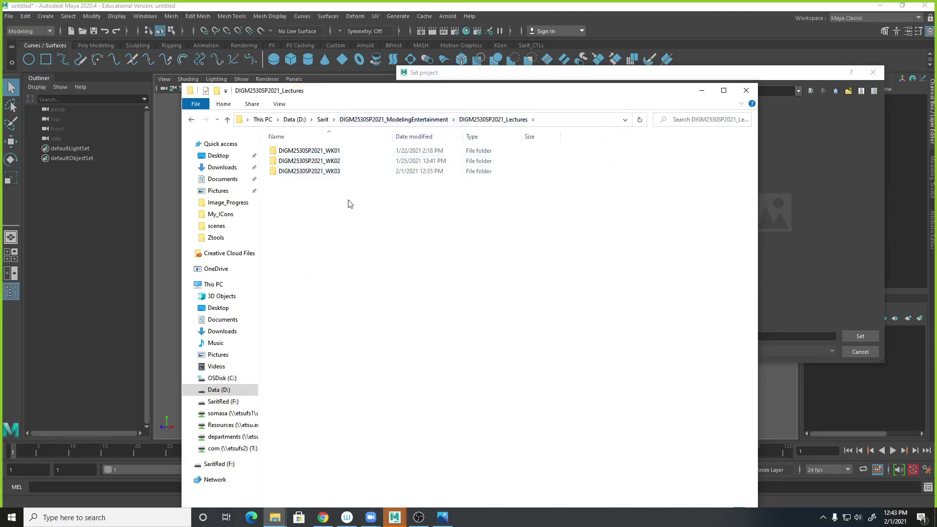
{"action": "left_click", "coordinate": [338, 162]}
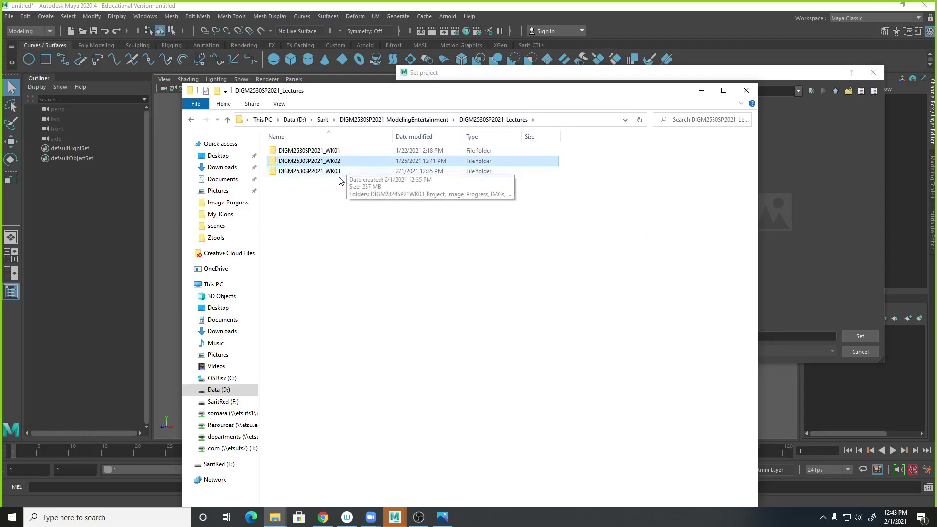
{"action": "left_click", "coordinate": [342, 174]}
{"action": "right_click", "coordinate": [344, 174]}
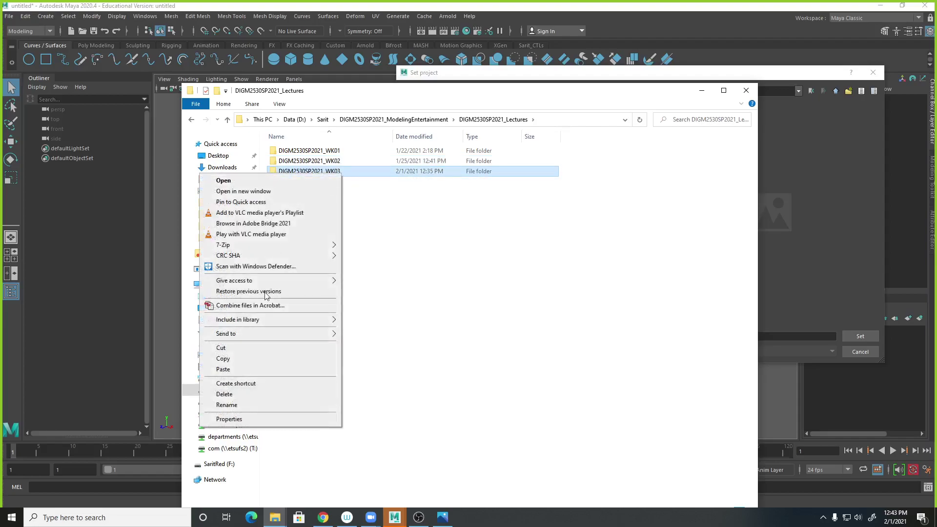
{"action": "left_click", "coordinate": [221, 358]}
{"action": "right_click", "coordinate": [351, 232]}
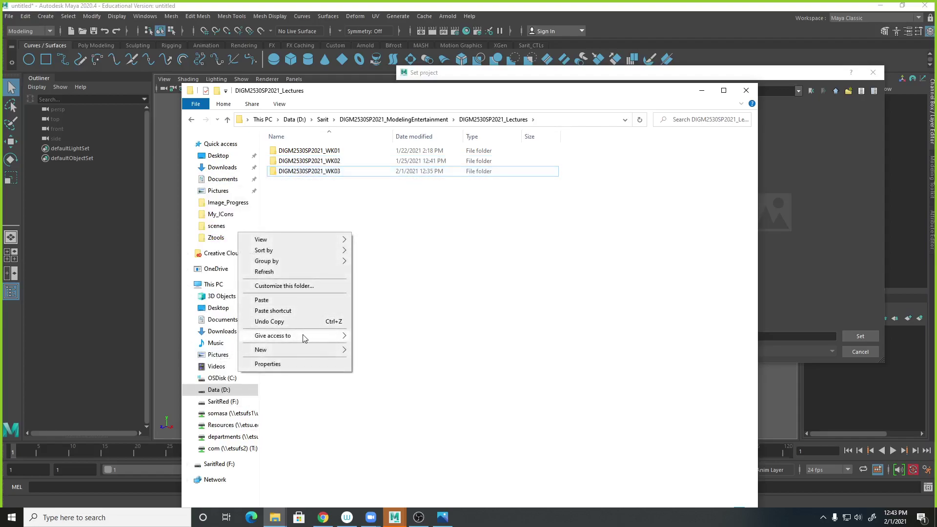
{"action": "left_click", "coordinate": [295, 301]}
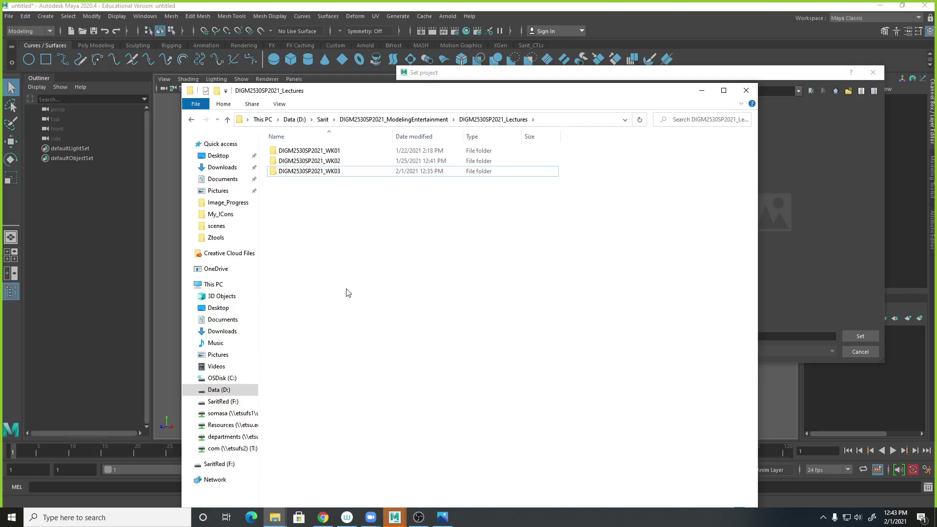
Step: Change the week number in the copied folder's name to 4, and delete that copy
{"action": "left_click", "coordinate": [360, 185]}
{"action": "left_click_drag", "start_coordinate": [360, 184], "coordinate": [336, 182]}
{"action": "type", "text": "4"}
{"action": "left_click", "coordinate": [369, 230]}
{"action": "left_click", "coordinate": [330, 184]}
{"action": "key", "text": "Delete"}
Step: Back in Maya, set the project to DIGM2824SP21WK03_Project inside the DIGM2530SP2021_WK03 lecture folder
{"action": "left_click", "coordinate": [641, 19]}
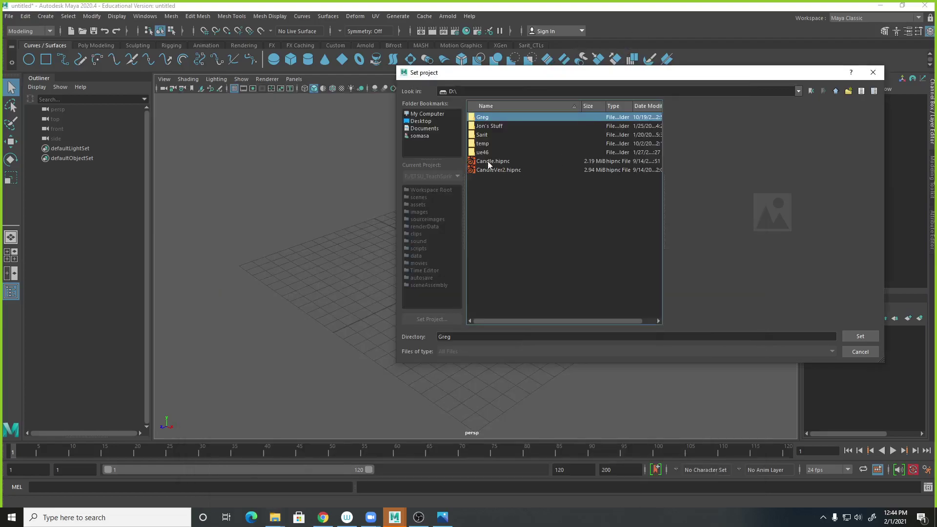
{"action": "left_click", "coordinate": [482, 136]}
{"action": "double_click", "coordinate": [483, 136]}
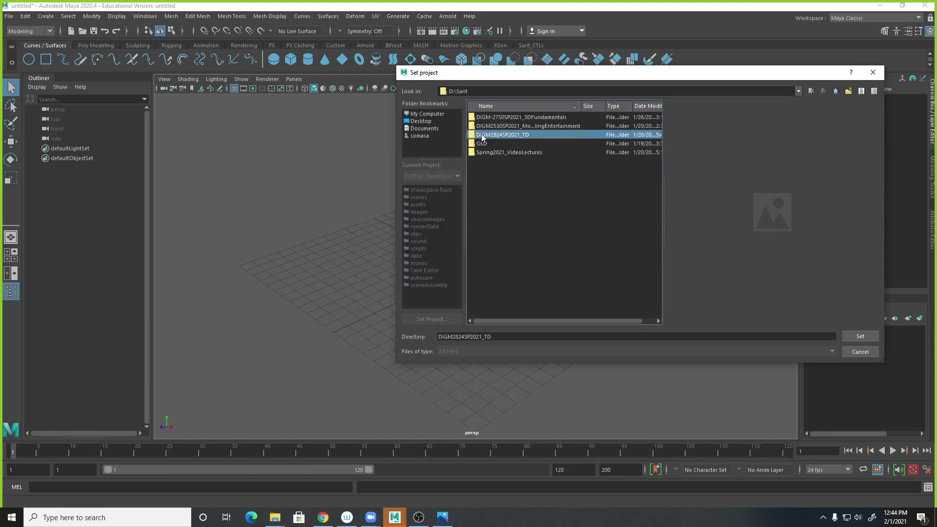
{"action": "double_click", "coordinate": [530, 126]}
{"action": "left_click", "coordinate": [527, 117]}
{"action": "double_click", "coordinate": [527, 117]}
{"action": "left_click", "coordinate": [523, 136]}
{"action": "double_click", "coordinate": [524, 135]}
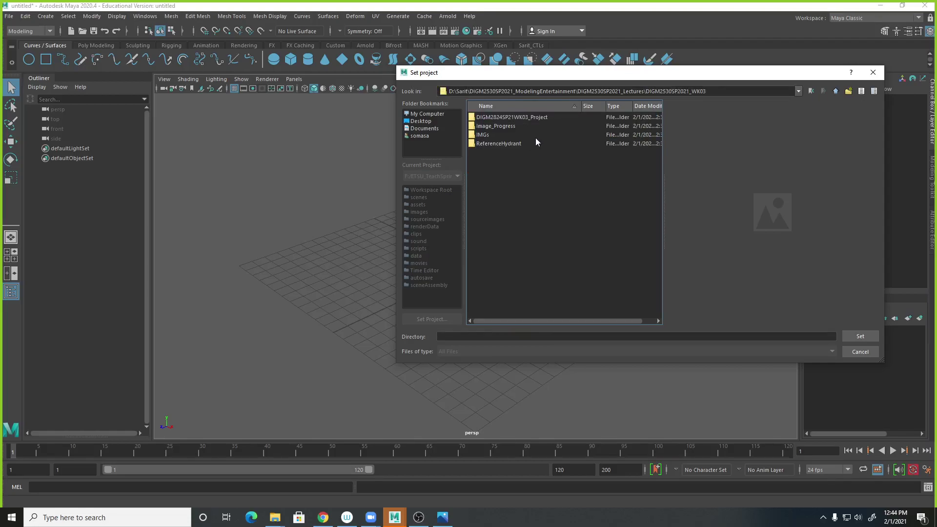
{"action": "double_click", "coordinate": [535, 119]}
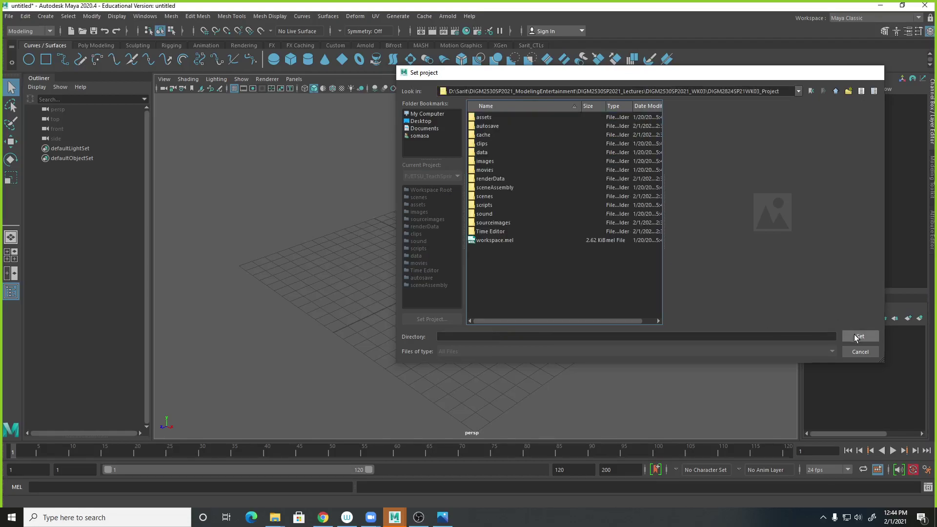
{"action": "left_click", "coordinate": [860, 336]}
Step: Open the scene HydrantSP2021_03a.mb from the project's scenes folder, discarding the untitled scene's changes
{"action": "left_click", "coordinate": [9, 16]}
{"action": "left_click", "coordinate": [22, 44]}
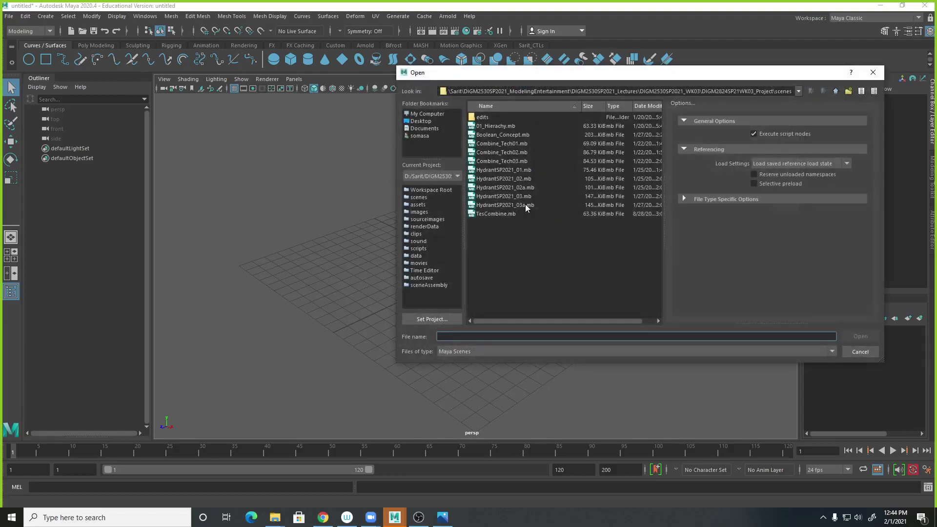
{"action": "left_click", "coordinate": [525, 205]}
{"action": "left_click", "coordinate": [860, 336]}
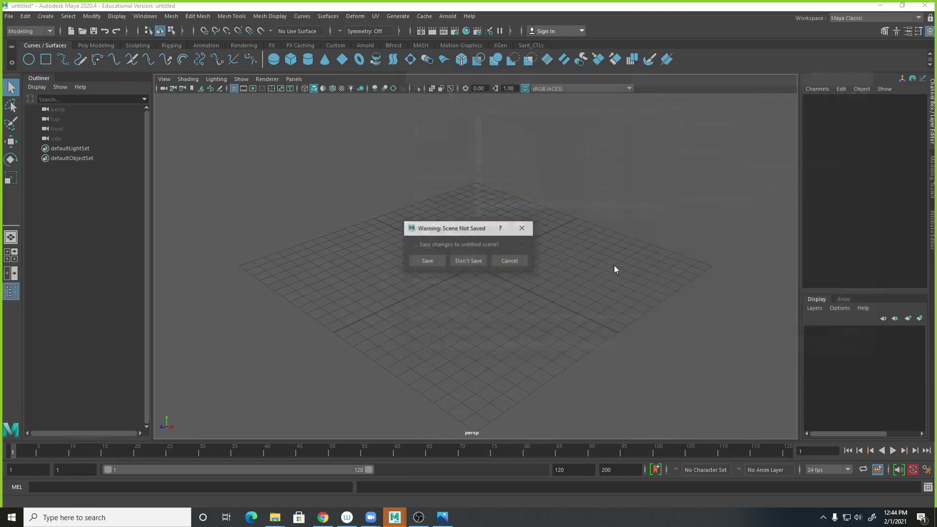
{"action": "left_click", "coordinate": [480, 260]}
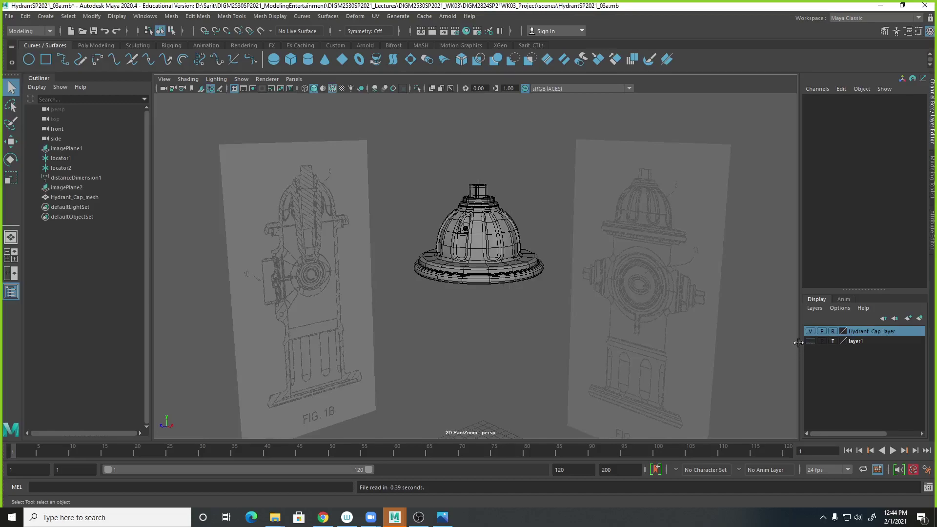
{"action": "left_click", "coordinate": [9, 16]}
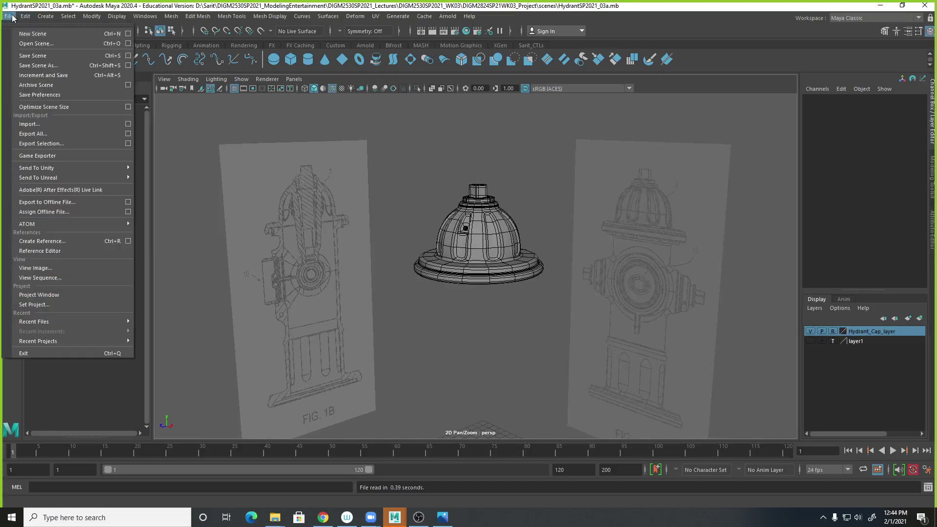
{"action": "left_click", "coordinate": [29, 39]}
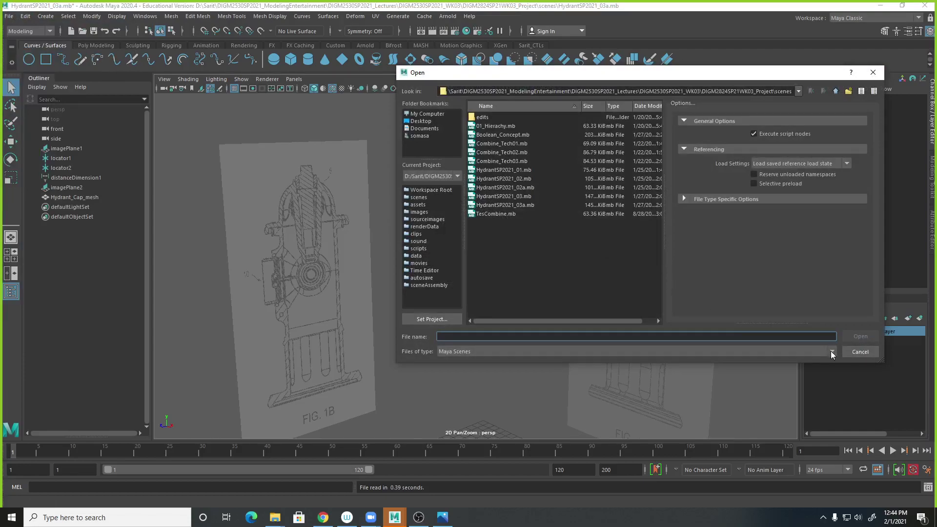
{"action": "left_click", "coordinate": [854, 354]}
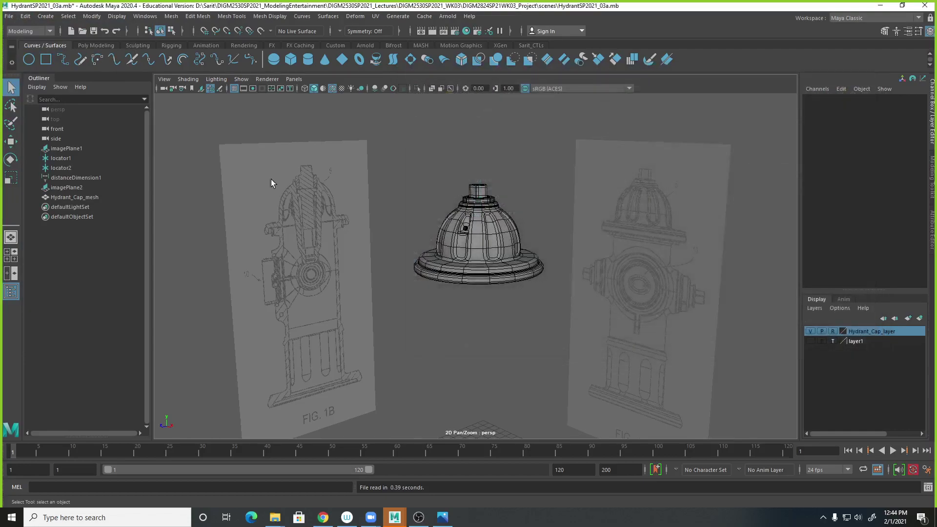
{"action": "left_click", "coordinate": [9, 17]}
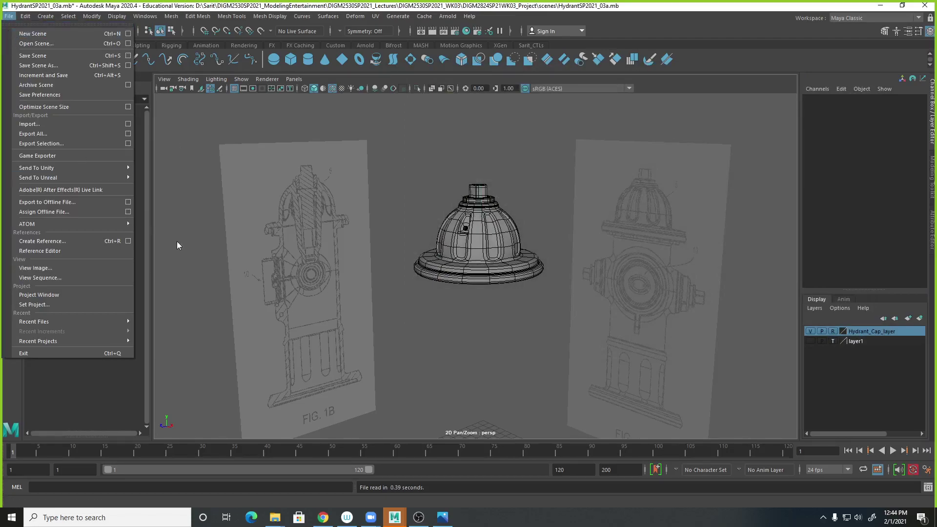
{"action": "left_click", "coordinate": [166, 202]}
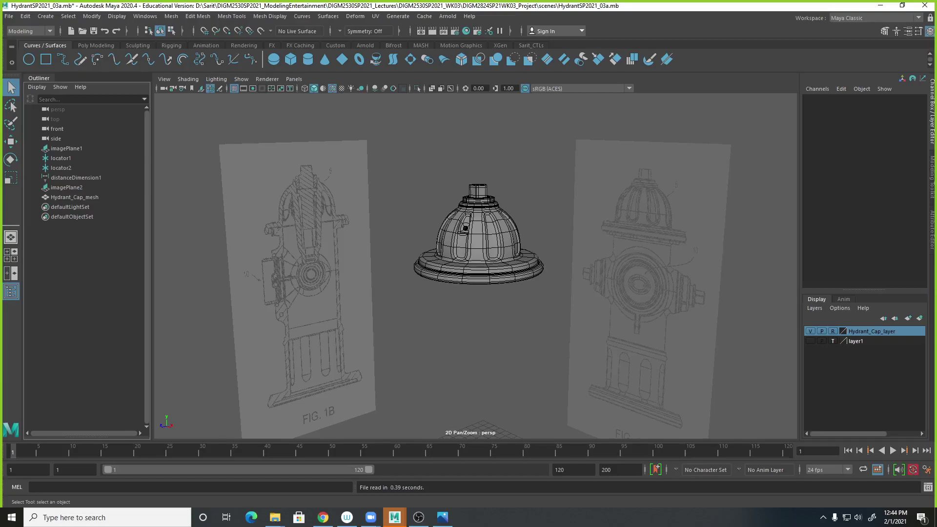
{"action": "left_click", "coordinate": [419, 517]}
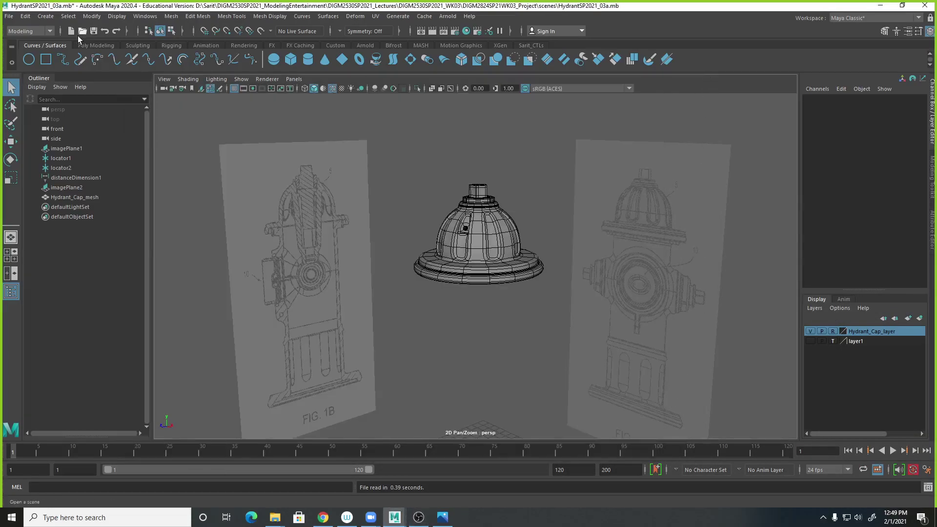
Step: Open the scene HydrantSP2021_04b.mb without saving the changes to HydrantSP2021_03a.mb
{"action": "left_click", "coordinate": [9, 16]}
{"action": "left_click", "coordinate": [11, 30]}
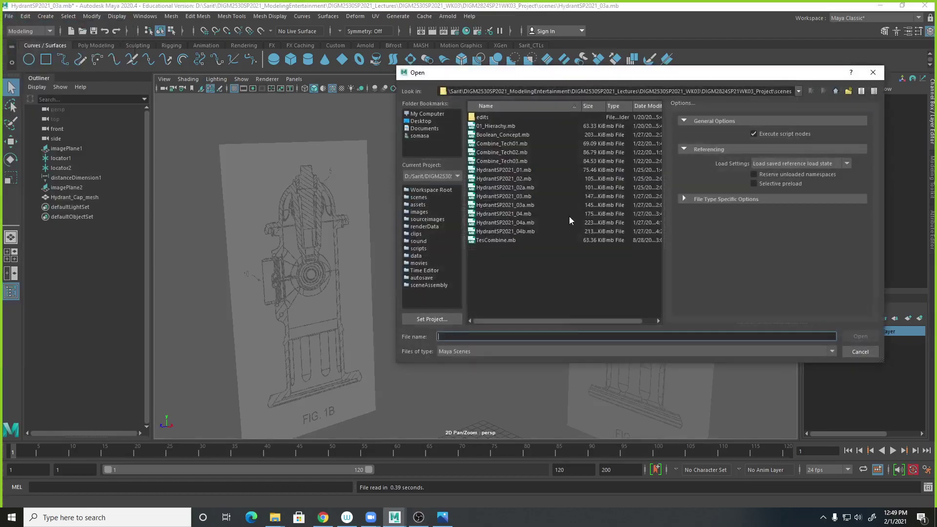
{"action": "double_click", "coordinate": [526, 229]}
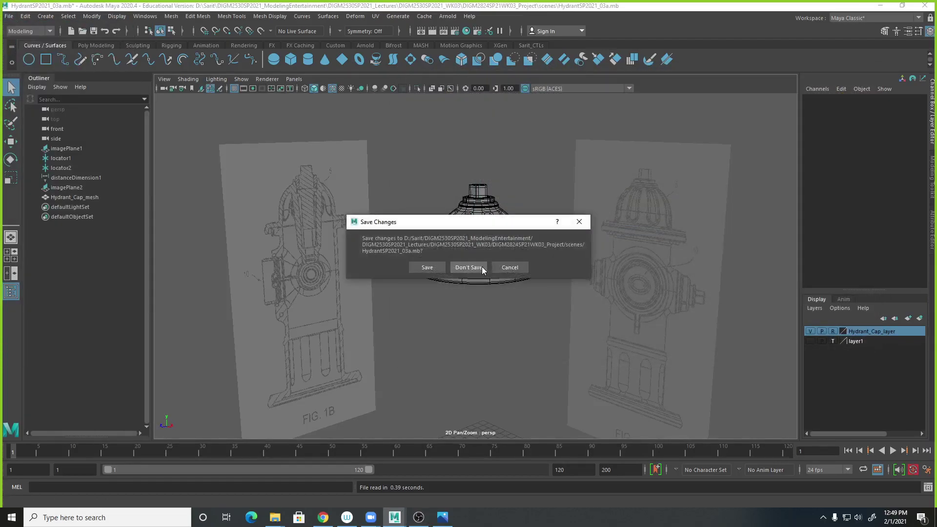
{"action": "left_click", "coordinate": [468, 268]}
{"action": "mouse_move", "coordinate": [612, 291]}
{"action": "left_mouse_down", "text": "alt"}
{"action": "mouse_move", "coordinate": [621, 290]}
{"action": "mouse_move", "coordinate": [517, 282]}
{"action": "mouse_move", "coordinate": [594, 288]}
{"action": "mouse_move", "coordinate": [608, 322]}
{"action": "mouse_move", "coordinate": [546, 290]}
{"action": "mouse_move", "coordinate": [623, 281]}
{"action": "mouse_move", "coordinate": [712, 289]}
{"action": "mouse_move", "coordinate": [596, 288]}
{"action": "left_mouse_up", "text": "alt"}
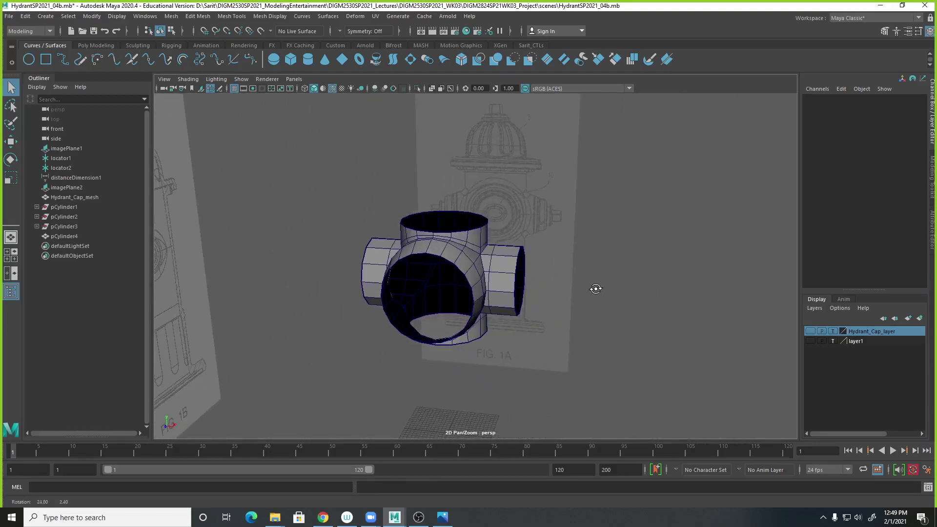
Step: Save the scene under the new name HydrantSP2021_05 in the project's scenes folder
{"action": "left_click", "coordinate": [9, 16]}
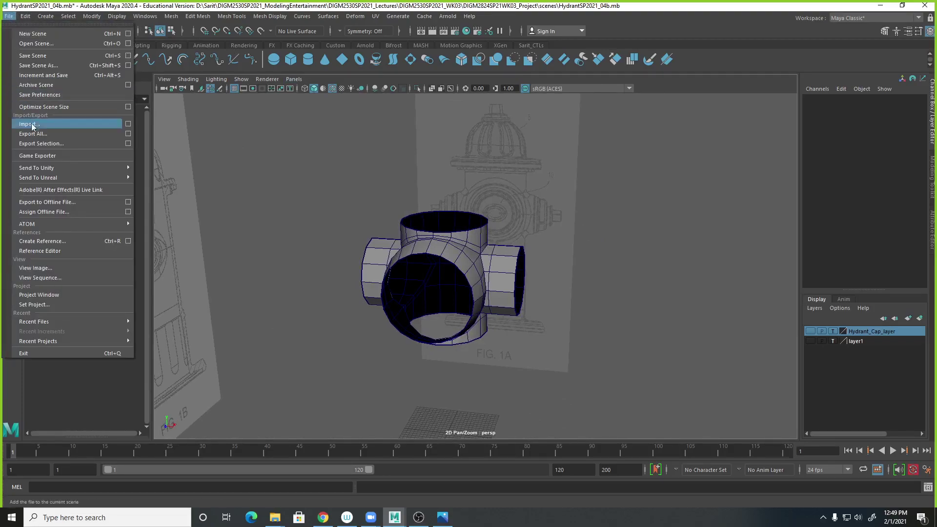
{"action": "left_click", "coordinate": [53, 65]}
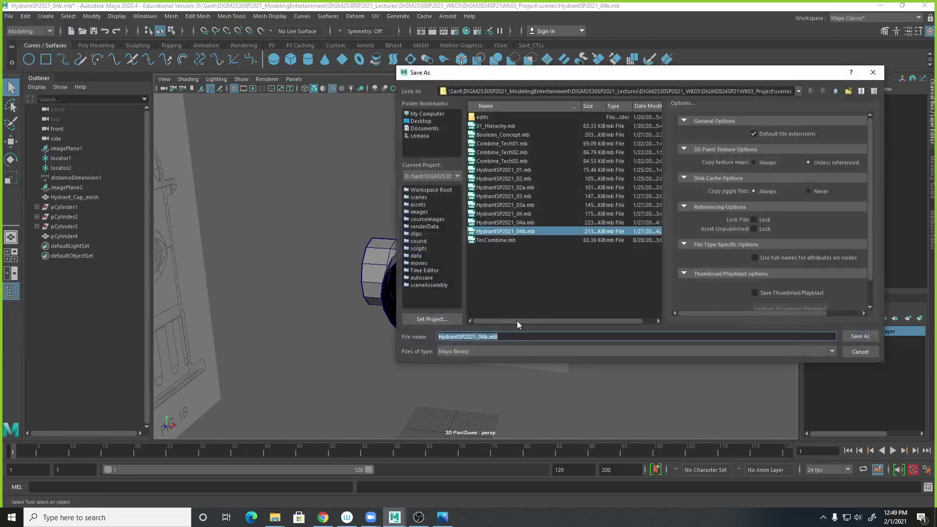
{"action": "left_click_drag", "start_coordinate": [481, 338], "coordinate": [547, 337]}
{"action": "type", "text": "5"}
{"action": "key", "text": "Return"}
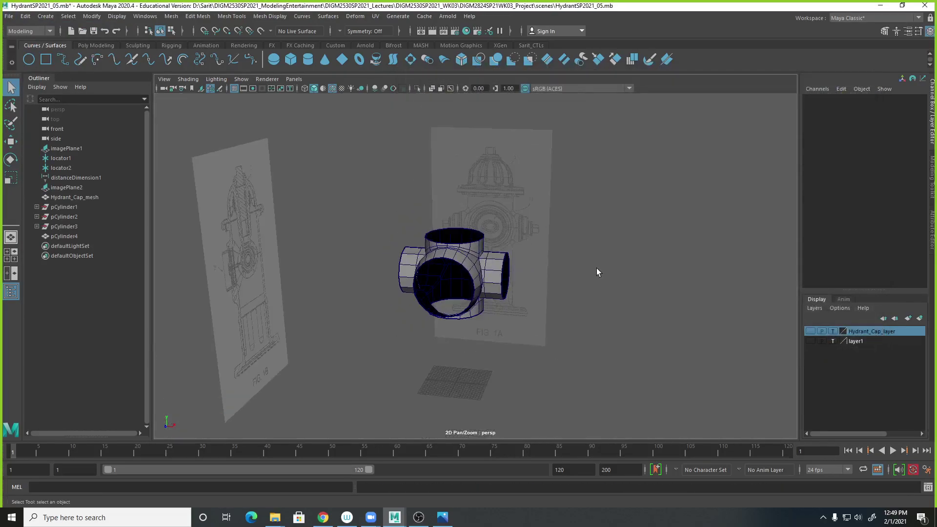
Step: Select the hydrant body mesh pCylinder4, look through its construction inputs and delete its history
{"action": "scroll", "coordinate": [600, 267], "scroll_direction": "up", "scroll_amount": 3}
{"action": "left_click_drag", "start_coordinate": [614, 272], "coordinate": [611, 262], "text": "alt"}
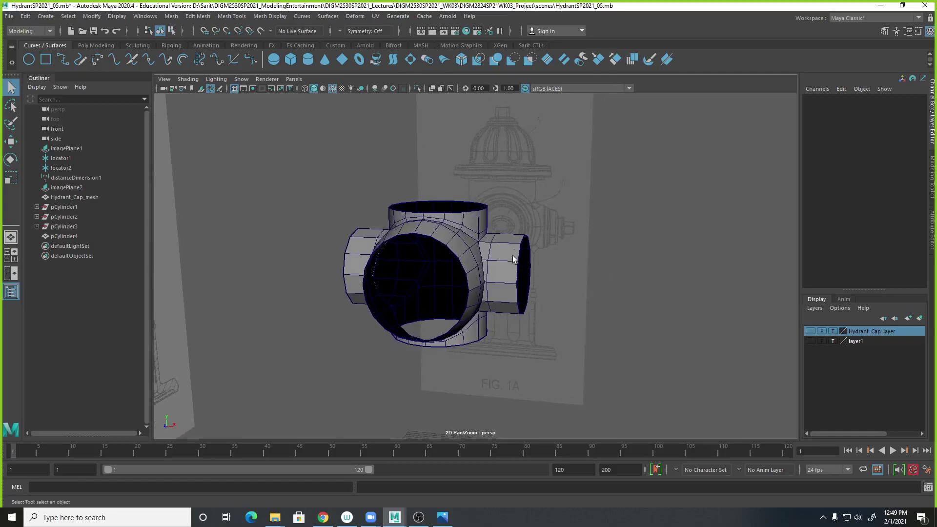
{"action": "left_click_drag", "start_coordinate": [503, 293], "coordinate": [521, 289], "text": "alt"}
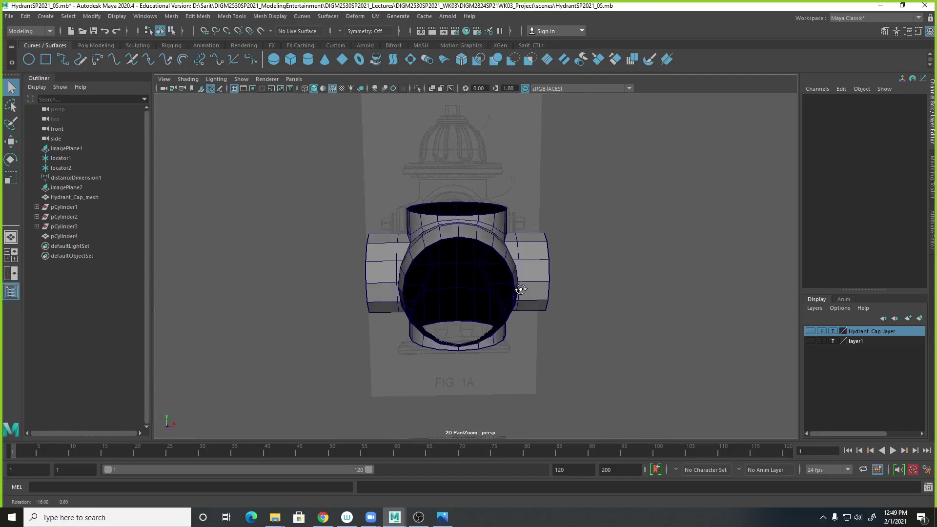
{"action": "mouse_move", "coordinate": [508, 253]}
{"action": "left_mouse_down", "text": "alt"}
{"action": "mouse_move", "coordinate": [532, 266]}
{"action": "mouse_move", "coordinate": [513, 258]}
{"action": "left_mouse_up", "text": "alt"}
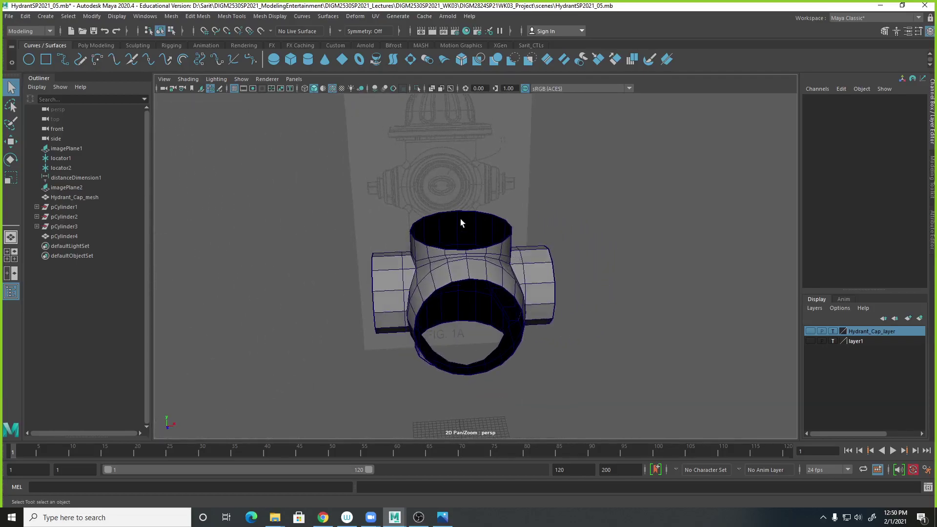
{"action": "left_click_drag", "start_coordinate": [574, 384], "coordinate": [547, 282], "text": "alt"}
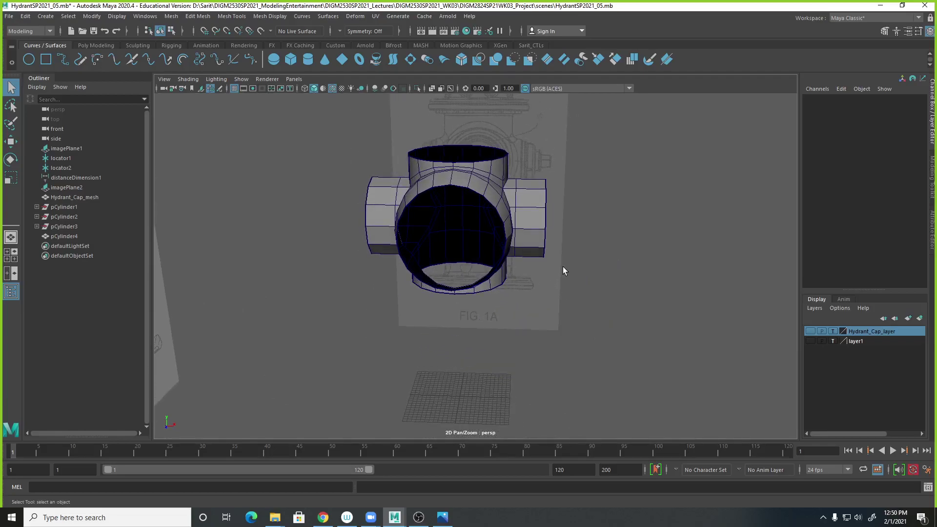
{"action": "left_click_drag", "start_coordinate": [567, 207], "coordinate": [552, 215], "text": "alt"}
{"action": "left_click", "coordinate": [469, 206]}
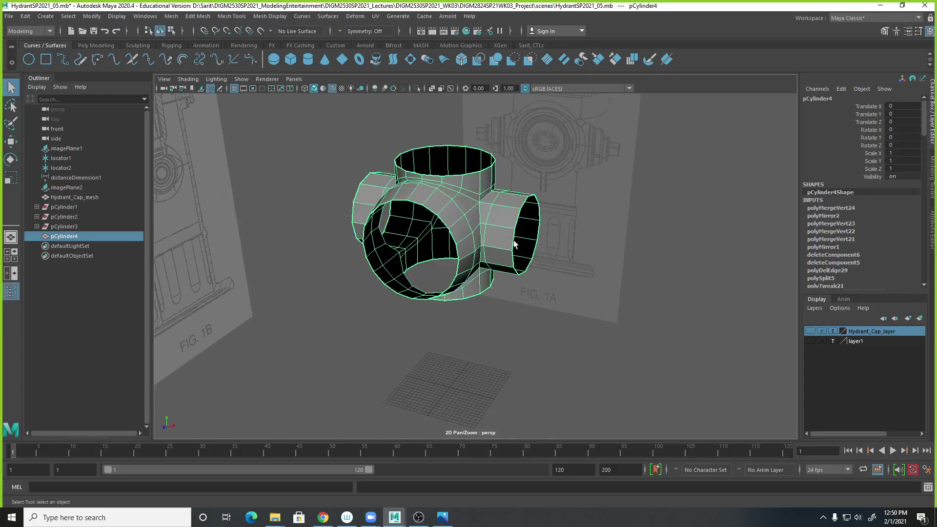
{"action": "scroll", "coordinate": [837, 159], "scroll_direction": "down", "scroll_amount": 7}
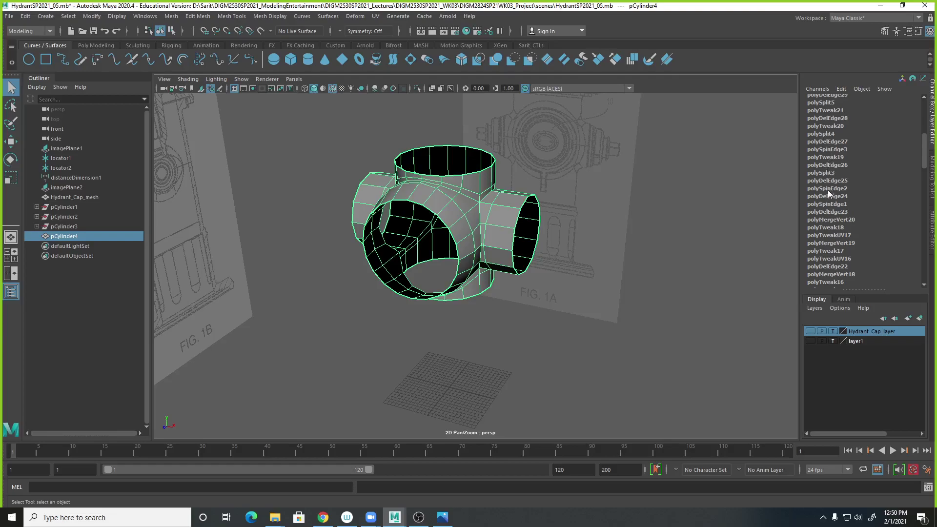
{"action": "left_click", "coordinate": [25, 16]}
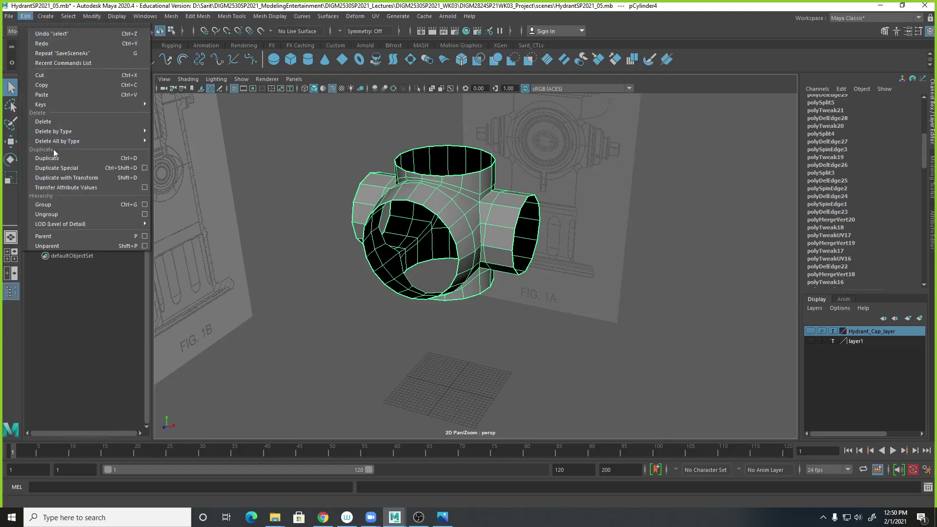
{"action": "mouse_move", "coordinate": [152, 131]}
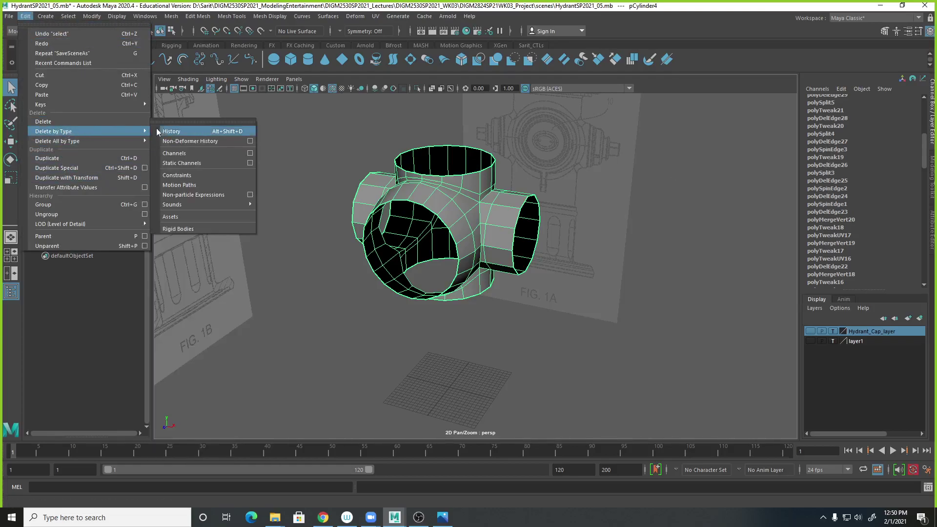
{"action": "left_click", "coordinate": [186, 132]}
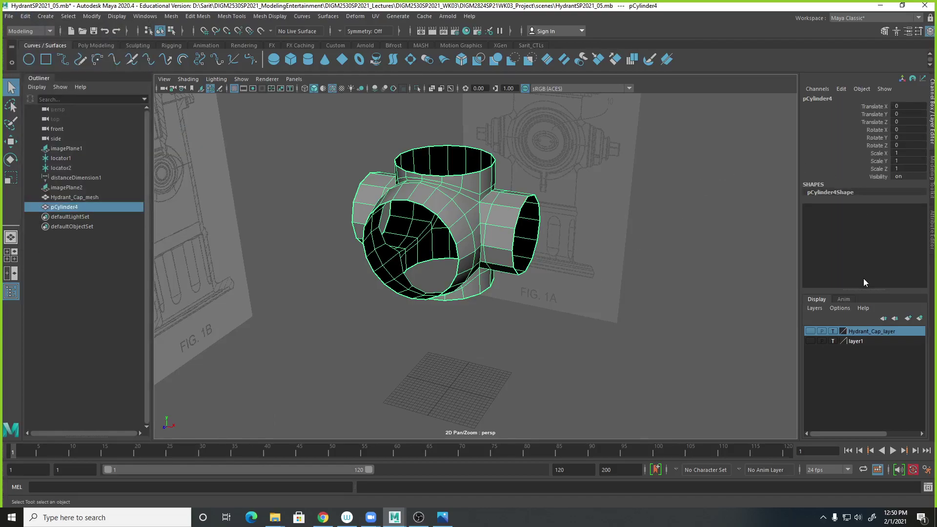
Step: Review the general mesh, mesh-editing and mesh-tool commands available for modeling the hydrant body
{"action": "left_click_drag", "start_coordinate": [562, 282], "coordinate": [609, 285], "text": "alt"}
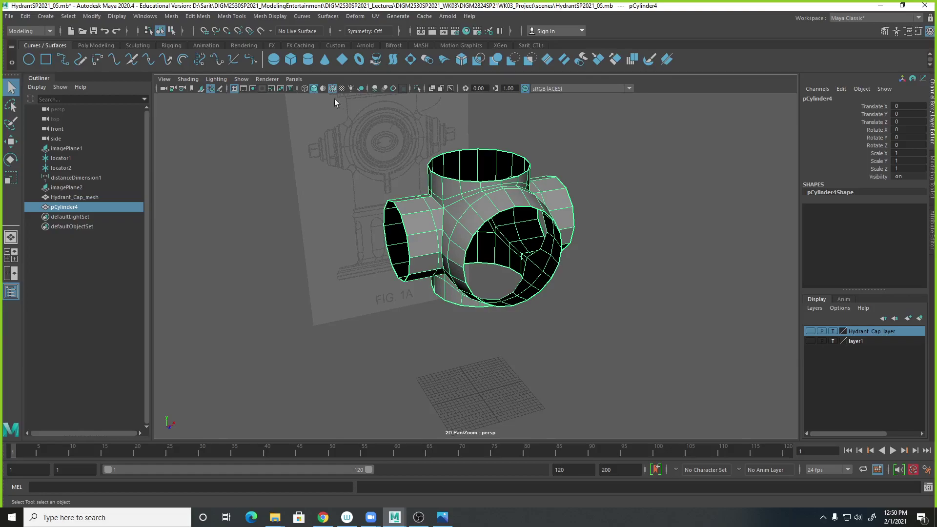
{"action": "left_click", "coordinate": [171, 16]}
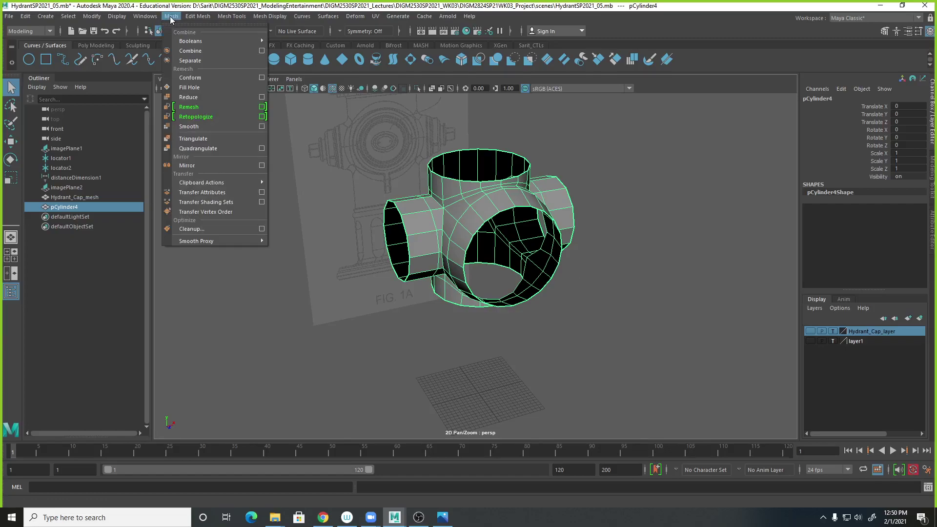
{"action": "mouse_move", "coordinate": [198, 19]}
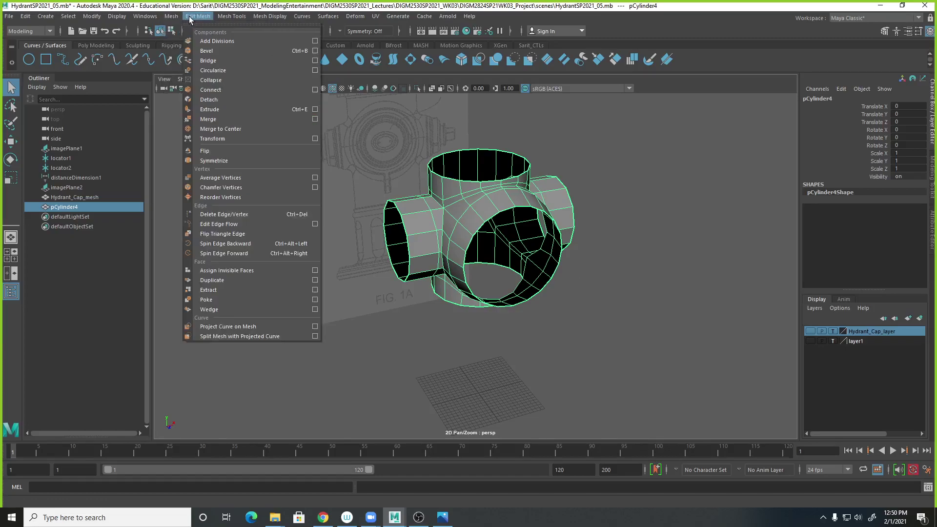
{"action": "mouse_move", "coordinate": [248, 20]}
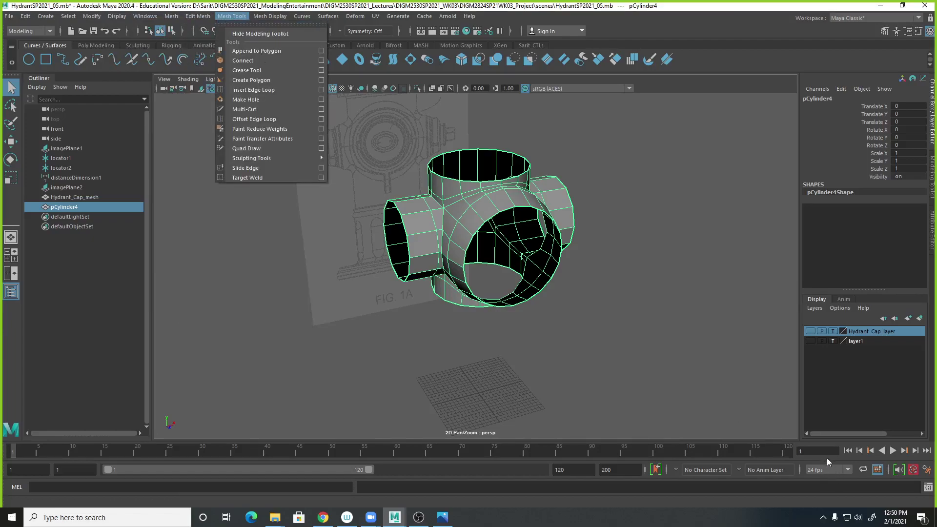
{"action": "left_click", "coordinate": [603, 196]}
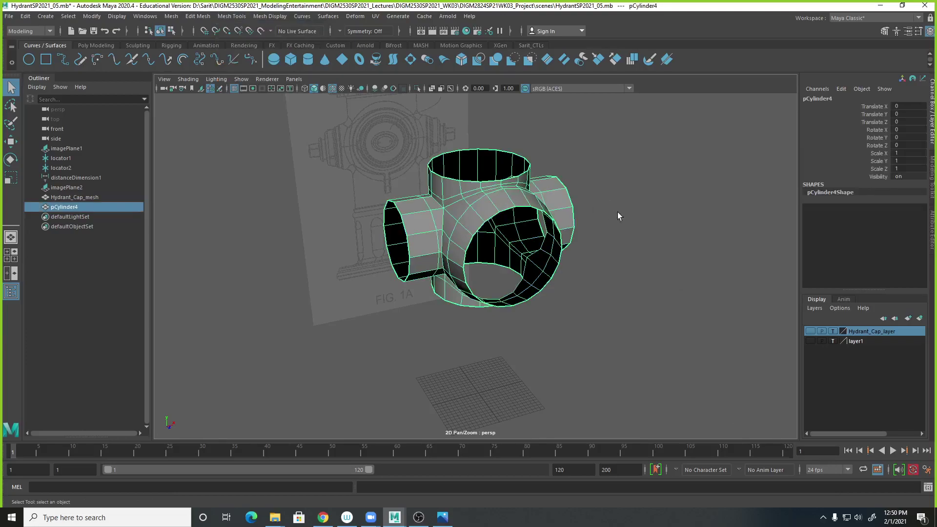
{"action": "left_click_drag", "start_coordinate": [642, 244], "coordinate": [607, 247], "text": "alt"}
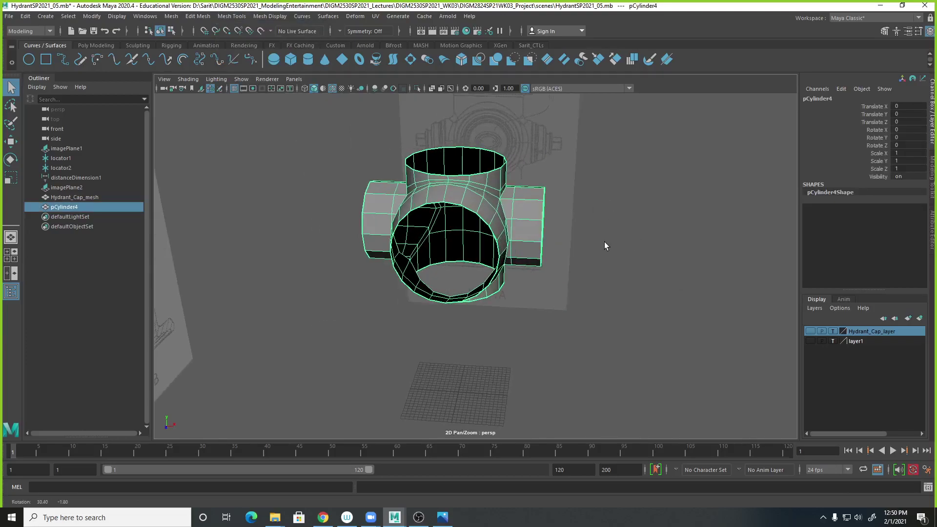
Step: Review the object-level modeling commands and mesh tools available for the hydrant body mesh pCylinder4
{"action": "right_click", "coordinate": [467, 192], "text": "shift"}
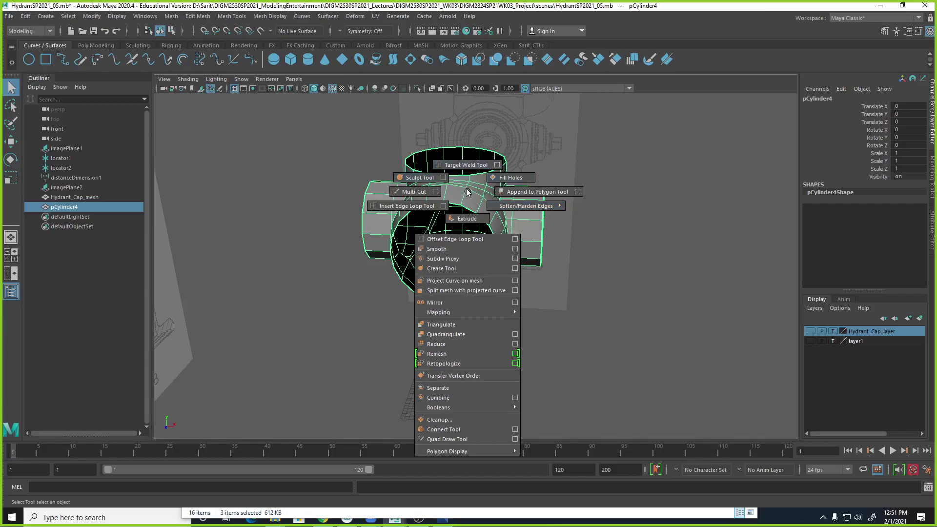
{"action": "right_click_drag", "start_coordinate": [467, 192], "coordinate": [472, 189]}
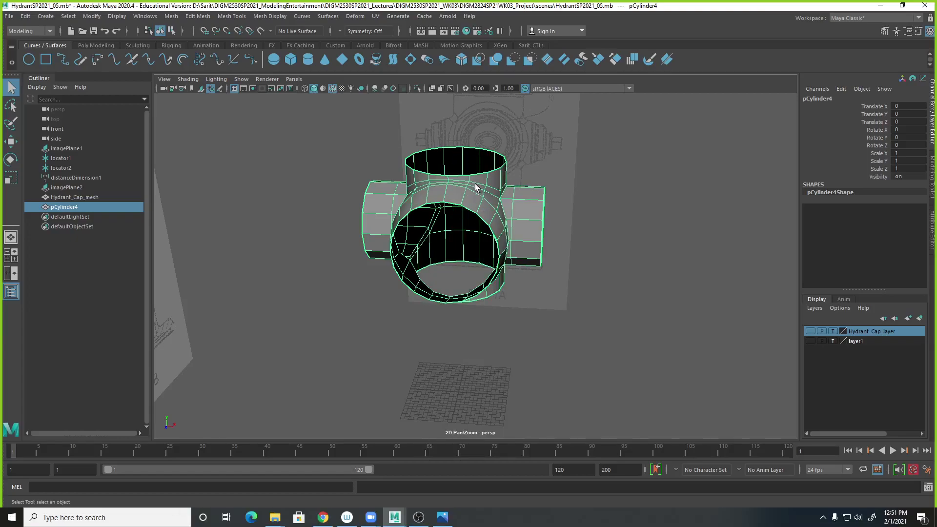
{"action": "mouse_move", "coordinate": [476, 187]}
{"action": "right_mouse_down", "text": "shift"}
{"action": "mouse_move", "coordinate": [532, 184]}
{"action": "mouse_move", "coordinate": [477, 184]}
{"action": "right_mouse_up", "text": "shift"}
{"action": "left_click", "coordinate": [227, 17]}
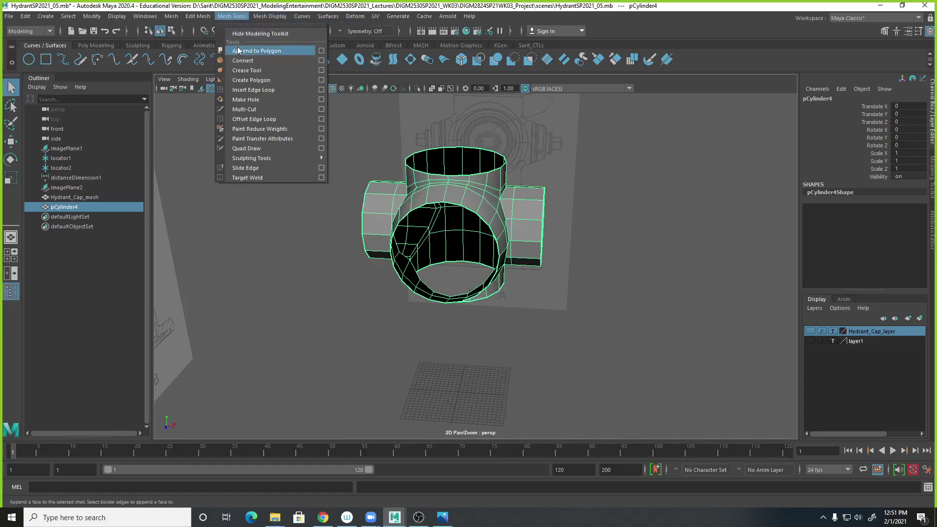
{"action": "left_click", "coordinate": [571, 229]}
{"action": "scroll", "coordinate": [673, 229], "scroll_direction": "up", "scroll_amount": 2}
{"action": "left_click_drag", "start_coordinate": [673, 227], "coordinate": [644, 253], "text": "alt"}
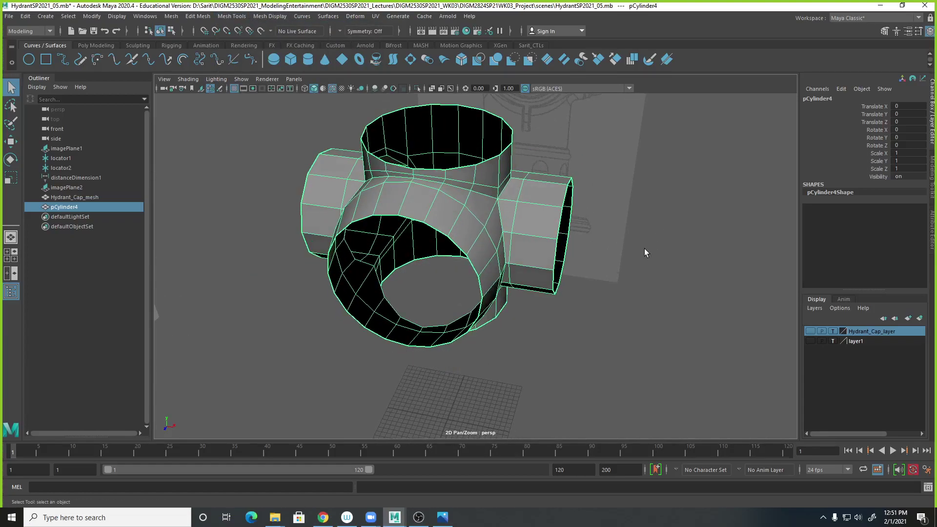
{"action": "right_click", "coordinate": [474, 181], "text": "shift"}
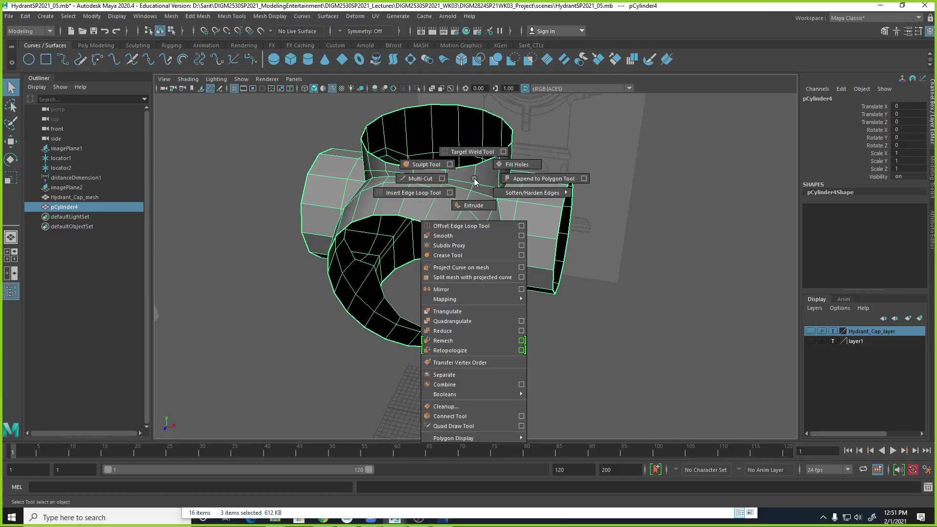
Step: Switch the body mesh to face selection, review the face-editing commands and return to object mode
{"action": "right_click", "coordinate": [485, 187]}
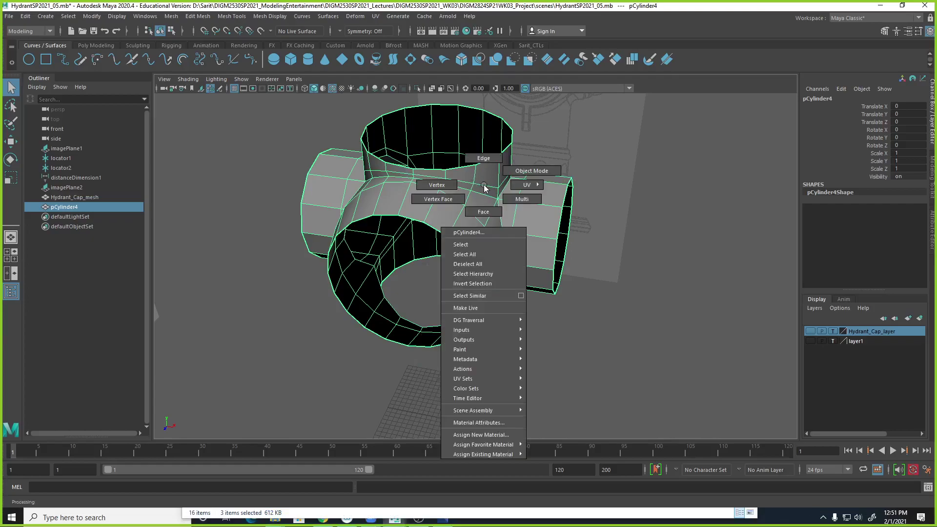
{"action": "left_click", "coordinate": [481, 212]}
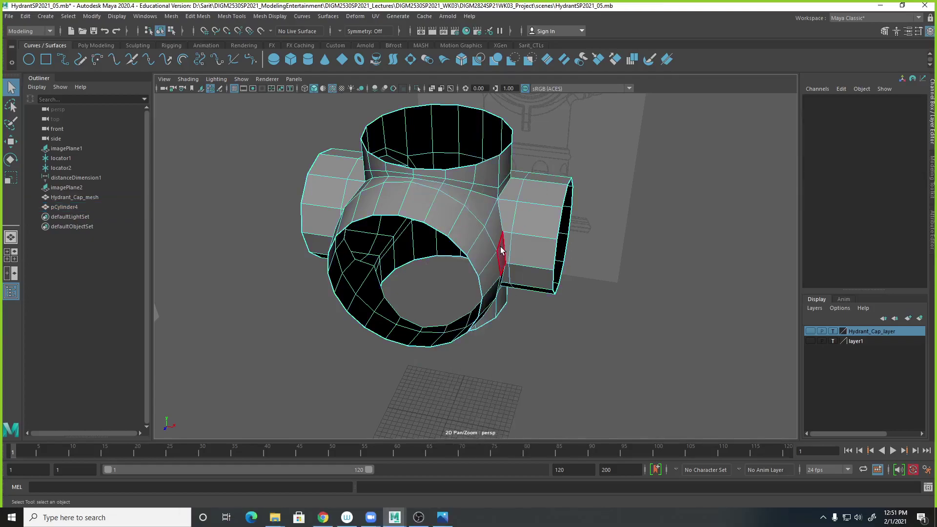
{"action": "right_click", "coordinate": [485, 177], "text": "shift"}
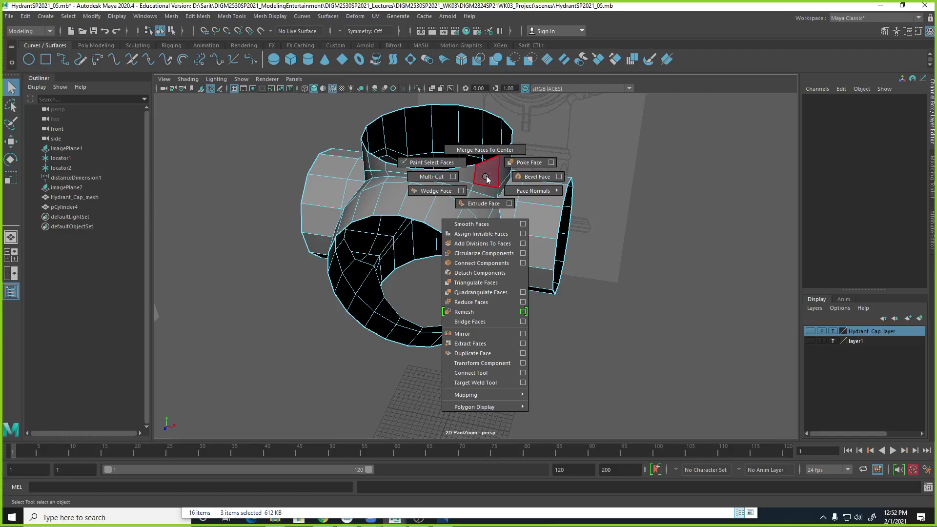
{"action": "right_click_drag", "start_coordinate": [487, 178], "coordinate": [536, 163], "text": "shift"}
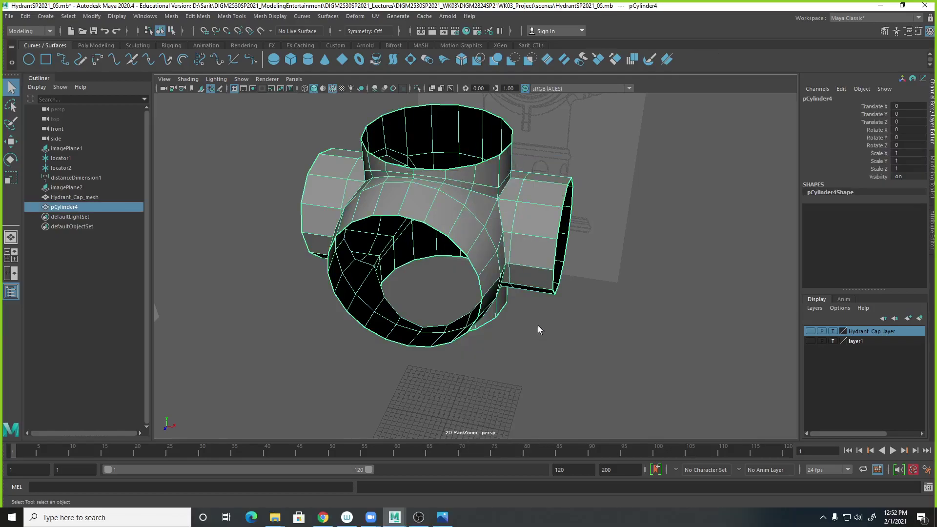
Step: Fill all the open holes of the hydrant body mesh pCylinder4 and deselect it
{"action": "left_click_drag", "start_coordinate": [473, 211], "coordinate": [494, 216], "text": "alt"}
{"action": "left_click_drag", "start_coordinate": [485, 257], "coordinate": [581, 279], "text": "alt"}
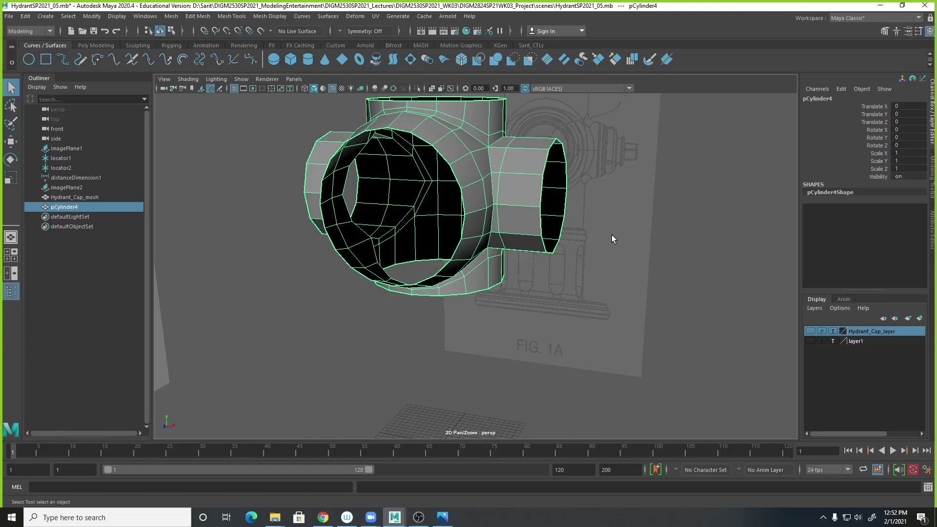
{"action": "left_click_drag", "start_coordinate": [531, 245], "coordinate": [496, 157], "text": "alt"}
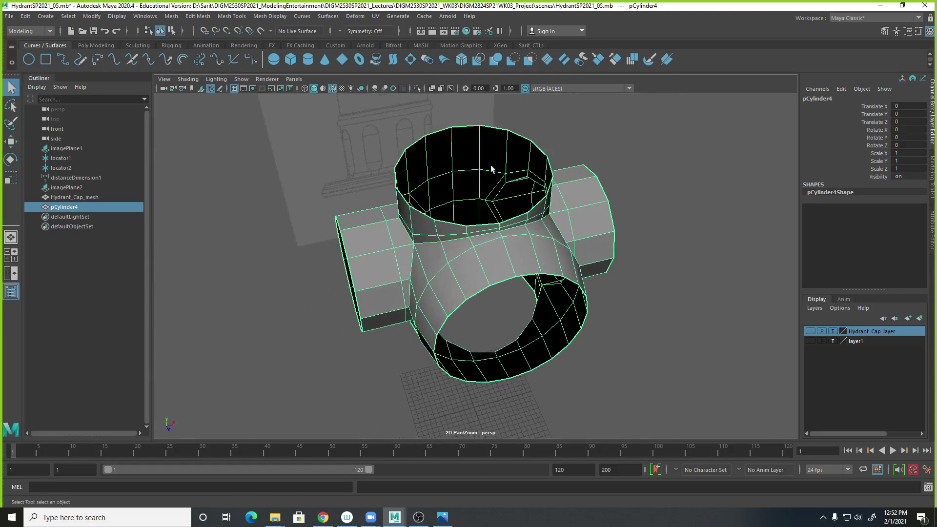
{"action": "left_click_drag", "start_coordinate": [607, 381], "coordinate": [590, 360], "text": "alt"}
{"action": "scroll", "coordinate": [551, 330], "scroll_direction": "down", "scroll_amount": 5}
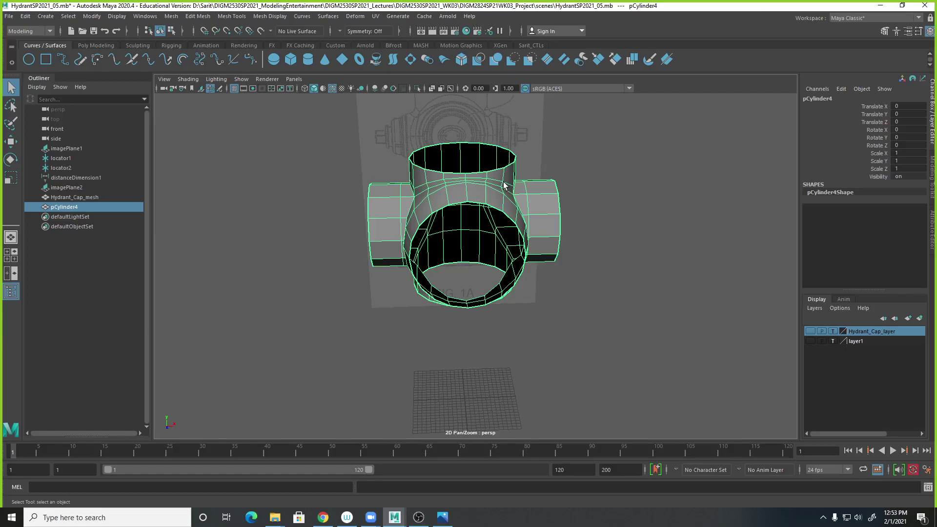
{"action": "left_click", "coordinate": [172, 17]}
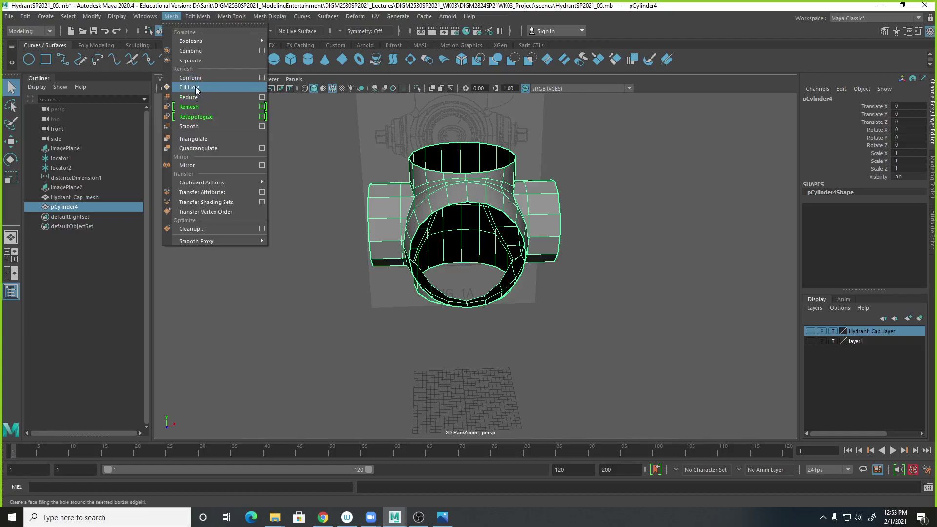
{"action": "left_click", "coordinate": [615, 209]}
{"action": "left_click", "coordinate": [488, 197]}
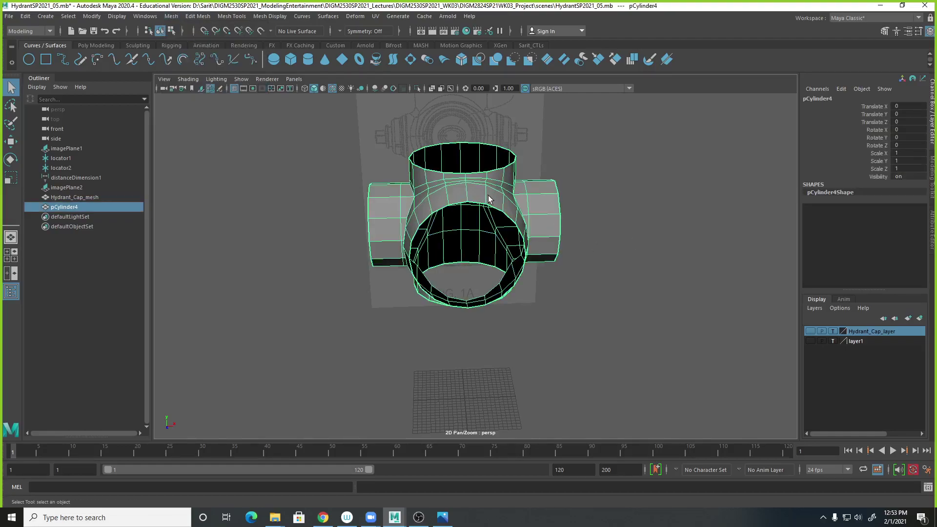
{"action": "right_click", "coordinate": [494, 189], "text": "shift"}
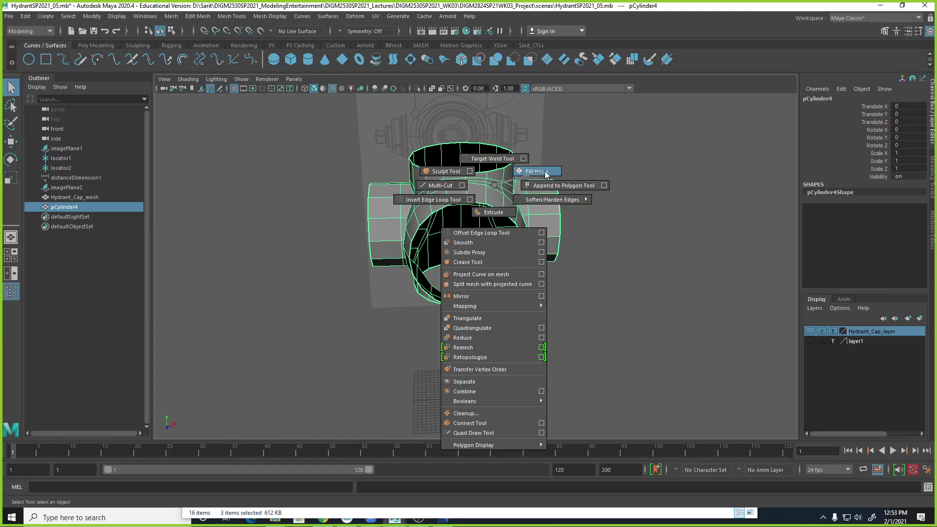
{"action": "right_click_drag", "start_coordinate": [545, 174], "coordinate": [546, 173]}
{"action": "left_click", "coordinate": [624, 279]}
{"action": "left_click_drag", "start_coordinate": [624, 278], "coordinate": [567, 305], "text": "alt"}
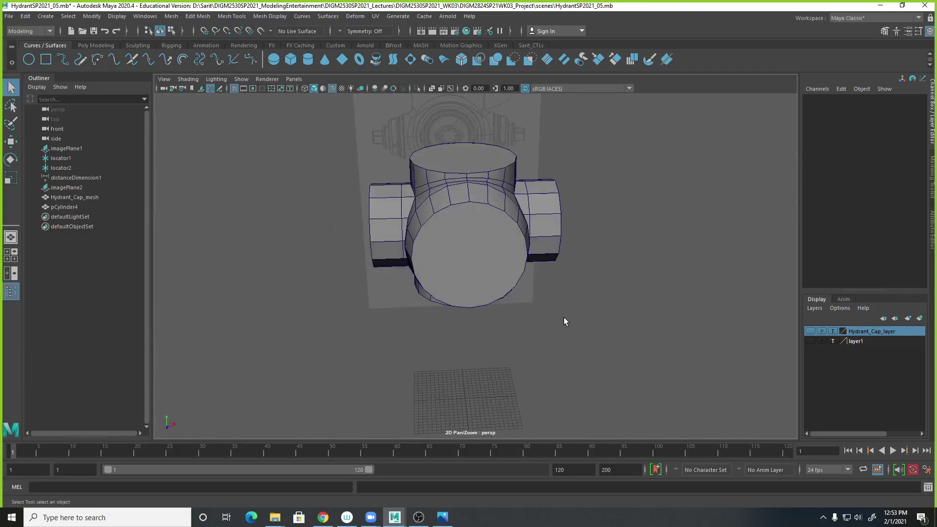
Step: Split the body's front cap vertically with Multi-Cut from its top middle vertex to its bottom middle vertex
{"action": "left_click", "coordinate": [466, 215]}
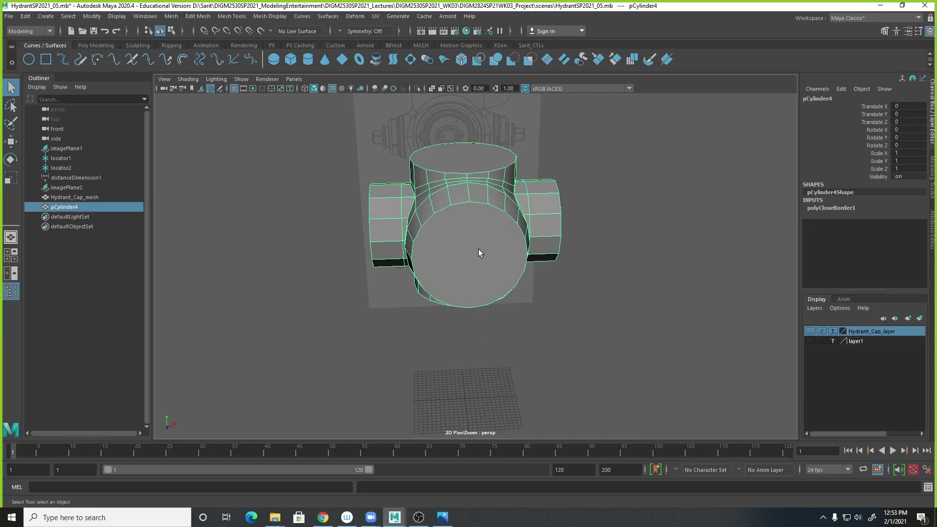
{"action": "right_click", "coordinate": [468, 212], "text": "shift"}
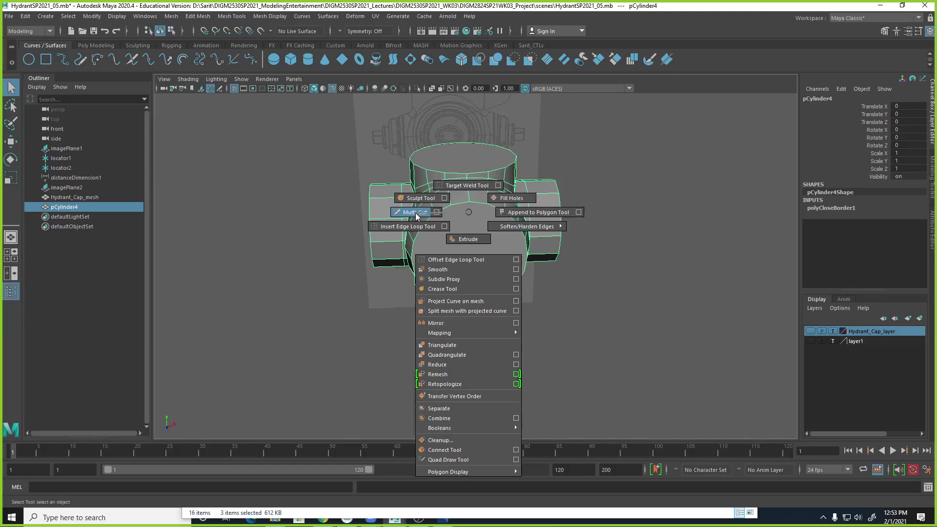
{"action": "right_click_drag", "start_coordinate": [416, 215], "coordinate": [416, 215], "text": "shift"}
{"action": "left_click", "coordinate": [470, 201]}
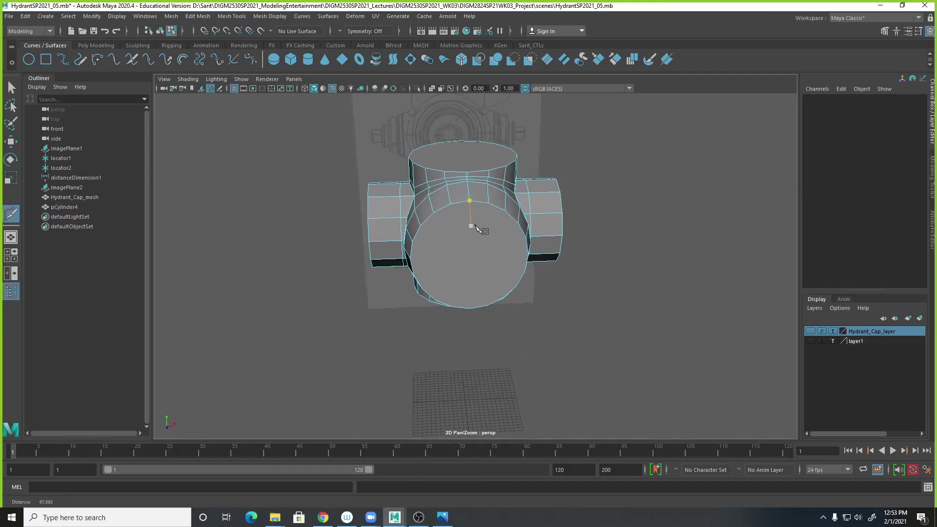
{"action": "right_click_drag", "start_coordinate": [473, 227], "coordinate": [515, 229], "text": "alt"}
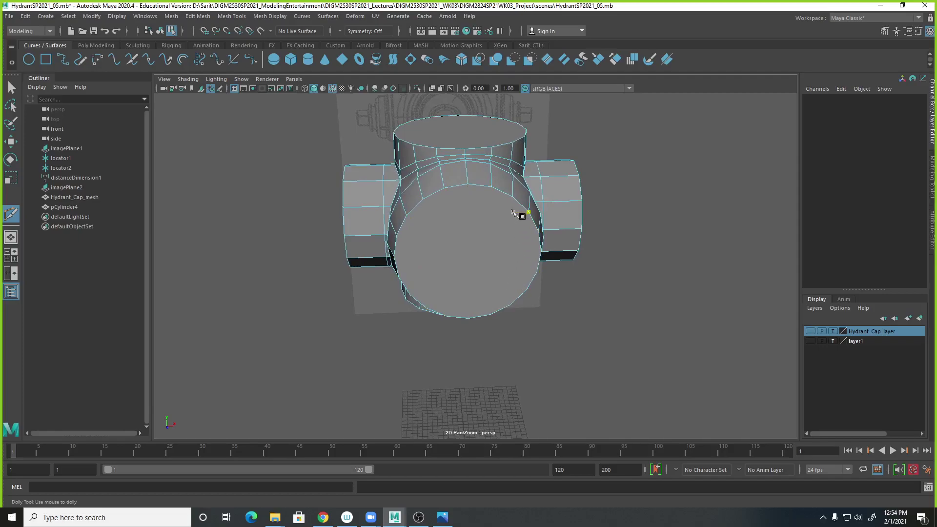
{"action": "left_click", "coordinate": [470, 192]}
{"action": "key", "text": "BackSpace"}
{"action": "mouse_move", "coordinate": [512, 337]}
{"action": "left_mouse_down", "text": "alt"}
{"action": "mouse_move", "coordinate": [510, 311]}
{"action": "mouse_move", "coordinate": [510, 321]}
{"action": "left_mouse_up", "text": "alt"}
{"action": "left_click_drag", "start_coordinate": [512, 322], "coordinate": [539, 339]}
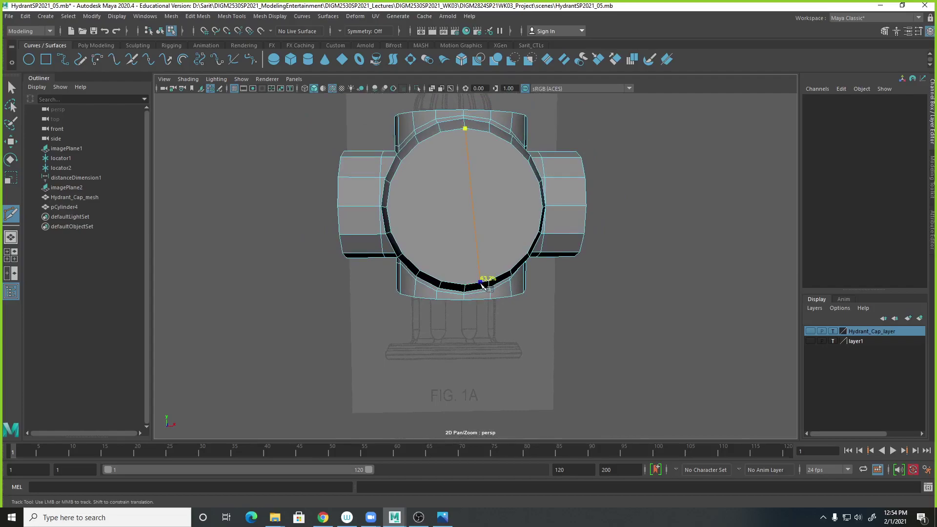
{"action": "left_click", "coordinate": [466, 286]}
Step: Cut the body's top and bottom caps in half with Multi-Cut, front to back between their middle vertices
{"action": "left_click_drag", "start_coordinate": [652, 189], "coordinate": [651, 234], "text": "alt"}
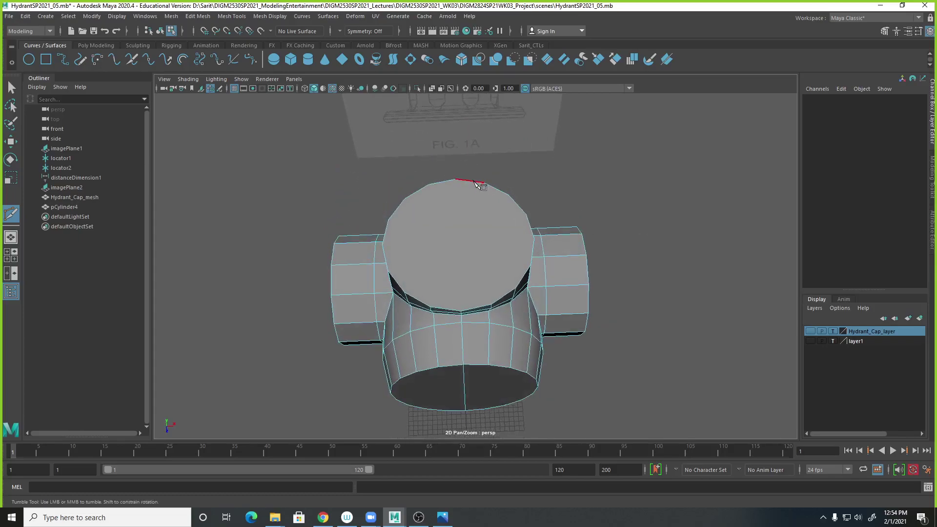
{"action": "left_click", "coordinate": [454, 181]}
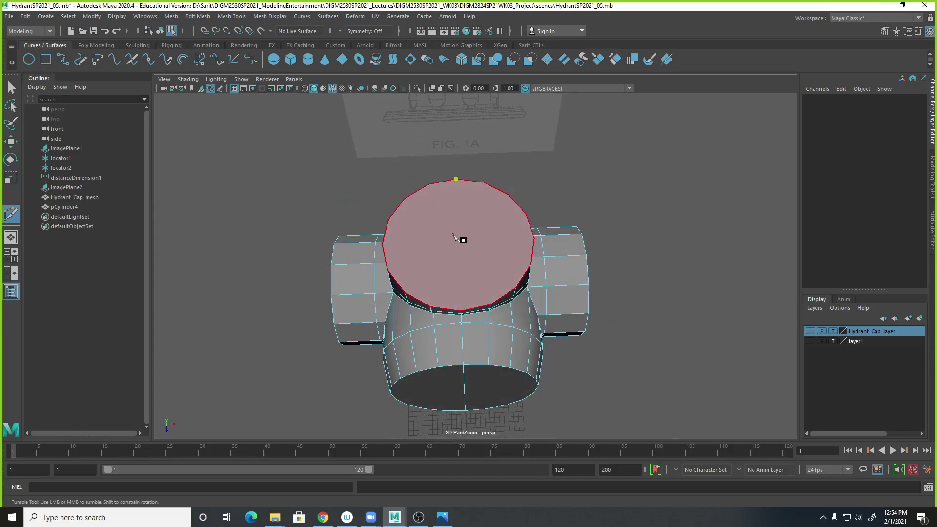
{"action": "left_click", "coordinate": [461, 311]}
{"action": "key", "text": "Return"}
{"action": "left_click_drag", "start_coordinate": [663, 327], "coordinate": [650, 226], "text": "alt"}
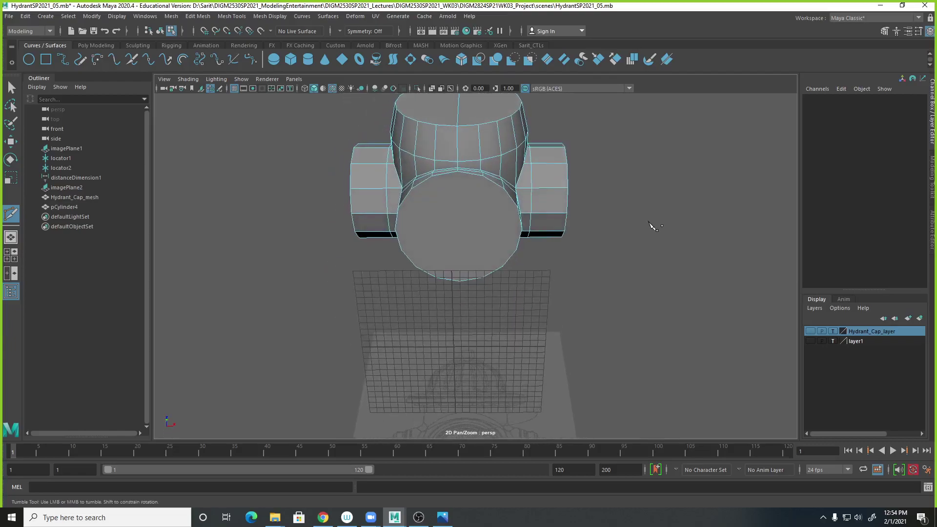
{"action": "left_click", "coordinate": [458, 171]}
{"action": "left_click", "coordinate": [457, 282]}
{"action": "key", "text": "Return"}
Step: Delete all faces on the left half of the hydrant body, checking the selection in wireframe before returning to shaded display
{"action": "left_click_drag", "start_coordinate": [659, 253], "coordinate": [671, 321], "text": "alt"}
{"action": "right_click", "coordinate": [523, 180]}
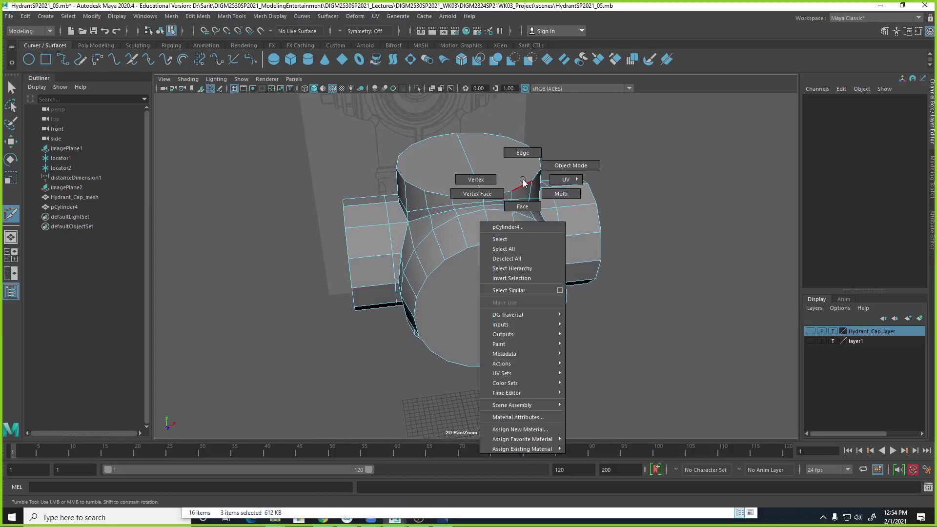
{"action": "right_click_drag", "start_coordinate": [526, 181], "coordinate": [526, 210]}
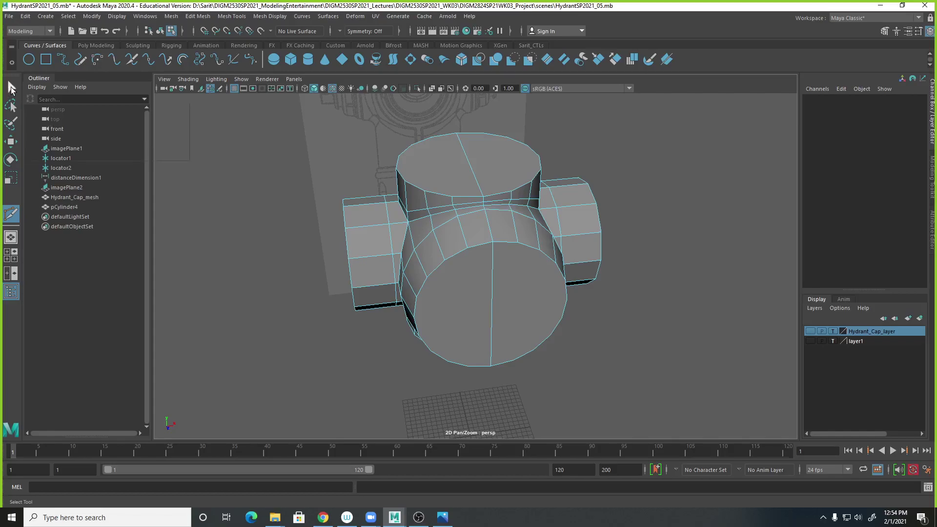
{"action": "left_click", "coordinate": [11, 88]}
{"action": "left_click_drag", "start_coordinate": [670, 289], "coordinate": [647, 299], "text": "alt"}
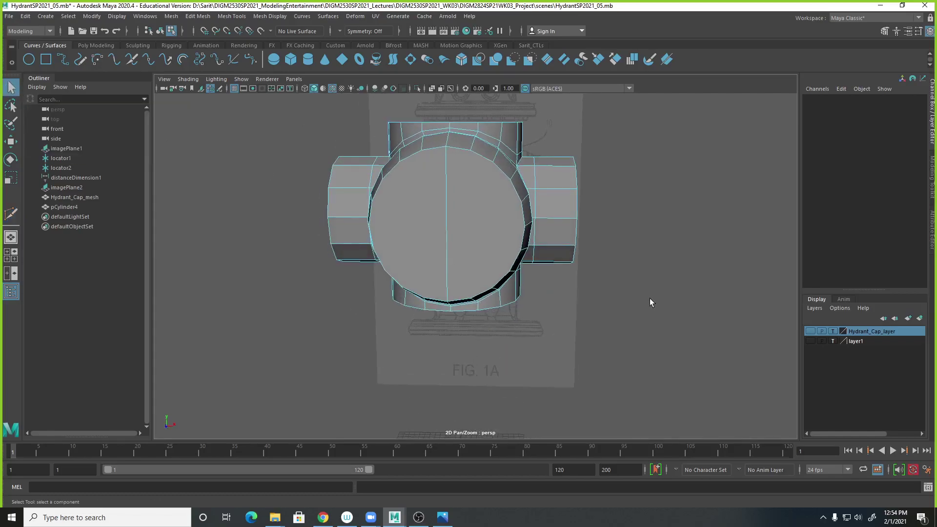
{"action": "mouse_move", "coordinate": [593, 345]}
{"action": "left_mouse_down", "text": "alt"}
{"action": "mouse_move", "coordinate": [598, 360]}
{"action": "mouse_move", "coordinate": [598, 350]}
{"action": "left_mouse_up", "text": "alt"}
{"action": "left_click_drag", "start_coordinate": [301, 122], "coordinate": [444, 405]}
{"action": "left_click_drag", "start_coordinate": [599, 364], "coordinate": [600, 377], "text": "alt"}
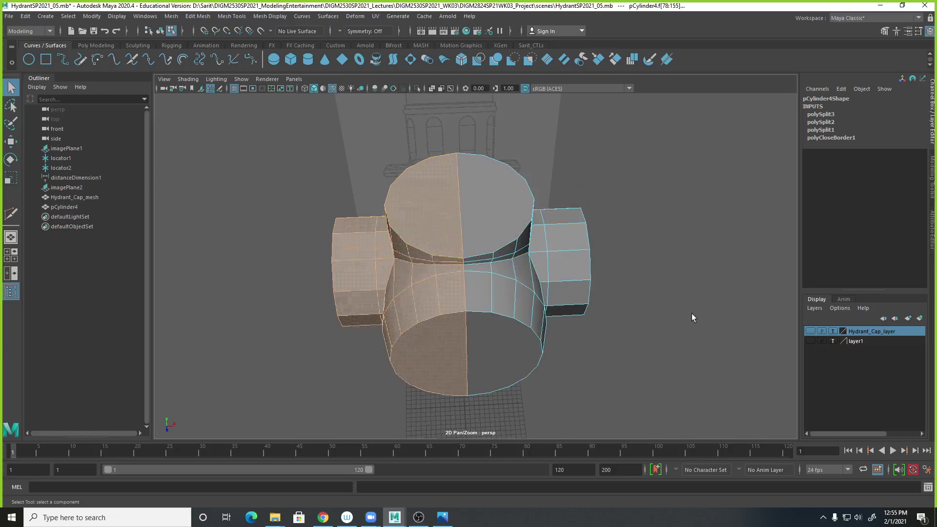
{"action": "mouse_move", "coordinate": [692, 313]}
{"action": "left_mouse_down", "text": "alt"}
{"action": "mouse_move", "coordinate": [687, 216]}
{"action": "mouse_move", "coordinate": [687, 261]}
{"action": "mouse_move", "coordinate": [791, 321]}
{"action": "mouse_move", "coordinate": [844, 288]}
{"action": "mouse_move", "coordinate": [814, 307]}
{"action": "mouse_move", "coordinate": [686, 301]}
{"action": "mouse_move", "coordinate": [684, 272]}
{"action": "mouse_move", "coordinate": [675, 314]}
{"action": "mouse_move", "coordinate": [628, 324]}
{"action": "mouse_move", "coordinate": [579, 318]}
{"action": "mouse_move", "coordinate": [645, 327]}
{"action": "mouse_move", "coordinate": [715, 312]}
{"action": "mouse_move", "coordinate": [698, 310]}
{"action": "left_mouse_up", "text": "alt"}
{"action": "key", "text": "4"}
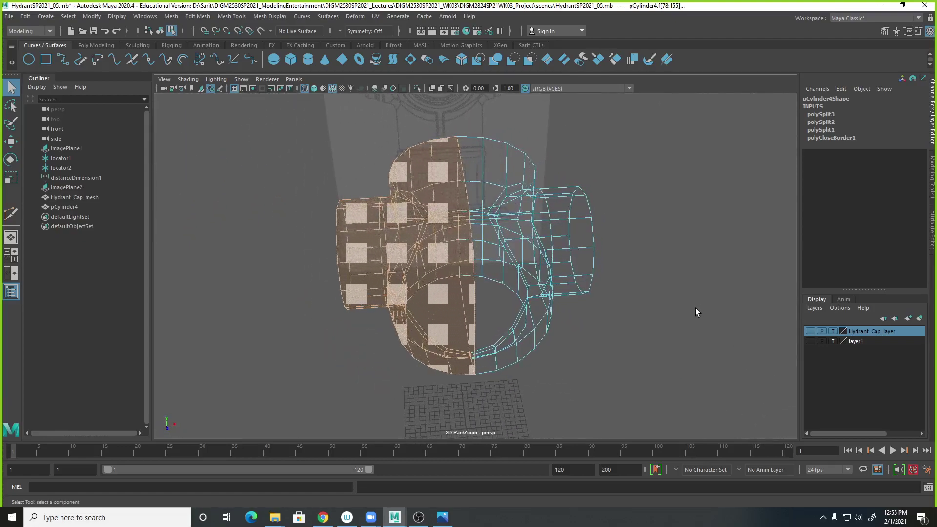
{"action": "key", "text": "Delete"}
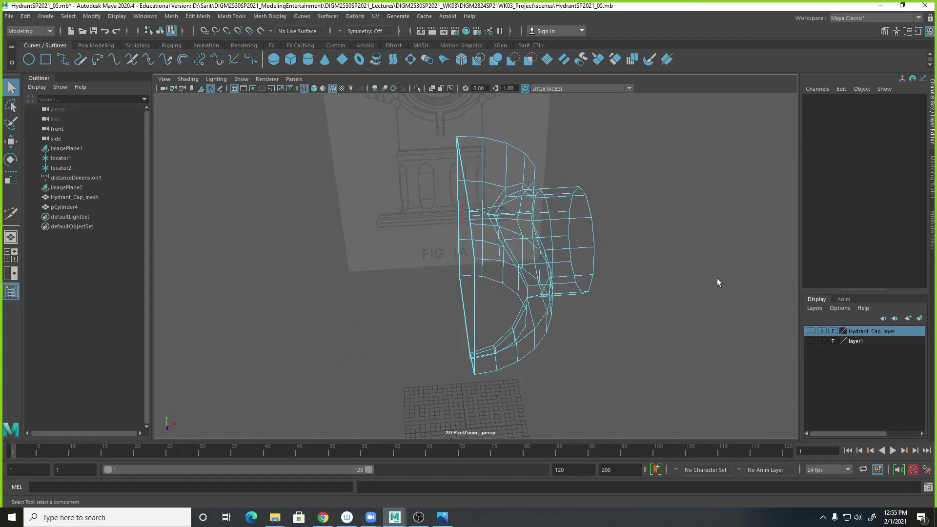
{"action": "key", "text": "5"}
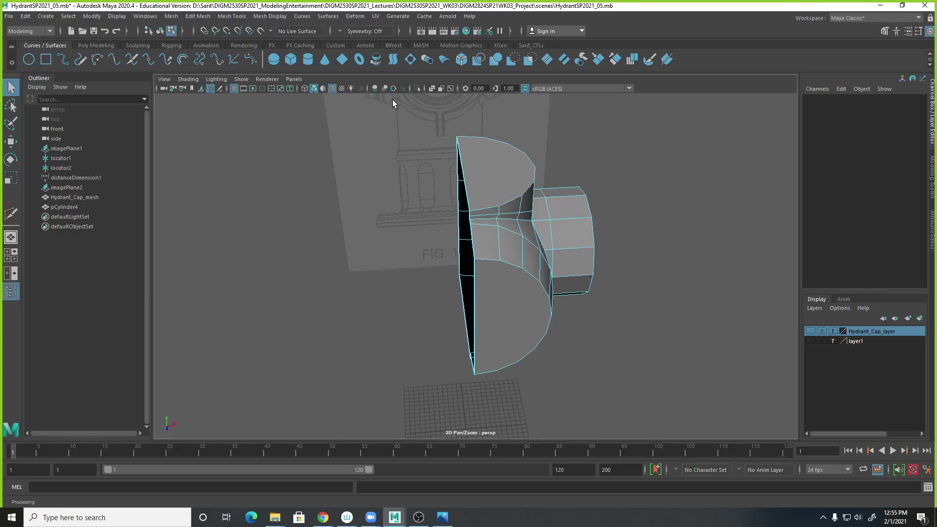
Step: Mirror the half hydrant body across the world X axis in the negative direction, combining with the original and merging border vertices
{"action": "left_click", "coordinate": [196, 17]}
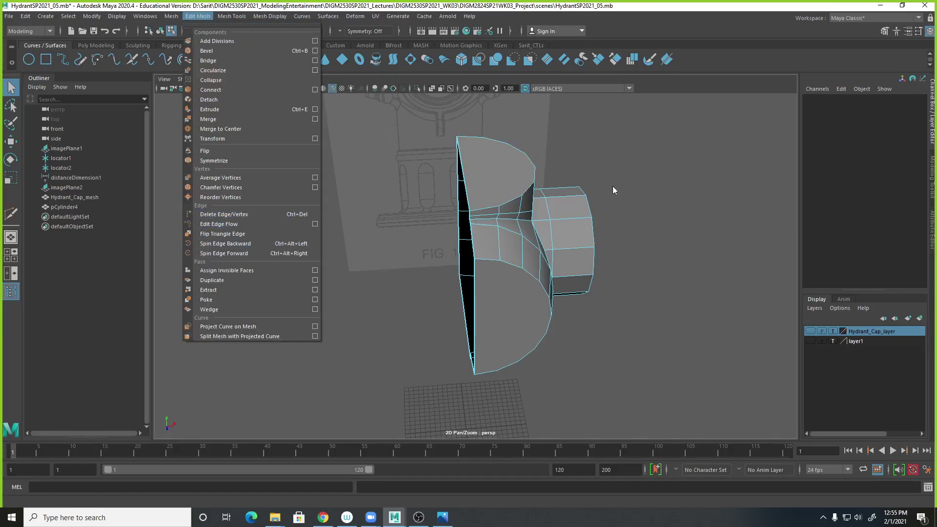
{"action": "left_click", "coordinate": [643, 191]}
{"action": "left_click_drag", "start_coordinate": [643, 192], "coordinate": [665, 176], "text": "alt"}
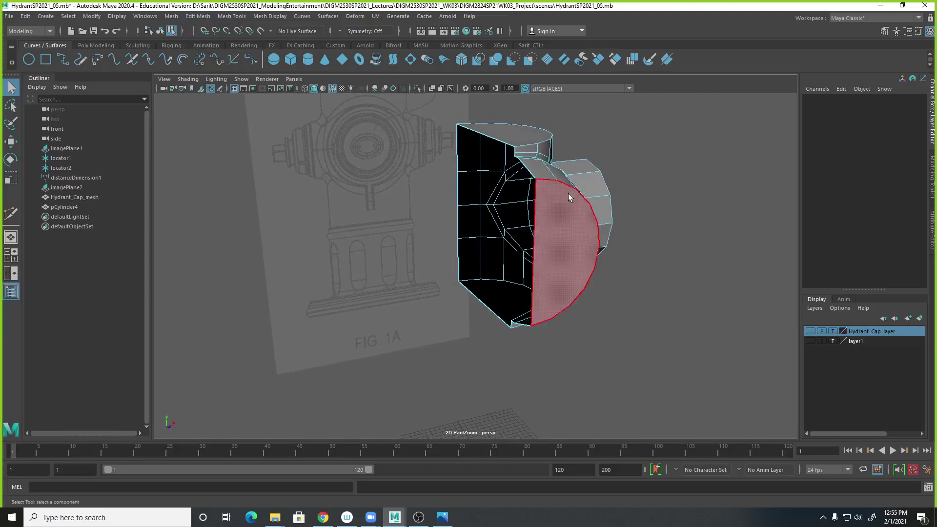
{"action": "right_click_drag", "start_coordinate": [549, 166], "coordinate": [581, 148]}
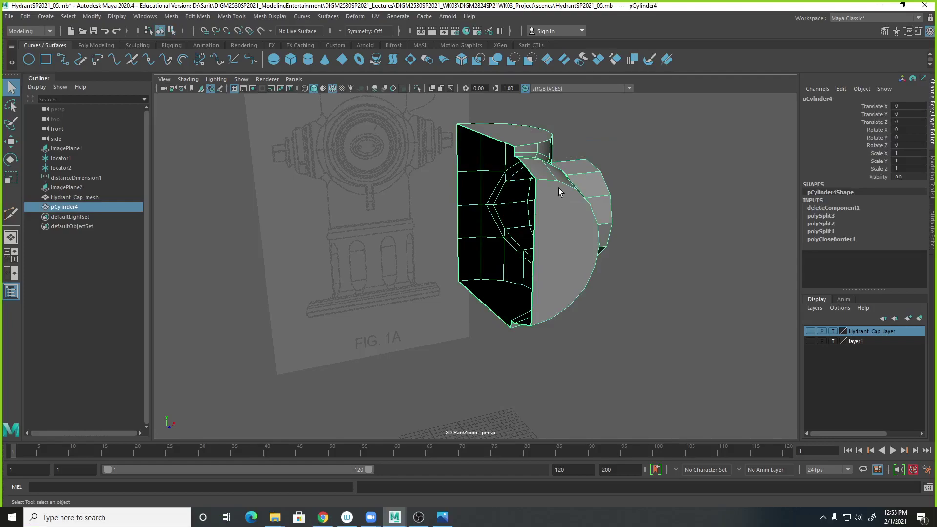
{"action": "right_click", "coordinate": [558, 188], "text": "shift"}
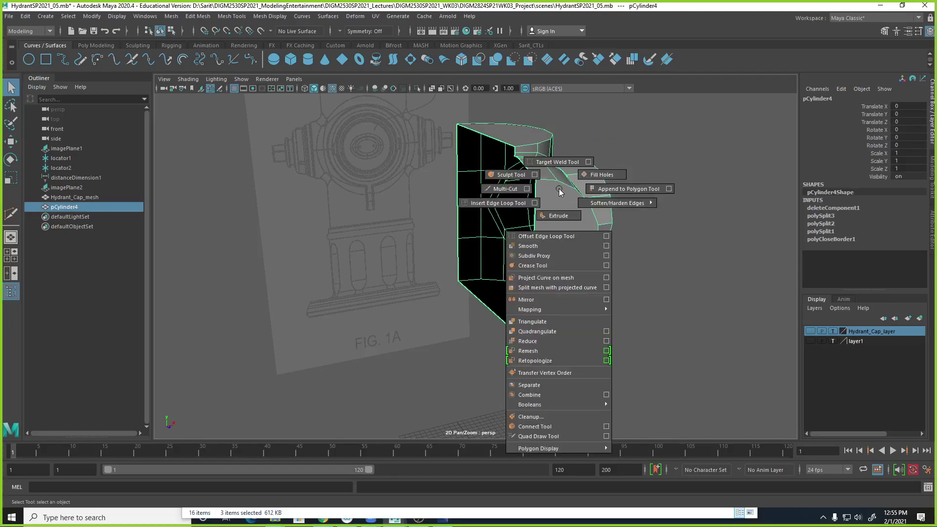
{"action": "left_click", "coordinate": [607, 300]}
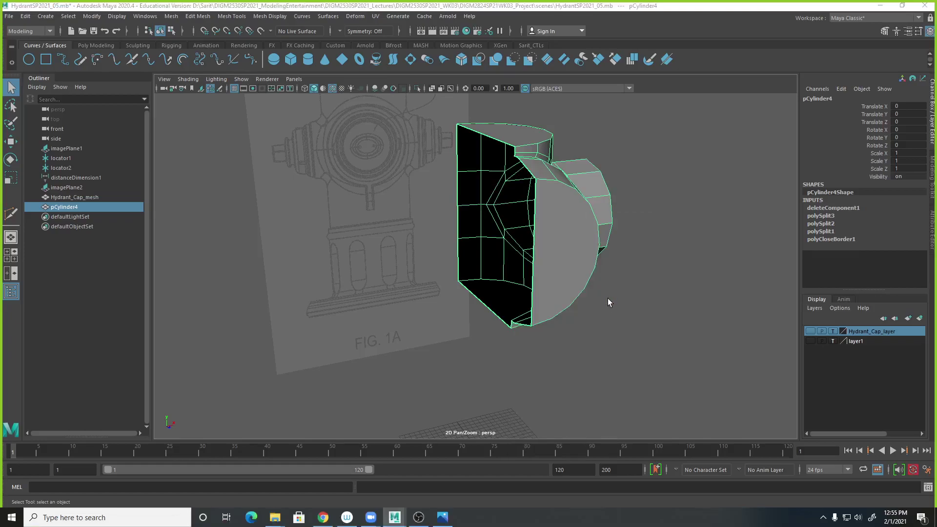
{"action": "left_click_drag", "start_coordinate": [678, 288], "coordinate": [711, 210], "text": "alt"}
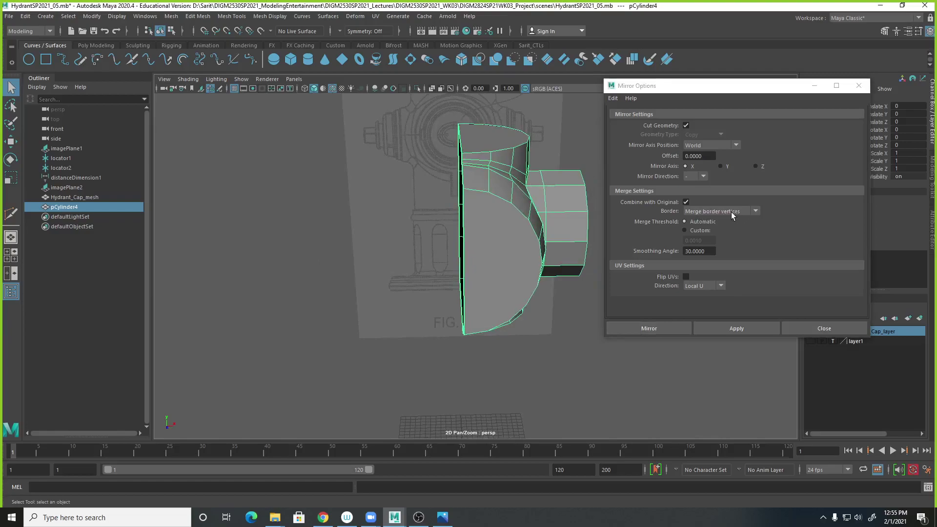
{"action": "left_click_drag", "start_coordinate": [536, 384], "coordinate": [528, 361], "text": "alt"}
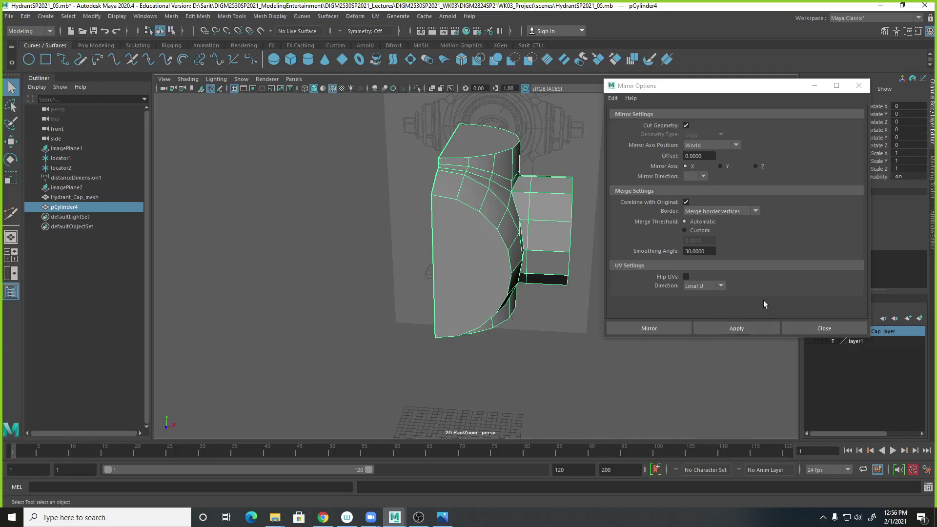
{"action": "left_click", "coordinate": [754, 327]}
{"action": "mouse_move", "coordinate": [581, 382]}
{"action": "left_mouse_down", "text": "alt"}
{"action": "mouse_move", "coordinate": [573, 385]}
{"action": "mouse_move", "coordinate": [581, 352]}
{"action": "mouse_move", "coordinate": [580, 384]}
{"action": "left_mouse_up", "text": "alt"}
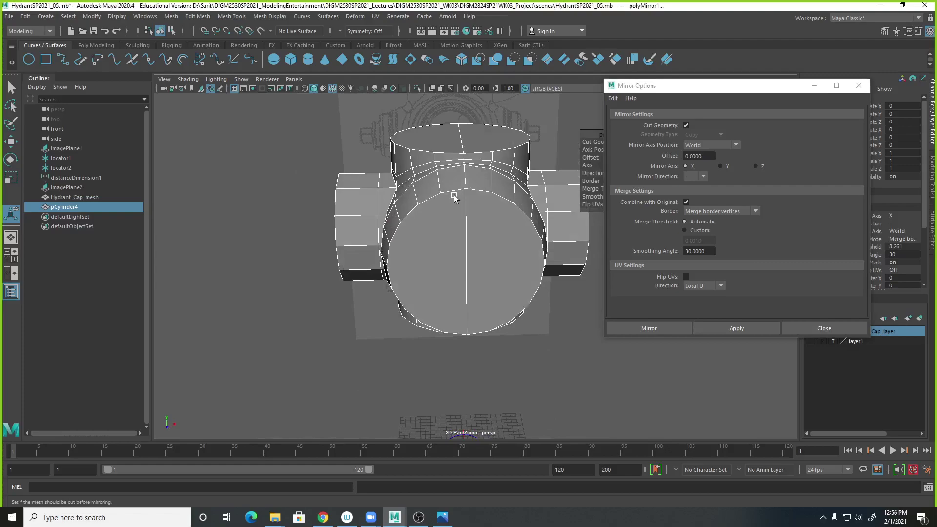
{"action": "right_click_drag", "start_coordinate": [459, 197], "coordinate": [545, 446], "text": "shift"}
{"action": "mouse_move", "coordinate": [522, 370]}
{"action": "left_mouse_down", "text": "alt"}
{"action": "mouse_move", "coordinate": [592, 391]}
{"action": "mouse_move", "coordinate": [513, 372]}
{"action": "mouse_move", "coordinate": [530, 381]}
{"action": "mouse_move", "coordinate": [520, 377]}
{"action": "left_mouse_up", "text": "alt"}
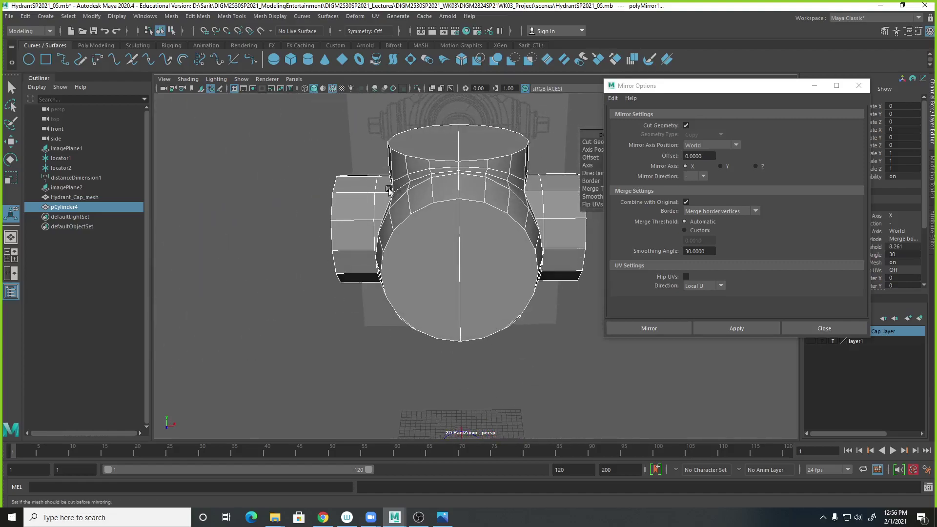
Step: Delete the faces of the mirrored left half of the body, deselect the mesh and close the mirror options
{"action": "right_click_drag", "start_coordinate": [424, 146], "coordinate": [424, 171]}
{"action": "left_click_drag", "start_coordinate": [316, 110], "coordinate": [438, 405]}
{"action": "key", "text": "Delete"}
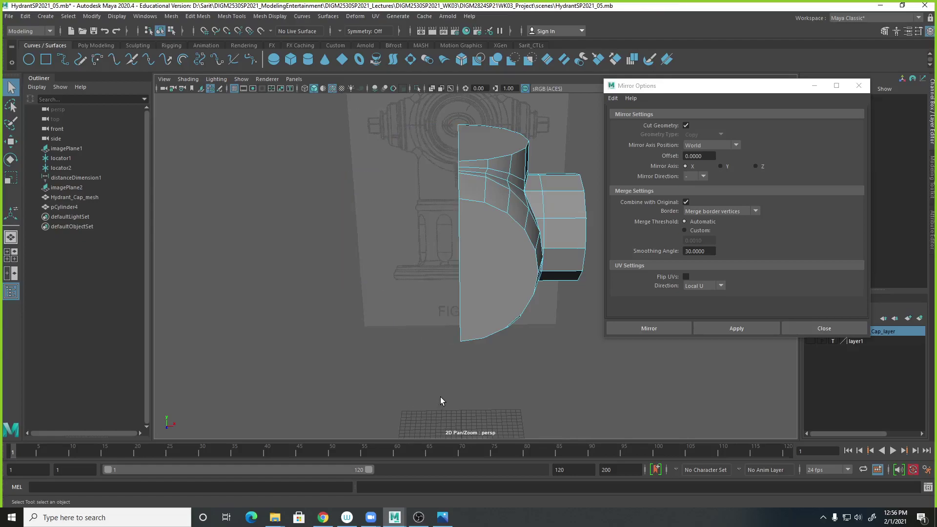
{"action": "right_click_drag", "start_coordinate": [492, 195], "coordinate": [543, 185]}
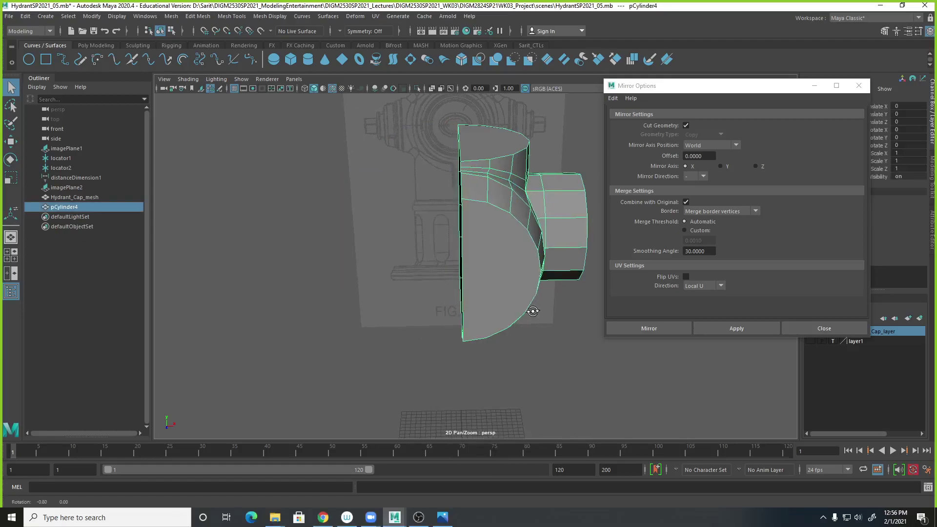
{"action": "left_click_drag", "start_coordinate": [534, 309], "coordinate": [516, 235], "text": "alt"}
{"action": "right_click_drag", "start_coordinate": [513, 203], "coordinate": [609, 440], "text": "shift"}
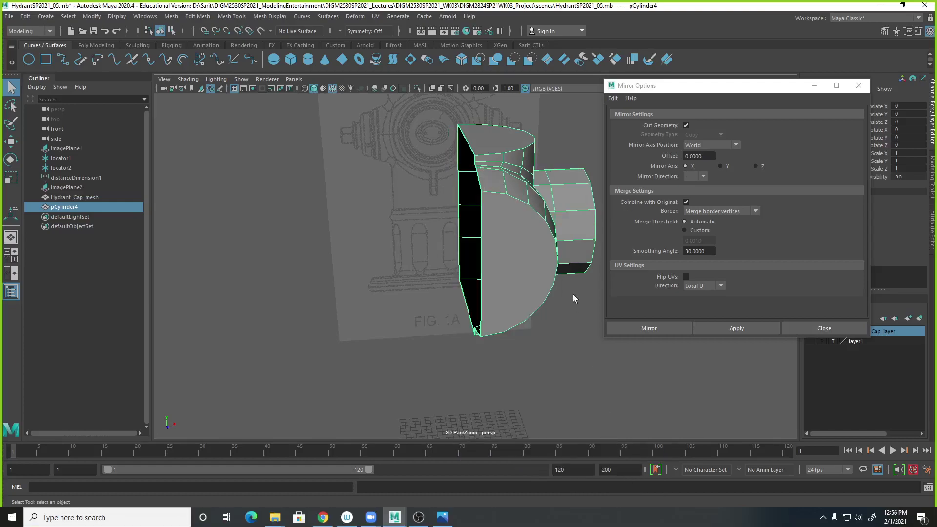
{"action": "left_click", "coordinate": [569, 333]}
{"action": "left_click_drag", "start_coordinate": [569, 333], "coordinate": [515, 347], "text": "alt"}
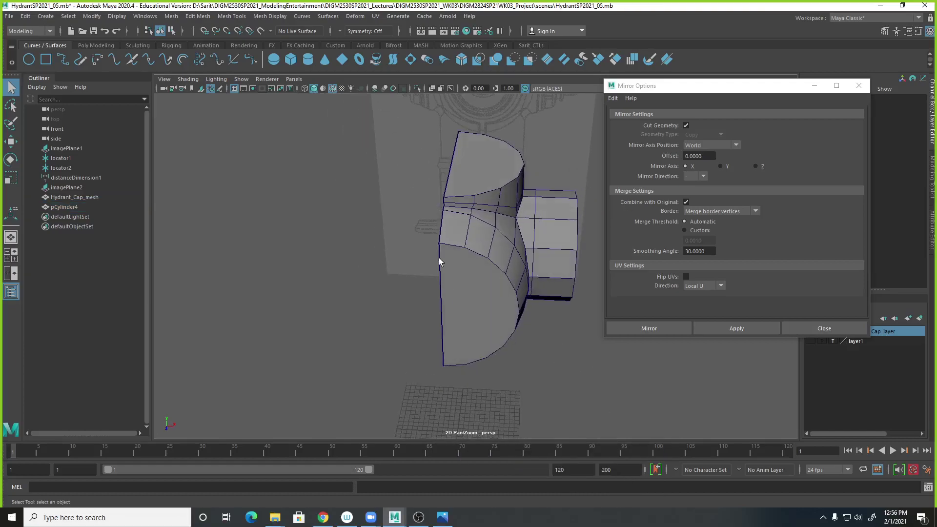
{"action": "scroll", "coordinate": [439, 258], "scroll_direction": "up", "scroll_amount": 4}
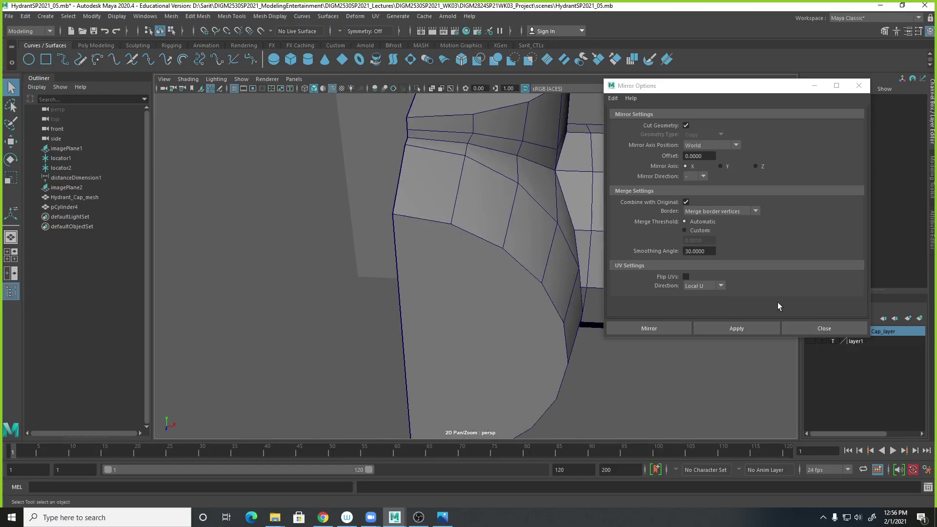
{"action": "left_click", "coordinate": [824, 328]}
Step: Try scaling down the end cap face of the side outlet uniformly, then undo the scaling
{"action": "scroll", "coordinate": [511, 295], "scroll_direction": "down", "scroll_amount": 5}
{"action": "left_click_drag", "start_coordinate": [511, 295], "coordinate": [467, 273], "text": "alt"}
{"action": "right_click_drag", "start_coordinate": [499, 222], "coordinate": [496, 247]}
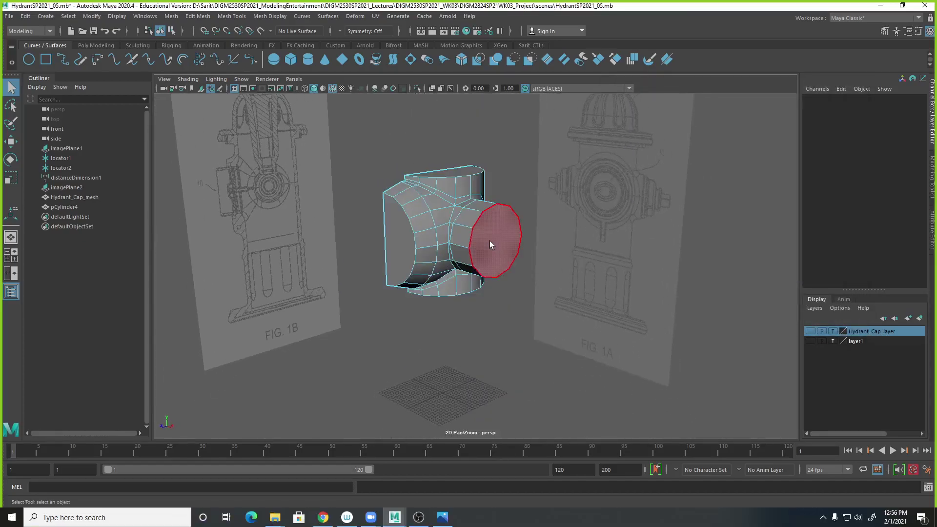
{"action": "left_click", "coordinate": [490, 241]}
{"action": "left_click_drag", "start_coordinate": [542, 319], "coordinate": [508, 311], "text": "alt"}
{"action": "scroll", "coordinate": [507, 309], "scroll_direction": "up", "scroll_amount": 3}
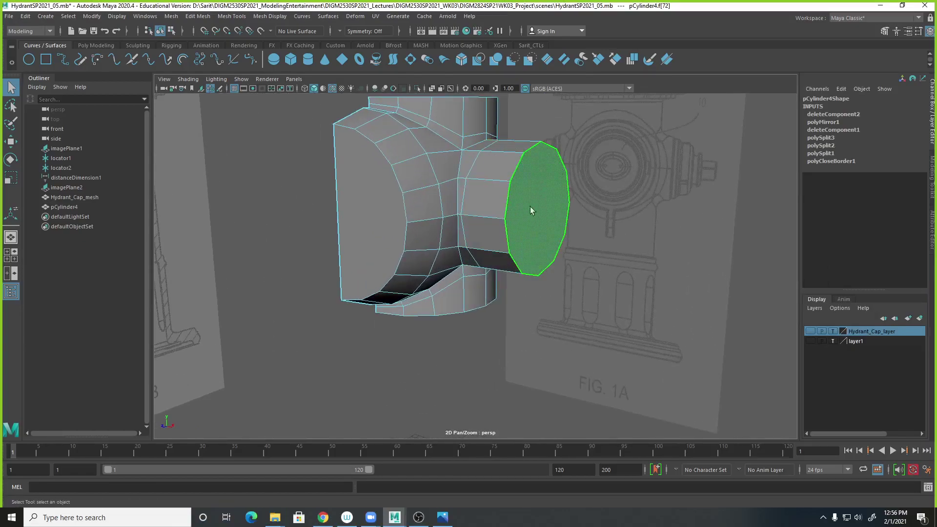
{"action": "left_click_drag", "start_coordinate": [527, 287], "coordinate": [530, 295], "text": "alt"}
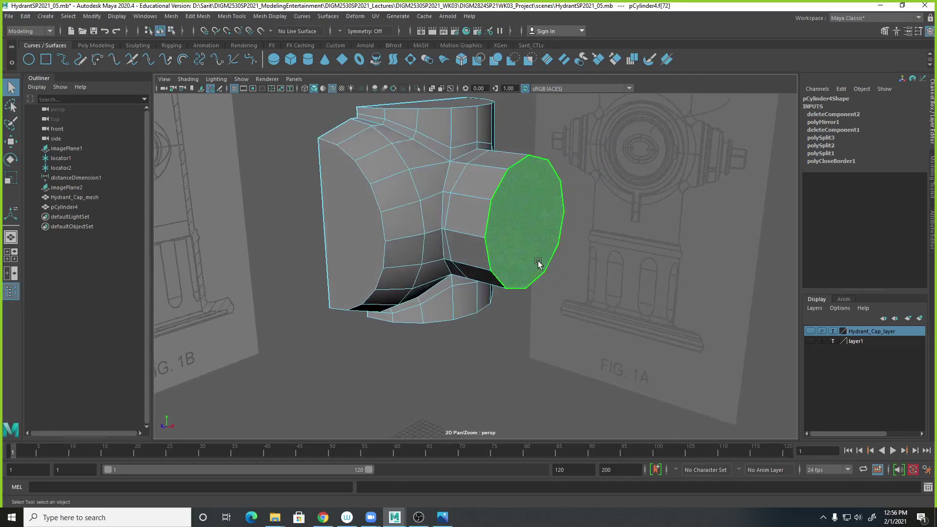
{"action": "key", "text": "r"}
{"action": "left_click_drag", "start_coordinate": [531, 223], "coordinate": [502, 235]}
{"action": "key", "text": "ctrl+z"}
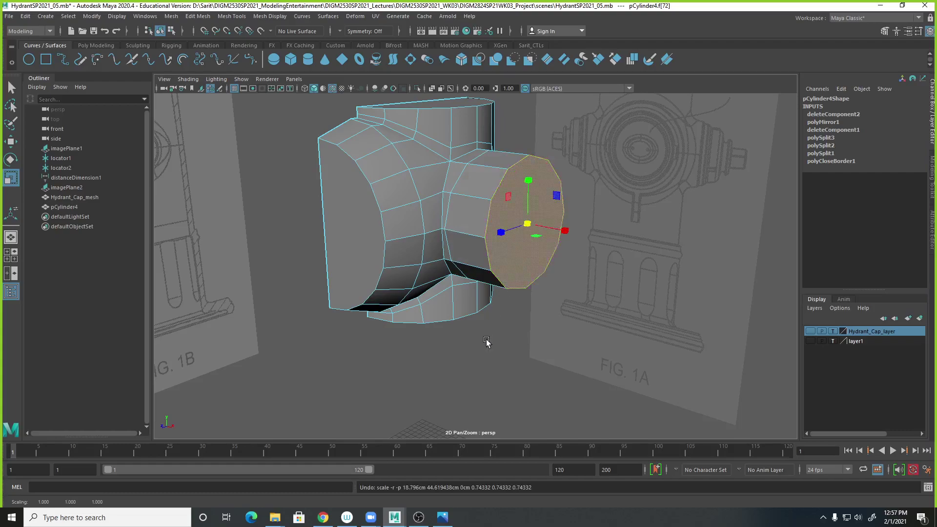
Step: Select all the side outlet's vertices in the wireframe front view and scale them down uniformly toward the reference outline
{"action": "key", "text": "space"}
{"action": "key", "text": "space"}
{"action": "middle_click_drag", "start_coordinate": [549, 268], "coordinate": [542, 219], "text": "alt"}
{"action": "key", "text": "4"}
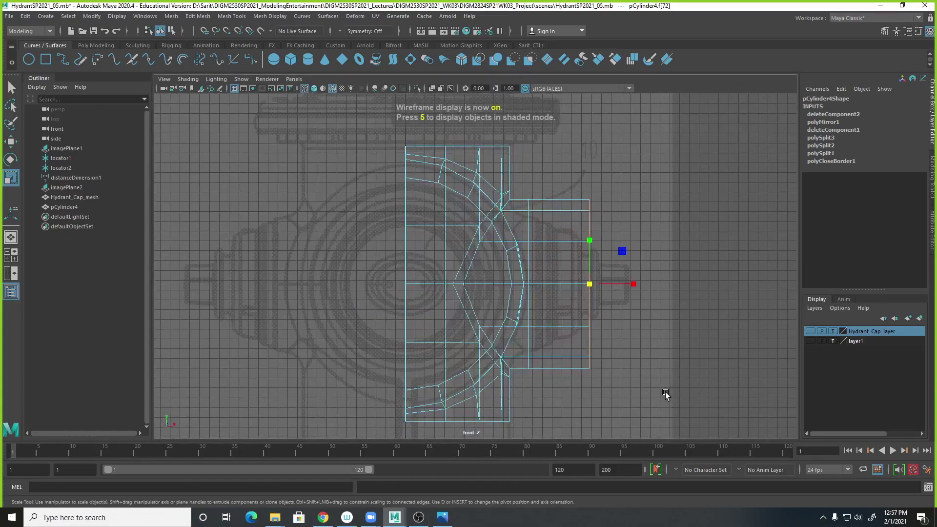
{"action": "right_click_drag", "start_coordinate": [636, 380], "coordinate": [706, 374], "text": "alt"}
{"action": "middle_click_drag", "start_coordinate": [706, 373], "coordinate": [650, 350], "text": "alt"}
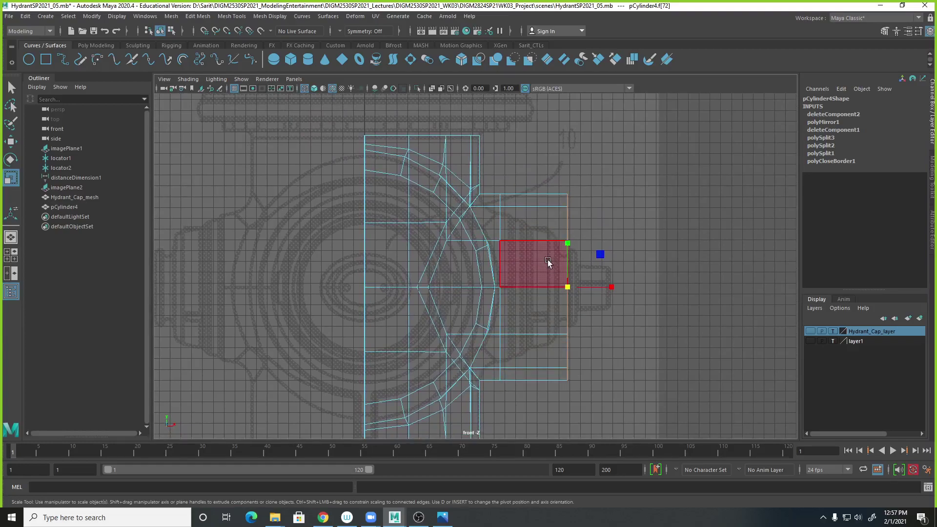
{"action": "right_click", "coordinate": [569, 204]}
{"action": "right_click_drag", "start_coordinate": [561, 209], "coordinate": [510, 208]}
{"action": "left_click_drag", "start_coordinate": [496, 178], "coordinate": [600, 439]}
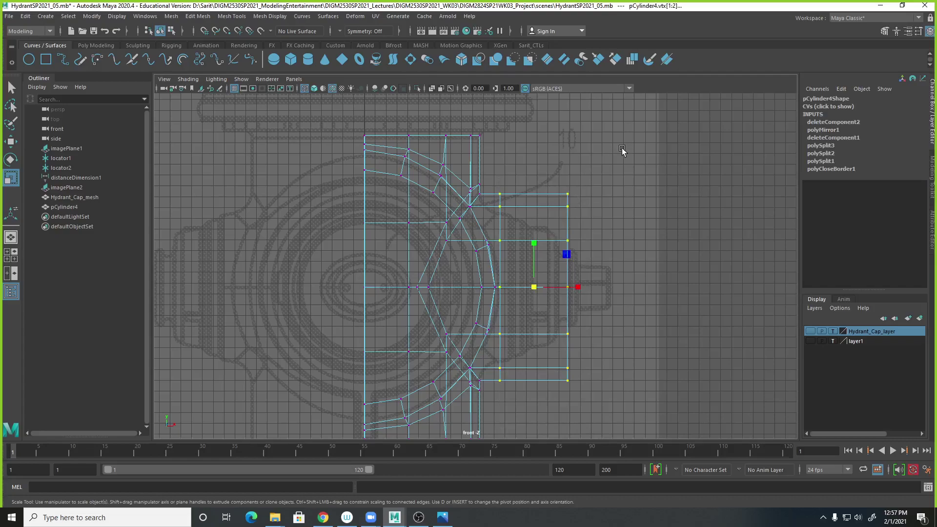
{"action": "key", "text": "space"}
{"action": "left_click_drag", "start_coordinate": [625, 151], "coordinate": [671, 156], "text": "alt"}
{"action": "key", "text": "space"}
{"action": "left_click_drag", "start_coordinate": [536, 288], "coordinate": [504, 285]}
Step: Move the side outlet's vertices along X toward the body until the outlet sits close against it, checking in shaded display
{"action": "key", "text": "w"}
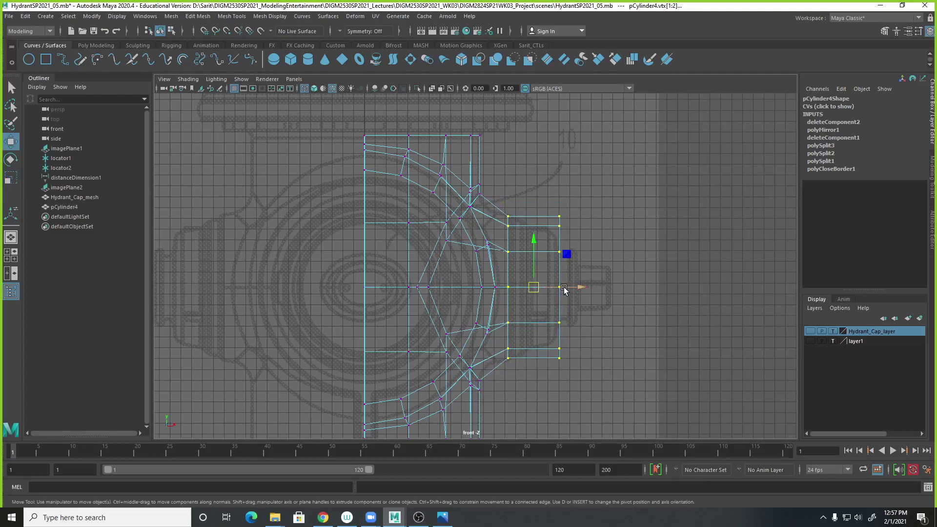
{"action": "left_click_drag", "start_coordinate": [573, 287], "coordinate": [564, 287]}
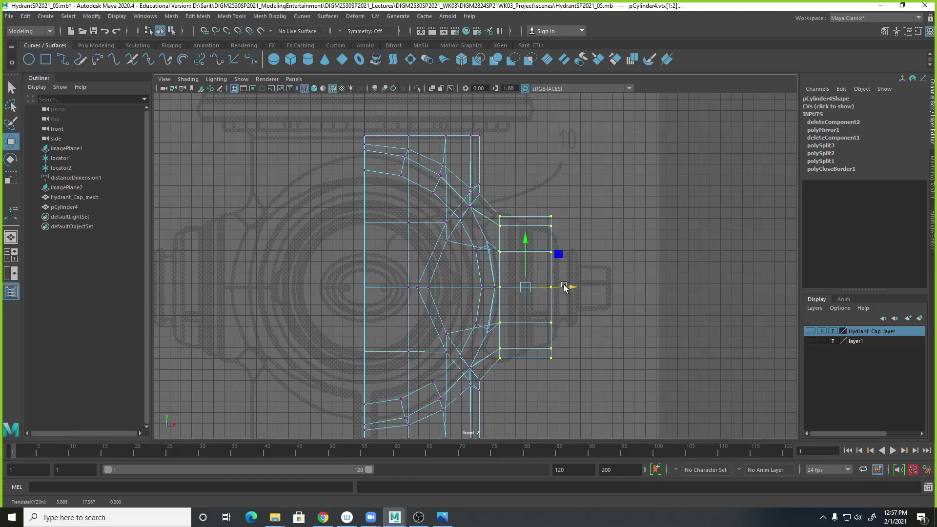
{"action": "scroll", "coordinate": [508, 309], "scroll_direction": "up", "scroll_amount": 5}
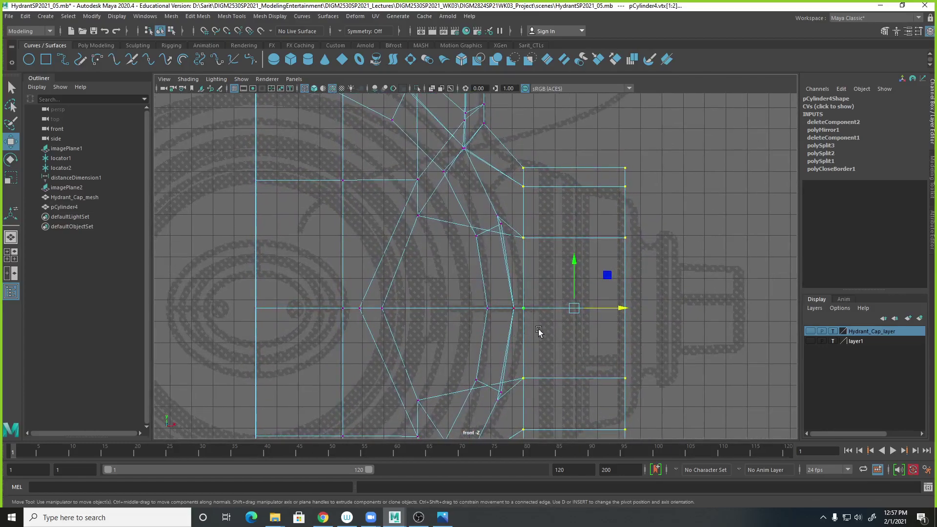
{"action": "key", "text": "5"}
{"action": "left_click_drag", "start_coordinate": [612, 308], "coordinate": [616, 310]}
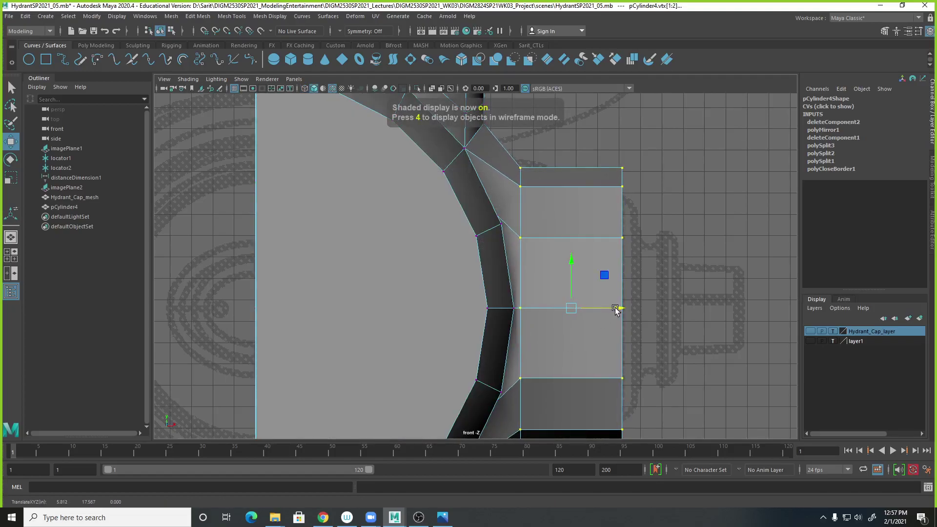
Step: Shorten the side outlet to a thin ring by moving its outer end vertices inward along X in the wireframe front view
{"action": "left_click_drag", "start_coordinate": [628, 203], "coordinate": [571, 274], "text": "alt"}
{"action": "key", "text": "space"}
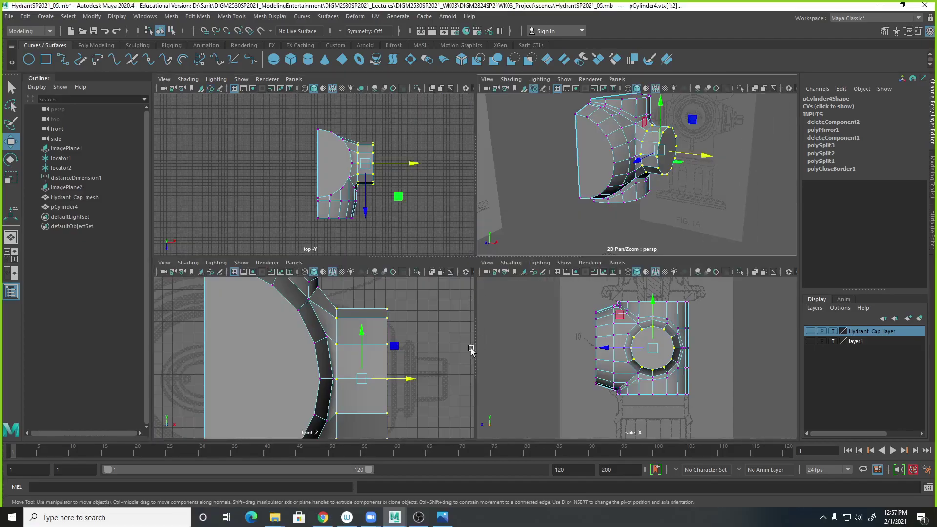
{"action": "key", "text": "space"}
{"action": "middle_click_drag", "start_coordinate": [530, 300], "coordinate": [517, 236], "text": "alt"}
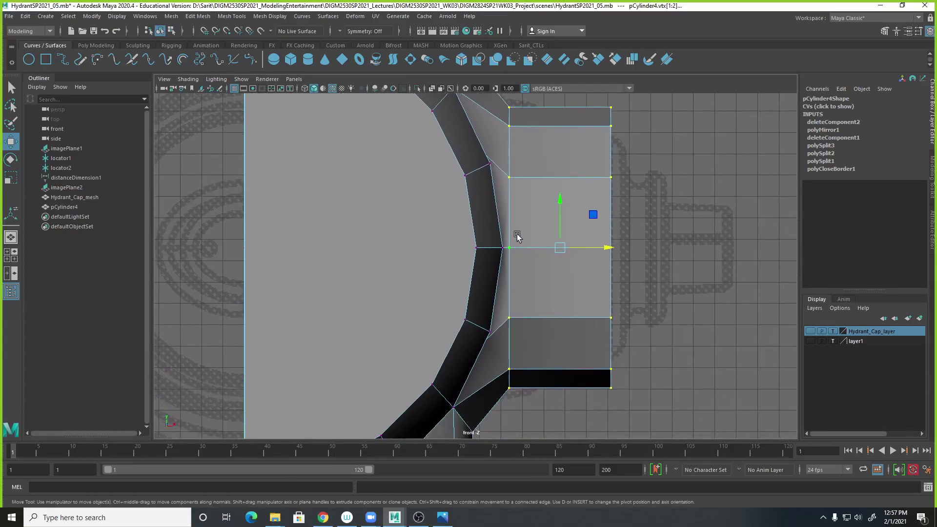
{"action": "key", "text": "4"}
{"action": "right_click_drag", "start_coordinate": [607, 282], "coordinate": [471, 224], "text": "alt"}
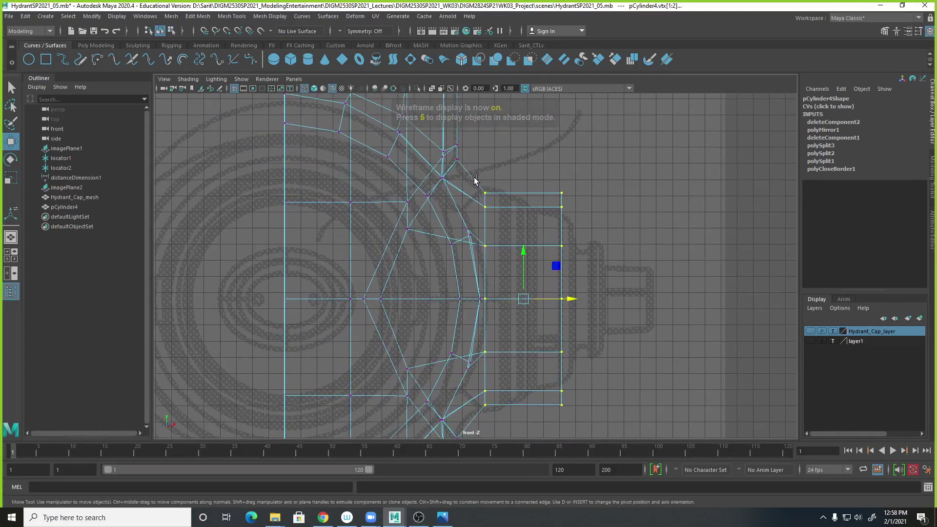
{"action": "right_click_drag", "start_coordinate": [526, 347], "coordinate": [534, 201], "text": "alt"}
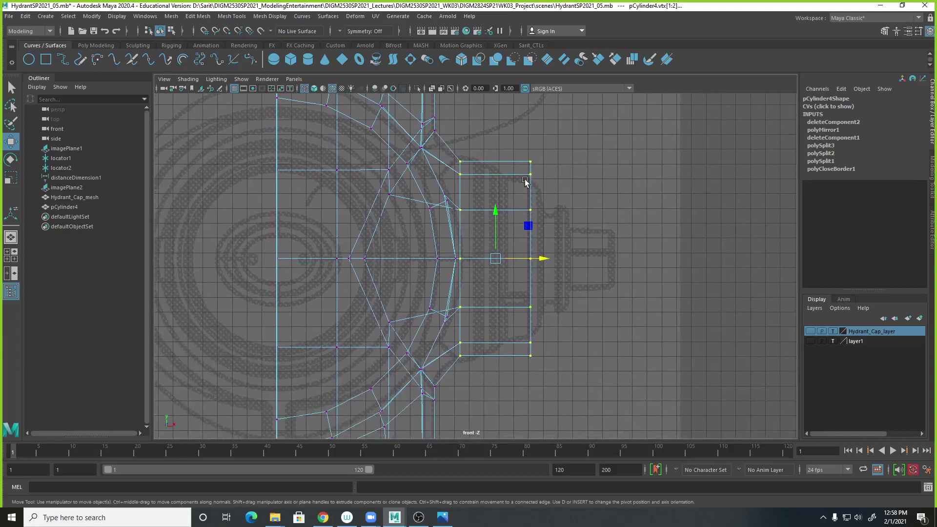
{"action": "left_click_drag", "start_coordinate": [551, 305], "coordinate": [570, 373]}
{"action": "left_click_drag", "start_coordinate": [575, 260], "coordinate": [524, 260]}
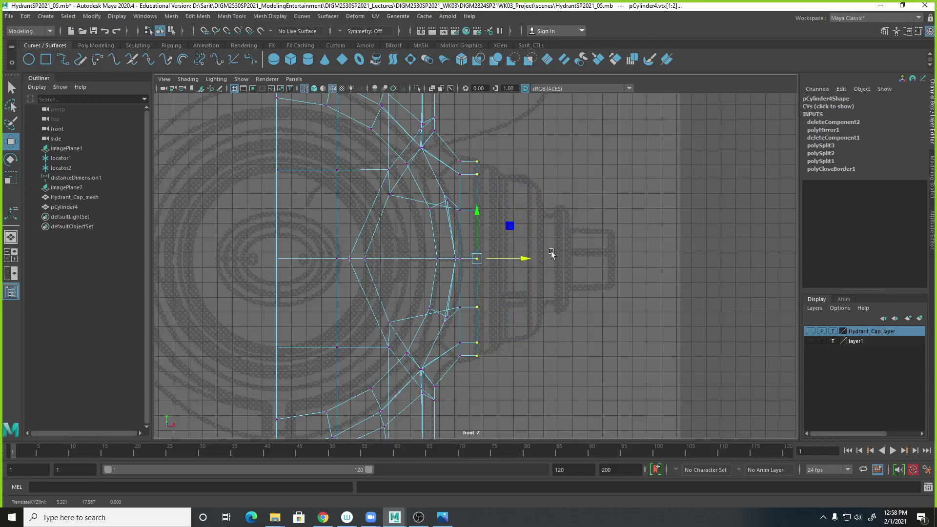
Step: Bevel the edge loop where the side outlet's thin end ring meets its flared base, working in the perspective view
{"action": "key", "text": "space"}
{"action": "key", "text": "space"}
{"action": "left_click_drag", "start_coordinate": [611, 209], "coordinate": [560, 196], "text": "alt"}
{"action": "right_click_drag", "start_coordinate": [509, 176], "coordinate": [510, 149]}
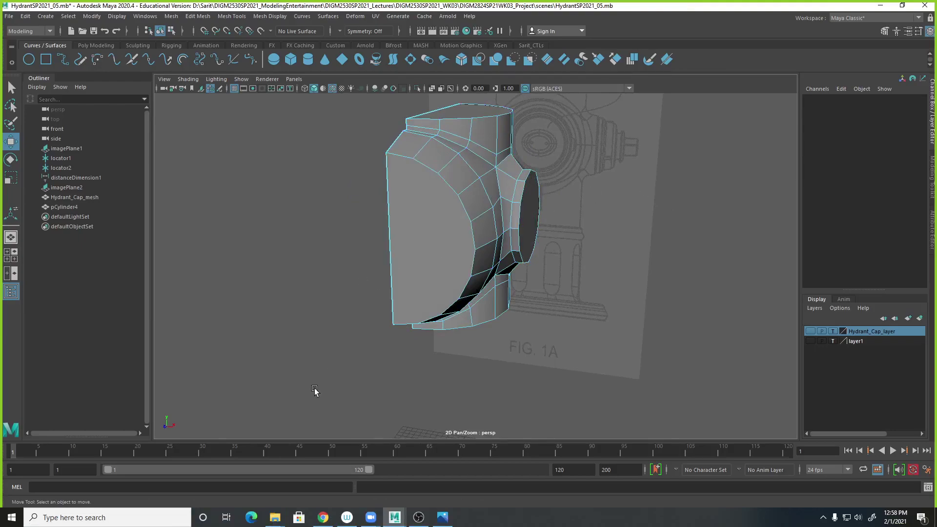
{"action": "left_click_drag", "start_coordinate": [614, 212], "coordinate": [599, 240], "text": "alt"}
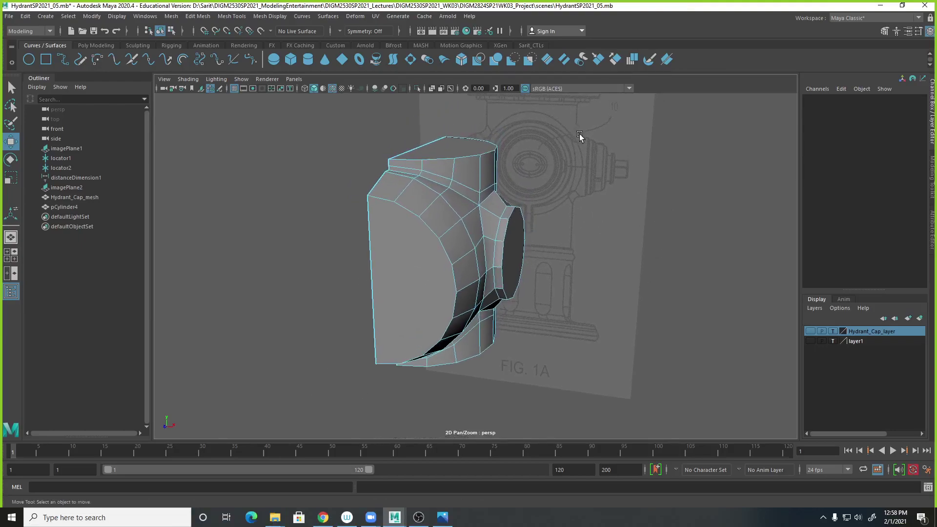
{"action": "left_click_drag", "start_coordinate": [610, 311], "coordinate": [602, 331], "text": "alt"}
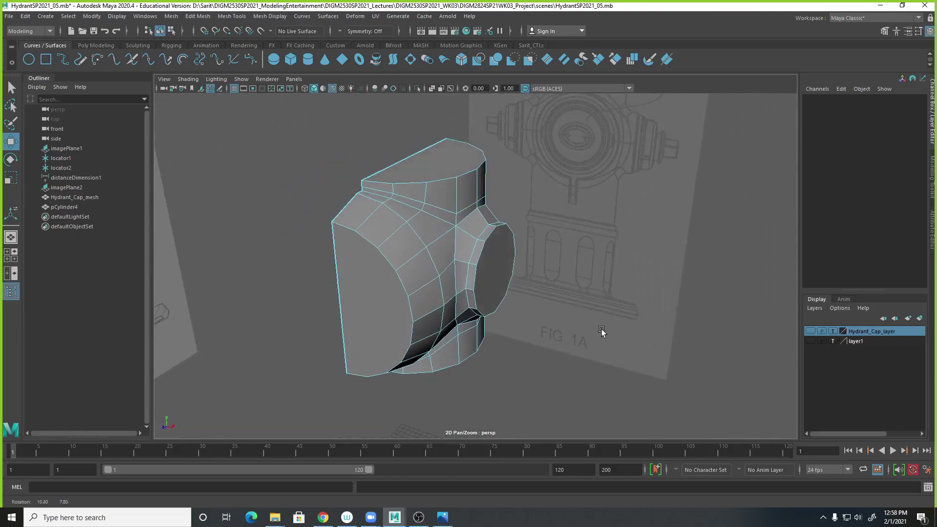
{"action": "right_click_drag", "start_coordinate": [477, 236], "coordinate": [477, 244]}
{"action": "left_click", "coordinate": [474, 254]}
{"action": "left_click_drag", "start_coordinate": [557, 301], "coordinate": [599, 291], "text": "alt"}
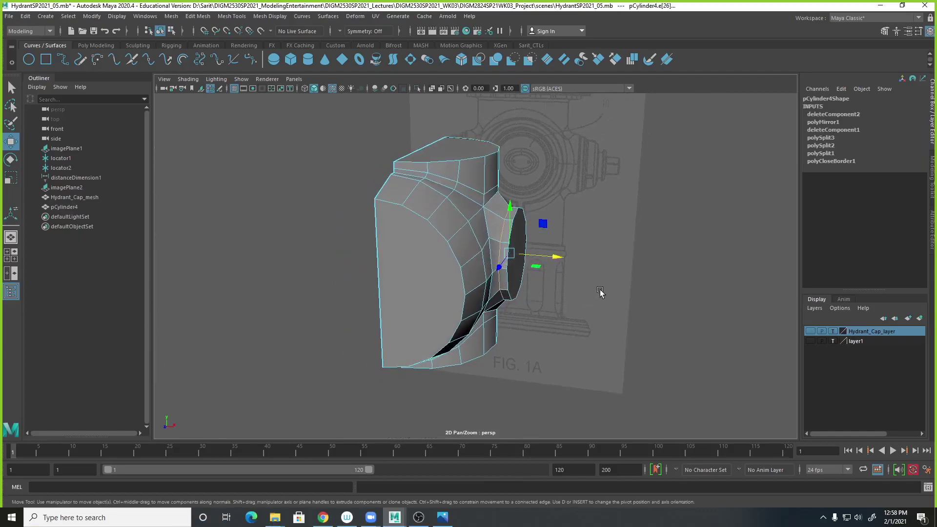
{"action": "key", "text": "q"}
{"action": "scroll", "coordinate": [581, 297], "scroll_direction": "up", "scroll_amount": 4}
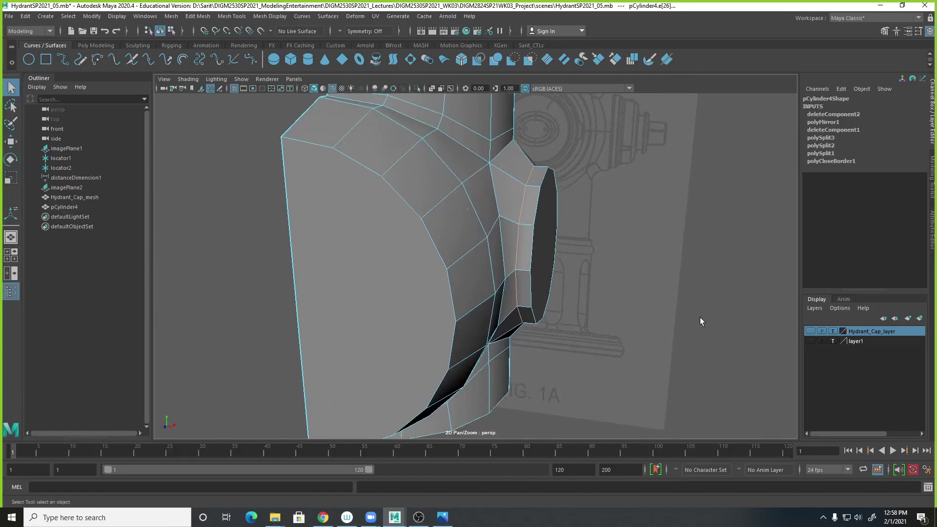
{"action": "right_click", "coordinate": [522, 211], "text": "shift"}
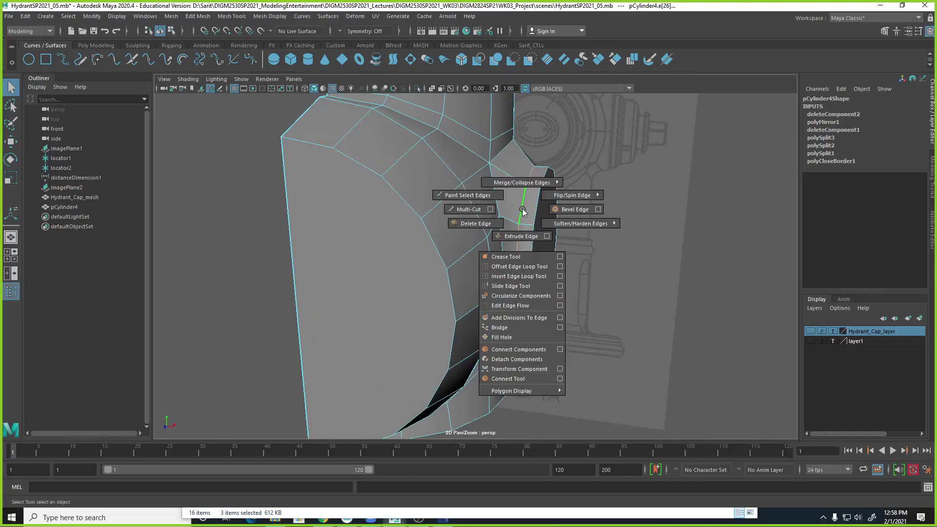
{"action": "left_click", "coordinate": [568, 209]}
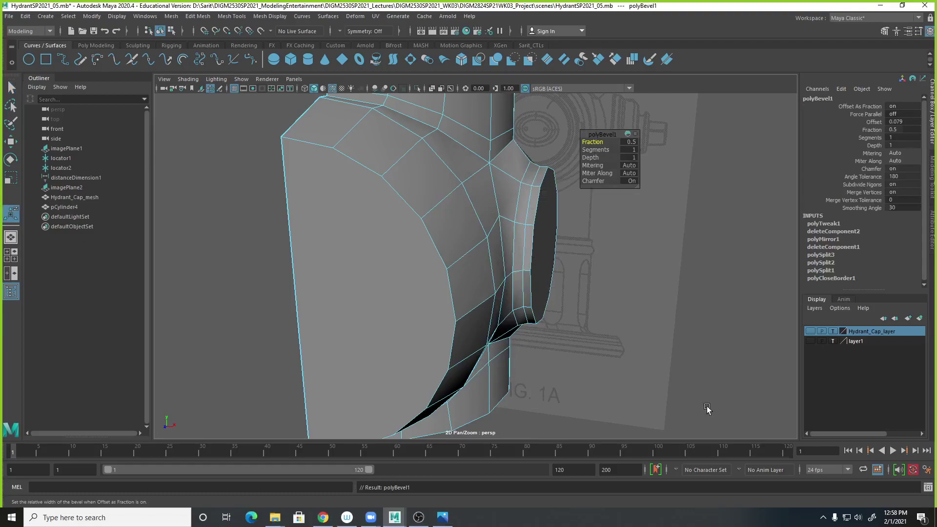
Step: Set the outlet bevel's fraction to 0.9
{"action": "left_click_drag", "start_coordinate": [646, 343], "coordinate": [594, 347], "text": "alt"}
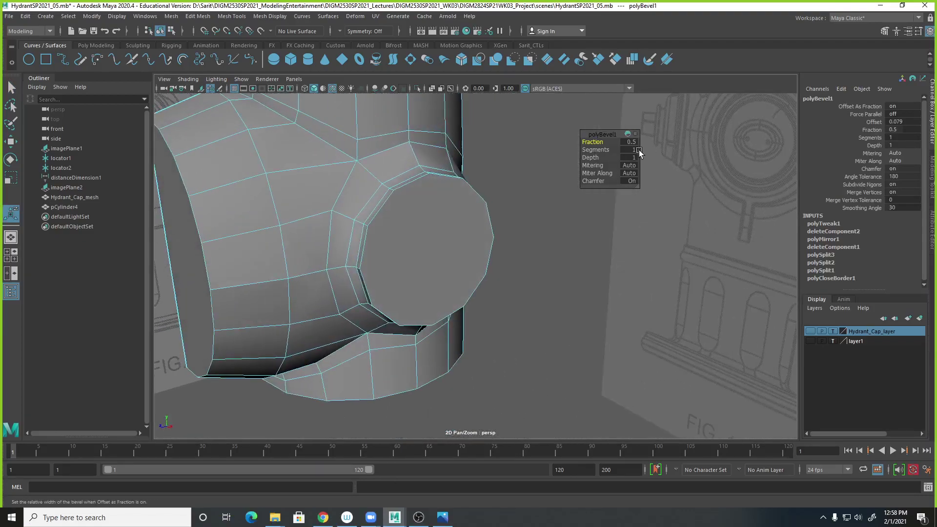
{"action": "scroll", "coordinate": [558, 366], "scroll_direction": "up", "scroll_amount": 5}
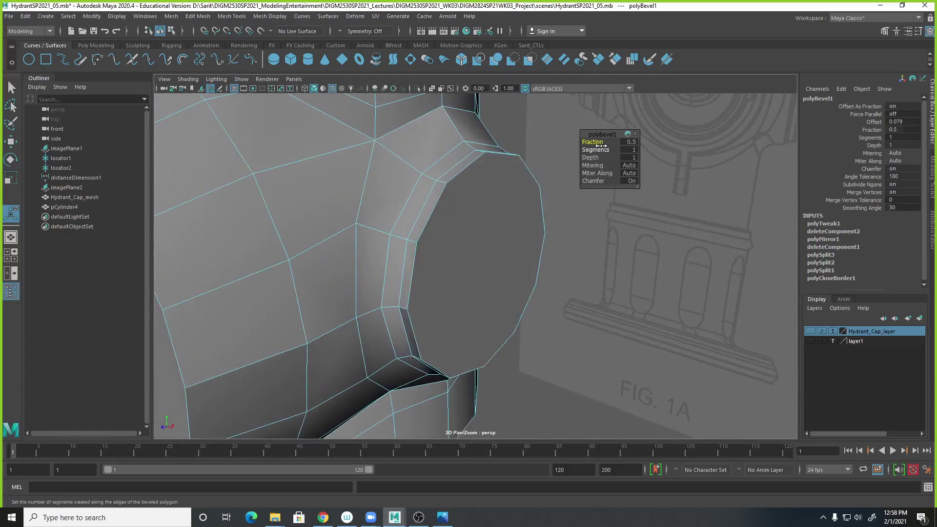
{"action": "left_click_drag", "start_coordinate": [595, 142], "coordinate": [603, 142]}
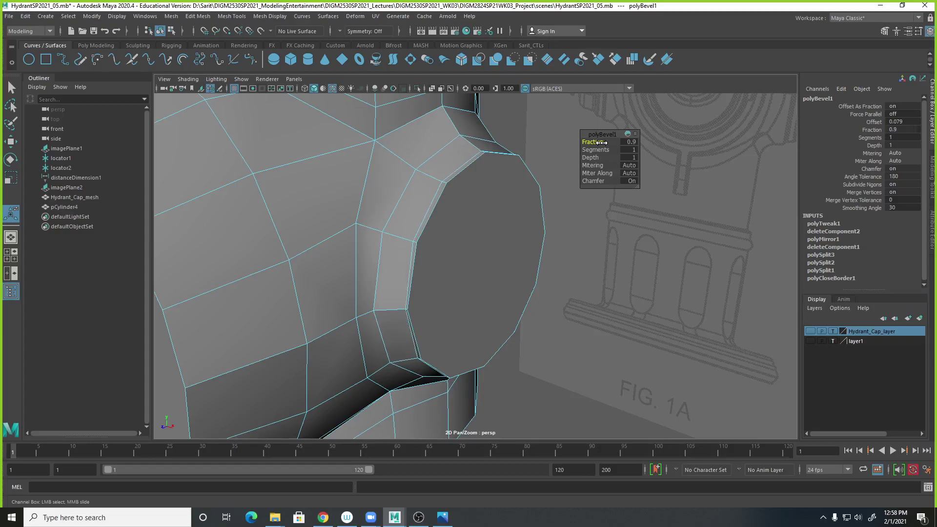
{"action": "left_click_drag", "start_coordinate": [488, 219], "coordinate": [537, 174], "text": "alt"}
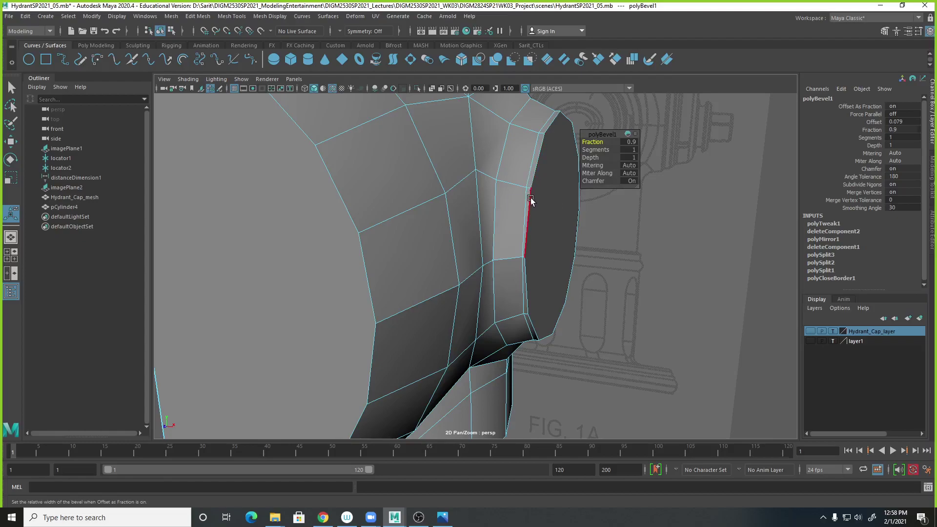
Step: Select the side outlet's end cap face and move it slightly outward along X toward the reference drawing in the front view
{"action": "key", "text": "space"}
{"action": "key", "text": "space"}
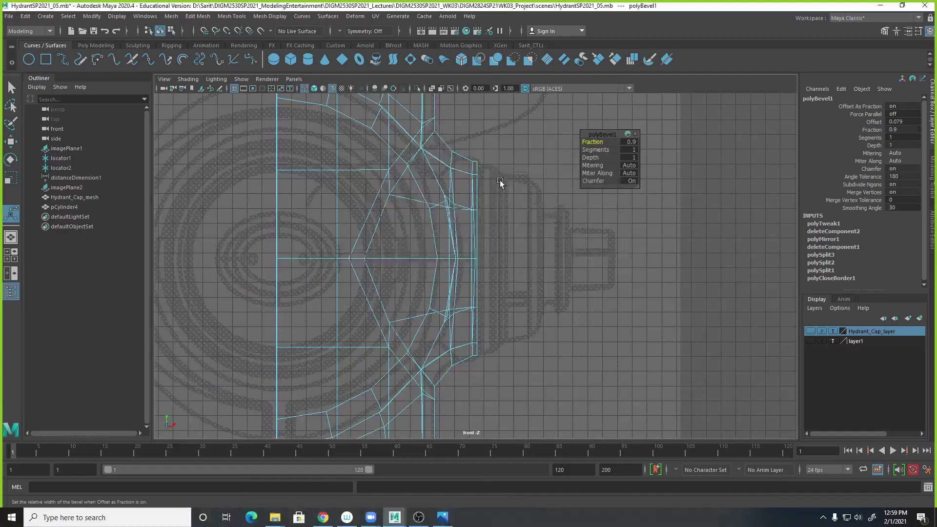
{"action": "key", "text": "space"}
{"action": "left_click_drag", "start_coordinate": [686, 203], "coordinate": [661, 168], "text": "alt"}
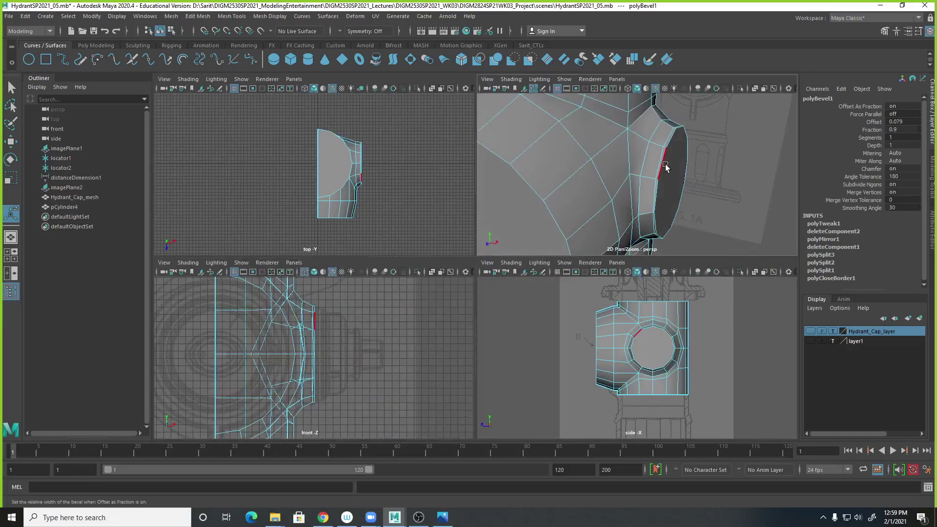
{"action": "right_click_drag", "start_coordinate": [671, 168], "coordinate": [670, 180]}
{"action": "left_click", "coordinate": [670, 180]}
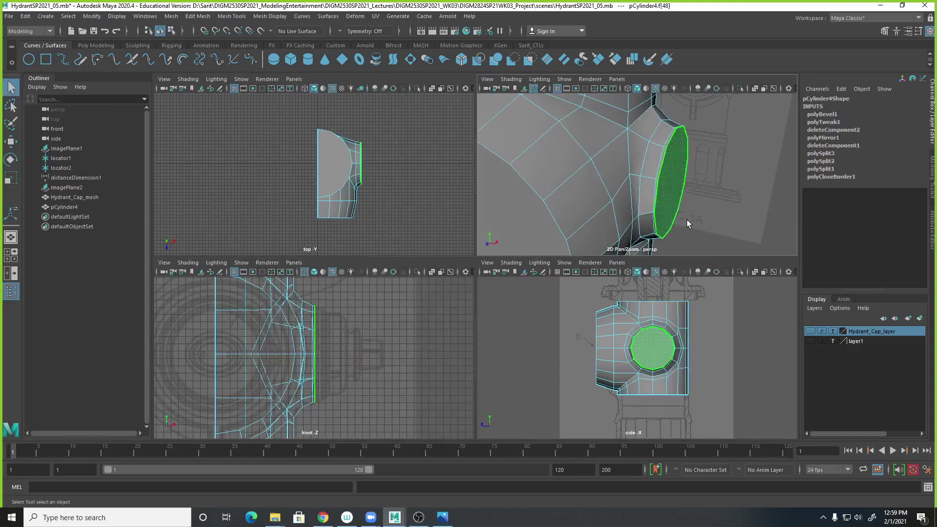
{"action": "mouse_move", "coordinate": [649, 218]}
{"action": "left_mouse_down", "text": "alt"}
{"action": "mouse_move", "coordinate": [640, 204]}
{"action": "mouse_move", "coordinate": [650, 207]}
{"action": "left_mouse_up", "text": "alt"}
{"action": "key", "text": "space"}
{"action": "scroll", "coordinate": [502, 224], "scroll_direction": "up", "scroll_amount": 5}
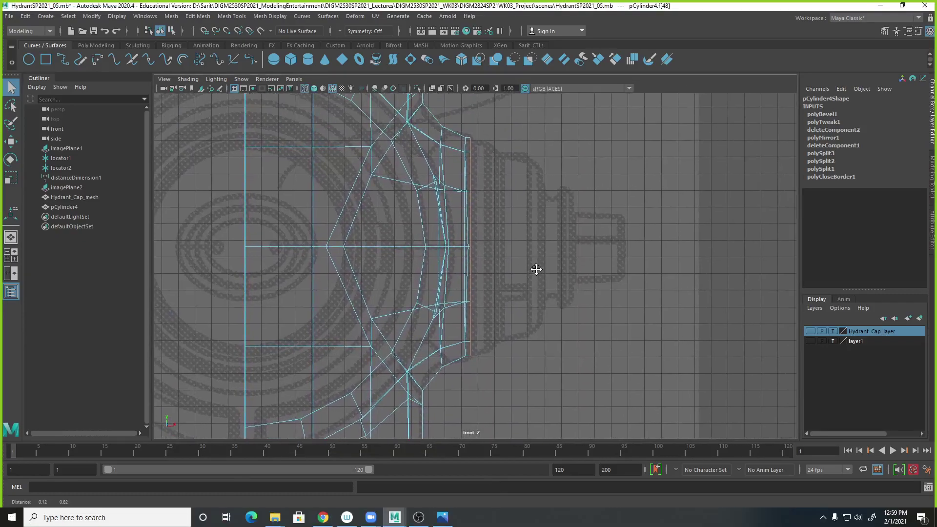
{"action": "key", "text": "w"}
{"action": "left_click_drag", "start_coordinate": [496, 248], "coordinate": [507, 249]}
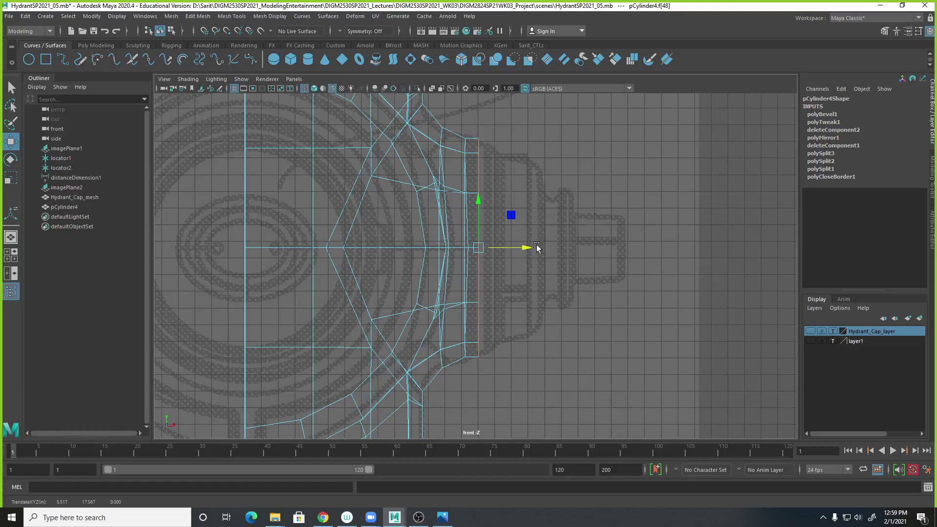
{"action": "scroll", "coordinate": [537, 247], "scroll_direction": "up", "scroll_amount": 2}
{"action": "key", "text": "5"}
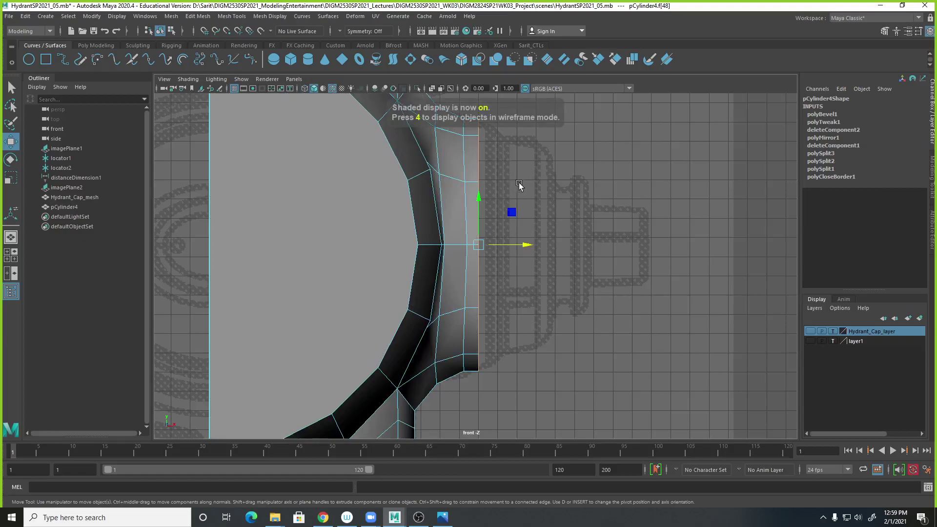
Step: Scale the outlet's end cap face down to about 0.96 against the reference outline in the wireframe front view
{"action": "key", "text": "4"}
{"action": "middle_click_drag", "start_coordinate": [519, 185], "coordinate": [519, 219], "text": "alt"}
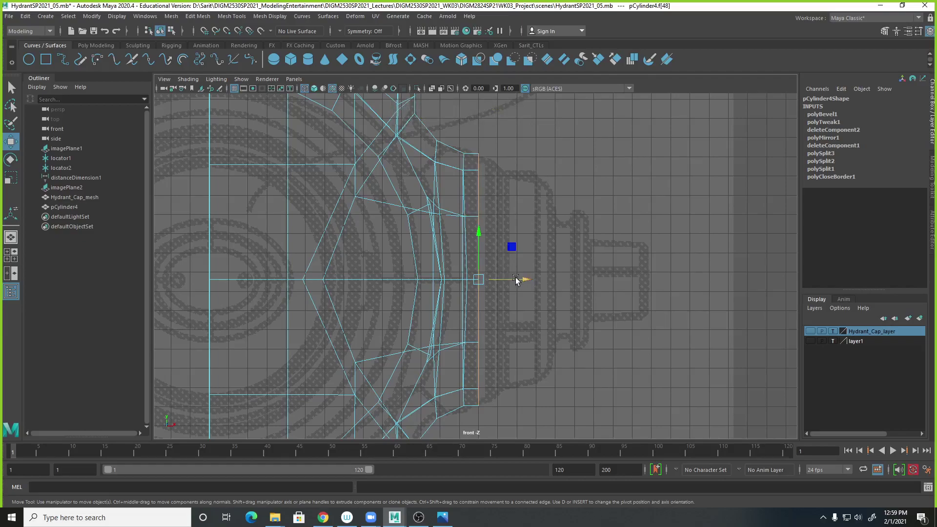
{"action": "key", "text": "r"}
{"action": "left_click_drag", "start_coordinate": [480, 282], "coordinate": [479, 281]}
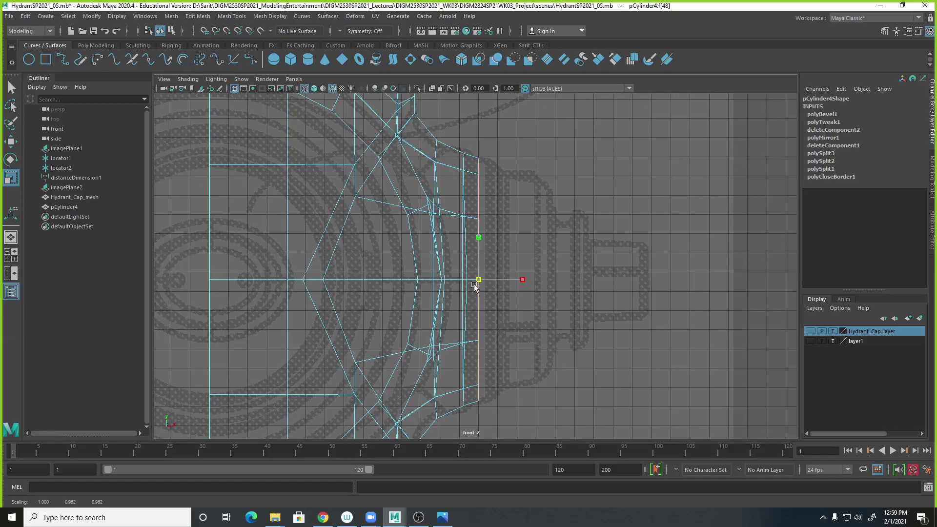
{"action": "left_click_drag", "start_coordinate": [475, 287], "coordinate": [476, 289]}
Step: Examine the tapered side outlet and its junction with the body from several angles in the perspective view
{"action": "key", "text": "space"}
{"action": "key", "text": "space"}
{"action": "left_click_drag", "start_coordinate": [646, 201], "coordinate": [570, 229], "text": "alt"}
{"action": "right_click_drag", "start_coordinate": [569, 230], "coordinate": [695, 251], "text": "alt"}
{"action": "left_click_drag", "start_coordinate": [694, 251], "coordinate": [632, 218], "text": "alt"}
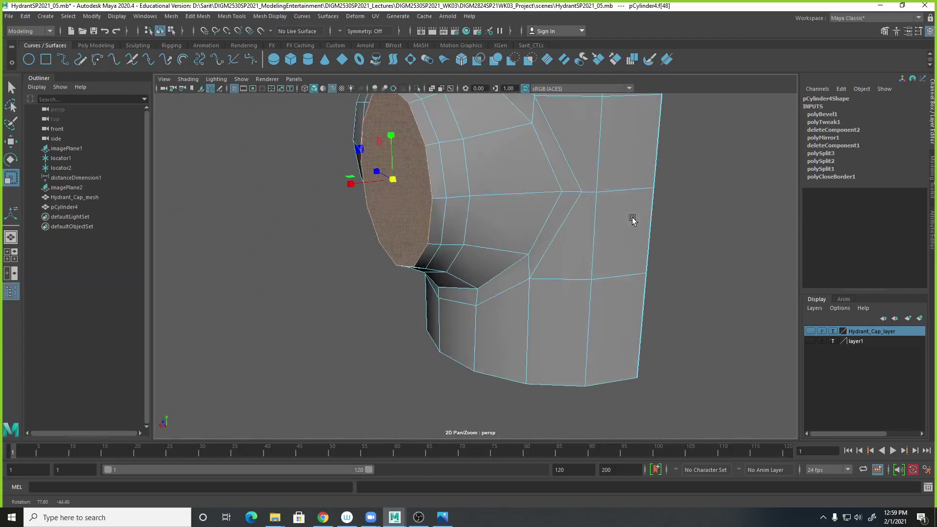
{"action": "right_click_drag", "start_coordinate": [632, 217], "coordinate": [654, 292], "text": "alt"}
{"action": "left_click_drag", "start_coordinate": [654, 292], "coordinate": [653, 211], "text": "alt"}
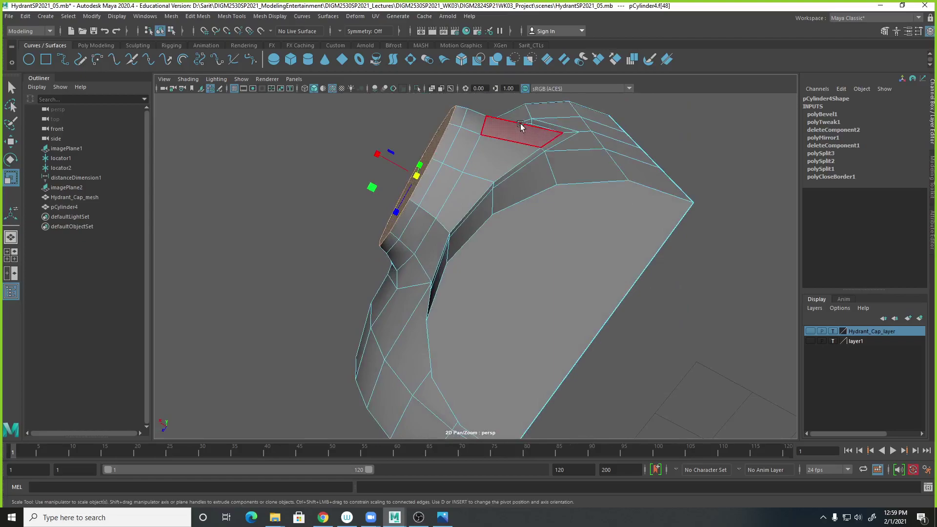
{"action": "left_click_drag", "start_coordinate": [508, 131], "coordinate": [506, 318], "text": "alt"}
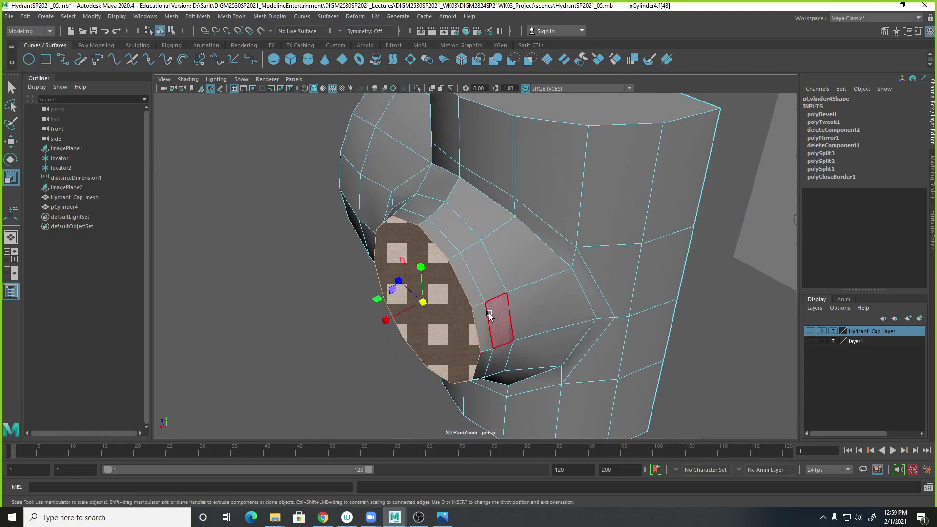
Step: Select two neighbouring edges at the base of the outlet's bevelled ring and slide them toward the body with the Slide Edge Tool
{"action": "right_click", "coordinate": [508, 321]}
{"action": "left_click", "coordinate": [510, 222]}
{"action": "left_click", "coordinate": [509, 317]}
{"action": "left_click_drag", "start_coordinate": [509, 317], "coordinate": [639, 320], "text": "alt"}
{"action": "key", "text": "q"}
{"action": "left_click", "coordinate": [510, 301], "text": "shift"}
{"action": "left_click_drag", "start_coordinate": [655, 277], "coordinate": [585, 227], "text": "alt"}
{"action": "left_click_drag", "start_coordinate": [624, 253], "coordinate": [616, 332], "text": "alt"}
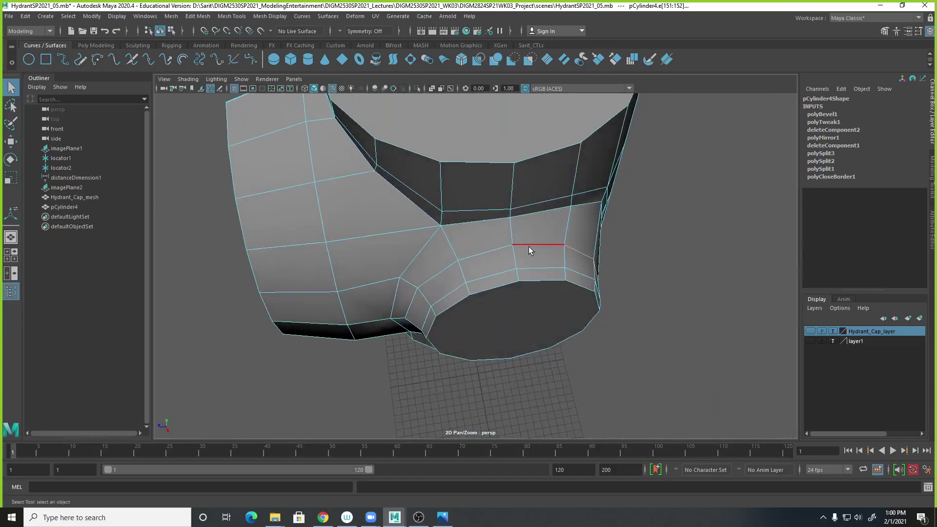
{"action": "right_click", "coordinate": [581, 249], "text": "shift"}
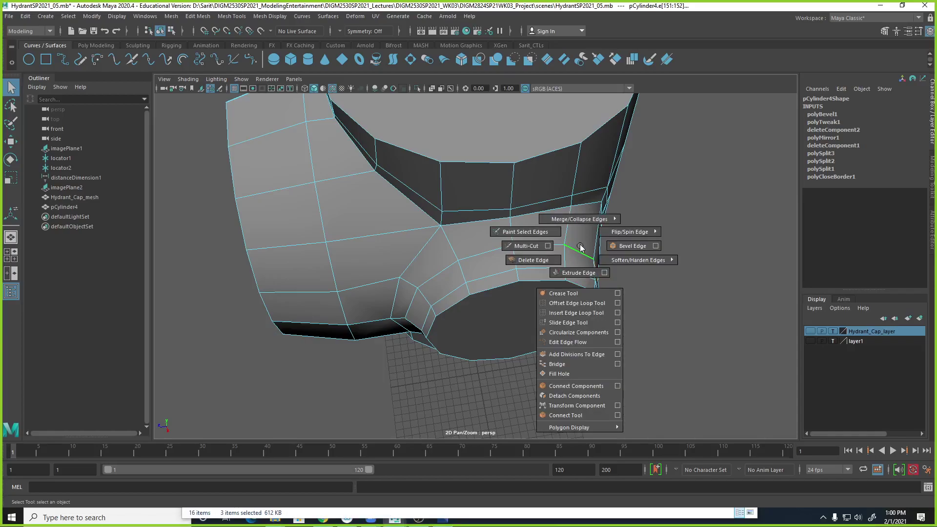
{"action": "left_click", "coordinate": [580, 327]}
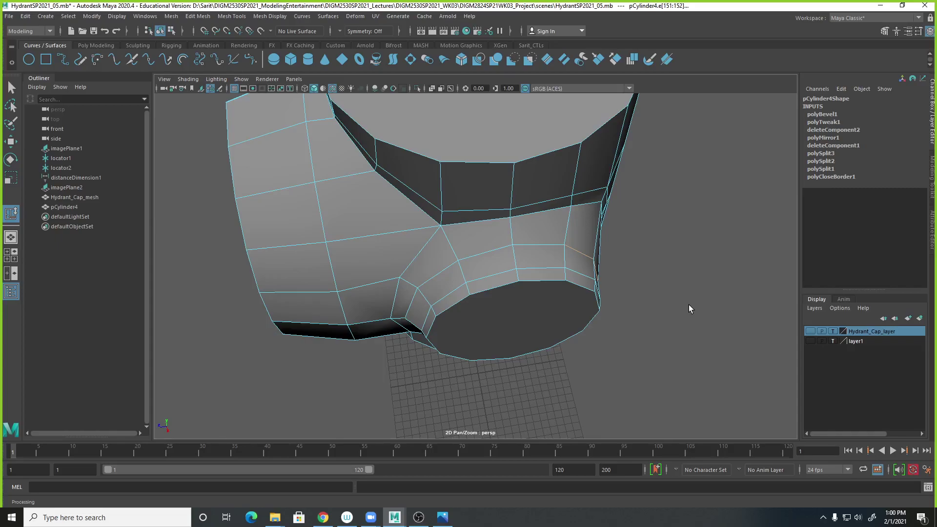
{"action": "left_click_drag", "start_coordinate": [617, 281], "coordinate": [572, 239], "text": "alt"}
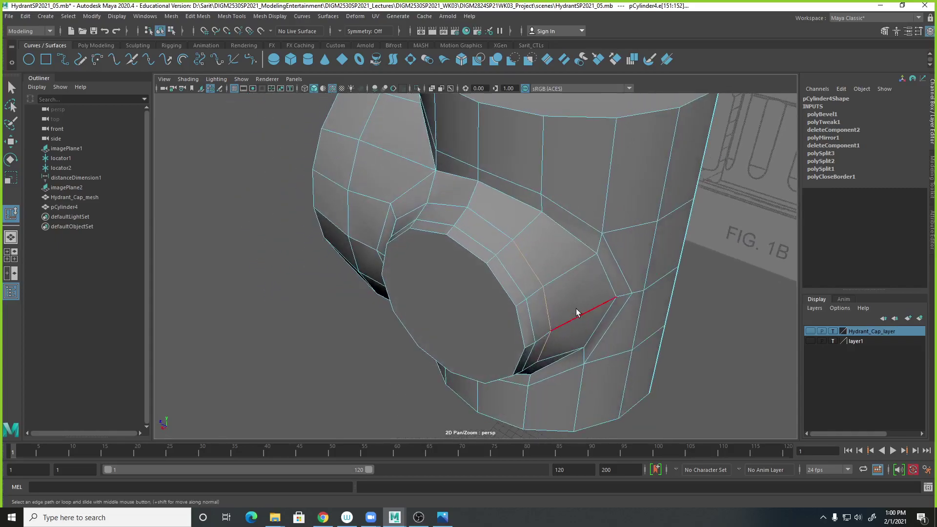
{"action": "middle_click_drag", "start_coordinate": [575, 307], "coordinate": [591, 303]}
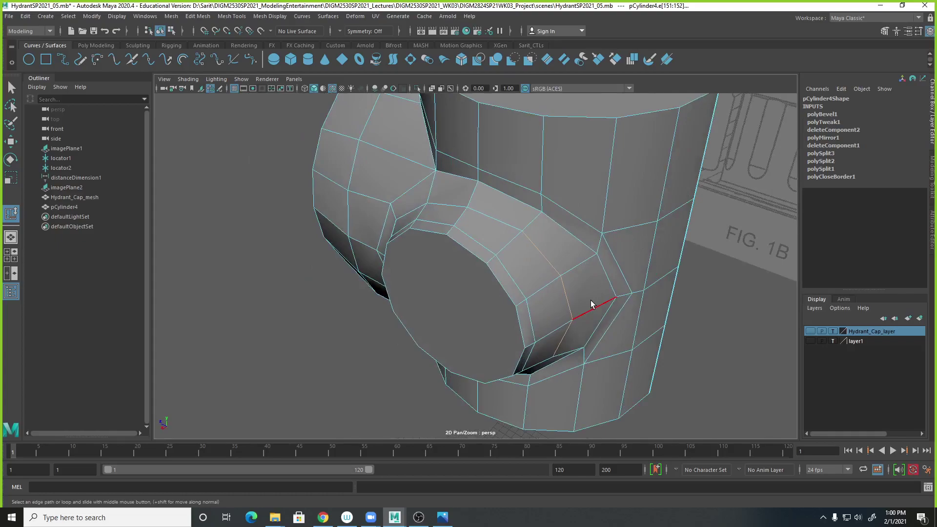
Step: Inspect the slid edges around the side outlet and preview the body smoothed before returning to the unsmoothed display
{"action": "mouse_move", "coordinate": [590, 301]}
{"action": "left_mouse_down", "text": "alt"}
{"action": "mouse_move", "coordinate": [680, 351]}
{"action": "mouse_move", "coordinate": [709, 351]}
{"action": "mouse_move", "coordinate": [580, 302]}
{"action": "mouse_move", "coordinate": [579, 322]}
{"action": "mouse_move", "coordinate": [581, 288]}
{"action": "mouse_move", "coordinate": [596, 288]}
{"action": "mouse_move", "coordinate": [588, 312]}
{"action": "left_mouse_up", "text": "alt"}
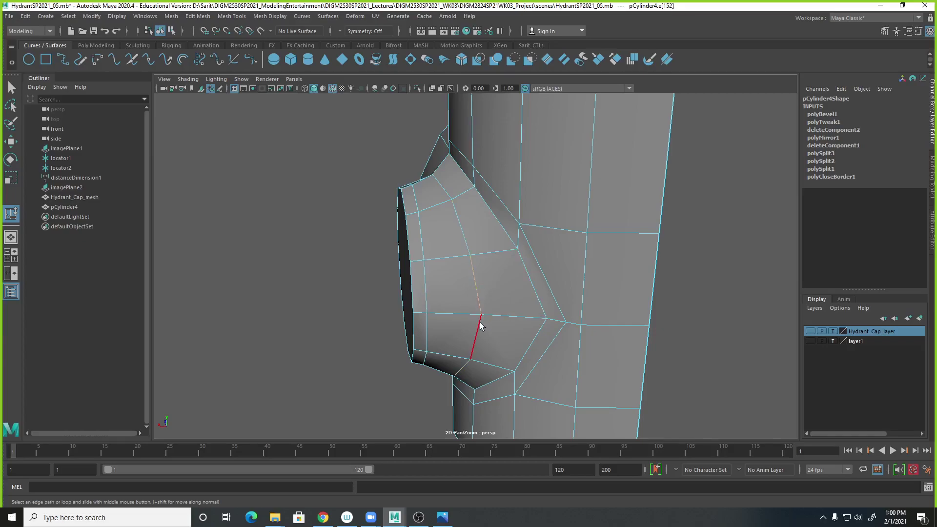
{"action": "left_click_drag", "start_coordinate": [508, 349], "coordinate": [513, 328], "text": "alt"}
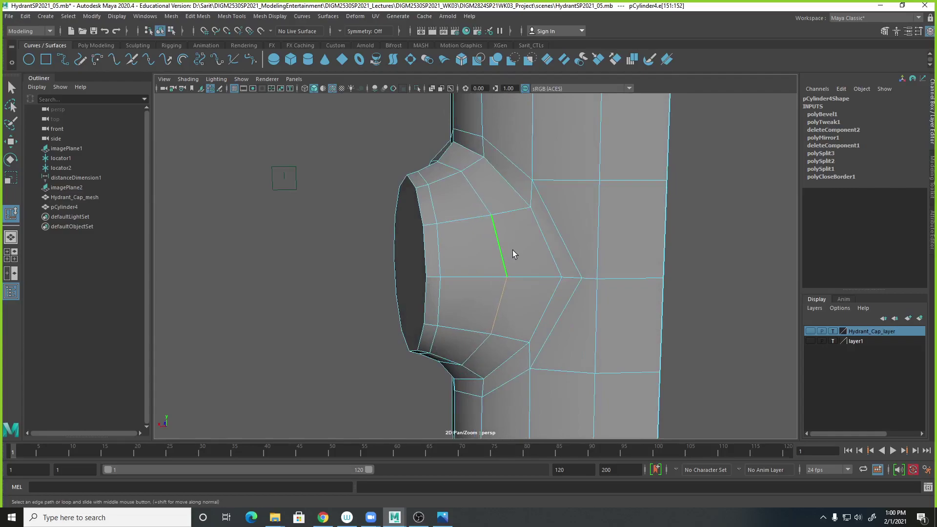
{"action": "left_click_drag", "start_coordinate": [517, 256], "coordinate": [585, 357], "text": "alt"}
{"action": "left_click_drag", "start_coordinate": [604, 354], "coordinate": [596, 318], "text": "alt"}
{"action": "key", "text": "3"}
{"action": "key", "text": "1"}
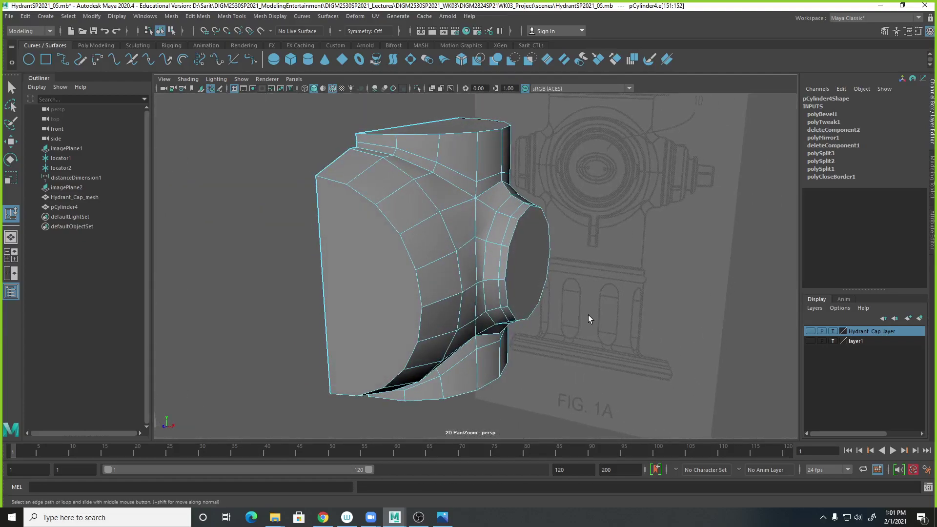
{"action": "key", "text": "q"}
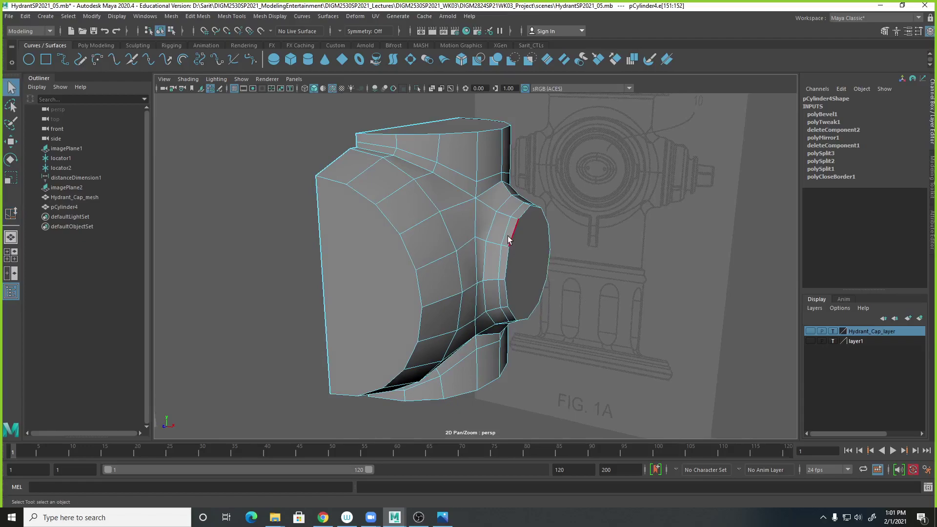
Step: Switch to the Photos app's Fire Hydrant 005.JPG and zoom in to examine the real hydrant's side outlets
{"action": "left_click", "coordinate": [442, 518]}
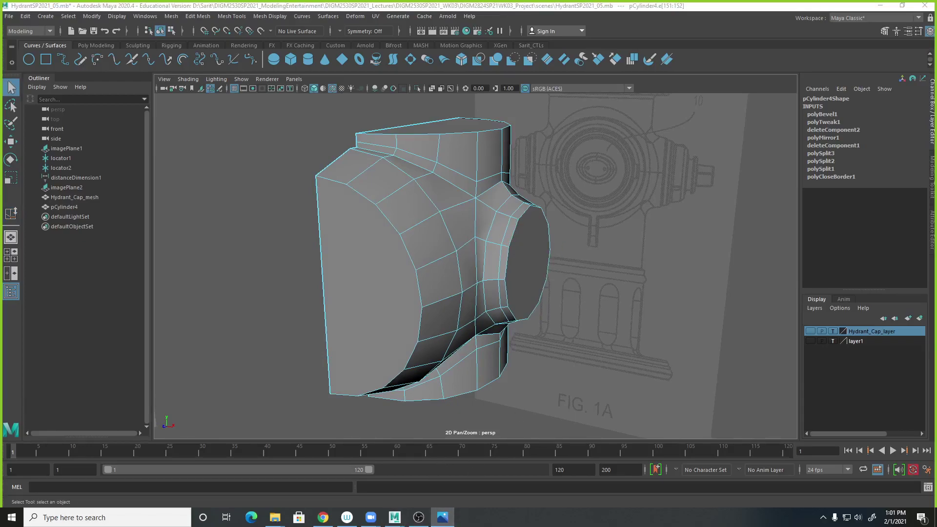
{"action": "scroll", "coordinate": [732, 323], "scroll_direction": "up", "scroll_amount": 1}
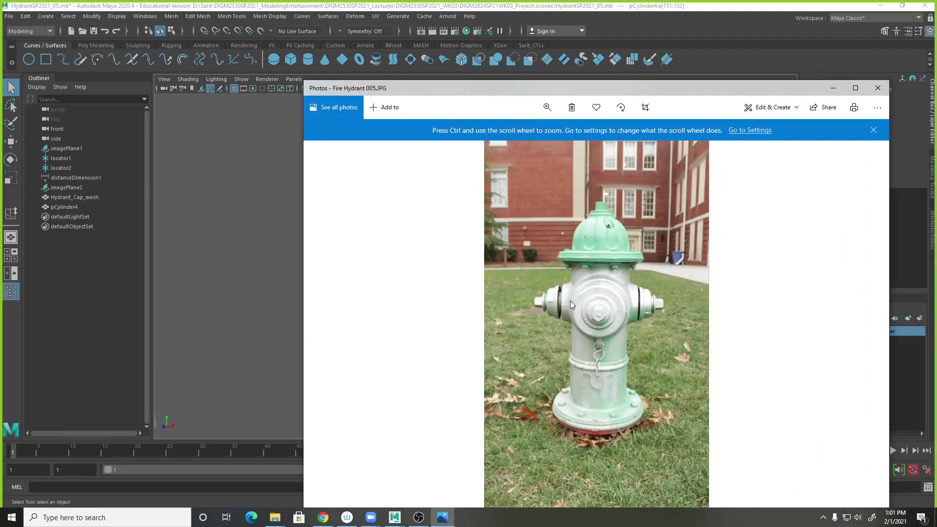
{"action": "left_click", "coordinate": [547, 107]}
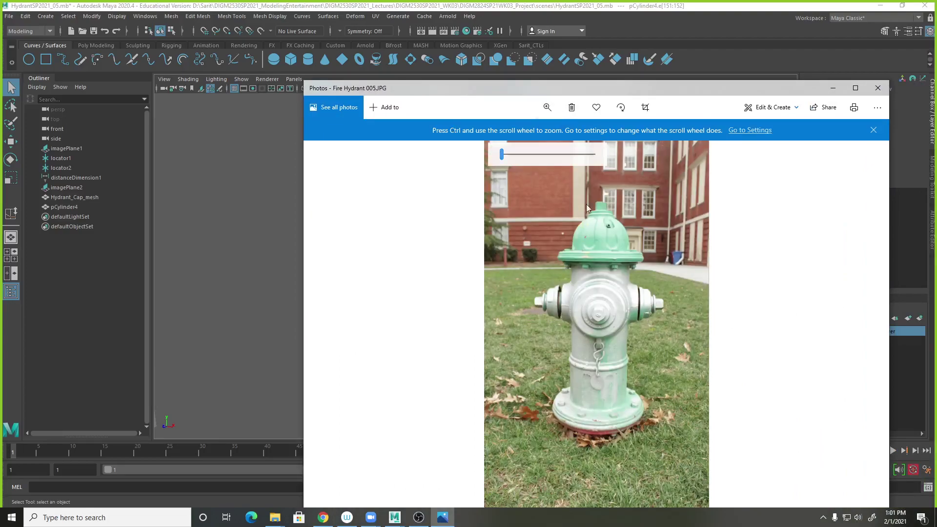
{"action": "left_click_drag", "start_coordinate": [504, 157], "coordinate": [519, 156]}
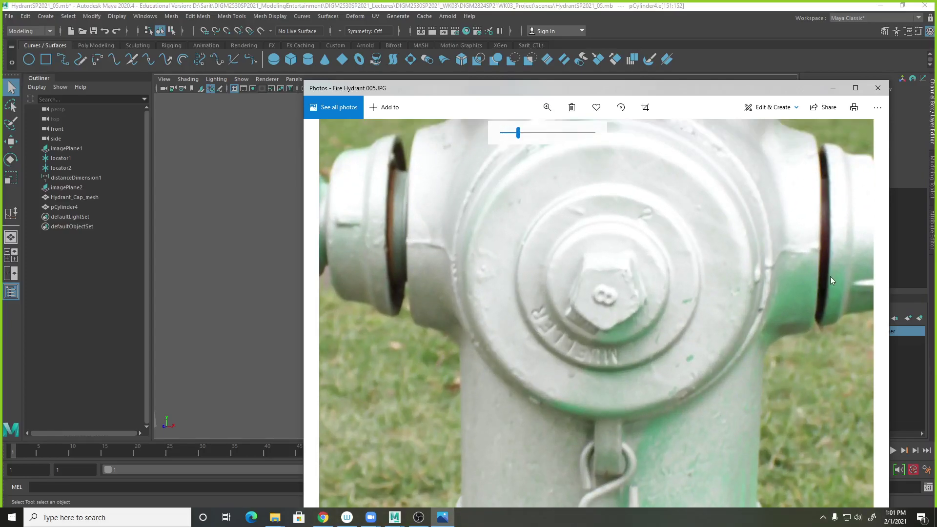
Step: Examine the side outlet and its cap in the hydrant photo, and place the photo window beside the model
{"action": "left_click_drag", "start_coordinate": [831, 276], "coordinate": [770, 265]}
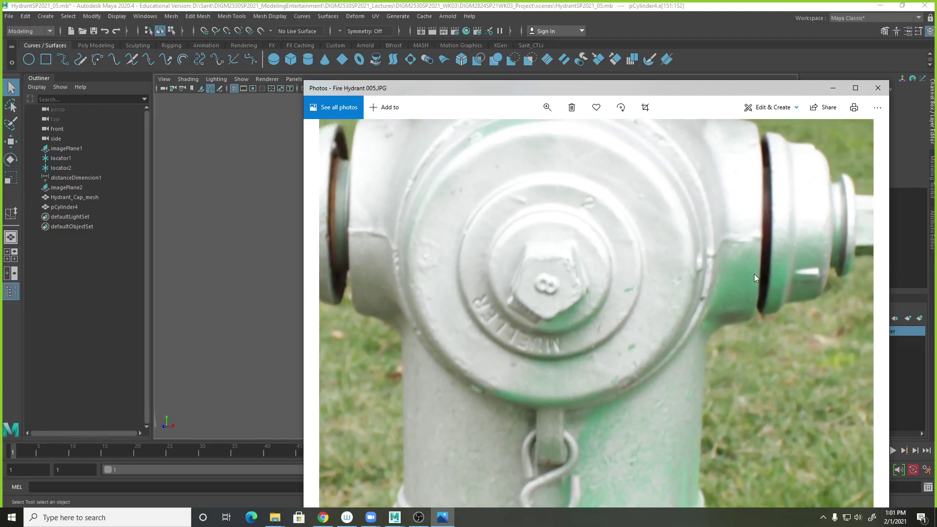
{"action": "left_click_drag", "start_coordinate": [681, 245], "coordinate": [672, 314]}
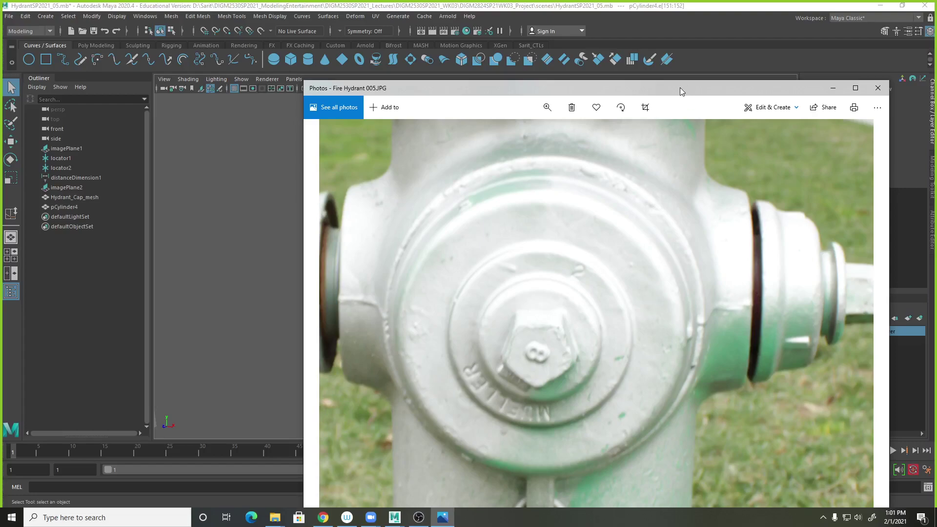
{"action": "left_click", "coordinate": [833, 87]}
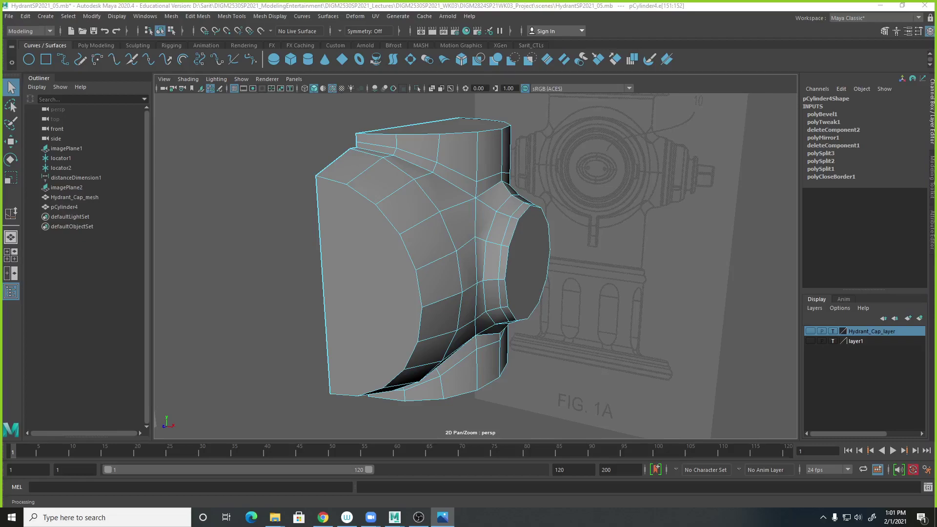
{"action": "key", "text": "alt+Tab"}
{"action": "left_click_drag", "start_coordinate": [737, 90], "coordinate": [322, 70]}
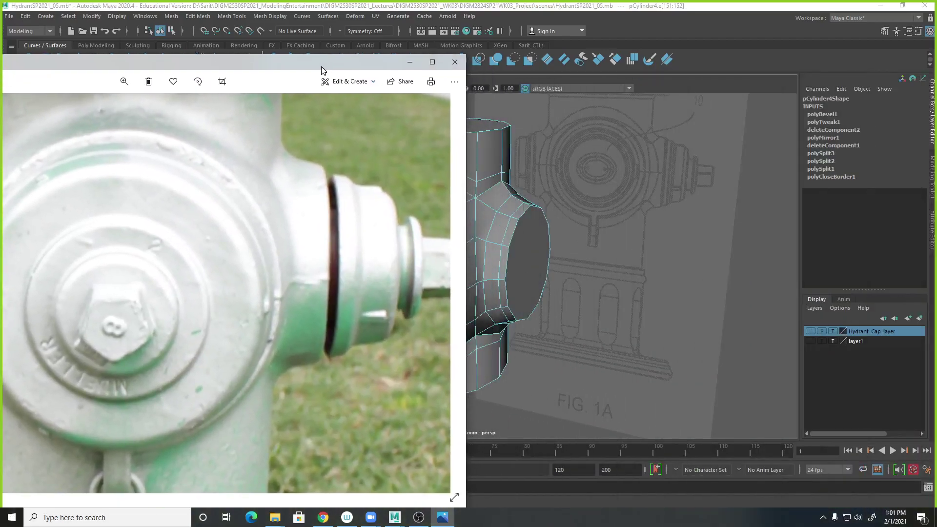
Step: Select the ring of narrow faces around the outlet's rim and compare it with the hydrant photo
{"action": "right_click_drag", "start_coordinate": [511, 230], "coordinate": [507, 259]}
{"action": "left_click", "coordinate": [511, 229]}
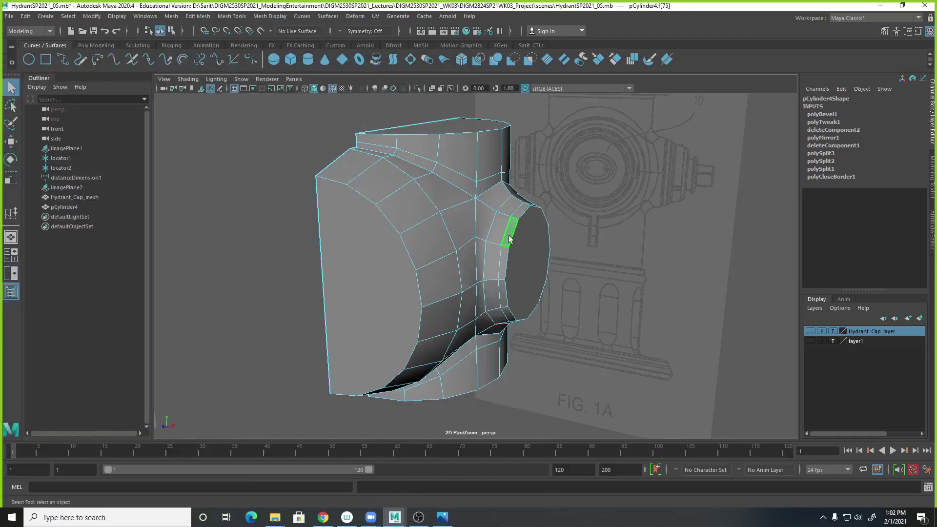
{"action": "double_click", "coordinate": [505, 263], "text": "shift"}
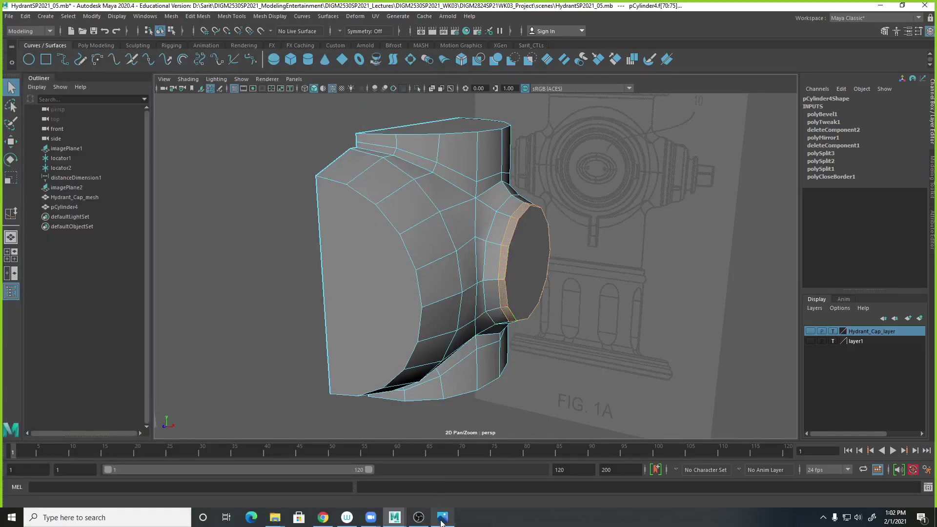
{"action": "left_click", "coordinate": [443, 517]}
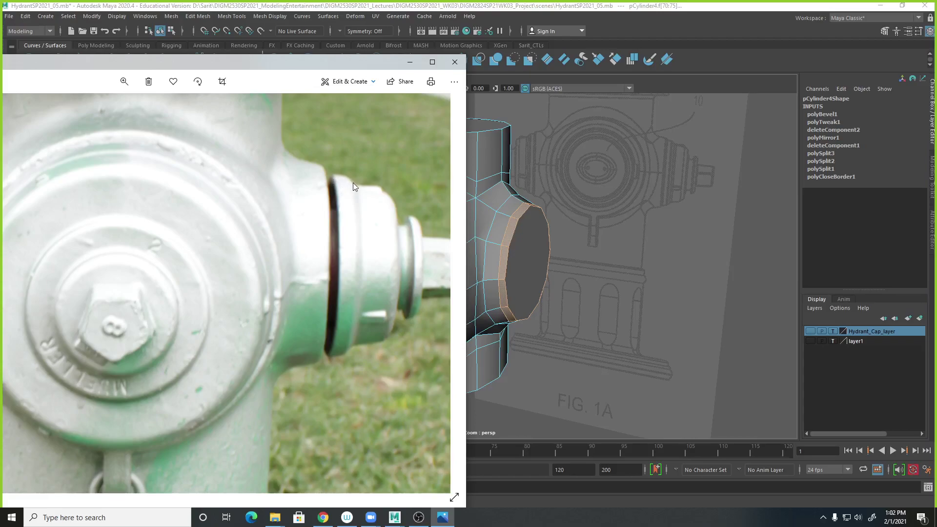
Step: Extrude the side outlet's flat end face outward in the front view with a Local Translate Z of 0.33
{"action": "left_click", "coordinate": [534, 250]}
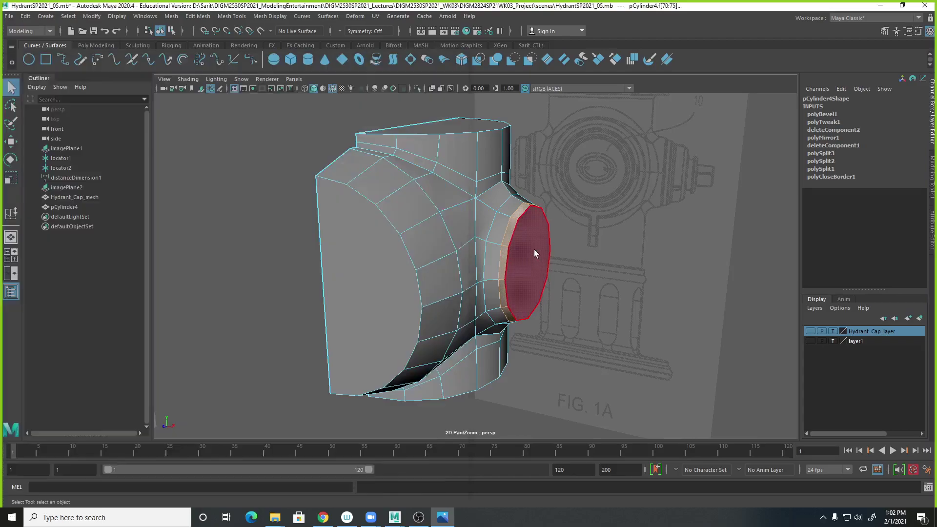
{"action": "key", "text": "space"}
{"action": "key", "text": "space"}
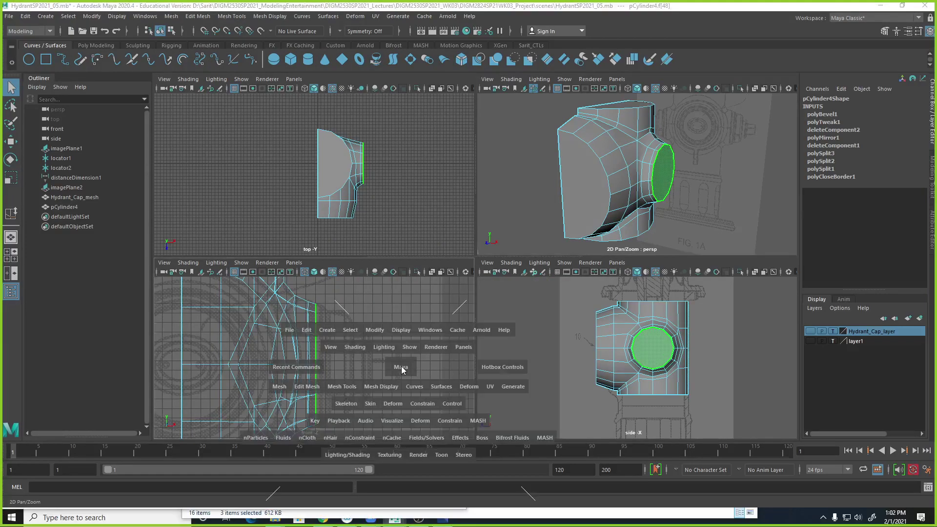
{"action": "middle_click_drag", "start_coordinate": [479, 314], "coordinate": [470, 324], "text": "alt"}
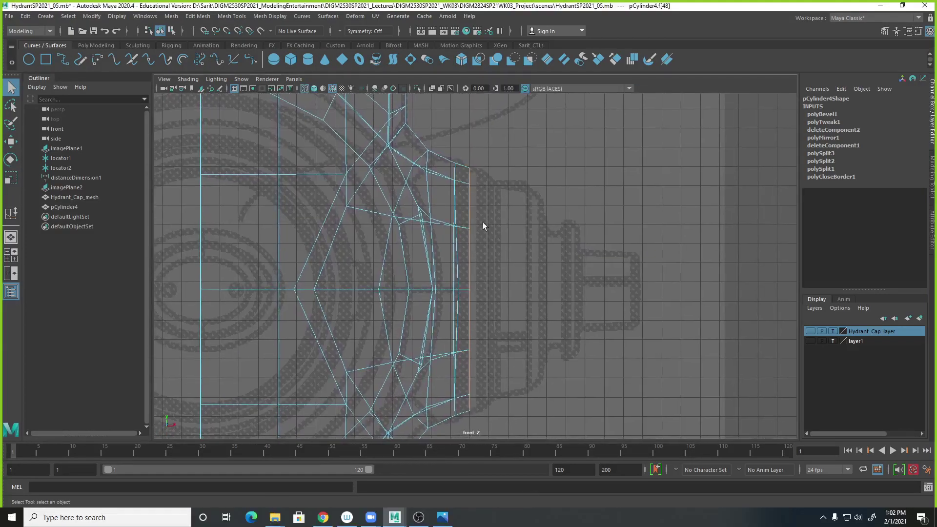
{"action": "right_click", "coordinate": [473, 245], "text": "shift"}
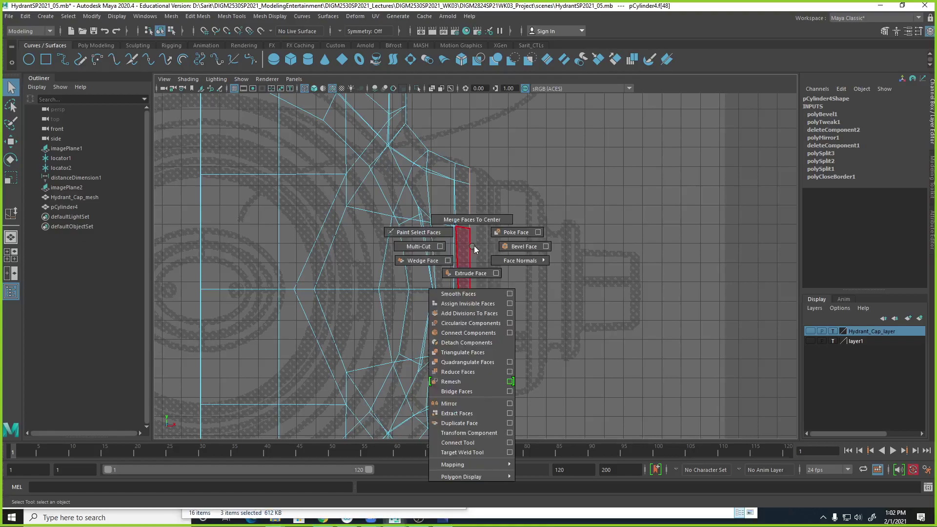
{"action": "left_click", "coordinate": [469, 274]}
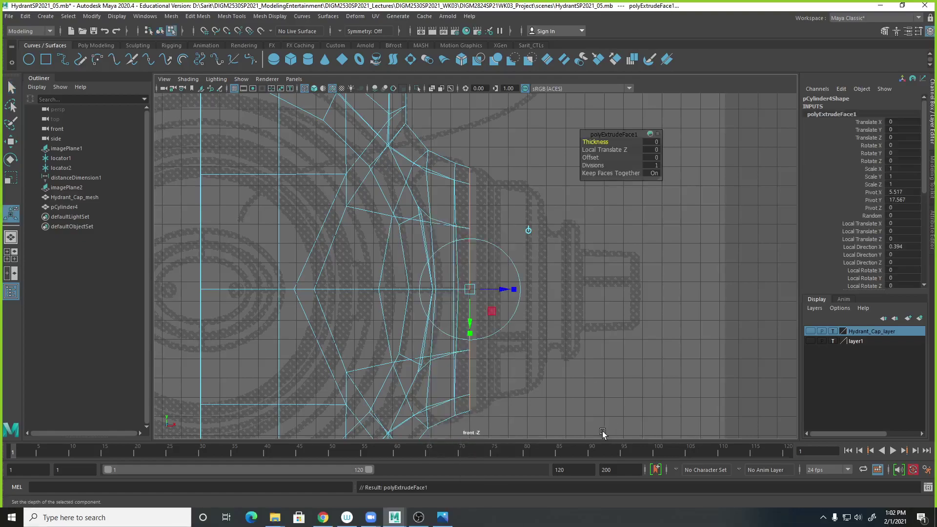
{"action": "left_click_drag", "start_coordinate": [501, 291], "coordinate": [518, 290]}
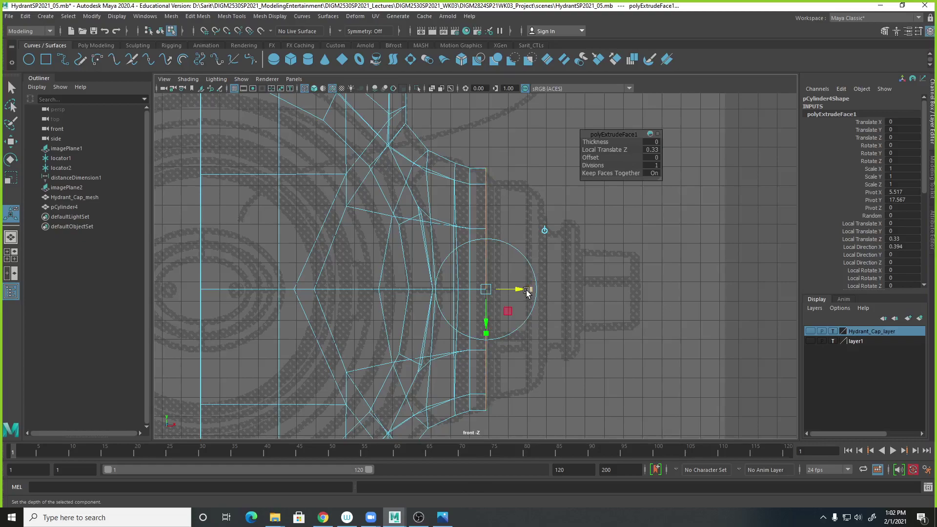
Step: Scale the extruded end face down slightly so the outlet's rim tapers inward like the reference drawing
{"action": "key", "text": "r"}
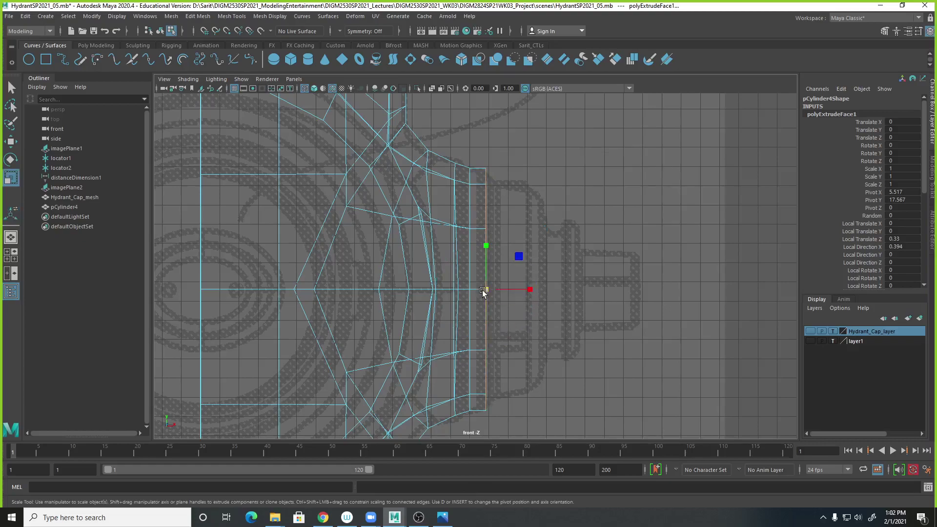
{"action": "left_click_drag", "start_coordinate": [482, 291], "coordinate": [481, 298]}
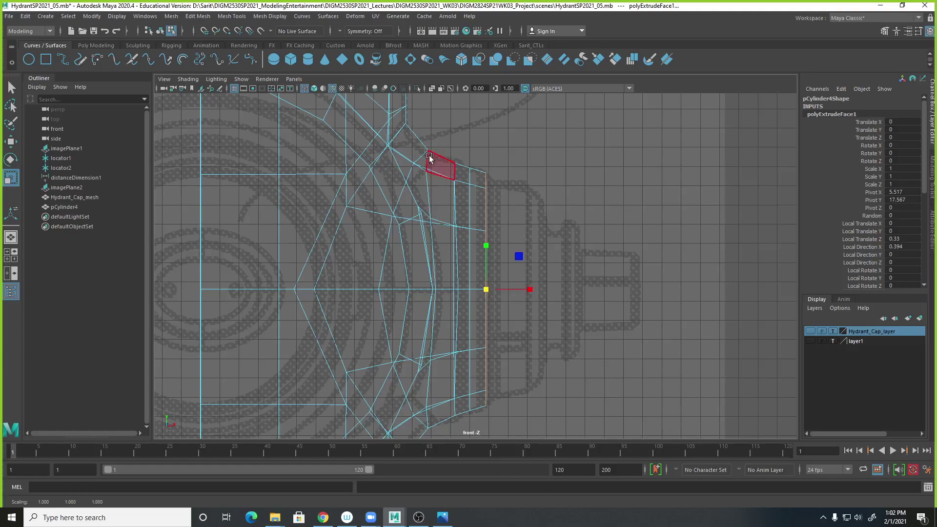
{"action": "left_click", "coordinate": [487, 172]}
Step: Extrude the outlet's end face outward again with a Local Translate Z of 0.241
{"action": "key", "text": "space"}
{"action": "left_click_drag", "start_coordinate": [649, 209], "coordinate": [641, 214], "text": "alt"}
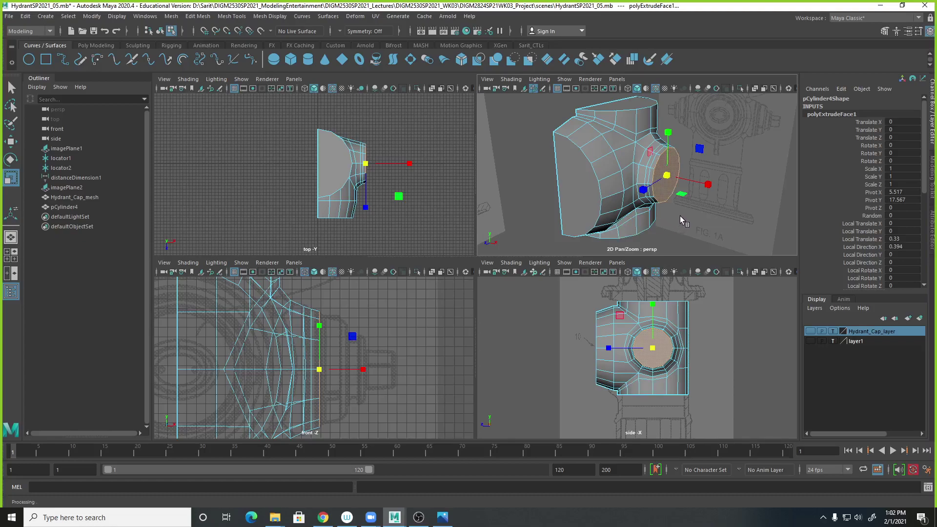
{"action": "key", "text": "ctrl+e"}
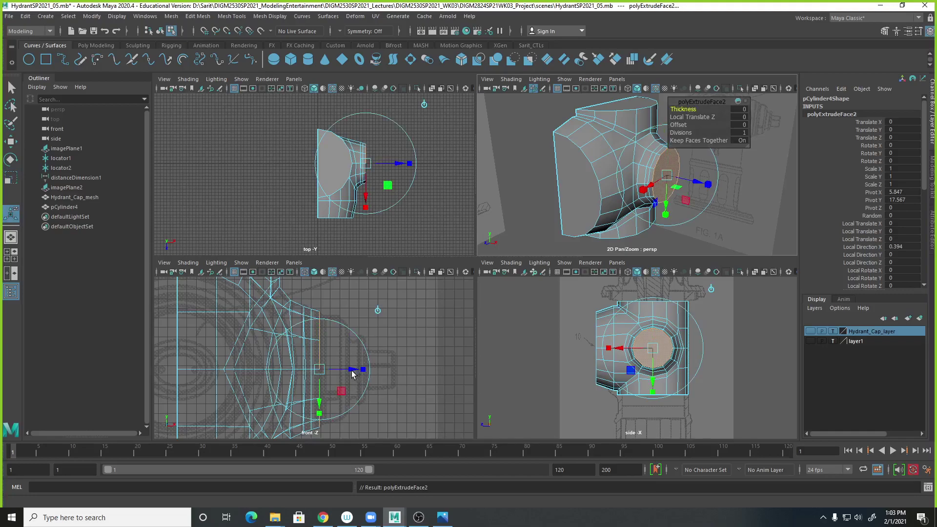
{"action": "left_click_drag", "start_coordinate": [351, 371], "coordinate": [358, 373]}
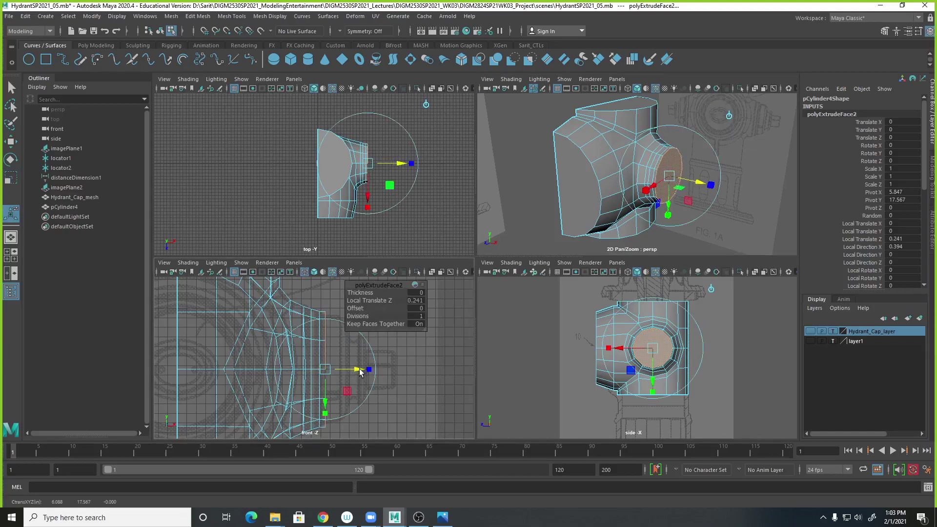
Step: Check the outlet's profile in the hydrant photo and scale the newly extruded end face down slightly in the front view
{"action": "left_click", "coordinate": [438, 517]}
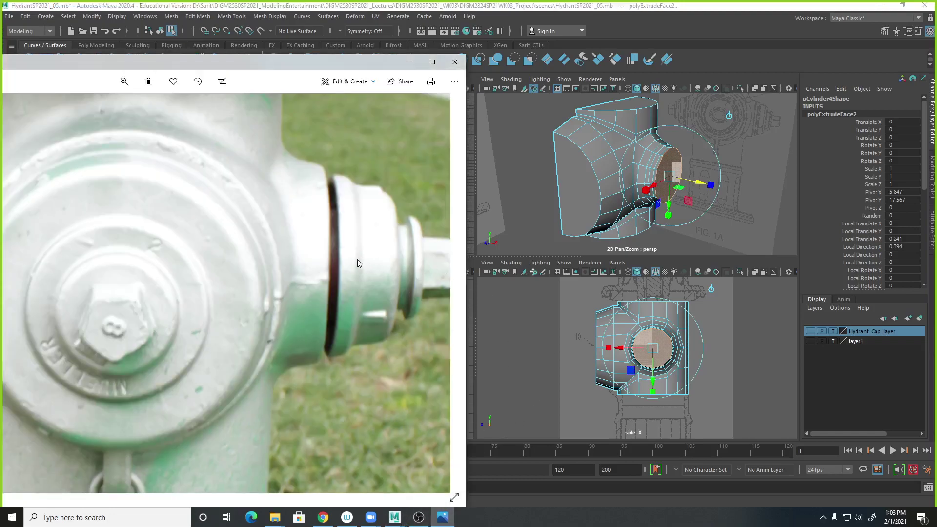
{"action": "left_click", "coordinate": [620, 25]}
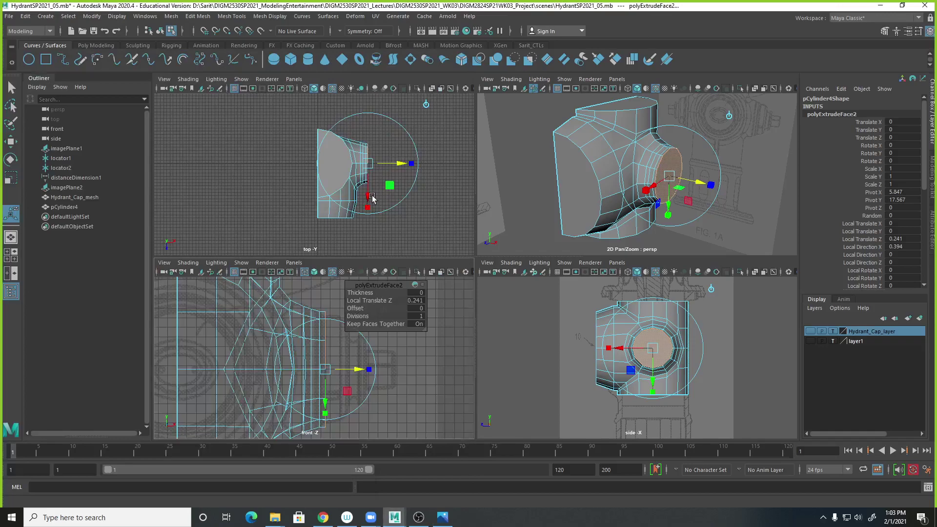
{"action": "key", "text": "r"}
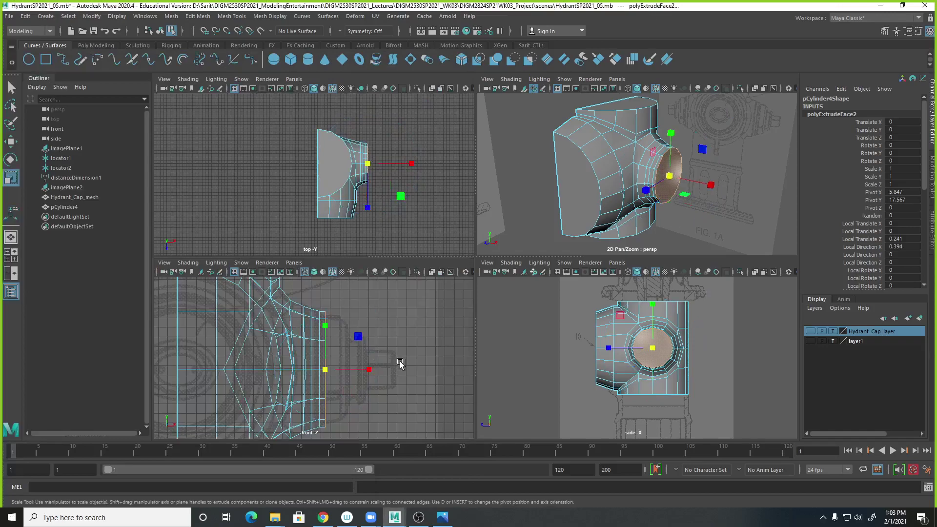
{"action": "key", "text": "space"}
{"action": "scroll", "coordinate": [519, 330], "scroll_direction": "up", "scroll_amount": 2}
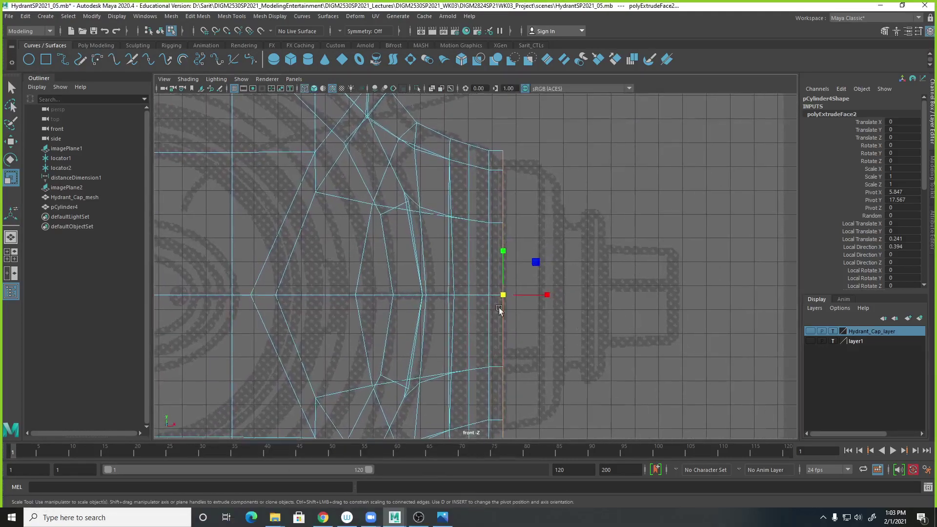
{"action": "left_click_drag", "start_coordinate": [502, 296], "coordinate": [490, 296]}
Step: Compare the outlet's end with the hydrant photo and extrude its end face outward with a Local Translate Z of 0.649
{"action": "key", "text": "space"}
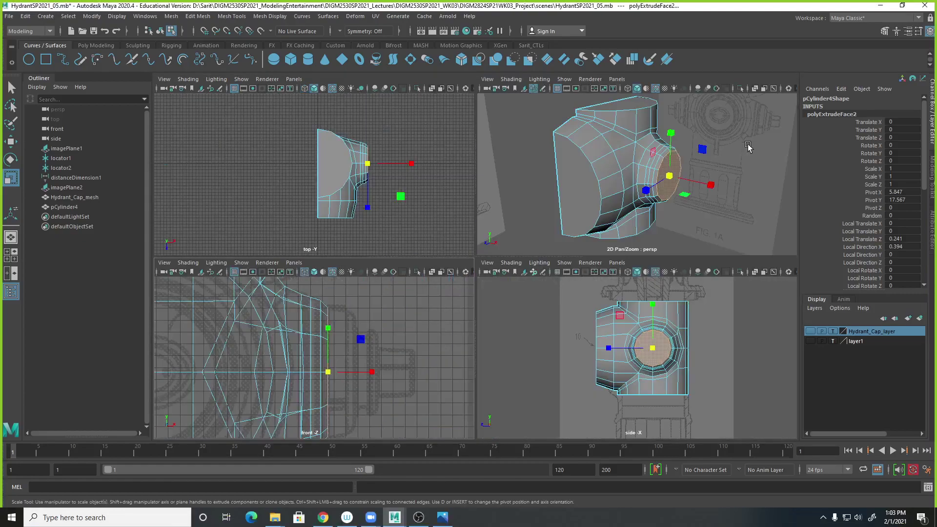
{"action": "left_click_drag", "start_coordinate": [620, 176], "coordinate": [735, 162], "text": "alt"}
{"action": "scroll", "coordinate": [644, 201], "scroll_direction": "up", "scroll_amount": 3}
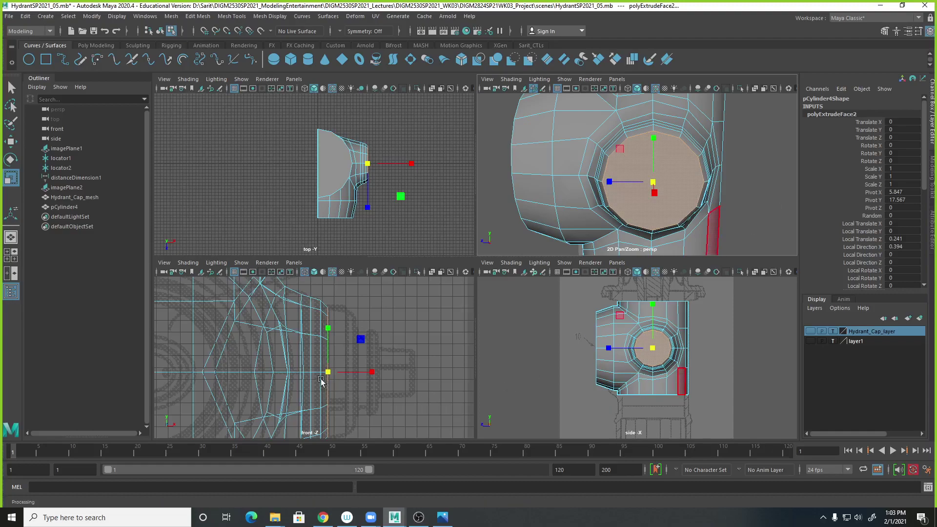
{"action": "left_click", "coordinate": [443, 517]}
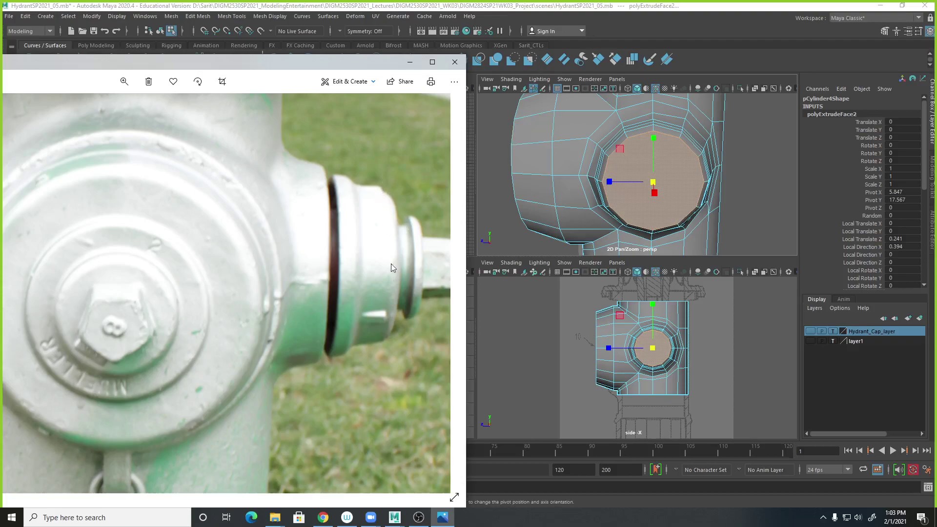
{"action": "left_click", "coordinate": [639, 19]}
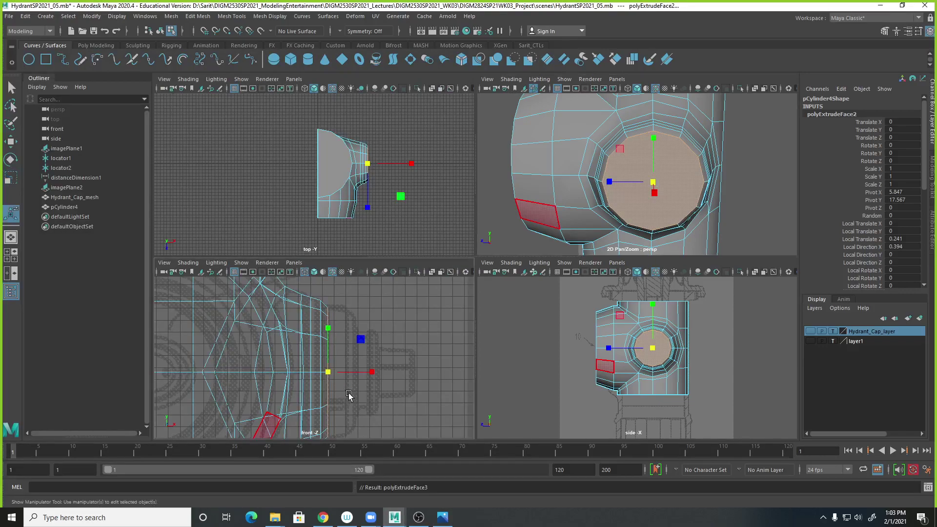
{"action": "key", "text": "ctrl+e"}
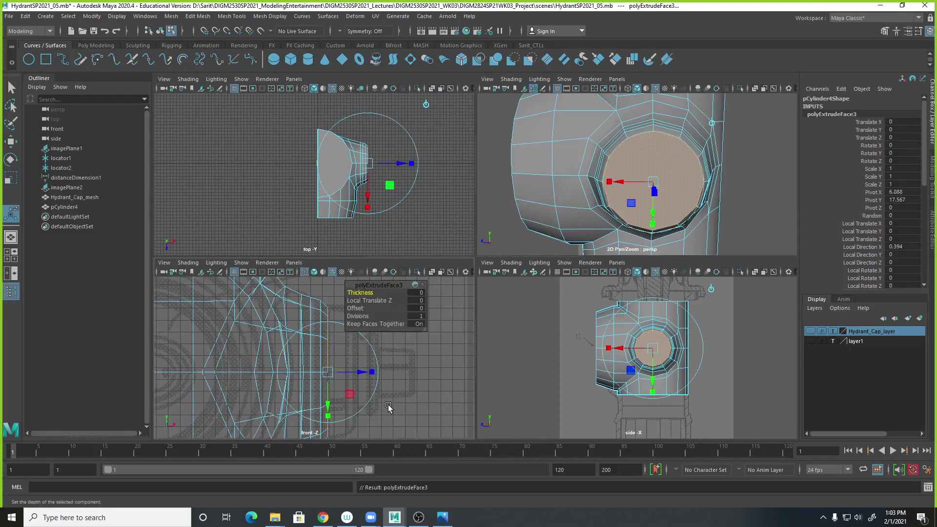
{"action": "left_click_drag", "start_coordinate": [362, 373], "coordinate": [379, 378]}
{"action": "left_click", "coordinate": [381, 375]}
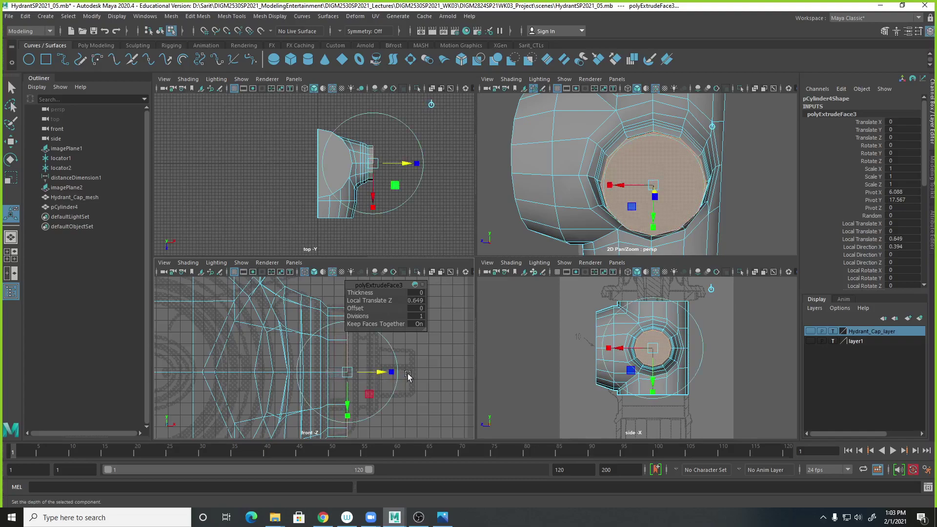
Step: Scale the end face of the longer cap section down slightly to follow the drawing's outline
{"action": "middle_click_drag", "start_coordinate": [409, 367], "coordinate": [345, 363], "text": "alt"}
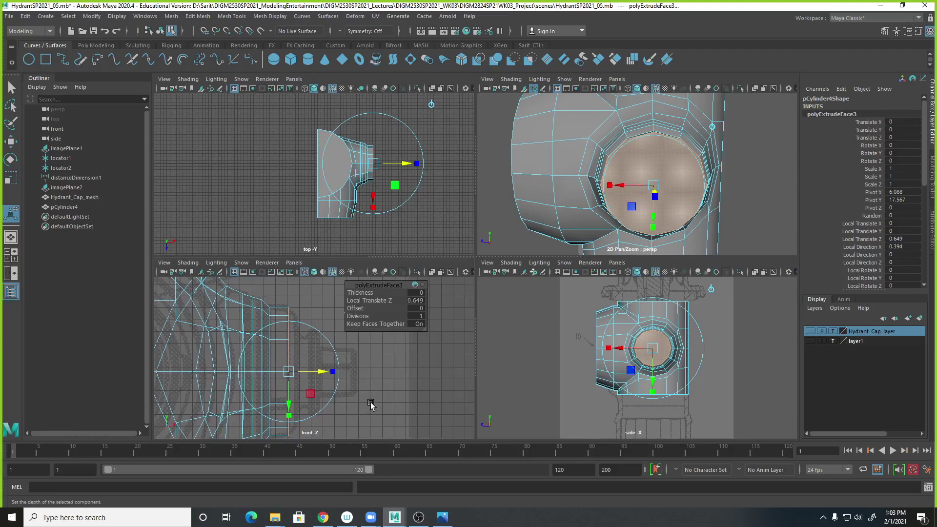
{"action": "key", "text": "r"}
{"action": "left_click_drag", "start_coordinate": [289, 372], "coordinate": [287, 373]}
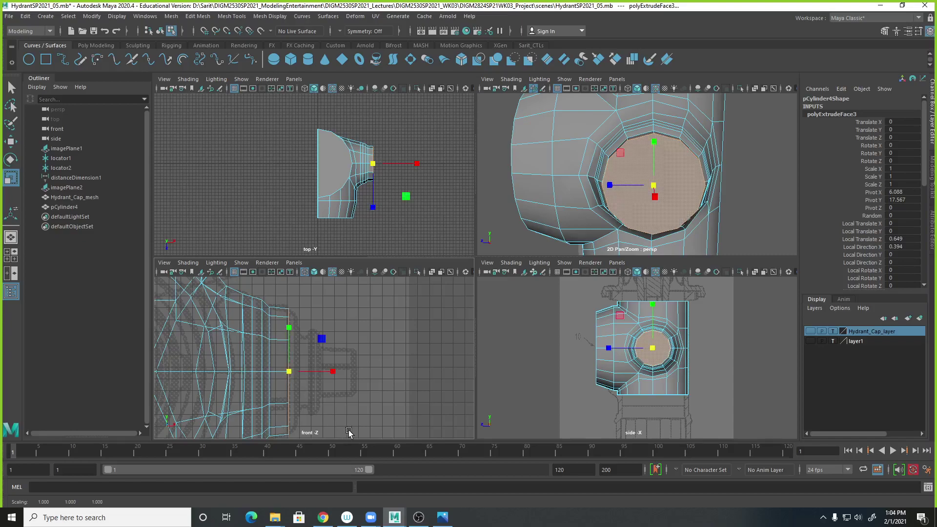
Step: Extrude the end face with a Local Translate Z of 0.308 and scale it down to form the cap's bevelled shoulder
{"action": "key", "text": "ctrl+e"}
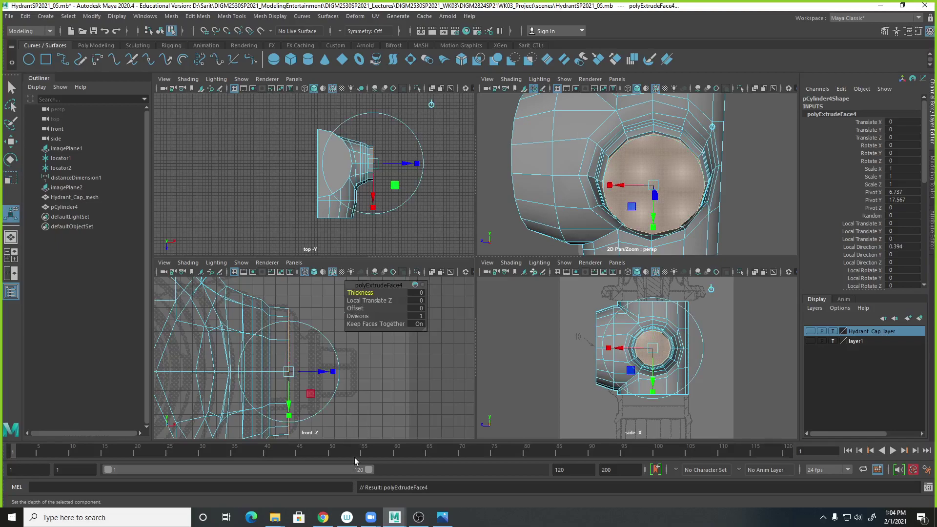
{"action": "left_click_drag", "start_coordinate": [317, 371], "coordinate": [327, 367]}
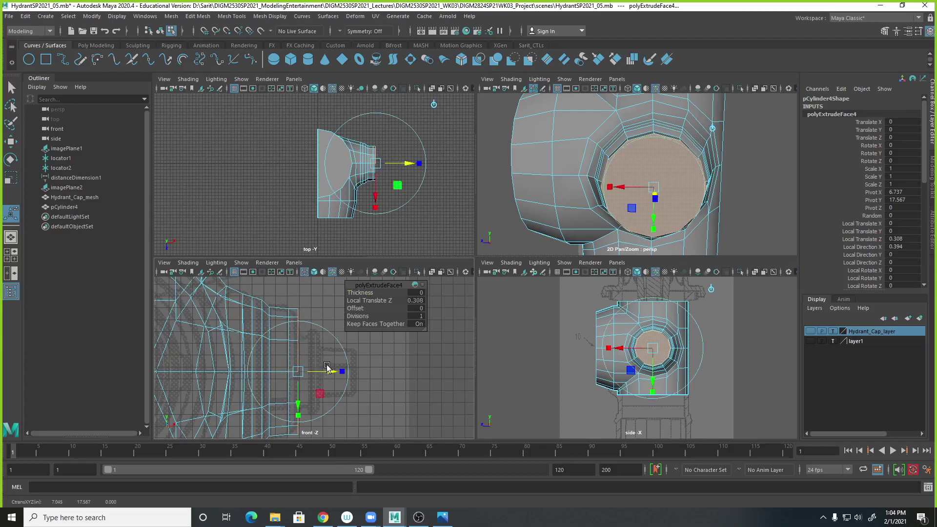
{"action": "key", "text": "r"}
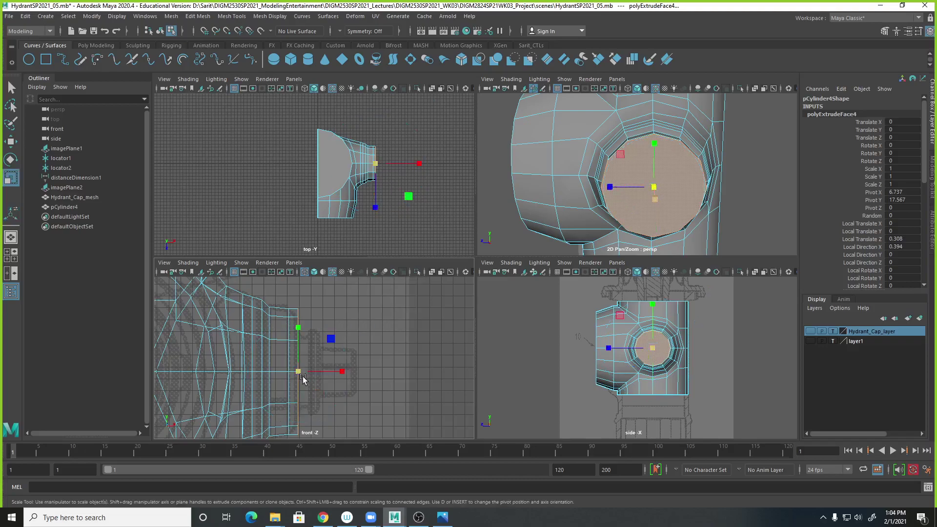
{"action": "left_click_drag", "start_coordinate": [299, 374], "coordinate": [280, 378]}
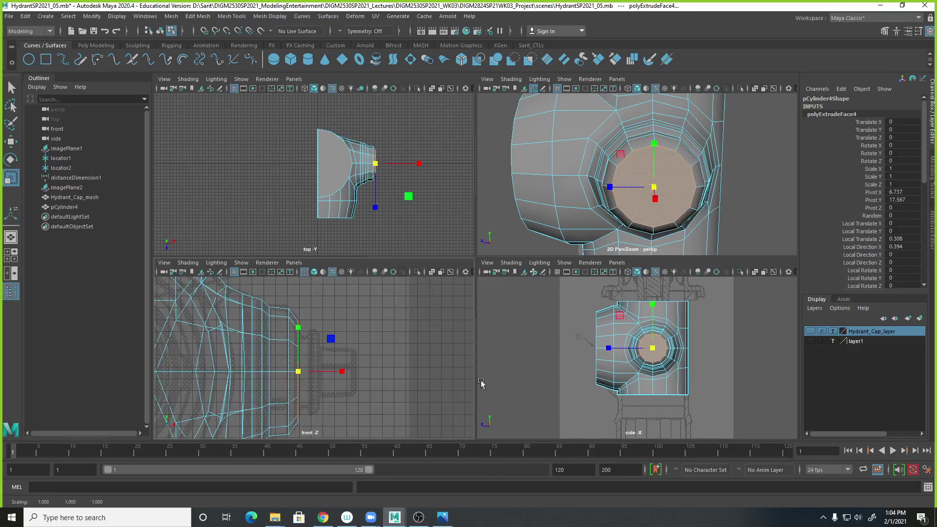
Step: Examine the side outlet's cap, collar and hex nut up close in the photo Fire Hydrant 005.JPG
{"action": "left_click", "coordinate": [449, 523]}
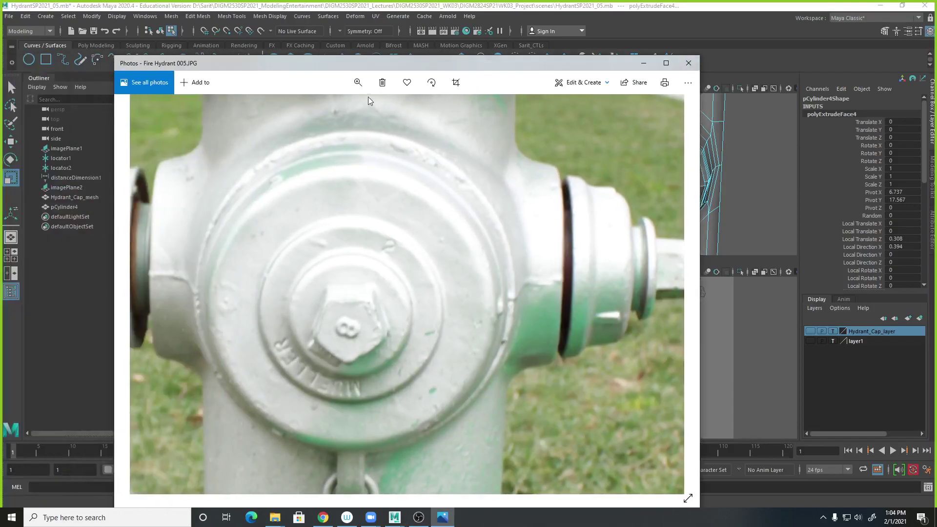
{"action": "left_click", "coordinate": [358, 82]}
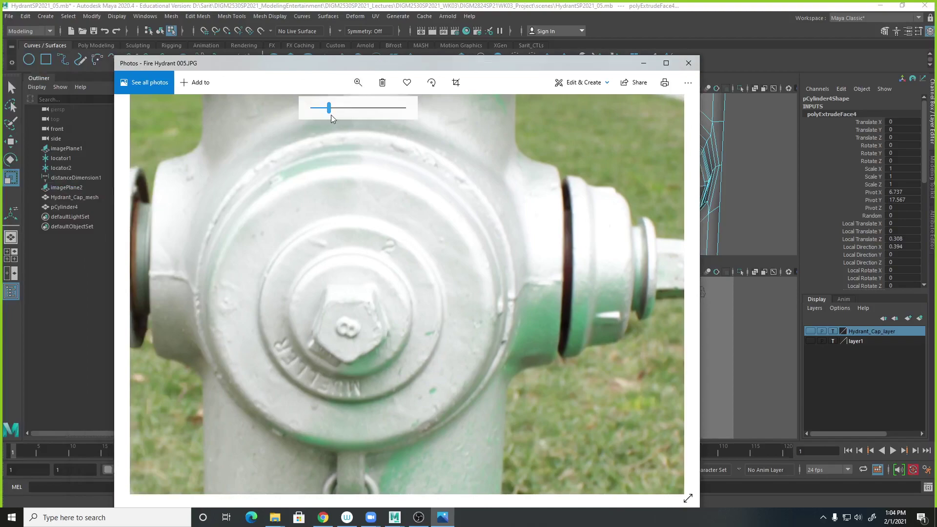
{"action": "left_click_drag", "start_coordinate": [331, 115], "coordinate": [312, 109]}
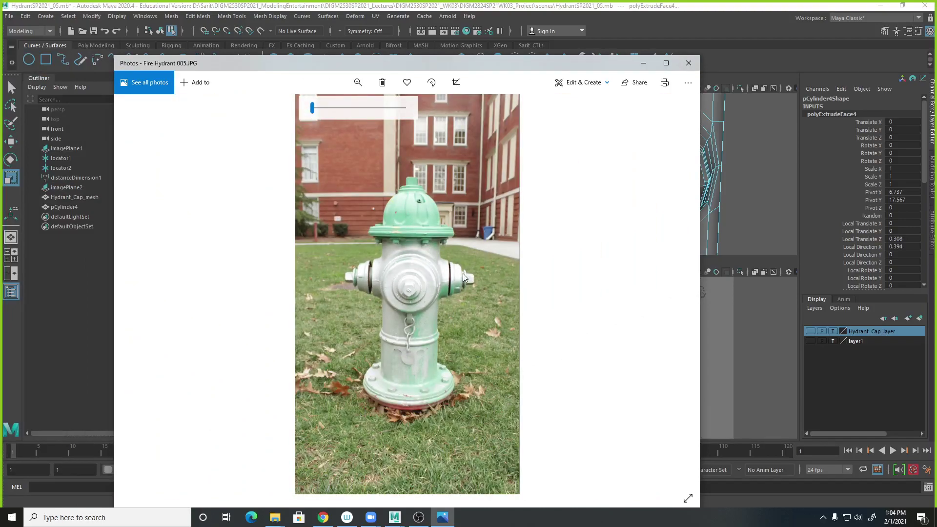
{"action": "scroll", "coordinate": [464, 270], "scroll_direction": "down", "scroll_amount": 1}
{"action": "scroll", "coordinate": [464, 268], "scroll_direction": "up", "scroll_amount": 1}
{"action": "scroll", "coordinate": [465, 268], "scroll_direction": "down", "scroll_amount": 1}
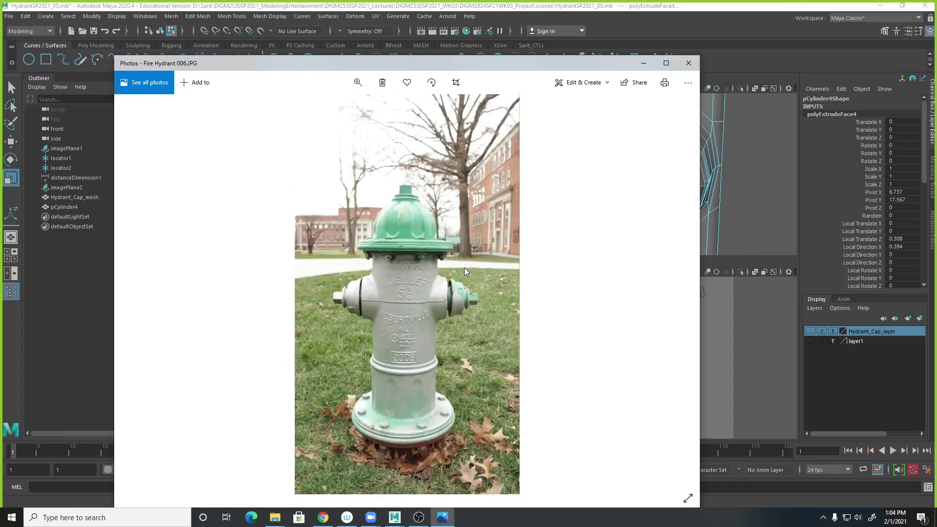
{"action": "scroll", "coordinate": [465, 272], "scroll_direction": "up", "scroll_amount": 1}
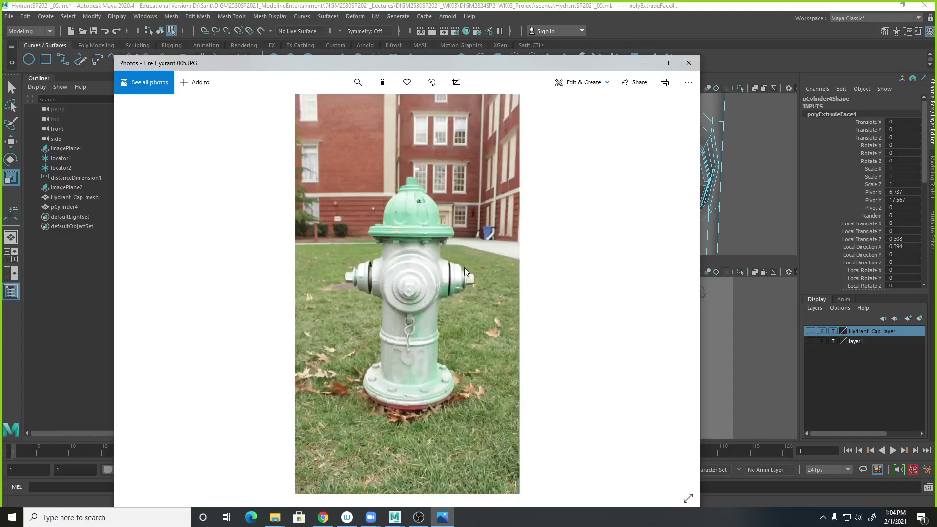
{"action": "left_click", "coordinate": [357, 82]}
{"action": "left_click_drag", "start_coordinate": [314, 109], "coordinate": [336, 111]}
{"action": "scroll", "coordinate": [398, 314], "scroll_direction": "right", "scroll_amount": 5}
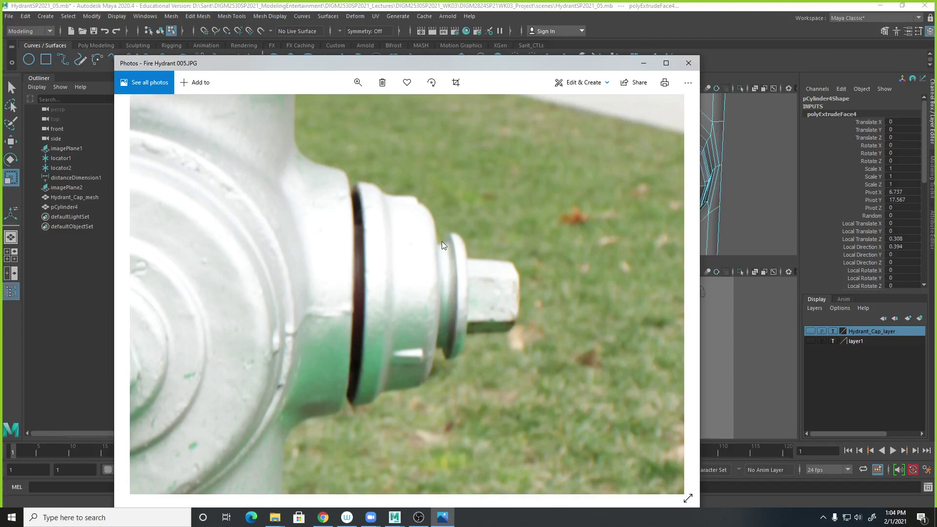
{"action": "key", "text": "alt+Tab"}
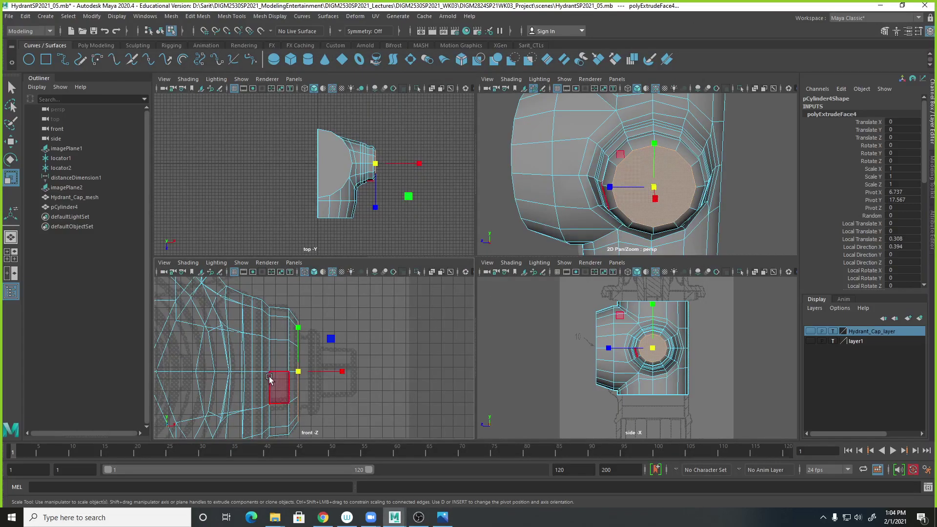
Step: Extrude the cap's end face in place and scale it inward to the width of the drawing's narrow neck
{"action": "key", "text": "space"}
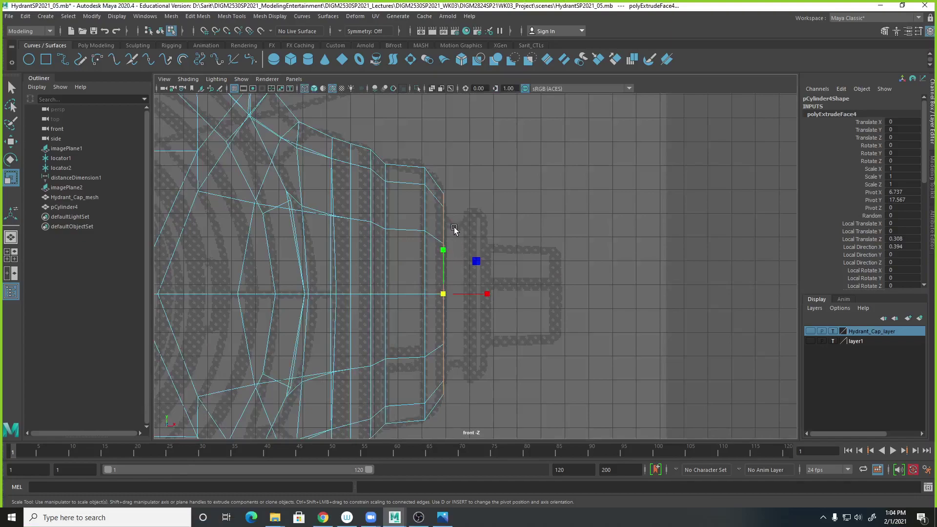
{"action": "key", "text": "space"}
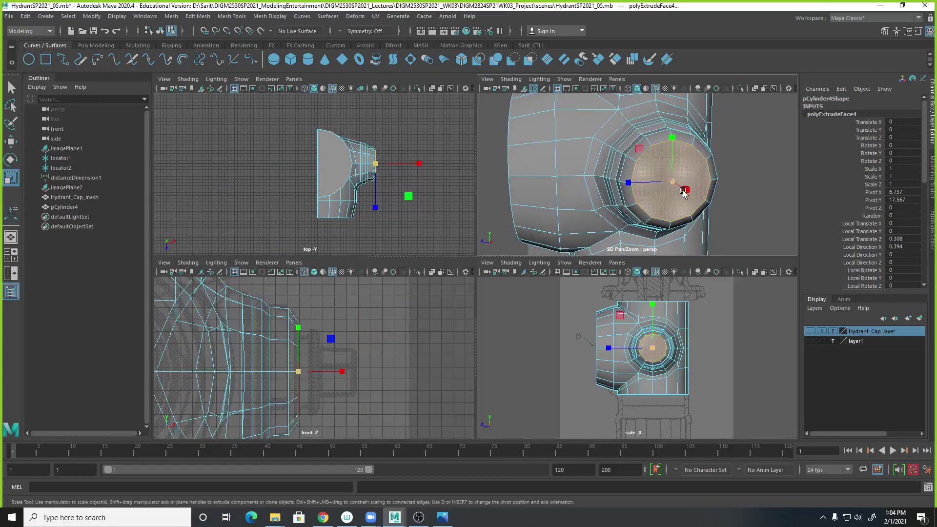
{"action": "key", "text": "ctrl+e"}
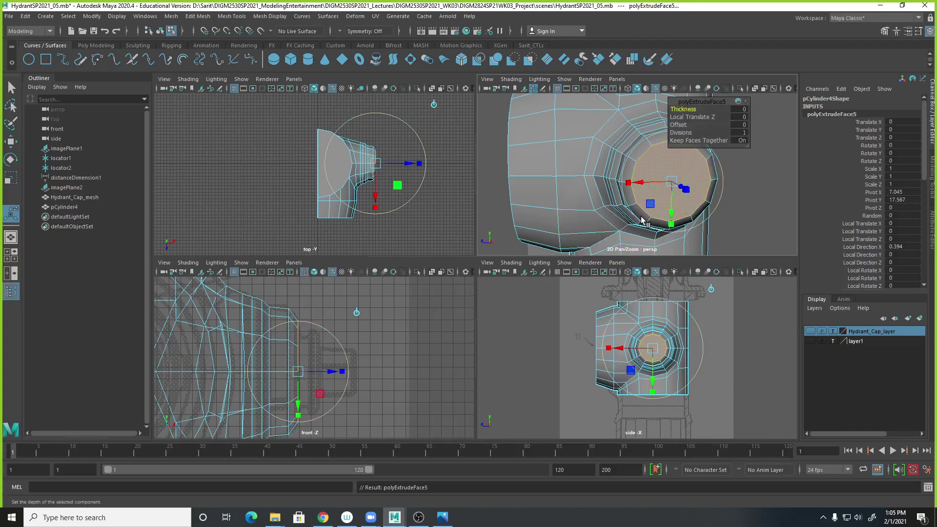
{"action": "key", "text": "r"}
{"action": "left_click_drag", "start_coordinate": [672, 182], "coordinate": [664, 187]}
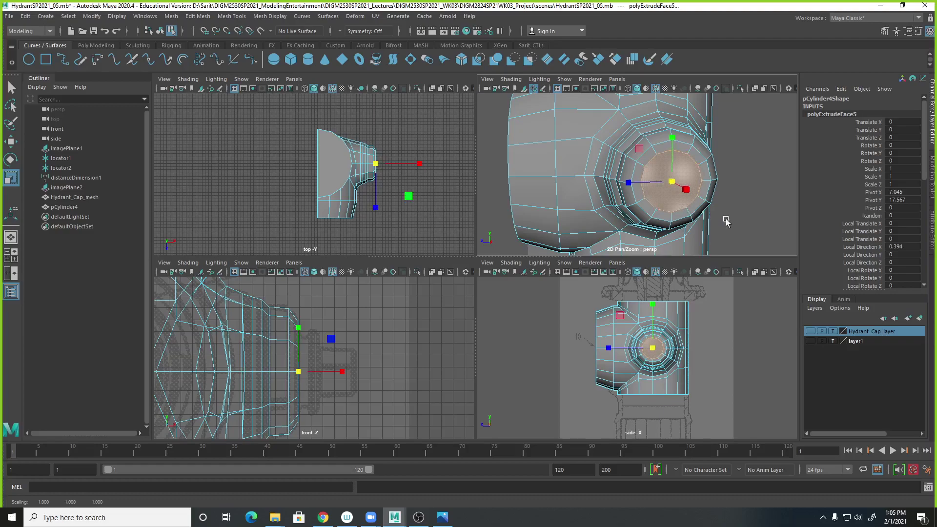
{"action": "left_click_drag", "start_coordinate": [747, 201], "coordinate": [721, 146], "text": "alt"}
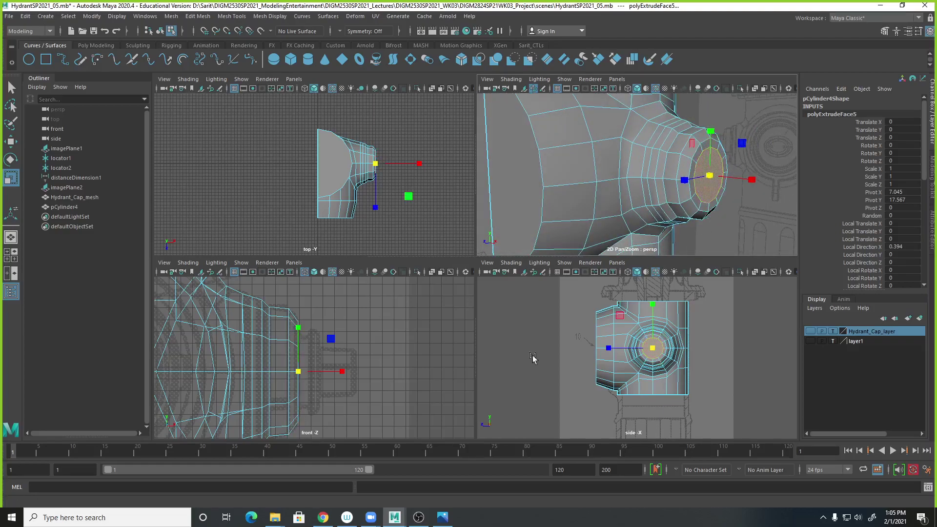
{"action": "key", "text": "space"}
{"action": "scroll", "coordinate": [552, 339], "scroll_direction": "up", "scroll_amount": 3}
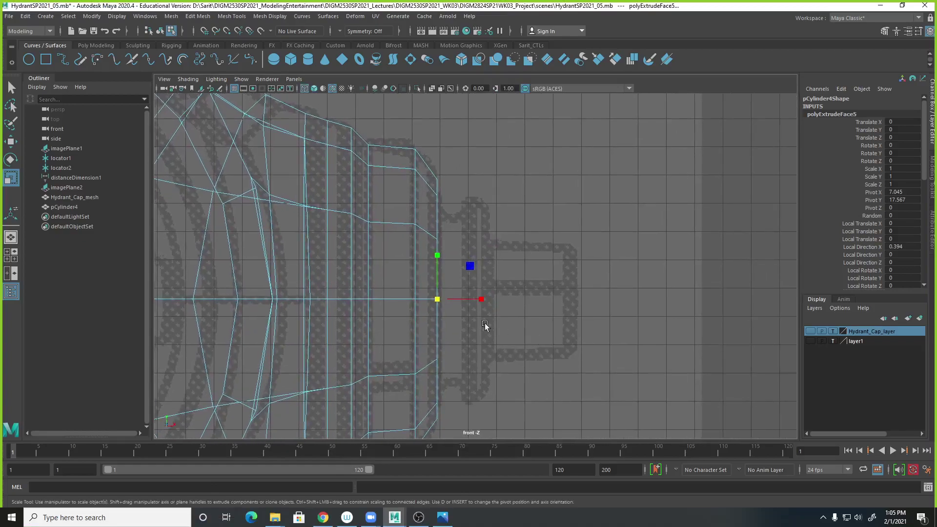
{"action": "left_click_drag", "start_coordinate": [439, 299], "coordinate": [442, 300]}
{"action": "key", "text": "space"}
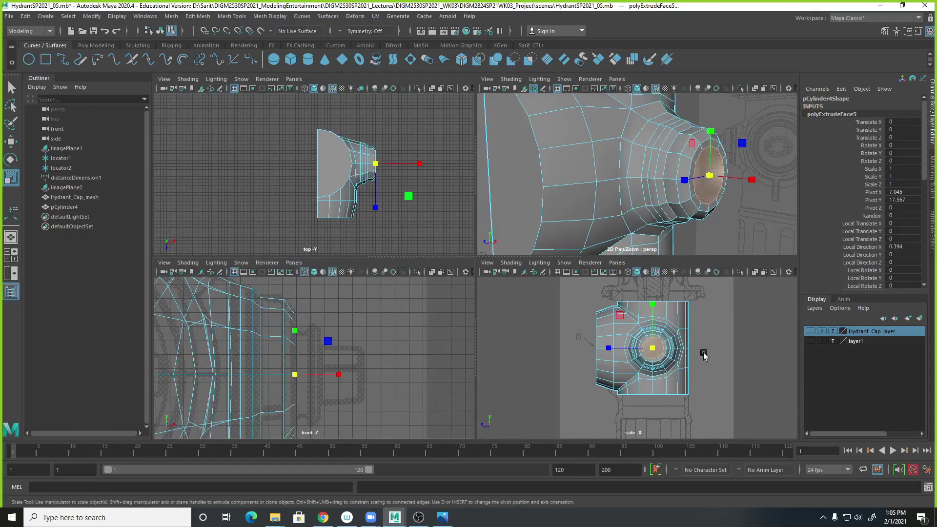
Step: Show the side view in wireframe and fine-tune the inset face's scale against the drawing's concentric circles
{"action": "key", "text": "4"}
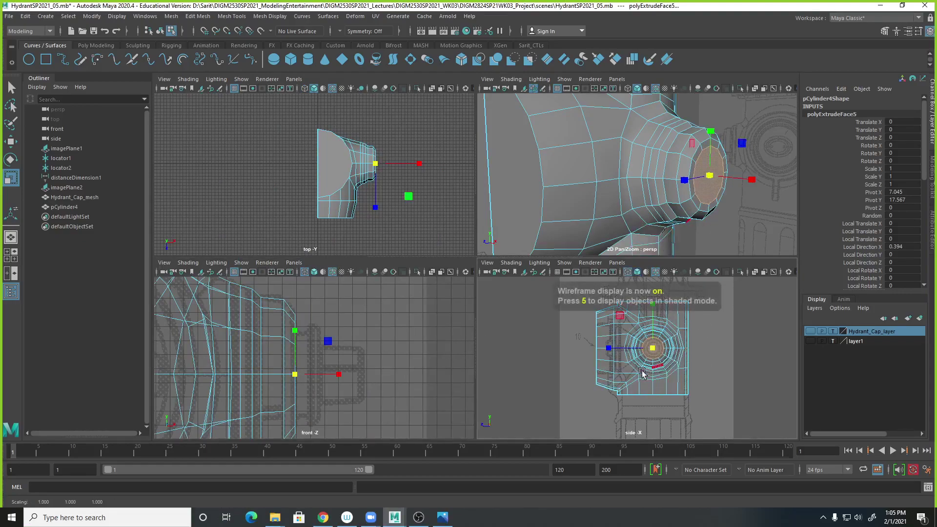
{"action": "key", "text": "space"}
{"action": "scroll", "coordinate": [560, 218], "scroll_direction": "up", "scroll_amount": 6}
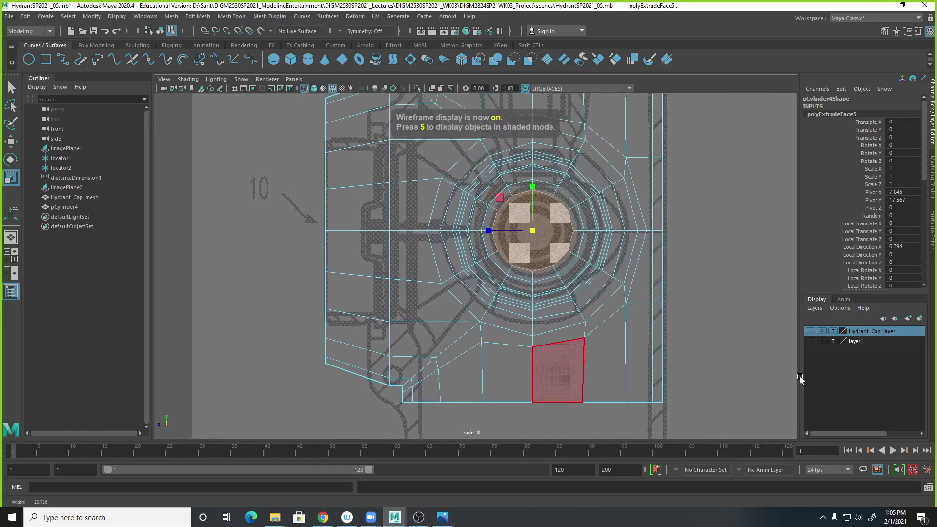
{"action": "mouse_move", "coordinate": [561, 217]}
{"action": "left_mouse_down"}
{"action": "mouse_move", "coordinate": [548, 217]}
{"action": "mouse_move", "coordinate": [558, 214]}
{"action": "left_mouse_up"}
{"action": "key", "text": "space"}
{"action": "key", "text": "space"}
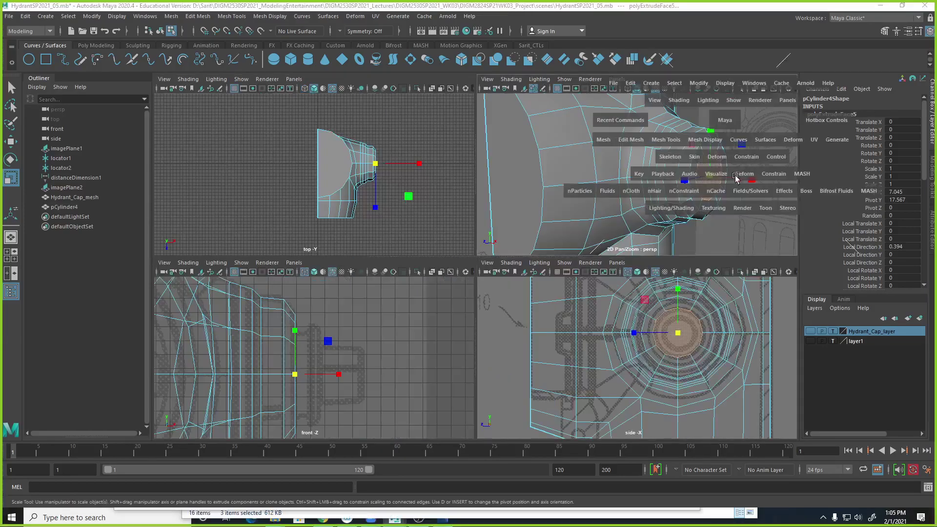
Step: Extrude the inset face outward with a Local Translate Z of 0.396 to form the cap's neck
{"action": "left_click_drag", "start_coordinate": [634, 244], "coordinate": [488, 341], "text": "alt"}
{"action": "left_click", "coordinate": [476, 354]}
{"action": "key", "text": "space"}
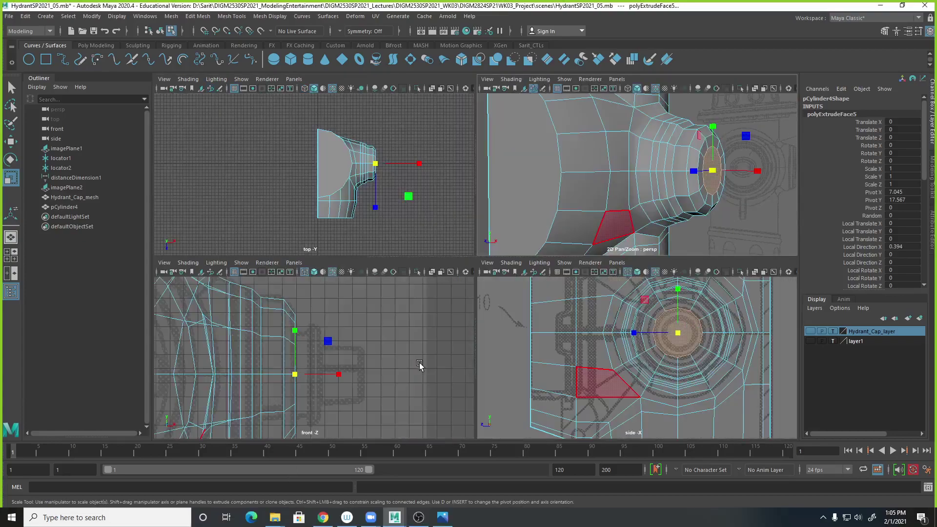
{"action": "middle_click_drag", "start_coordinate": [414, 372], "coordinate": [409, 398], "text": "alt"}
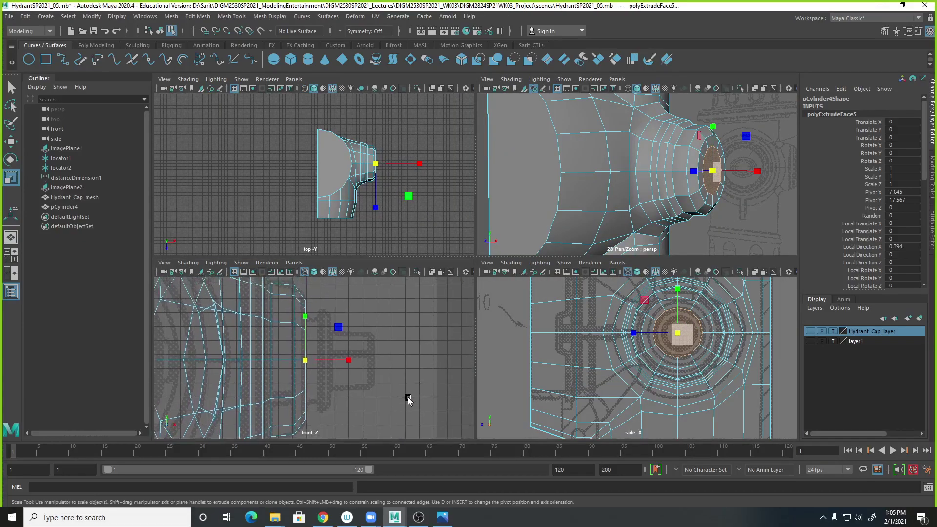
{"action": "key", "text": "ctrl+e"}
{"action": "left_click_drag", "start_coordinate": [335, 360], "coordinate": [348, 360]}
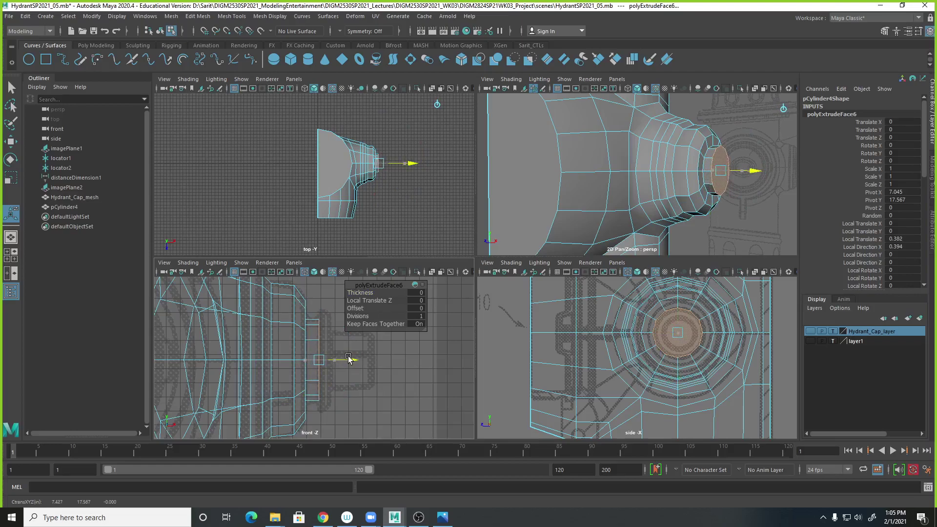
{"action": "key", "text": "ctrl+z"}
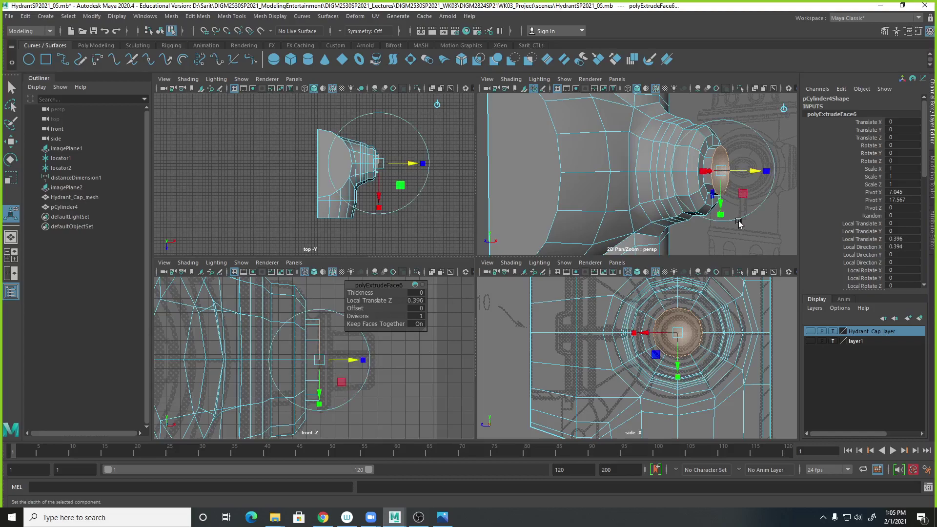
Step: Check the collar in the hydrant photo, extrude the neck's end face in place and scale it outward as a flange
{"action": "left_click", "coordinate": [443, 519]}
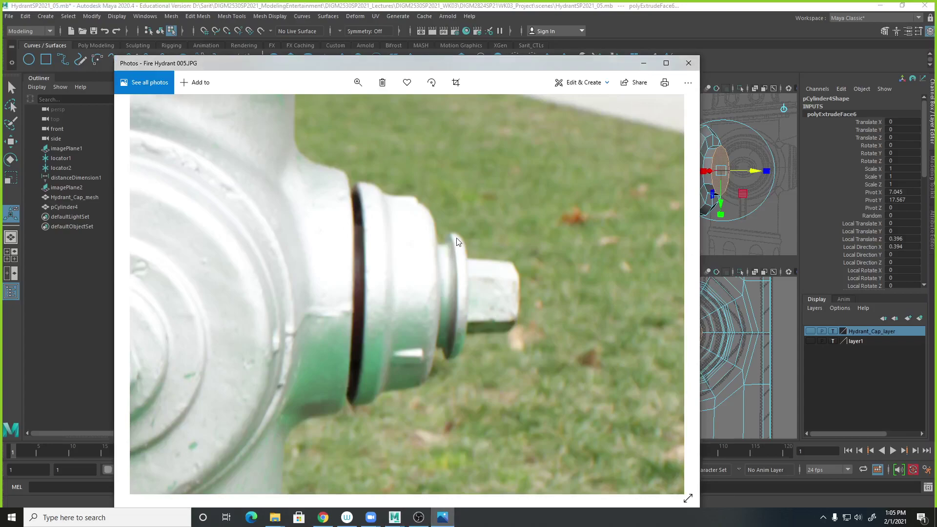
{"action": "left_click", "coordinate": [713, 43]}
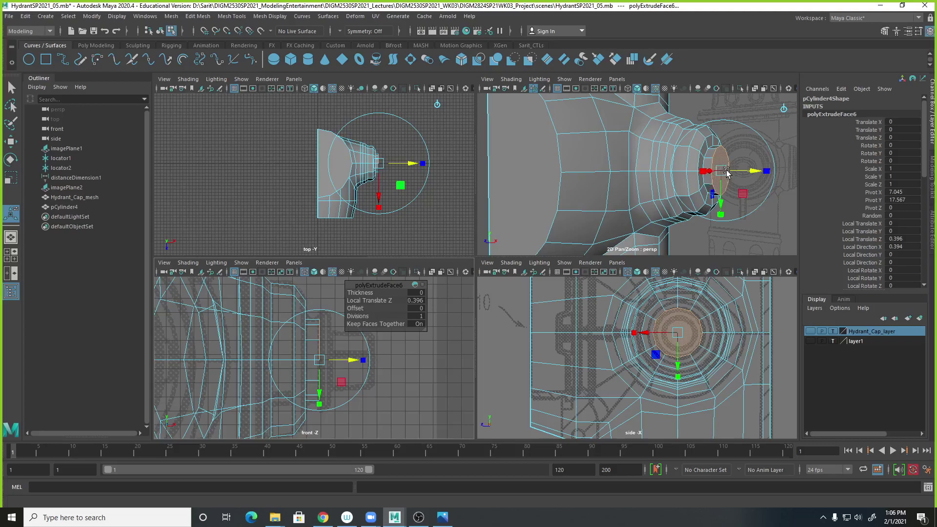
{"action": "key", "text": "ctrl+e"}
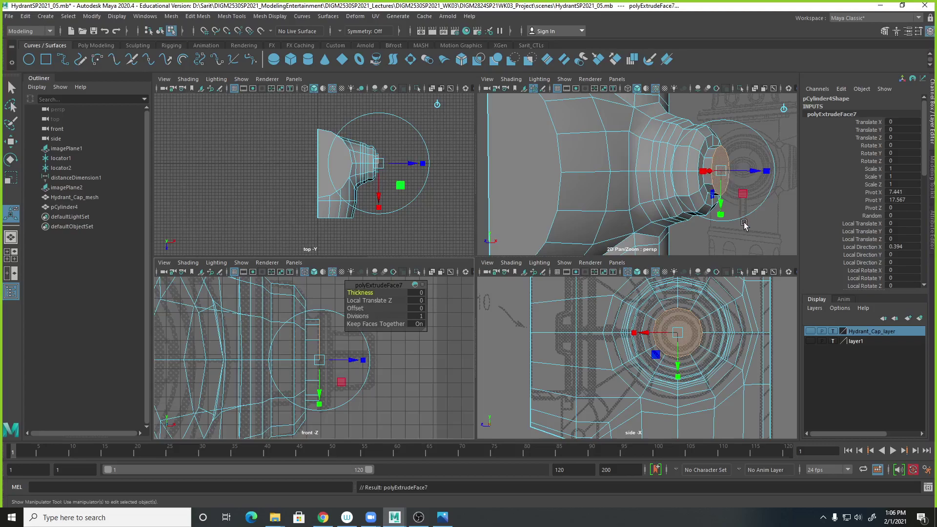
{"action": "key", "text": "r"}
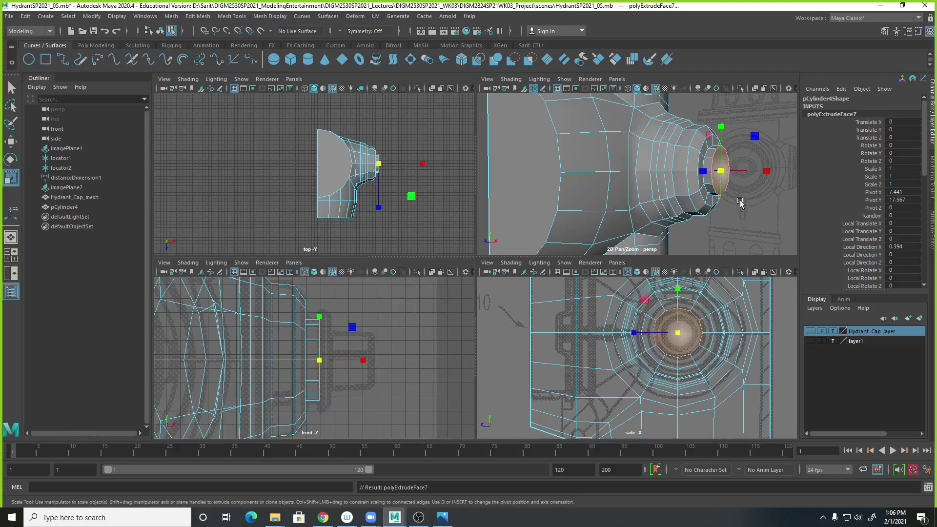
{"action": "left_click_drag", "start_coordinate": [722, 171], "coordinate": [727, 176]}
{"action": "key", "text": "space"}
{"action": "left_click_drag", "start_coordinate": [622, 265], "coordinate": [647, 269], "text": "alt"}
{"action": "key", "text": "space"}
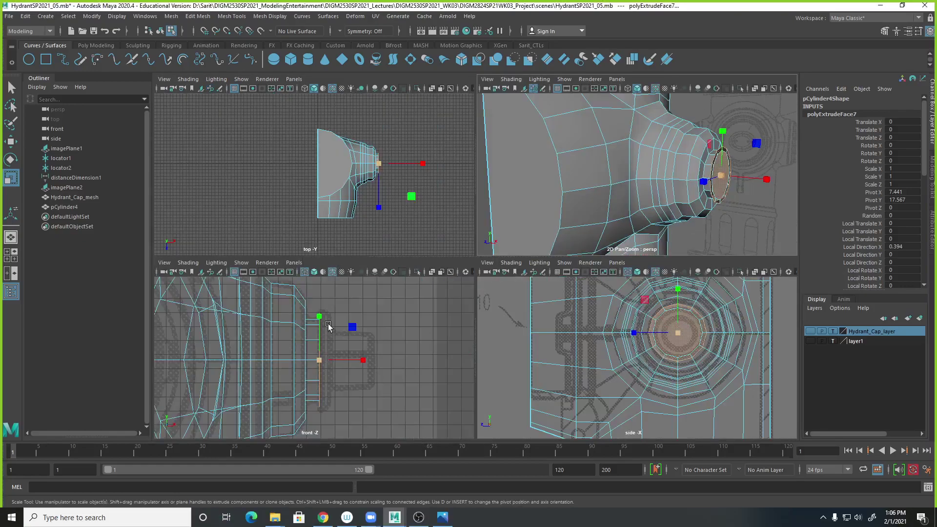
Step: Scale the flange face up by about 1.073 in the front view to match the drawing's collar outline
{"action": "key", "text": "space"}
{"action": "right_click_drag", "start_coordinate": [512, 268], "coordinate": [682, 293], "text": "alt"}
{"action": "left_click_drag", "start_coordinate": [497, 278], "coordinate": [492, 274]}
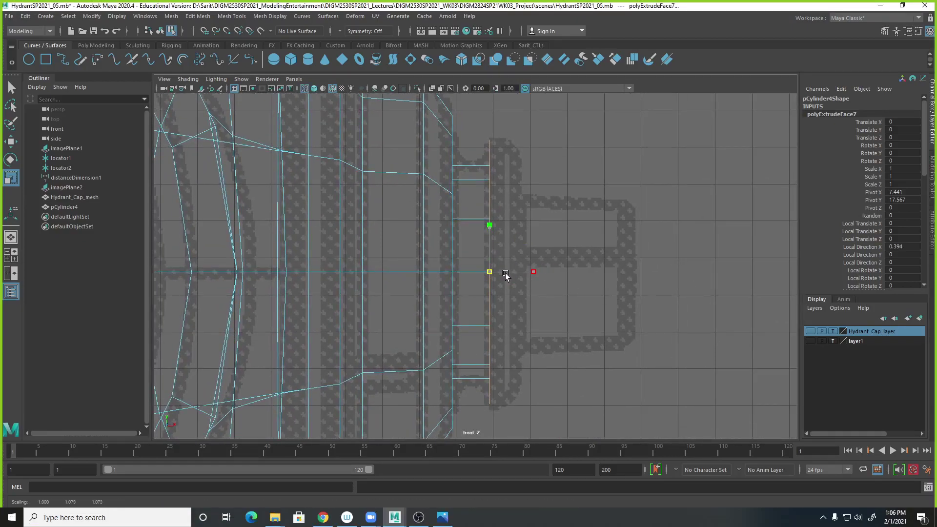
{"action": "key", "text": "space"}
Step: Extrude the flange face with a Local Translate Z of 0.332 and scale its end down to about 0.89 to taper the collar
{"action": "key", "text": "space"}
{"action": "right_click_drag", "start_coordinate": [695, 197], "coordinate": [728, 201], "text": "alt"}
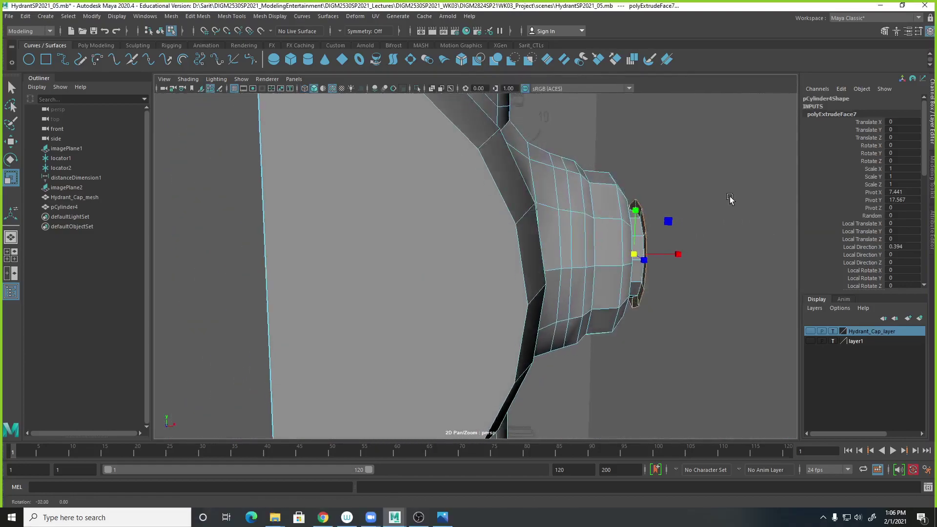
{"action": "left_click_drag", "start_coordinate": [728, 200], "coordinate": [742, 193], "text": "alt"}
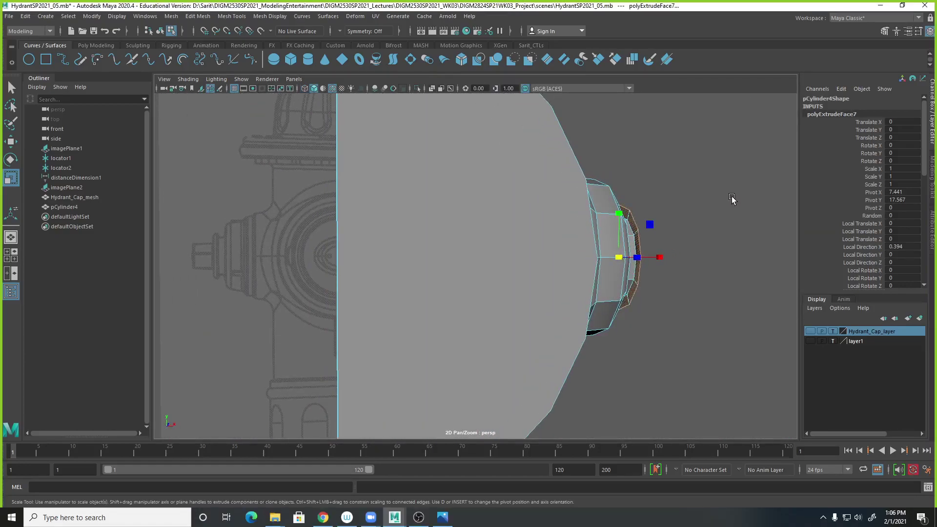
{"action": "left_click_drag", "start_coordinate": [719, 248], "coordinate": [692, 270], "text": "alt"}
{"action": "key", "text": "ctrl+e"}
{"action": "key", "text": "space"}
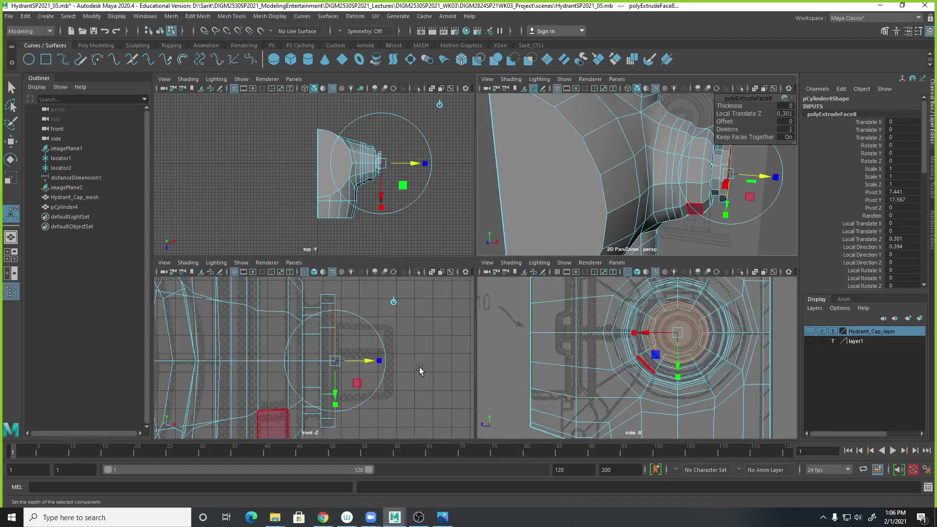
{"action": "key", "text": "space"}
{"action": "left_click_drag", "start_coordinate": [547, 272], "coordinate": [505, 289]}
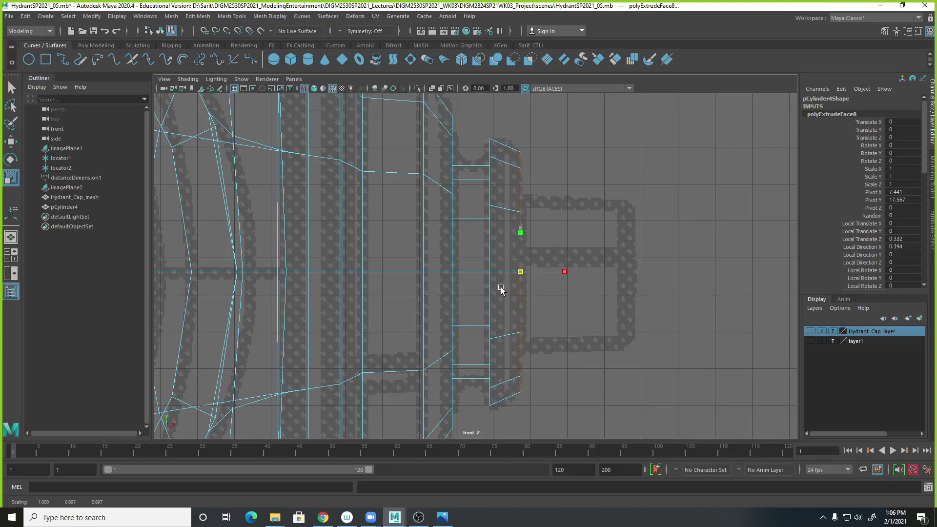
{"action": "left_click_drag", "start_coordinate": [501, 290], "coordinate": [501, 289]}
Step: Inset the collar's end face with an in-place extrude scaled inward, and save the scene
{"action": "key", "text": "space"}
{"action": "key", "text": "space"}
{"action": "left_click_drag", "start_coordinate": [703, 192], "coordinate": [655, 276], "text": "alt"}
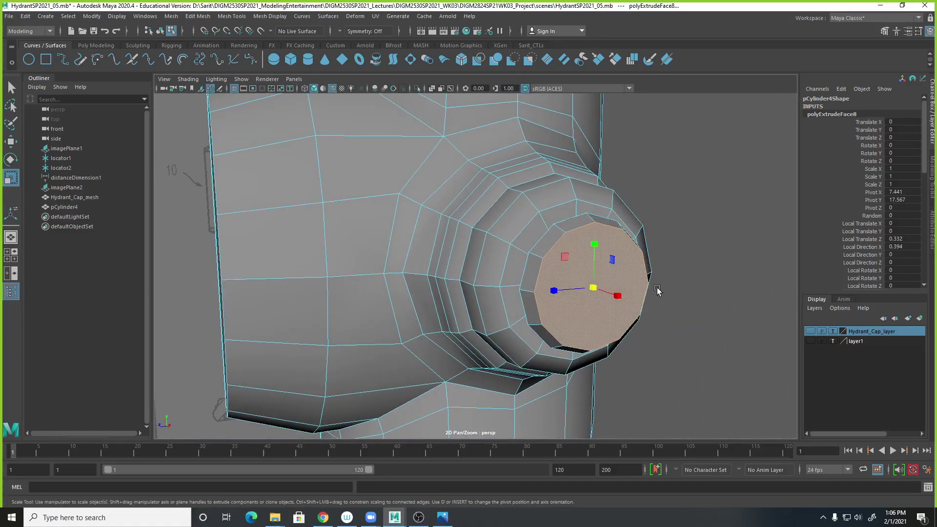
{"action": "key", "text": "ctrl+e"}
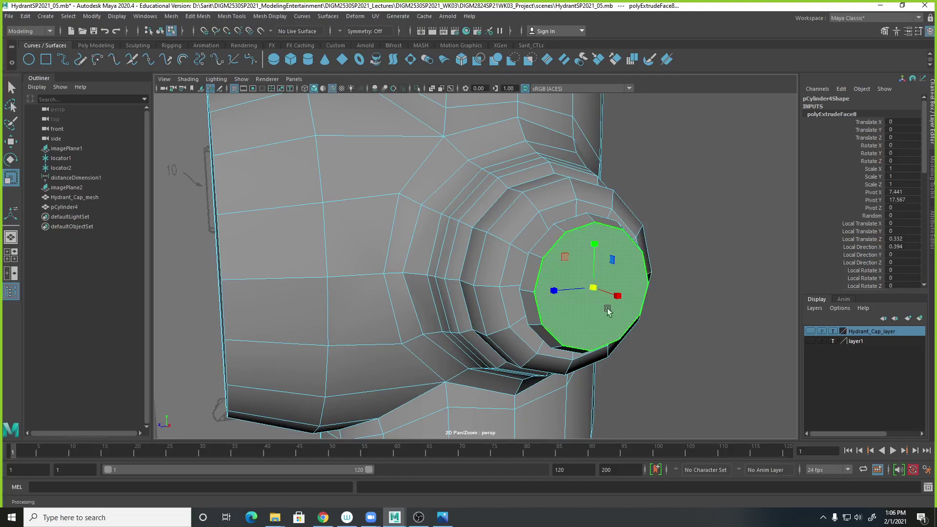
{"action": "right_click", "coordinate": [589, 285], "text": "shift"}
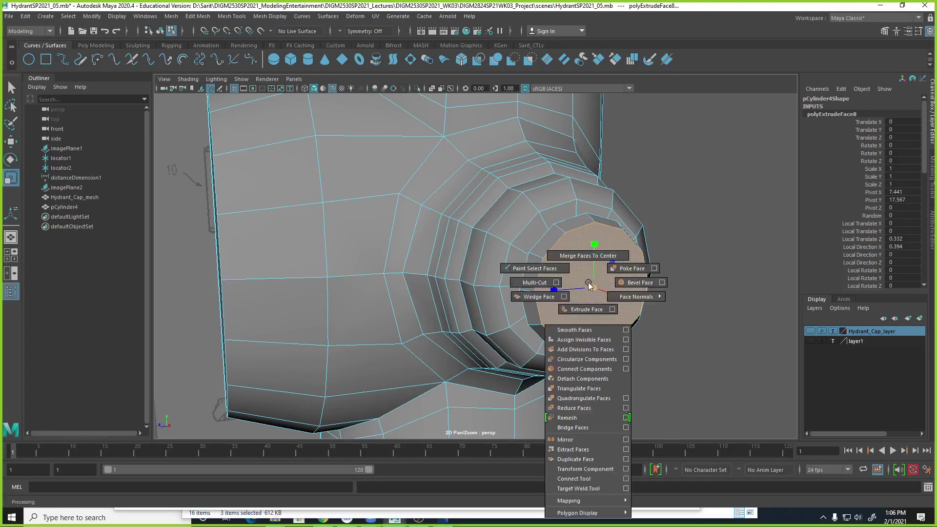
{"action": "left_click", "coordinate": [588, 315]}
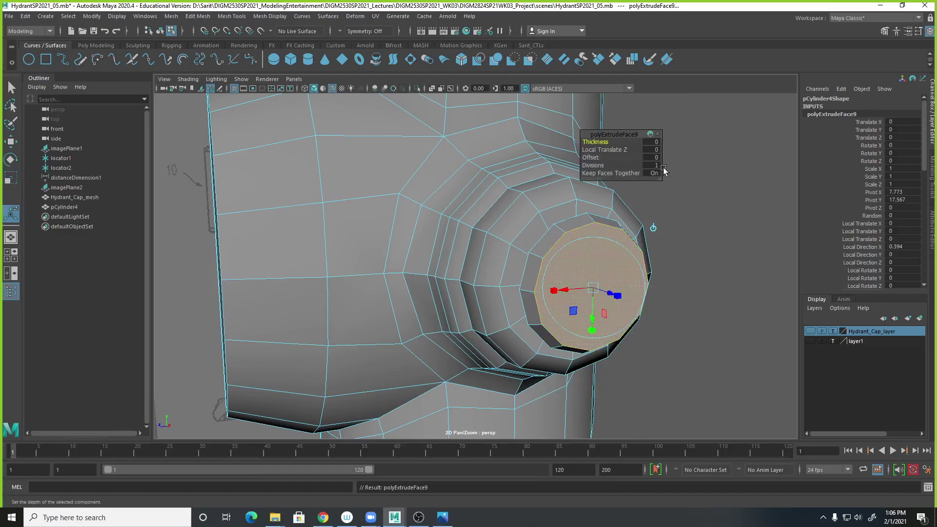
{"action": "key", "text": "r"}
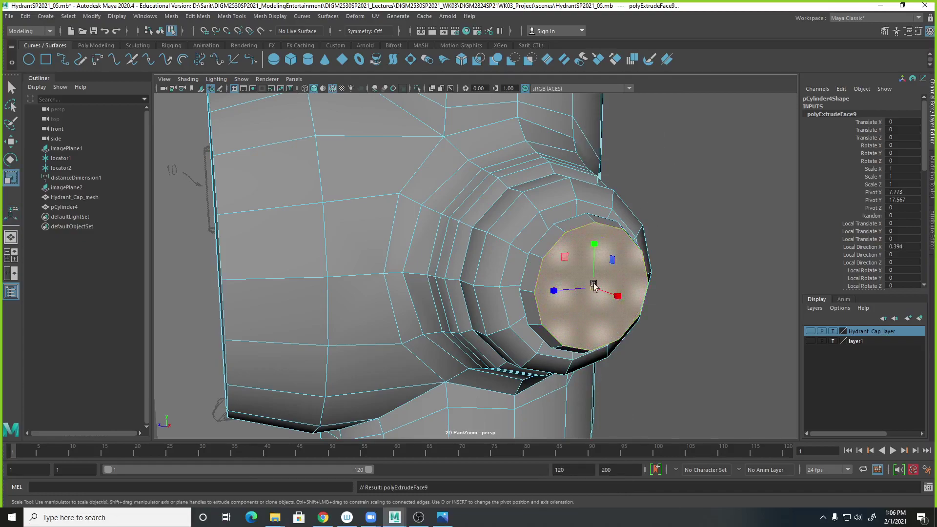
{"action": "left_click_drag", "start_coordinate": [594, 291], "coordinate": [559, 291]}
{"action": "left_click_drag", "start_coordinate": [732, 368], "coordinate": [727, 369], "text": "alt"}
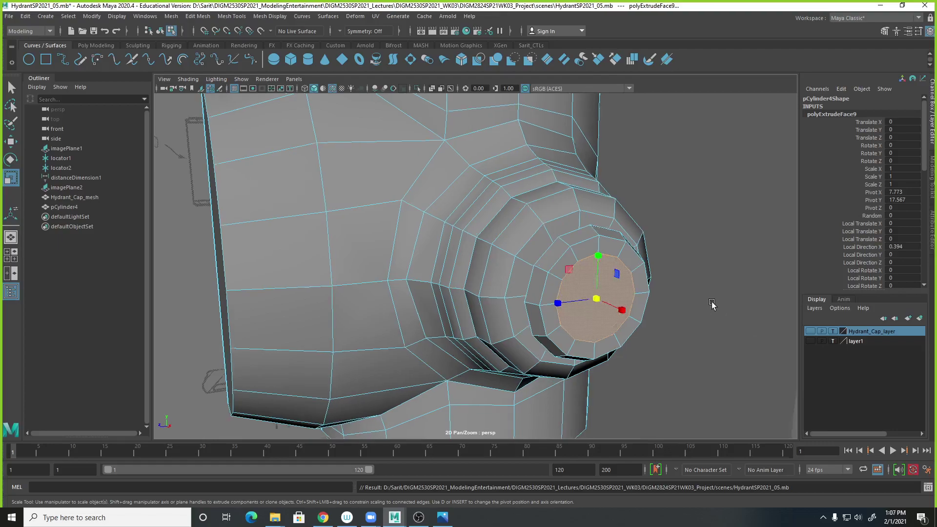
Step: Return the hydrant body to object mode and deselect it
{"action": "scroll", "coordinate": [715, 305], "scroll_direction": "down", "scroll_amount": 5}
{"action": "right_click_drag", "start_coordinate": [508, 242], "coordinate": [560, 220]}
{"action": "left_click", "coordinate": [591, 271]}
{"action": "left_click_drag", "start_coordinate": [591, 272], "coordinate": [575, 305], "text": "alt"}
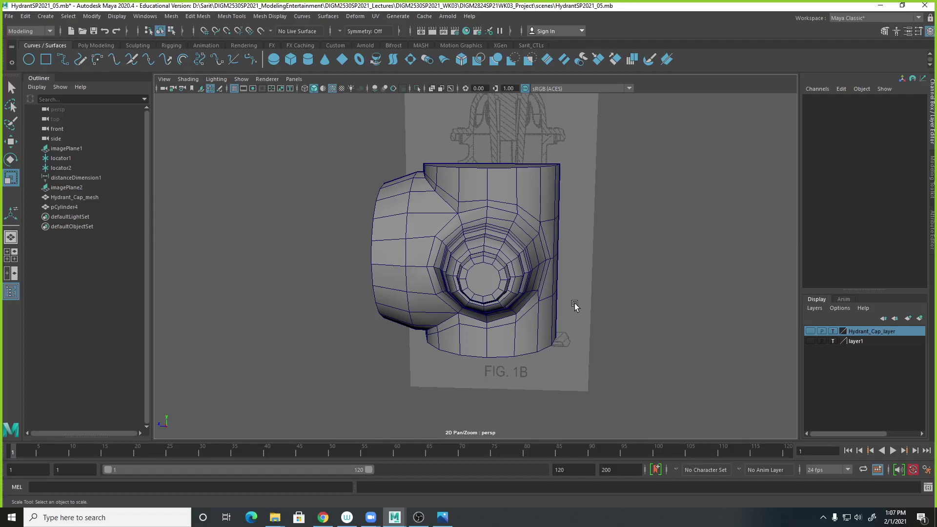
Step: Create a polygon cylinder for the outlet's nut and set its Rotate Z to 90
{"action": "left_click", "coordinate": [89, 46]}
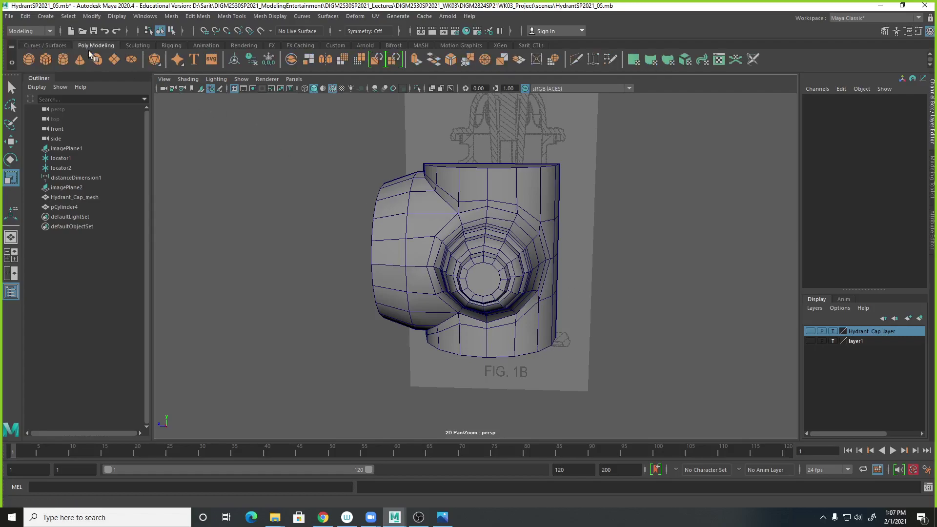
{"action": "left_click", "coordinate": [64, 61]}
{"action": "left_click_drag", "start_coordinate": [419, 403], "coordinate": [483, 390], "text": "alt"}
{"action": "right_click_drag", "start_coordinate": [484, 390], "coordinate": [519, 381], "text": "alt"}
{"action": "left_click_drag", "start_coordinate": [519, 381], "coordinate": [508, 411], "text": "alt"}
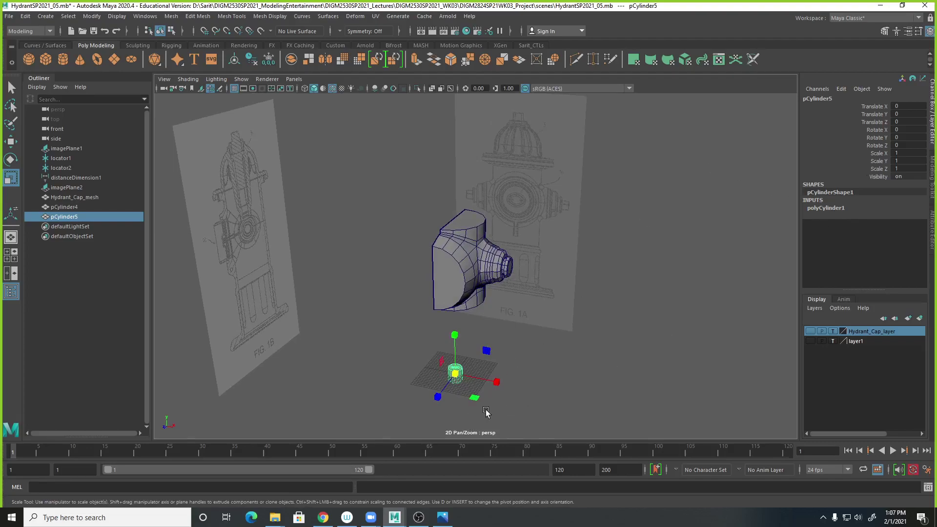
{"action": "key", "text": "e"}
{"action": "left_click_drag", "start_coordinate": [488, 398], "coordinate": [454, 420]}
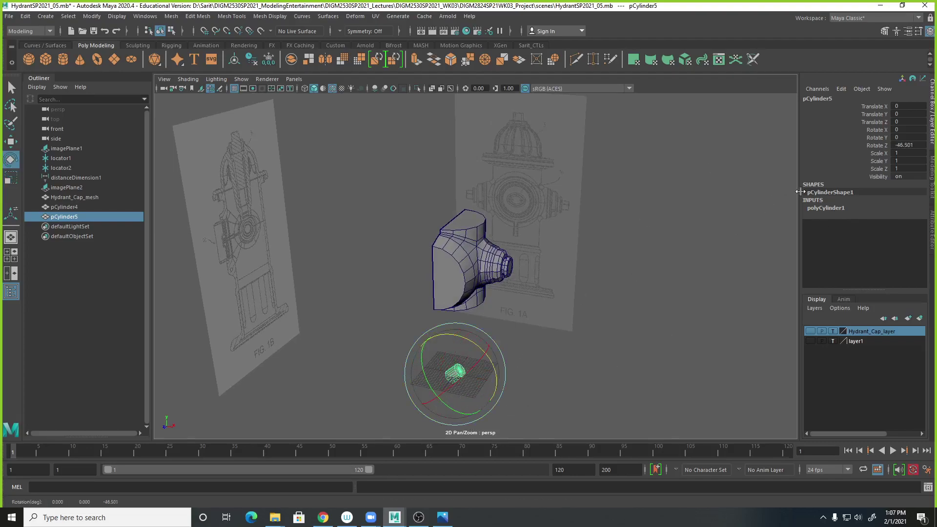
{"action": "left_click", "coordinate": [919, 147]}
{"action": "key", "text": "Return"}
{"action": "left_click_drag", "start_coordinate": [623, 262], "coordinate": [520, 343], "text": "alt"}
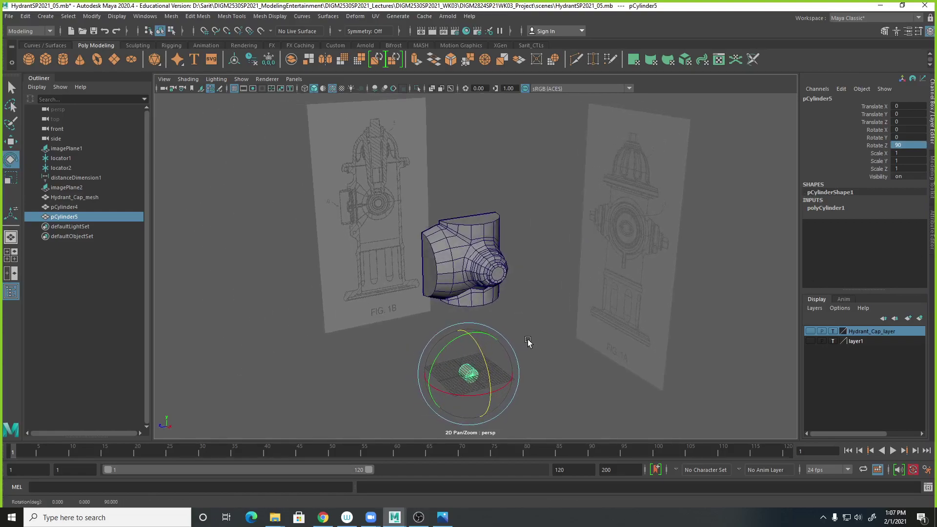
Step: Move the cylinder up to about Translate Y 17.527 and out to about Translate X 10.541, in front of the side outlet
{"action": "key", "text": "w"}
{"action": "key", "text": "space"}
{"action": "scroll", "coordinate": [734, 389], "scroll_direction": "down", "scroll_amount": 3}
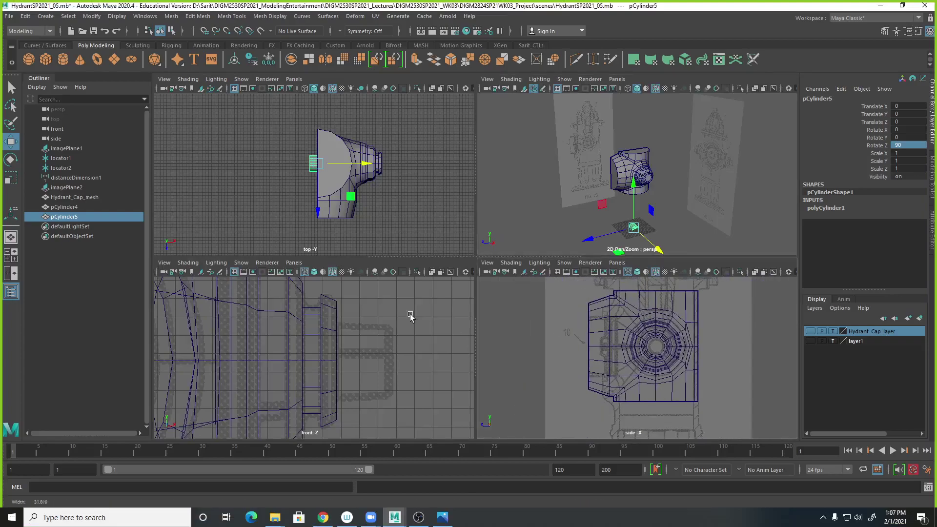
{"action": "key", "text": "space"}
{"action": "scroll", "coordinate": [443, 311], "scroll_direction": "down", "scroll_amount": 2}
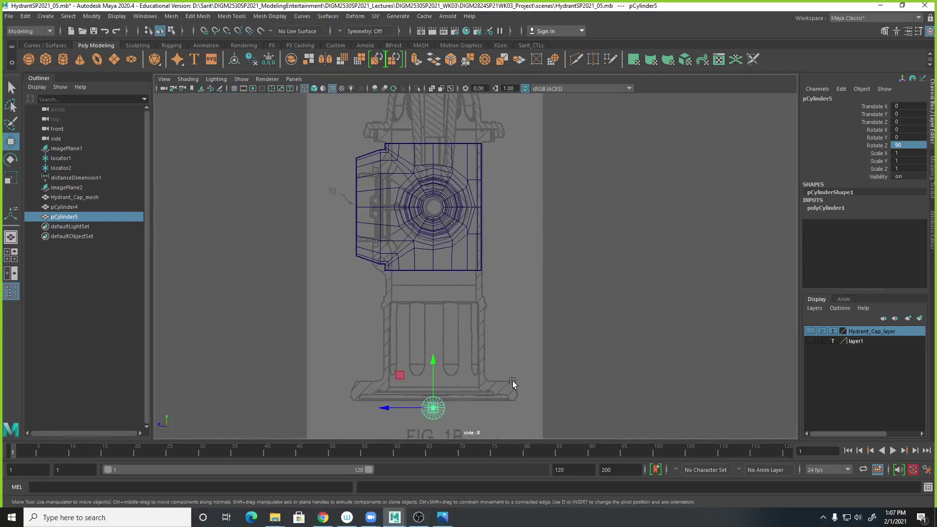
{"action": "left_click_drag", "start_coordinate": [430, 362], "coordinate": [429, 163]}
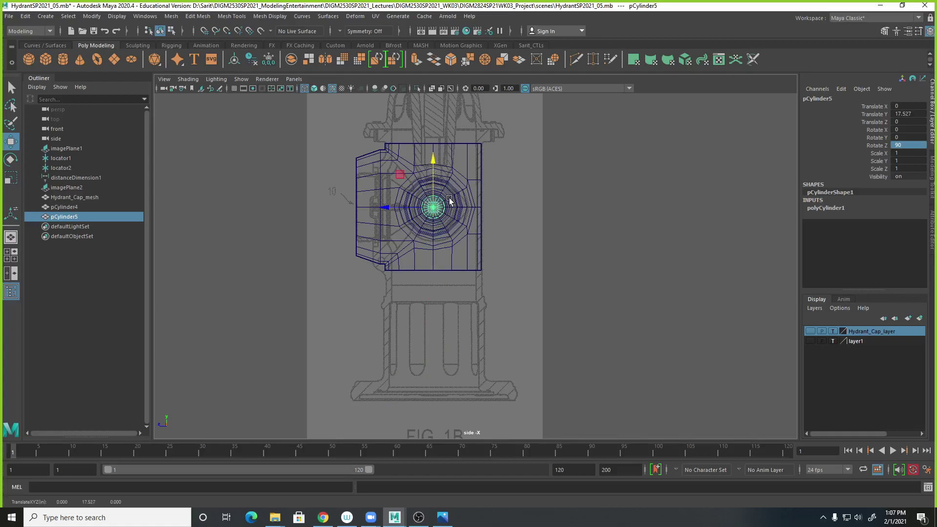
{"action": "key", "text": "space"}
{"action": "left_click_drag", "start_coordinate": [659, 189], "coordinate": [683, 210]}
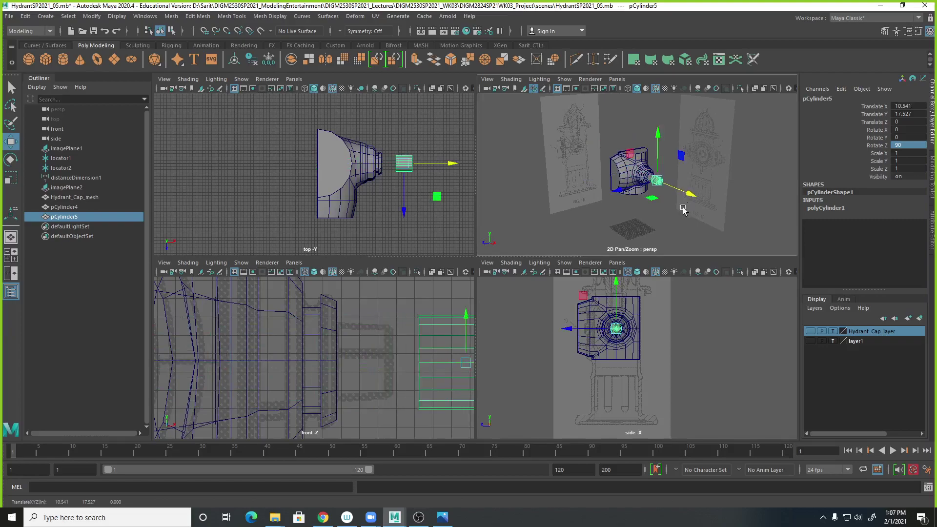
Step: Shade the side view and set the cylinder's Subdivisions Axis to 5
{"action": "left_click", "coordinate": [697, 388], "text": "alt"}
{"action": "key", "text": "5"}
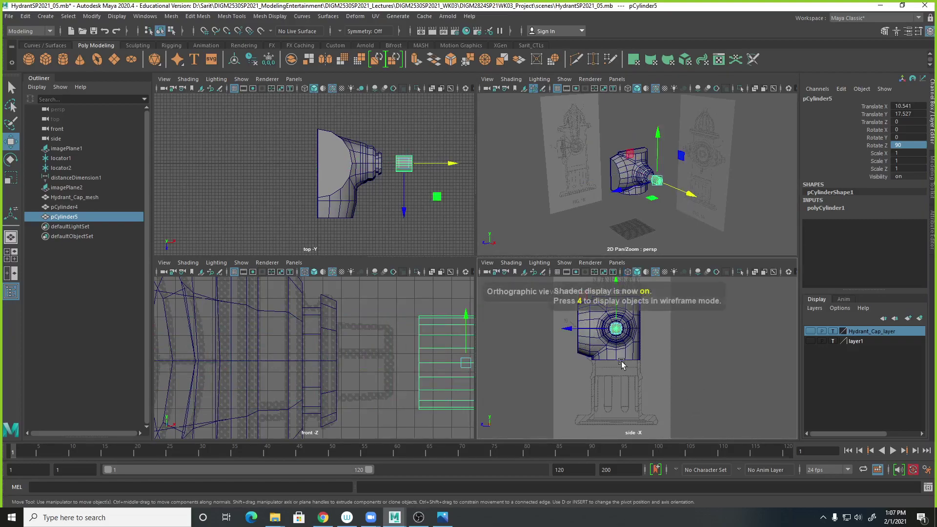
{"action": "key", "text": "space"}
{"action": "middle_click_drag", "start_coordinate": [523, 324], "coordinate": [481, 356], "text": "alt"}
{"action": "right_click_drag", "start_coordinate": [481, 356], "coordinate": [730, 353], "text": "alt"}
{"action": "right_click_drag", "start_coordinate": [506, 318], "coordinate": [521, 297], "text": "alt"}
{"action": "right_click_drag", "start_coordinate": [558, 257], "coordinate": [767, 299], "text": "alt"}
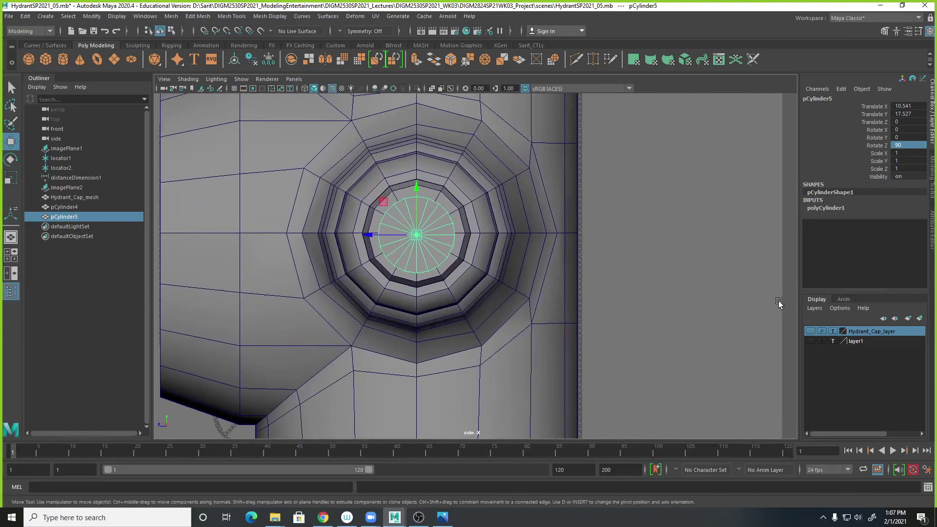
{"action": "left_click", "coordinate": [839, 208]}
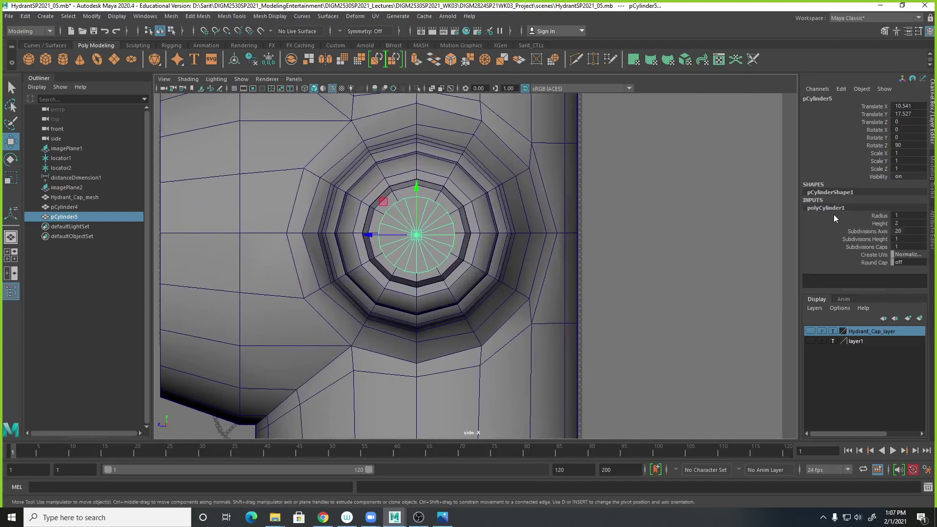
{"action": "double_click", "coordinate": [901, 232]}
{"action": "type", "text": "5"}
{"action": "key", "text": "Return"}
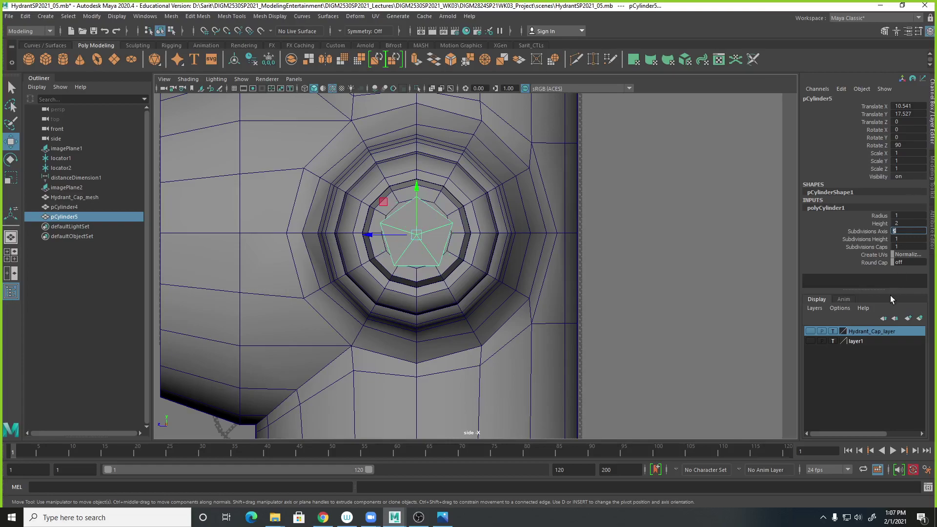
{"action": "scroll", "coordinate": [462, 271], "scroll_direction": "up", "scroll_amount": 3}
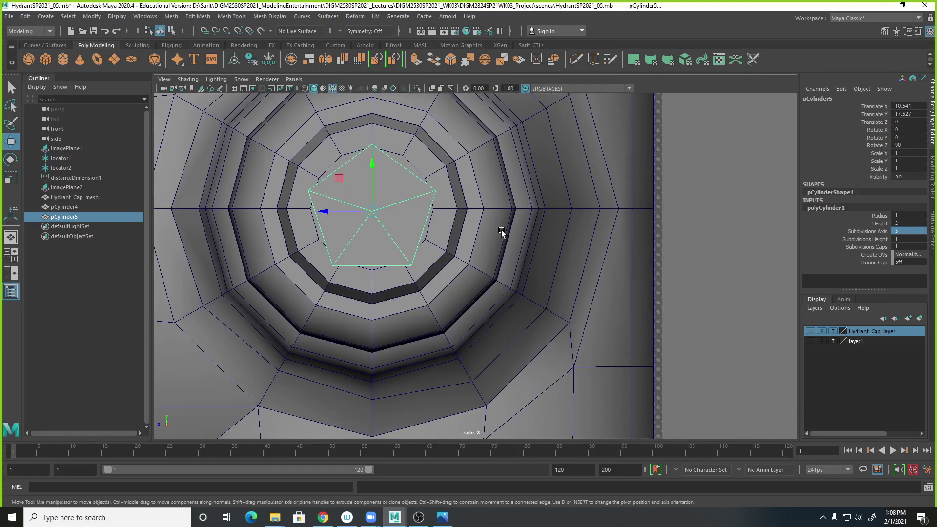
Step: Examine the side outlet's nut and the front cap's nut in the photo Fire Hydrant 005
{"action": "left_click", "coordinate": [443, 517]}
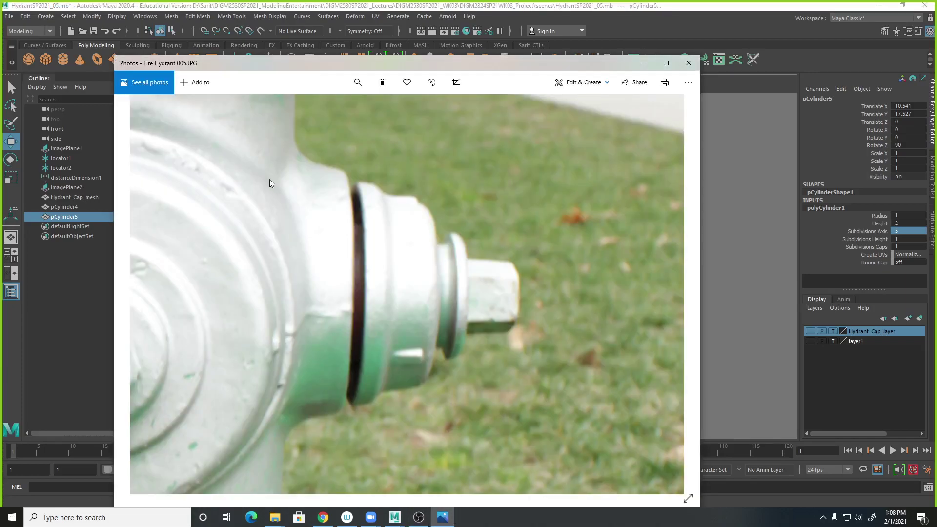
{"action": "left_click_drag", "start_coordinate": [238, 326], "coordinate": [438, 313]}
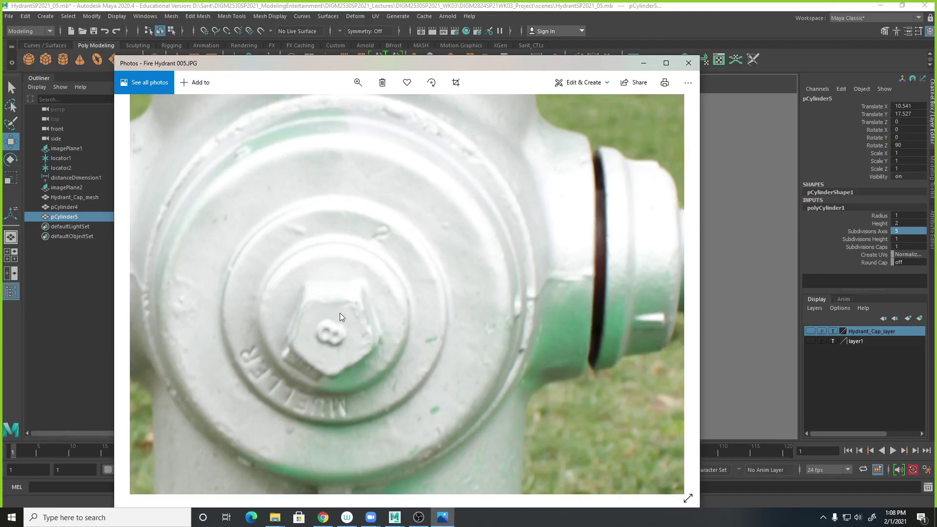
{"action": "left_click", "coordinate": [357, 83]}
{"action": "left_click_drag", "start_coordinate": [335, 108], "coordinate": [313, 107]}
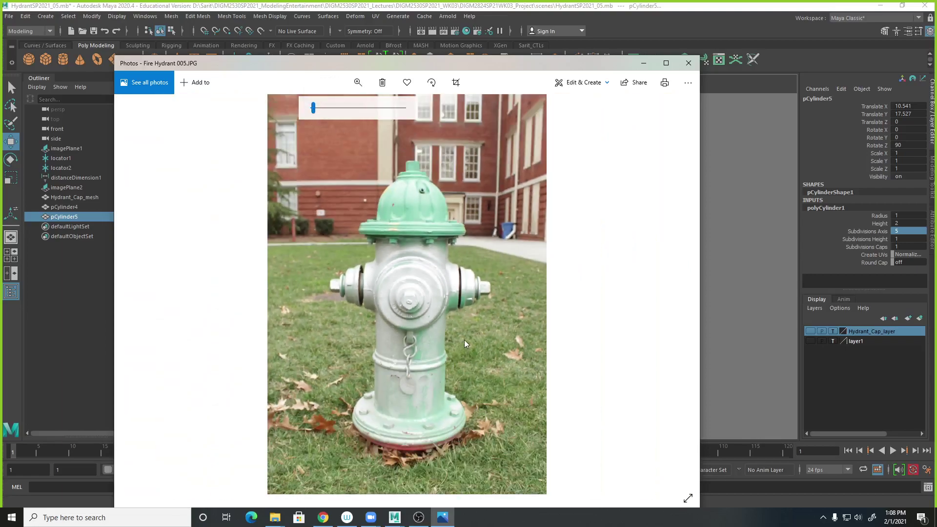
Step: Browse the other hydrant photos for the nut's shape and return to a close-up of the front nut in Fire Hydrant 005
{"action": "scroll", "coordinate": [351, 205], "scroll_direction": "down", "scroll_amount": 2}
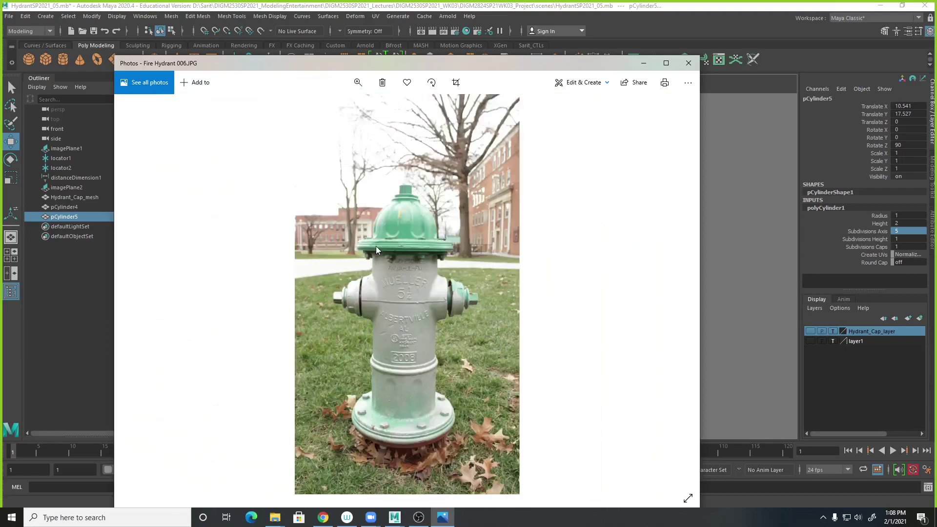
{"action": "scroll", "coordinate": [386, 268], "scroll_direction": "down", "scroll_amount": 1}
{"action": "scroll", "coordinate": [389, 267], "scroll_direction": "down", "scroll_amount": 1}
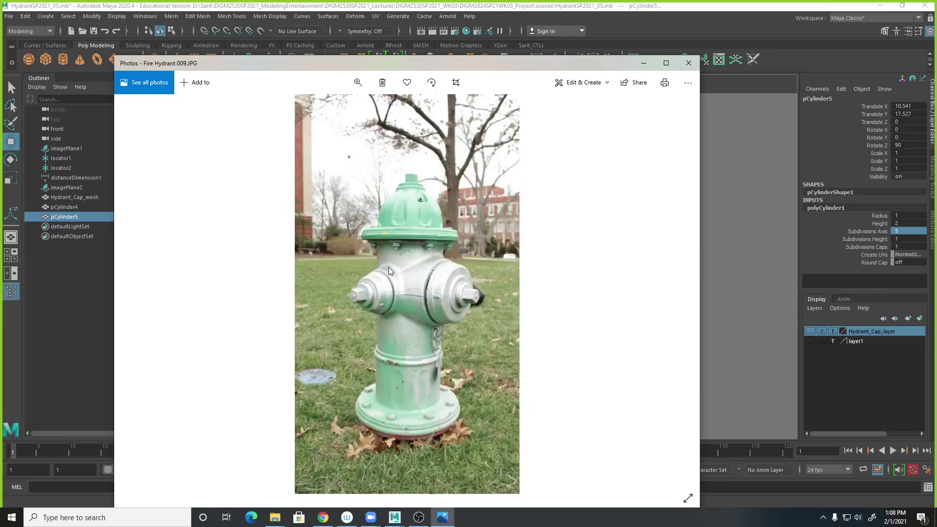
{"action": "scroll", "coordinate": [388, 266], "scroll_direction": "down", "scroll_amount": 1}
{"action": "scroll", "coordinate": [388, 267], "scroll_direction": "down", "scroll_amount": 1}
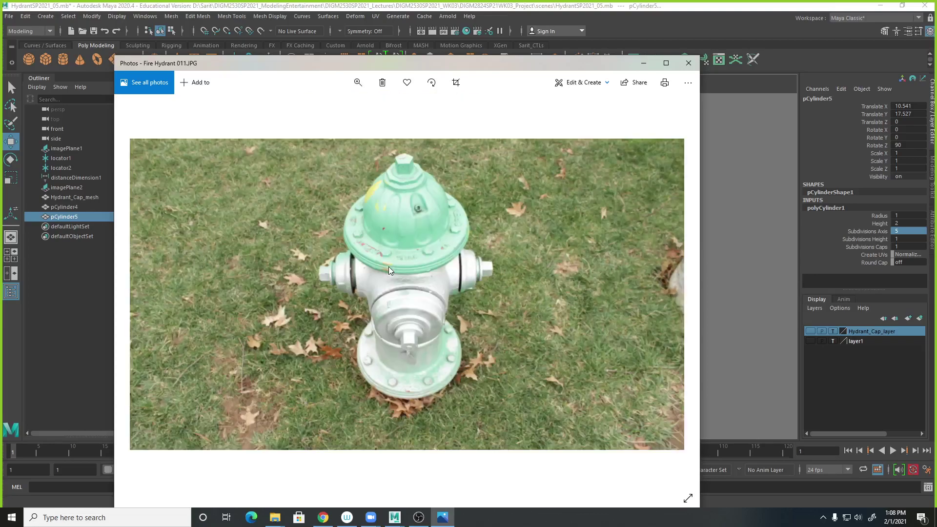
{"action": "scroll", "coordinate": [389, 266], "scroll_direction": "down", "scroll_amount": 1}
{"action": "scroll", "coordinate": [389, 267], "scroll_direction": "down", "scroll_amount": 4}
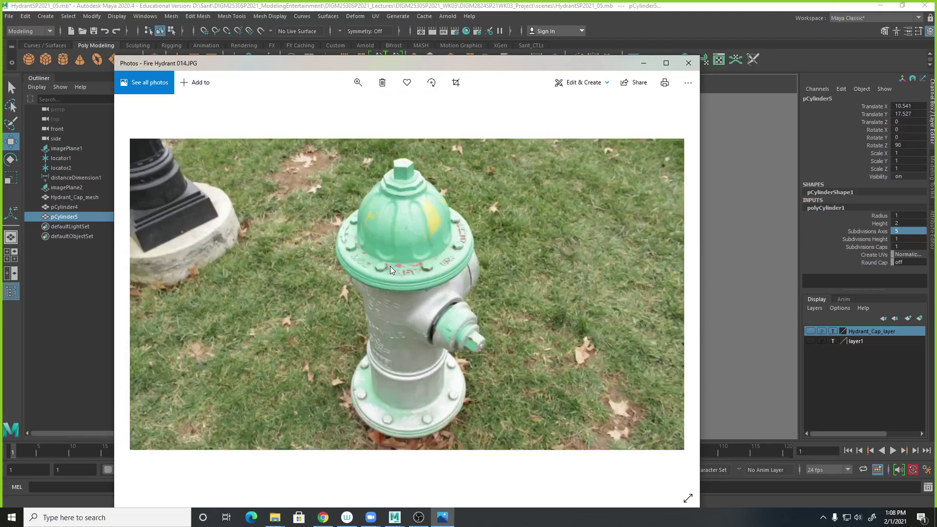
{"action": "scroll", "coordinate": [391, 265], "scroll_direction": "down", "scroll_amount": 4}
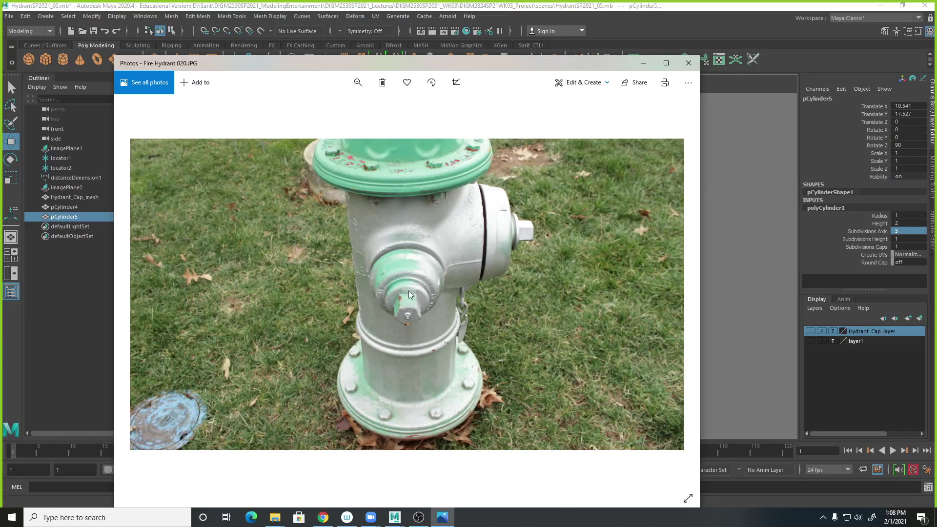
{"action": "scroll", "coordinate": [414, 303], "scroll_direction": "down", "scroll_amount": 3}
{"action": "scroll", "coordinate": [419, 298], "scroll_direction": "up", "scroll_amount": 2}
{"action": "scroll", "coordinate": [428, 313], "scroll_direction": "up", "scroll_amount": 5}
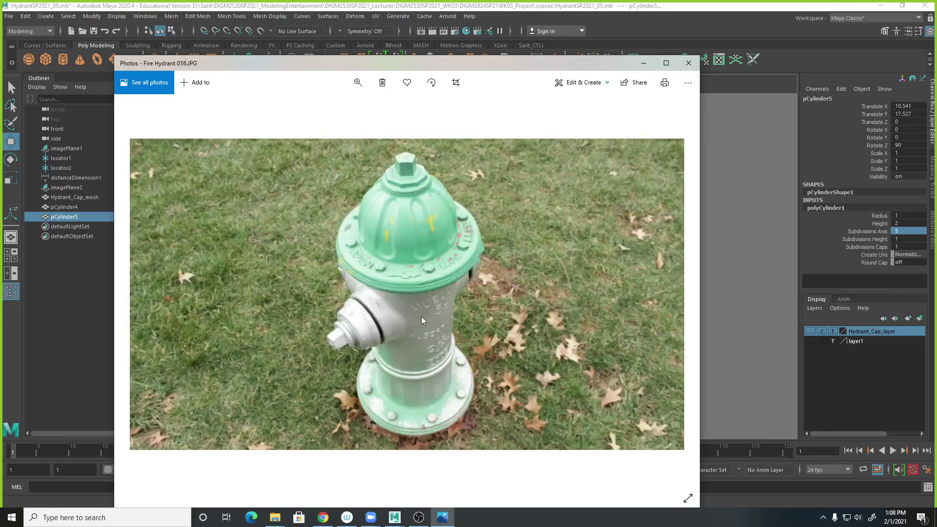
{"action": "scroll", "coordinate": [422, 321], "scroll_direction": "up", "scroll_amount": 5}
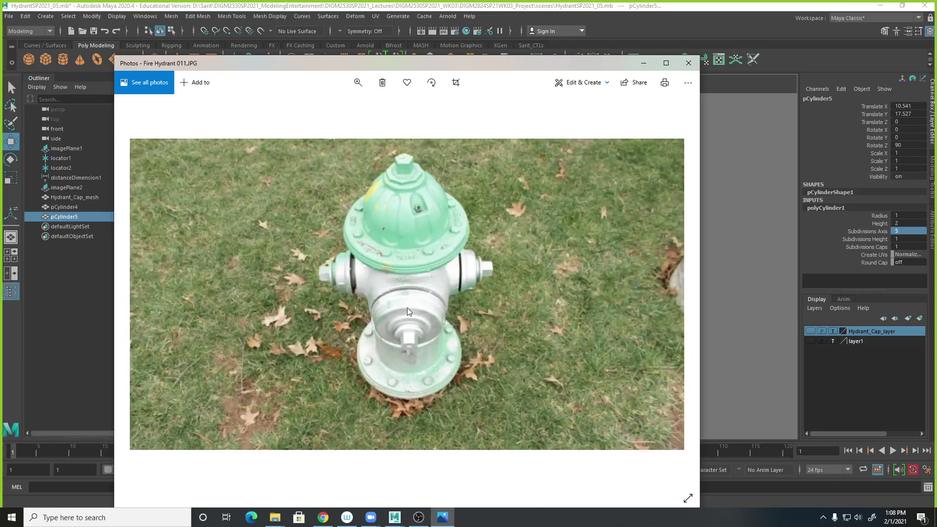
{"action": "scroll", "coordinate": [406, 306], "scroll_direction": "up", "scroll_amount": 4}
{"action": "scroll", "coordinate": [405, 306], "scroll_direction": "up", "scroll_amount": 2}
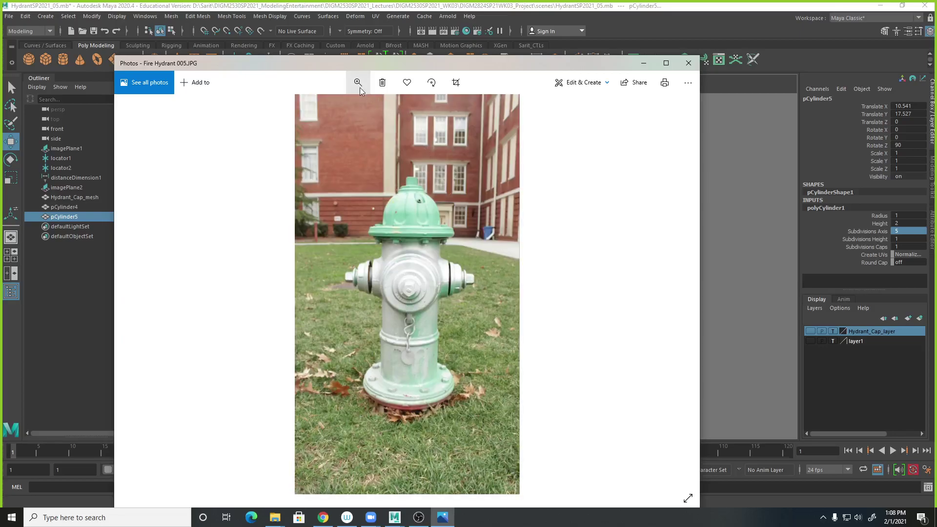
{"action": "left_click", "coordinate": [358, 83]}
{"action": "scroll", "coordinate": [364, 108], "scroll_direction": "up", "scroll_amount": 3}
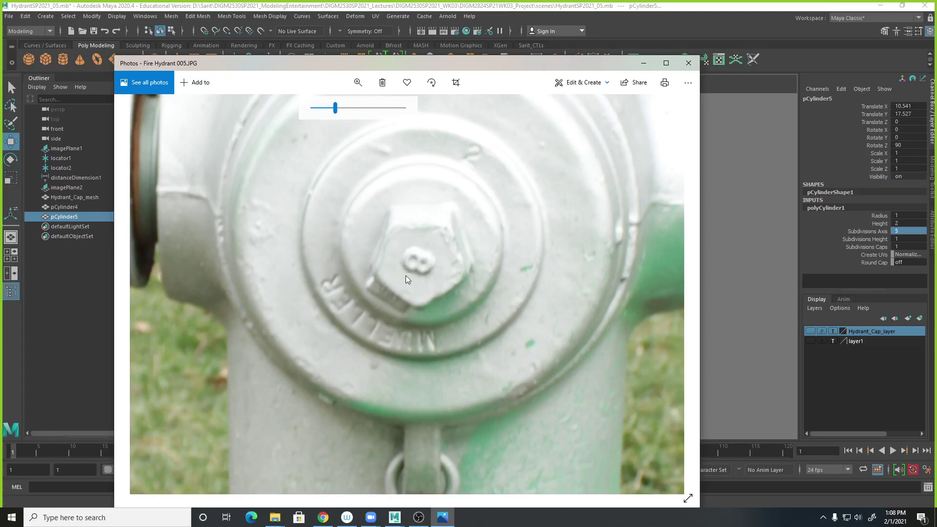
{"action": "left_click", "coordinate": [666, 15]}
Step: Scale the five-sided cylinder uniformly to about 0.853 and move it to about Translate X 8.787, against the outlet's collar
{"action": "scroll", "coordinate": [496, 229], "scroll_direction": "down", "scroll_amount": 3}
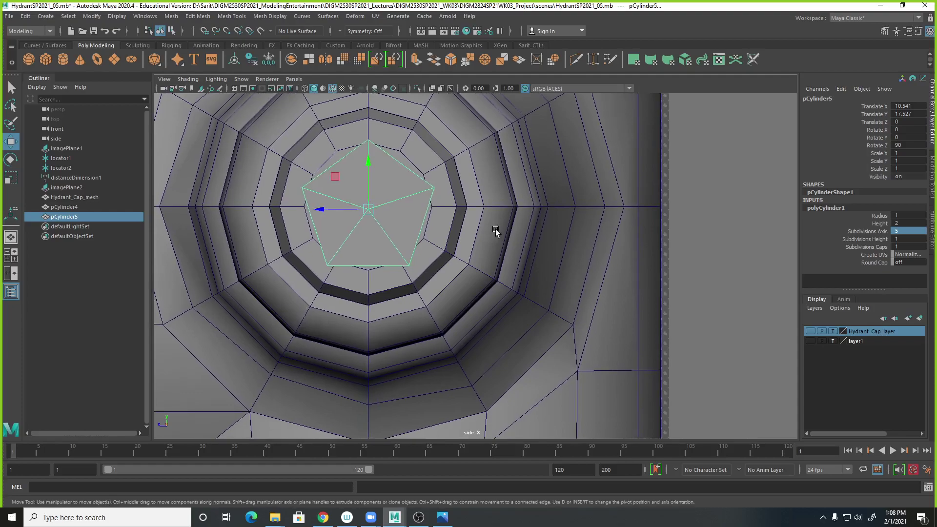
{"action": "key", "text": "space"}
{"action": "left_click_drag", "start_coordinate": [635, 205], "coordinate": [655, 190], "text": "alt"}
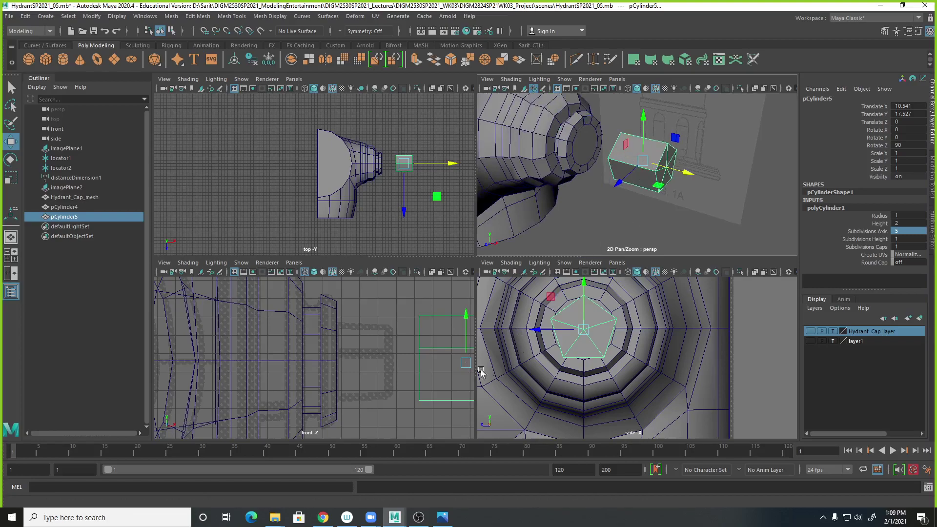
{"action": "middle_click_drag", "start_coordinate": [442, 375], "coordinate": [347, 347], "text": "alt"}
{"action": "key", "text": "r"}
{"action": "left_click_drag", "start_coordinate": [356, 349], "coordinate": [284, 348]}
{"action": "key", "text": "w"}
{"action": "key", "text": "r"}
{"action": "key", "text": "w"}
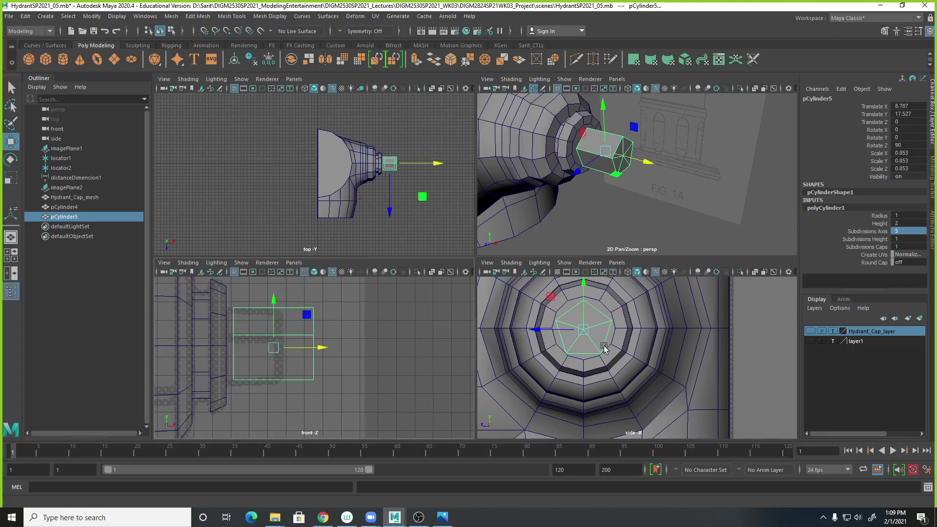
Step: Raise the five-sided cylinder slightly in the side view to Translate Y 17.566, centring it on the outlet's collar
{"action": "key", "text": "space"}
{"action": "scroll", "coordinate": [359, 296], "scroll_direction": "up", "scroll_amount": 3}
{"action": "middle_click_drag", "start_coordinate": [446, 298], "coordinate": [520, 329], "text": "alt"}
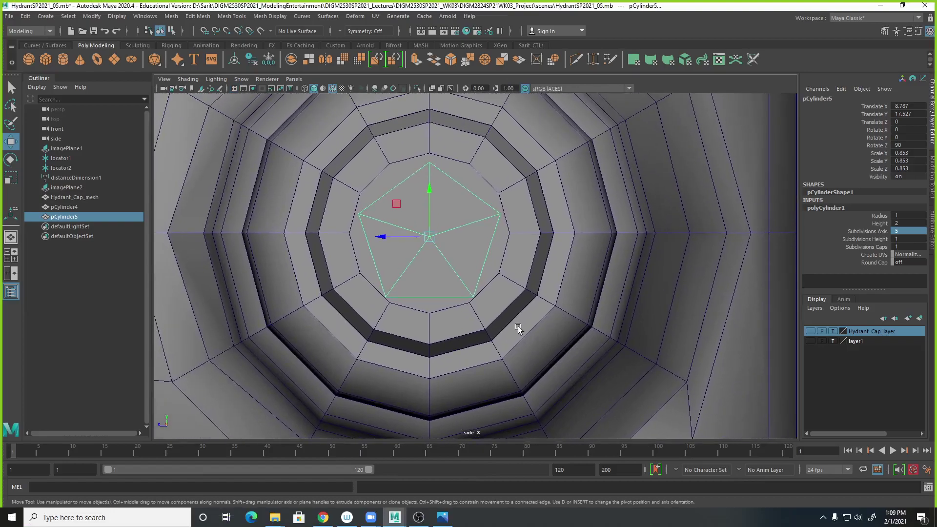
{"action": "left_click_drag", "start_coordinate": [429, 188], "coordinate": [430, 184]}
{"action": "key", "text": "space"}
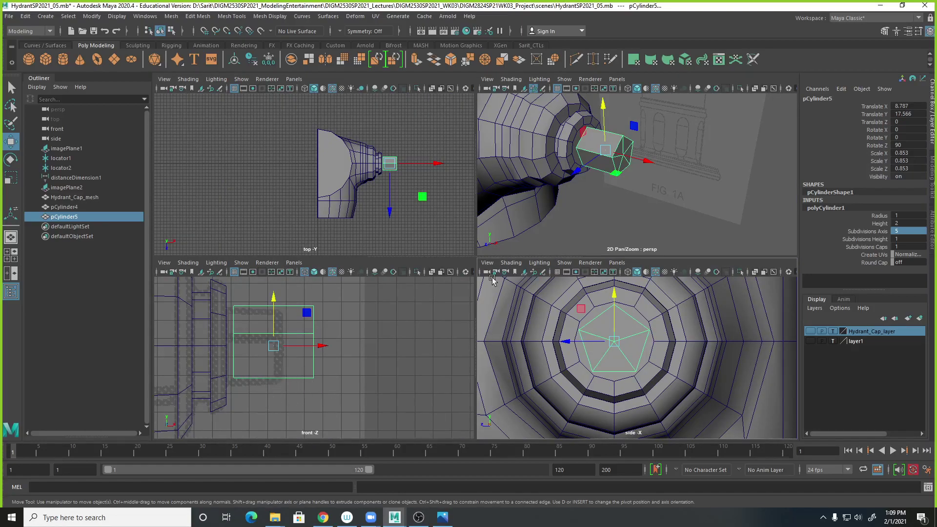
{"action": "key", "text": "space"}
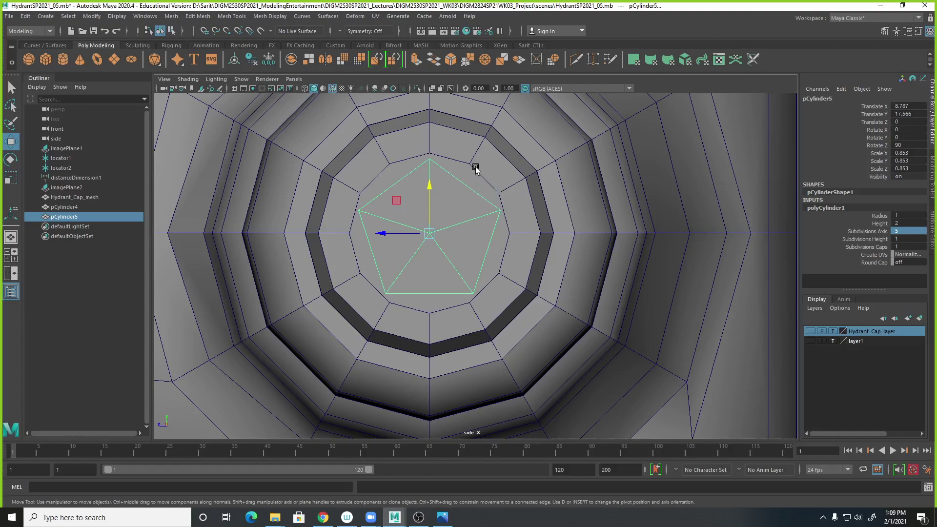
{"action": "key", "text": "space"}
Step: Move the five-sided cylinder away from the collar to Translate X 10.315 and delete its end-cap faces on the collar side
{"action": "key", "text": "space"}
{"action": "left_click_drag", "start_coordinate": [553, 168], "coordinate": [578, 169], "text": "alt"}
{"action": "left_click_drag", "start_coordinate": [488, 209], "coordinate": [609, 268]}
{"action": "right_click_drag", "start_coordinate": [617, 202], "coordinate": [616, 232]}
{"action": "left_click", "coordinate": [601, 211]}
{"action": "key", "text": "q"}
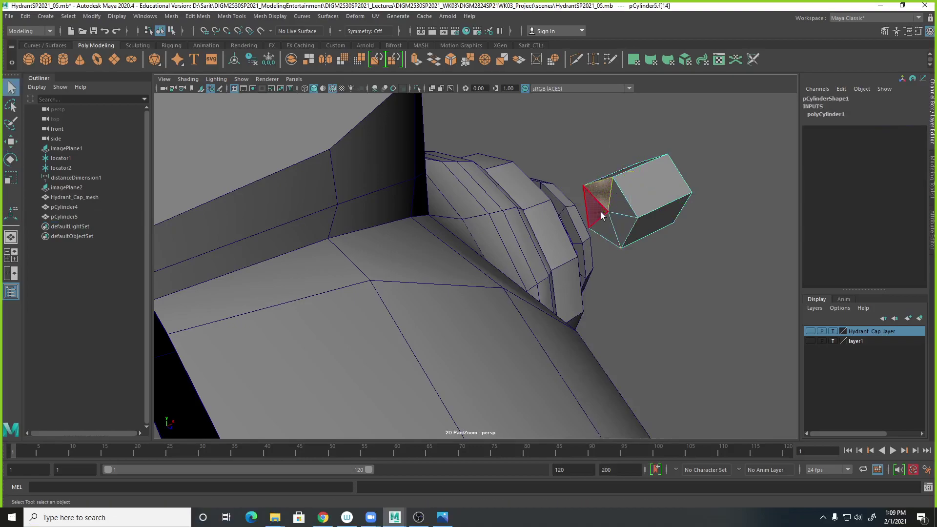
{"action": "left_click", "coordinate": [600, 215], "text": "shift"}
{"action": "left_click", "coordinate": [614, 232], "text": "shift"}
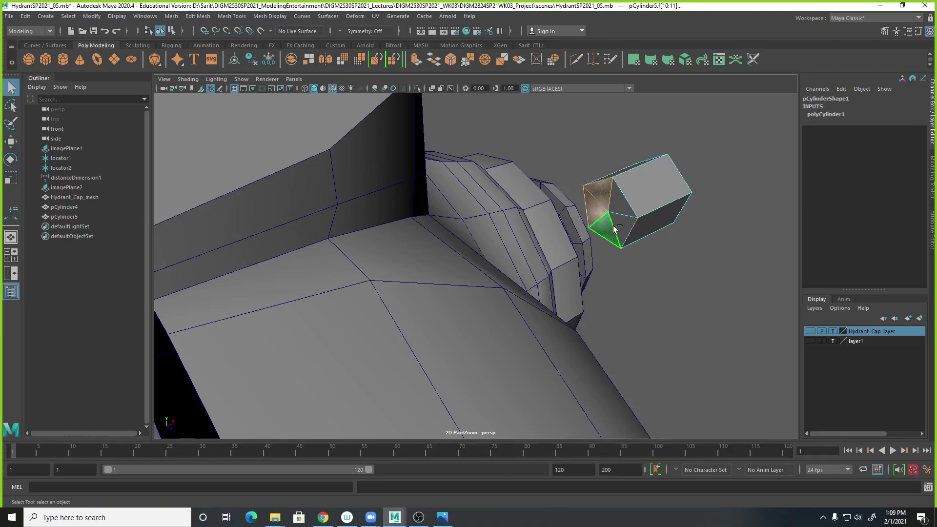
{"action": "left_click", "coordinate": [621, 197], "text": "shift"}
{"action": "left_click", "coordinate": [625, 222], "text": "shift"}
{"action": "left_click", "coordinate": [642, 261]}
Step: Delete the face closing the outer end of the side outlet's collar
{"action": "left_click_drag", "start_coordinate": [642, 262], "coordinate": [373, 215], "text": "alt"}
{"action": "left_click", "coordinate": [372, 216]}
{"action": "right_click_drag", "start_coordinate": [367, 224], "coordinate": [360, 248]}
{"action": "left_click", "coordinate": [360, 230]}
{"action": "key", "text": "Delete"}
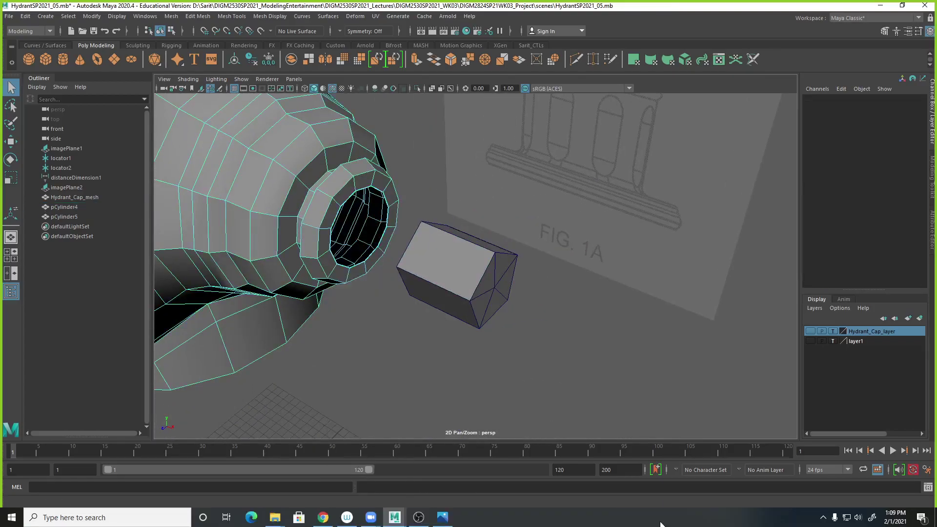
Step: Delete the five edges radiating from the centre of the five-sided cylinder's outer cap, leaving a single pentagonal face
{"action": "left_click_drag", "start_coordinate": [596, 358], "coordinate": [543, 335], "text": "alt"}
{"action": "left_click", "coordinate": [449, 209]}
{"action": "right_click_drag", "start_coordinate": [449, 209], "coordinate": [502, 208]}
{"action": "left_click_drag", "start_coordinate": [502, 208], "coordinate": [468, 291], "text": "alt"}
{"action": "scroll", "coordinate": [626, 311], "scroll_direction": "up", "scroll_amount": 5}
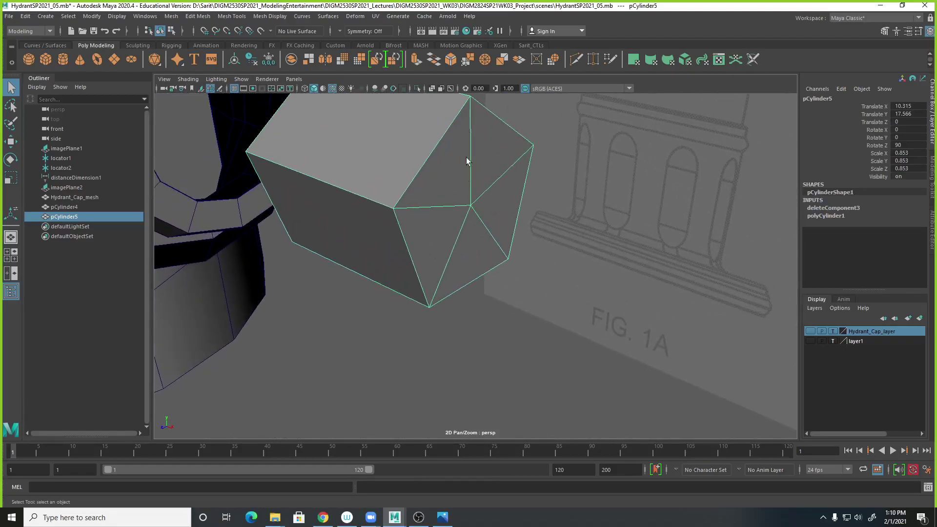
{"action": "right_click_drag", "start_coordinate": [471, 202], "coordinate": [470, 170]}
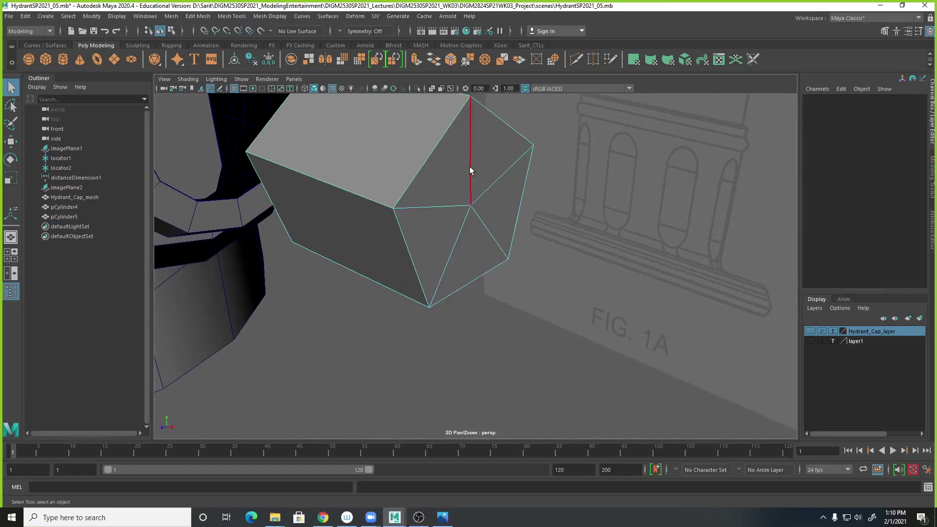
{"action": "left_click", "coordinate": [470, 166]}
{"action": "left_click", "coordinate": [460, 205], "text": "shift"}
{"action": "left_click", "coordinate": [470, 221], "text": "shift"}
{"action": "left_click", "coordinate": [478, 215], "text": "shift"}
{"action": "left_click", "coordinate": [487, 193], "text": "shift"}
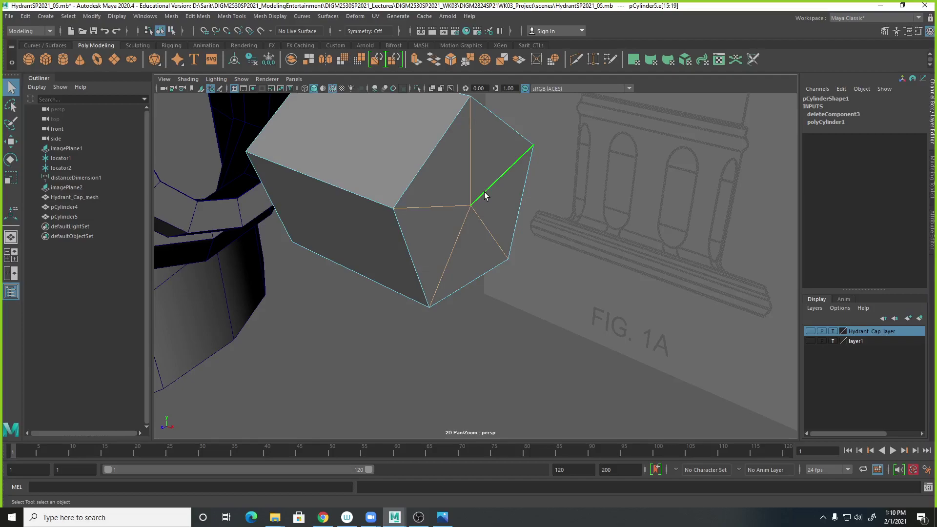
{"action": "right_click_drag", "start_coordinate": [486, 195], "coordinate": [444, 208], "text": "shift"}
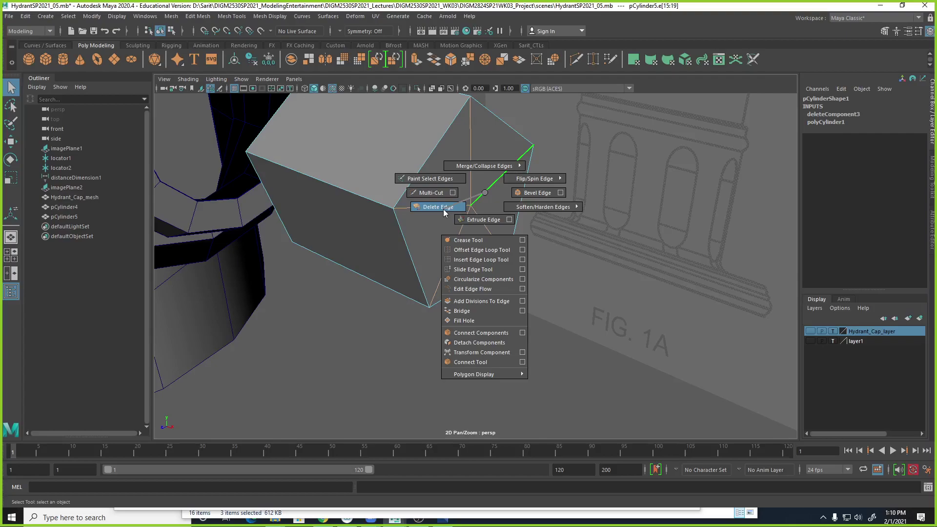
{"action": "left_click", "coordinate": [443, 209]}
Step: Inspect the nut from its outer end and save the scene
{"action": "left_click_drag", "start_coordinate": [534, 356], "coordinate": [523, 322], "text": "alt"}
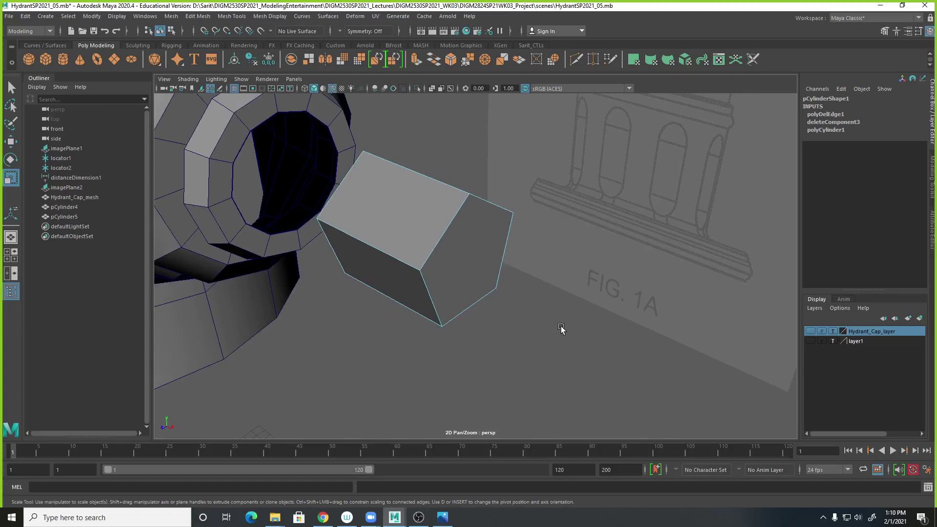
{"action": "left_click_drag", "start_coordinate": [652, 310], "coordinate": [503, 300], "text": "alt"}
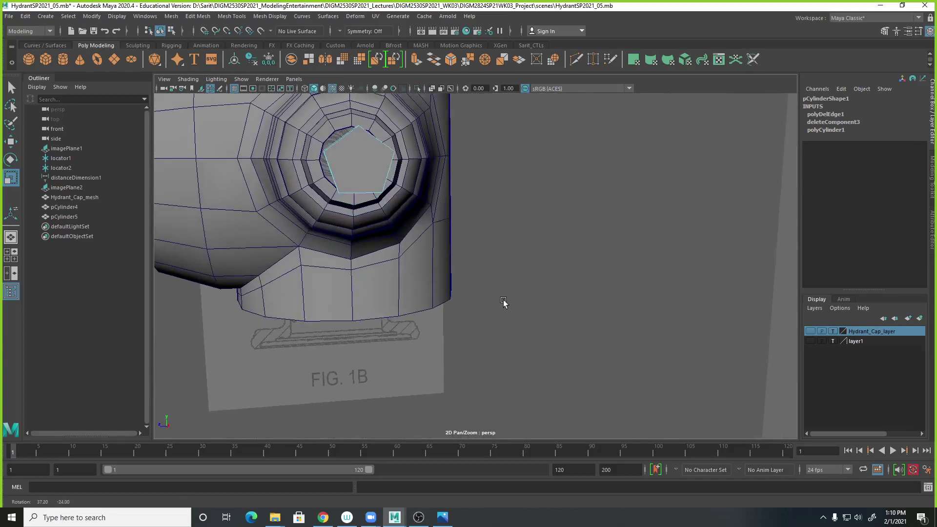
{"action": "key", "text": "ctrl+s"}
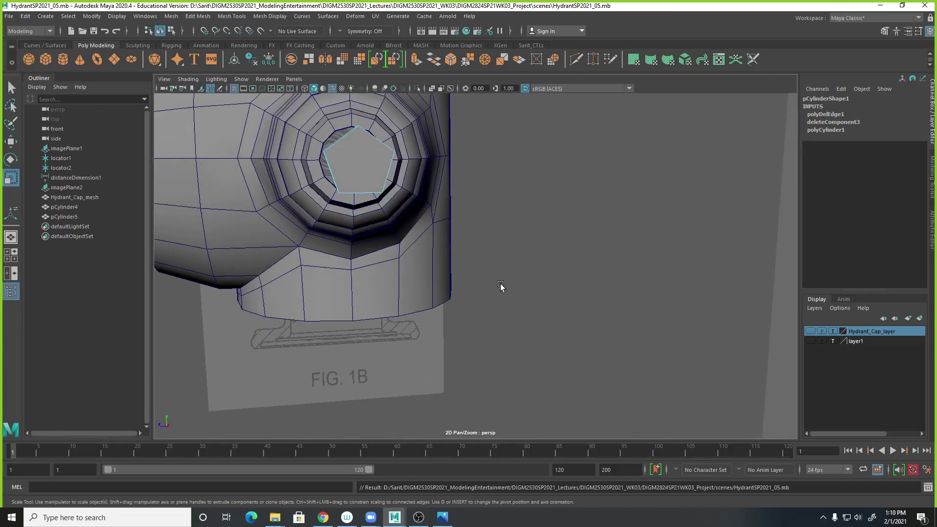
Step: Check the raised emblem on the nut in the photo Fire Hydrant 005 and create a polygon torus at the origin
{"action": "left_click", "coordinate": [443, 518]}
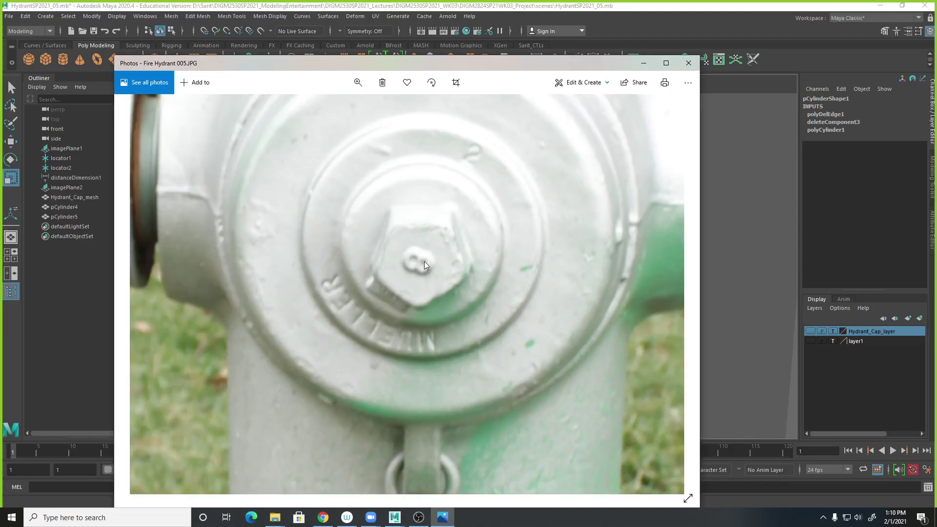
{"action": "left_click", "coordinate": [644, 64]}
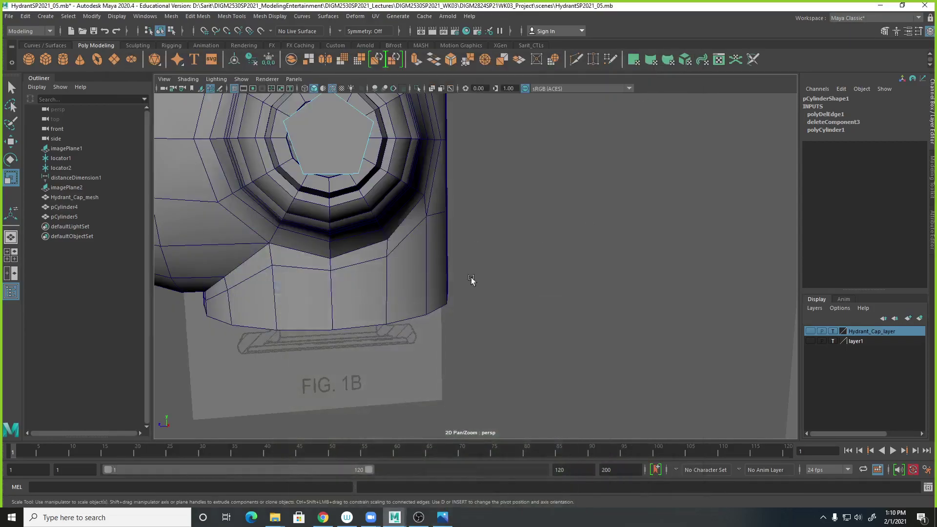
{"action": "left_click", "coordinate": [96, 59]}
{"action": "scroll", "coordinate": [559, 314], "scroll_direction": "down", "scroll_amount": 3}
{"action": "left_click_drag", "start_coordinate": [558, 314], "coordinate": [415, 322], "text": "alt"}
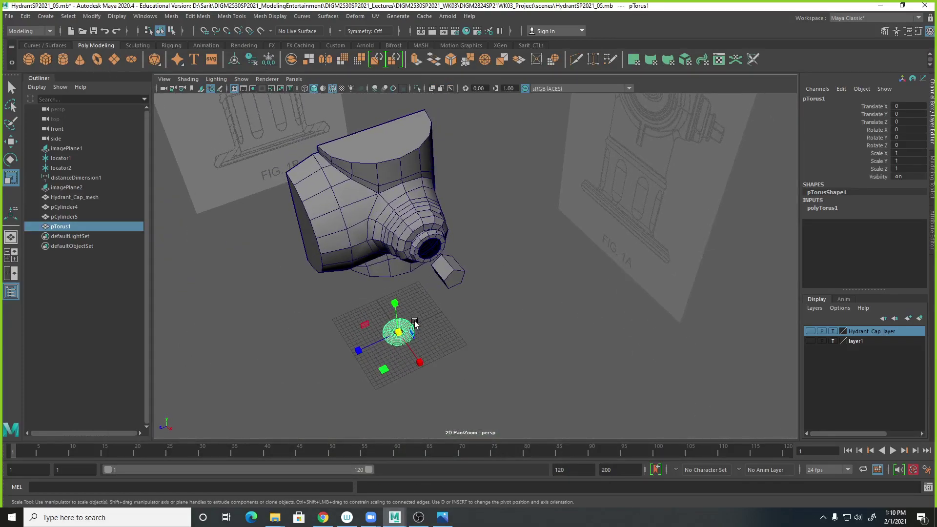
{"action": "key", "text": "f"}
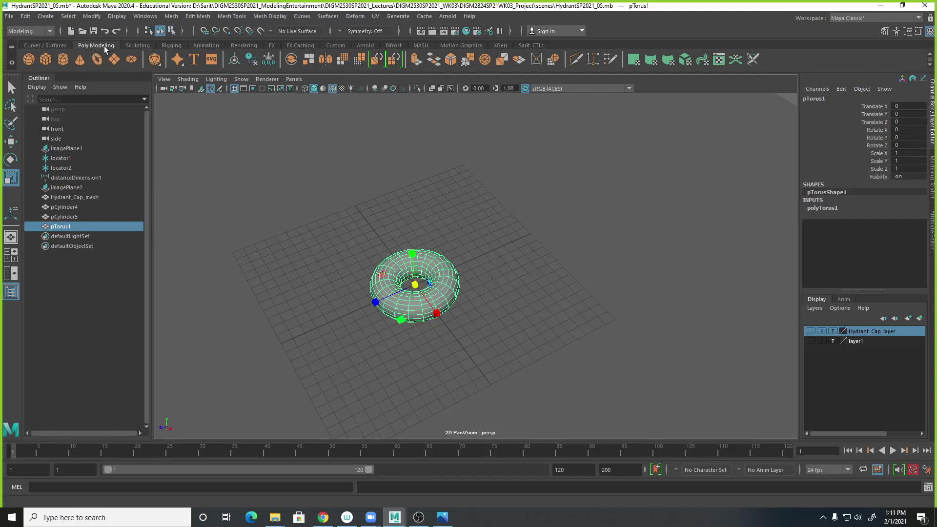
{"action": "left_click", "coordinate": [71, 17]}
{"action": "left_click", "coordinate": [68, 16]}
{"action": "left_click", "coordinate": [46, 16]}
{"action": "mouse_move", "coordinate": [59, 51]}
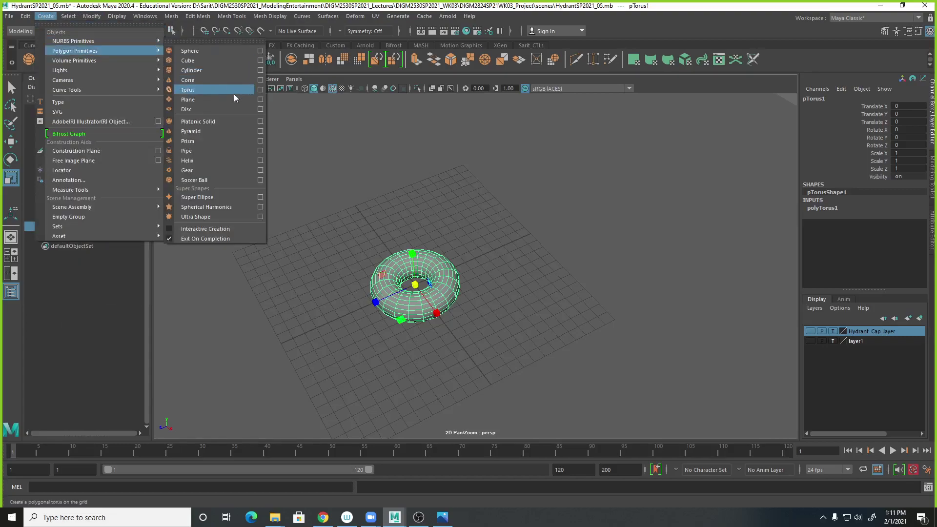
{"action": "left_click", "coordinate": [692, 326]}
{"action": "scroll", "coordinate": [498, 298], "scroll_direction": "up", "scroll_amount": 3}
Step: Examine a close-up of the raised figure-eight emblem on the front nut in the photo Fire Hydrant 005
{"action": "left_click", "coordinate": [443, 517]}
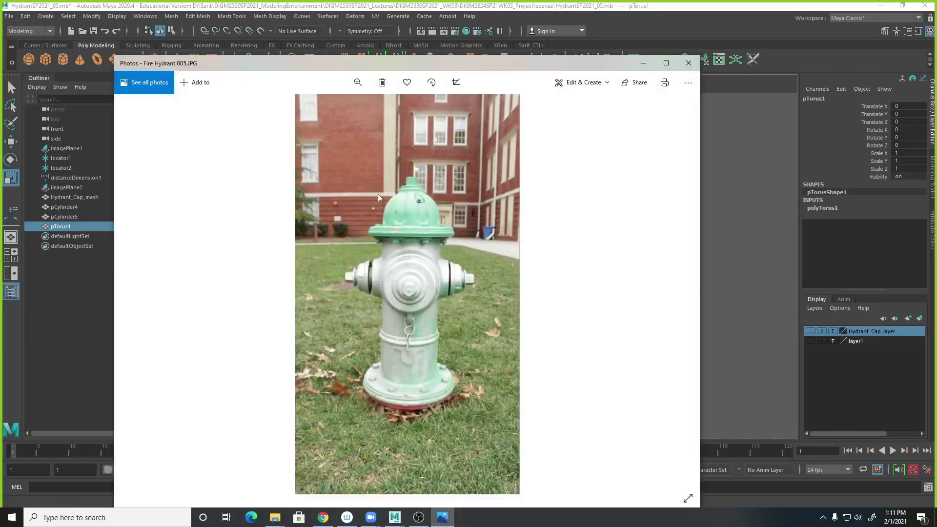
{"action": "left_click", "coordinate": [358, 83]}
{"action": "left_click_drag", "start_coordinate": [313, 111], "coordinate": [347, 109]}
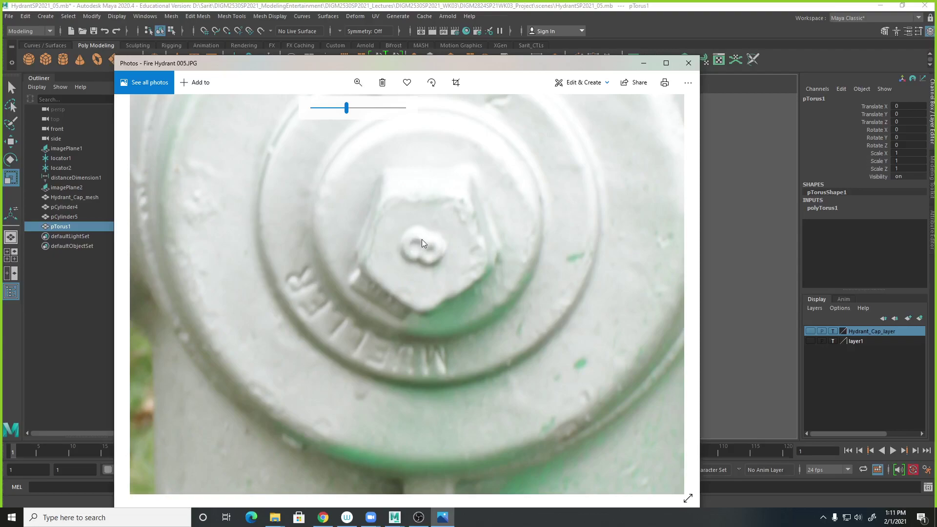
{"action": "left_click", "coordinate": [720, 14]}
Step: Set the torus's Subdivisions Axis to 6
{"action": "right_click_drag", "start_coordinate": [415, 338], "coordinate": [599, 323], "text": "alt"}
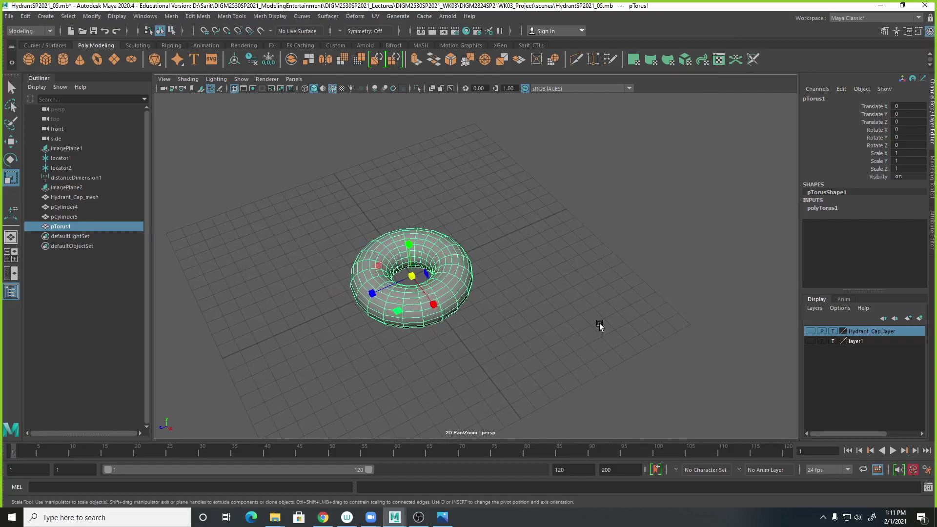
{"action": "left_click", "coordinate": [823, 208]}
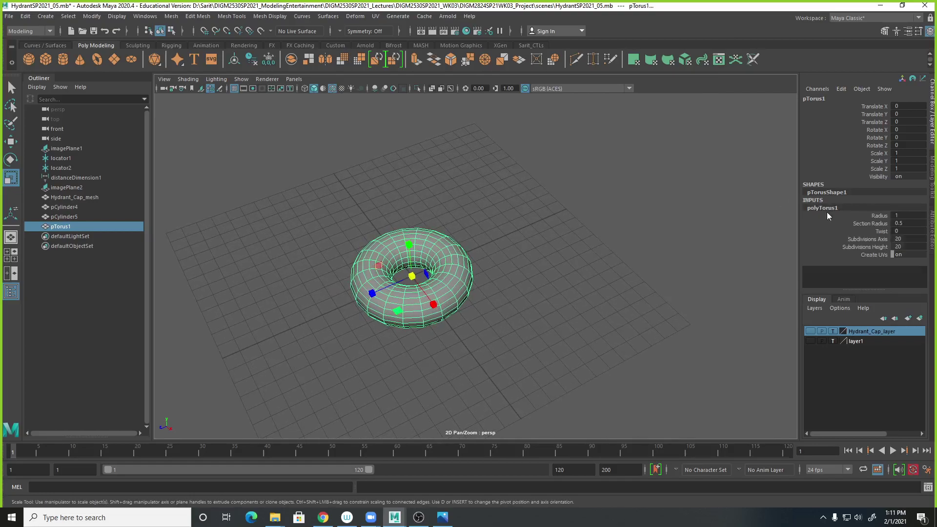
{"action": "left_click", "coordinate": [883, 239]}
{"action": "middle_click_drag", "start_coordinate": [491, 300], "coordinate": [438, 299]}
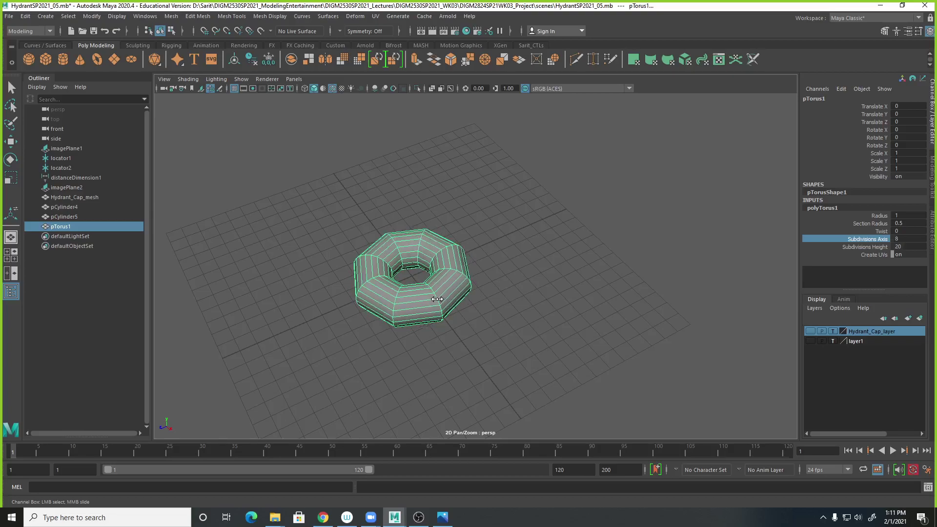
{"action": "left_click_drag", "start_coordinate": [435, 298], "coordinate": [486, 271], "text": "alt"}
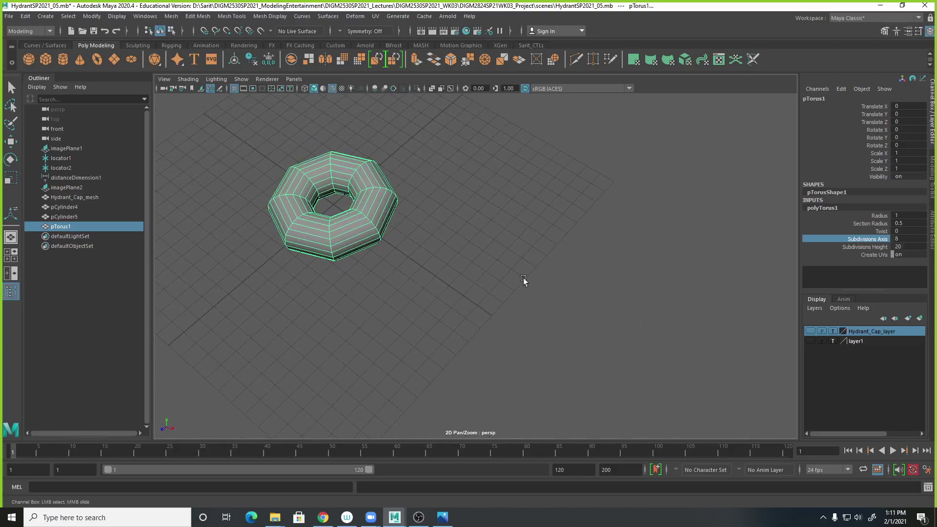
{"action": "double_click", "coordinate": [901, 239]}
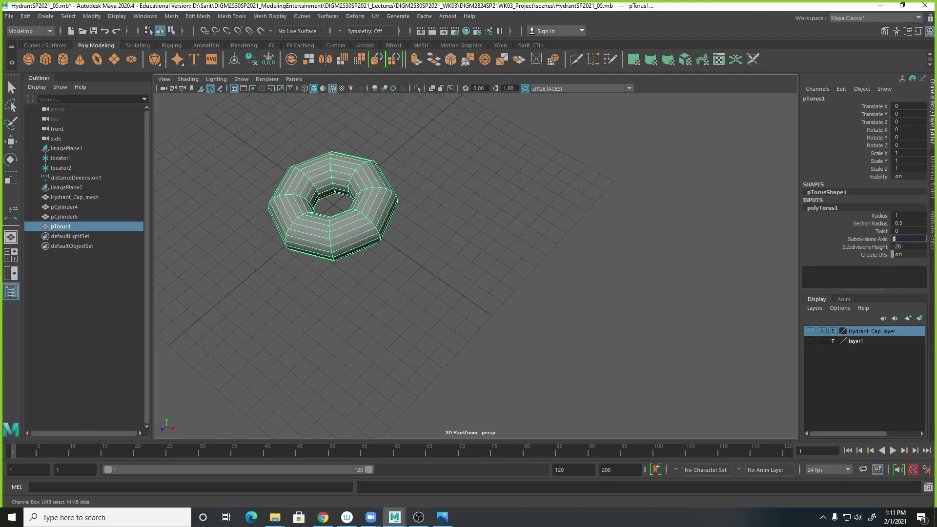
{"action": "type", "text": "6"}
{"action": "key", "text": "Return"}
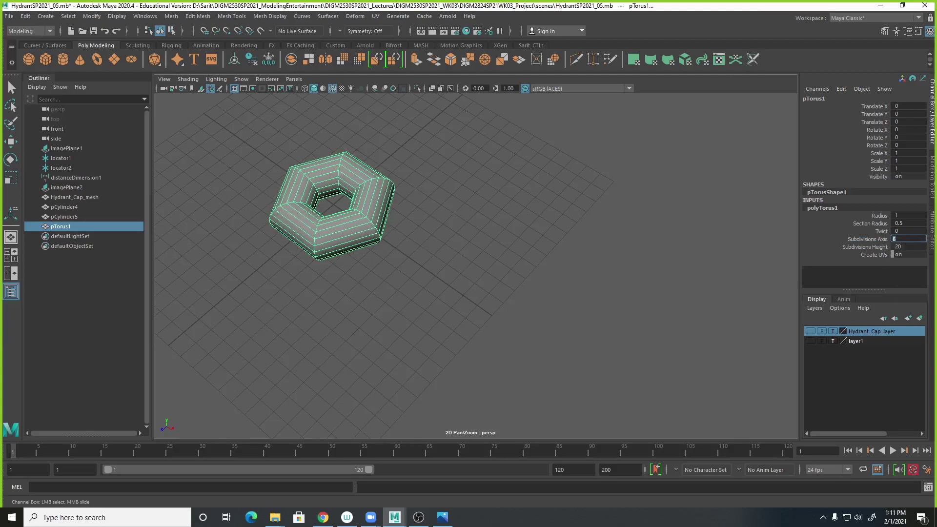
Step: Isolate the torus in the top view so the hydrant body does not cover it
{"action": "left_click_drag", "start_coordinate": [465, 283], "coordinate": [334, 263], "text": "alt"}
{"action": "key", "text": "space"}
{"action": "key", "text": "space"}
{"action": "scroll", "coordinate": [642, 300], "scroll_direction": "up", "scroll_amount": 2}
{"action": "scroll", "coordinate": [520, 287], "scroll_direction": "up", "scroll_amount": 1}
{"action": "scroll", "coordinate": [469, 308], "scroll_direction": "up", "scroll_amount": 2}
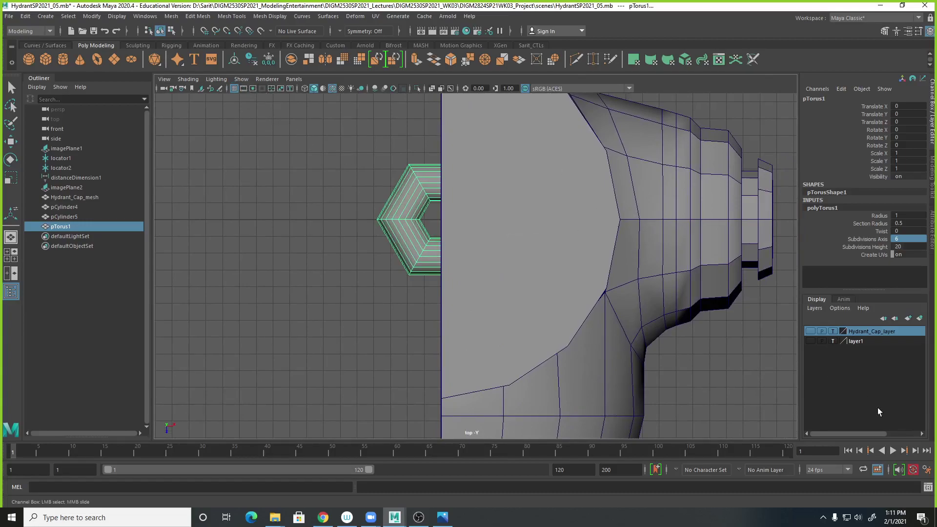
{"action": "scroll", "coordinate": [671, 280], "scroll_direction": "down", "scroll_amount": 3}
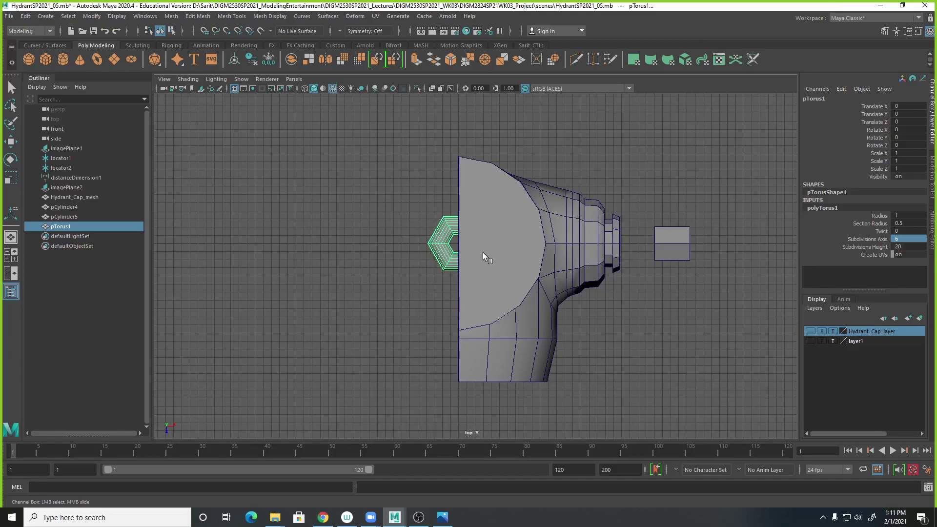
{"action": "key", "text": "r"}
{"action": "left_click", "coordinate": [508, 236]}
{"action": "left_click", "coordinate": [440, 259]}
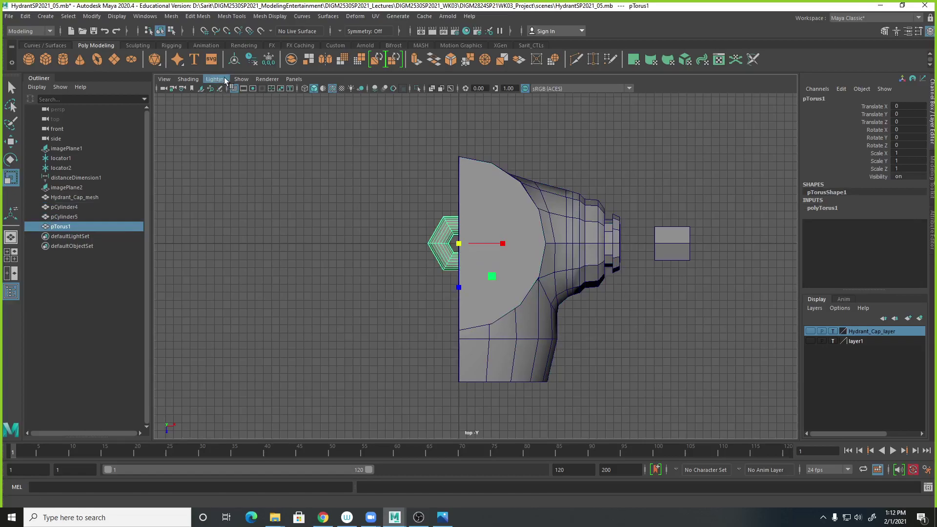
{"action": "left_click", "coordinate": [241, 79]}
{"action": "mouse_move", "coordinate": [243, 97]}
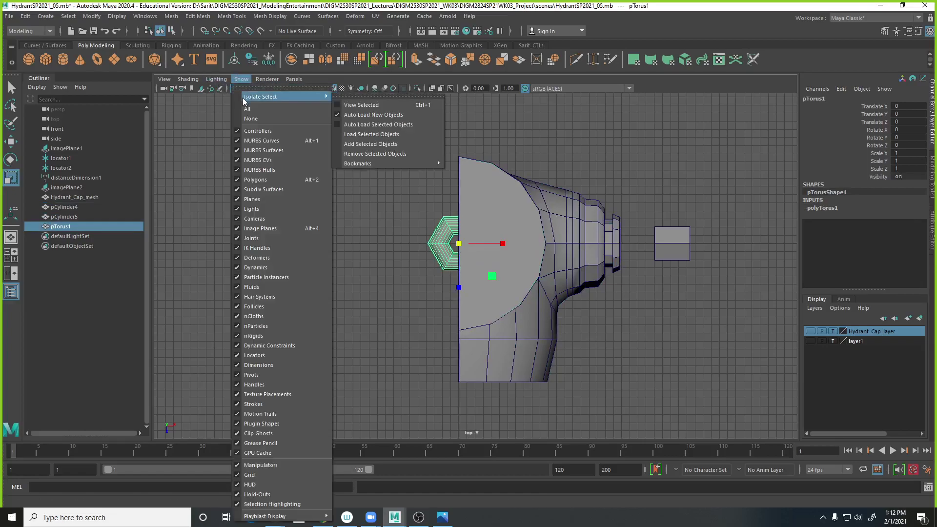
{"action": "left_click", "coordinate": [401, 104]}
{"action": "scroll", "coordinate": [601, 339], "scroll_direction": "up", "scroll_amount": 1}
{"action": "scroll", "coordinate": [601, 338], "scroll_direction": "up", "scroll_amount": 2}
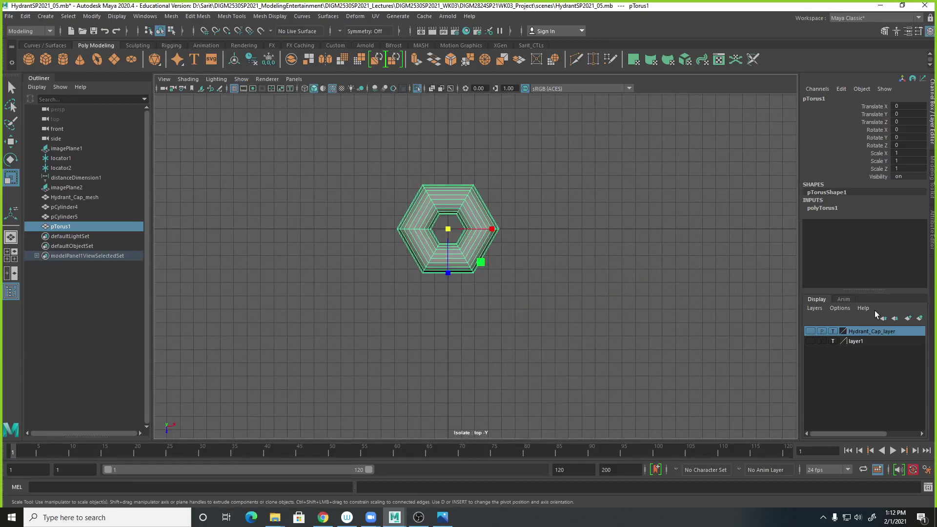
Step: Compare the six-sided torus with the raised emblem on the nut in the photo Fire Hydrant 005 and reselect the torus
{"action": "left_click", "coordinate": [825, 209]}
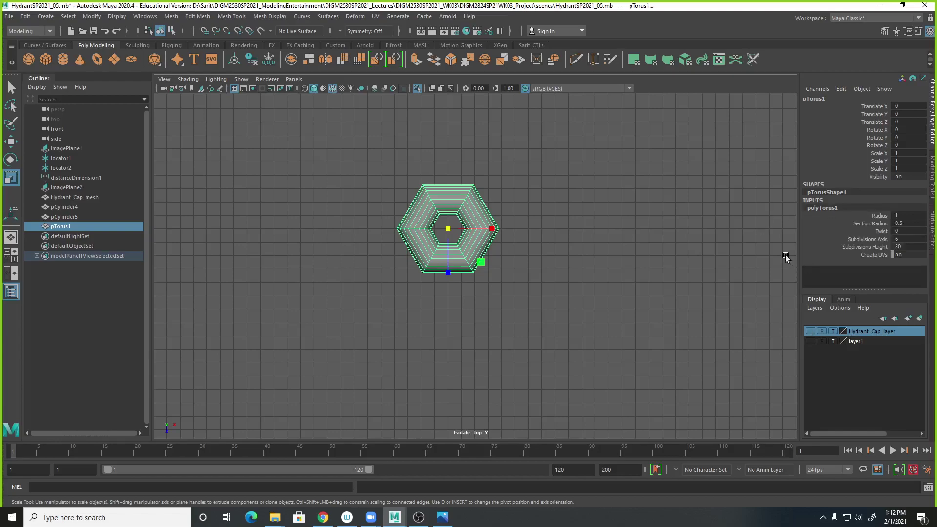
{"action": "left_click", "coordinate": [447, 303]}
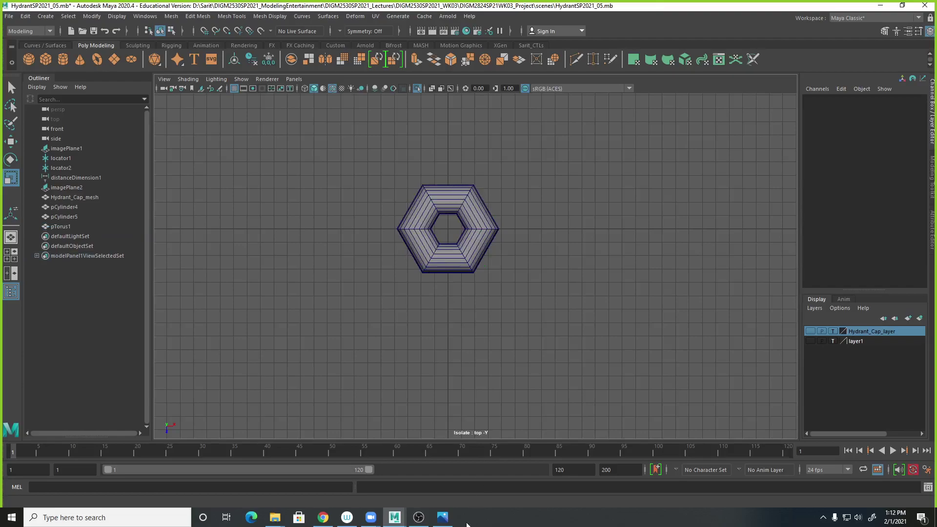
{"action": "left_click", "coordinate": [443, 518]}
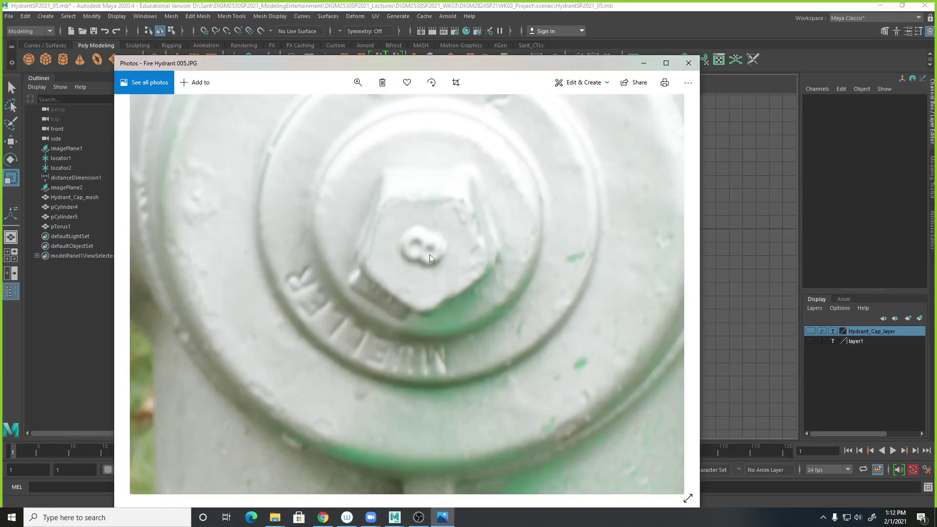
{"action": "left_click", "coordinate": [663, 4]}
{"action": "left_click", "coordinate": [478, 229]}
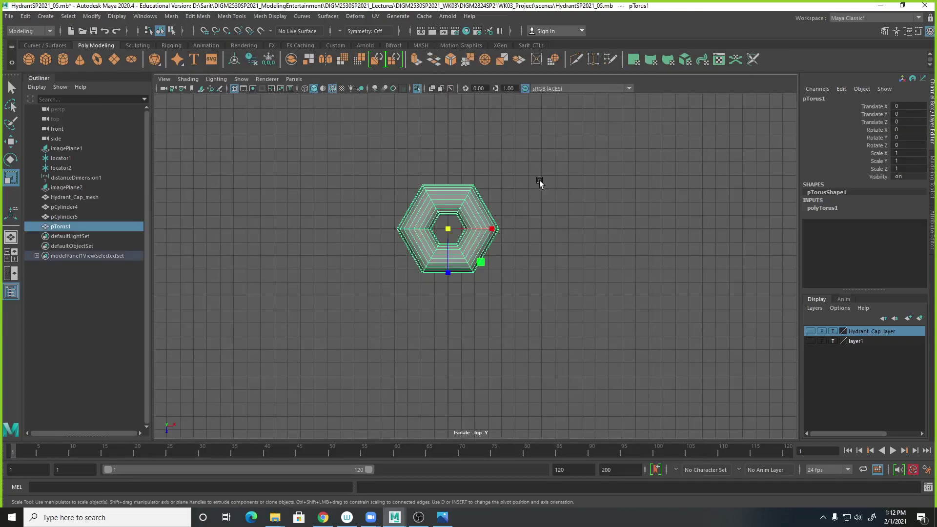
Step: Set the torus's Subdivisions Height to 6, checking the shape in the perspective view
{"action": "left_click", "coordinate": [830, 210]}
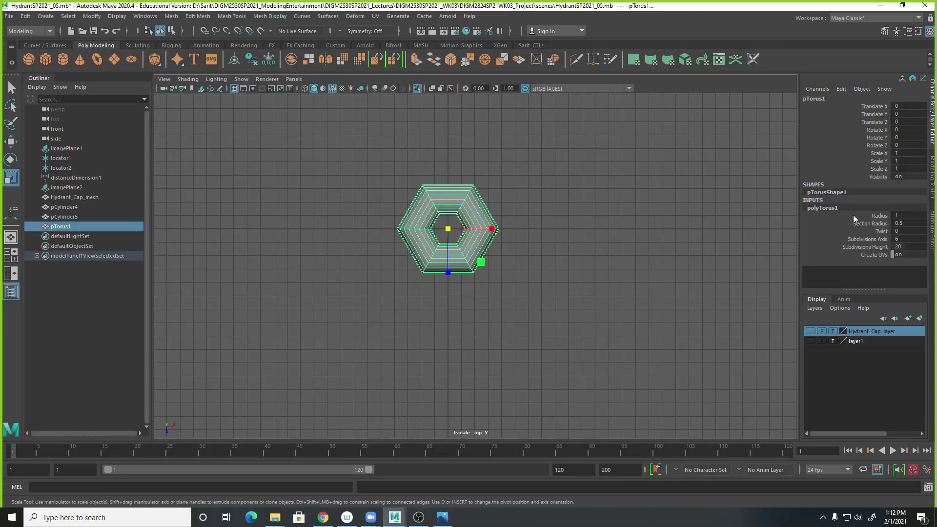
{"action": "left_click", "coordinate": [867, 246]}
{"action": "middle_click_drag", "start_coordinate": [649, 249], "coordinate": [585, 247]}
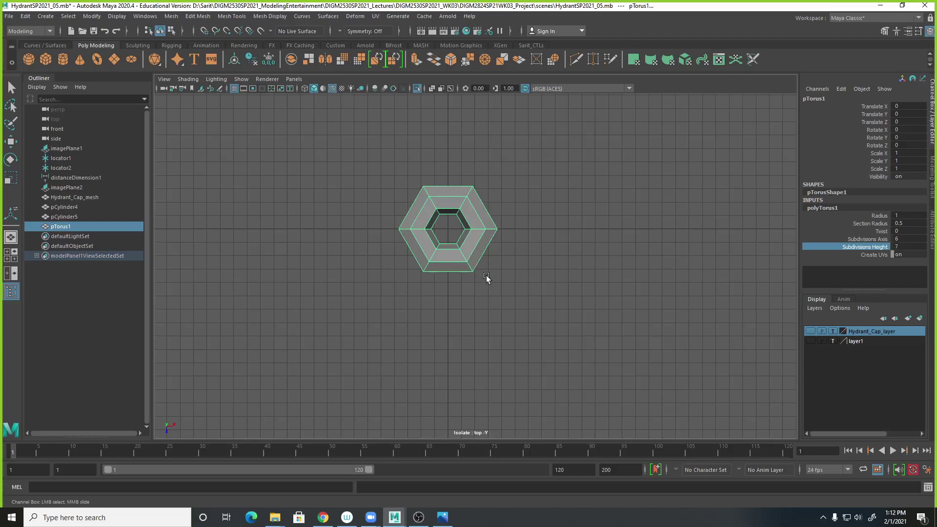
{"action": "key", "text": "space"}
{"action": "key", "text": "space"}
{"action": "key", "text": "backslash"}
{"action": "middle_click_drag", "start_coordinate": [575, 215], "coordinate": [595, 172]}
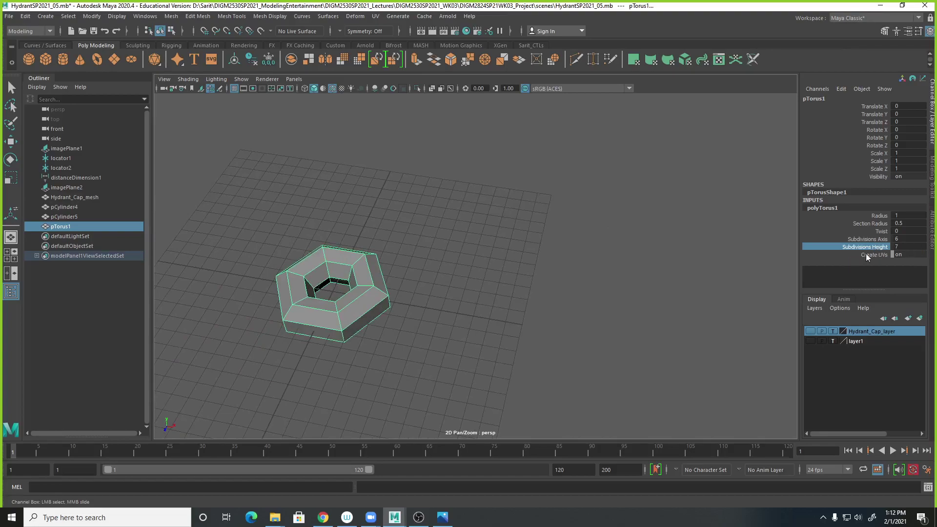
{"action": "middle_click_drag", "start_coordinate": [691, 266], "coordinate": [693, 266]}
{"action": "middle_click_drag", "start_coordinate": [555, 292], "coordinate": [588, 199]}
{"action": "middle_click_drag", "start_coordinate": [433, 345], "coordinate": [565, 90]}
{"action": "right_click_drag", "start_coordinate": [565, 90], "coordinate": [703, 279]}
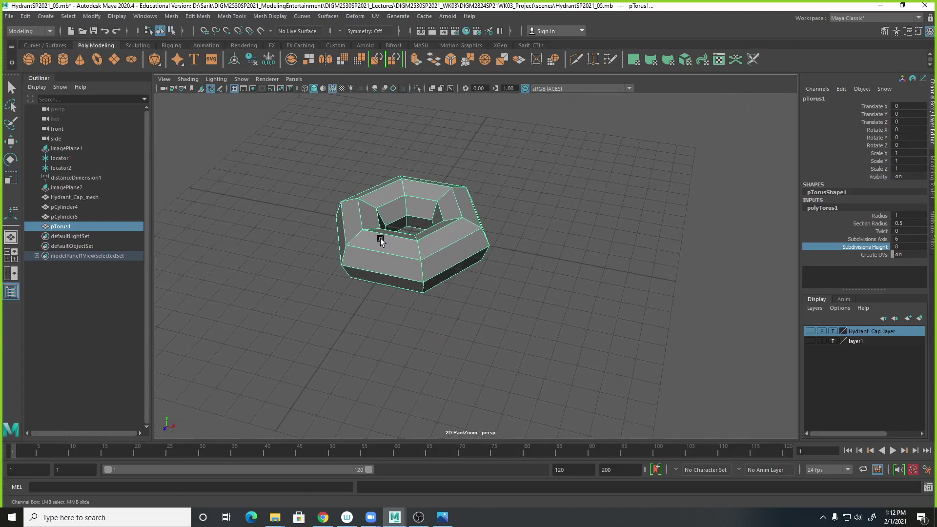
{"action": "middle_click_drag", "start_coordinate": [742, 257], "coordinate": [734, 254]}
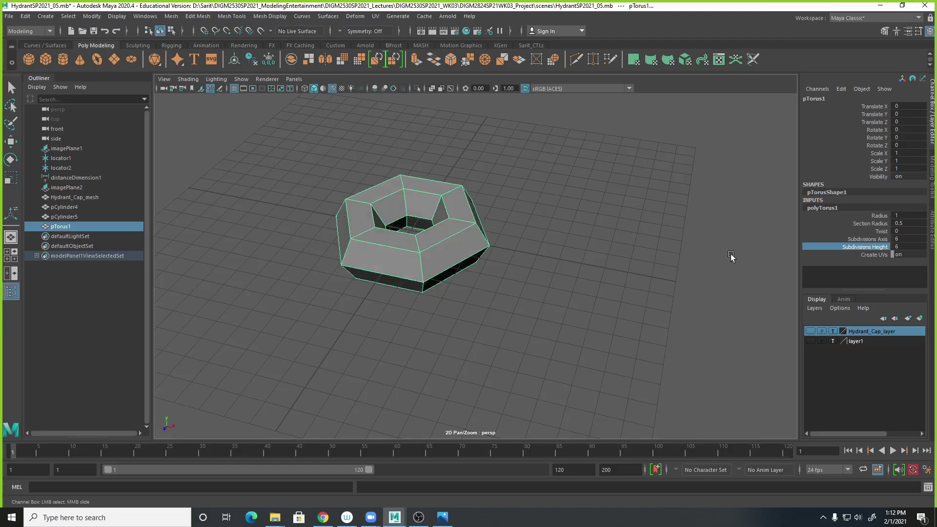
Step: Select the ring of faces on top of the torus and examine the form from a low angle
{"action": "middle_click_drag", "start_coordinate": [586, 258], "coordinate": [565, 253], "text": "alt"}
{"action": "right_click_drag", "start_coordinate": [475, 168], "coordinate": [469, 192]}
{"action": "left_click", "coordinate": [466, 170]}
{"action": "key", "text": "r"}
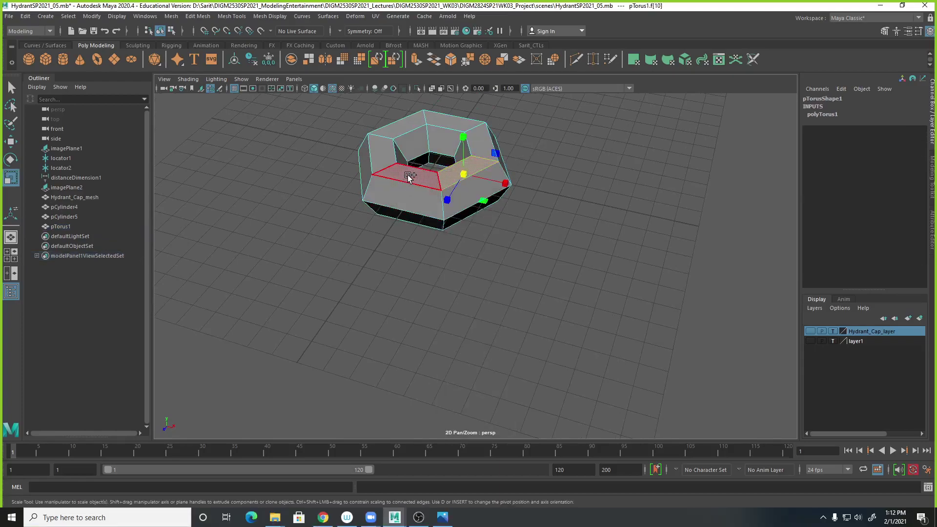
{"action": "double_click", "coordinate": [408, 175], "text": "shift"}
{"action": "left_click_drag", "start_coordinate": [491, 229], "coordinate": [490, 222], "text": "alt"}
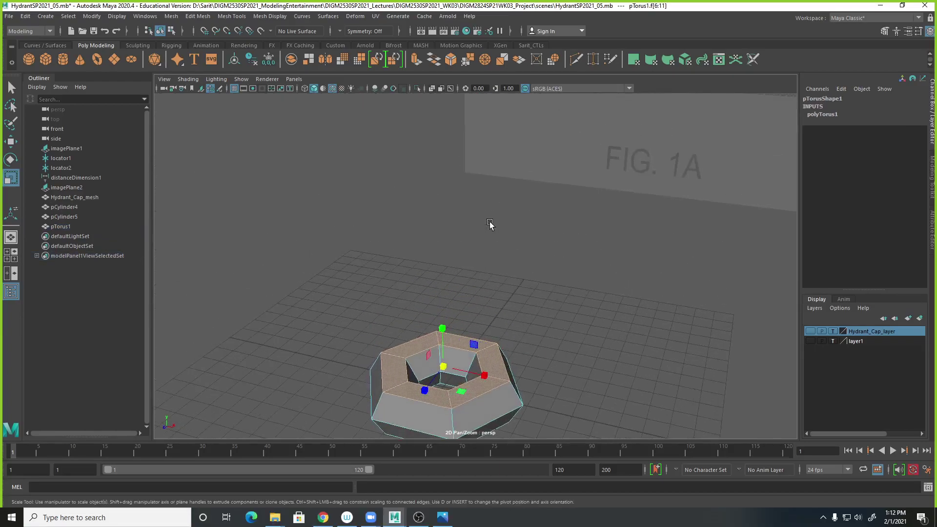
{"action": "key", "text": "f"}
{"action": "left_click_drag", "start_coordinate": [669, 299], "coordinate": [643, 234], "text": "alt"}
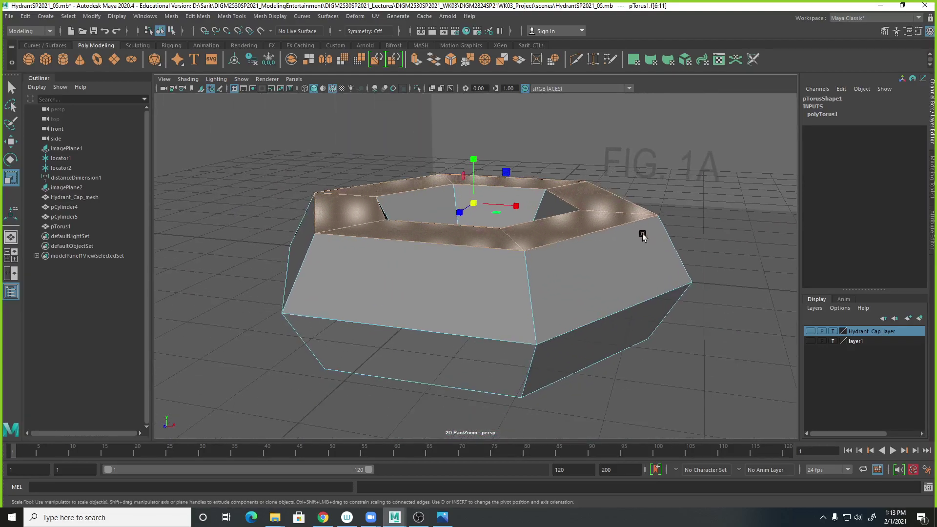
{"action": "right_click_drag", "start_coordinate": [653, 280], "coordinate": [320, 274], "text": "alt"}
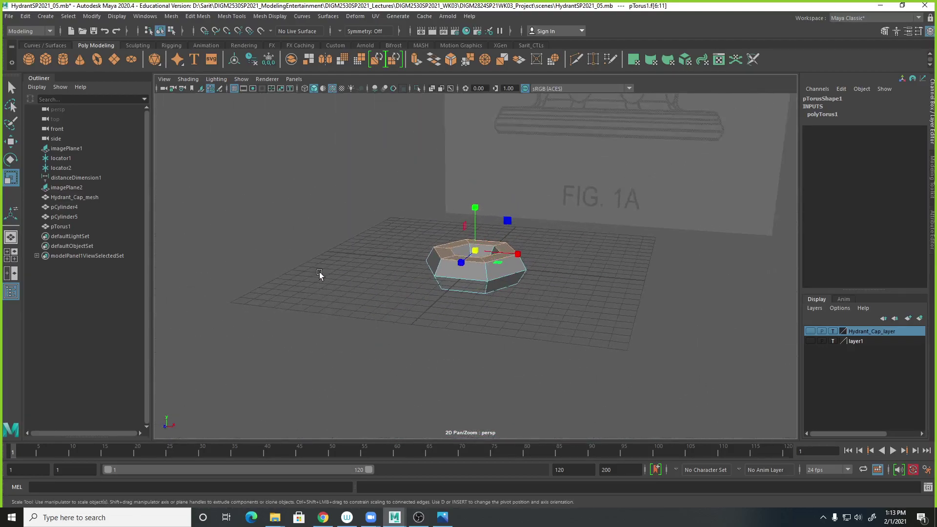
{"action": "left_click", "coordinate": [609, 264]}
{"action": "left_click_drag", "start_coordinate": [609, 264], "coordinate": [566, 310], "text": "alt"}
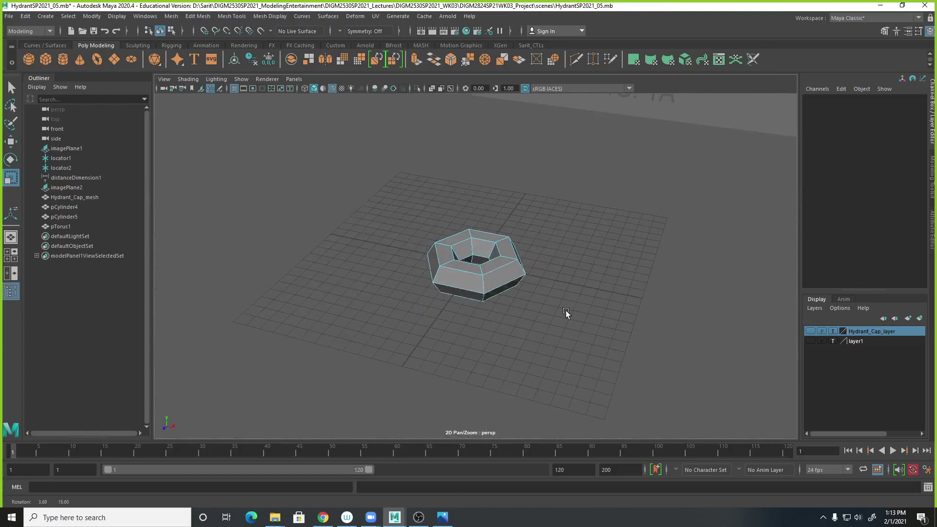
Step: Frame a single top face of the torus up close and inspect the whole ring from above
{"action": "left_click", "coordinate": [494, 263]}
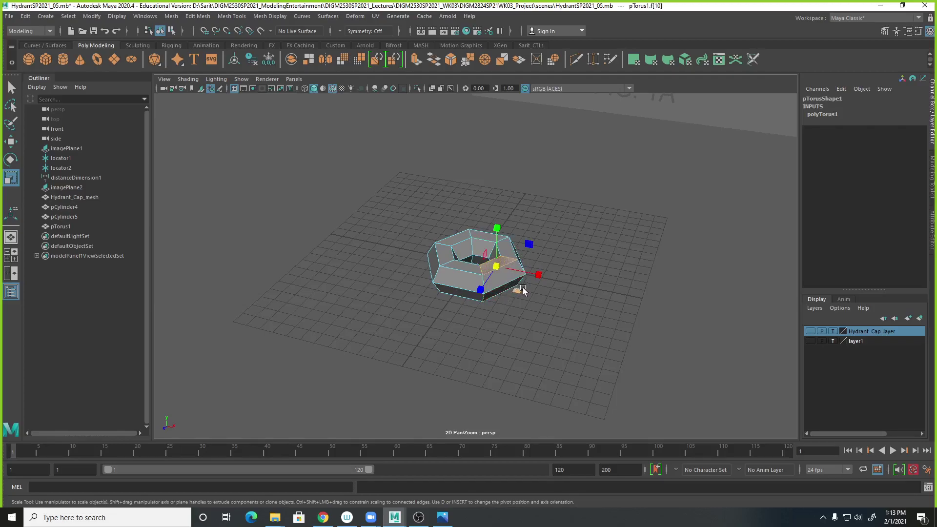
{"action": "key", "text": "f"}
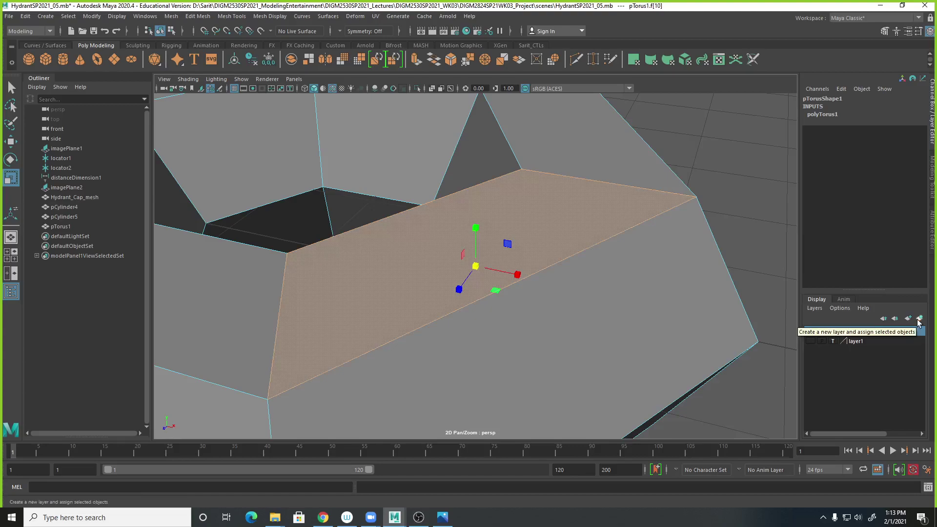
{"action": "right_click_drag", "start_coordinate": [743, 310], "coordinate": [363, 279], "text": "alt"}
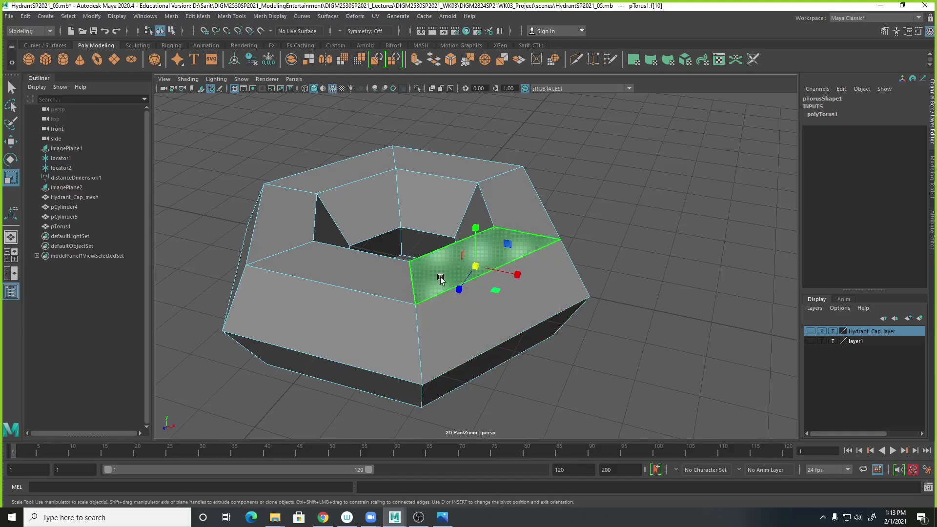
{"action": "mouse_move", "coordinate": [655, 244]}
{"action": "left_mouse_down", "text": "alt"}
{"action": "mouse_move", "coordinate": [655, 255]}
{"action": "mouse_move", "coordinate": [596, 286]}
{"action": "mouse_move", "coordinate": [495, 249]}
{"action": "mouse_move", "coordinate": [493, 189]}
{"action": "mouse_move", "coordinate": [571, 230]}
{"action": "mouse_move", "coordinate": [609, 270]}
{"action": "mouse_move", "coordinate": [647, 238]}
{"action": "mouse_move", "coordinate": [653, 262]}
{"action": "mouse_move", "coordinate": [646, 249]}
{"action": "left_mouse_up", "text": "alt"}
{"action": "left_click", "coordinate": [645, 249]}
{"action": "right_click_drag", "start_coordinate": [645, 249], "coordinate": [456, 274], "text": "alt"}
{"action": "left_click_drag", "start_coordinate": [456, 274], "coordinate": [489, 283], "text": "alt"}
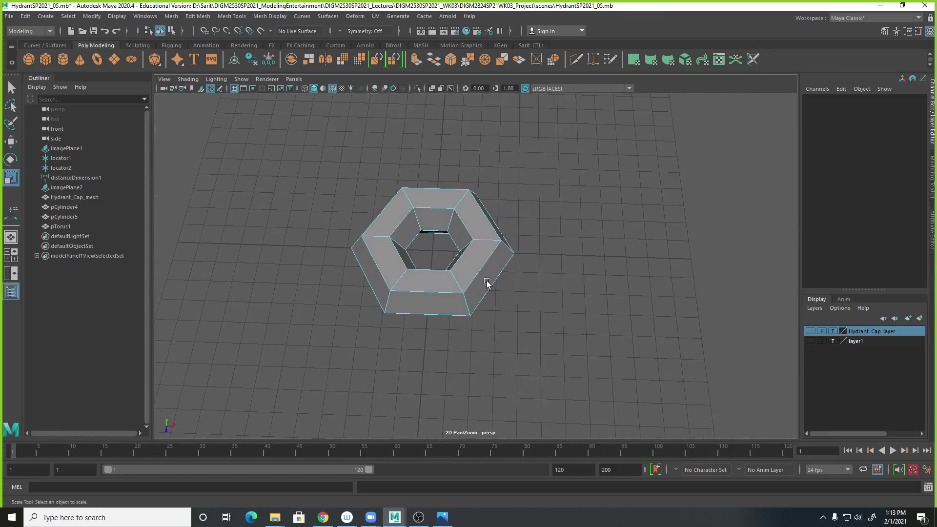
Step: Duplicate the torus in the top view and move the copy to Translate Z 2.654, edge to edge with the original
{"action": "key", "text": "space"}
{"action": "key", "text": "space"}
{"action": "middle_click_drag", "start_coordinate": [497, 255], "coordinate": [496, 220], "text": "alt"}
{"action": "scroll", "coordinate": [541, 224], "scroll_direction": "up", "scroll_amount": 1}
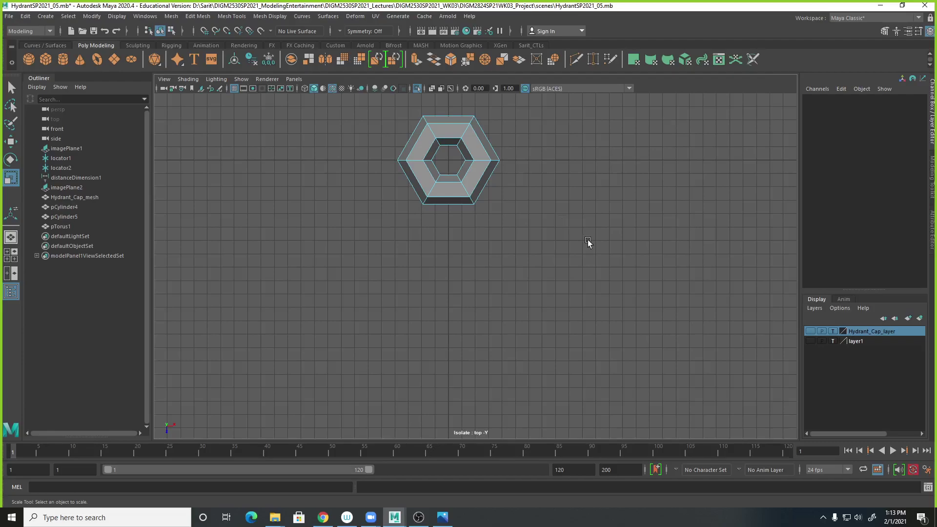
{"action": "middle_click_drag", "start_coordinate": [563, 219], "coordinate": [548, 286], "text": "alt"}
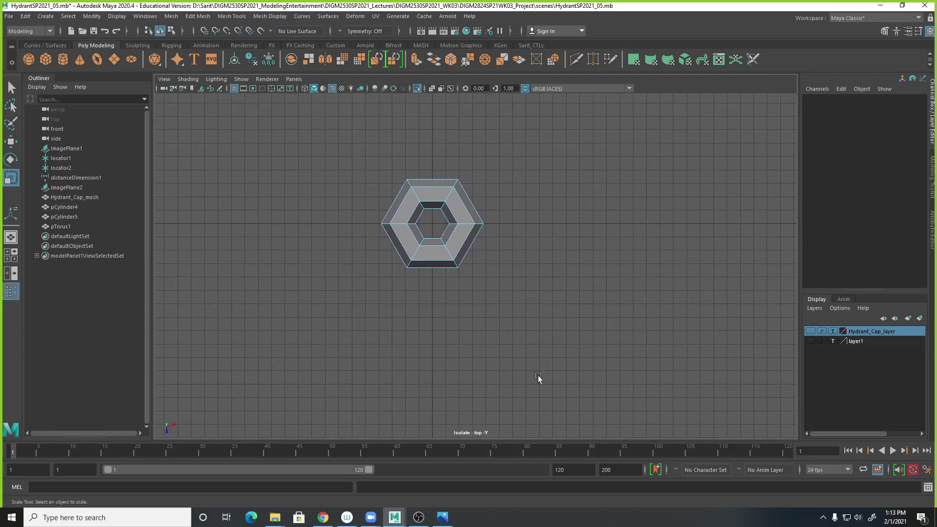
{"action": "right_click_drag", "start_coordinate": [471, 222], "coordinate": [500, 210]}
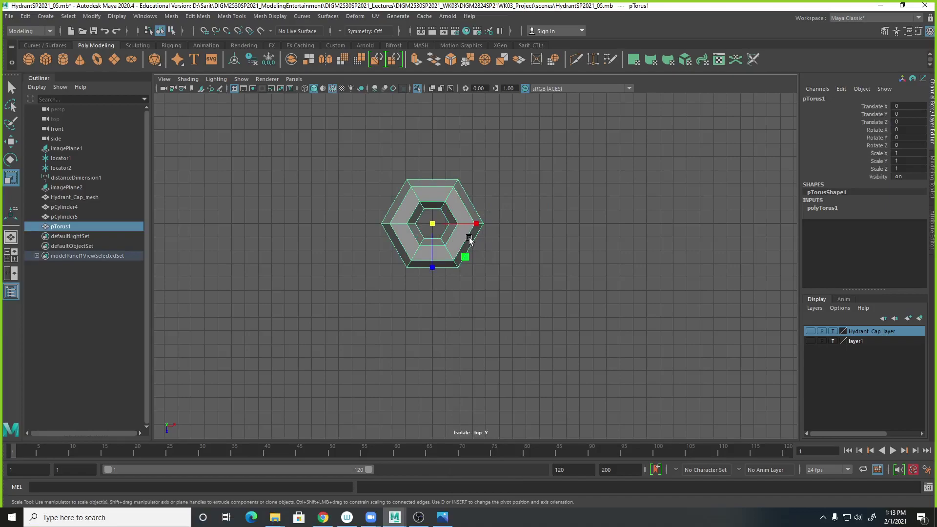
{"action": "key", "text": "ctrl+d"}
{"action": "key", "text": "w"}
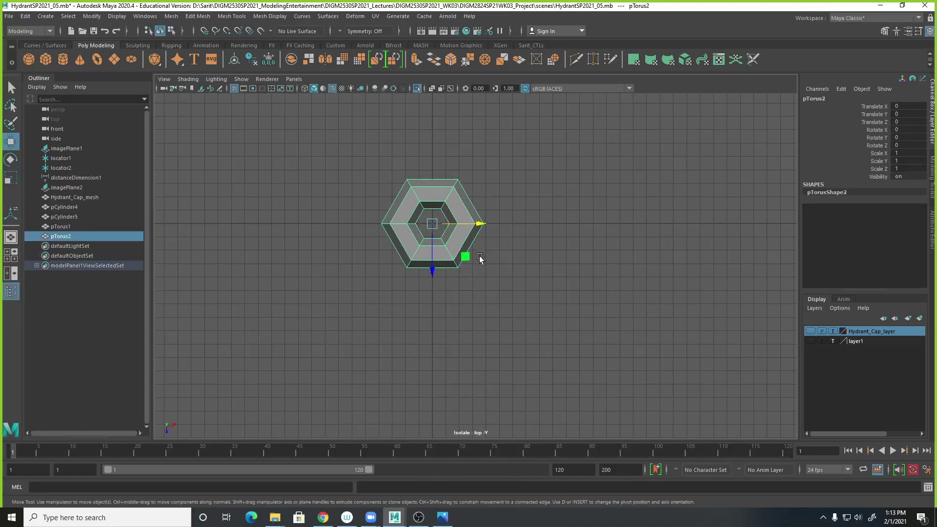
{"action": "left_click_drag", "start_coordinate": [432, 270], "coordinate": [442, 332]}
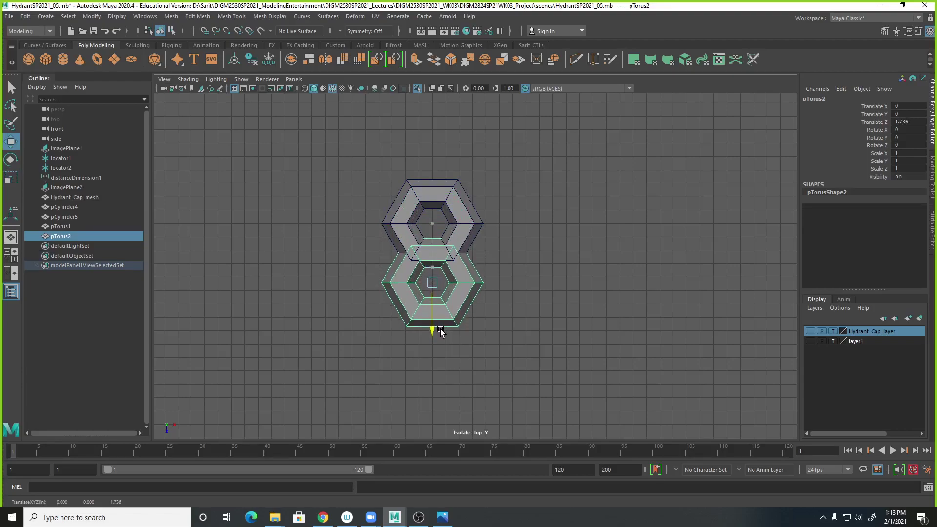
{"action": "left_click_drag", "start_coordinate": [441, 332], "coordinate": [441, 332]}
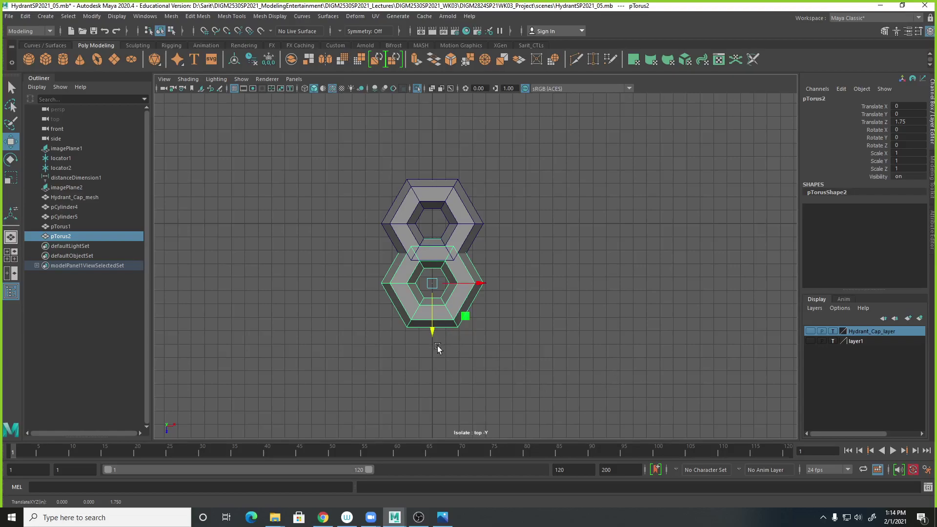
{"action": "left_click_drag", "start_coordinate": [433, 330], "coordinate": [440, 363]}
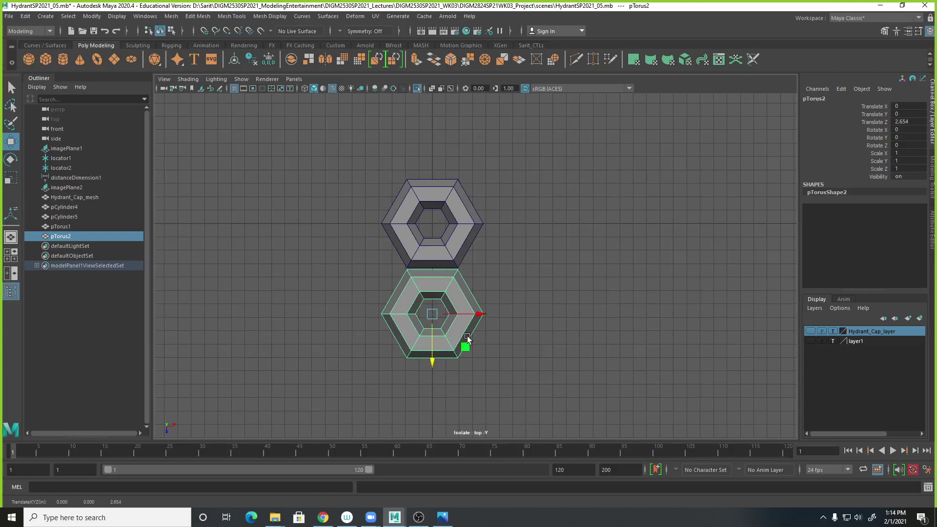
Step: Compare the two hexagonal rings with the raised emblem on the nut in the photo Fire Hydrant 005
{"action": "left_click", "coordinate": [442, 518]}
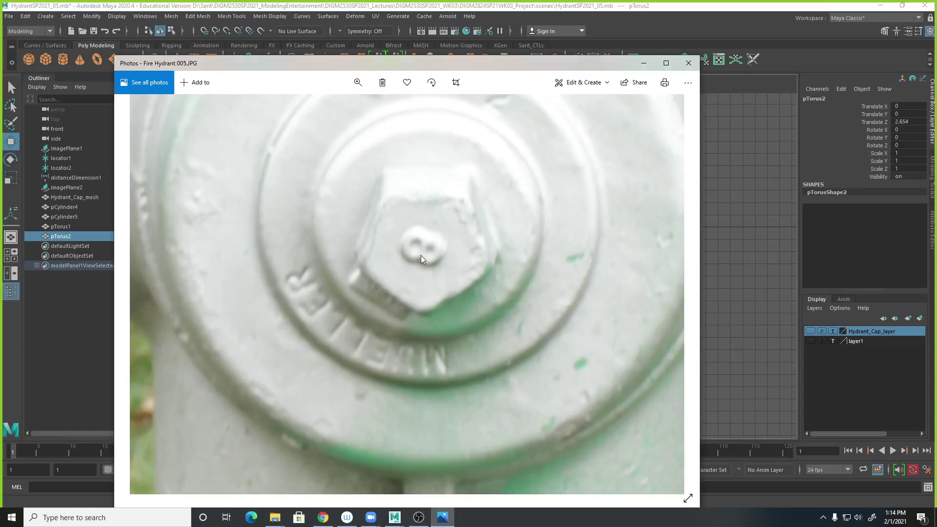
{"action": "scroll", "coordinate": [423, 254], "scroll_direction": "down", "scroll_amount": 2}
{"action": "left_click", "coordinate": [689, 63]}
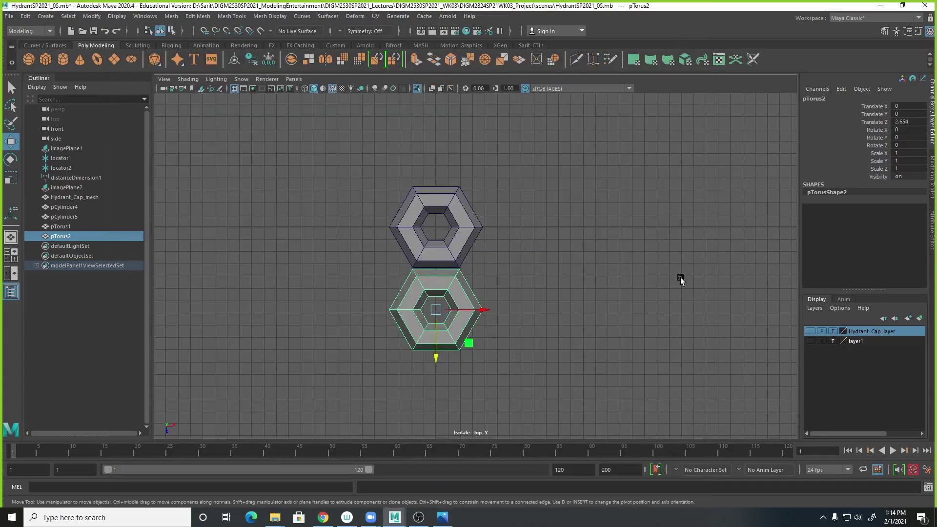
Step: Delete the three face rings on the underside of the duplicated torus, leaving its bottom open
{"action": "left_click", "coordinate": [562, 280]}
{"action": "key", "text": "space"}
{"action": "left_click_drag", "start_coordinate": [439, 249], "coordinate": [546, 166]}
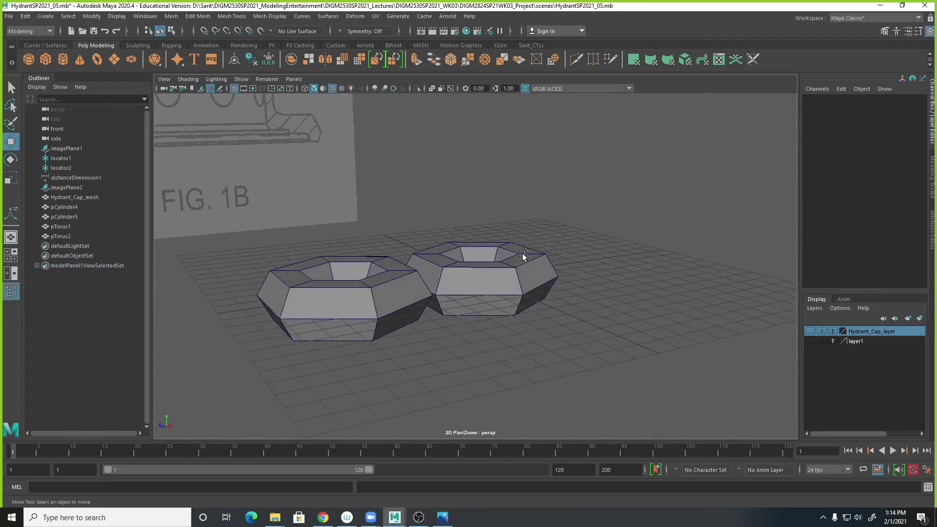
{"action": "left_click_drag", "start_coordinate": [489, 305], "coordinate": [379, 297], "text": "alt"}
{"action": "left_click", "coordinate": [379, 297]}
{"action": "right_click", "coordinate": [369, 249]}
{"action": "left_click", "coordinate": [374, 274]}
{"action": "key", "text": "q"}
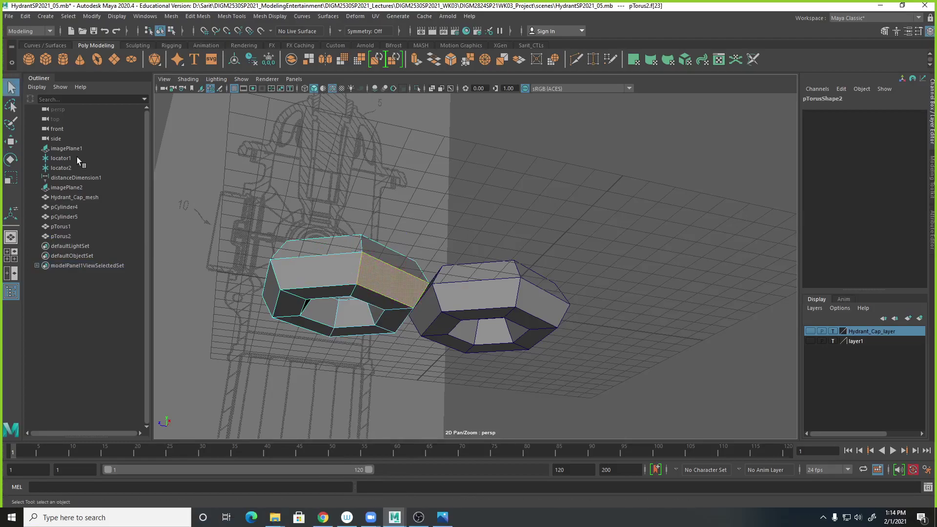
{"action": "double_click", "coordinate": [337, 271], "text": "shift"}
{"action": "left_click_drag", "start_coordinate": [336, 269], "coordinate": [409, 283], "text": "alt"}
{"action": "double_click", "coordinate": [390, 275], "text": "shift"}
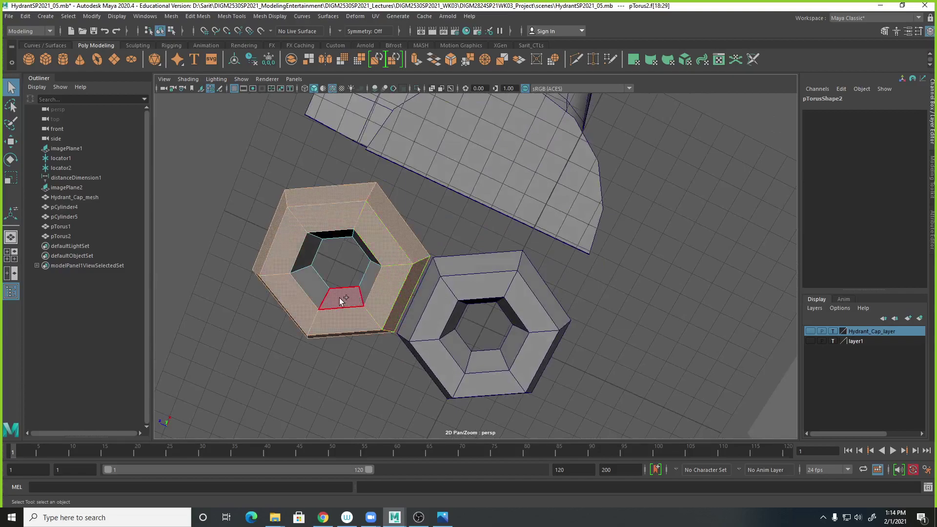
{"action": "double_click", "coordinate": [368, 289], "text": "shift"}
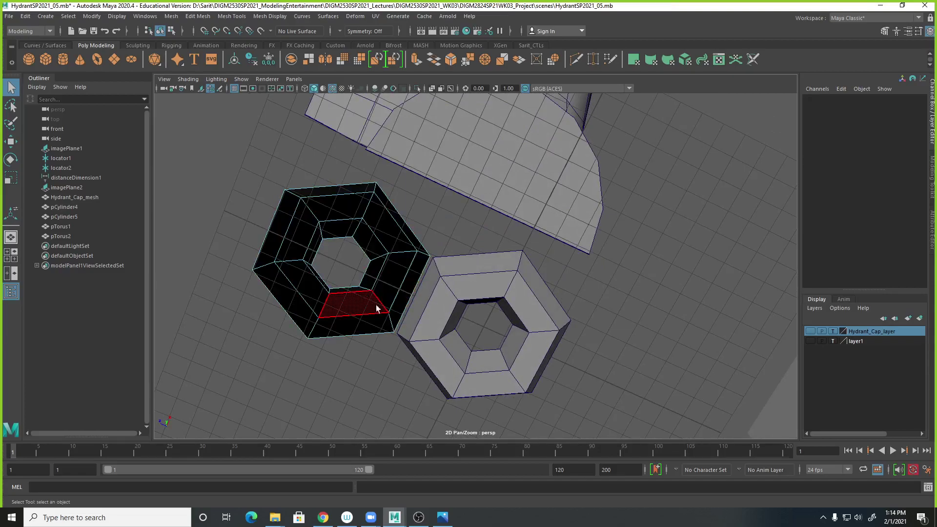
Step: Delete the original torus and put a duplicate of the open-bottomed torus in its place at Translate Z 0.002
{"action": "left_click_drag", "start_coordinate": [469, 226], "coordinate": [504, 327], "text": "alt"}
{"action": "left_click", "coordinate": [500, 282]}
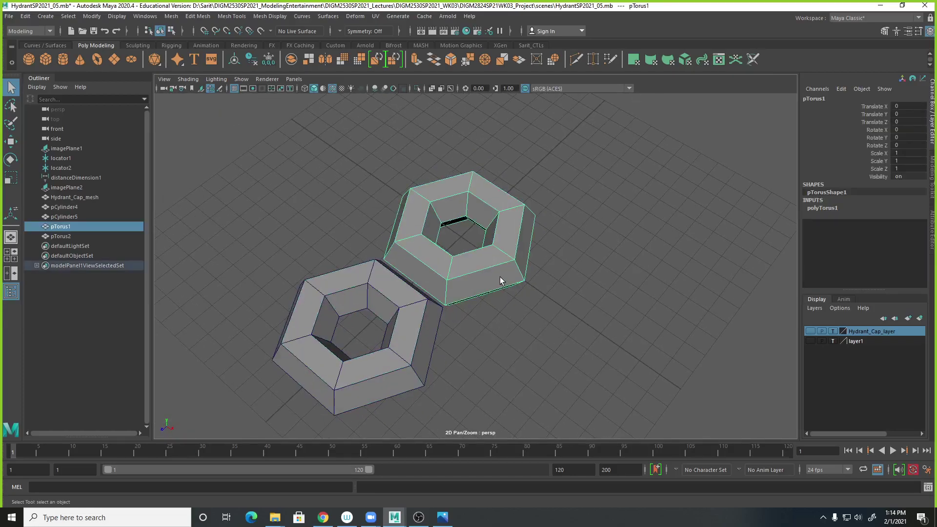
{"action": "key", "text": "Delete"}
{"action": "left_click", "coordinate": [411, 323]}
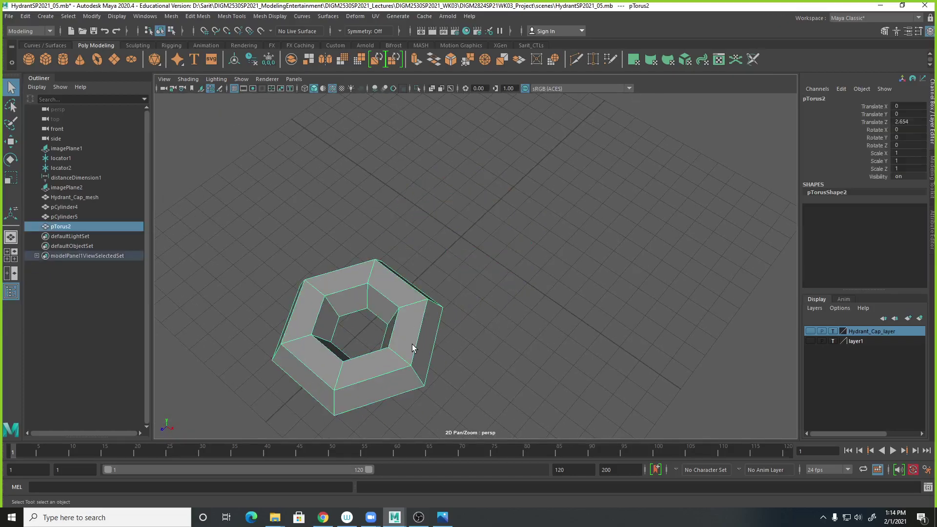
{"action": "key", "text": "ctrl+d"}
{"action": "key", "text": "w"}
{"action": "left_click_drag", "start_coordinate": [330, 358], "coordinate": [453, 277]}
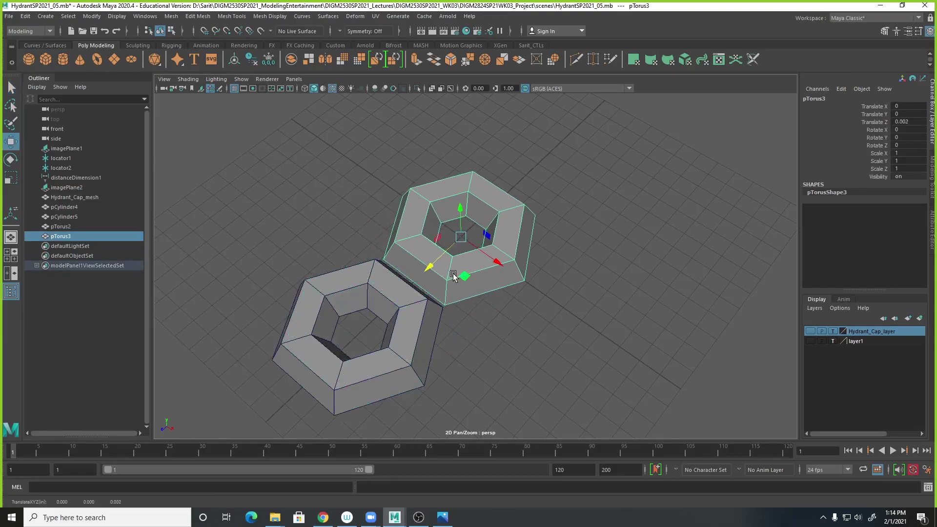
Step: Turn off isolation in the top view to show the hydrant body again, and select both tori
{"action": "left_click_drag", "start_coordinate": [505, 346], "coordinate": [556, 324], "text": "alt"}
{"action": "key", "text": "space"}
{"action": "key", "text": "space"}
{"action": "scroll", "coordinate": [462, 302], "scroll_direction": "up", "scroll_amount": 5}
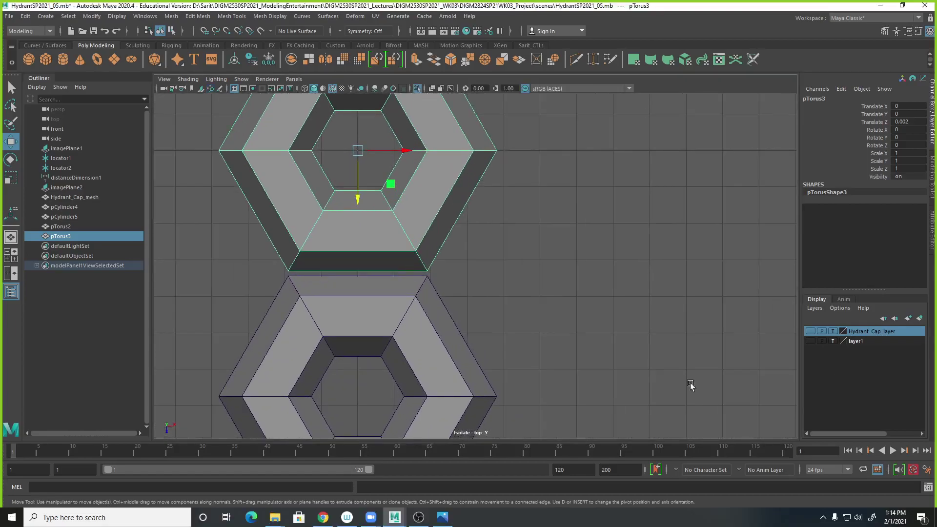
{"action": "scroll", "coordinate": [543, 312], "scroll_direction": "down", "scroll_amount": 5}
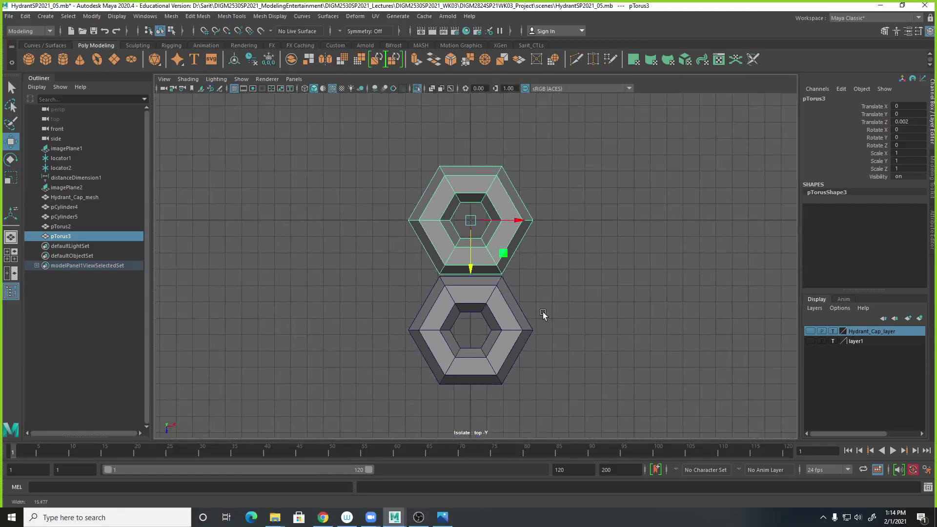
{"action": "left_click", "coordinate": [241, 79]}
{"action": "mouse_move", "coordinate": [252, 97]}
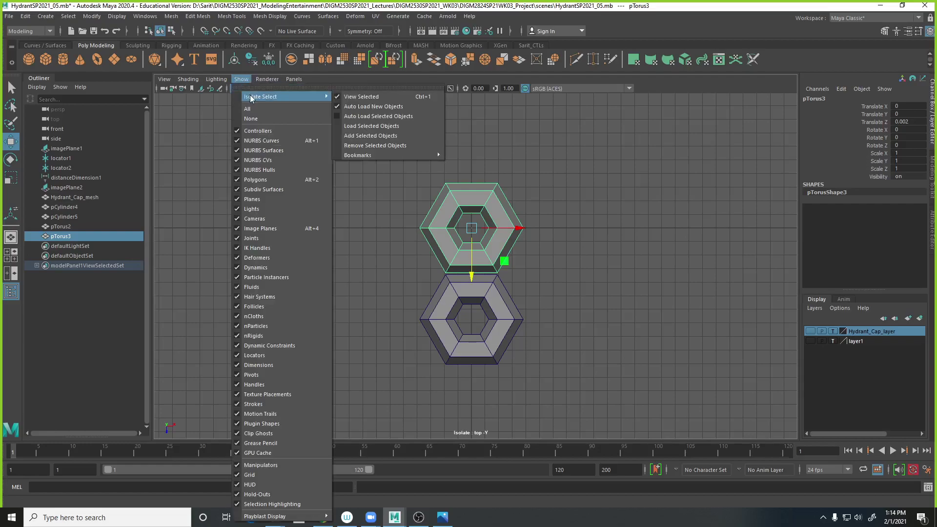
{"action": "left_click", "coordinate": [364, 96]}
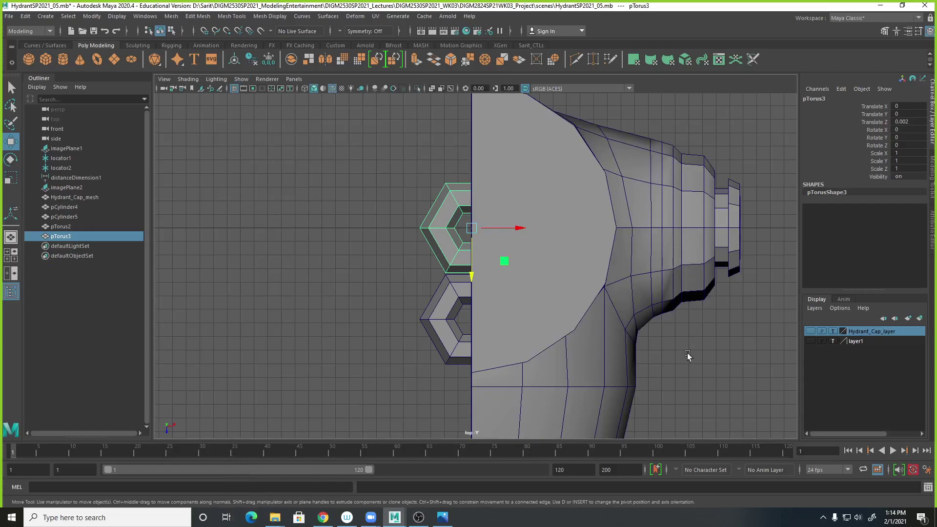
{"action": "left_click", "coordinate": [737, 387]}
{"action": "left_click_drag", "start_coordinate": [396, 173], "coordinate": [456, 376]}
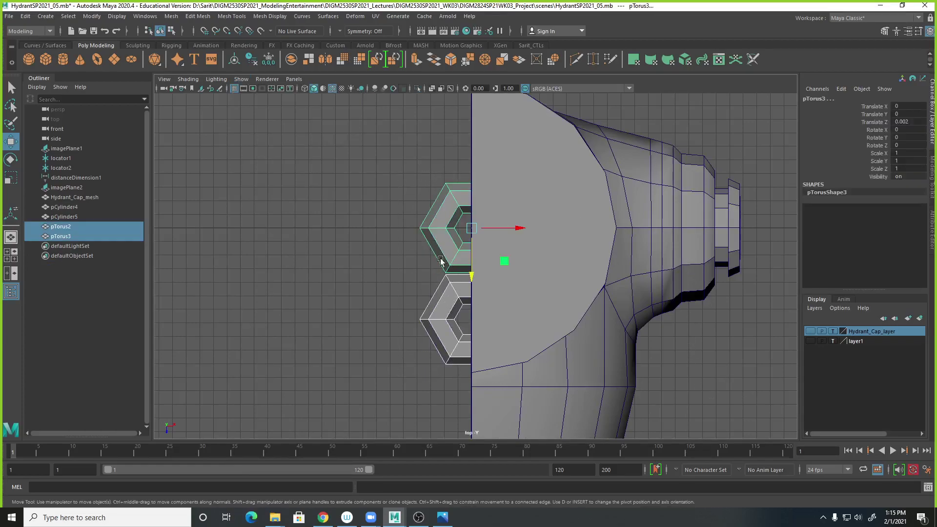
Step: Isolate the two selected open-bottomed tori in the top view and combine them into one mesh
{"action": "left_click", "coordinate": [241, 79]}
{"action": "mouse_move", "coordinate": [246, 99]}
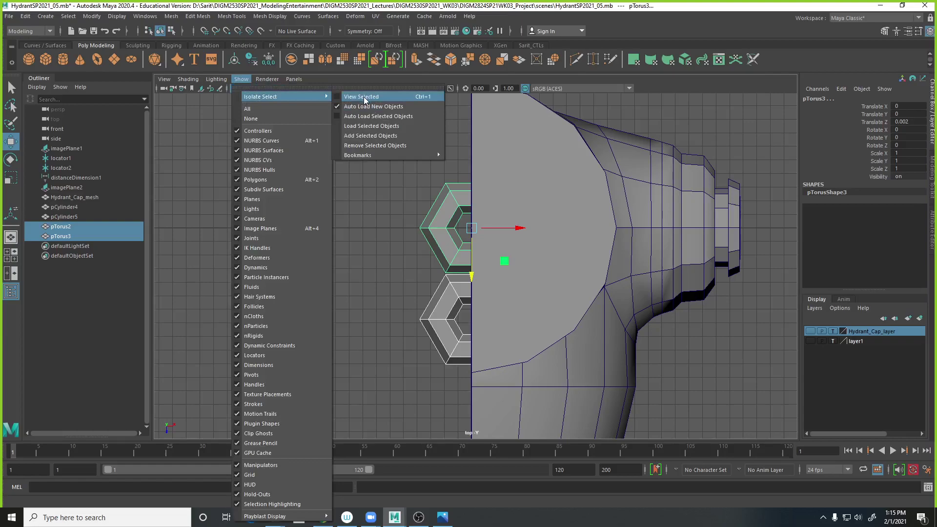
{"action": "left_click", "coordinate": [429, 98]}
{"action": "scroll", "coordinate": [573, 331], "scroll_direction": "up", "scroll_amount": 5}
{"action": "middle_click_drag", "start_coordinate": [591, 242], "coordinate": [582, 303], "text": "alt"}
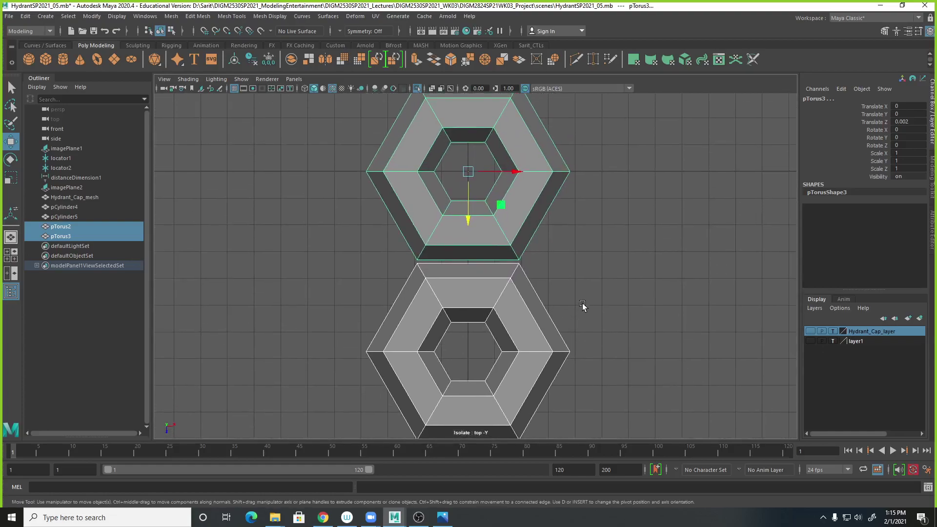
{"action": "right_click", "coordinate": [494, 233], "text": "shift"}
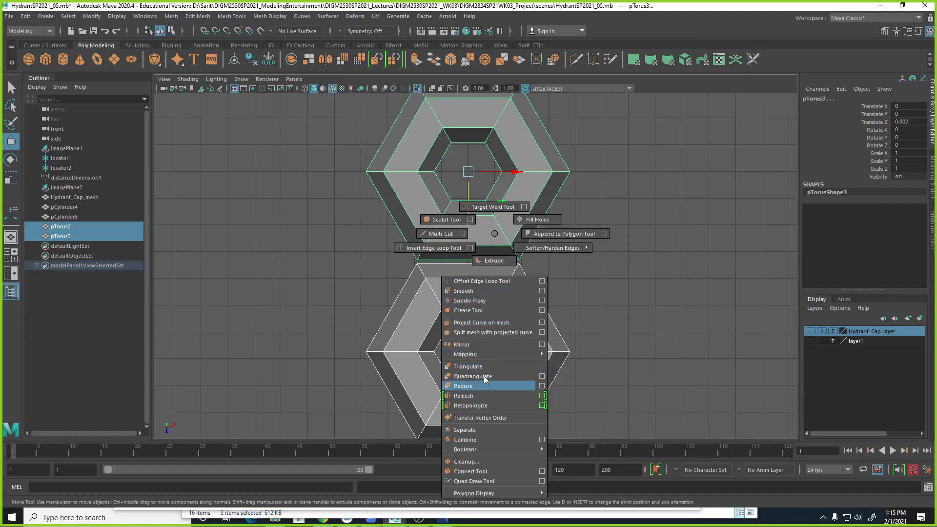
{"action": "left_click", "coordinate": [473, 441]}
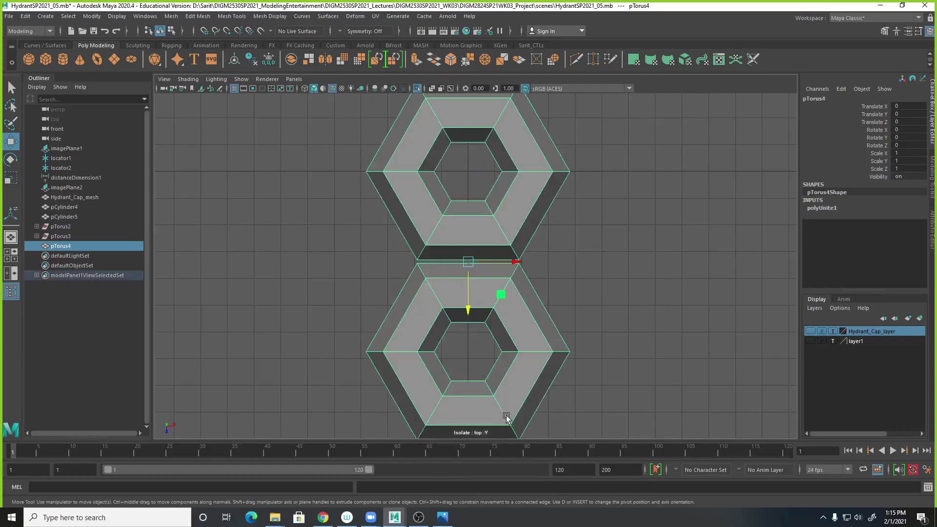
Step: Delete the two outer side faces where the hexagonal rings face each other on the combined mesh
{"action": "left_click", "coordinate": [581, 255]}
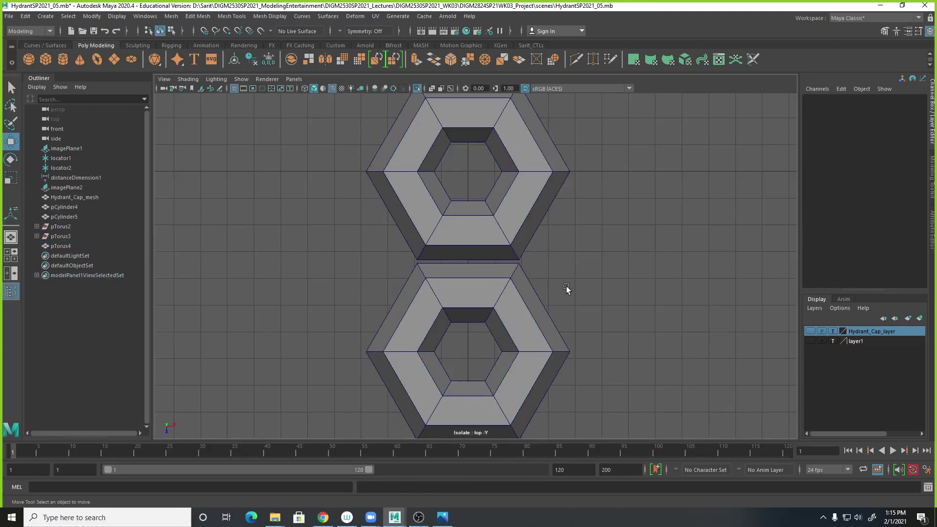
{"action": "right_click_drag", "start_coordinate": [505, 229], "coordinate": [504, 256]}
{"action": "left_click", "coordinate": [478, 230]}
{"action": "double_click", "coordinate": [533, 240]}
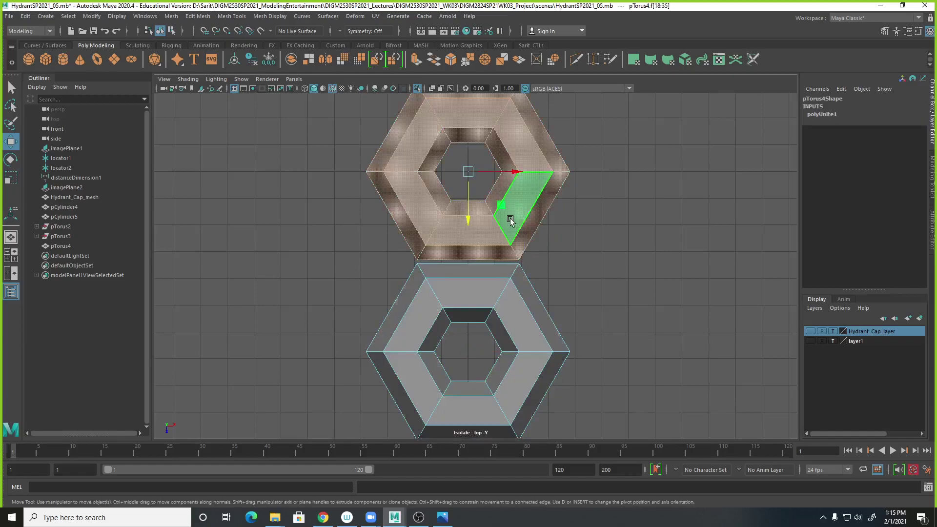
{"action": "double_click", "coordinate": [477, 289]}
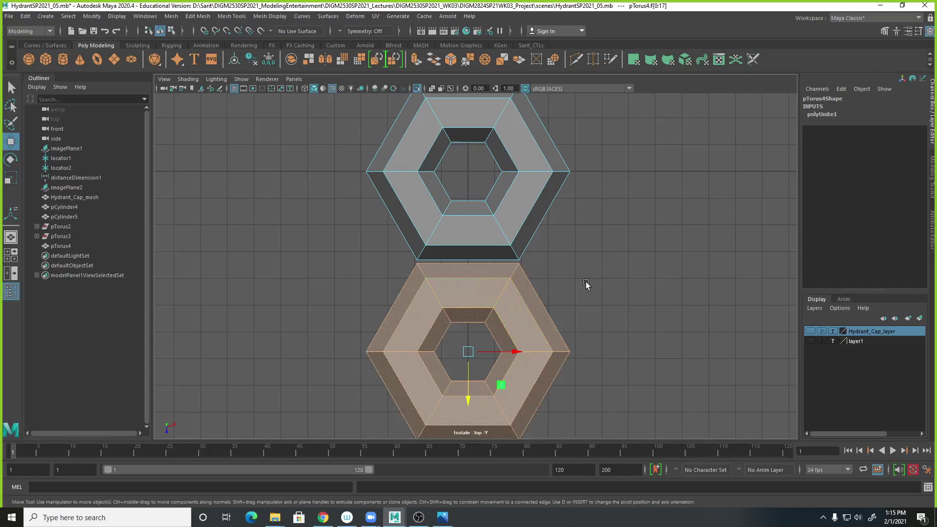
{"action": "scroll", "coordinate": [586, 285], "scroll_direction": "up", "scroll_amount": 3}
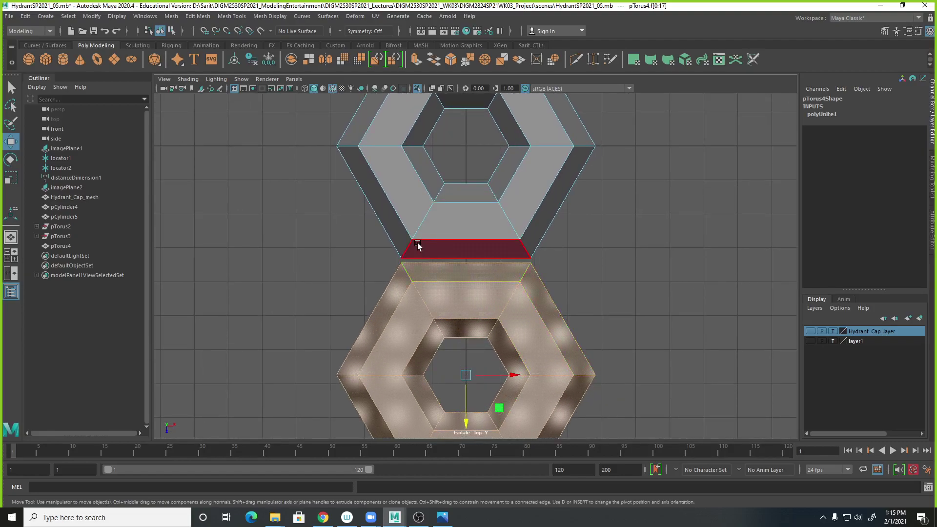
{"action": "left_click", "coordinate": [483, 269]}
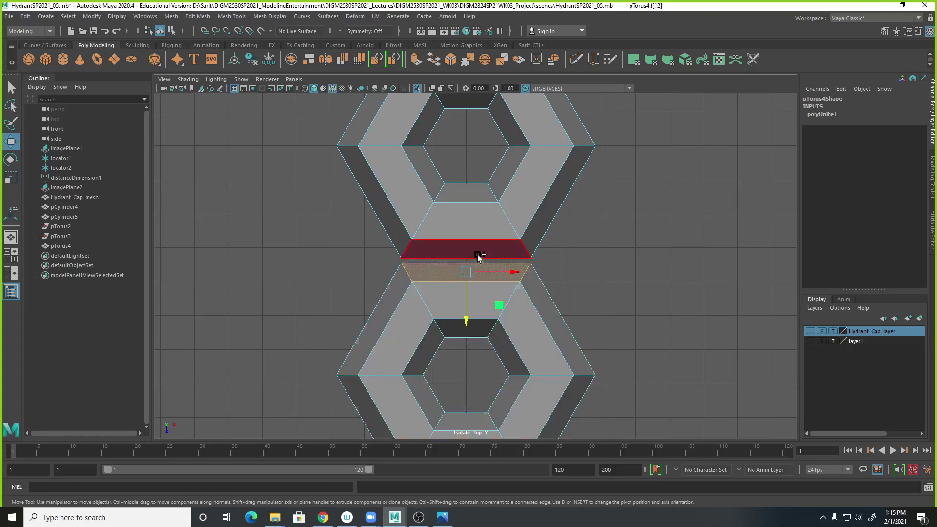
{"action": "key", "text": "Delete"}
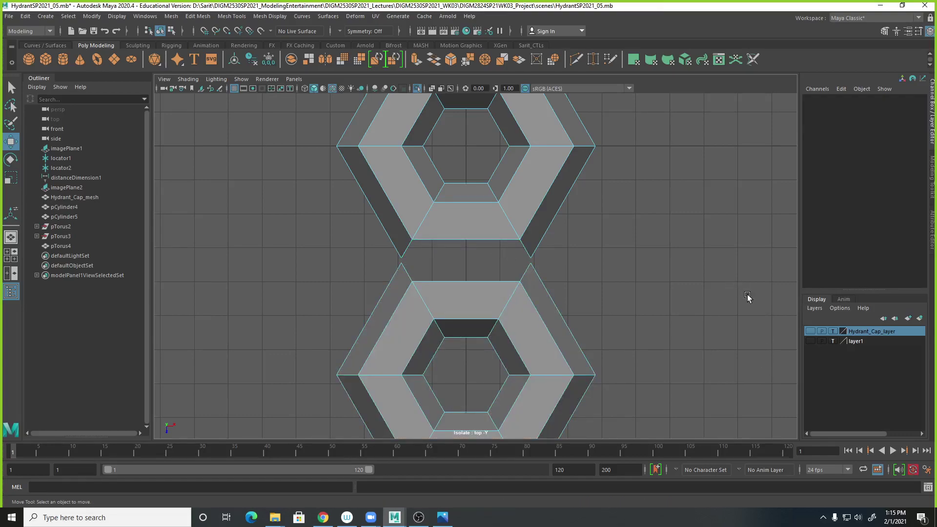
Step: Show the Modeling Toolkit and set component selection on the combined mesh to edges
{"action": "scroll", "coordinate": [756, 324], "scroll_direction": "up", "scroll_amount": 3}
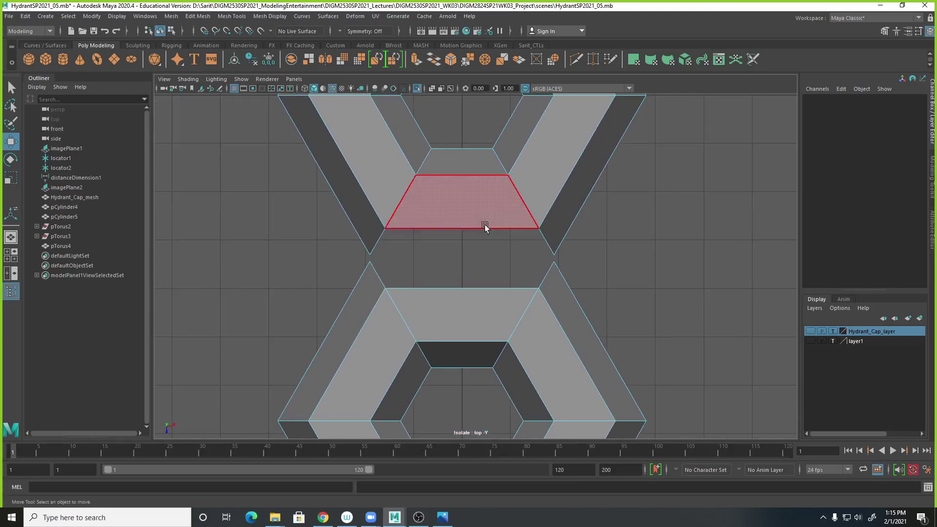
{"action": "right_click_drag", "start_coordinate": [480, 233], "coordinate": [477, 202]}
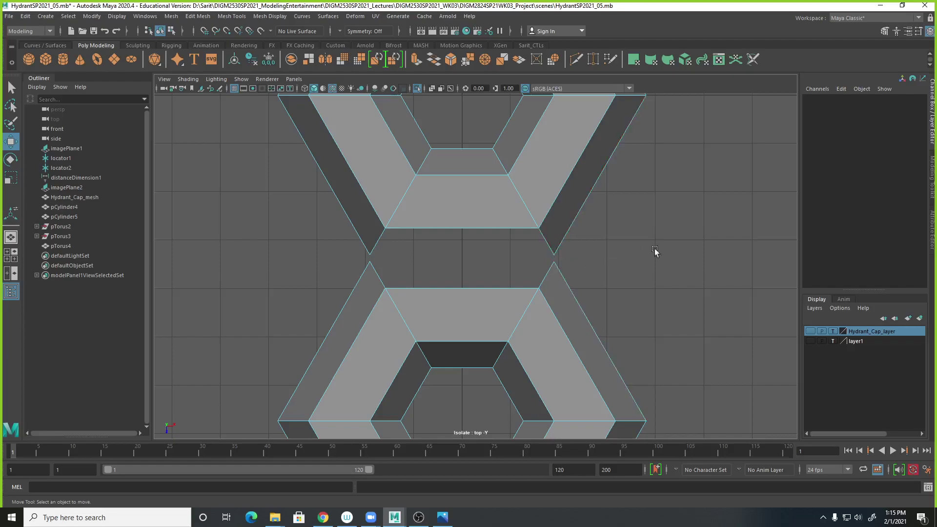
{"action": "left_click", "coordinate": [885, 31]}
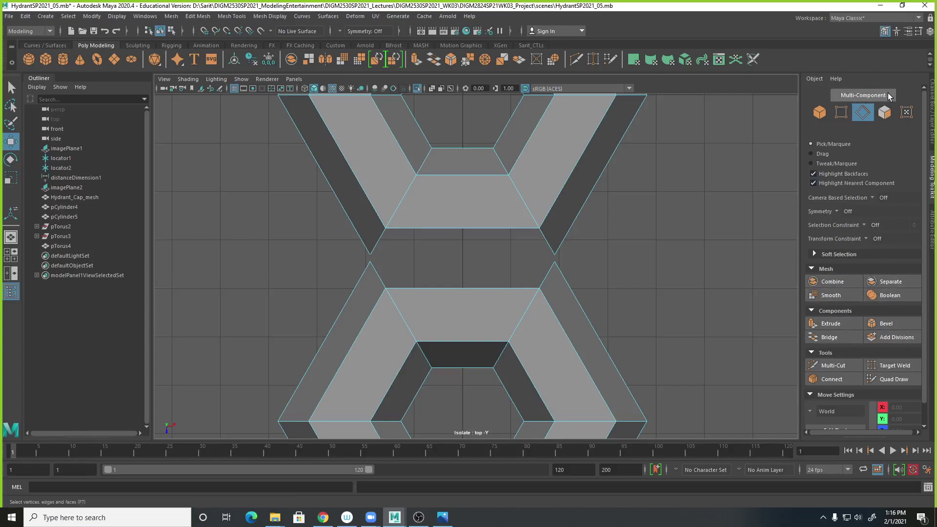
{"action": "left_click", "coordinate": [863, 96]}
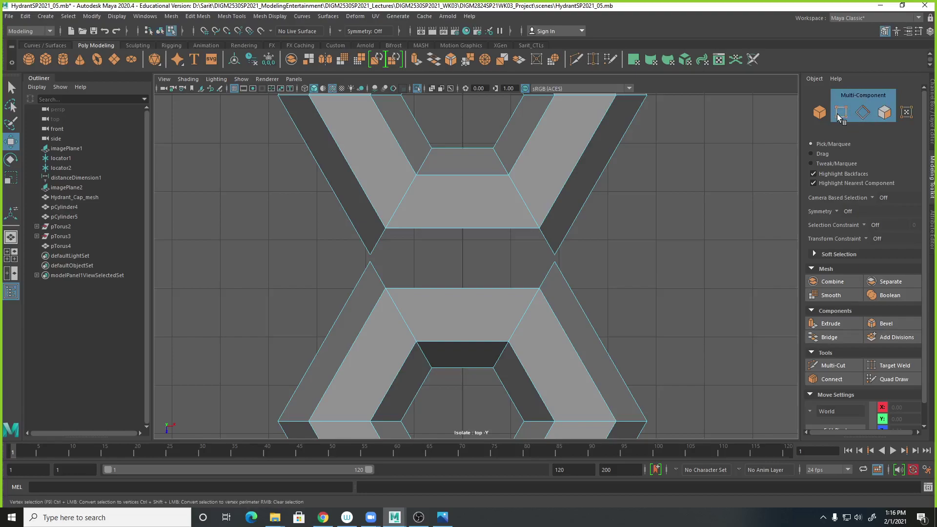
{"action": "left_click", "coordinate": [863, 95]}
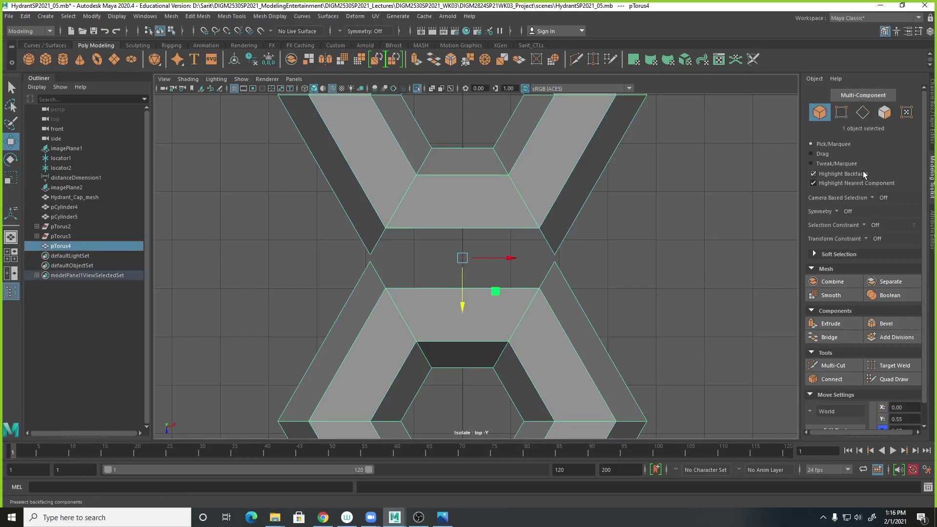
{"action": "left_click", "coordinate": [863, 112]}
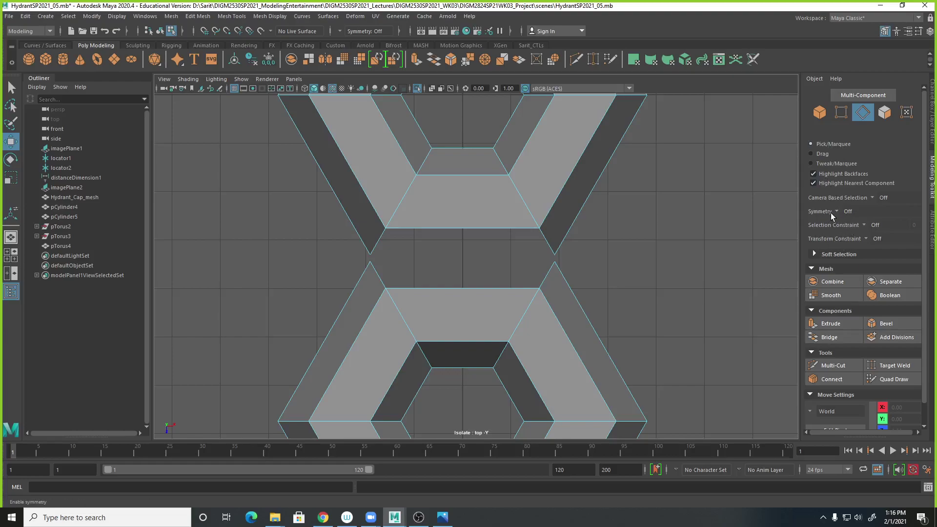
{"action": "left_click", "coordinate": [814, 254]}
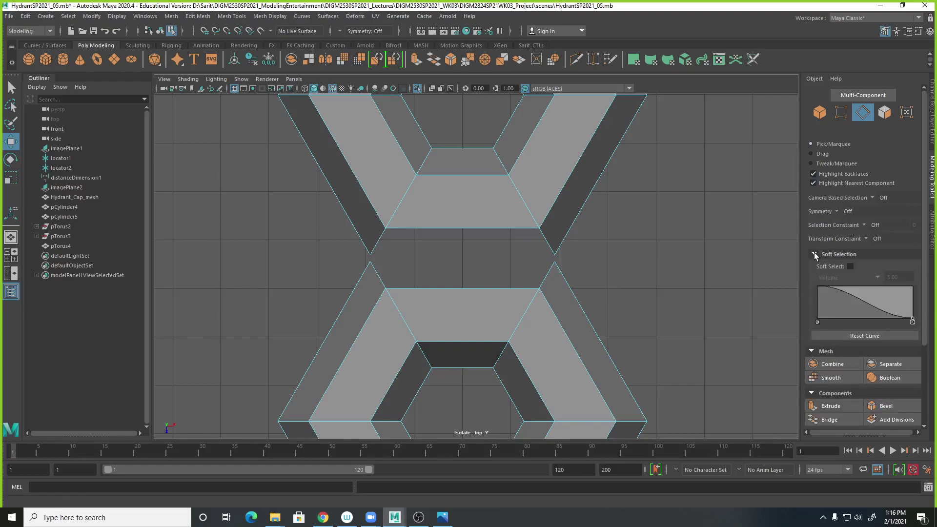
{"action": "left_click", "coordinate": [814, 254]}
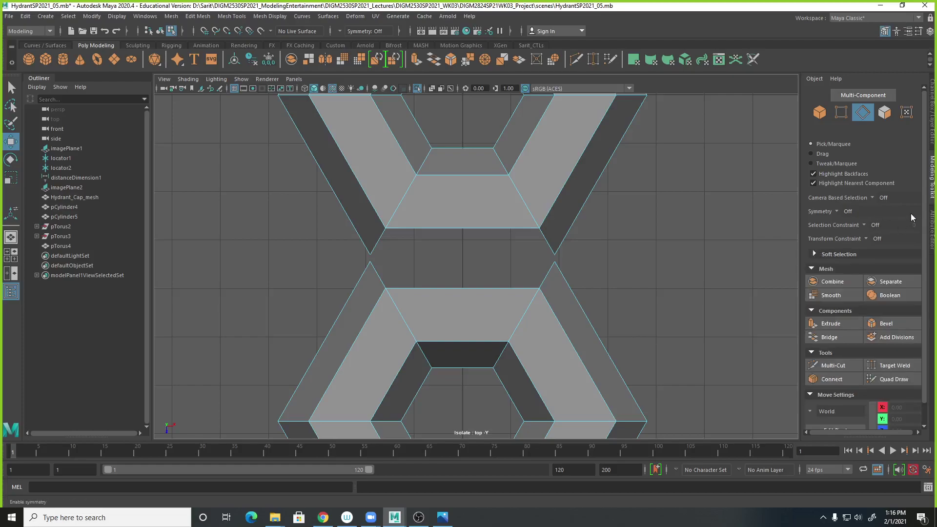
{"action": "scroll", "coordinate": [918, 242], "scroll_direction": "down", "scroll_amount": 2}
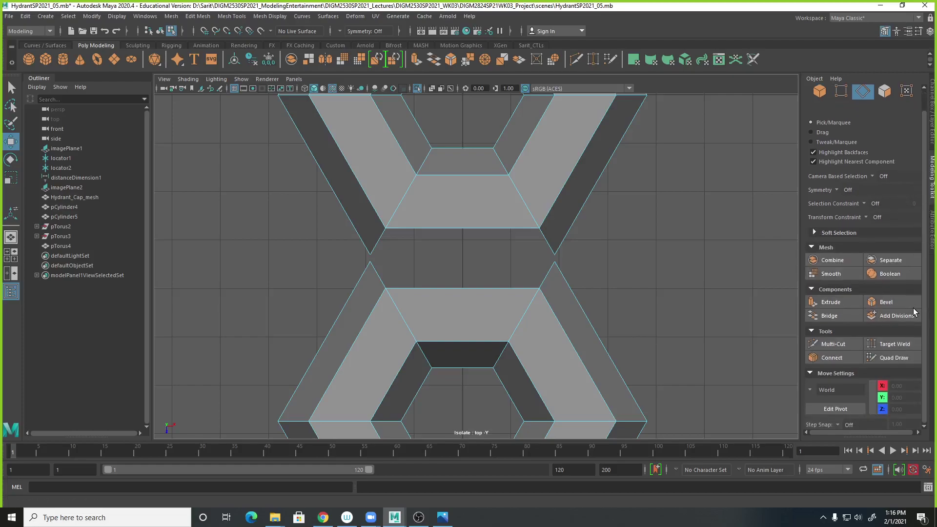
{"action": "mouse_move", "coordinate": [869, 438]}
{"action": "left_mouse_down"}
{"action": "mouse_move", "coordinate": [871, 396]}
{"action": "mouse_move", "coordinate": [869, 442]}
{"action": "left_mouse_up"}
Step: Target Weld the upper ring's open top edge at the gap onto the matching edge of the lower ring
{"action": "left_click", "coordinate": [898, 345]}
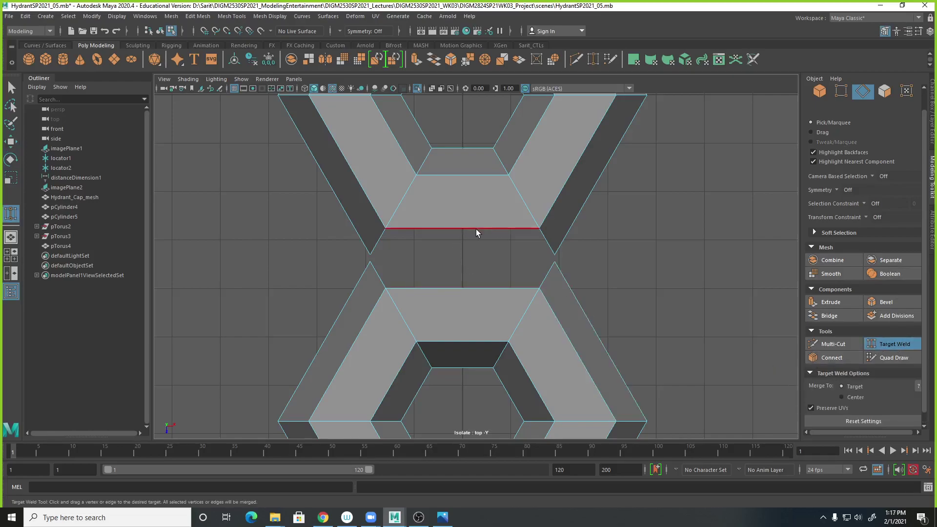
{"action": "left_click_drag", "start_coordinate": [468, 228], "coordinate": [463, 286]}
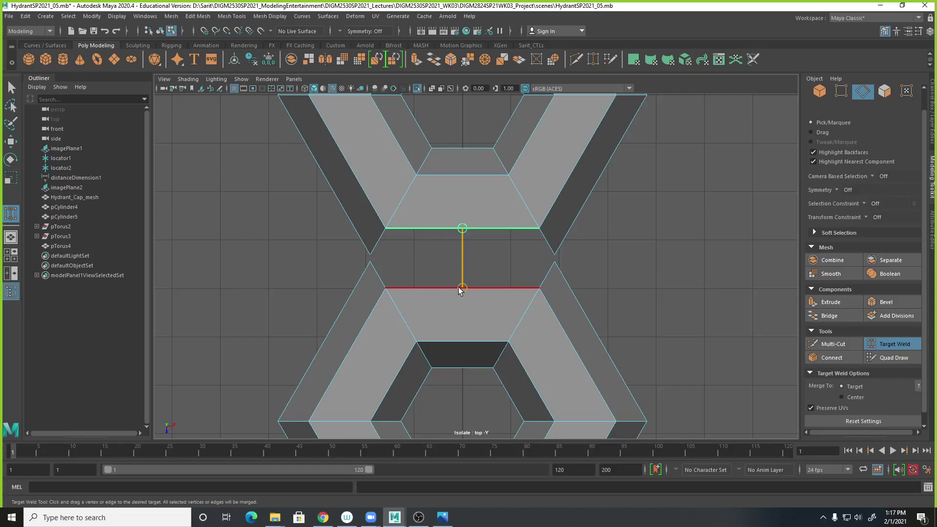
{"action": "left_click_drag", "start_coordinate": [462, 289], "coordinate": [462, 289]}
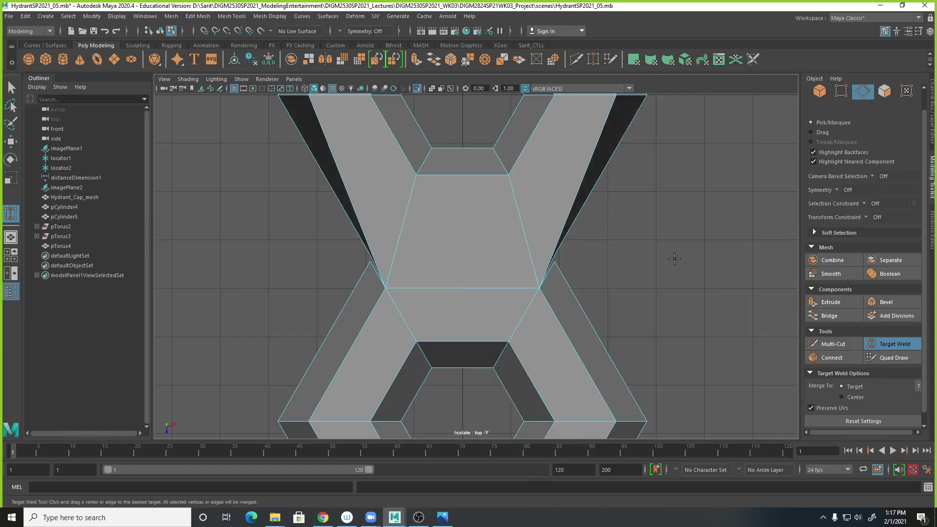
Step: In the perspective view, weld the rings' facing bottom edges together and check the joined figure-eight from several sides
{"action": "left_click_drag", "start_coordinate": [672, 267], "coordinate": [659, 252], "text": "alt"}
{"action": "key", "text": "space"}
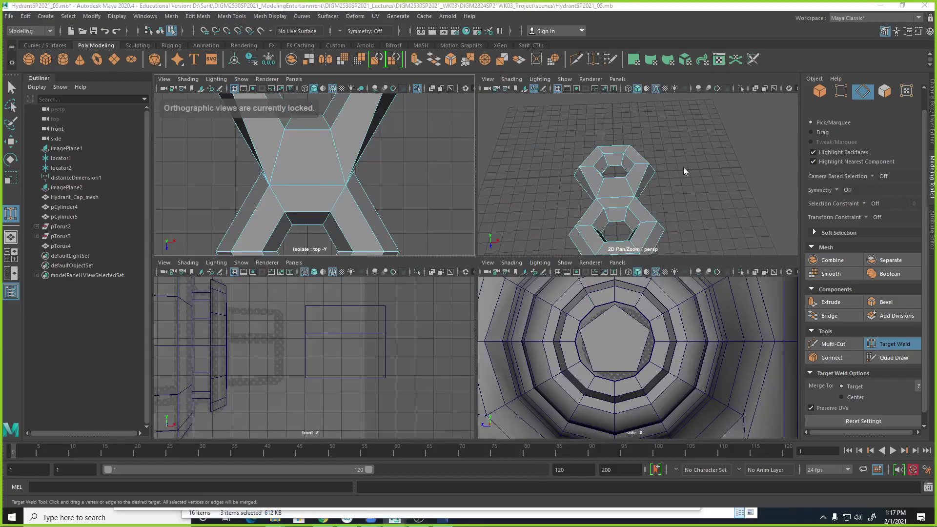
{"action": "key", "text": "space"}
{"action": "left_click_drag", "start_coordinate": [643, 210], "coordinate": [577, 201], "text": "alt"}
{"action": "right_click_drag", "start_coordinate": [578, 201], "coordinate": [675, 303], "text": "alt"}
{"action": "mouse_move", "coordinate": [442, 308]}
{"action": "left_mouse_down"}
{"action": "mouse_move", "coordinate": [434, 301]}
{"action": "mouse_move", "coordinate": [437, 311]}
{"action": "left_mouse_up"}
{"action": "left_click_drag", "start_coordinate": [474, 346], "coordinate": [515, 348], "text": "alt"}
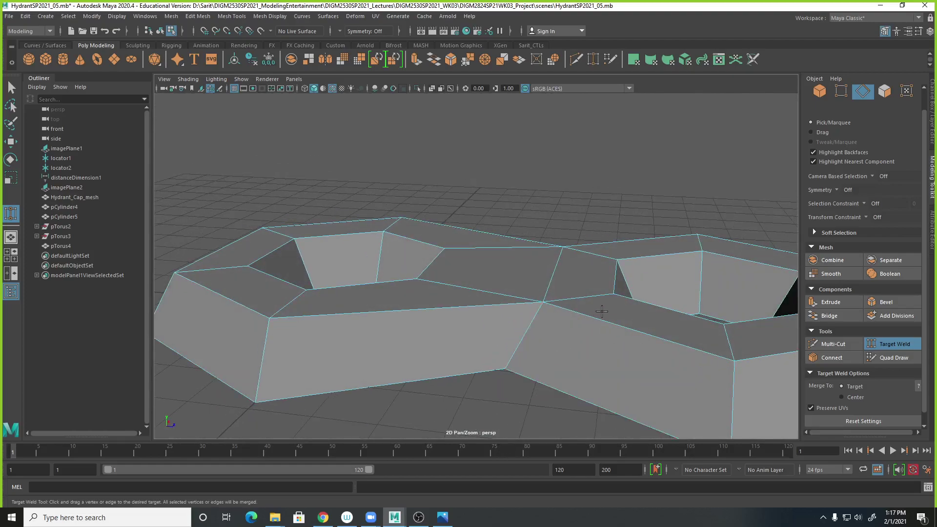
{"action": "scroll", "coordinate": [411, 291], "scroll_direction": "down", "scroll_amount": 4}
{"action": "left_click_drag", "start_coordinate": [411, 292], "coordinate": [361, 348], "text": "alt"}
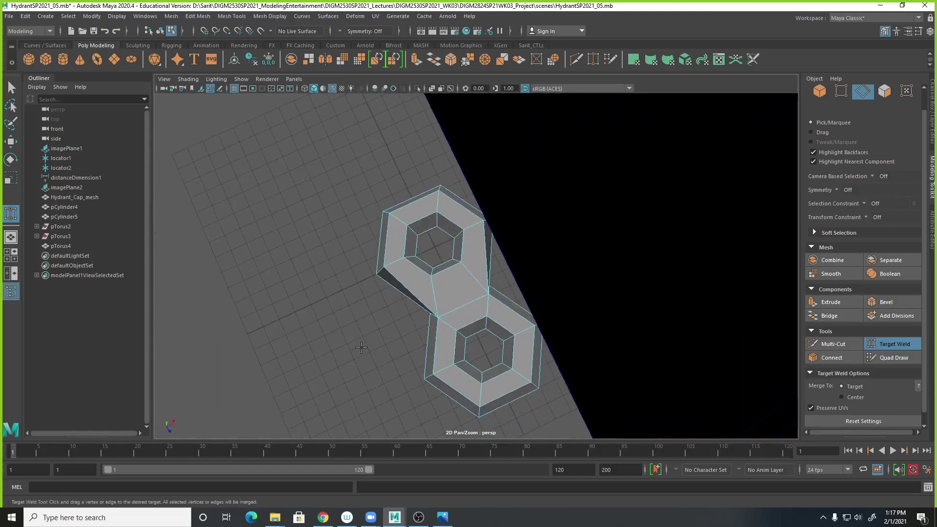
{"action": "left_click_drag", "start_coordinate": [371, 288], "coordinate": [379, 254], "text": "alt"}
Step: In the top view, move all of the lower ring's vertices along Z toward the upper ring to shorten the stretched join
{"action": "key", "text": "space"}
{"action": "key", "text": "q"}
{"action": "key", "text": "space"}
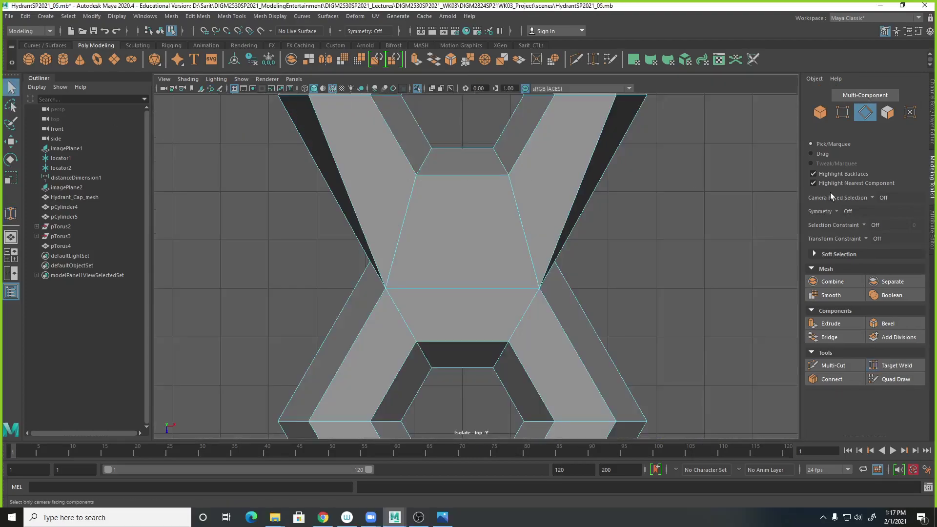
{"action": "scroll", "coordinate": [617, 264], "scroll_direction": "down", "scroll_amount": 8}
{"action": "right_click_drag", "start_coordinate": [515, 248], "coordinate": [467, 249]}
{"action": "left_click_drag", "start_coordinate": [383, 234], "coordinate": [616, 393]}
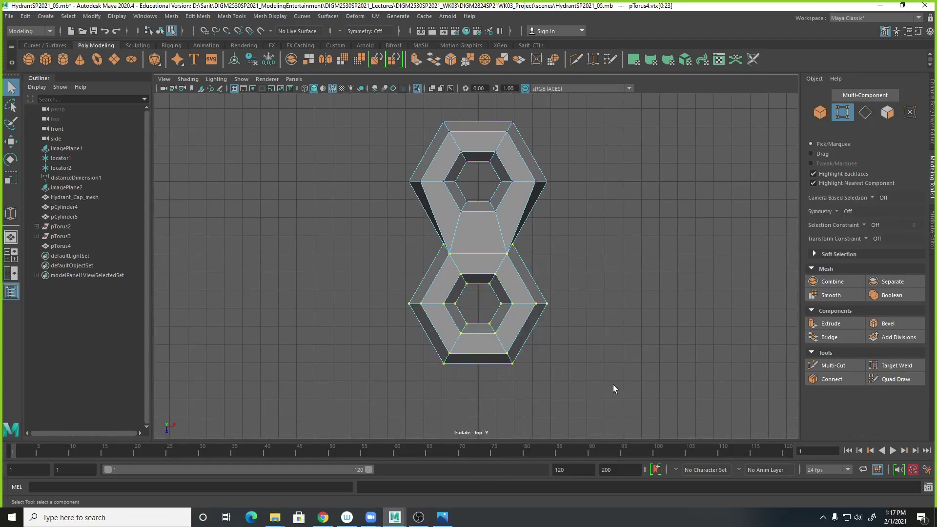
{"action": "key", "text": "w"}
{"action": "left_click_drag", "start_coordinate": [481, 348], "coordinate": [490, 322]}
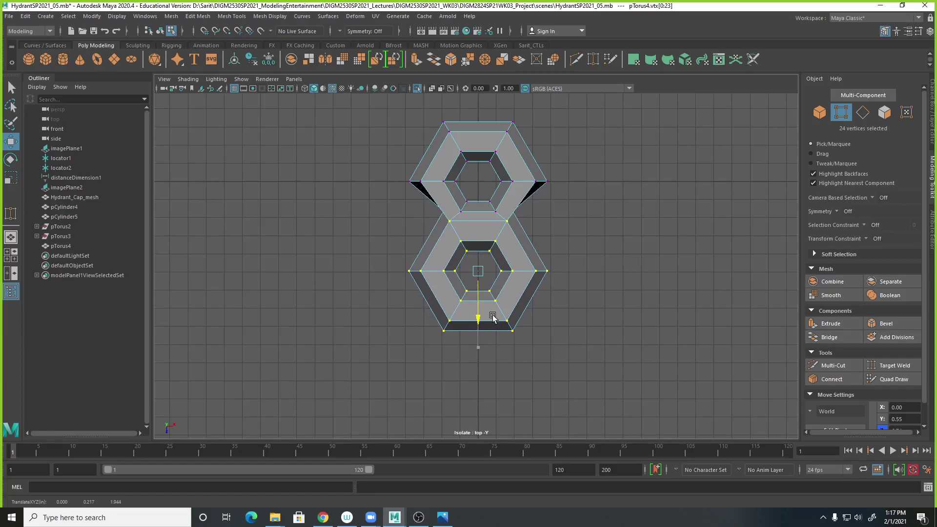
Step: Move the lower ring's vertices, leaving out the four on the shared seam, along Z closer to the upper ring
{"action": "scroll", "coordinate": [604, 272], "scroll_direction": "up", "scroll_amount": 2}
{"action": "scroll", "coordinate": [603, 272], "scroll_direction": "up", "scroll_amount": 2}
{"action": "left_click_drag", "start_coordinate": [342, 194], "coordinate": [662, 422]}
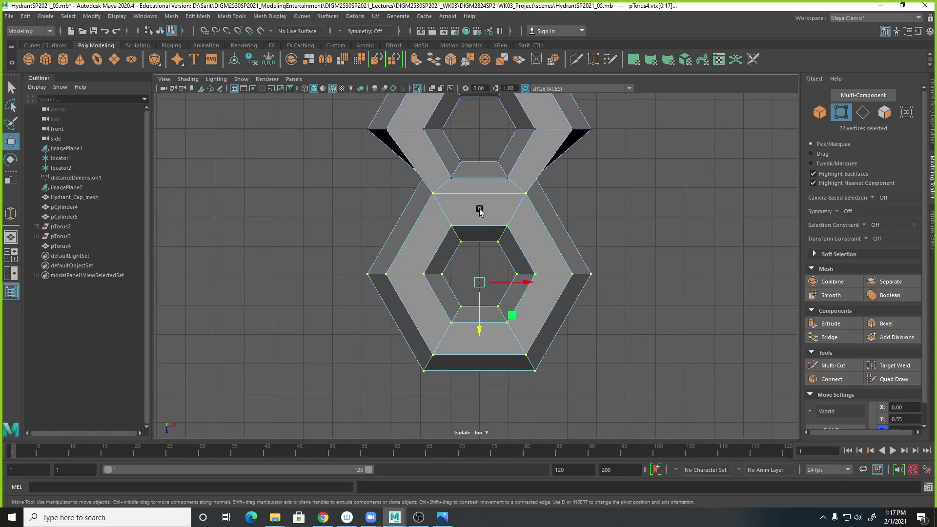
{"action": "left_click_drag", "start_coordinate": [583, 389], "coordinate": [331, 219]}
{"action": "left_click_drag", "start_coordinate": [646, 371], "coordinate": [563, 244]}
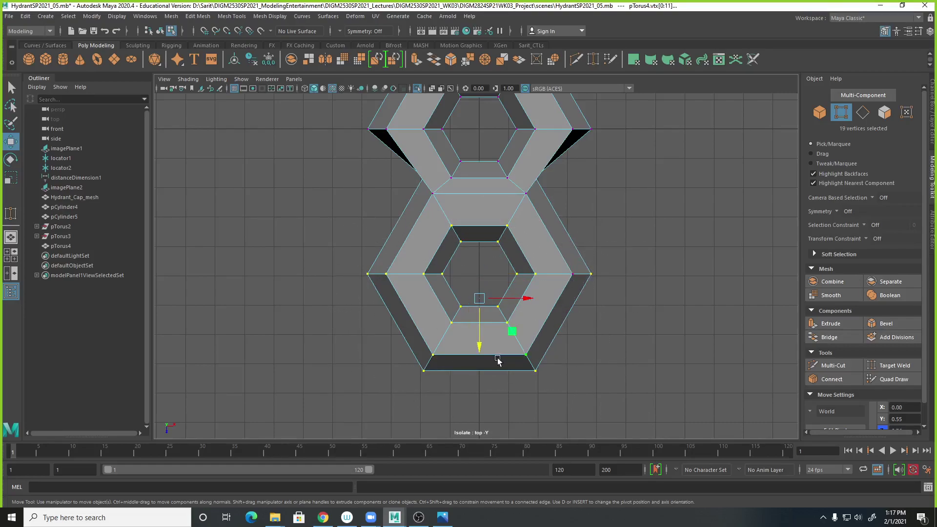
{"action": "left_click_drag", "start_coordinate": [481, 352], "coordinate": [503, 342]}
{"action": "key", "text": "ctrl+z"}
{"action": "left_click_drag", "start_coordinate": [638, 324], "coordinate": [555, 252]}
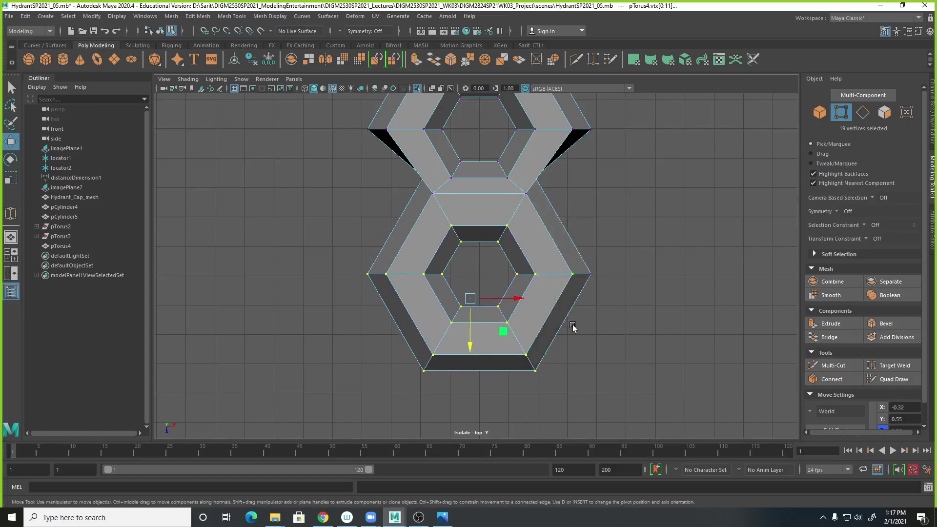
{"action": "left_click_drag", "start_coordinate": [637, 250], "coordinate": [542, 300], "text": "shift"}
{"action": "mouse_move", "coordinate": [483, 349]}
{"action": "left_mouse_down"}
{"action": "mouse_move", "coordinate": [482, 332]}
{"action": "mouse_move", "coordinate": [494, 344]}
{"action": "left_mouse_up"}
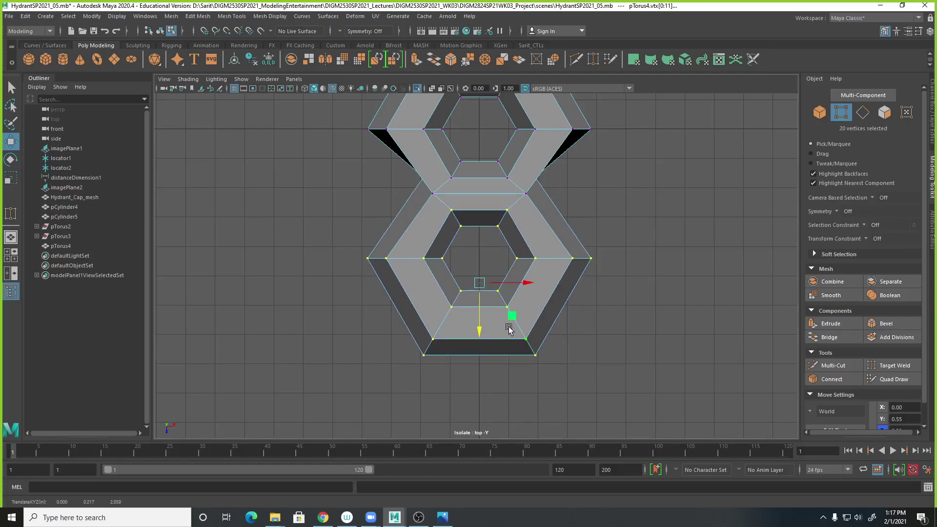
Step: In wireframe display, move the two outer bottom vertices at the waist along Z level with the seam edge
{"action": "key", "text": "4"}
{"action": "left_click", "coordinate": [425, 177]}
{"action": "left_click", "coordinate": [536, 177], "text": "shift"}
{"action": "left_click_drag", "start_coordinate": [477, 224], "coordinate": [483, 241]}
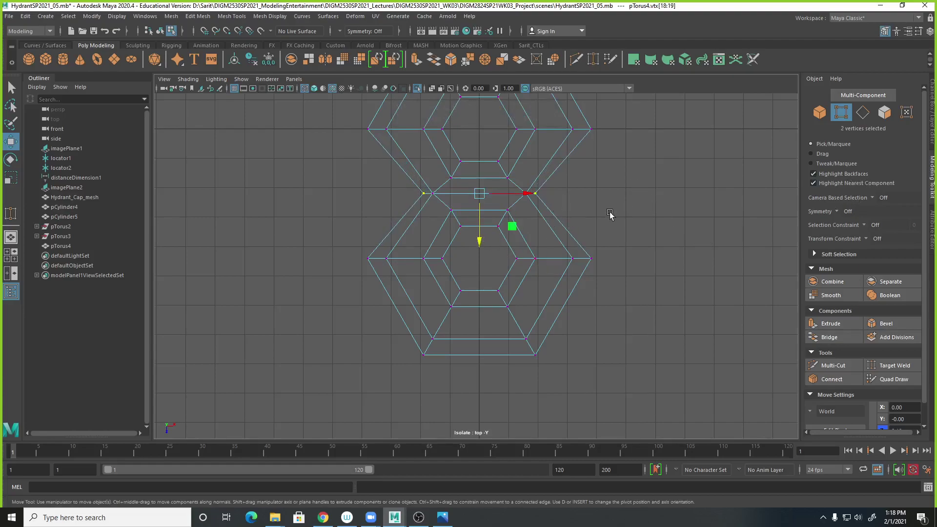
Step: Scale the two outer waist vertices apart along X and return to shaded display
{"action": "key", "text": "r"}
{"action": "left_click_drag", "start_coordinate": [526, 194], "coordinate": [536, 195]}
{"action": "key", "text": "5"}
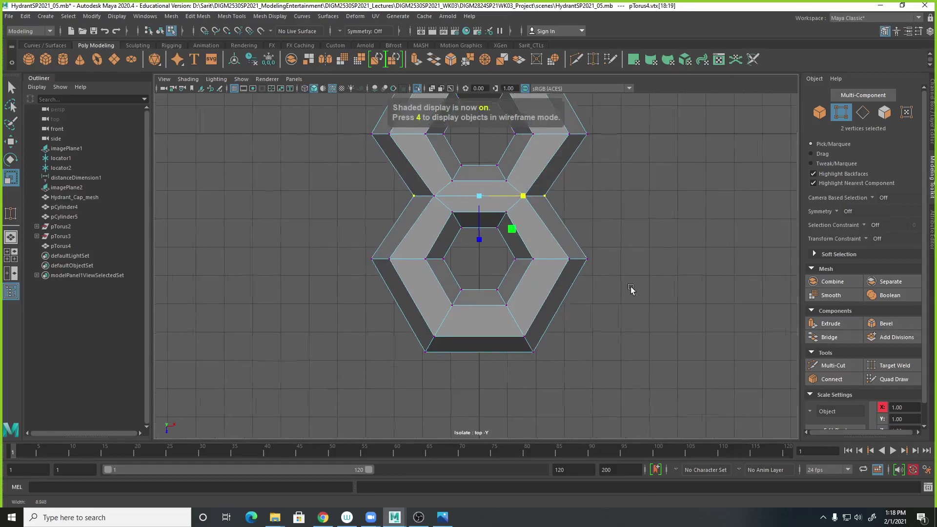
{"action": "scroll", "coordinate": [638, 230], "scroll_direction": "down", "scroll_amount": 3}
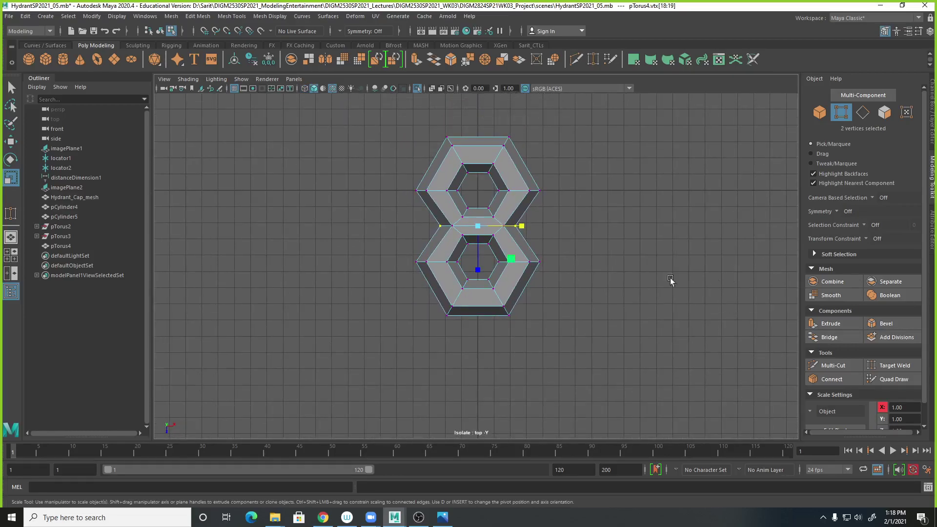
Step: Move all of the lower ring's vertices, including those on the shared seam, slightly along Z away from the upper ring
{"action": "right_click_drag", "start_coordinate": [508, 194], "coordinate": [554, 185]}
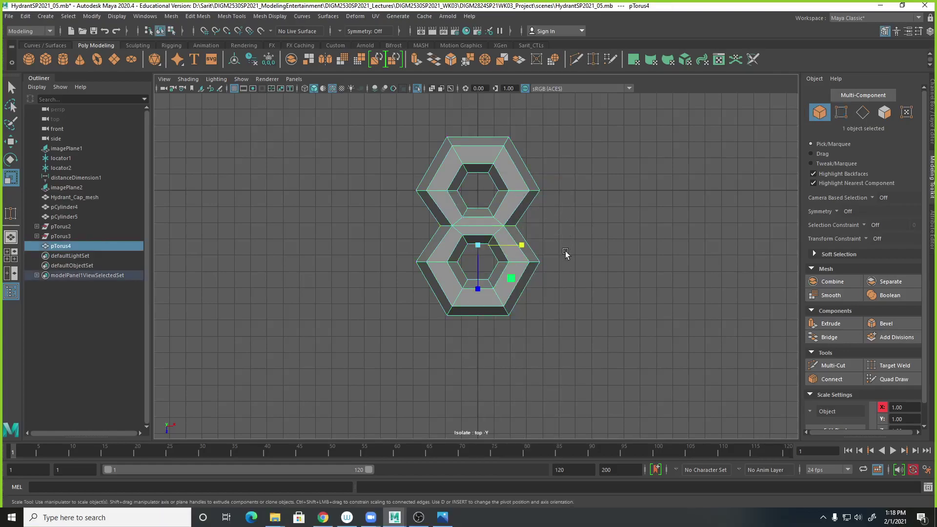
{"action": "scroll", "coordinate": [667, 321], "scroll_direction": "up", "scroll_amount": 3}
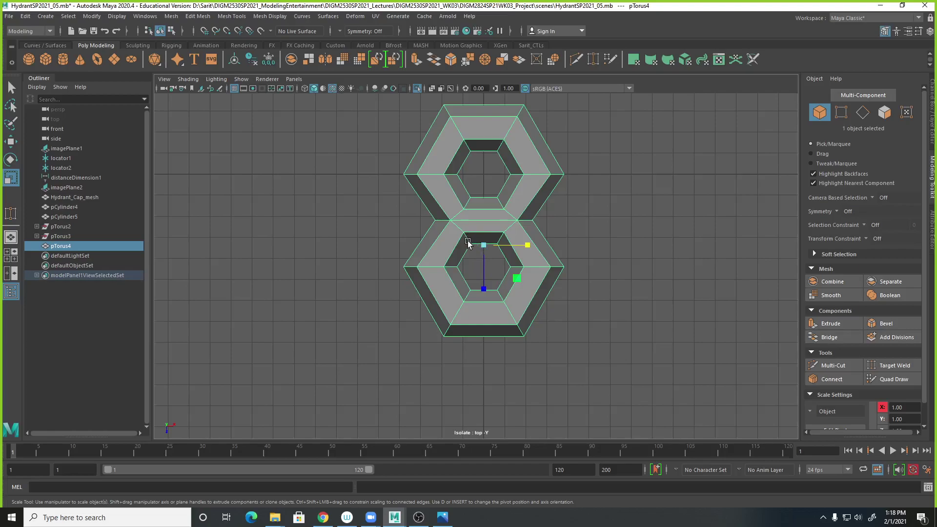
{"action": "right_click_drag", "start_coordinate": [485, 231], "coordinate": [445, 223]}
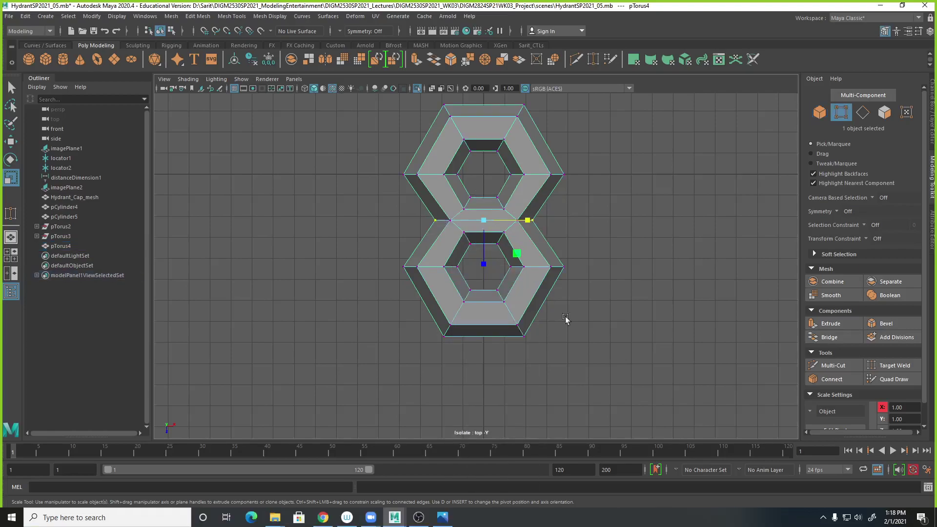
{"action": "left_click_drag", "start_coordinate": [455, 323], "coordinate": [348, 216]}
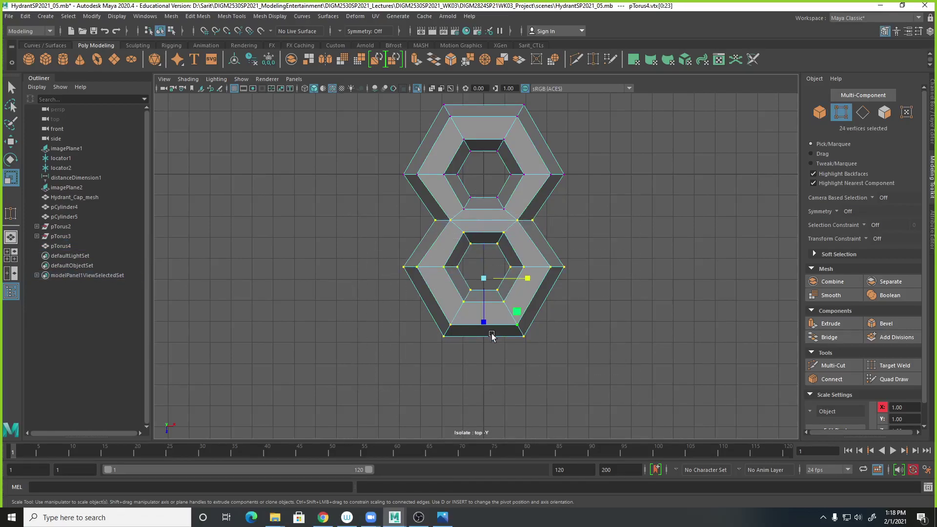
{"action": "key", "text": "w"}
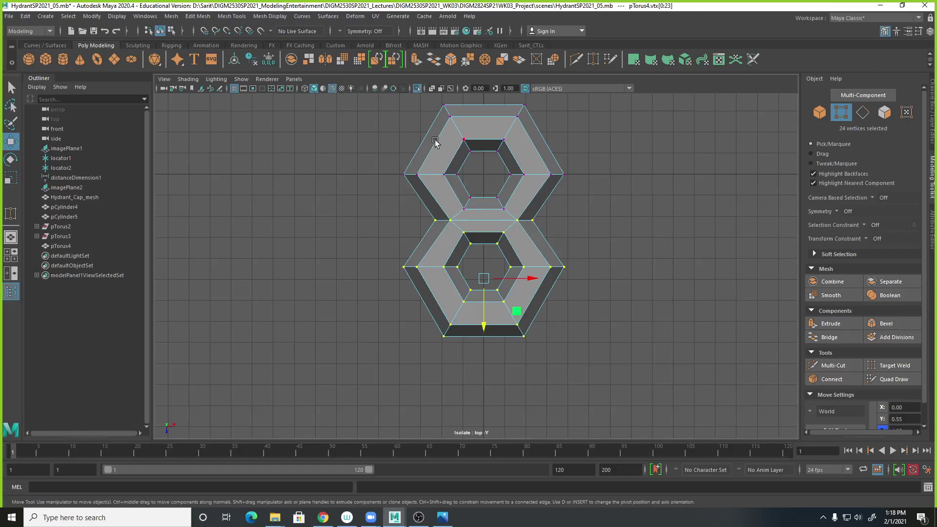
{"action": "left_click_drag", "start_coordinate": [483, 325], "coordinate": [477, 334]}
Step: Leave out the four seam vertices, move the remaining lower-ring vertices slightly farther along Z, and return to object mode
{"action": "left_click_drag", "start_coordinate": [386, 193], "coordinate": [611, 236], "text": "ctrl"}
{"action": "left_click_drag", "start_coordinate": [484, 335], "coordinate": [487, 339]}
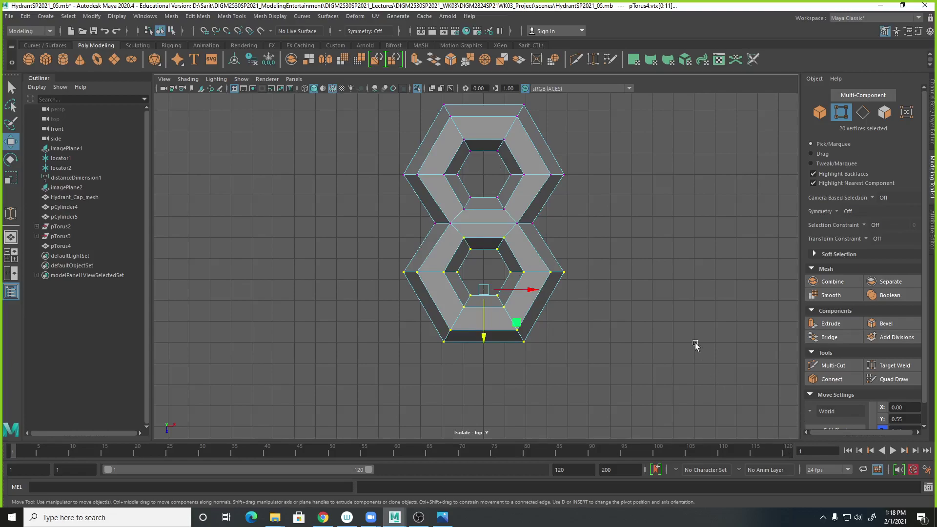
{"action": "right_click", "coordinate": [541, 210]}
{"action": "right_click_drag", "start_coordinate": [541, 210], "coordinate": [588, 195]}
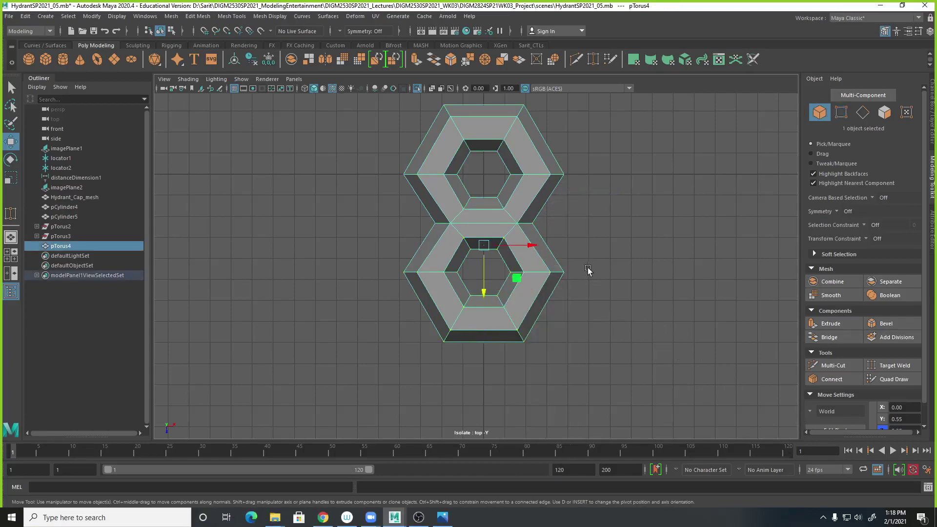
{"action": "left_click", "coordinate": [619, 324]}
Step: Preview the figure-eight mesh smoothed, and return it to the unsmoothed display
{"action": "scroll", "coordinate": [435, 291], "scroll_direction": "down", "scroll_amount": 2}
{"action": "scroll", "coordinate": [436, 292], "scroll_direction": "down", "scroll_amount": 2}
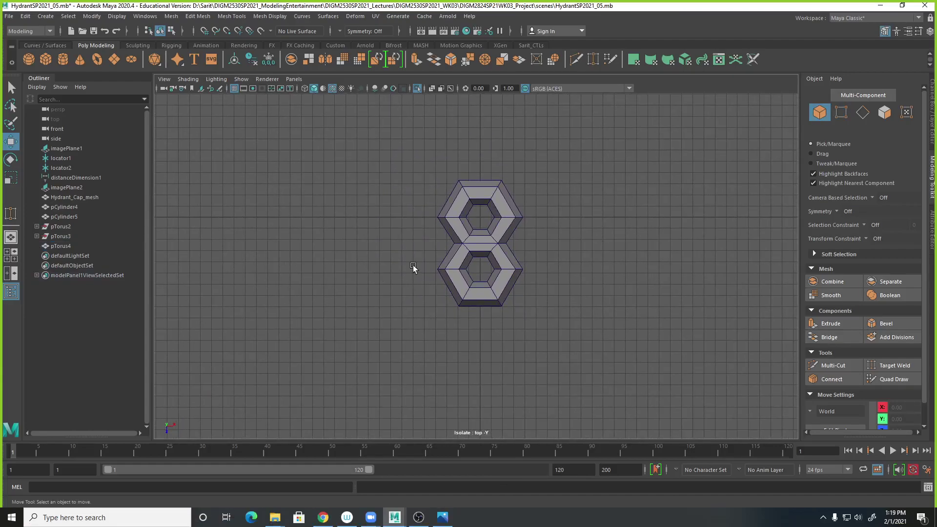
{"action": "left_click", "coordinate": [455, 253]}
{"action": "key", "text": "3"}
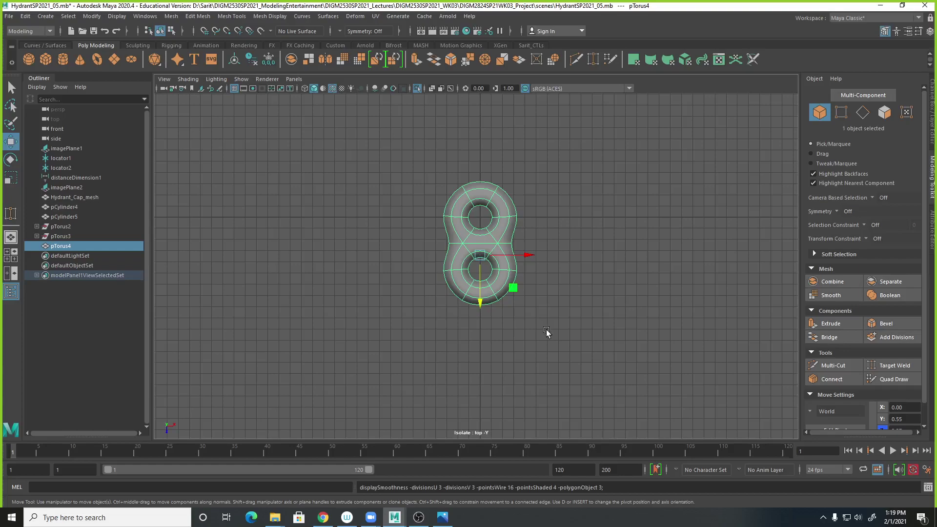
{"action": "key", "text": "1"}
Step: Fill the upper ring's hexagonal hole with two faces using the Append to Polygon tool, each bridging opposite slanted border edges
{"action": "scroll", "coordinate": [528, 335], "scroll_direction": "up", "scroll_amount": 4}
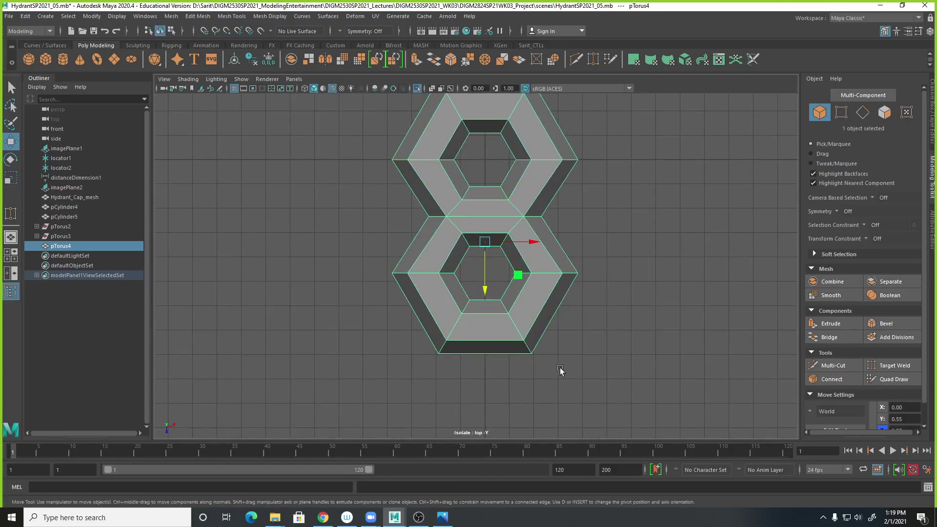
{"action": "middle_click_drag", "start_coordinate": [509, 194], "coordinate": [533, 256], "text": "alt"}
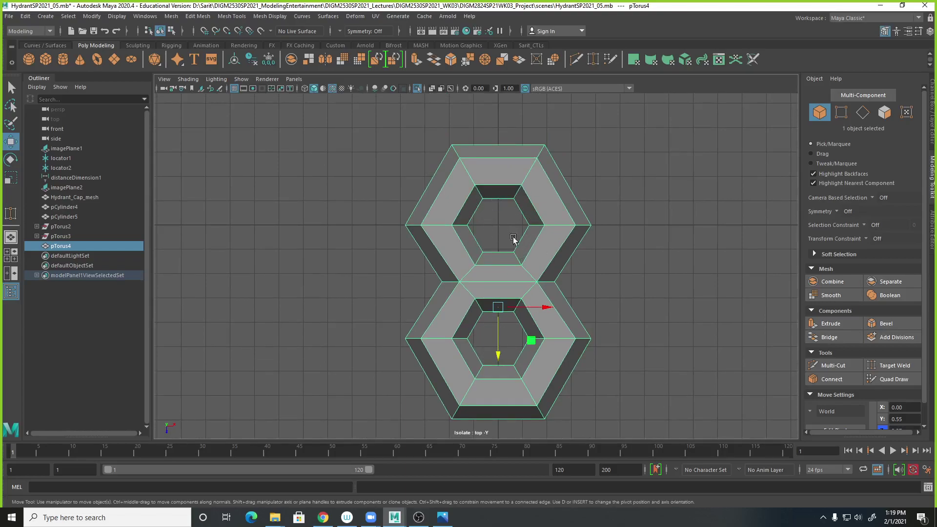
{"action": "right_click", "coordinate": [528, 205], "text": "shift"}
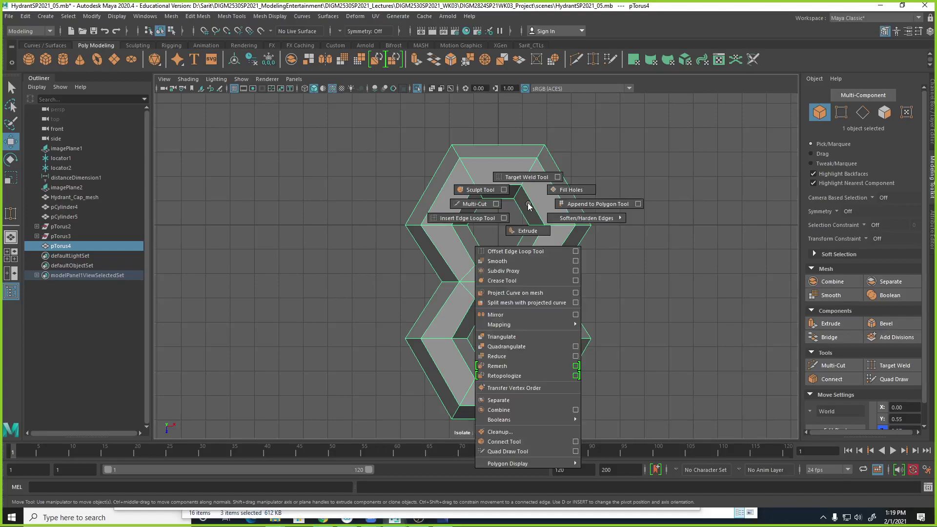
{"action": "left_click", "coordinate": [577, 207]}
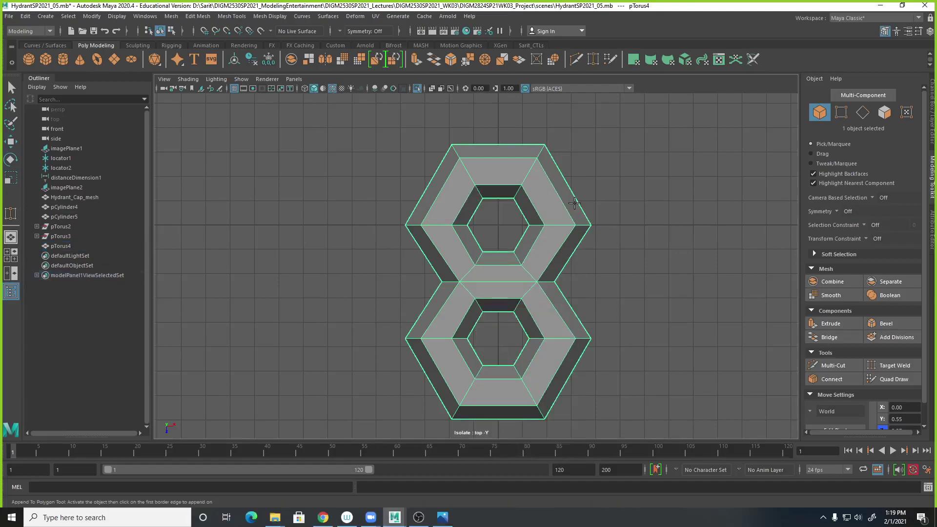
{"action": "left_click", "coordinate": [474, 211]}
{"action": "left_click", "coordinate": [521, 212]}
{"action": "key", "text": "Return"}
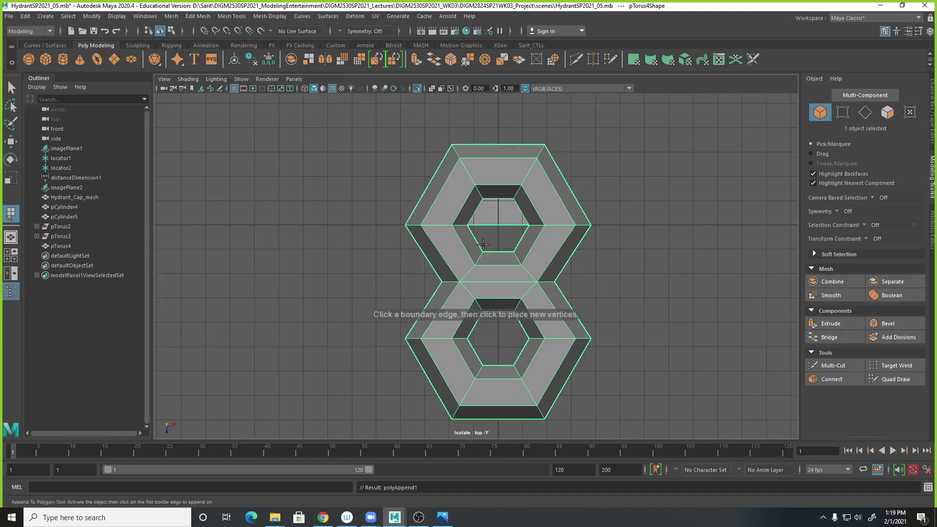
{"action": "left_click", "coordinate": [474, 239]}
{"action": "left_click", "coordinate": [520, 242]}
{"action": "key", "text": "Return"}
Step: Append two faces across the lower ring's hexagonal hole in the same way, leave the tool and deselect the mesh
{"action": "left_click", "coordinate": [475, 328]}
{"action": "left_click", "coordinate": [522, 325]}
{"action": "key", "text": "Return"}
{"action": "left_click", "coordinate": [478, 360]}
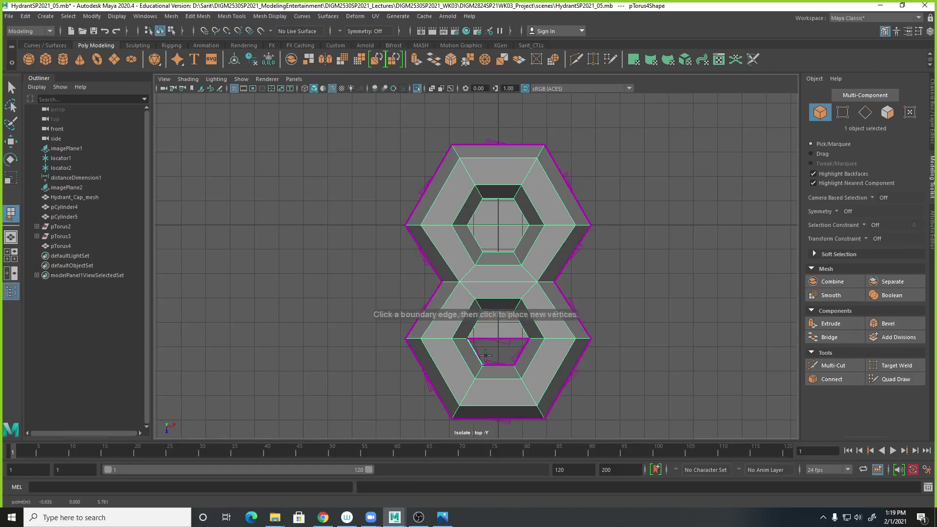
{"action": "left_click", "coordinate": [521, 355]}
{"action": "key", "text": "Return"}
{"action": "key", "text": "w"}
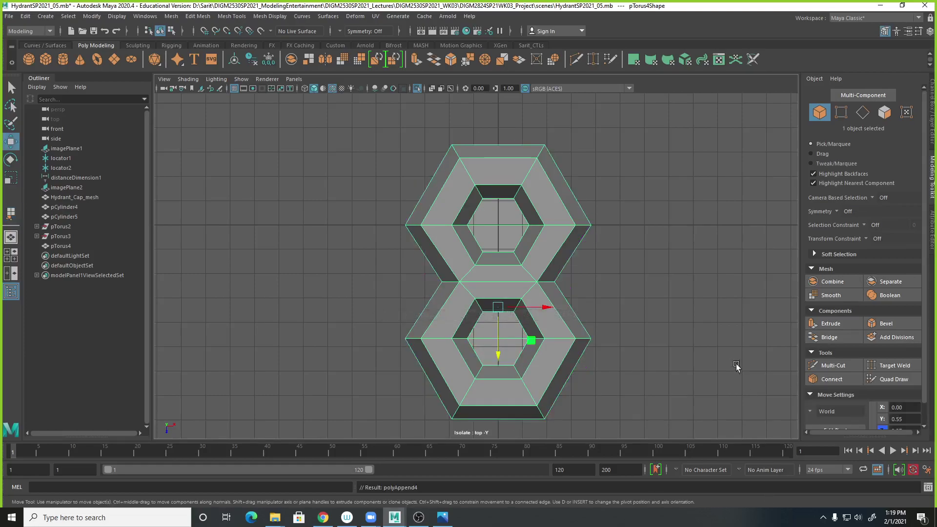
{"action": "left_click", "coordinate": [657, 294]}
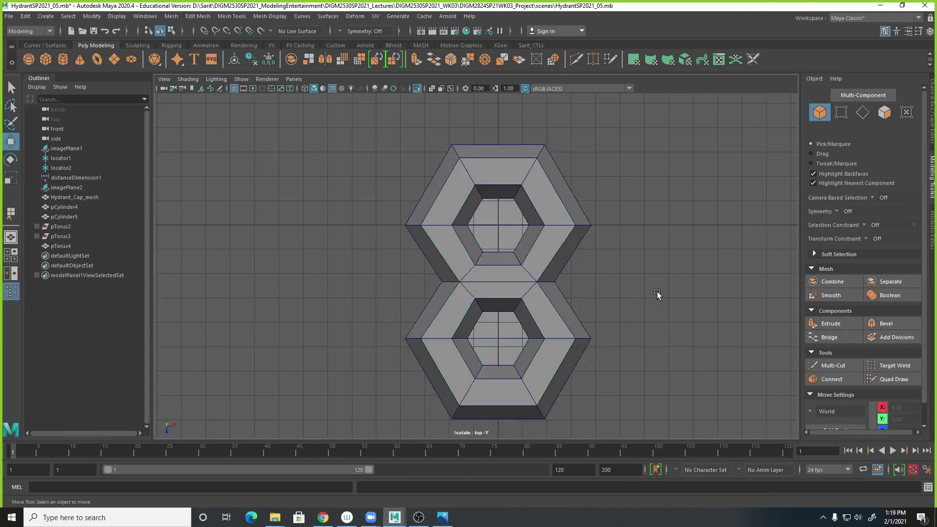
Step: Hide the grid and check the filled figure-eight in smooth preview before returning to the unsmoothed display
{"action": "left_click", "coordinate": [234, 88]}
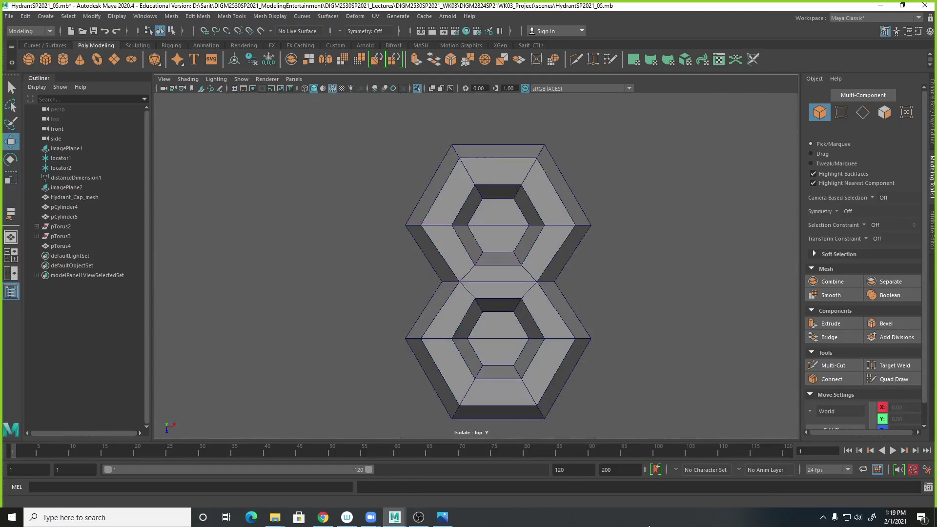
{"action": "scroll", "coordinate": [657, 310], "scroll_direction": "up", "scroll_amount": 3}
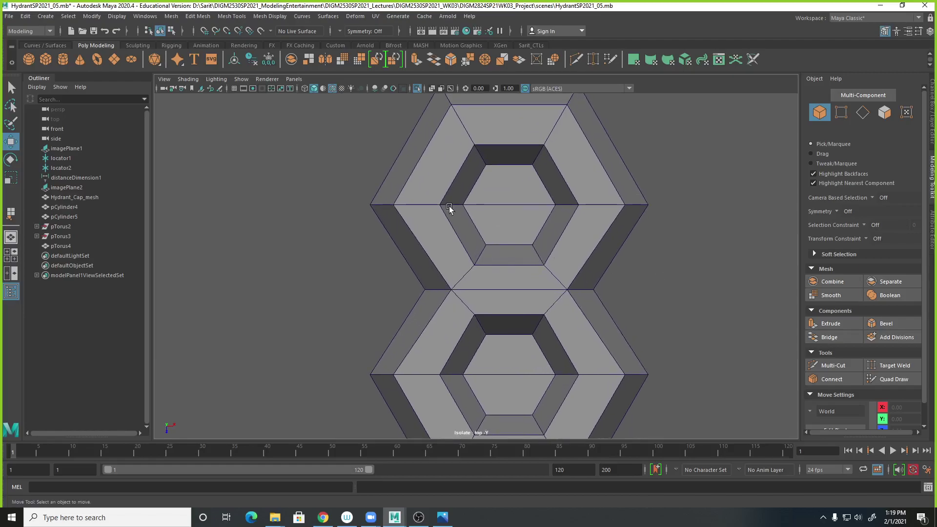
{"action": "left_click", "coordinate": [506, 190]}
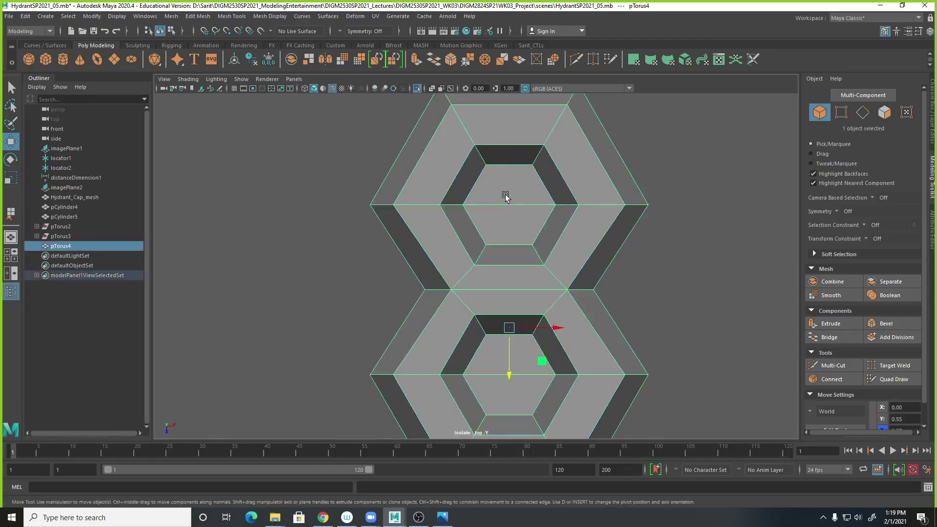
{"action": "key", "text": "3"}
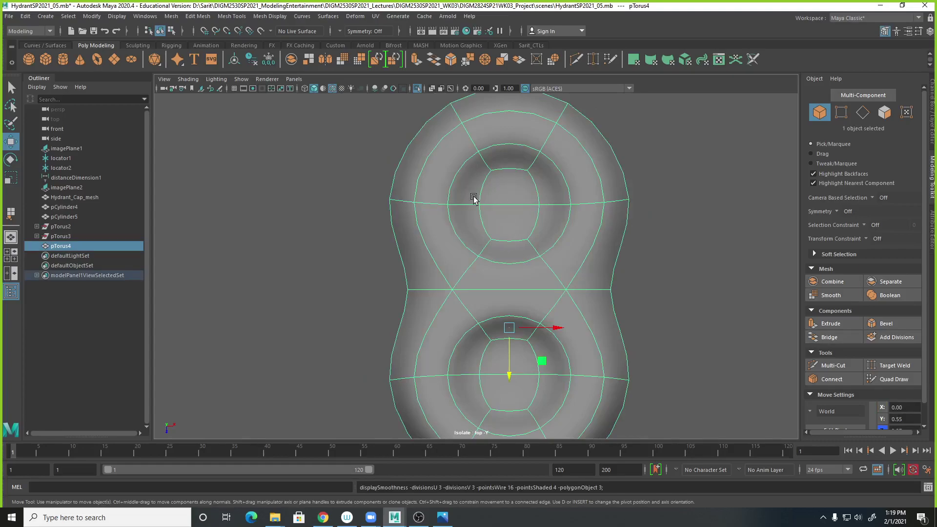
{"action": "key", "text": "1"}
Step: Extrude the four faces filling both holes with an offset of 0.1
{"action": "right_click_drag", "start_coordinate": [512, 184], "coordinate": [514, 208]}
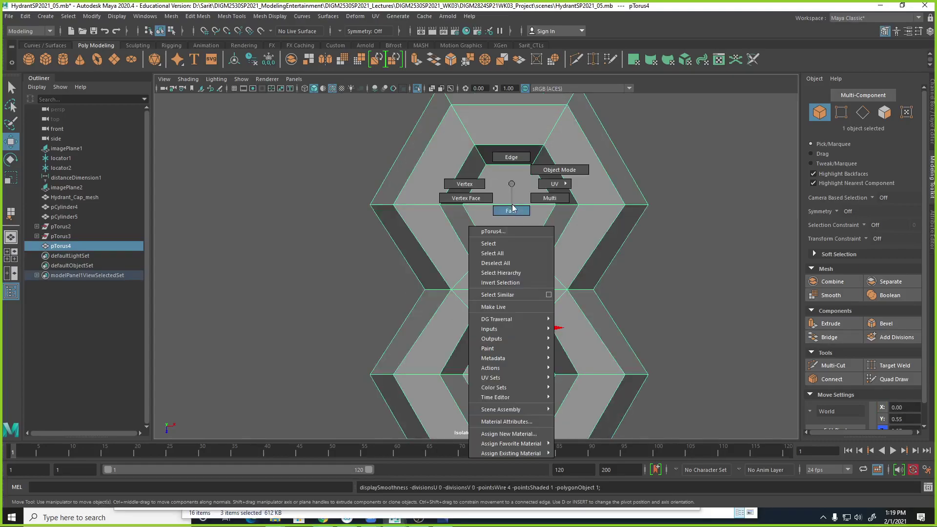
{"action": "left_click", "coordinate": [510, 192]}
{"action": "left_click", "coordinate": [498, 224], "text": "shift"}
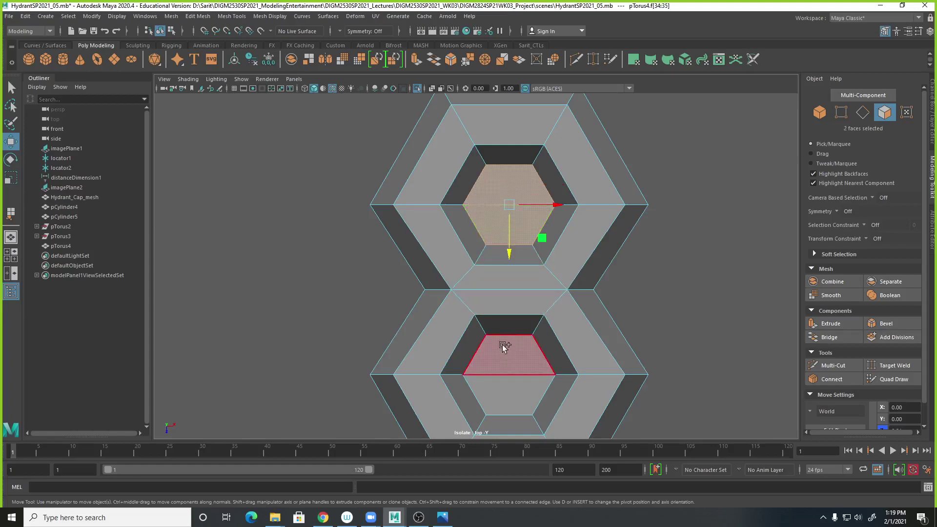
{"action": "left_click", "coordinate": [503, 343], "text": "shift"}
{"action": "left_click", "coordinate": [510, 389], "text": "shift"}
{"action": "scroll", "coordinate": [697, 306], "scroll_direction": "down", "scroll_amount": 3}
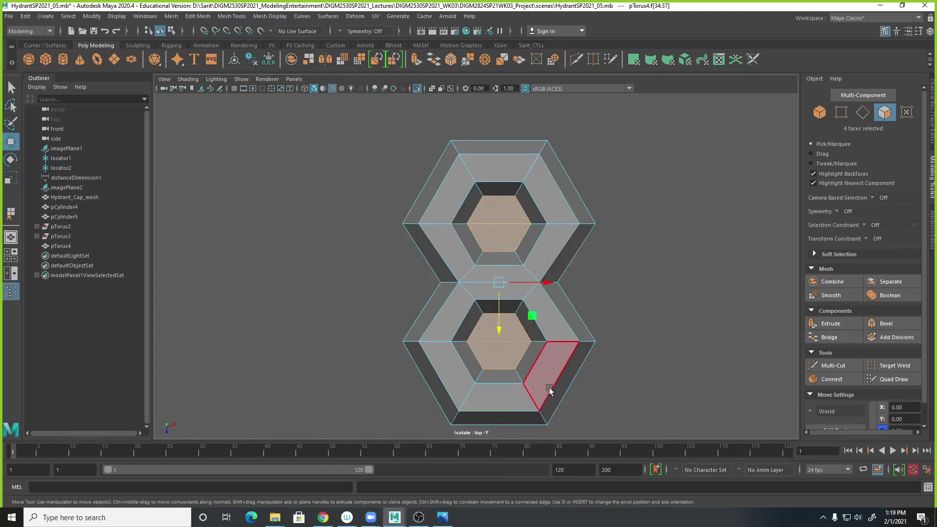
{"action": "right_click", "coordinate": [504, 214], "text": "shift"}
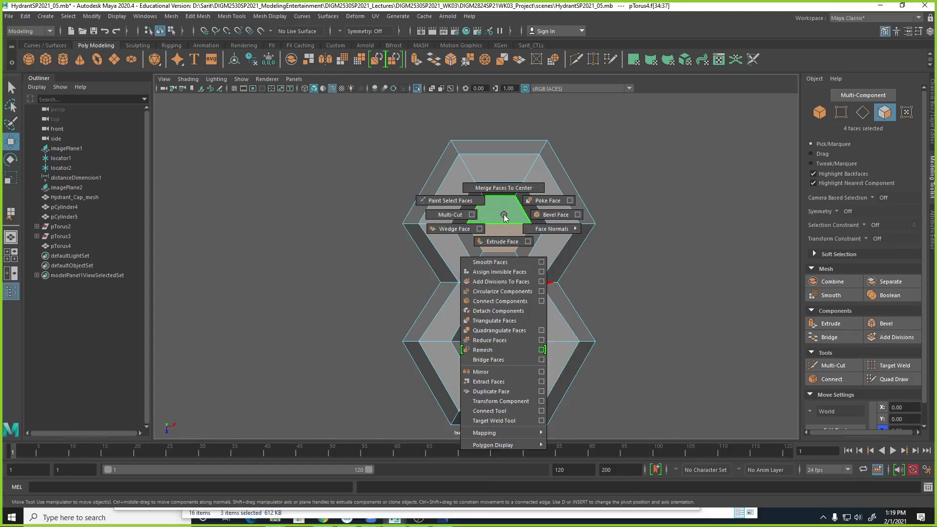
{"action": "left_click", "coordinate": [502, 242]}
{"action": "left_click", "coordinate": [652, 157]}
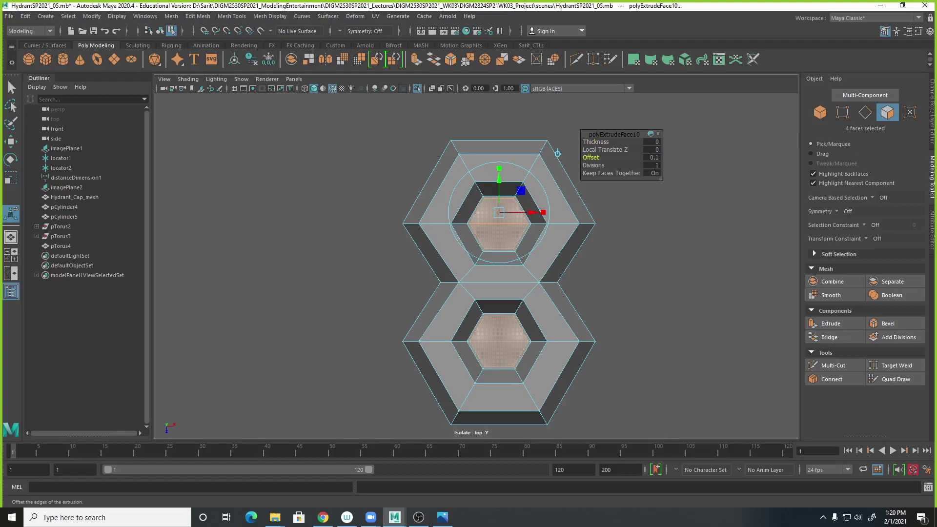
Step: Set the extrusion's offset to 0.15 and finish the extrusion
{"action": "scroll", "coordinate": [480, 191], "scroll_direction": "up", "scroll_amount": 2}
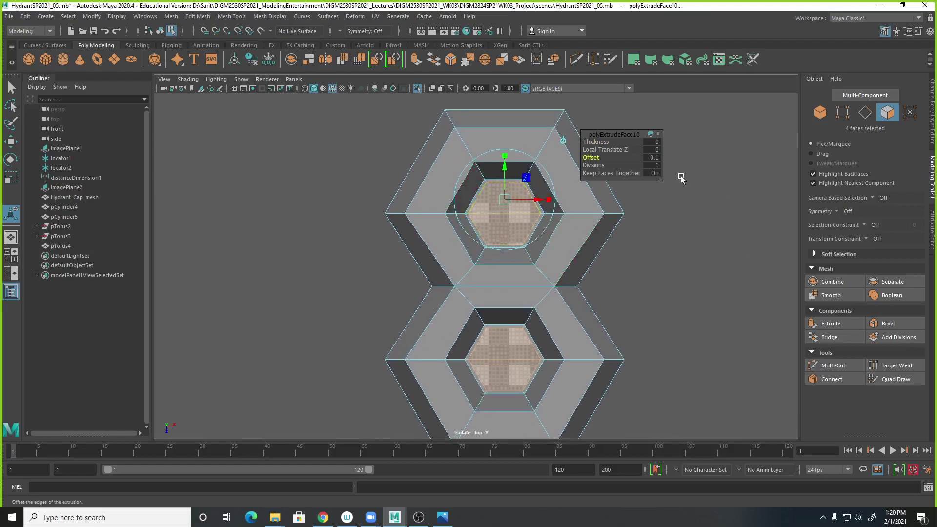
{"action": "key", "text": "Return"}
{"action": "key", "text": "Return"}
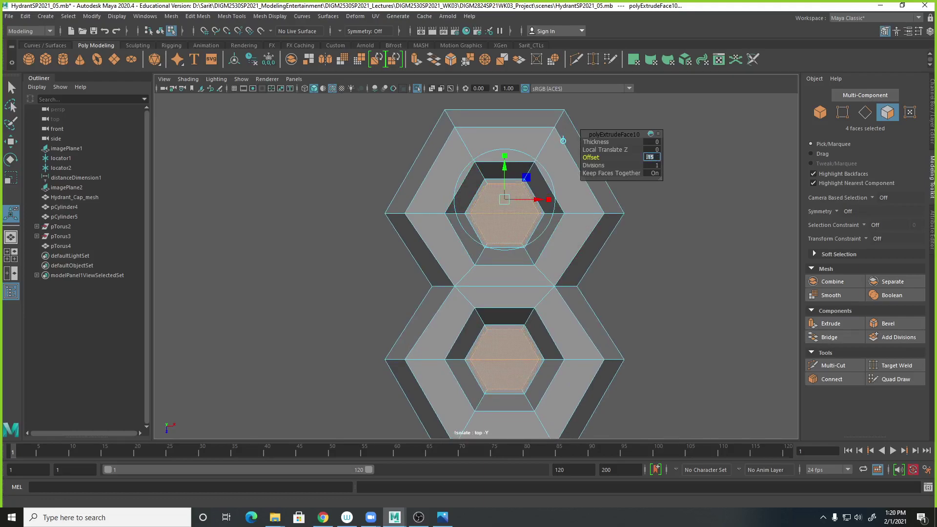
{"action": "left_click", "coordinate": [711, 266]}
Step: Return to object mode, display the figure-eight in smooth preview and deselect it to inspect the inset centers
{"action": "right_click_drag", "start_coordinate": [584, 174], "coordinate": [637, 156]}
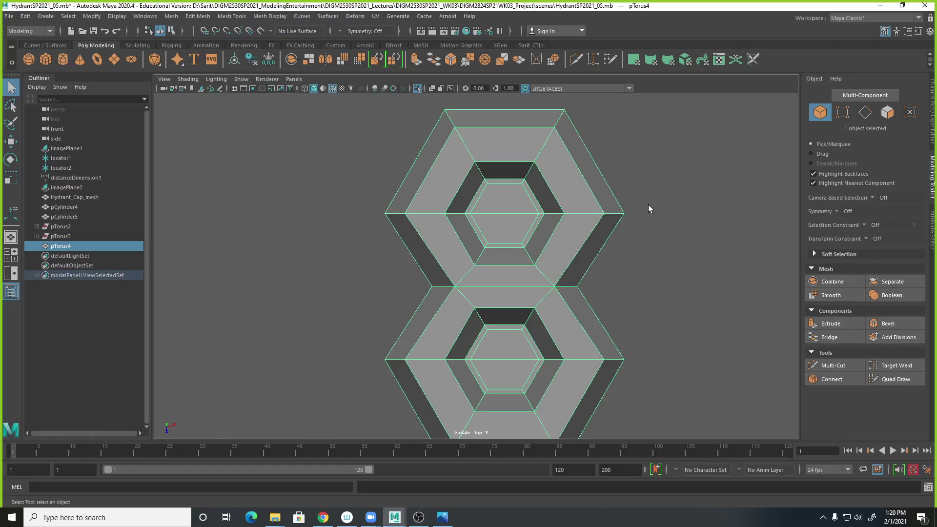
{"action": "key", "text": "3"}
{"action": "left_click", "coordinate": [652, 230]}
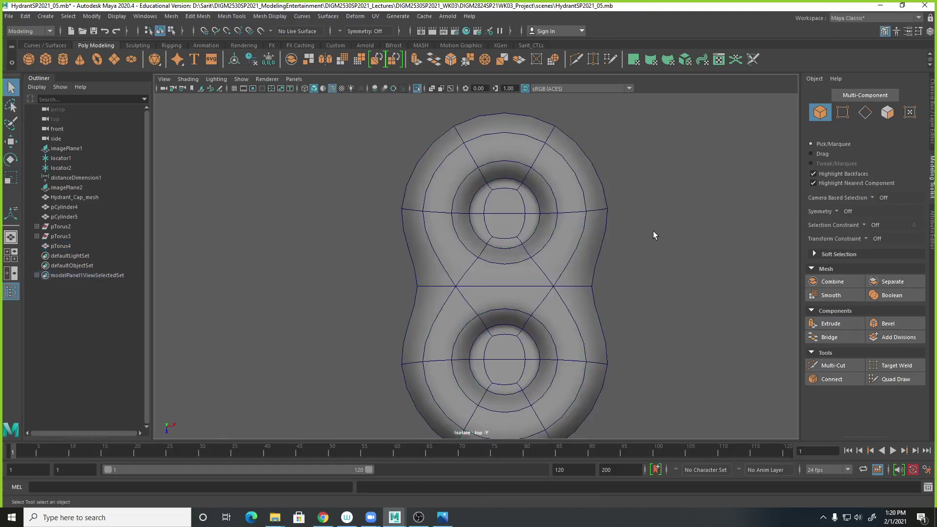
Step: Hide the wireframe overlay and insert an edge loop just outside the rim of pTorus4's upper hole
{"action": "left_click", "coordinate": [333, 89]}
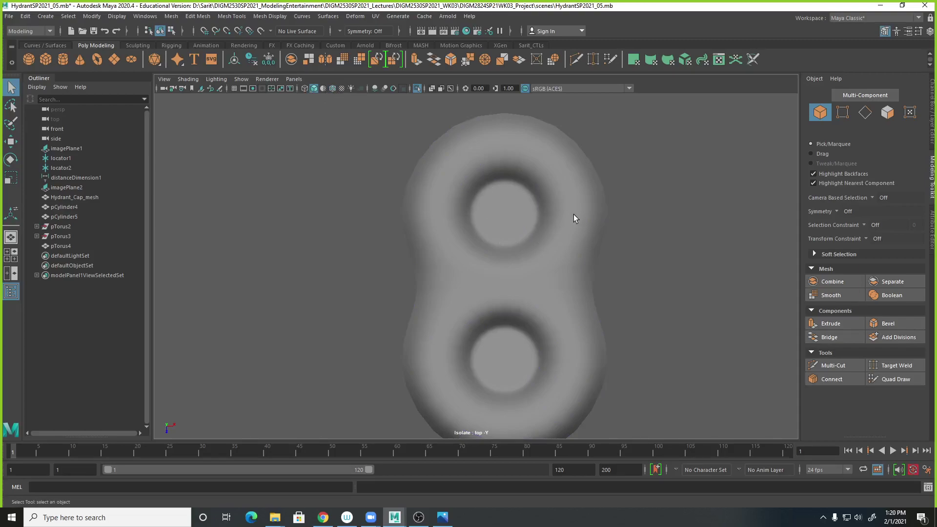
{"action": "left_click", "coordinate": [561, 200]}
{"action": "key", "text": "1"}
{"action": "scroll", "coordinate": [675, 323], "scroll_direction": "up", "scroll_amount": 2}
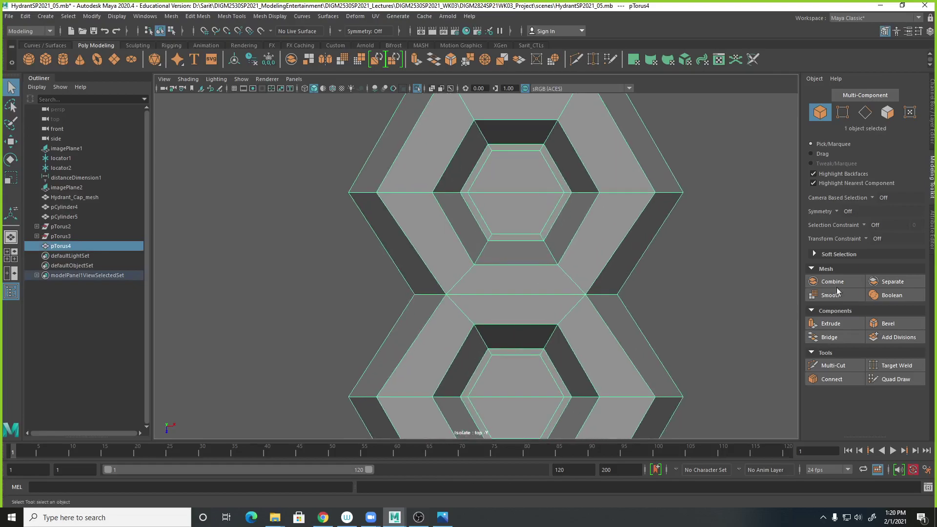
{"action": "mouse_move", "coordinate": [566, 153]}
{"action": "right_mouse_down", "text": "shift"}
{"action": "mouse_move", "coordinate": [537, 166]}
{"action": "mouse_move", "coordinate": [512, 155]}
{"action": "right_mouse_up", "text": "shift"}
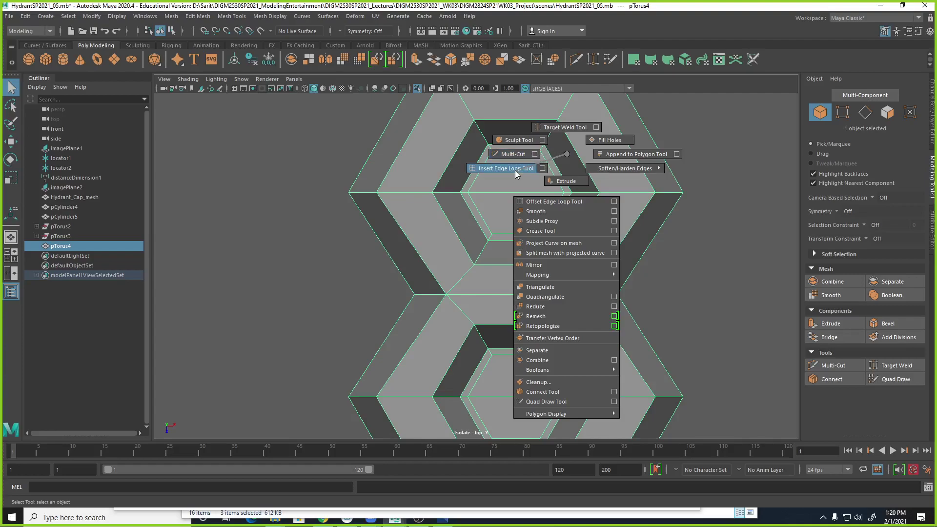
{"action": "left_click", "coordinate": [508, 168]}
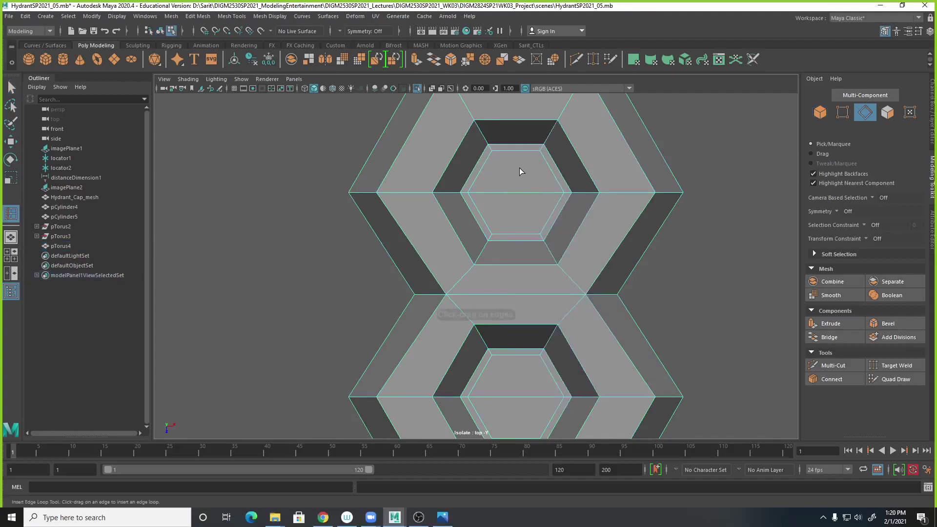
{"action": "left_click", "coordinate": [546, 140]}
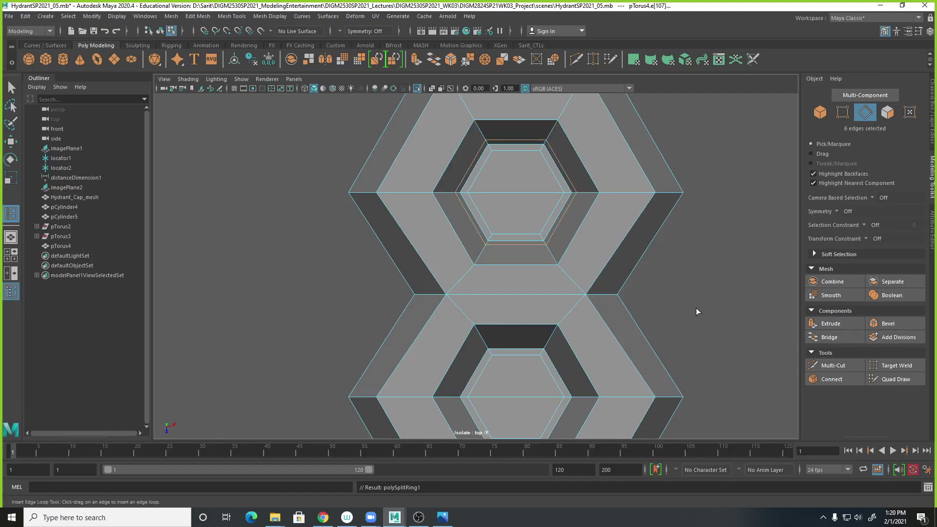
Step: Insert a matching edge loop around pTorus4's lower hole and preview the whole mesh smoothed in object mode
{"action": "middle_click_drag", "start_coordinate": [690, 314], "coordinate": [658, 192], "text": "alt"}
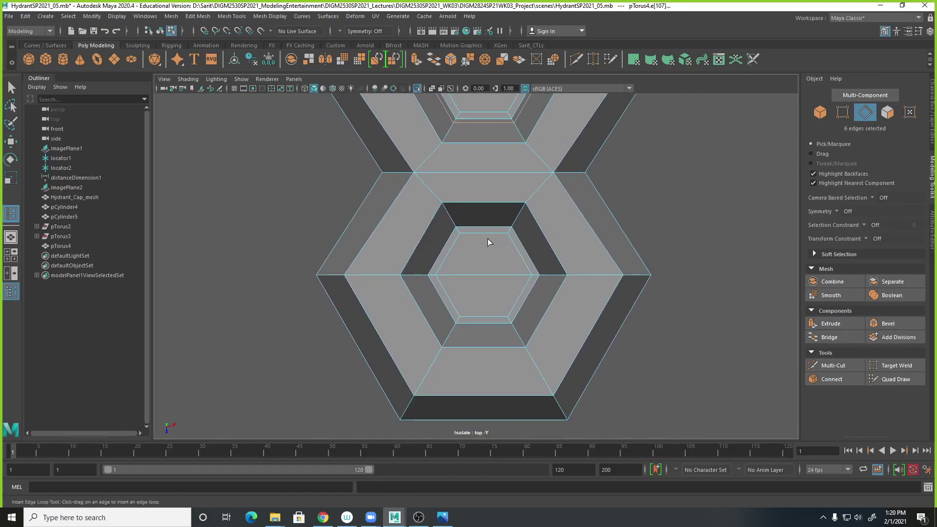
{"action": "left_click_drag", "start_coordinate": [451, 221], "coordinate": [452, 224]}
{"action": "key", "text": "3"}
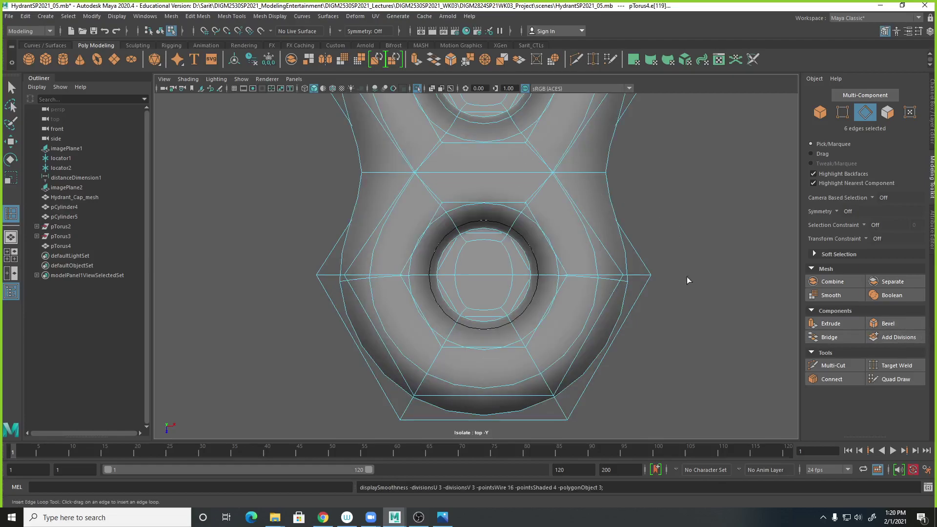
{"action": "key", "text": "q"}
{"action": "key", "text": "1"}
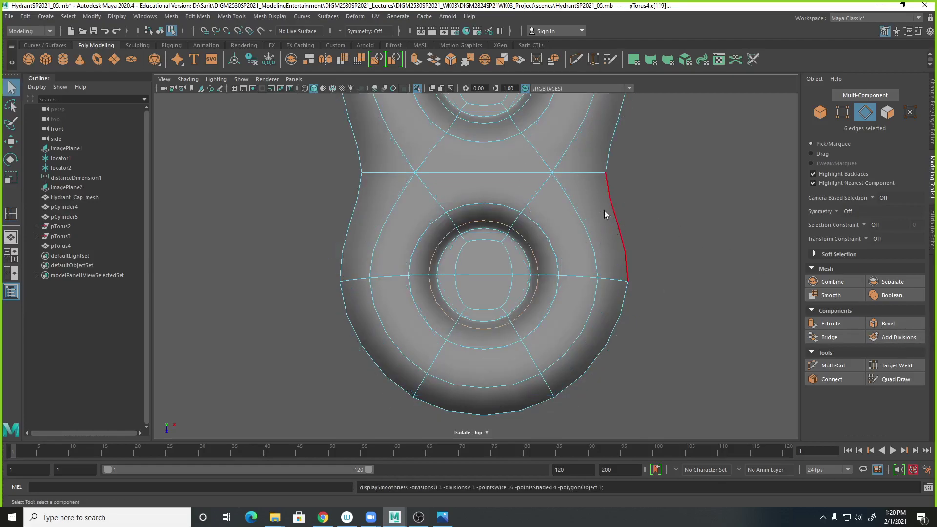
{"action": "left_click", "coordinate": [688, 210]}
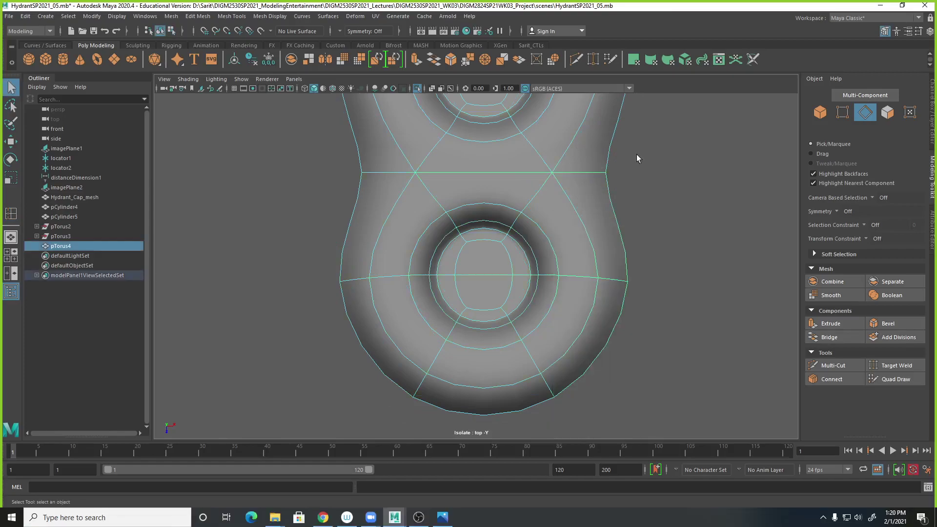
{"action": "key", "text": "F8"}
{"action": "key", "text": "3"}
{"action": "right_click_drag", "start_coordinate": [670, 262], "coordinate": [534, 304], "text": "alt"}
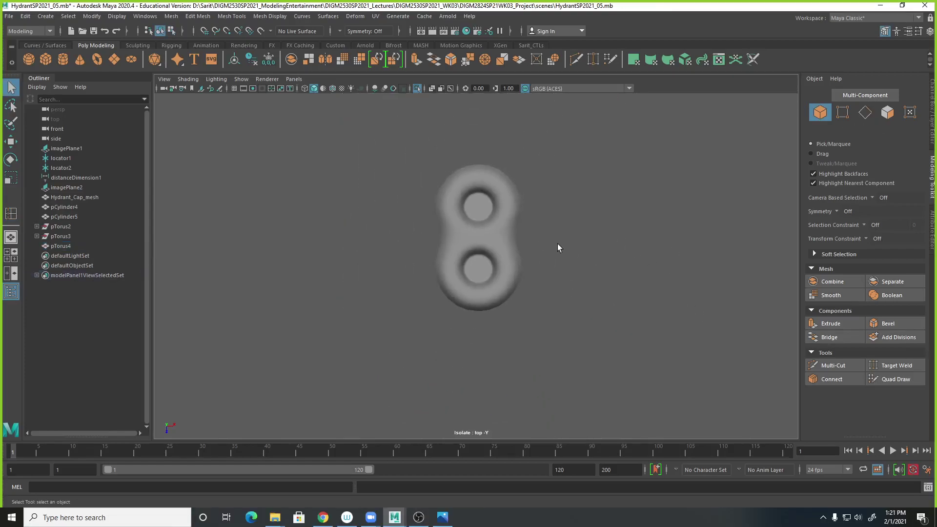
Step: Return pTorus4 to its unsmoothed display and save the scene
{"action": "left_click", "coordinate": [515, 252]}
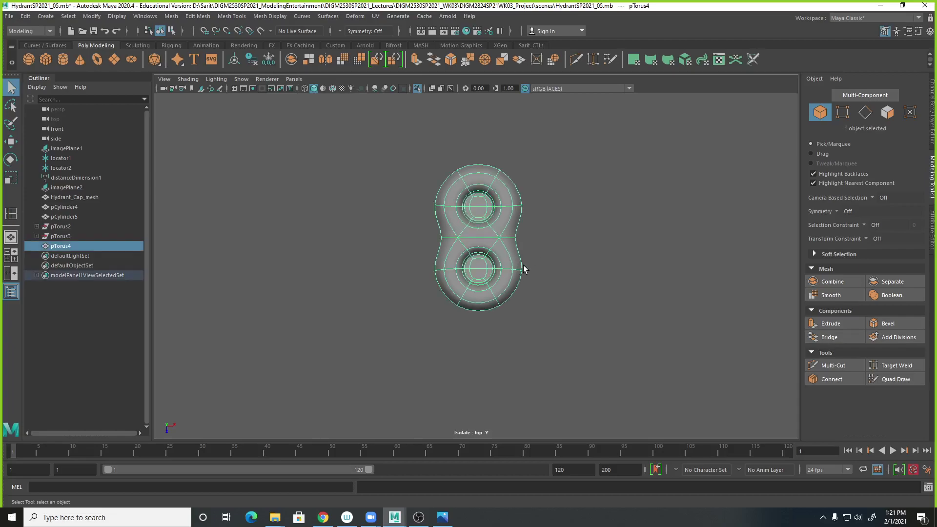
{"action": "key", "text": "1"}
{"action": "key", "text": "ctrl+s"}
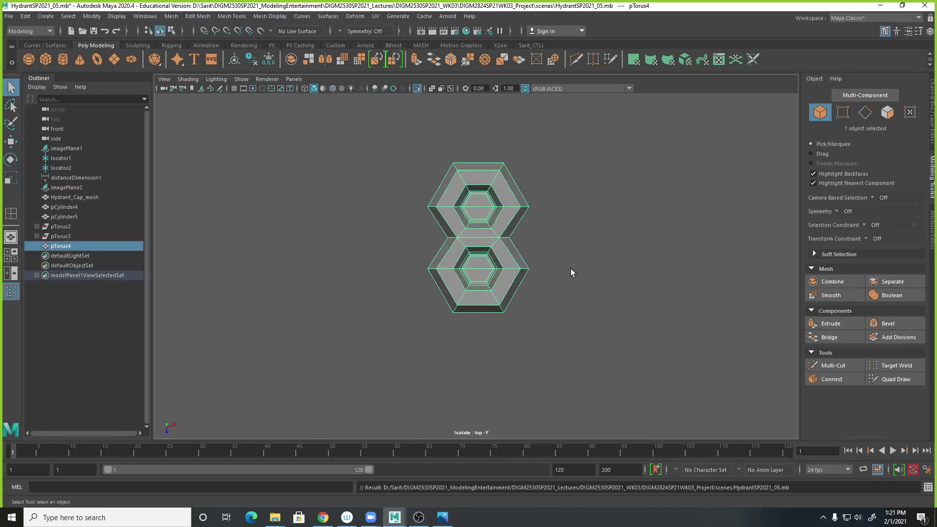
Step: Turn off isolate selection to show the full hydrant together with pTorus4 in the top view
{"action": "left_click", "coordinate": [241, 79]}
{"action": "mouse_move", "coordinate": [243, 97]}
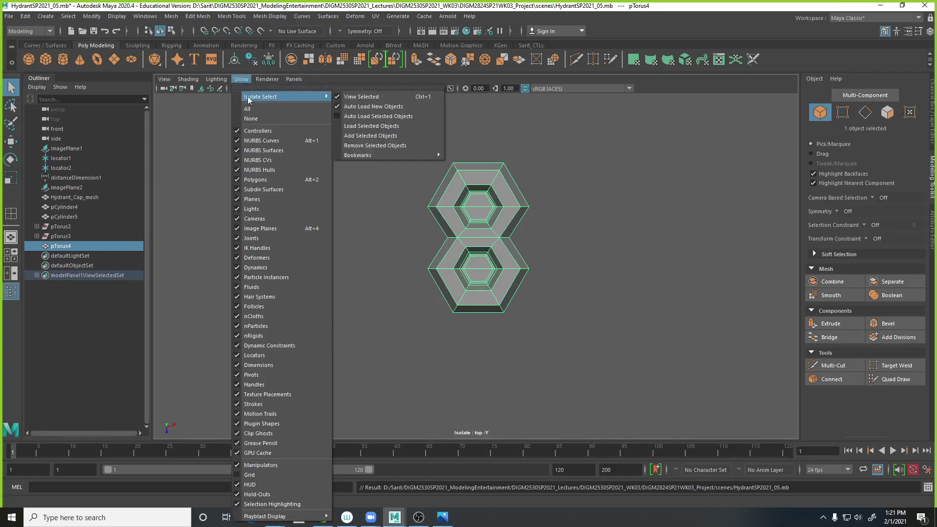
{"action": "left_click", "coordinate": [380, 96]}
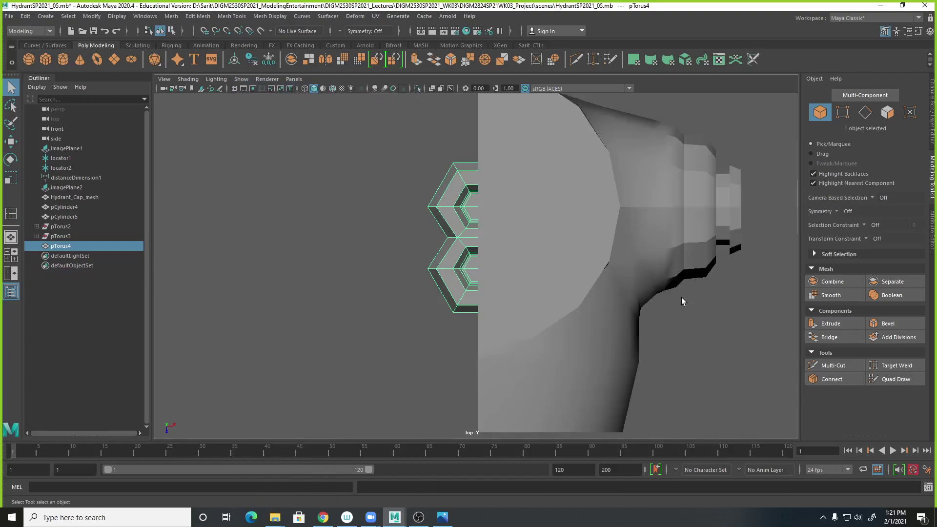
{"action": "key", "text": "ctrl+space"}
{"action": "key", "text": "ctrl+space"}
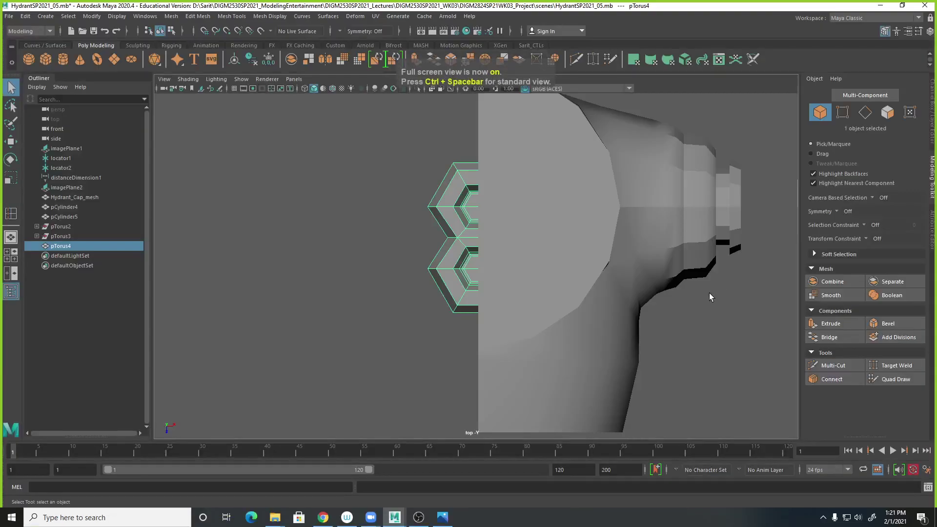
{"action": "scroll", "coordinate": [698, 295], "scroll_direction": "down", "scroll_amount": 3}
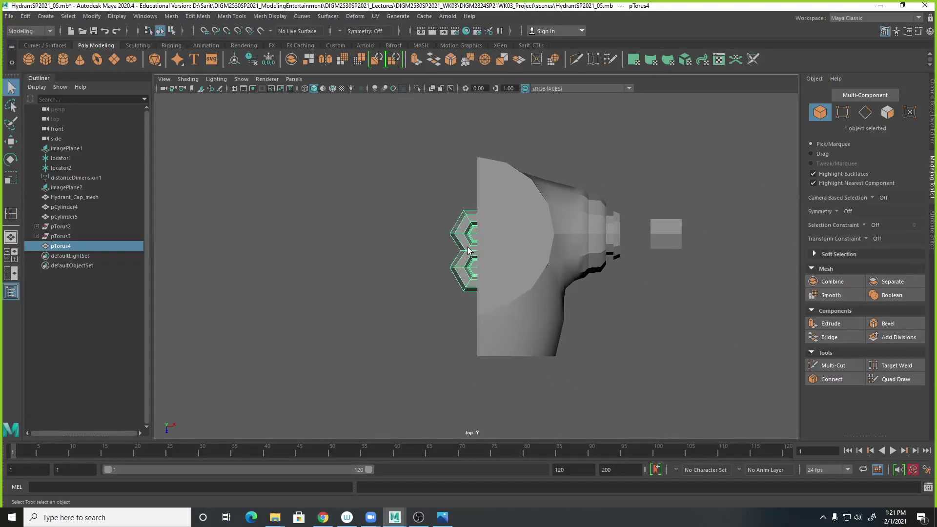
Step: Move pTorus4 along X out past the hydrant's side nozzle, to a Translate X of about 12.7
{"action": "key", "text": "w"}
{"action": "left_click_drag", "start_coordinate": [512, 258], "coordinate": [749, 277]}
{"action": "left_click_drag", "start_coordinate": [742, 340], "coordinate": [756, 340], "text": "alt"}
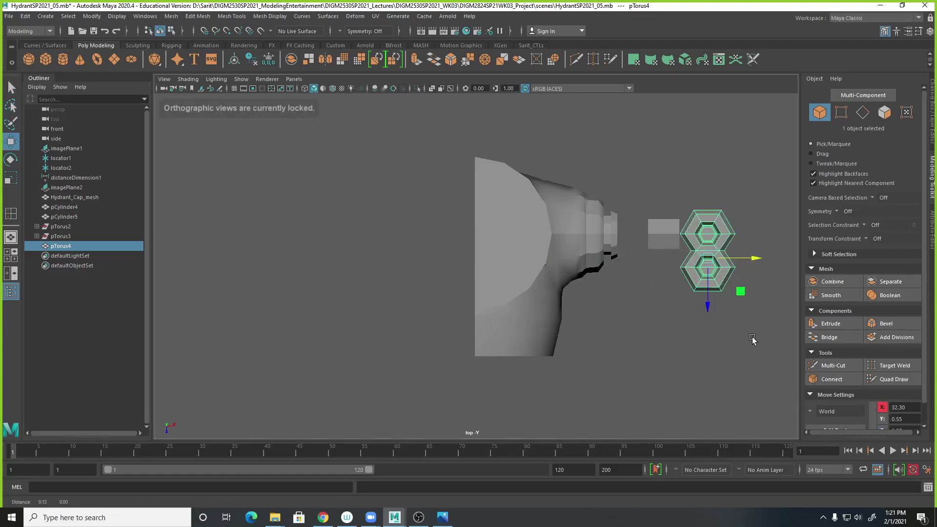
{"action": "scroll", "coordinate": [768, 250], "scroll_direction": "up", "scroll_amount": 5}
Step: Rotate pTorus4 about Z to stand it on edge, setting Rotate Z to exactly -90
{"action": "key", "text": "e"}
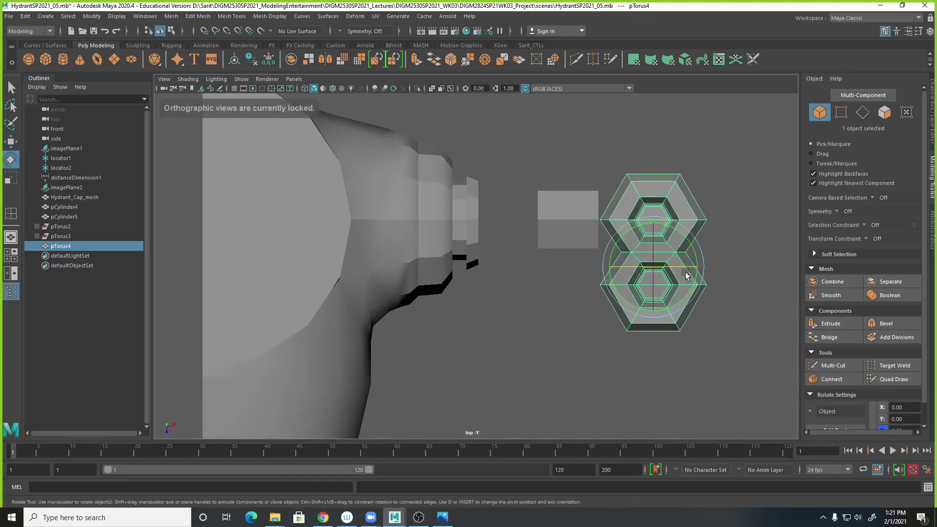
{"action": "left_click_drag", "start_coordinate": [683, 269], "coordinate": [701, 268]}
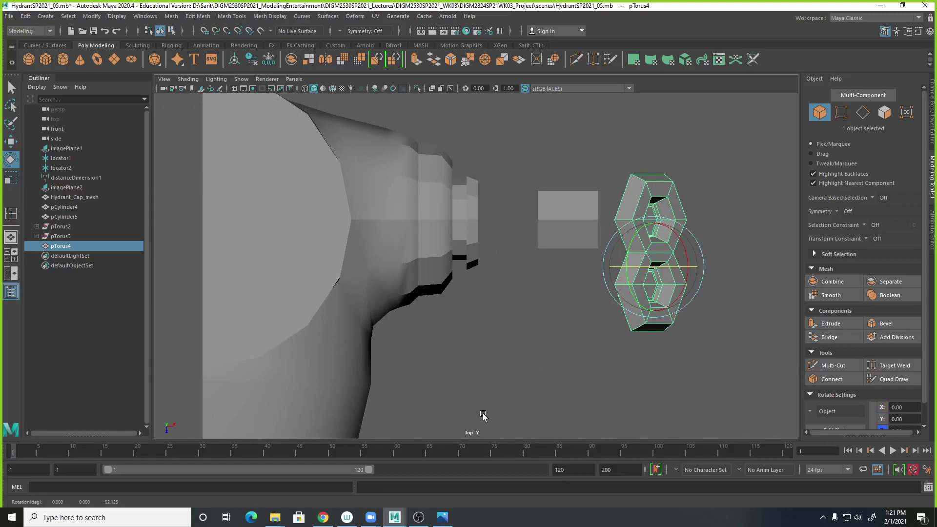
{"action": "left_click_drag", "start_coordinate": [647, 266], "coordinate": [673, 266]}
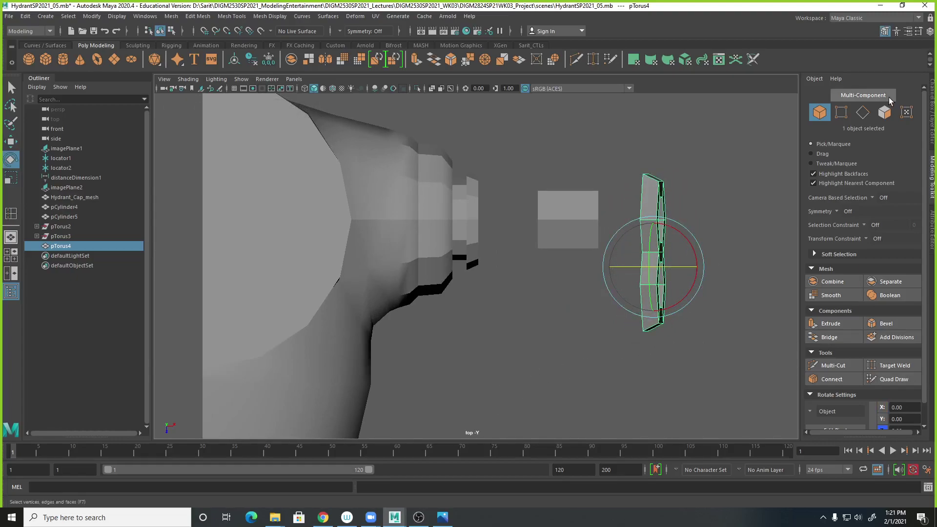
{"action": "left_click", "coordinate": [933, 107]}
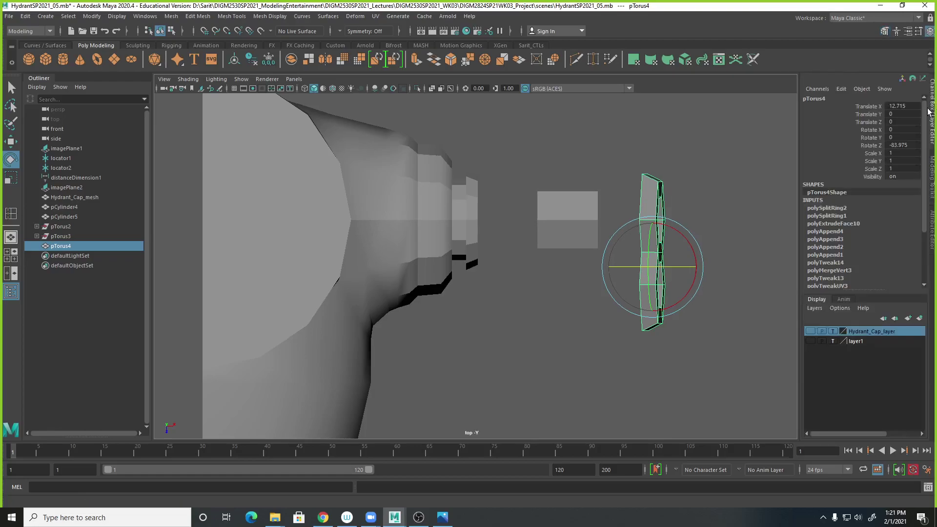
{"action": "double_click", "coordinate": [912, 145]}
{"action": "type", "text": "-90"}
{"action": "key", "text": "Return"}
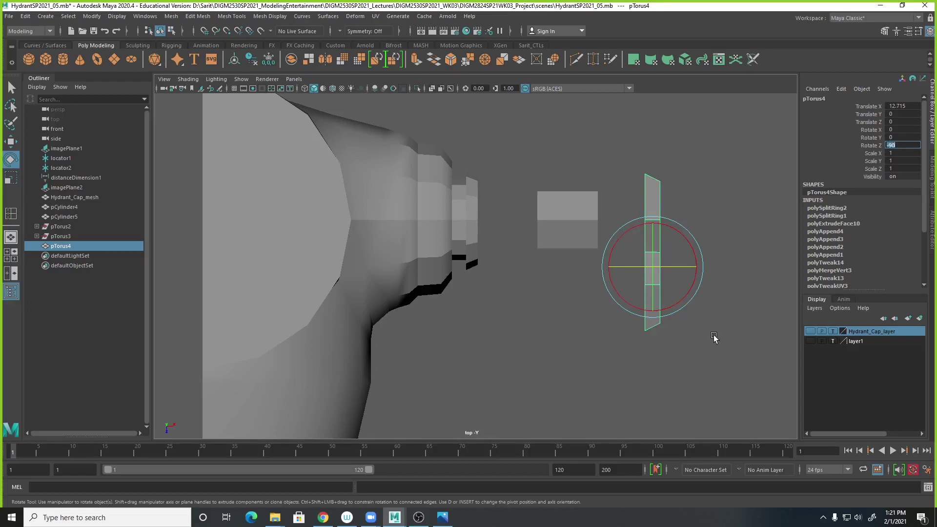
Step: Raise pTorus4 in the side view to the nozzle's height, to a Translate Y of about 17.3
{"action": "key", "text": "space"}
{"action": "key", "text": "space"}
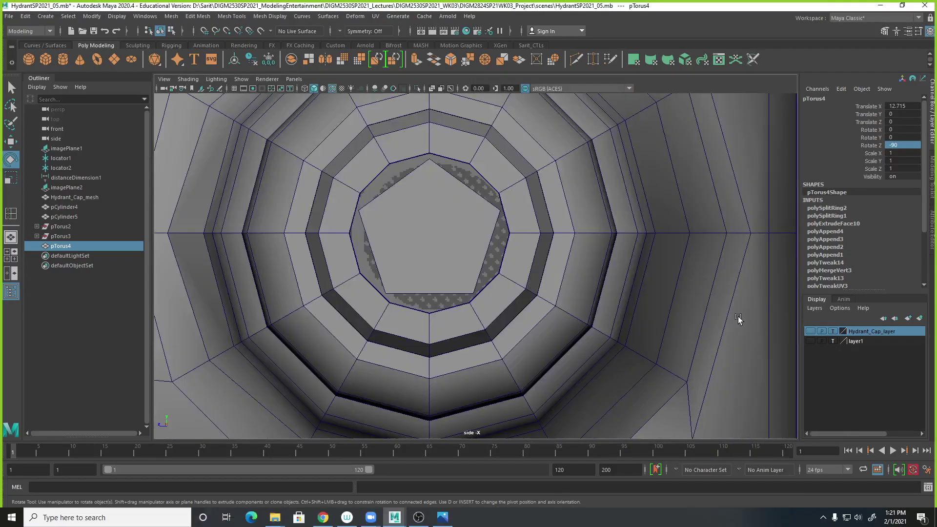
{"action": "scroll", "coordinate": [738, 318], "scroll_direction": "down", "scroll_amount": 5}
{"action": "scroll", "coordinate": [505, 301], "scroll_direction": "down", "scroll_amount": 2}
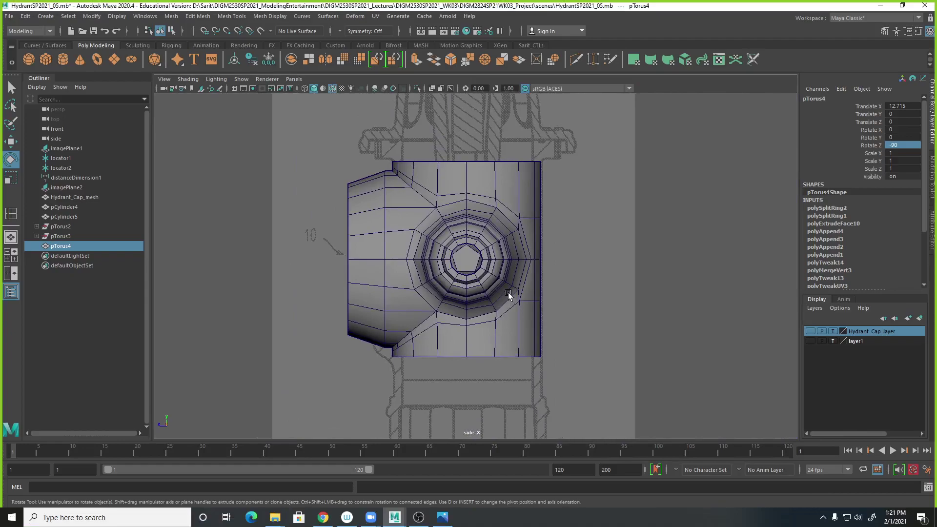
{"action": "key", "text": "space"}
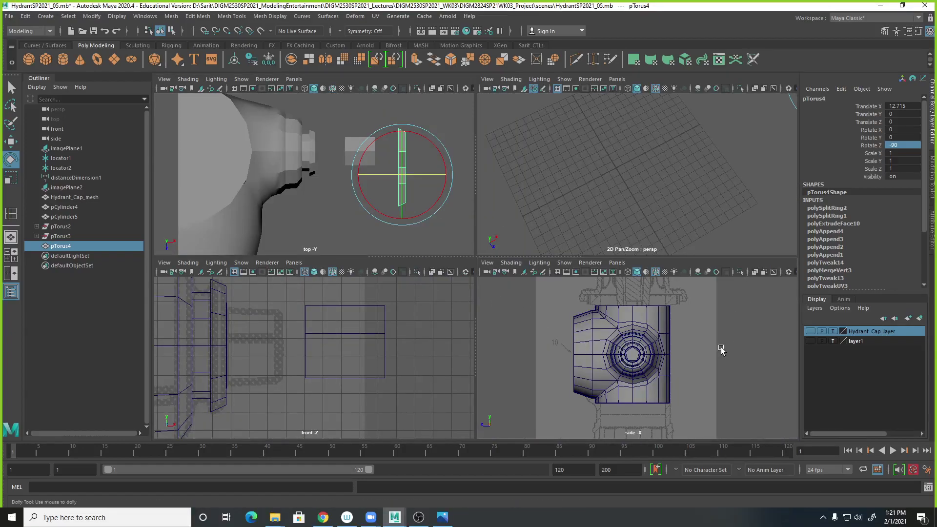
{"action": "scroll", "coordinate": [569, 335], "scroll_direction": "down", "scroll_amount": 4}
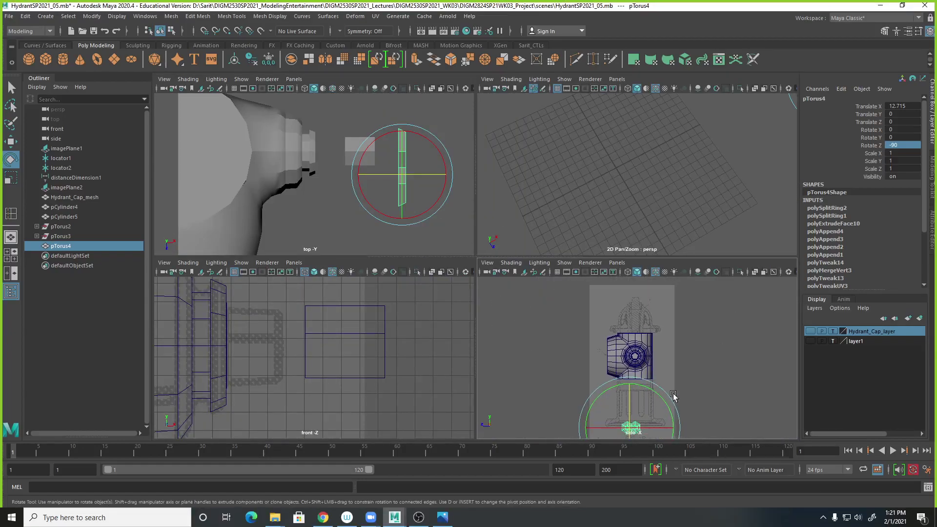
{"action": "key", "text": "w"}
{"action": "left_click_drag", "start_coordinate": [630, 399], "coordinate": [631, 327]}
{"action": "key", "text": "space"}
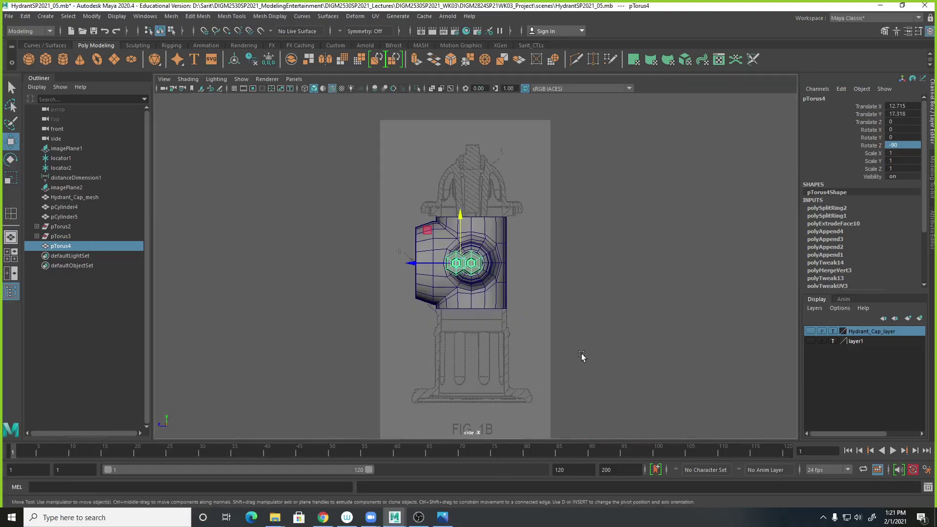
Step: Center the pivot of pTorus4
{"action": "key", "text": "f"}
{"action": "scroll", "coordinate": [545, 253], "scroll_direction": "down", "scroll_amount": 3}
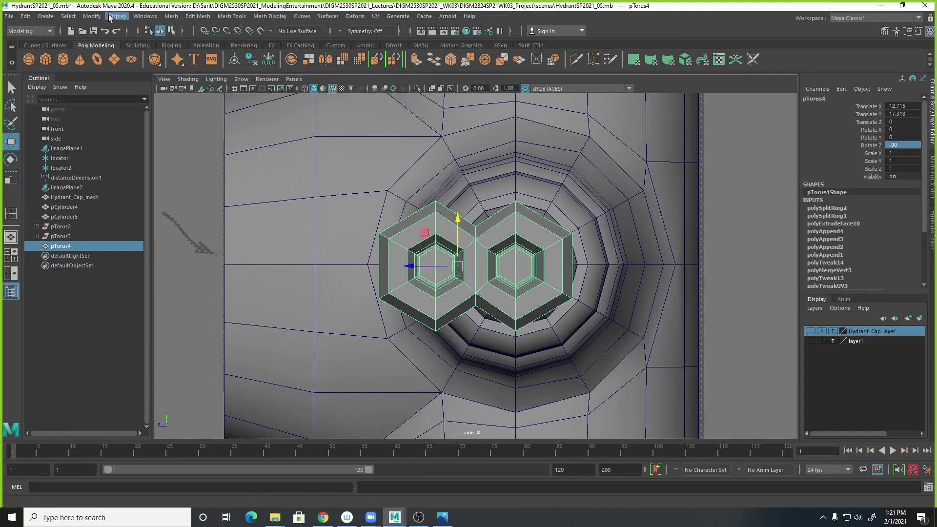
{"action": "left_click", "coordinate": [92, 16]}
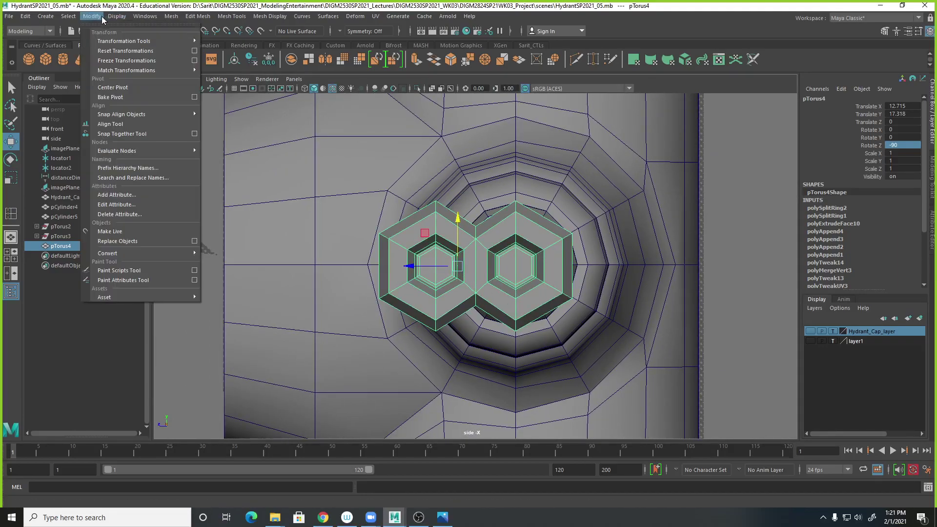
{"action": "left_click", "coordinate": [116, 88]}
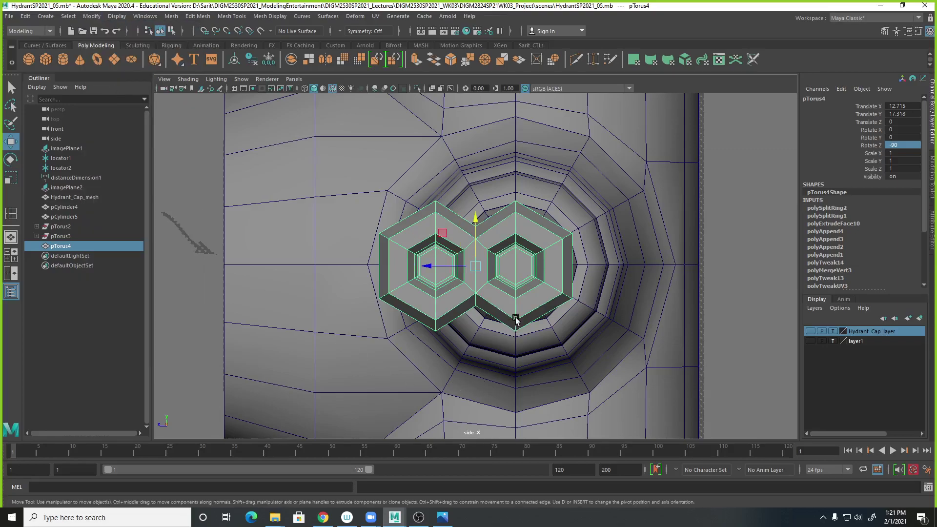
Step: Rotate pTorus4 in the side view so its two holes stack vertically, with Rotate Y set to 90
{"action": "key", "text": "e"}
{"action": "left_click_drag", "start_coordinate": [513, 312], "coordinate": [581, 246]}
{"action": "double_click", "coordinate": [912, 138]}
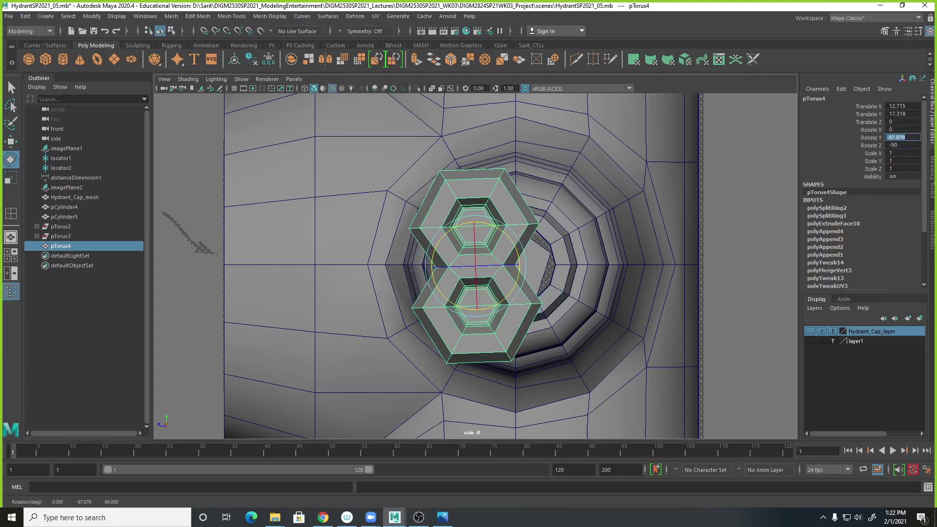
{"action": "key", "text": "Return"}
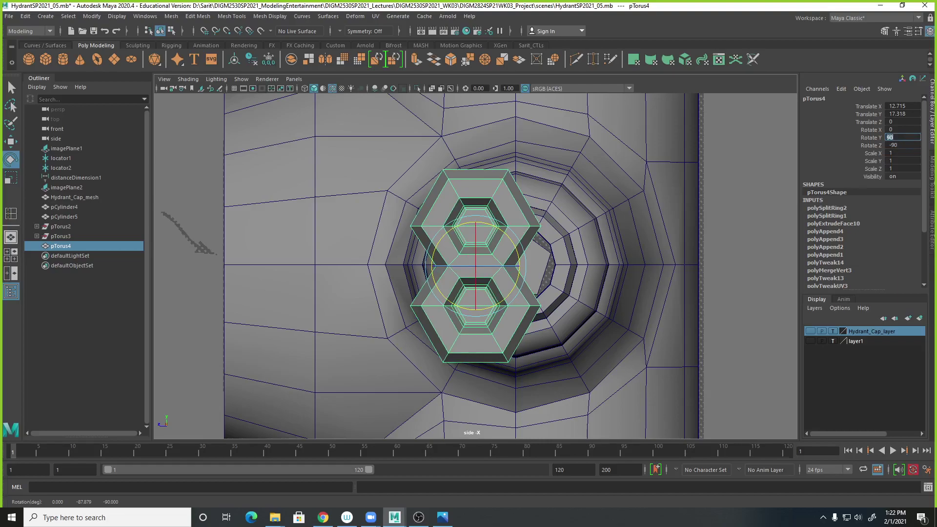
Step: Scale pTorus4 down uniformly to about 0.37
{"action": "middle_click_drag", "start_coordinate": [625, 282], "coordinate": [628, 283]}
{"action": "key", "text": "r"}
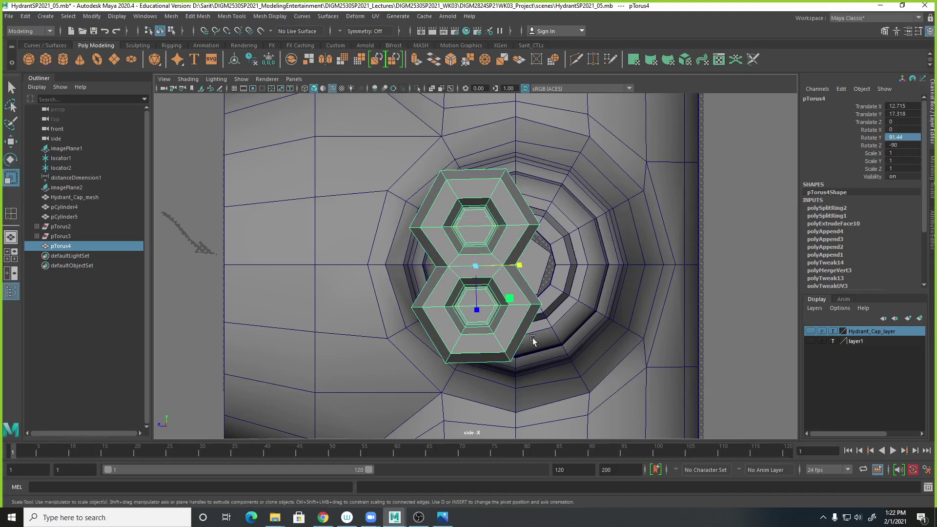
{"action": "left_click_drag", "start_coordinate": [477, 266], "coordinate": [402, 256]}
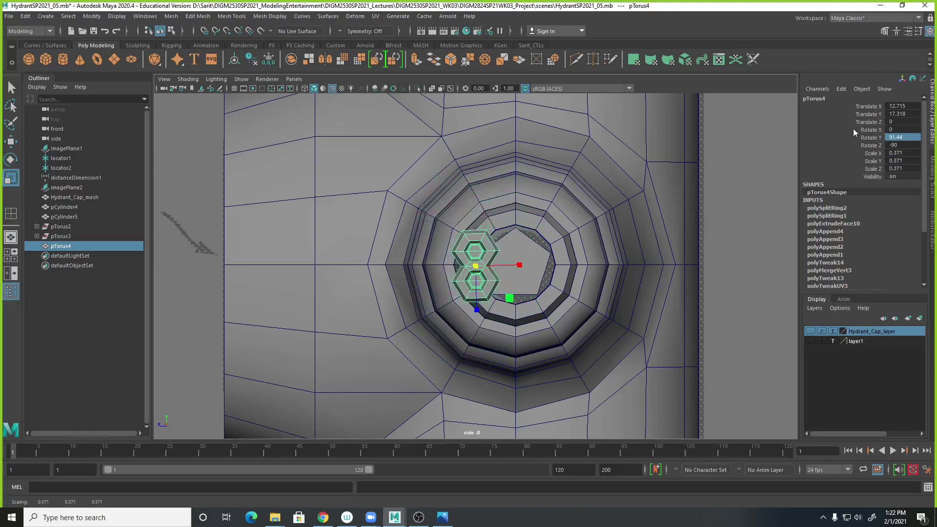
Step: Correct the scaled-down pTorus4's Rotate Y to 90
{"action": "double_click", "coordinate": [900, 137]}
{"action": "type", "text": "90"}
{"action": "key", "text": "Return"}
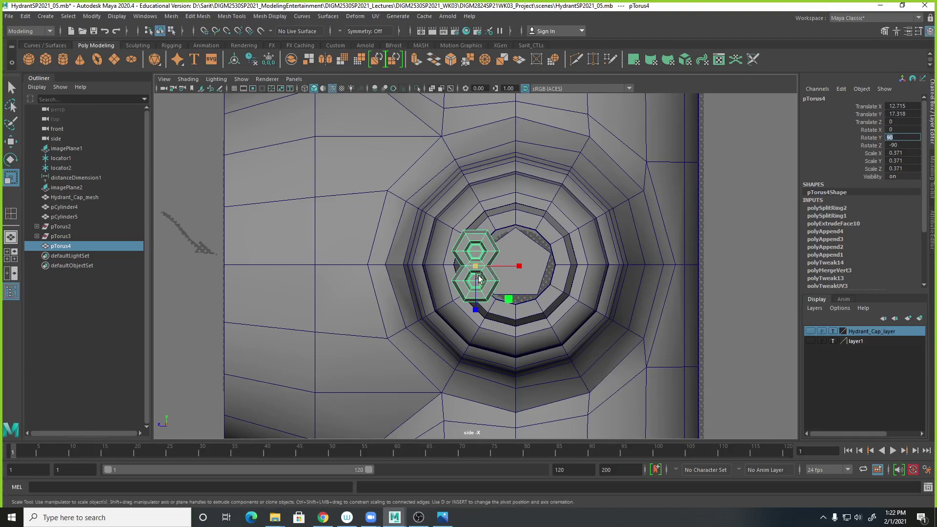
Step: Scale pTorus4 down uniformly to about 0.18 and move it over the middle of pCylinder5's pentagonal end, at Translate Z about -0.92
{"action": "mouse_move", "coordinate": [475, 267]}
{"action": "left_mouse_down"}
{"action": "mouse_move", "coordinate": [455, 267]}
{"action": "mouse_move", "coordinate": [486, 266]}
{"action": "left_mouse_up"}
{"action": "key", "text": "w"}
{"action": "scroll", "coordinate": [726, 330], "scroll_direction": "up", "scroll_amount": 5}
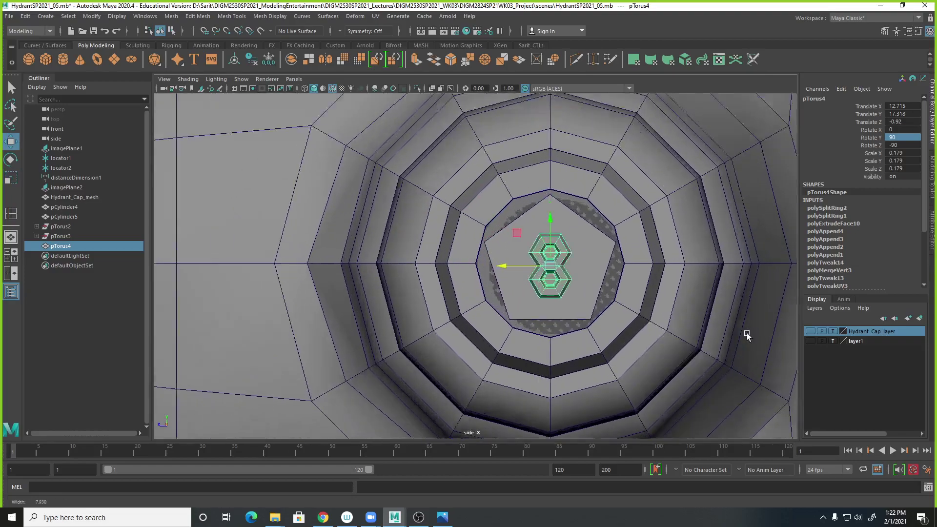
{"action": "scroll", "coordinate": [709, 346], "scroll_direction": "up", "scroll_amount": 2}
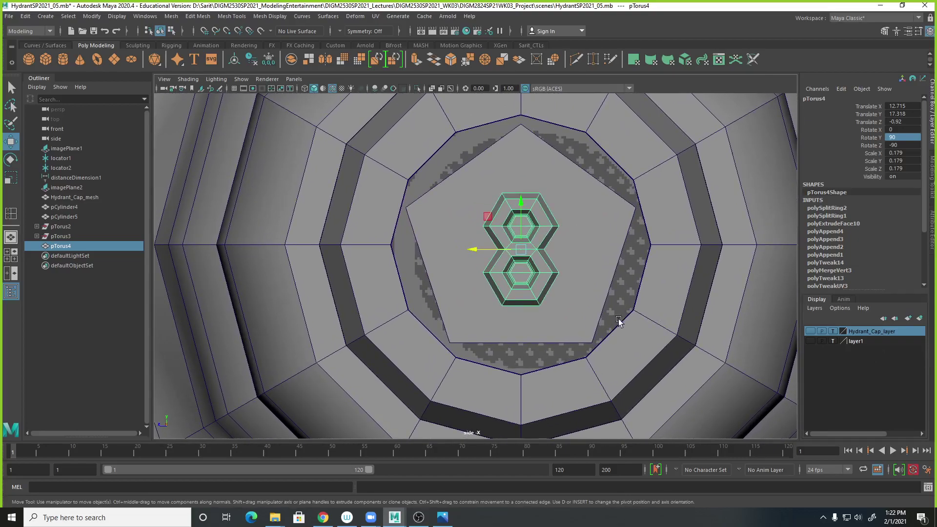
Step: Align pTorus4's center to pCylinder5 both vertically and horizontally in the side view with the Align Tool
{"action": "left_click", "coordinate": [570, 330]}
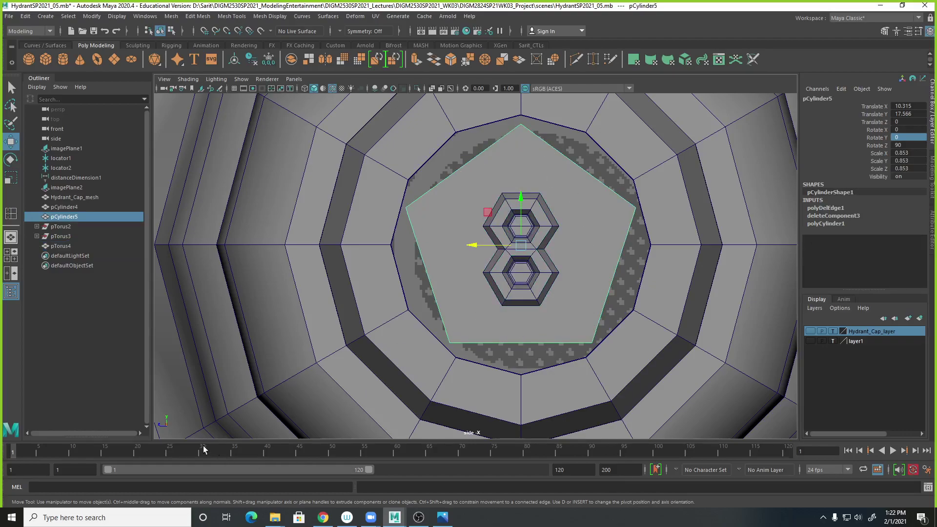
{"action": "left_click", "coordinate": [553, 290]}
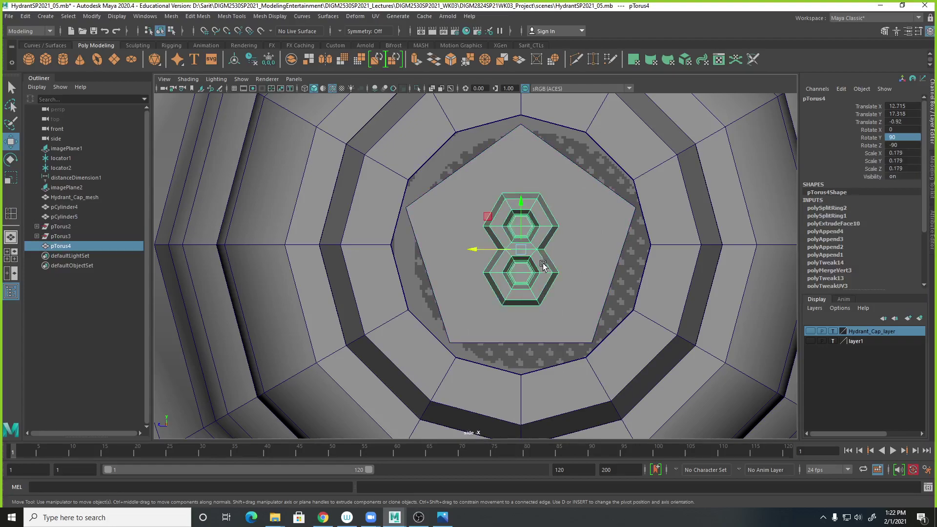
{"action": "key", "text": "q"}
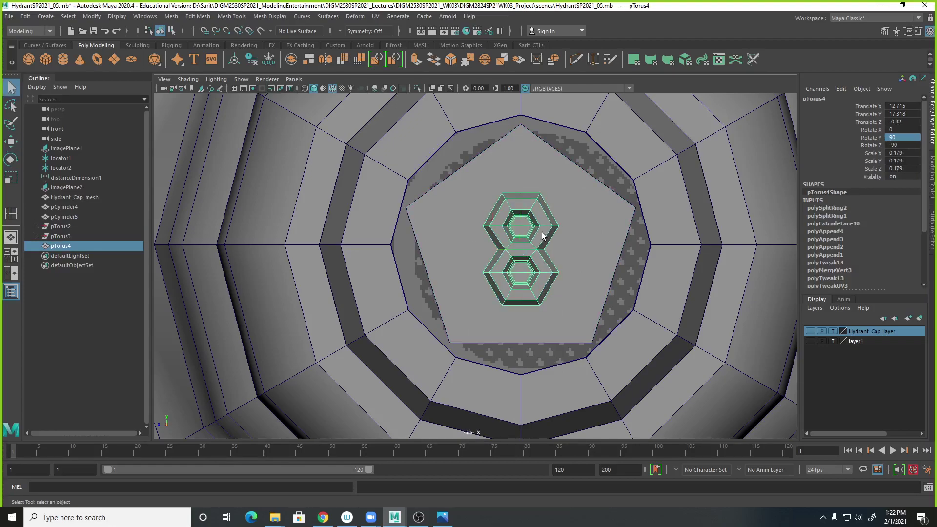
{"action": "left_click", "coordinate": [593, 191], "text": "shift"}
{"action": "key", "text": "space"}
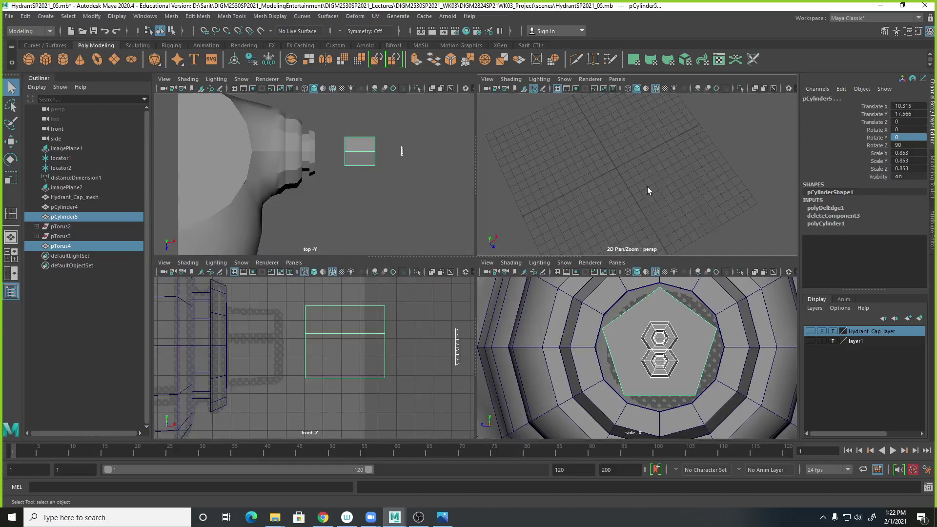
{"action": "key", "text": "f"}
{"action": "left_click_drag", "start_coordinate": [697, 142], "coordinate": [544, 185], "text": "alt"}
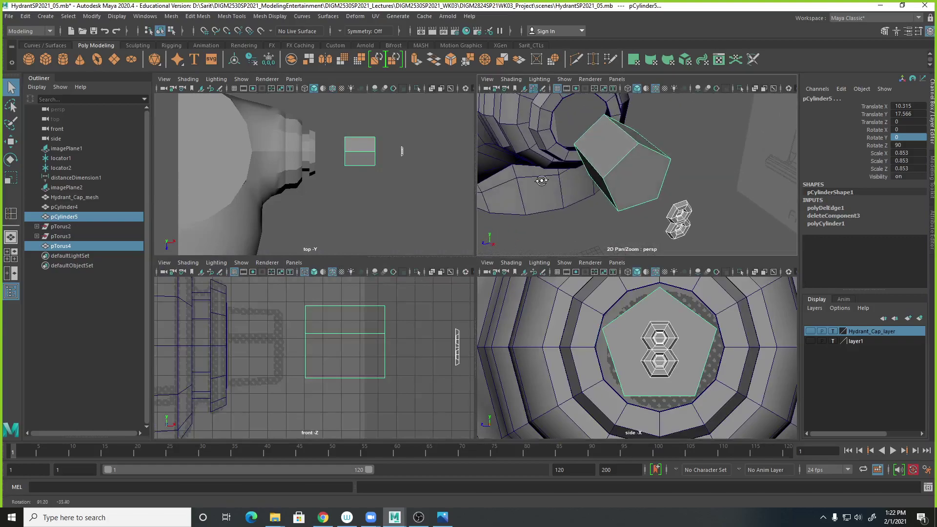
{"action": "key", "text": "space"}
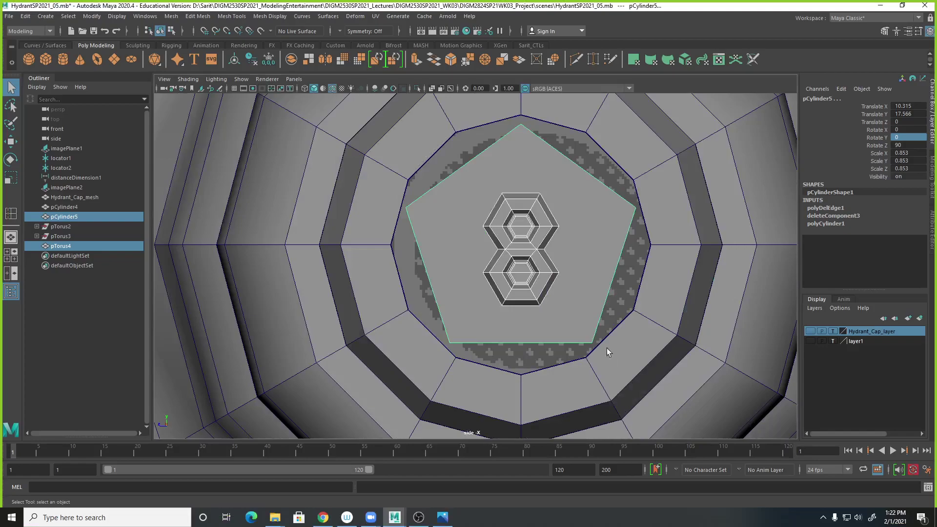
{"action": "right_click_drag", "start_coordinate": [600, 325], "coordinate": [561, 286], "text": "alt"}
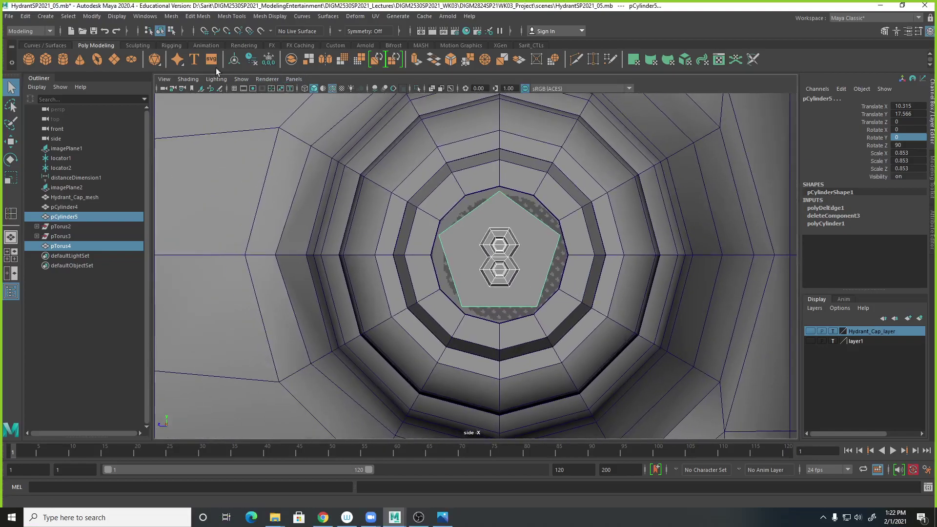
{"action": "left_click", "coordinate": [90, 17]}
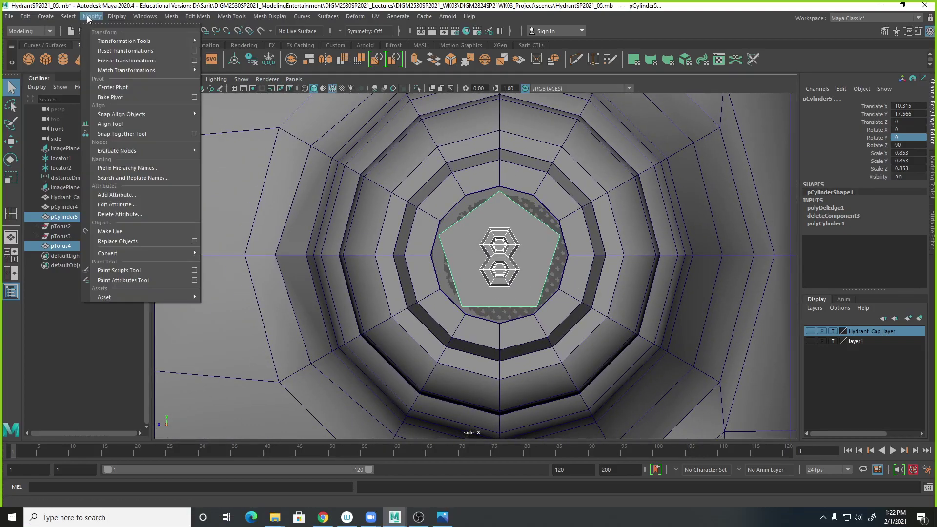
{"action": "left_click", "coordinate": [113, 123]}
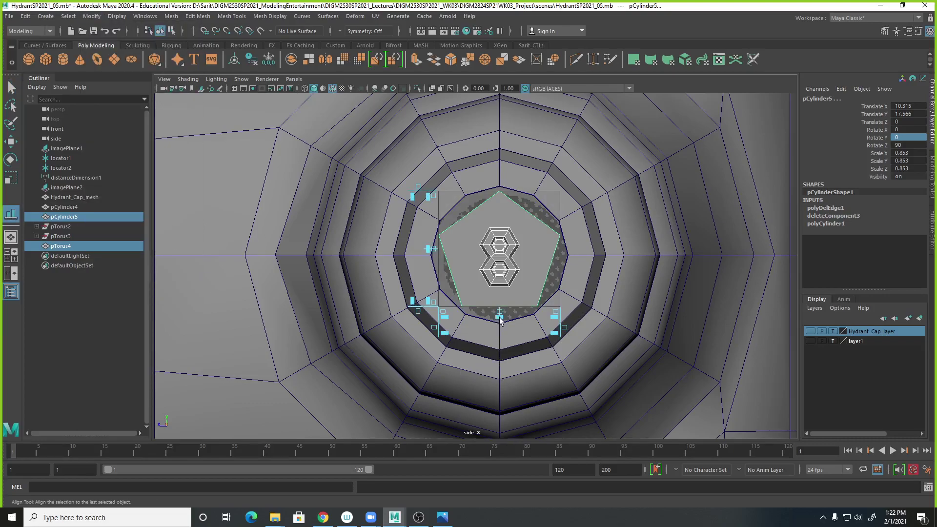
{"action": "left_click", "coordinate": [432, 251]}
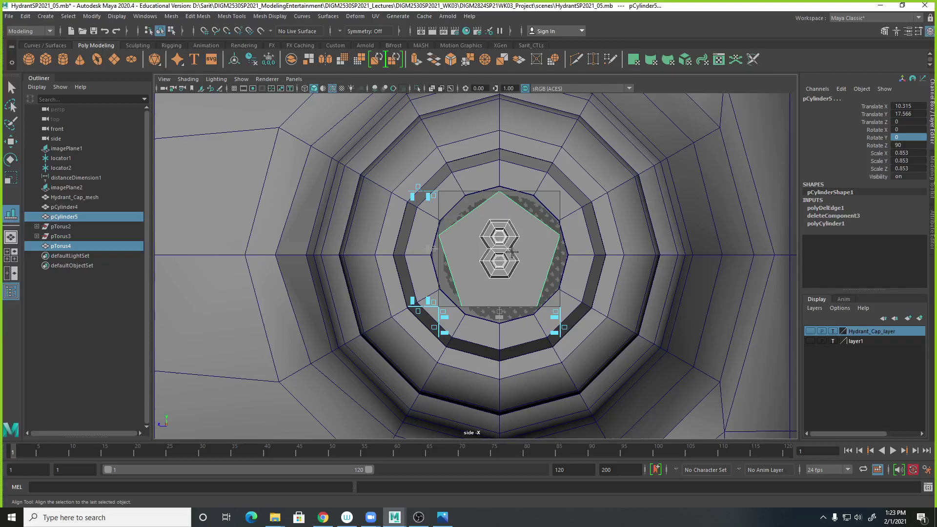
Step: Move pTorus4 slightly down on the pentagonal face in the side view, to Translate Y about 17.346
{"action": "key", "text": "w"}
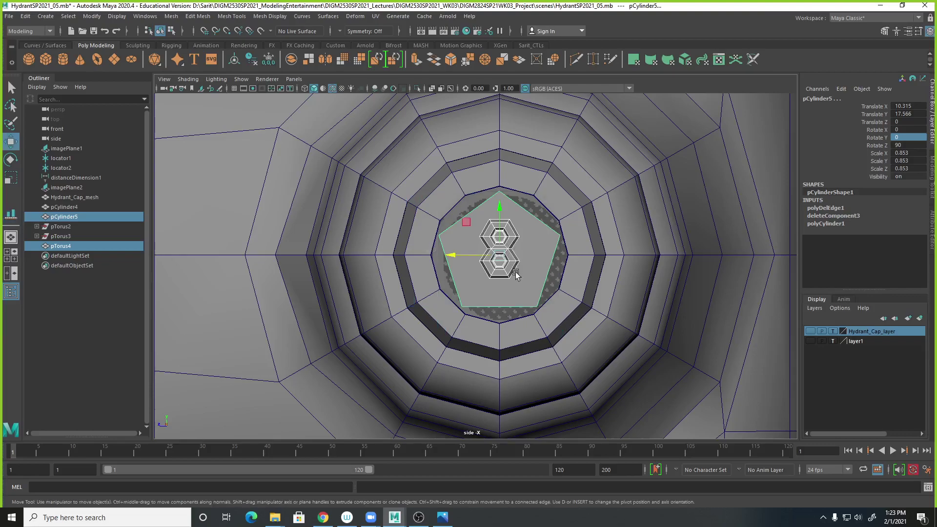
{"action": "left_click", "coordinate": [560, 294]}
{"action": "left_click", "coordinate": [504, 278]}
{"action": "left_click_drag", "start_coordinate": [499, 219], "coordinate": [500, 224]}
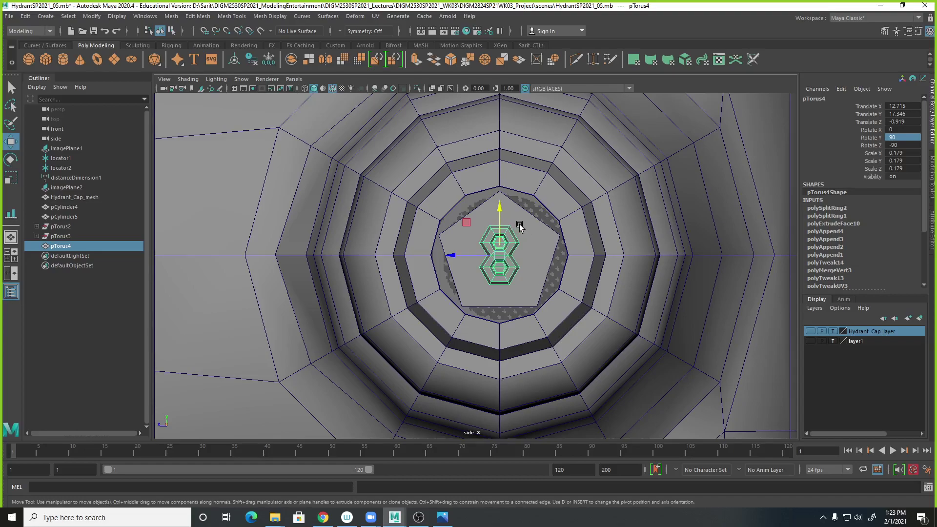
{"action": "left_click", "coordinate": [582, 202]}
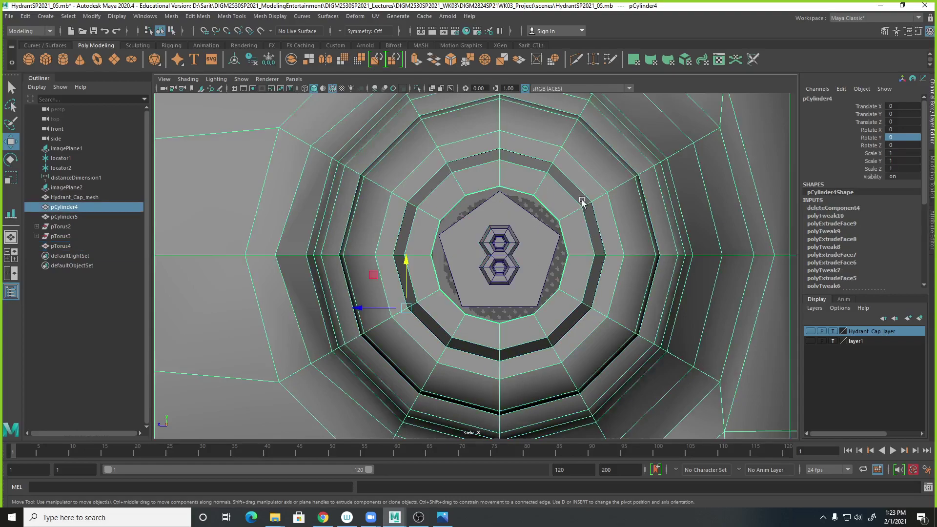
Step: Move pTorus4 along X in the front view until it sits flush against pCylinder5's outer end, at Translate X about 11.206
{"action": "left_click", "coordinate": [512, 246]}
{"action": "key", "text": "space"}
{"action": "key", "text": "space"}
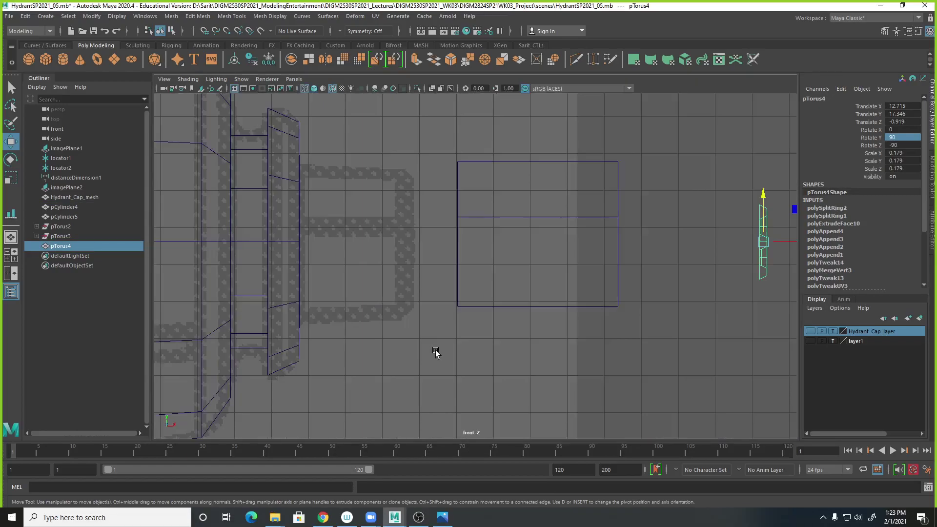
{"action": "right_click_drag", "start_coordinate": [435, 354], "coordinate": [694, 356], "text": "alt"}
{"action": "middle_click_drag", "start_coordinate": [694, 356], "coordinate": [492, 366], "text": "alt"}
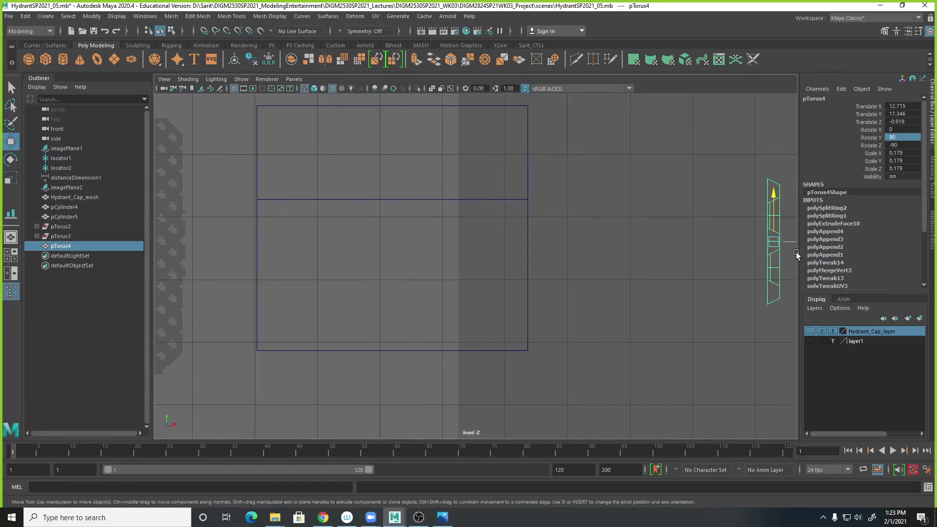
{"action": "left_click_drag", "start_coordinate": [792, 239], "coordinate": [553, 235]}
{"action": "scroll", "coordinate": [742, 274], "scroll_direction": "up", "scroll_amount": 2}
{"action": "scroll", "coordinate": [592, 146], "scroll_direction": "up", "scroll_amount": 3}
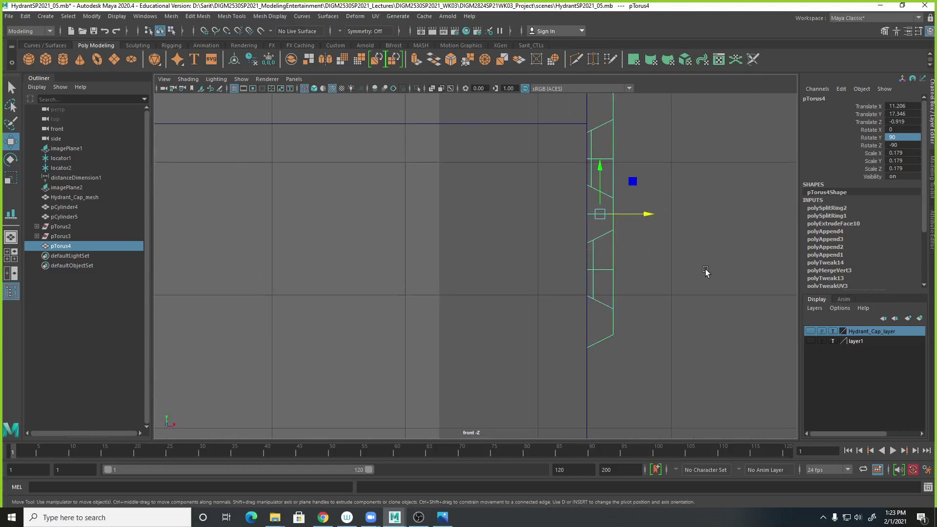
{"action": "middle_click_drag", "start_coordinate": [706, 271], "coordinate": [682, 327], "text": "alt"}
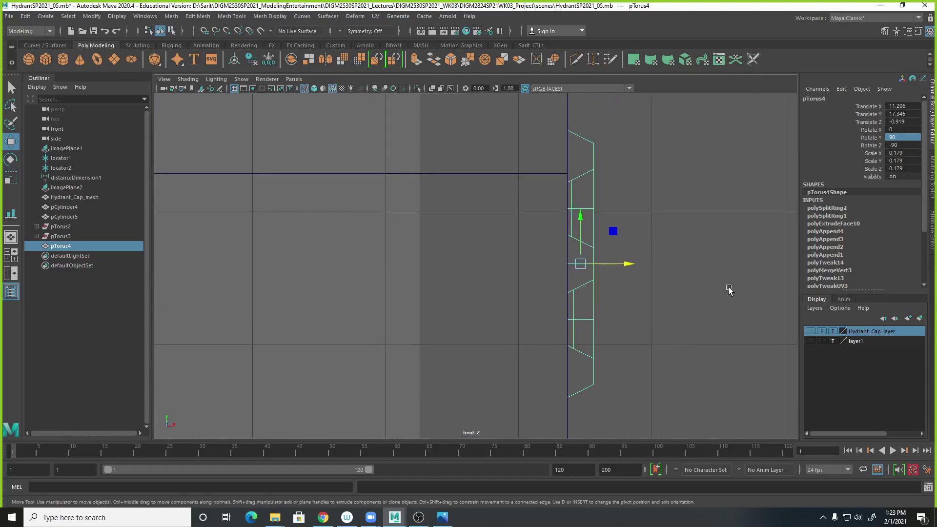
Step: Examine in the perspective view how pTorus4 sits on pCylinder5's end face in front of the side nozzle
{"action": "key", "text": "space"}
{"action": "left_click_drag", "start_coordinate": [705, 213], "coordinate": [510, 195], "text": "alt"}
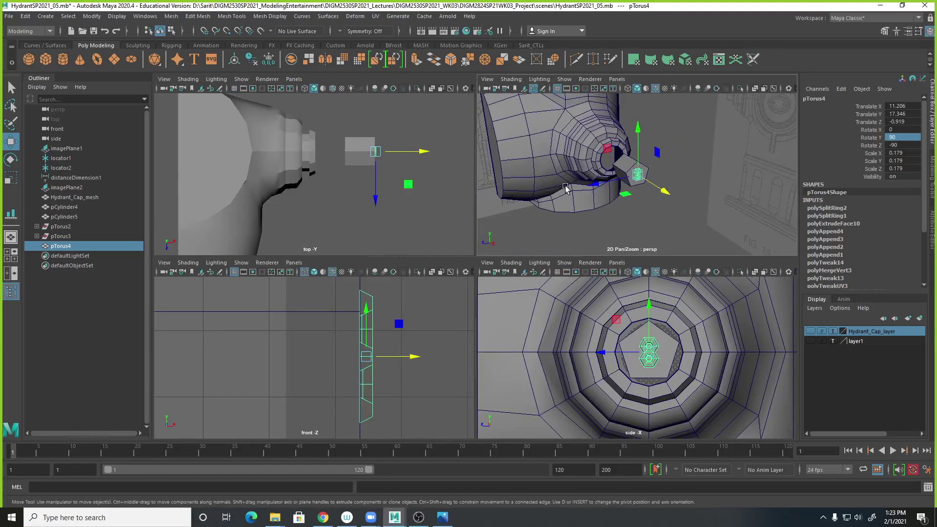
{"action": "left_click_drag", "start_coordinate": [565, 190], "coordinate": [556, 139], "text": "alt"}
{"action": "left_click", "coordinate": [600, 155]}
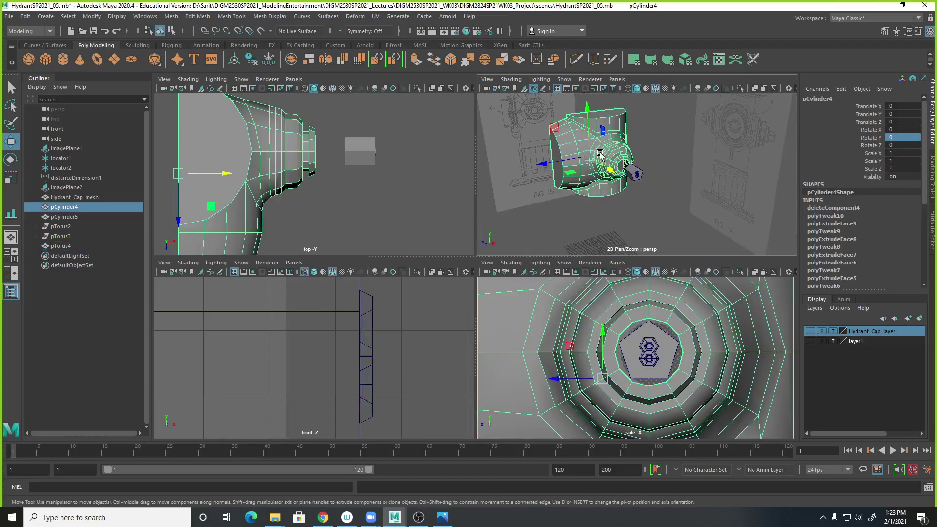
{"action": "left_click", "coordinate": [638, 175]}
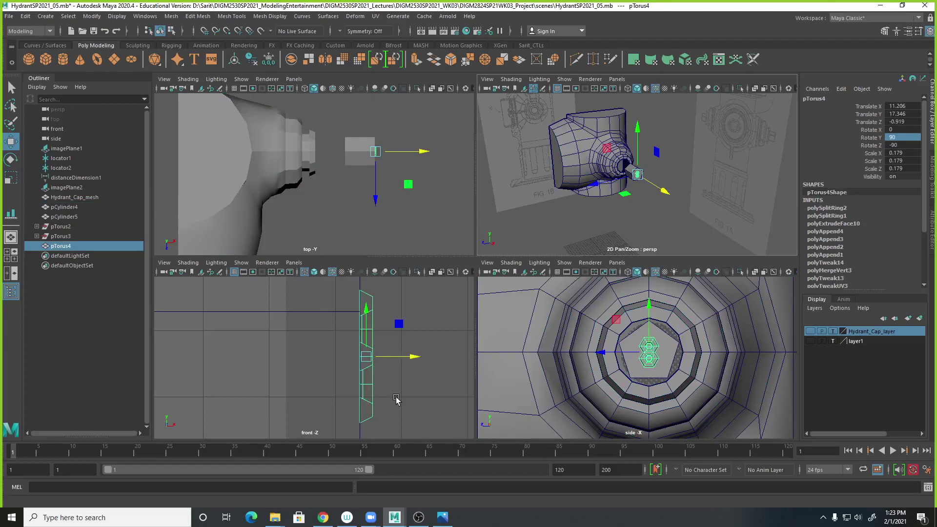
{"action": "key", "text": "space"}
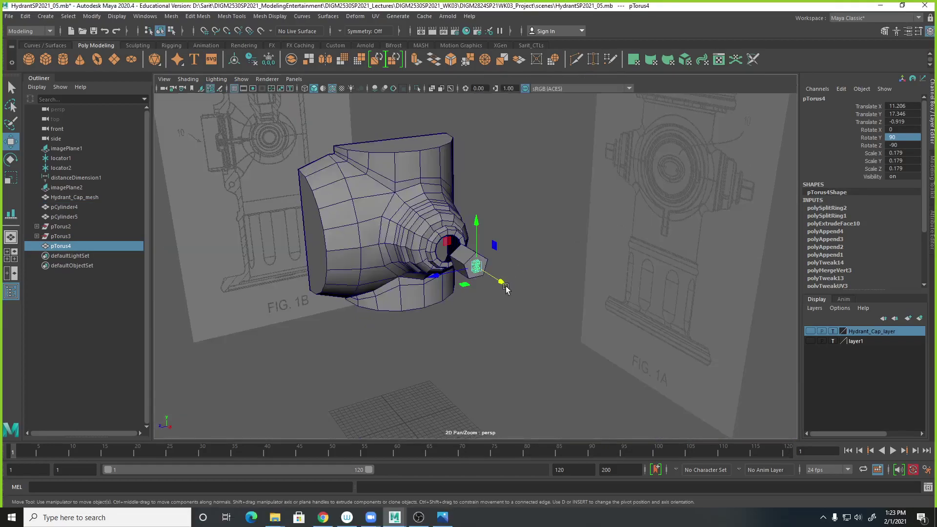
{"action": "scroll", "coordinate": [534, 347], "scroll_direction": "up", "scroll_amount": 5}
{"action": "scroll", "coordinate": [534, 347], "scroll_direction": "up", "scroll_amount": 4}
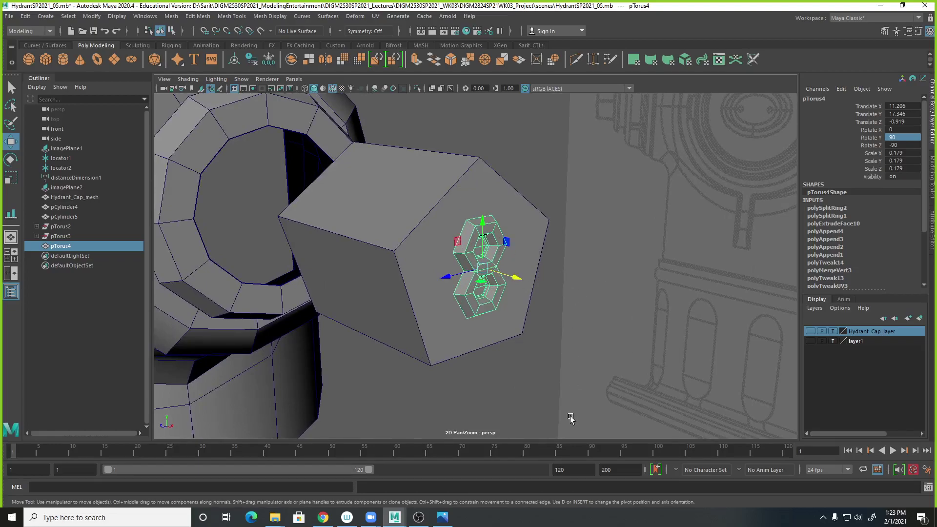
{"action": "mouse_move", "coordinate": [517, 375]}
{"action": "left_mouse_down", "text": "alt"}
{"action": "mouse_move", "coordinate": [487, 382]}
{"action": "mouse_move", "coordinate": [536, 375]}
{"action": "left_mouse_up", "text": "alt"}
{"action": "scroll", "coordinate": [537, 374], "scroll_direction": "down", "scroll_amount": 3}
Step: Extrude pCylinder5's outer pentagonal end face with a small inward offset to form a narrow border along its edges
{"action": "left_click", "coordinate": [483, 198]}
{"action": "right_click", "coordinate": [484, 195]}
{"action": "left_click", "coordinate": [484, 209]}
{"action": "left_click", "coordinate": [482, 194]}
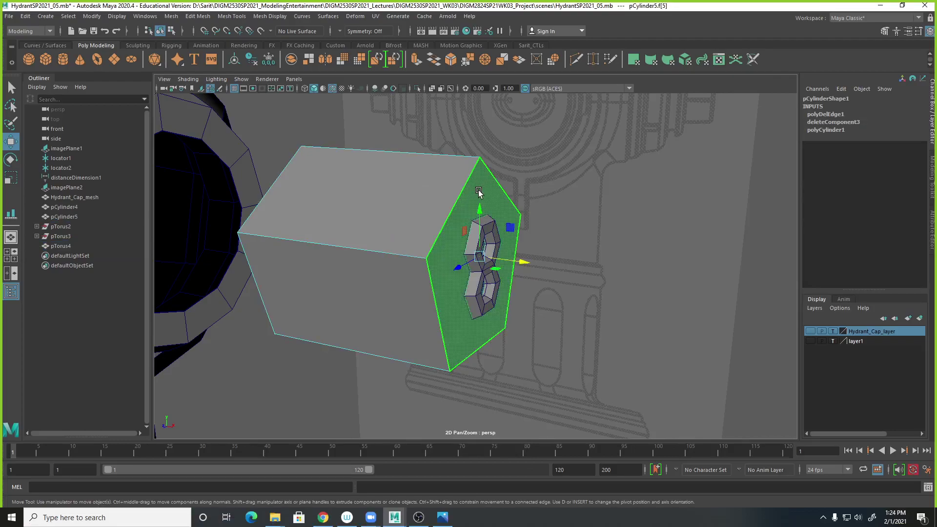
{"action": "left_click_drag", "start_coordinate": [532, 229], "coordinate": [529, 265], "text": "alt"}
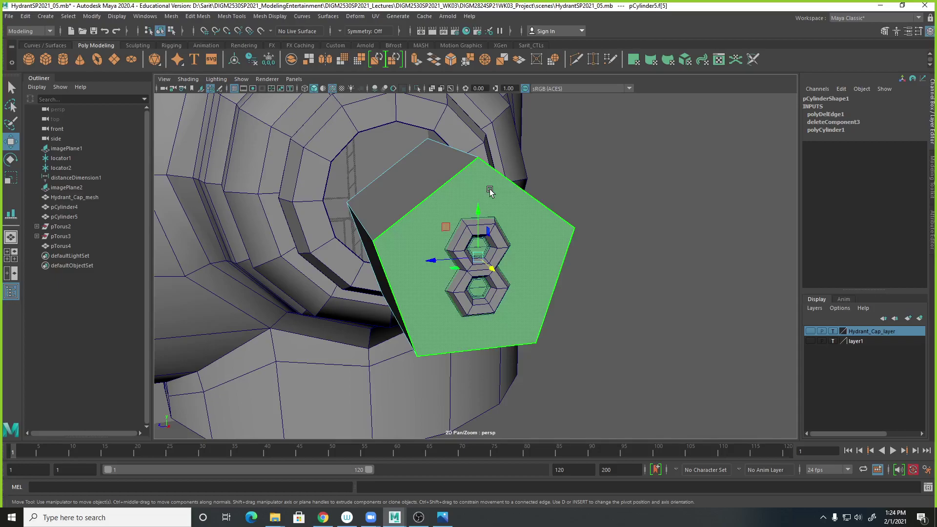
{"action": "right_click_drag", "start_coordinate": [491, 191], "coordinate": [492, 219], "text": "shift"}
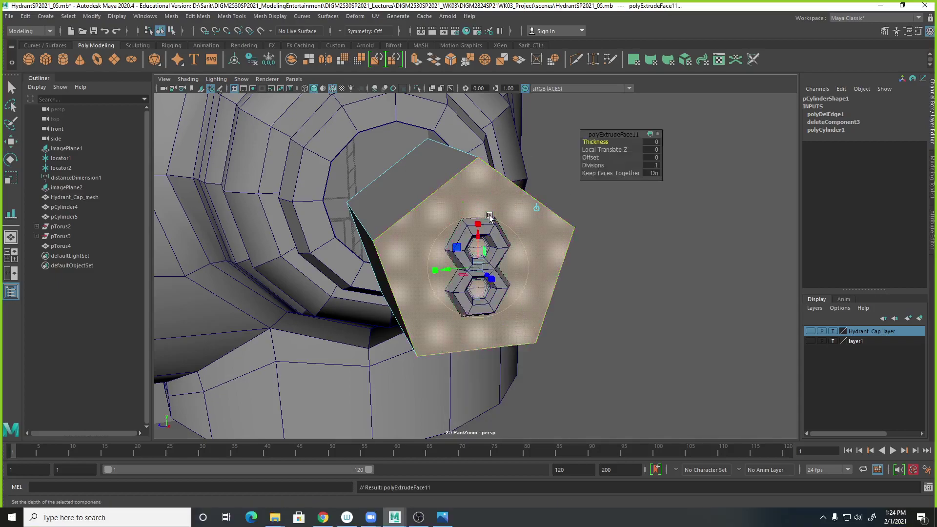
{"action": "left_click", "coordinate": [652, 157]}
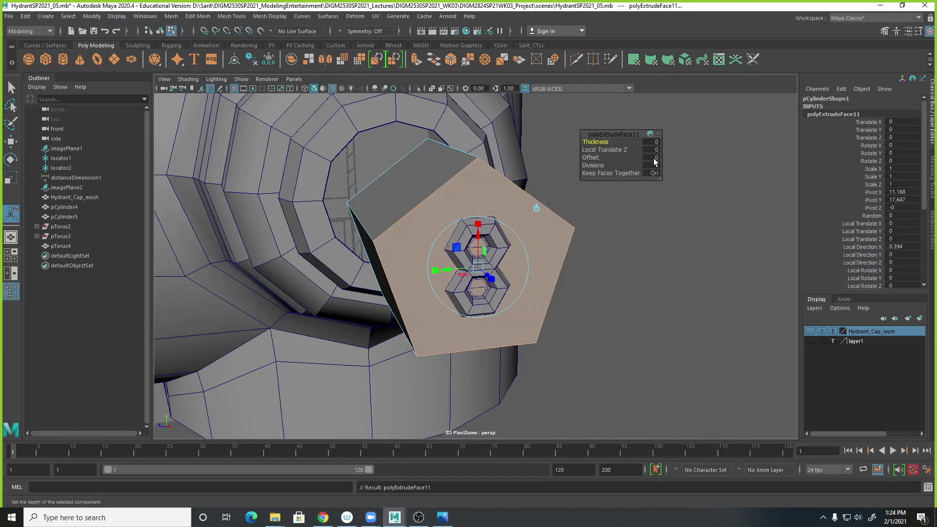
{"action": "key", "text": "Return"}
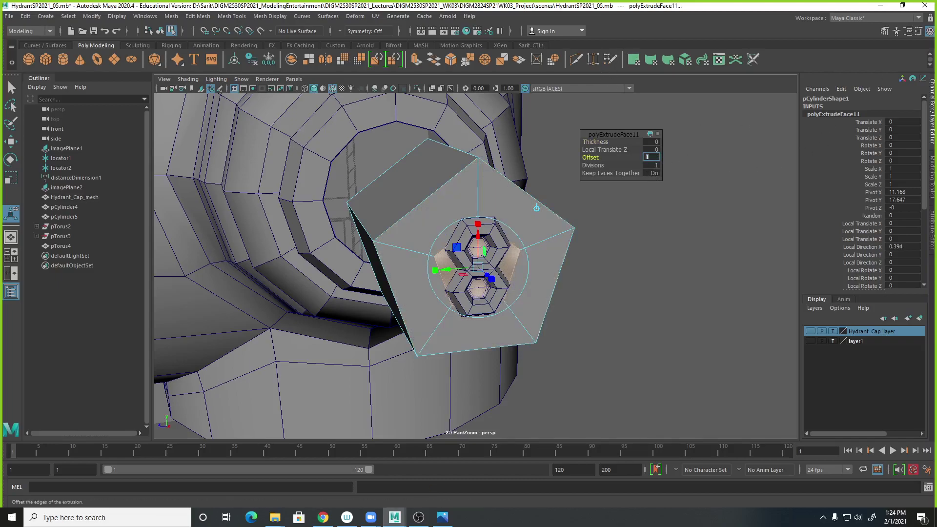
{"action": "type", "text": "0"}
{"action": "key", "text": "Return"}
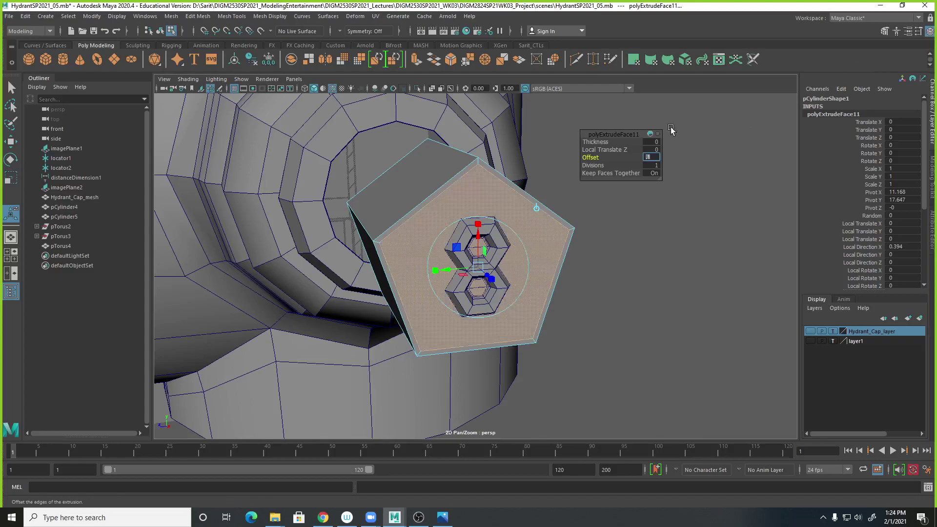
{"action": "left_click", "coordinate": [598, 281]}
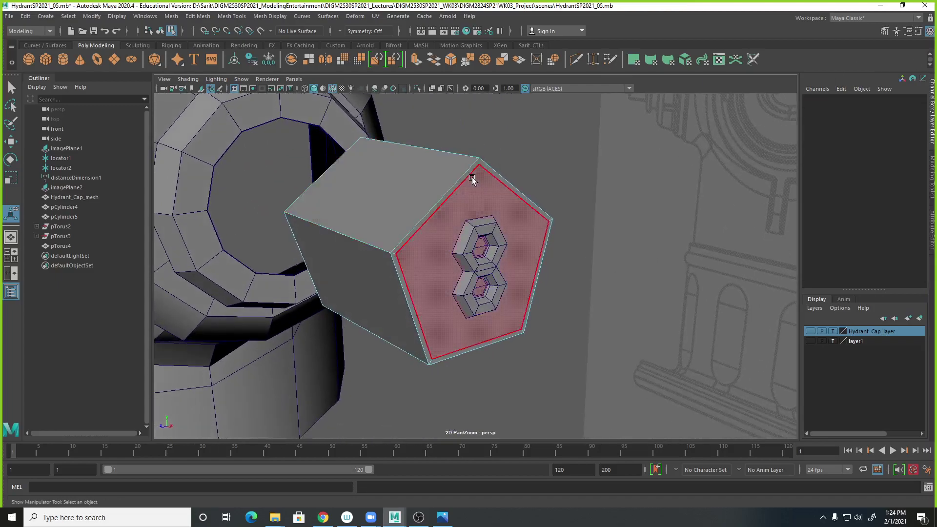
Step: Preview pCylinder5 in object mode with smoothing, and return it to the unsmoothed display
{"action": "left_click_drag", "start_coordinate": [479, 295], "coordinate": [401, 263], "text": "alt"}
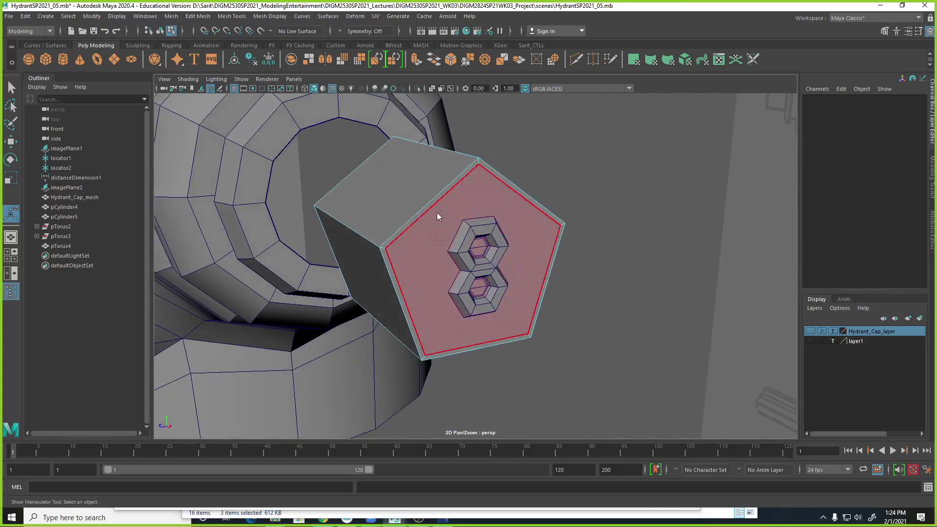
{"action": "key", "text": "q"}
{"action": "right_click_drag", "start_coordinate": [448, 219], "coordinate": [462, 198]}
{"action": "key", "text": "3"}
{"action": "left_click_drag", "start_coordinate": [503, 191], "coordinate": [519, 206], "text": "alt"}
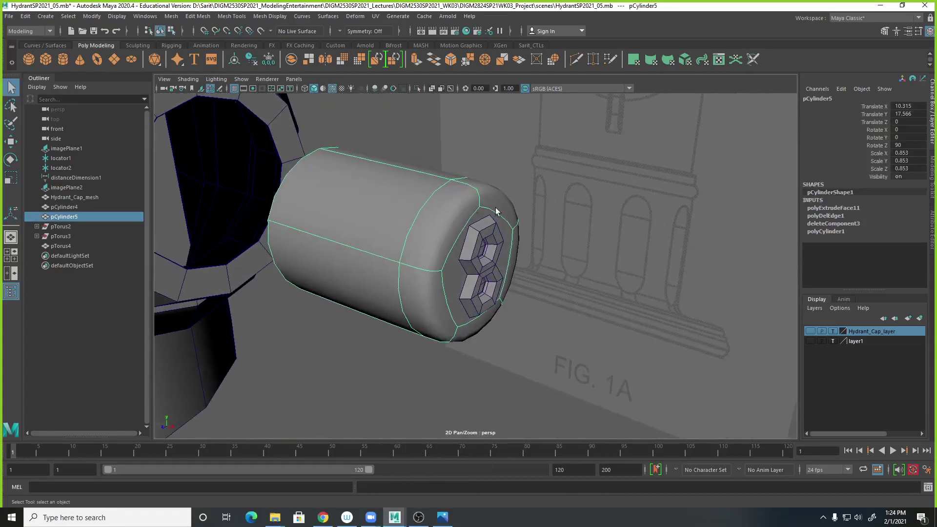
{"action": "key", "text": "1"}
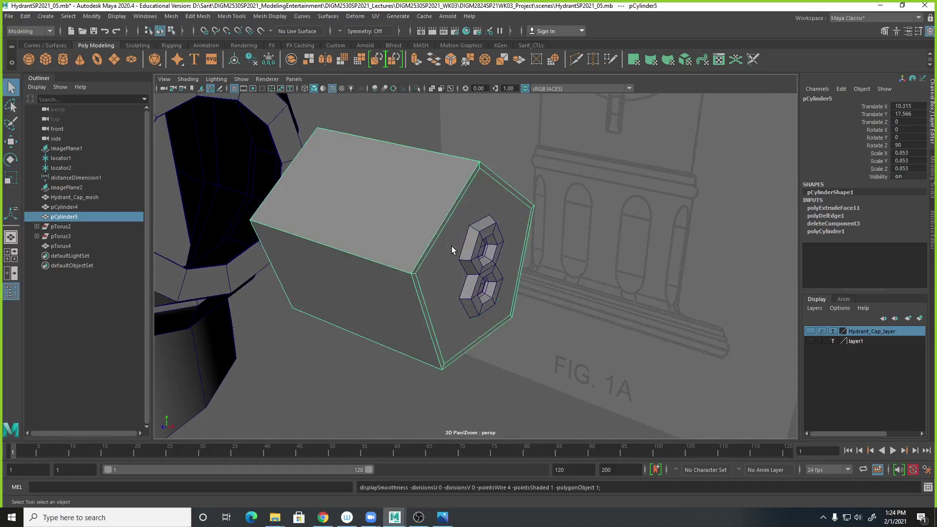
{"action": "left_click_drag", "start_coordinate": [454, 239], "coordinate": [364, 250], "text": "alt"}
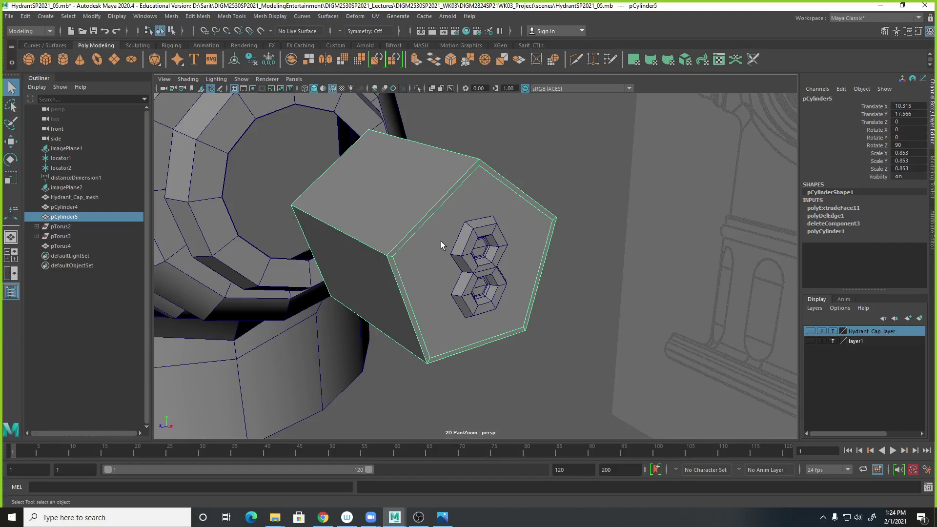
Step: Delete the inner pentagonal face on pCylinder5's outer end to open it up, and save the scene
{"action": "left_click_drag", "start_coordinate": [547, 226], "coordinate": [526, 240], "text": "alt"}
{"action": "right_click_drag", "start_coordinate": [523, 235], "coordinate": [524, 258]}
{"action": "left_click", "coordinate": [527, 236]}
{"action": "key", "text": "Delete"}
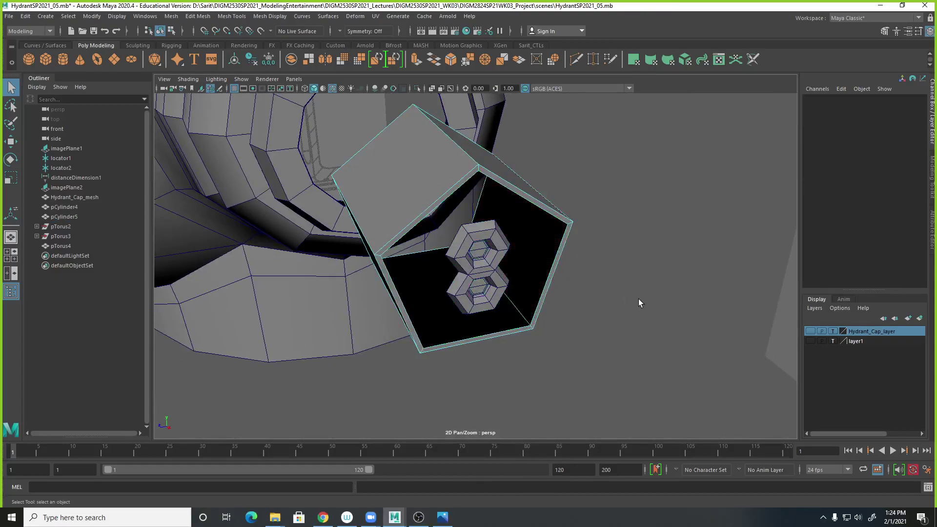
{"action": "left_click_drag", "start_coordinate": [616, 291], "coordinate": [655, 291], "text": "alt"}
{"action": "key", "text": "ctrl+s"}
{"action": "left_click_drag", "start_coordinate": [594, 321], "coordinate": [570, 306], "text": "alt"}
Step: Combine pCylinder5 and pTorus4 into a single mesh in object mode
{"action": "right_click_drag", "start_coordinate": [497, 233], "coordinate": [525, 216]}
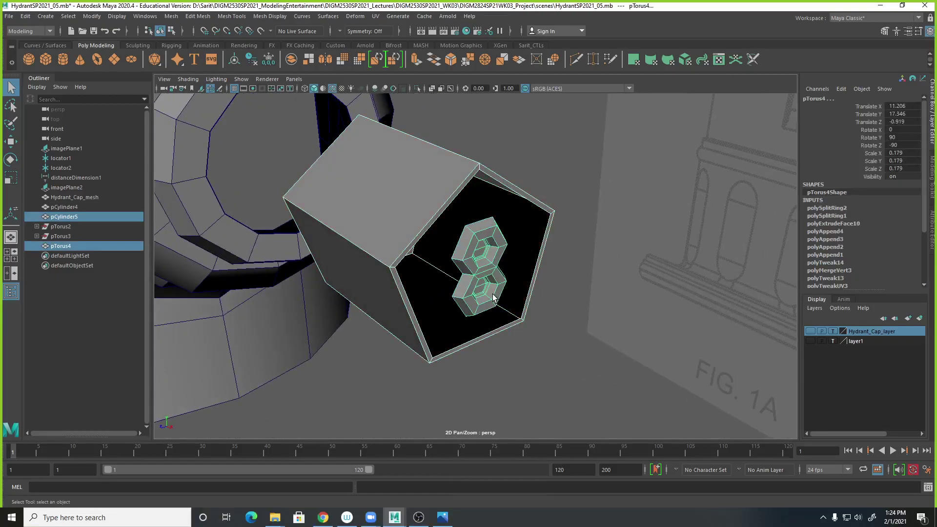
{"action": "right_click_drag", "start_coordinate": [424, 194], "coordinate": [412, 399], "text": "shift"}
{"action": "left_click", "coordinate": [171, 16]}
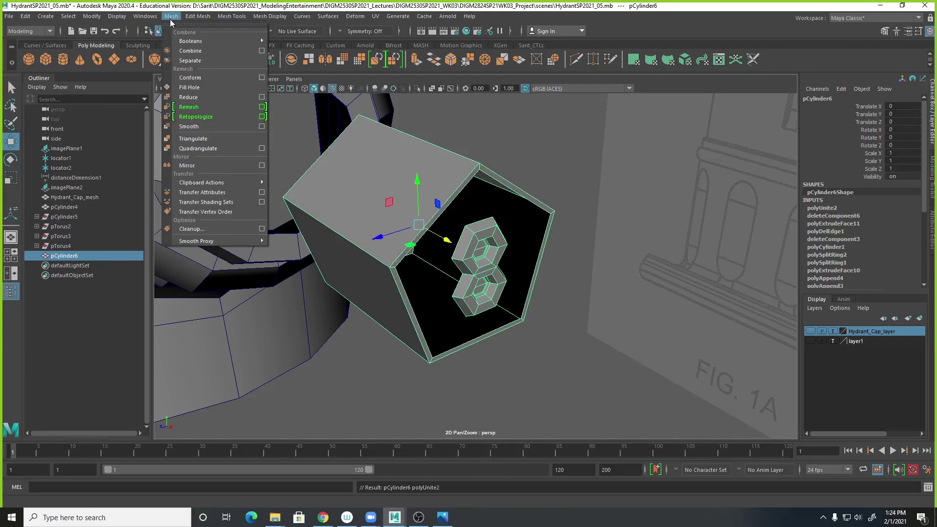
{"action": "left_click", "coordinate": [563, 326]}
{"action": "left_click_drag", "start_coordinate": [564, 326], "coordinate": [540, 372], "text": "alt"}
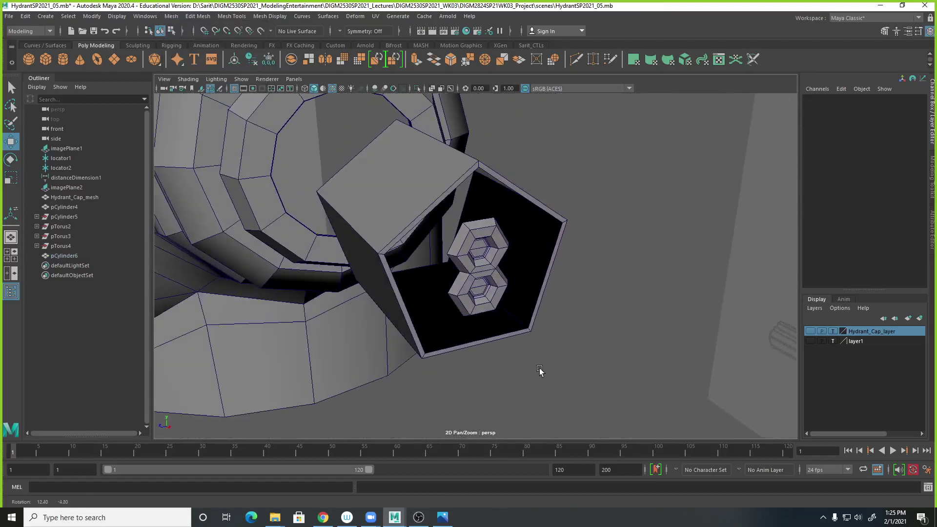
Step: Review the combined mesh's list of construction history nodes and try to delete them
{"action": "left_click", "coordinate": [493, 246]}
{"action": "left_click_drag", "start_coordinate": [493, 246], "coordinate": [526, 306], "text": "alt"}
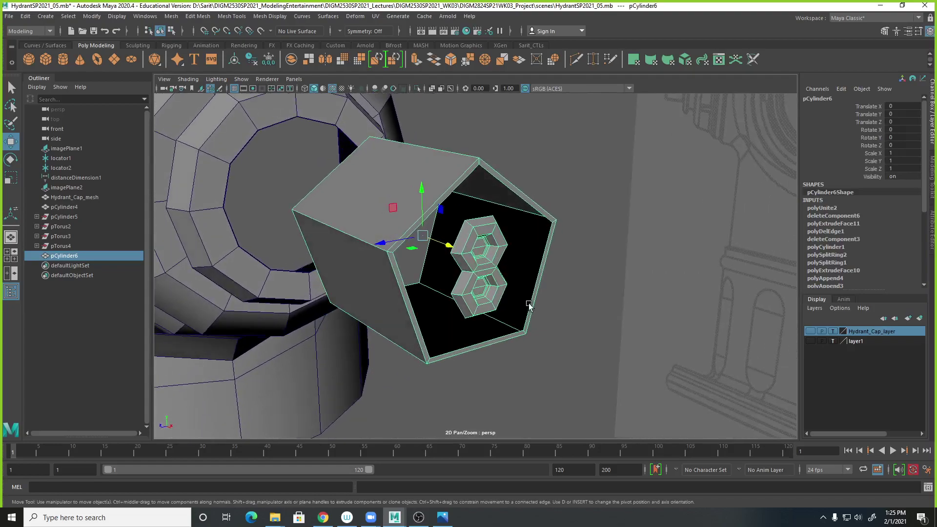
{"action": "scroll", "coordinate": [867, 218], "scroll_direction": "down", "scroll_amount": 5}
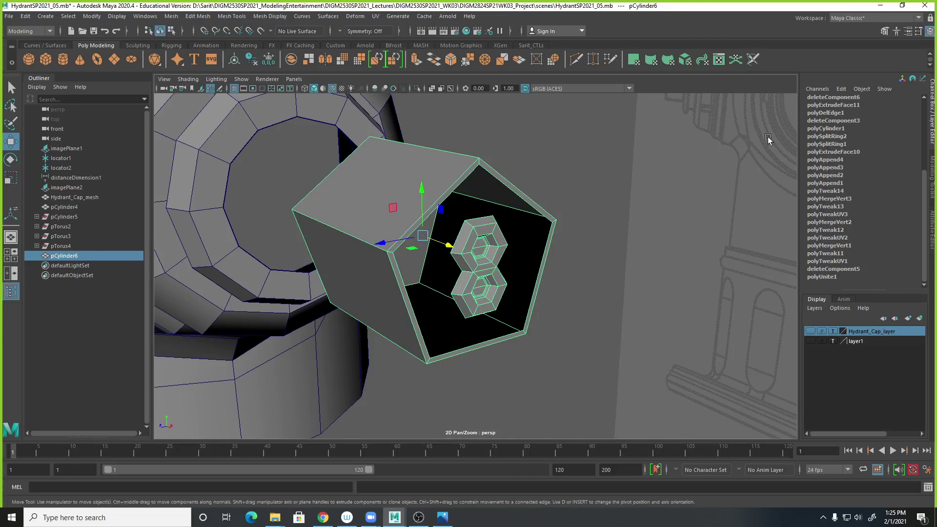
{"action": "left_click", "coordinate": [741, 152]}
{"action": "key", "text": "Delete"}
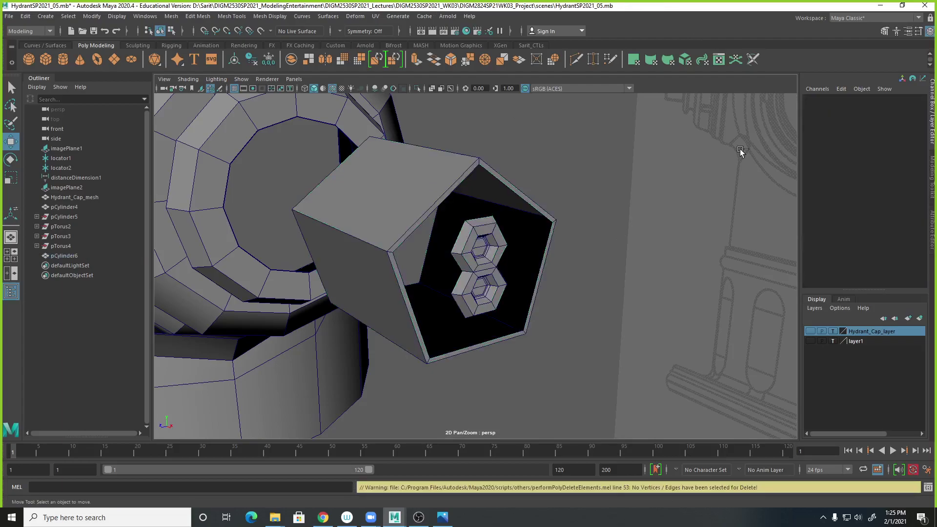
{"action": "left_click", "coordinate": [477, 271]}
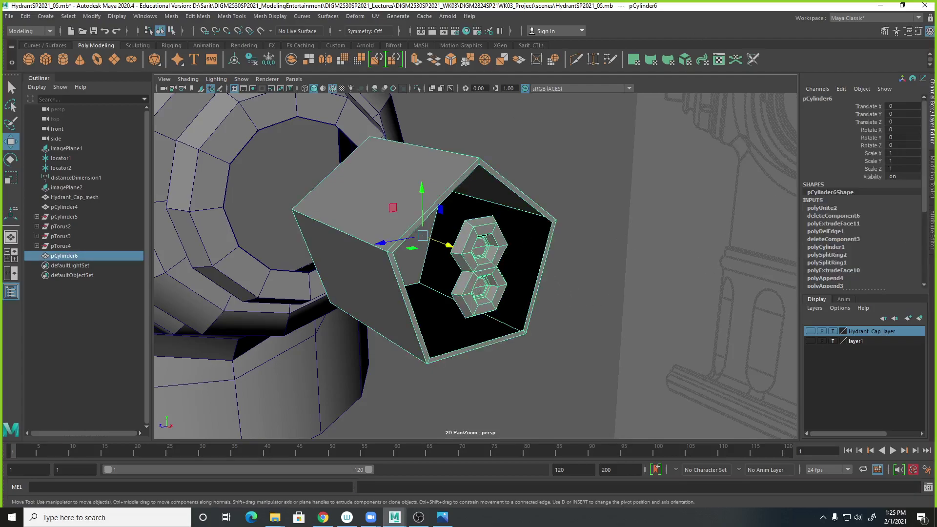
{"action": "key", "text": "Delete"}
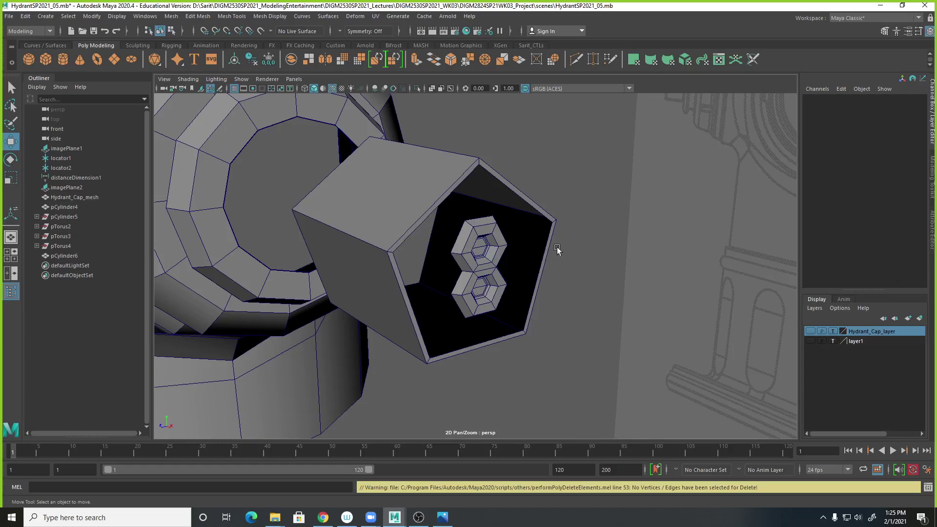
Step: Delete the combined mesh's construction history, clearing the leftover pCylinder5 and pTorus groups from the scene
{"action": "left_click", "coordinate": [494, 251]}
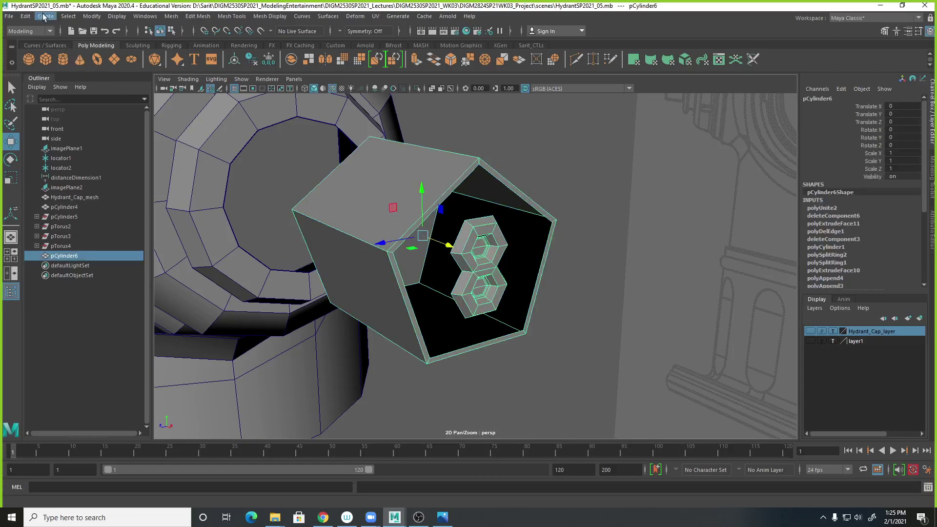
{"action": "left_click", "coordinate": [24, 17]}
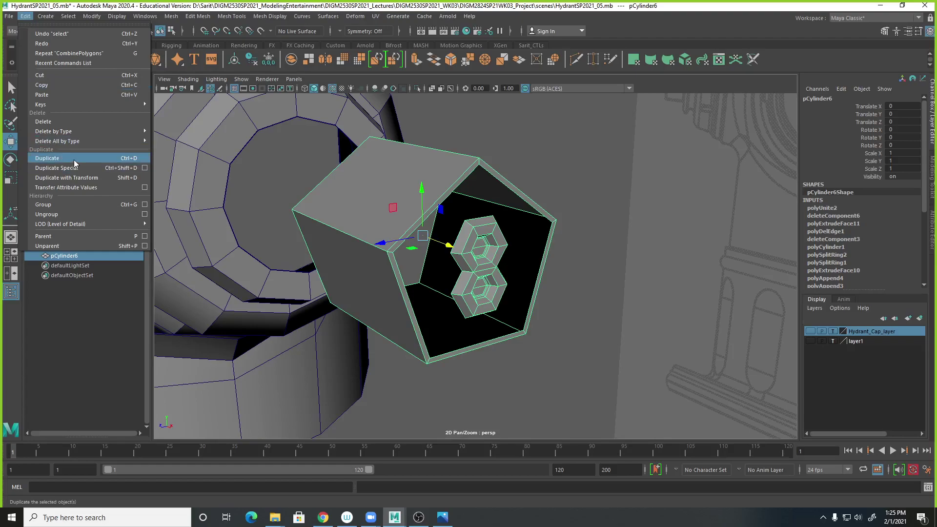
{"action": "mouse_move", "coordinate": [81, 131]}
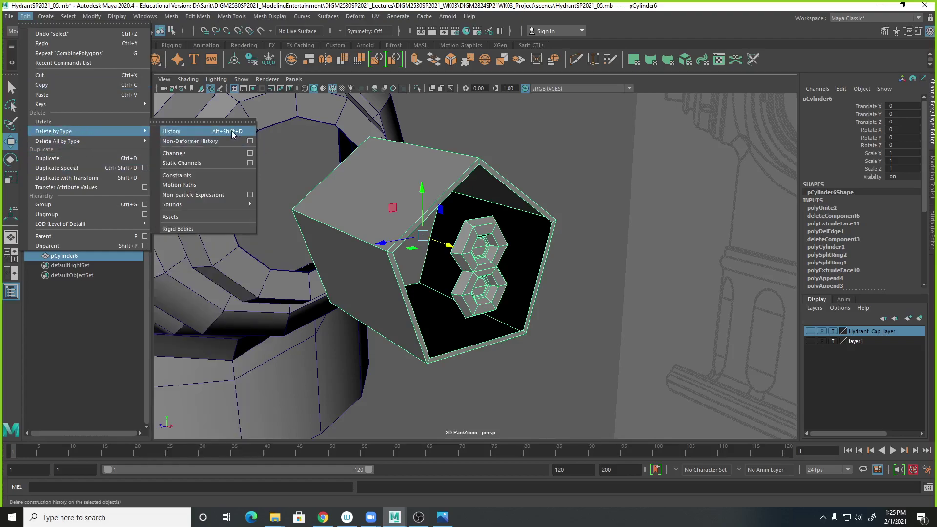
{"action": "key", "text": "Escape"}
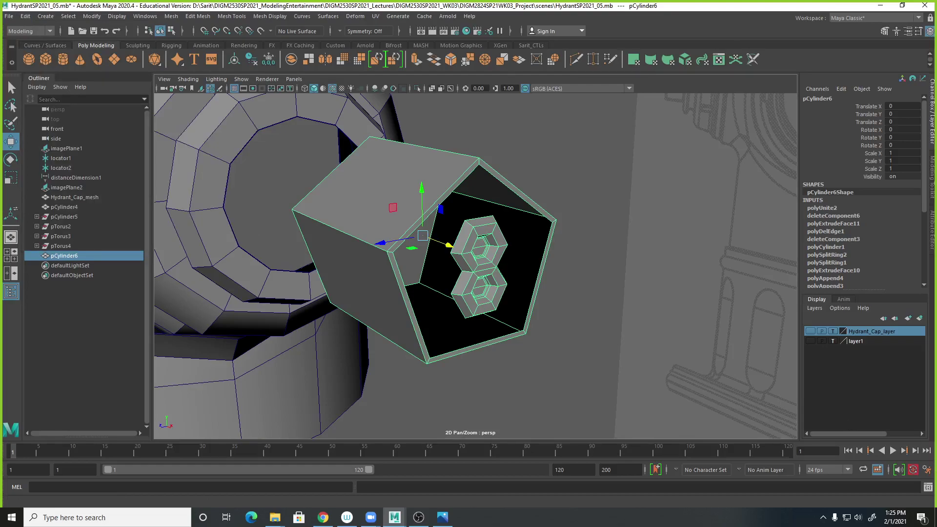
{"action": "key", "text": "alt+shift+d"}
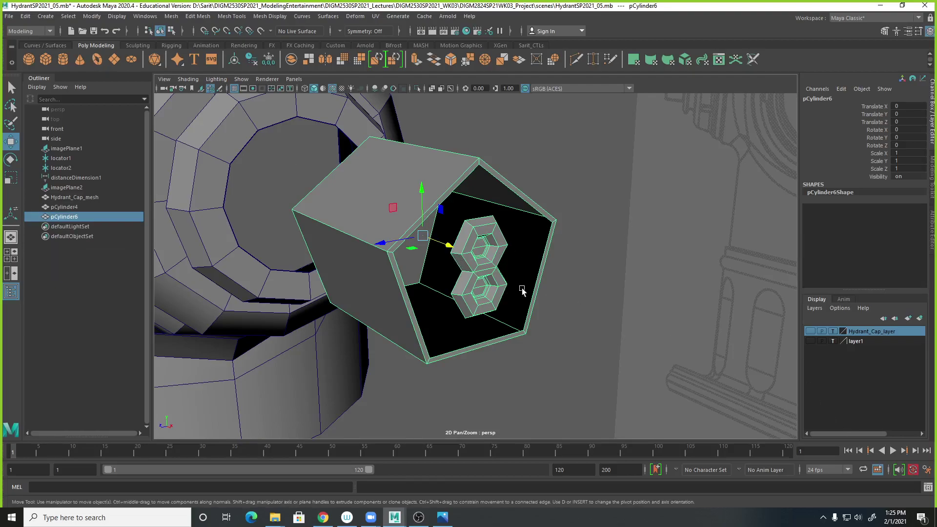
{"action": "left_click", "coordinate": [25, 16]}
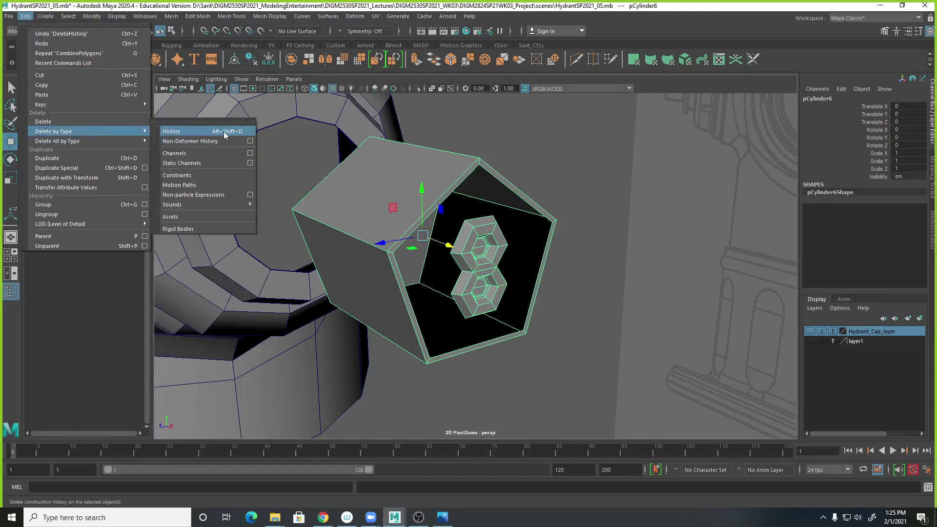
{"action": "left_click", "coordinate": [228, 133]}
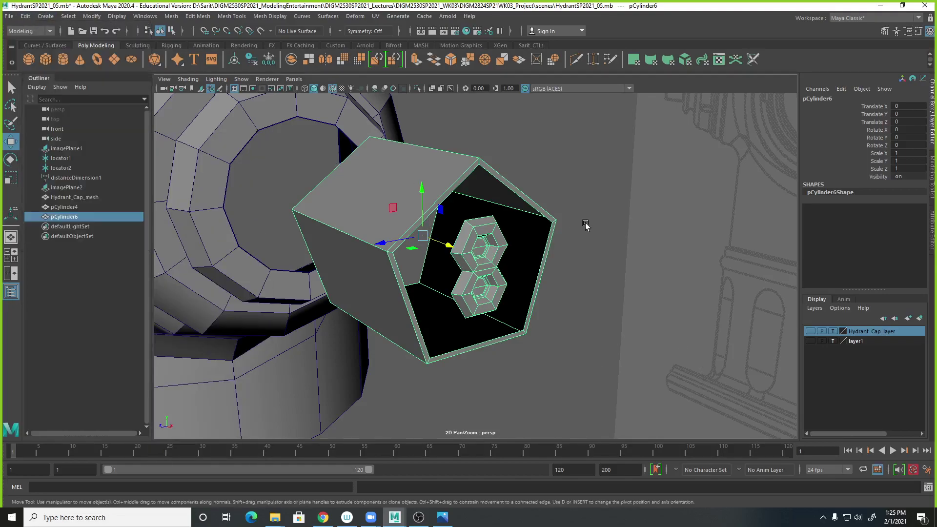
Step: Frame the combined mesh and examine the open area between the link and the pentagonal border
{"action": "left_click", "coordinate": [596, 244]}
{"action": "left_click", "coordinate": [486, 242]}
{"action": "key", "text": "f"}
{"action": "left_click_drag", "start_coordinate": [554, 314], "coordinate": [684, 338], "text": "alt"}
{"action": "right_click_drag", "start_coordinate": [683, 338], "coordinate": [590, 337], "text": "alt"}
{"action": "left_click_drag", "start_coordinate": [590, 337], "coordinate": [540, 238], "text": "alt"}
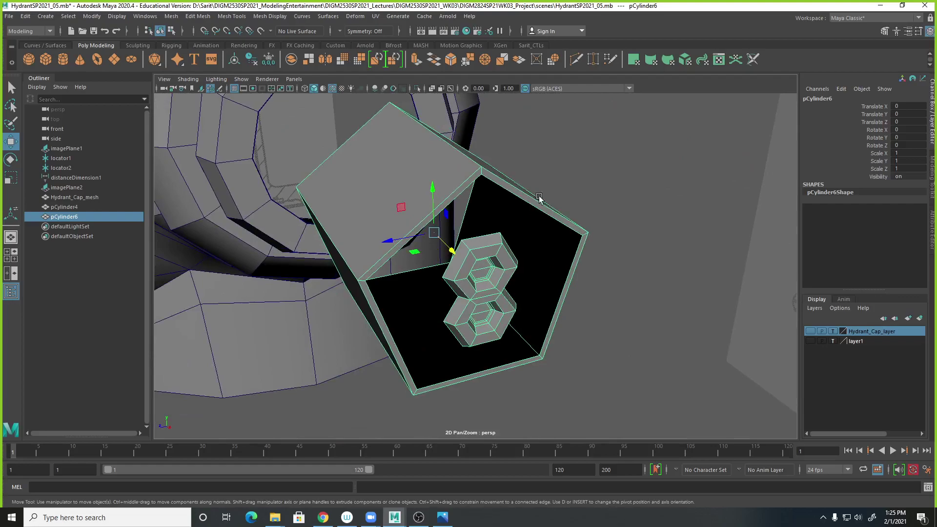
{"action": "mouse_move", "coordinate": [587, 184]}
{"action": "left_mouse_down", "text": "alt"}
{"action": "mouse_move", "coordinate": [613, 180]}
{"action": "mouse_move", "coordinate": [591, 197]}
{"action": "left_mouse_up", "text": "alt"}
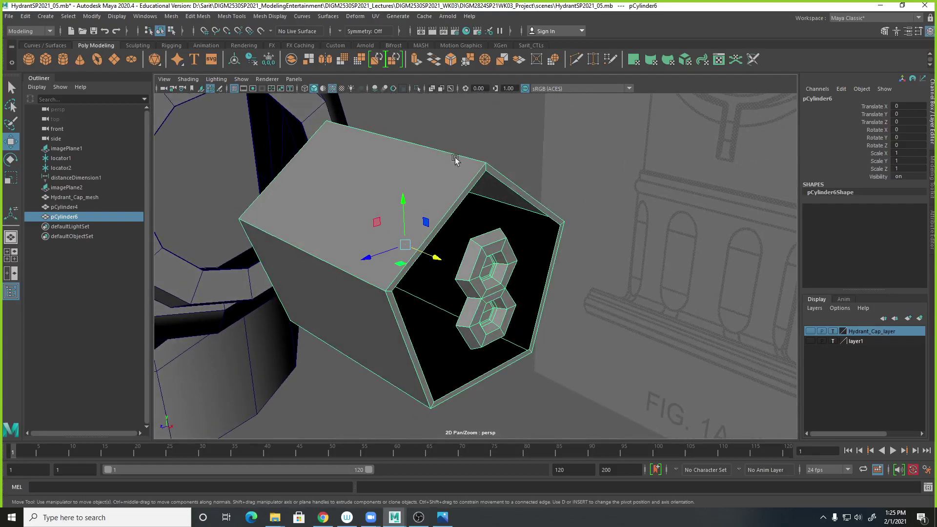
Step: Check the link and bolt face shells of pCylinder6 by selecting each in turn, and return to object mode
{"action": "right_click", "coordinate": [479, 248]}
{"action": "left_click", "coordinate": [479, 275]}
{"action": "left_click", "coordinate": [468, 259]}
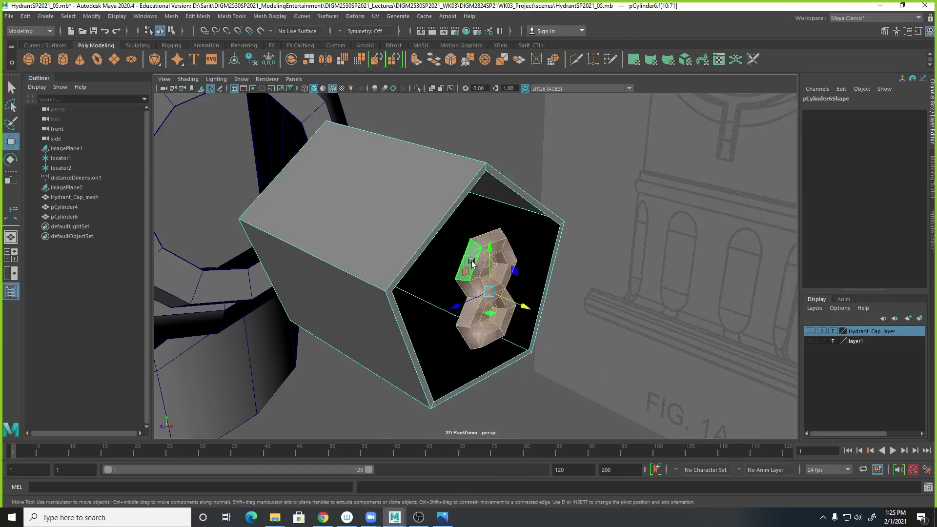
{"action": "left_click", "coordinate": [418, 224]}
{"action": "double_click", "coordinate": [418, 225]}
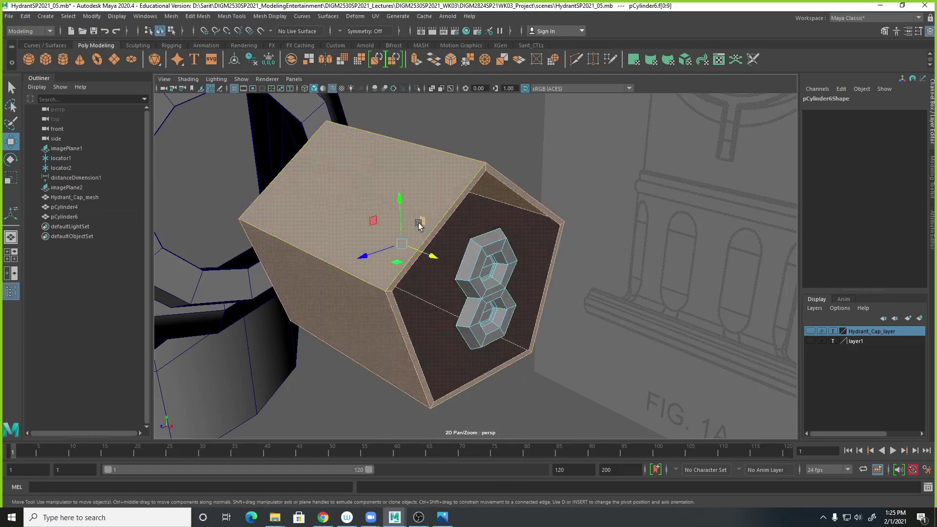
{"action": "double_click", "coordinate": [478, 271]}
{"action": "right_click", "coordinate": [479, 272]}
{"action": "left_click", "coordinate": [501, 253]}
{"action": "left_click_drag", "start_coordinate": [498, 248], "coordinate": [492, 249], "text": "alt"}
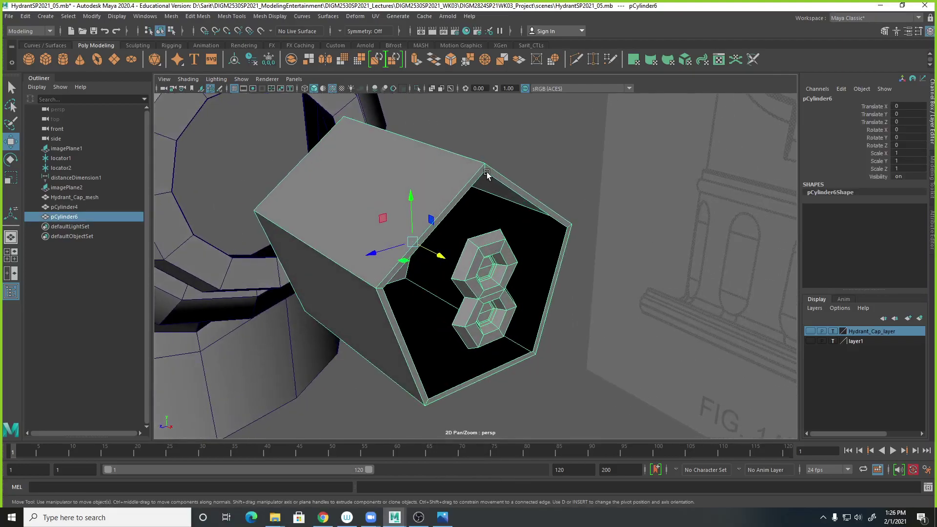
Step: Start Append to Polygon on pCylinder6 and check in the side view how the link sits within the pentagonal border
{"action": "right_click_drag", "start_coordinate": [487, 172], "coordinate": [528, 174], "text": "shift"}
{"action": "left_click_drag", "start_coordinate": [529, 174], "coordinate": [630, 352], "text": "alt"}
{"action": "key", "text": "space"}
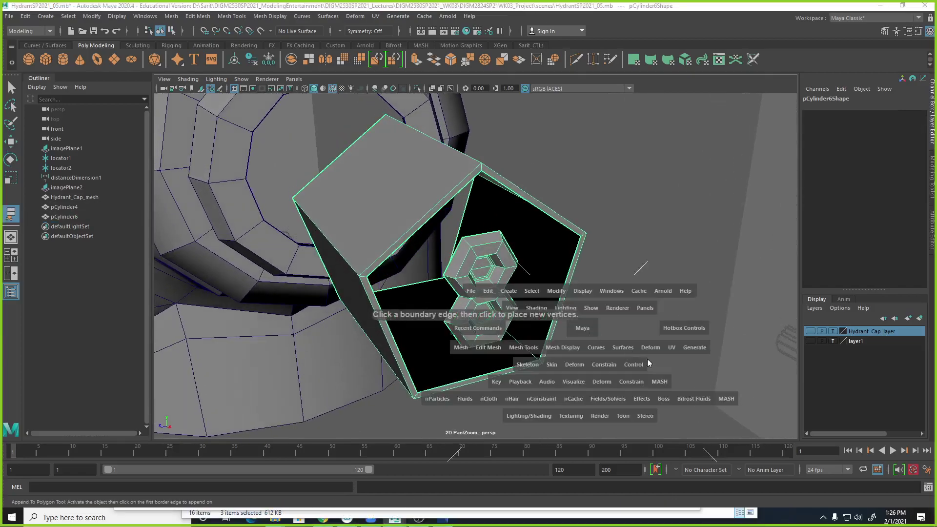
{"action": "key", "text": "space"}
{"action": "right_click_drag", "start_coordinate": [557, 268], "coordinate": [702, 317], "text": "alt"}
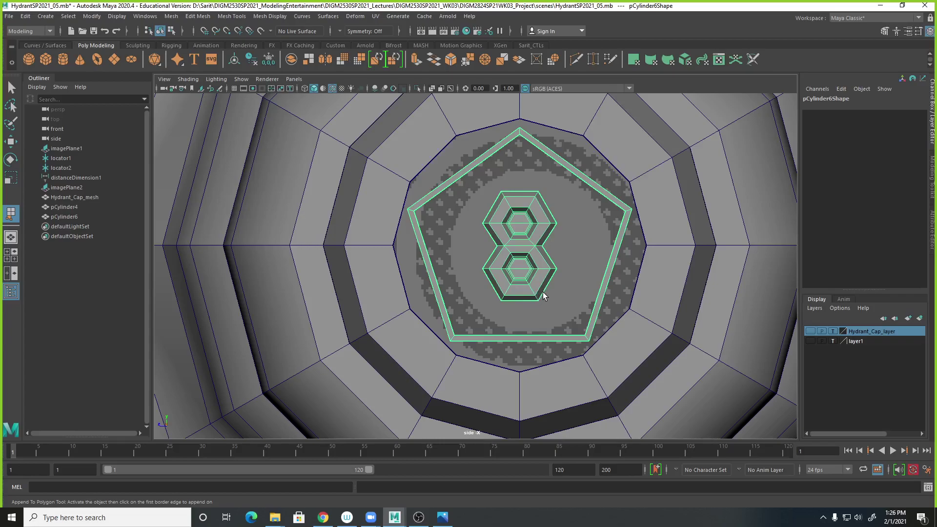
{"action": "key", "text": "space"}
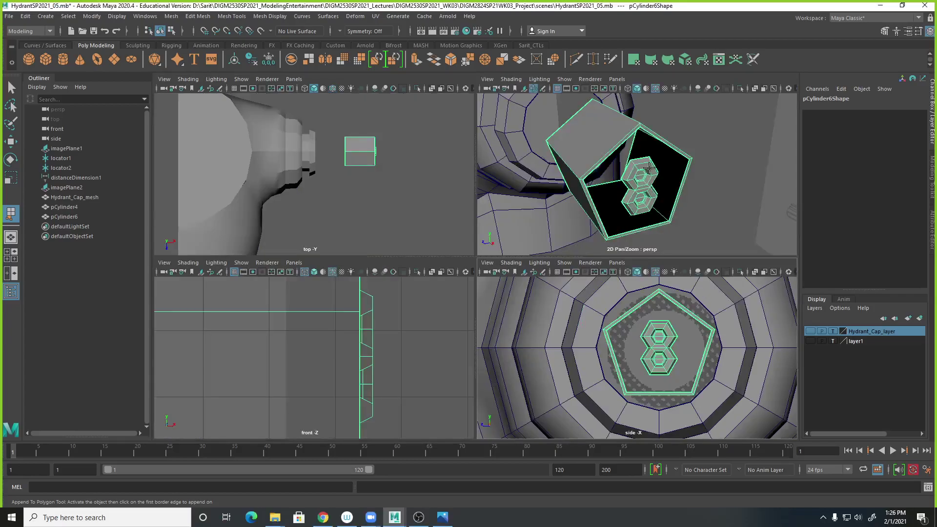
{"action": "key", "text": "space"}
Step: Append a four-sided polygon between the link's lowest outer edge and the lowest inner edge of the pentagonal border
{"action": "left_click_drag", "start_coordinate": [607, 171], "coordinate": [555, 268], "text": "alt"}
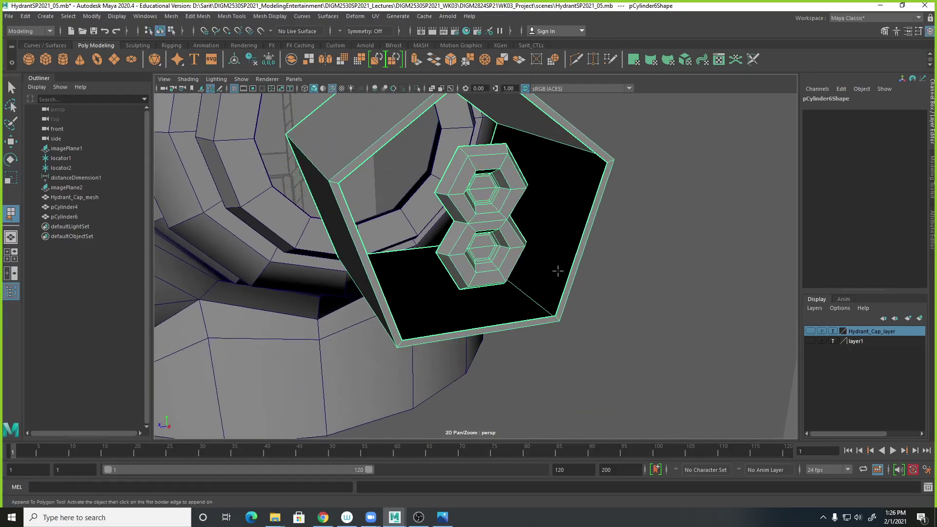
{"action": "right_click_drag", "start_coordinate": [554, 268], "coordinate": [675, 308], "text": "alt"}
{"action": "left_click_drag", "start_coordinate": [675, 308], "coordinate": [671, 289], "text": "alt"}
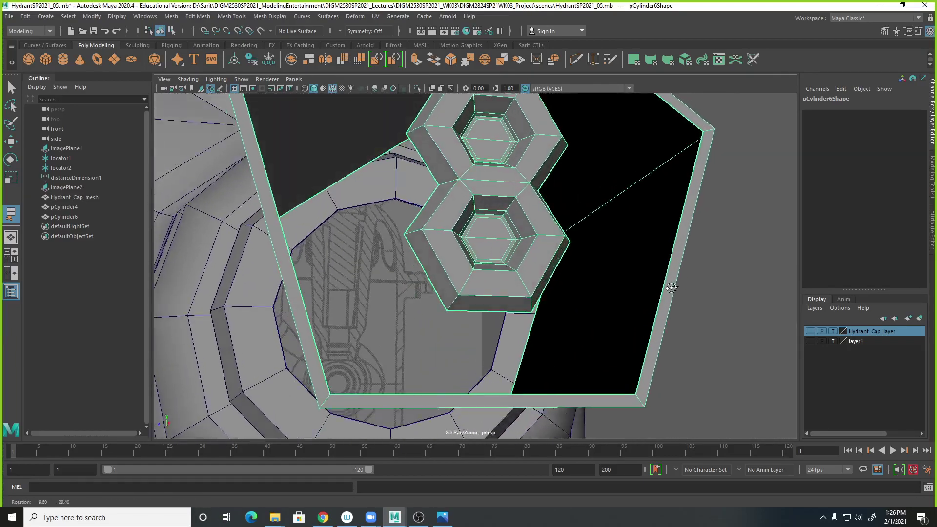
{"action": "left_click", "coordinate": [506, 310]}
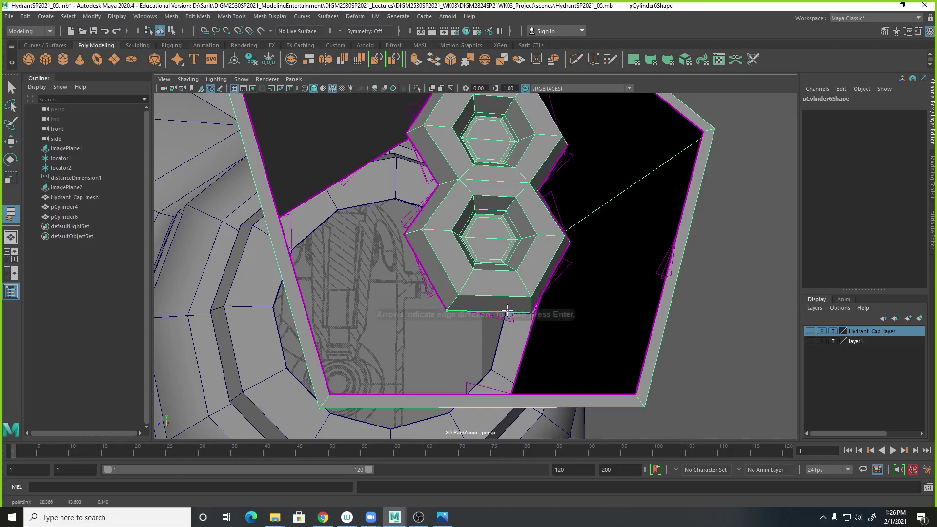
{"action": "left_click_drag", "start_coordinate": [695, 346], "coordinate": [697, 324], "text": "alt"}
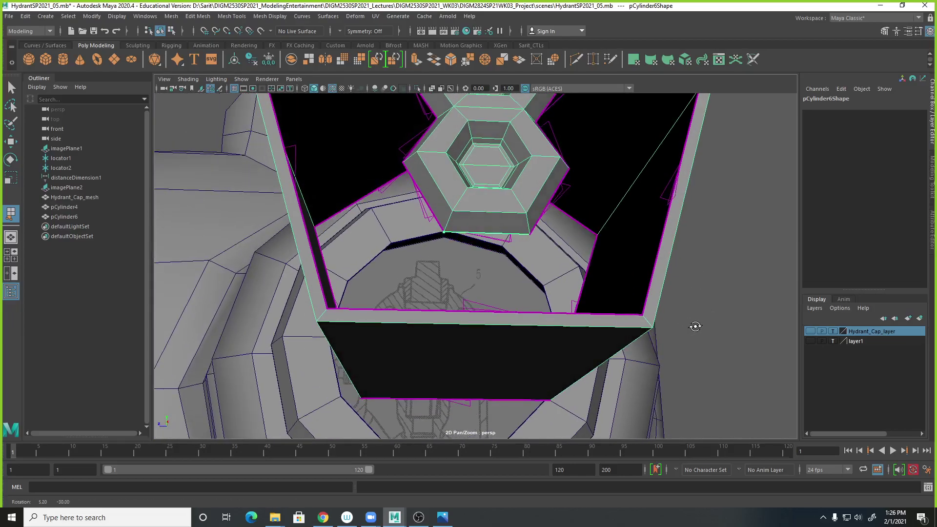
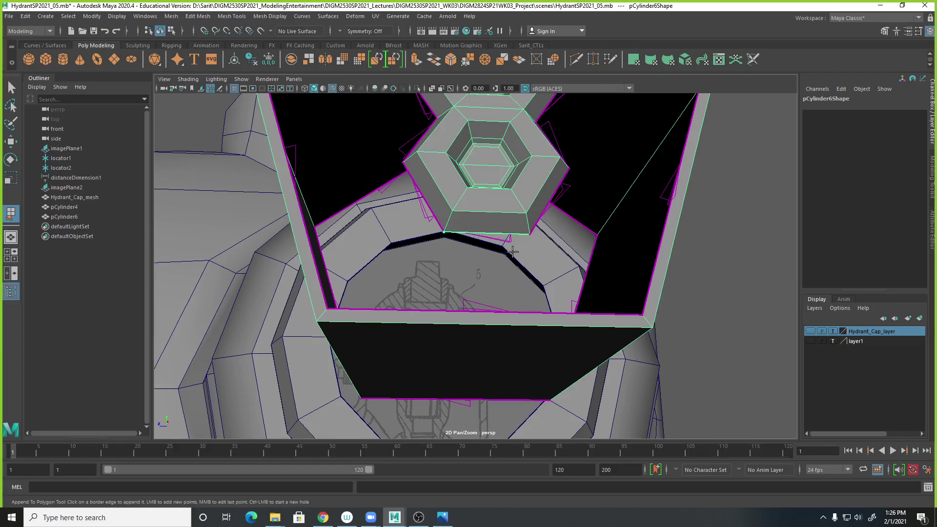
{"action": "left_click", "coordinate": [494, 313]}
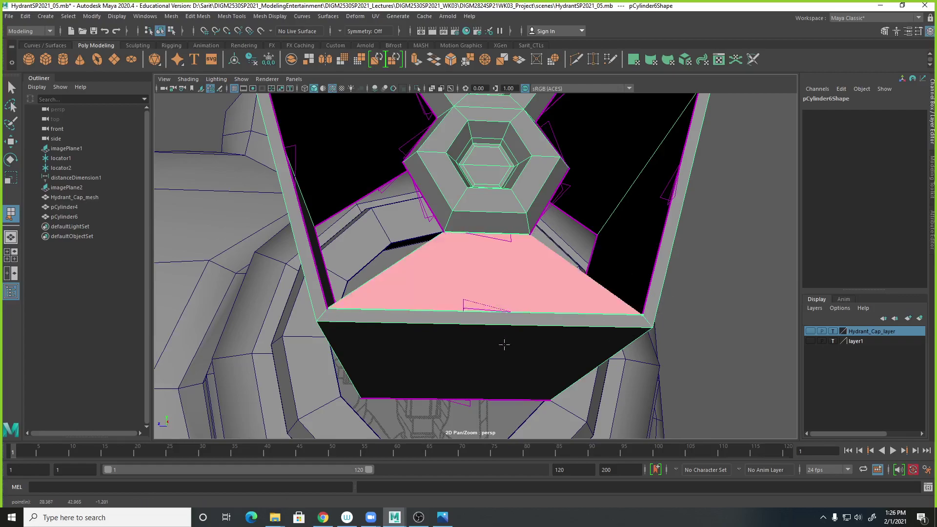
{"action": "left_click_drag", "start_coordinate": [546, 345], "coordinate": [541, 359], "text": "alt"}
{"action": "key", "text": "Return"}
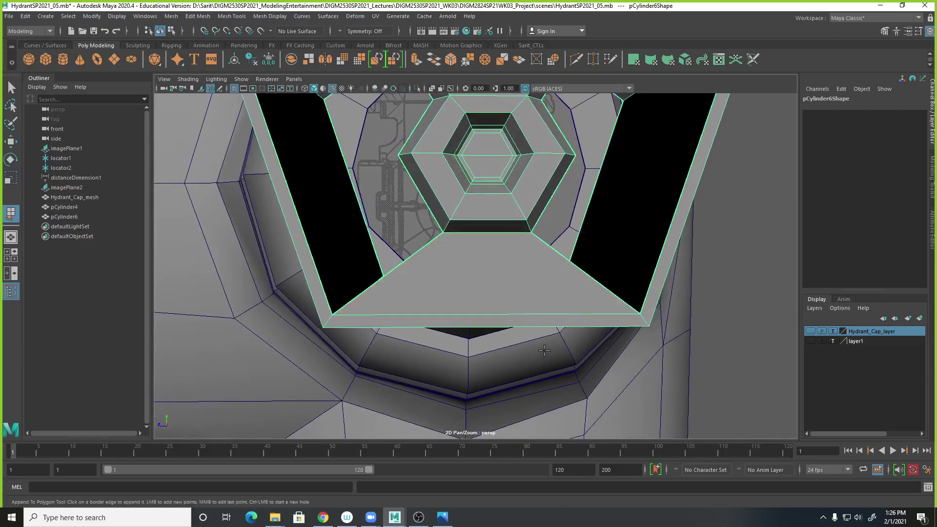
Step: Append a triangle between the link's lower-left slanted edge and the adjacent side of the new bottom polygon
{"action": "left_click_drag", "start_coordinate": [669, 334], "coordinate": [554, 335], "text": "alt"}
{"action": "scroll", "coordinate": [652, 349], "scroll_direction": "up", "scroll_amount": 3}
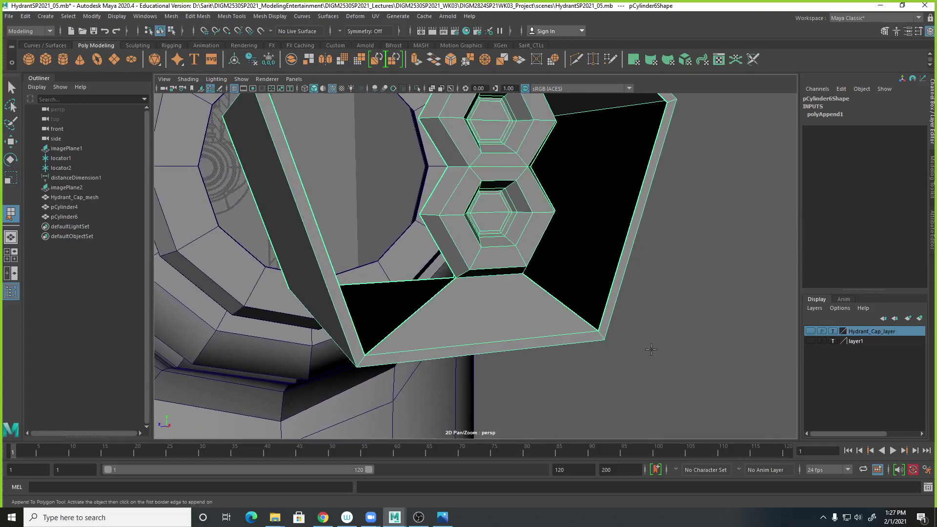
{"action": "left_click", "coordinate": [440, 250]}
{"action": "left_click", "coordinate": [385, 340]}
{"action": "left_click_drag", "start_coordinate": [486, 348], "coordinate": [483, 317], "text": "alt"}
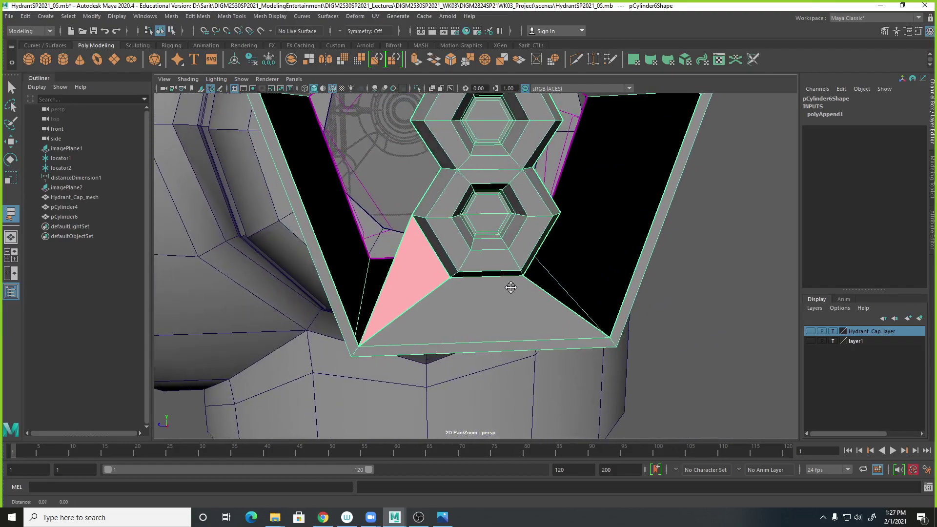
{"action": "scroll", "coordinate": [502, 329], "scroll_direction": "up", "scroll_amount": 2}
{"action": "left_click_drag", "start_coordinate": [444, 276], "coordinate": [491, 309], "text": "alt"}
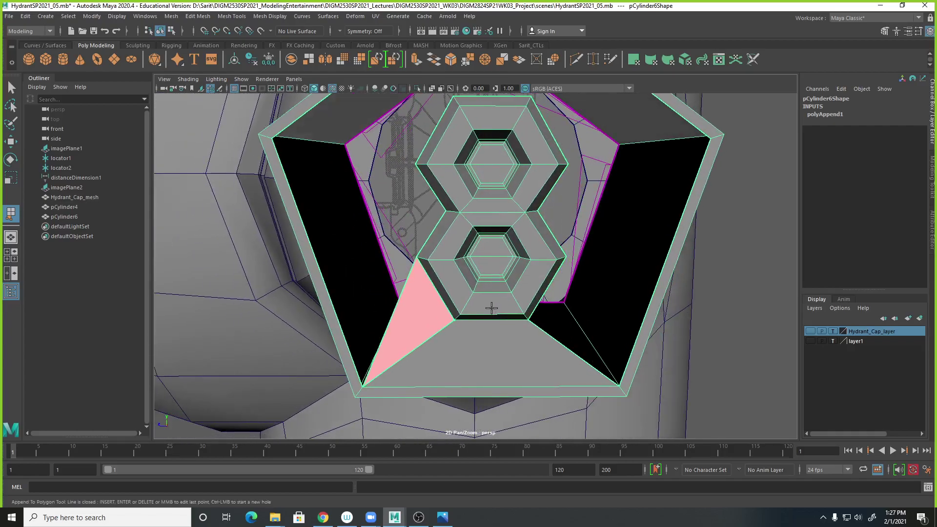
{"action": "key", "text": "Return"}
Step: Append a triangle between the link's lower-right slanted edge and the adjacent side of the bottom polygon
{"action": "left_click", "coordinate": [583, 349]}
{"action": "left_click", "coordinate": [589, 365]}
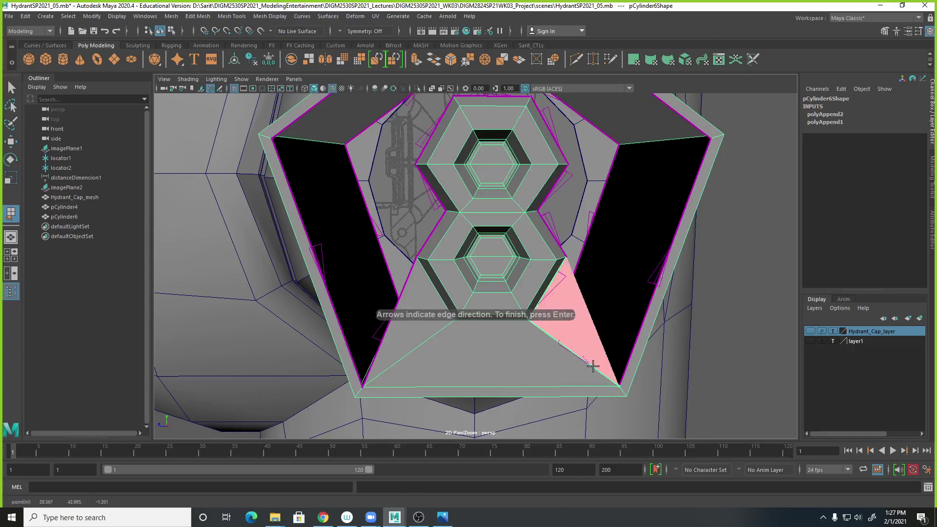
{"action": "key", "text": "w"}
{"action": "scroll", "coordinate": [695, 375], "scroll_direction": "down", "scroll_amount": 3}
{"action": "left_click_drag", "start_coordinate": [694, 374], "coordinate": [593, 308], "text": "alt"}
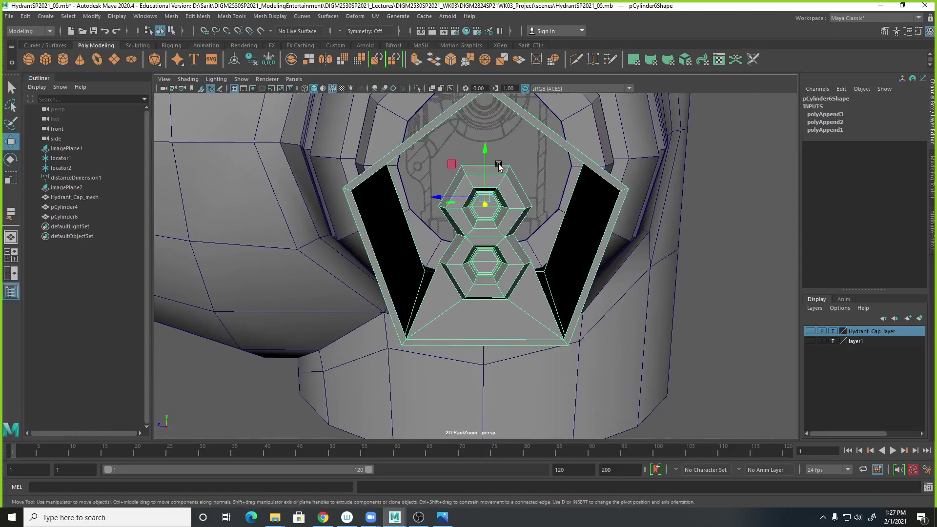
{"action": "scroll", "coordinate": [498, 171], "scroll_direction": "up", "scroll_amount": 2}
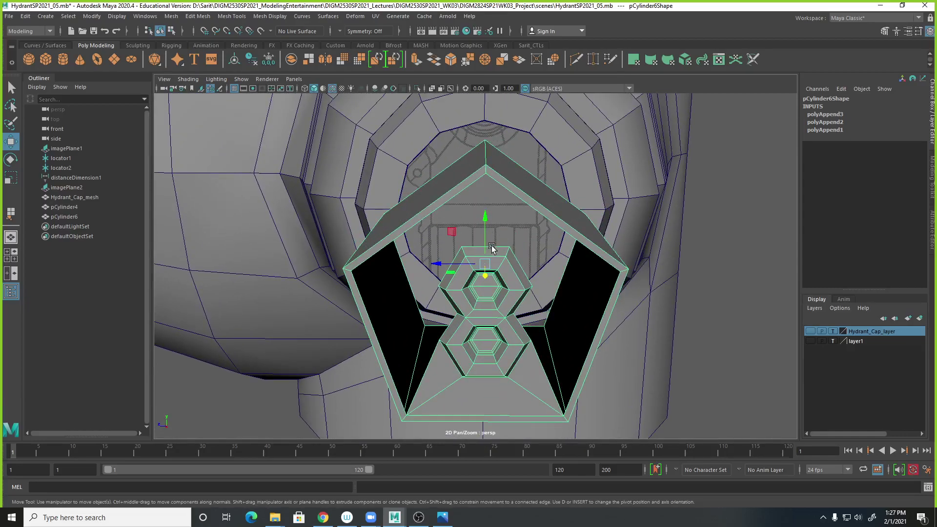
Step: Append a triangle between the pentagonal border's left inner edge and the open side of the lower-left triangle
{"action": "key", "text": "y"}
{"action": "left_click_drag", "start_coordinate": [512, 267], "coordinate": [449, 288], "text": "alt"}
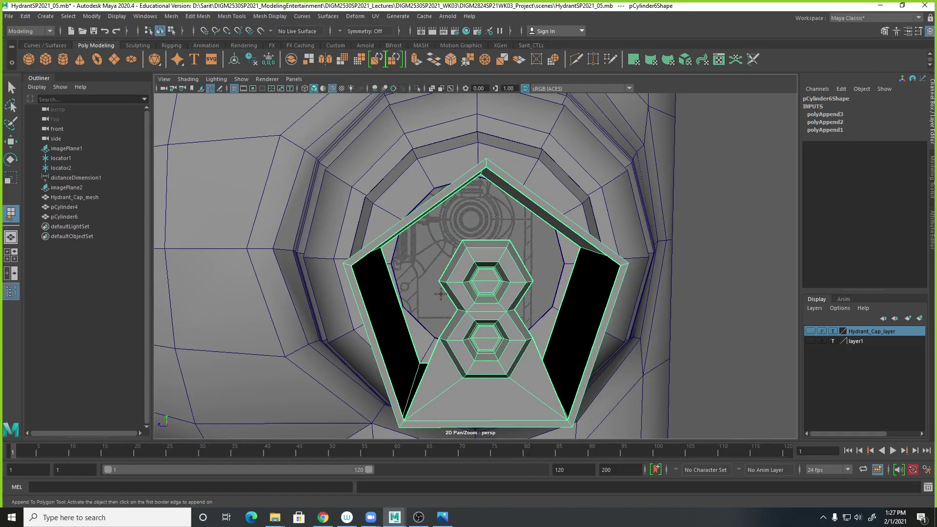
{"action": "left_click", "coordinate": [372, 327]}
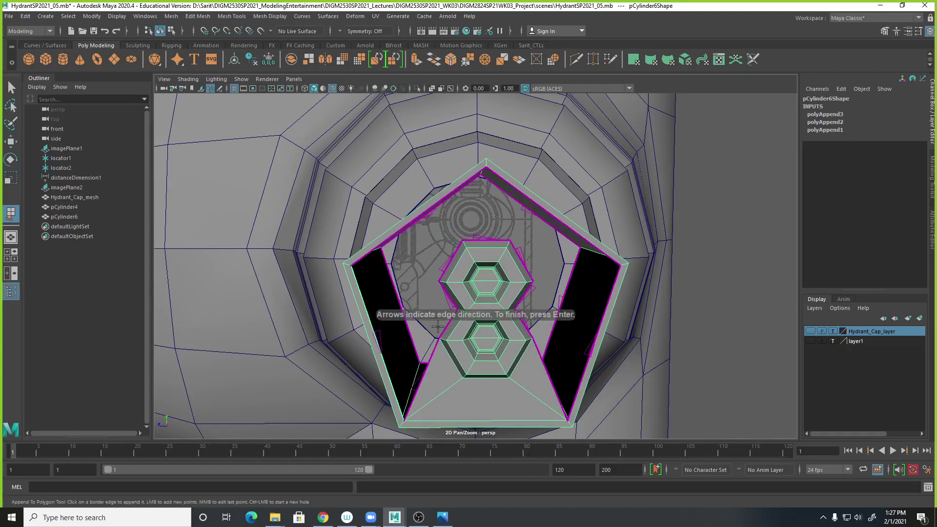
{"action": "left_click", "coordinate": [447, 293]}
{"action": "left_click_drag", "start_coordinate": [520, 368], "coordinate": [588, 379], "text": "alt"}
{"action": "right_click_drag", "start_coordinate": [588, 379], "coordinate": [693, 293], "text": "alt"}
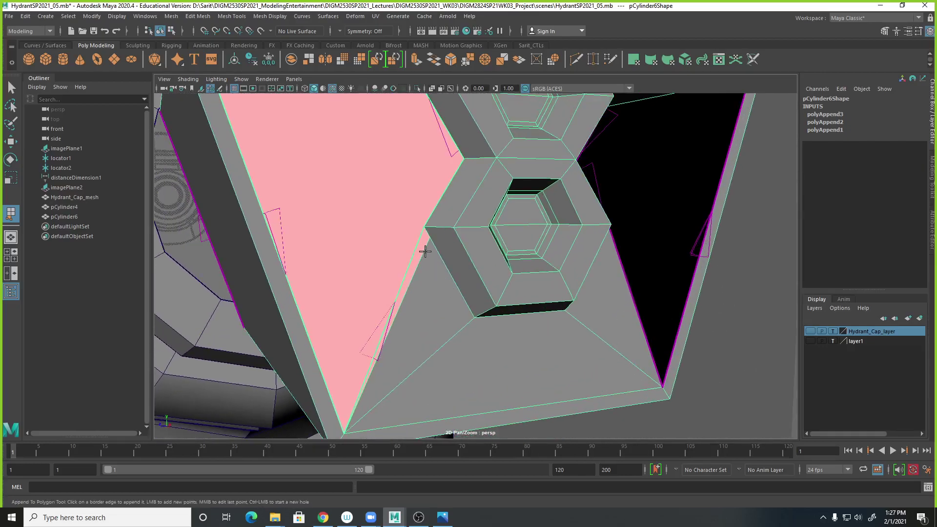
{"action": "key", "text": "Return"}
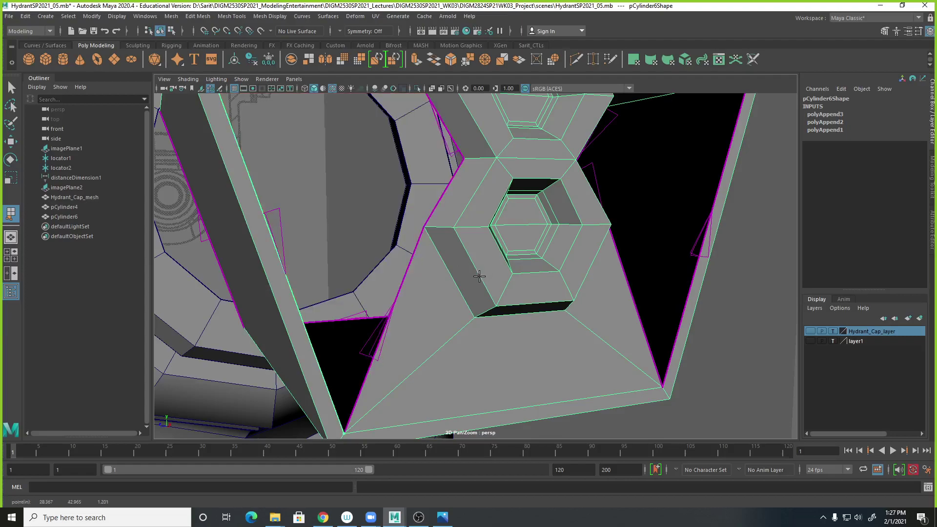
{"action": "left_click_drag", "start_coordinate": [413, 292], "coordinate": [413, 265], "text": "alt"}
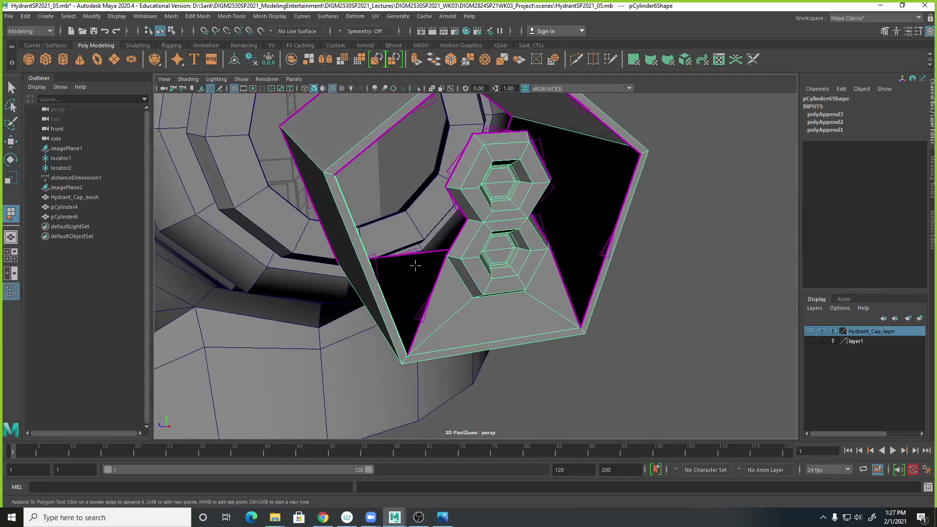
{"action": "left_click", "coordinate": [439, 274]}
{"action": "left_click_drag", "start_coordinate": [450, 313], "coordinate": [430, 308], "text": "alt"}
{"action": "key", "text": "Return"}
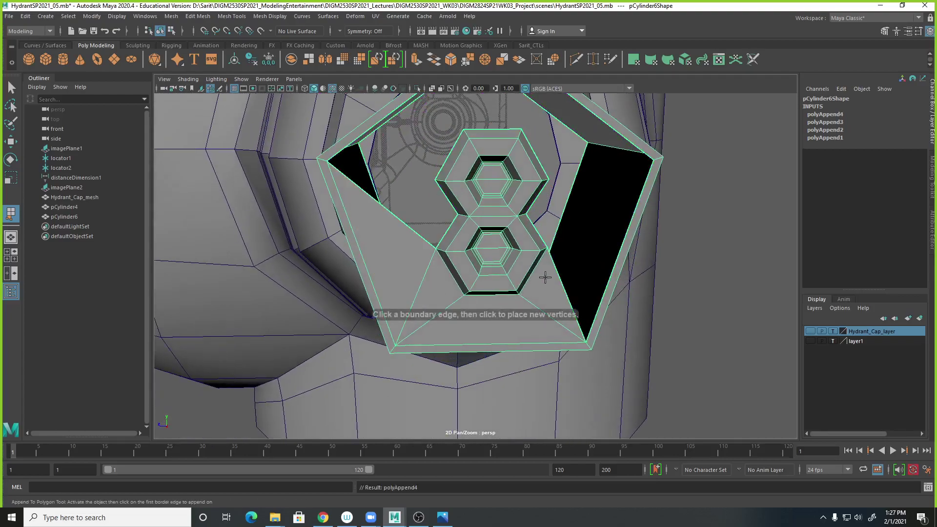
Step: Append a triangle between the pentagonal border's right inner edge and the open side of the lower-right triangle
{"action": "left_click", "coordinate": [560, 274]}
{"action": "left_click", "coordinate": [617, 257]}
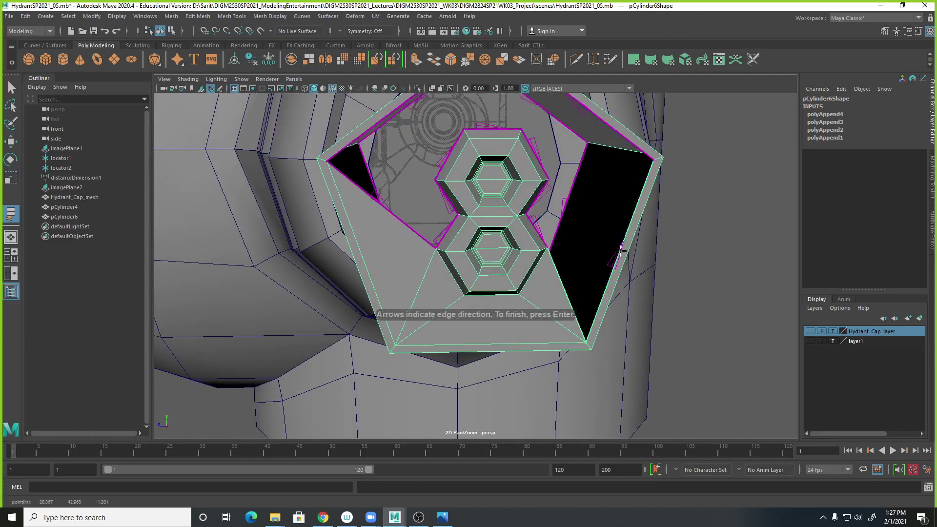
{"action": "key", "text": "Return"}
Step: Append a four-sided polygon between the left side triangle's diagonal edge and the upper hexagon's lower-left edge, filling the link's left notch
{"action": "left_click_drag", "start_coordinate": [515, 281], "coordinate": [422, 209], "text": "alt"}
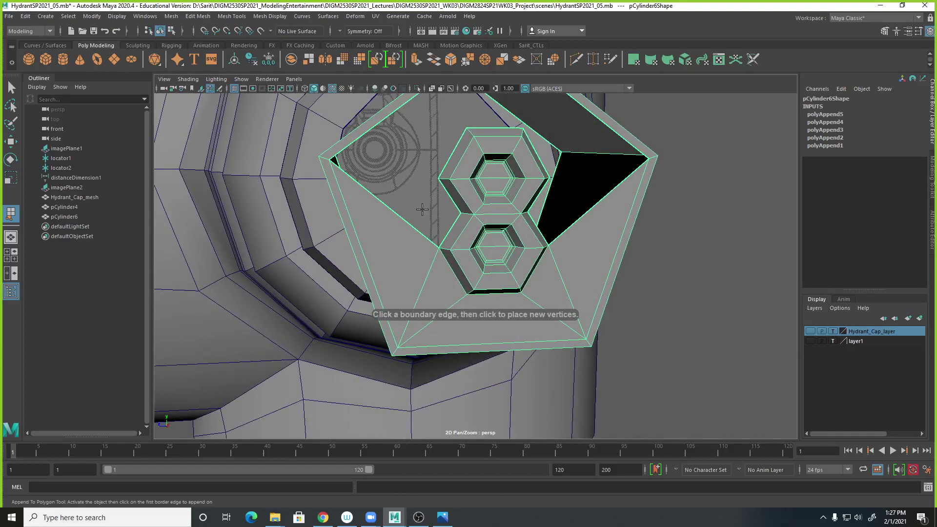
{"action": "left_click", "coordinate": [446, 187]}
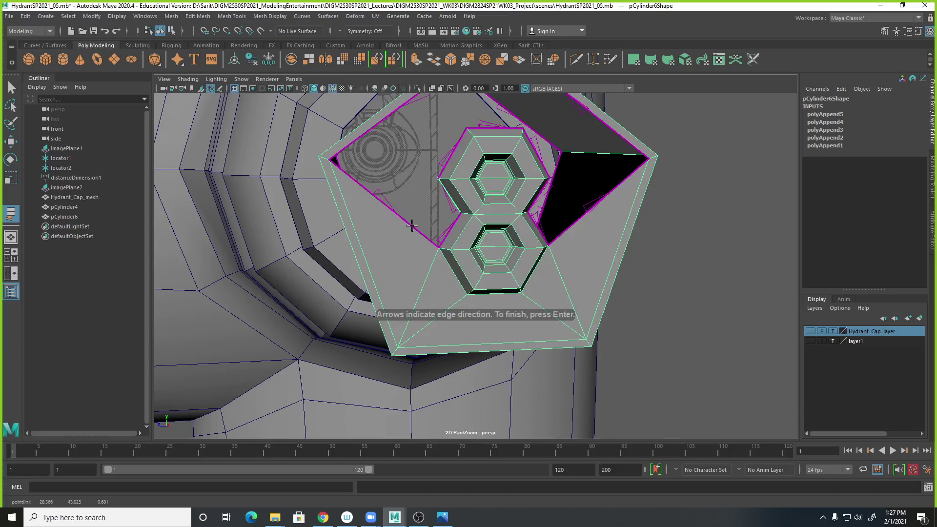
{"action": "left_click", "coordinate": [412, 225]}
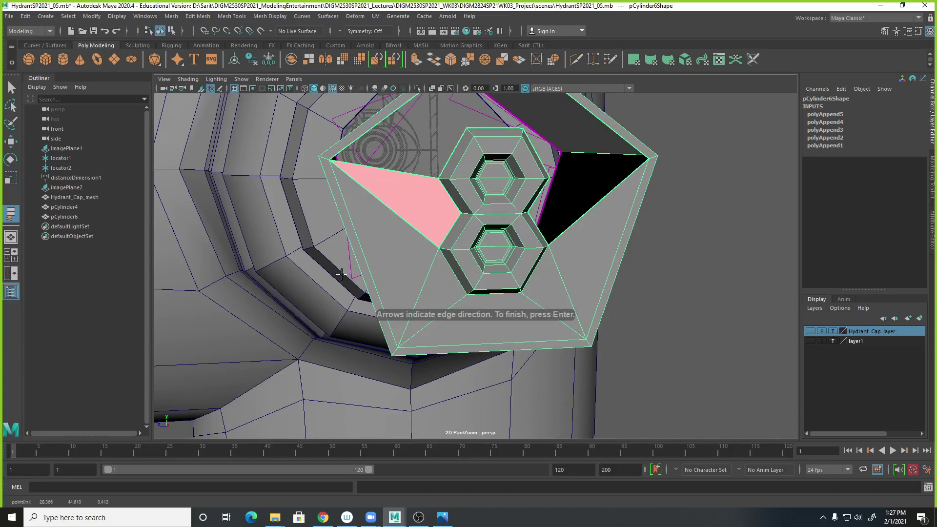
{"action": "key", "text": "BackSpace"}
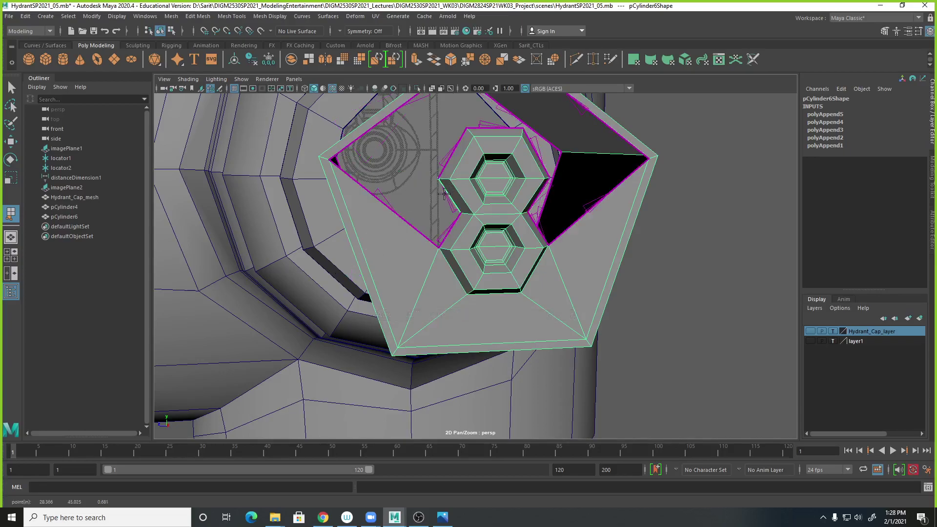
{"action": "left_click", "coordinate": [408, 224]}
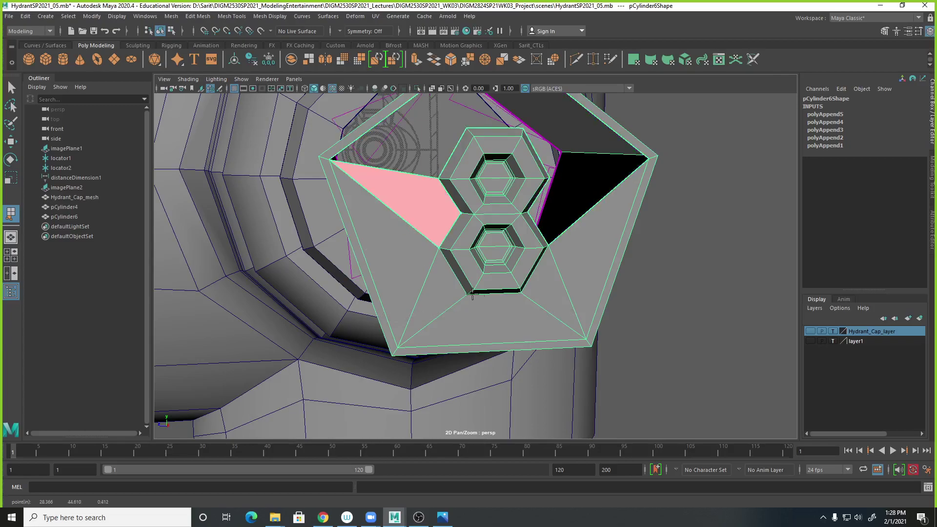
{"action": "key", "text": "Return"}
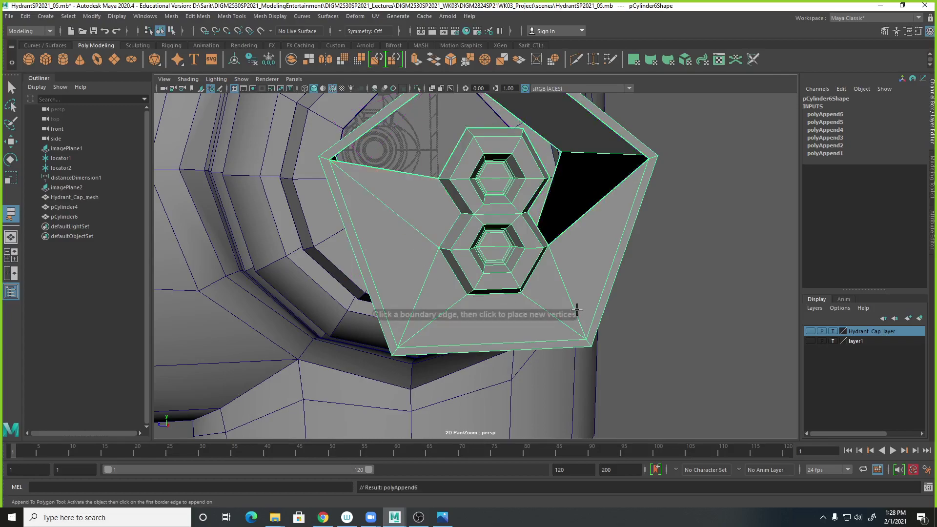
Step: Append a four-sided polygon between the right side triangle's diagonal edge and the upper hexagon's lower-right edge, filling the link's right notch
{"action": "left_click_drag", "start_coordinate": [592, 284], "coordinate": [540, 283], "text": "alt"}
{"action": "left_click", "coordinate": [519, 199]}
{"action": "left_click", "coordinate": [554, 230]}
{"action": "left_click_drag", "start_coordinate": [565, 261], "coordinate": [602, 268], "text": "alt"}
{"action": "key", "text": "w"}
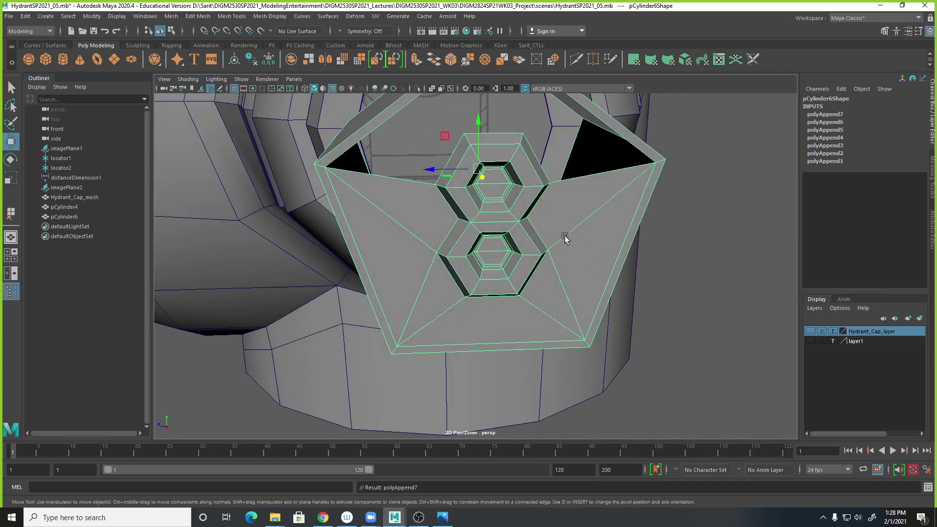
{"action": "left_click_drag", "start_coordinate": [594, 183], "coordinate": [562, 215], "text": "alt"}
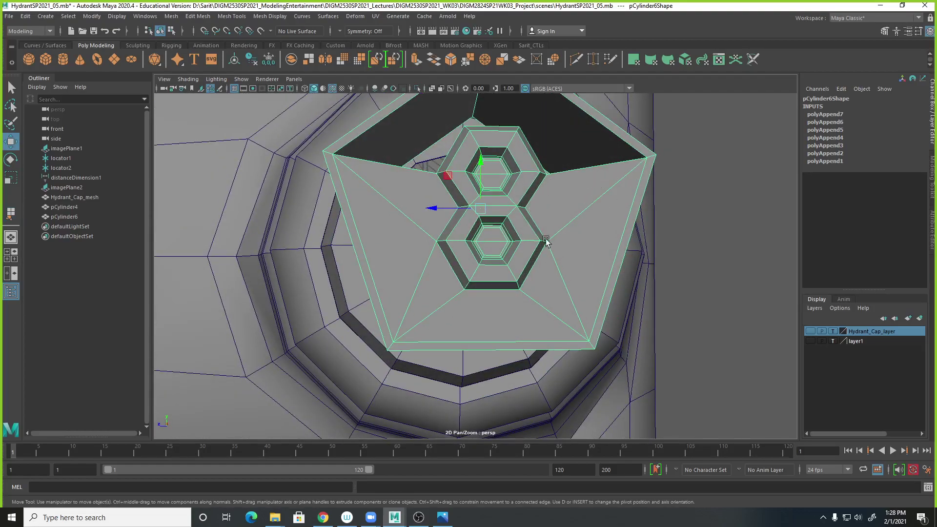
{"action": "left_click_drag", "start_coordinate": [551, 224], "coordinate": [578, 206], "text": "alt"}
{"action": "key", "text": "g"}
{"action": "left_click_drag", "start_coordinate": [569, 172], "coordinate": [518, 229], "text": "alt"}
{"action": "left_click", "coordinate": [395, 163]}
{"action": "left_click", "coordinate": [442, 213]}
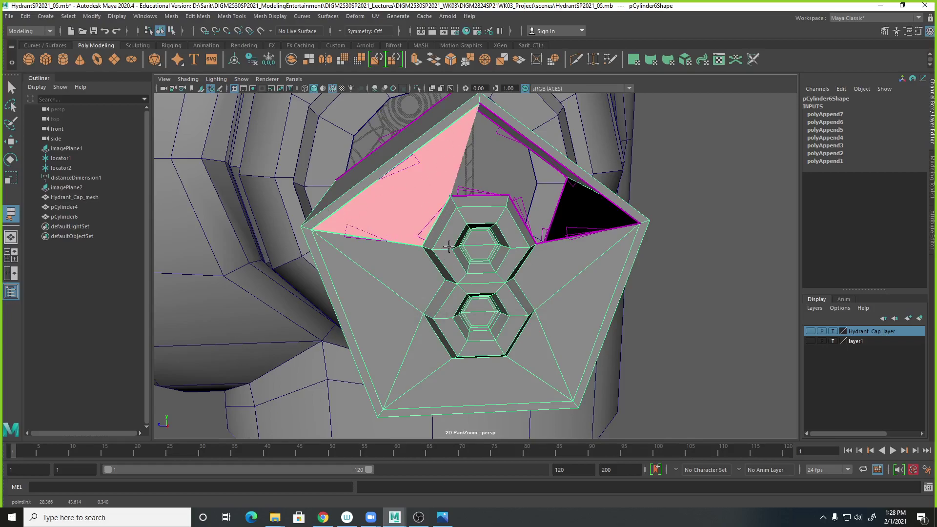
{"action": "key", "text": "BackSpace"}
{"action": "left_click", "coordinate": [378, 239]}
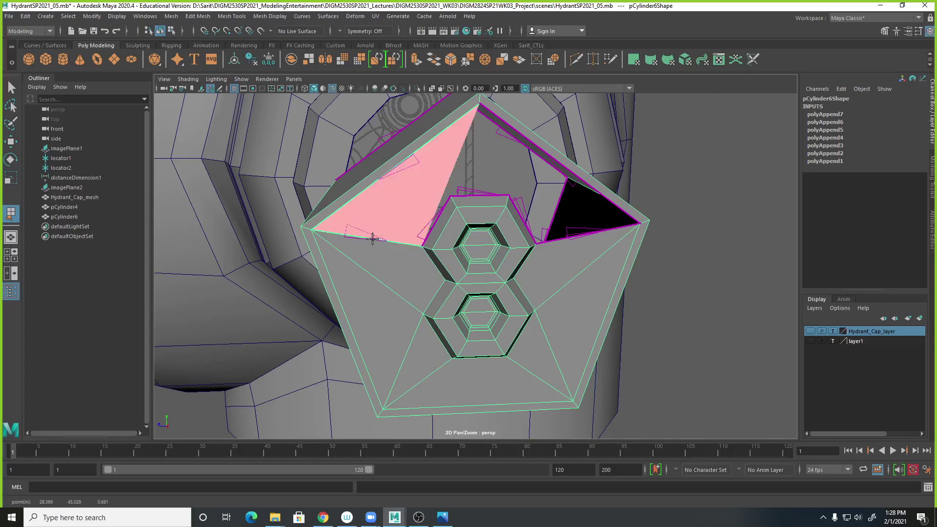
{"action": "key", "text": "BackSpace"}
{"action": "key", "text": "q"}
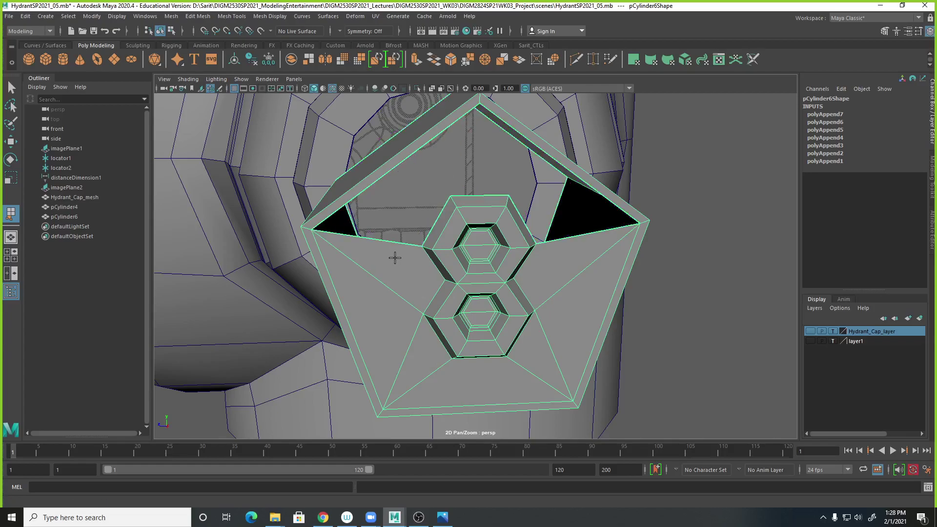
Step: Append a triangle between the upper hexagon's upper-left edge and the open top edge of the left four-sided polygon
{"action": "key", "text": "g"}
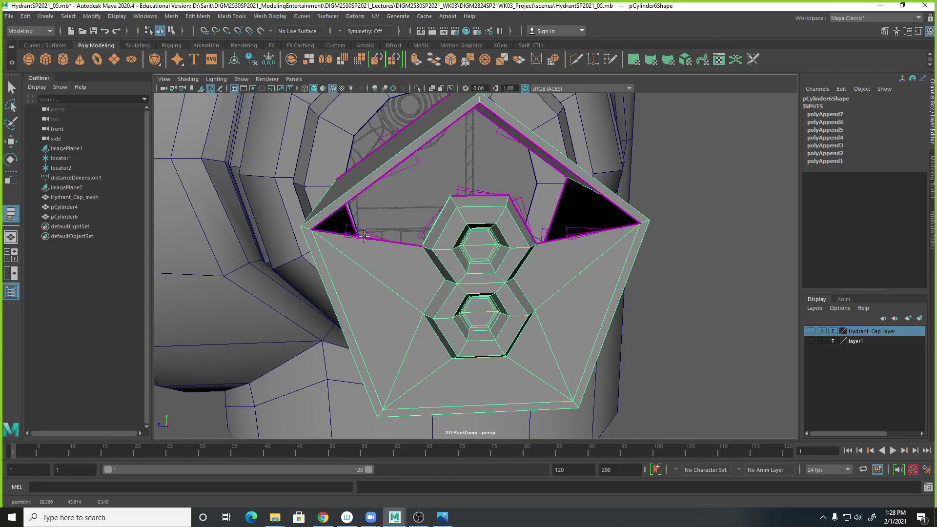
{"action": "left_click", "coordinate": [362, 237]}
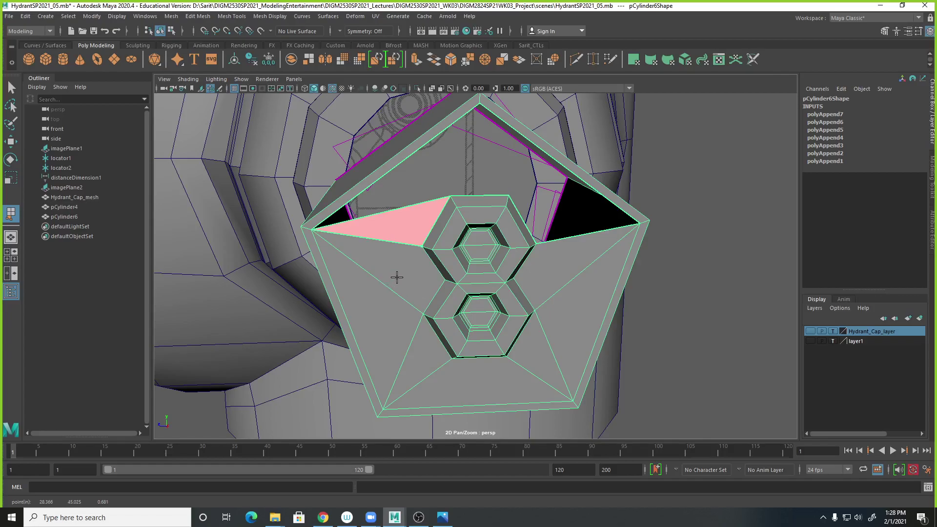
{"action": "key", "text": "Return"}
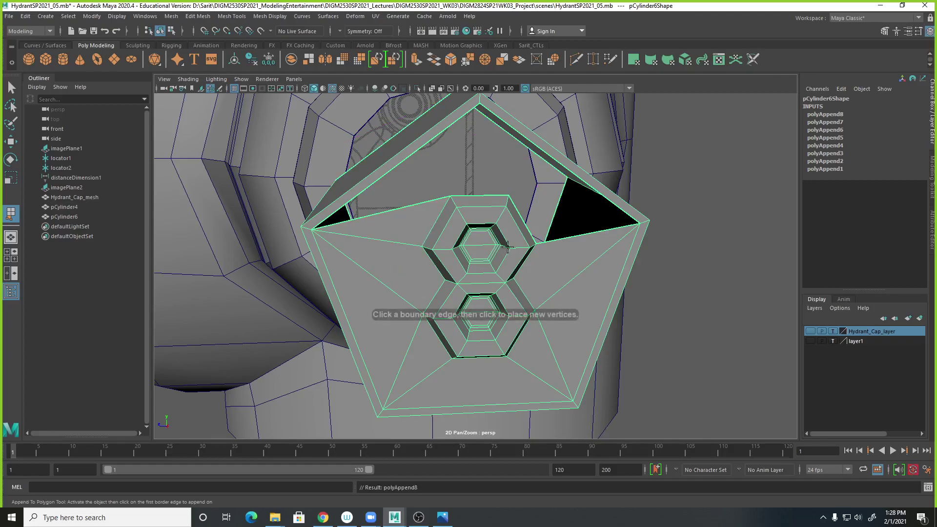
Step: Append a triangle between the upper hexagon's upper-right edge and the open top edge of the right four-sided polygon
{"action": "left_click", "coordinate": [528, 228]}
{"action": "mouse_move", "coordinate": [581, 248]}
{"action": "left_mouse_down", "text": "alt"}
{"action": "mouse_move", "coordinate": [572, 247]}
{"action": "mouse_move", "coordinate": [578, 239]}
{"action": "left_mouse_up", "text": "alt"}
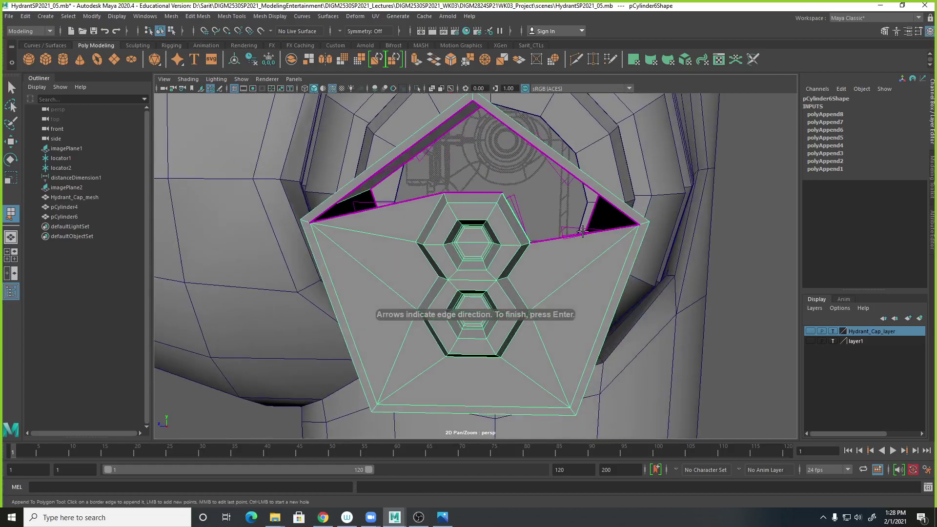
{"action": "left_click", "coordinate": [584, 235]}
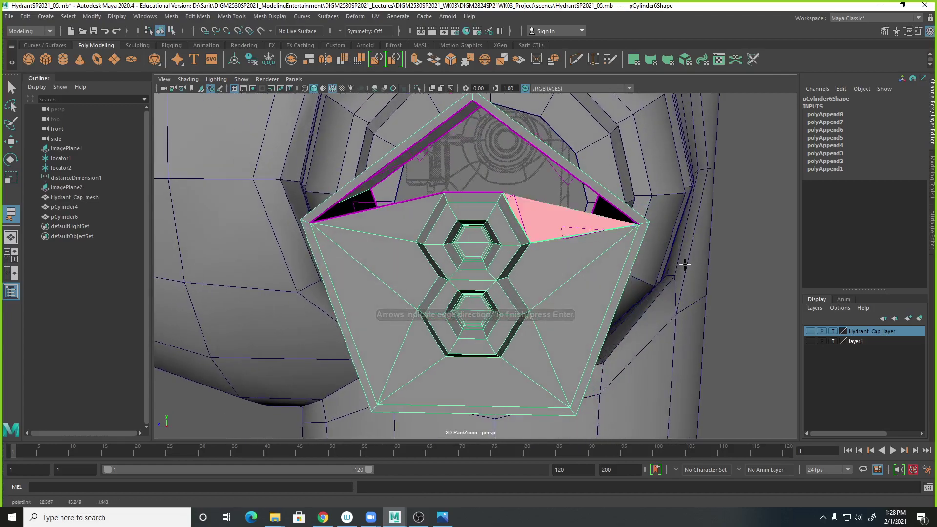
{"action": "key", "text": "Return"}
Step: Append a triangle between the pentagonal border's upper-left inner edge and the top edge of the left-hand fill
{"action": "left_click_drag", "start_coordinate": [658, 307], "coordinate": [653, 293], "text": "alt"}
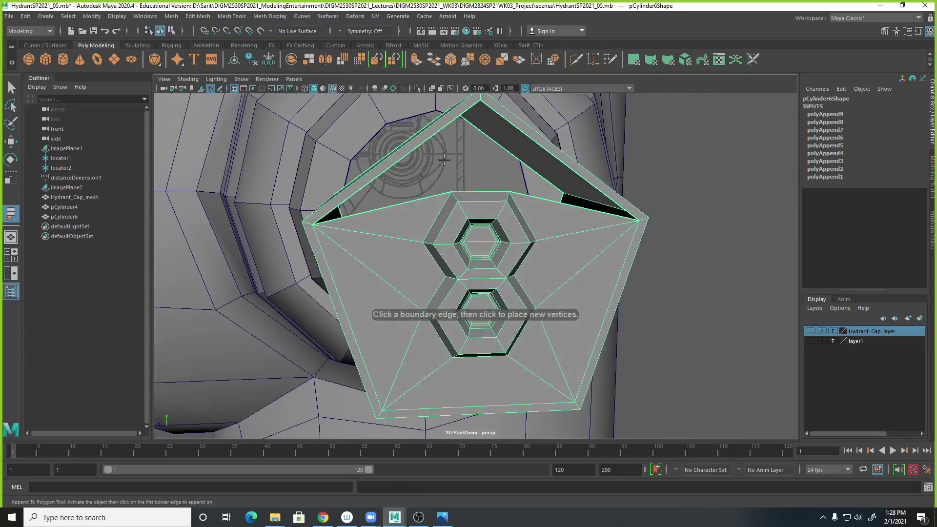
{"action": "left_click_drag", "start_coordinate": [550, 263], "coordinate": [543, 268], "text": "alt"}
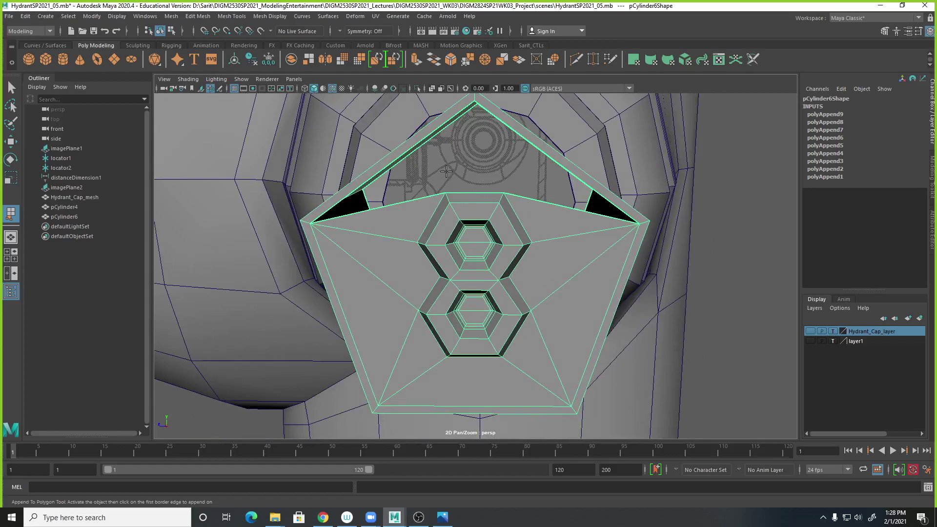
{"action": "mouse_move", "coordinate": [437, 236]}
{"action": "left_mouse_down", "text": "alt"}
{"action": "mouse_move", "coordinate": [439, 215]}
{"action": "mouse_move", "coordinate": [441, 226]}
{"action": "left_mouse_up", "text": "alt"}
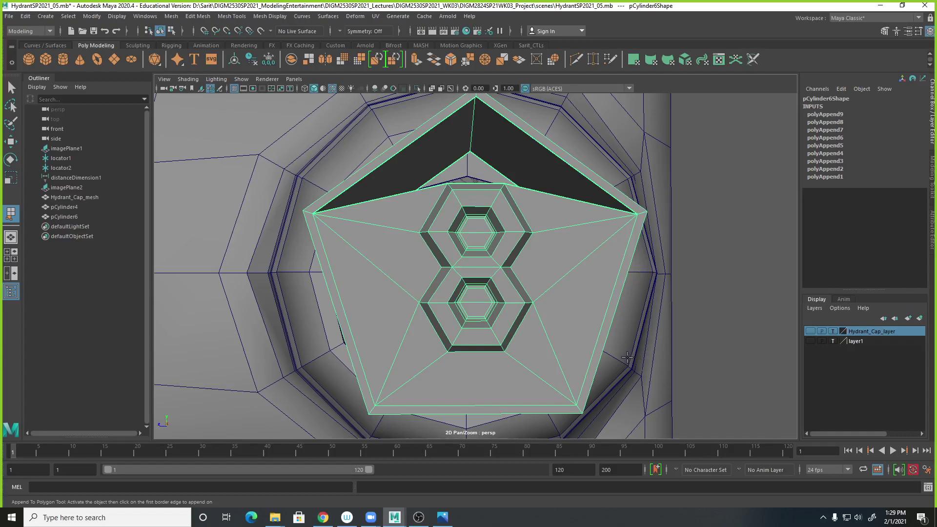
{"action": "left_click_drag", "start_coordinate": [609, 276], "coordinate": [605, 273], "text": "alt"}
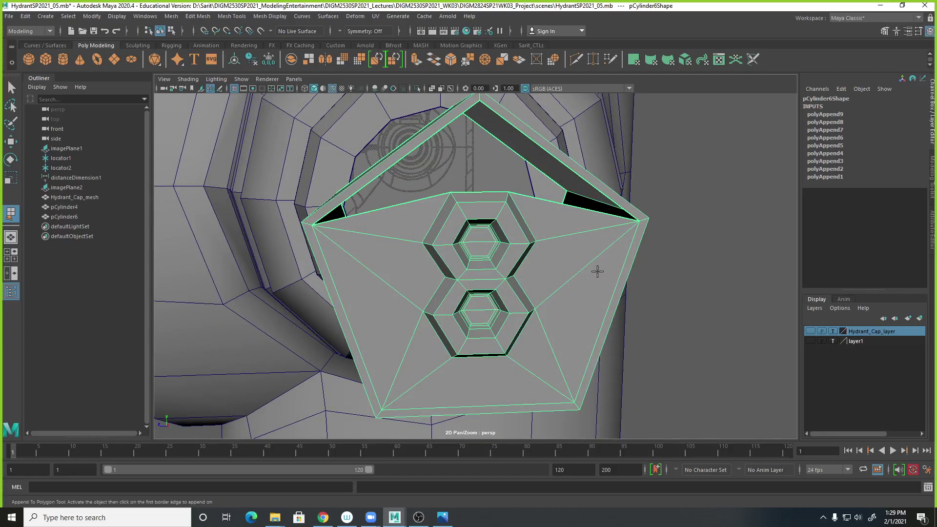
{"action": "left_click", "coordinate": [426, 130]}
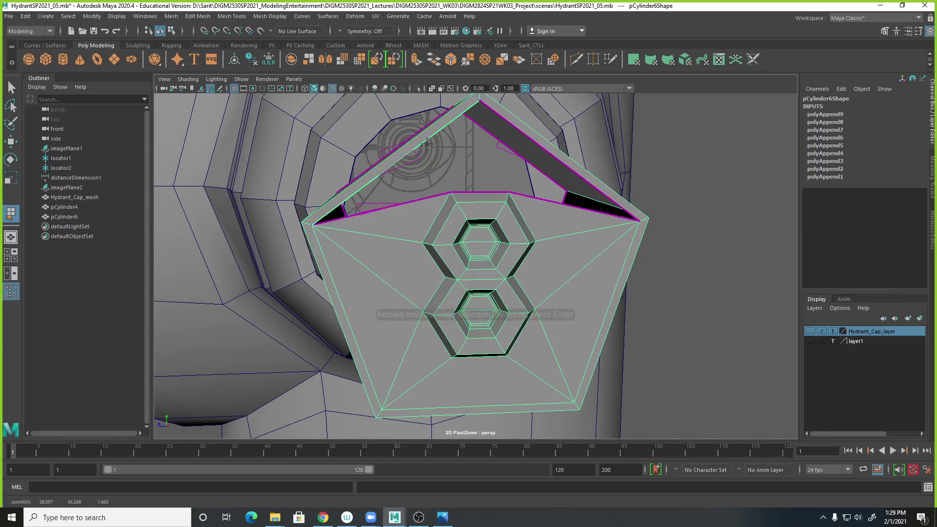
{"action": "left_click", "coordinate": [427, 196]}
{"action": "mouse_move", "coordinate": [510, 285]}
{"action": "left_mouse_down", "text": "alt"}
{"action": "mouse_move", "coordinate": [475, 299]}
{"action": "mouse_move", "coordinate": [506, 293]}
{"action": "left_mouse_up", "text": "alt"}
{"action": "key", "text": "Return"}
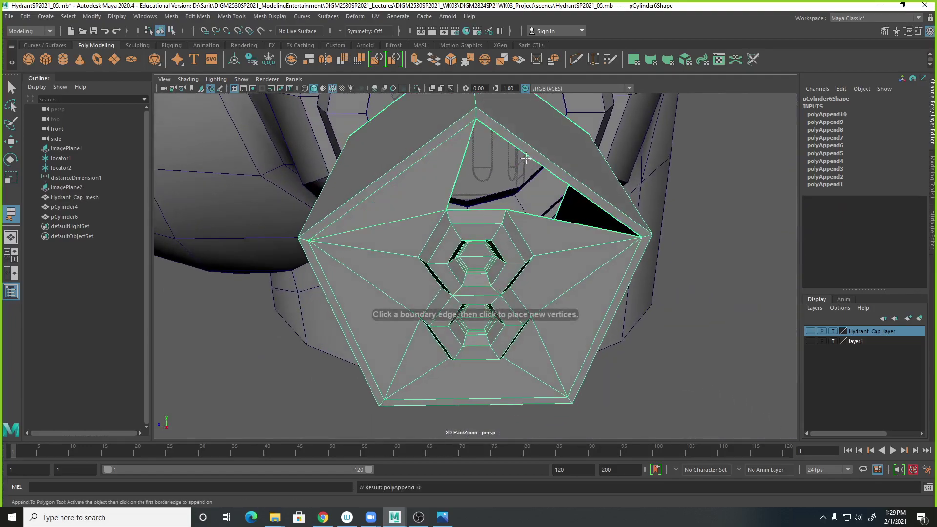
Step: Append a triangle between the pentagonal border's upper-right inner edge and the top edge of the right-hand fill
{"action": "left_click", "coordinate": [534, 162]}
{"action": "left_click", "coordinate": [538, 215]}
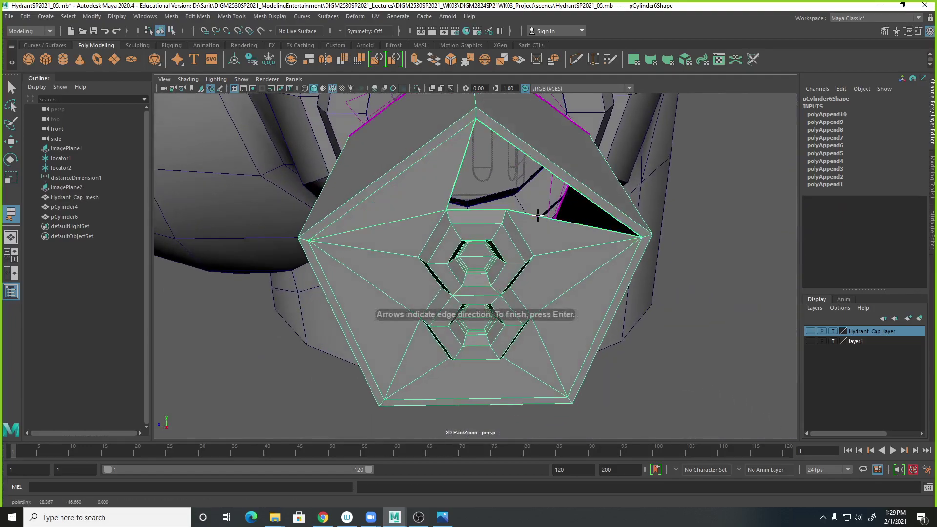
{"action": "key", "text": "Return"}
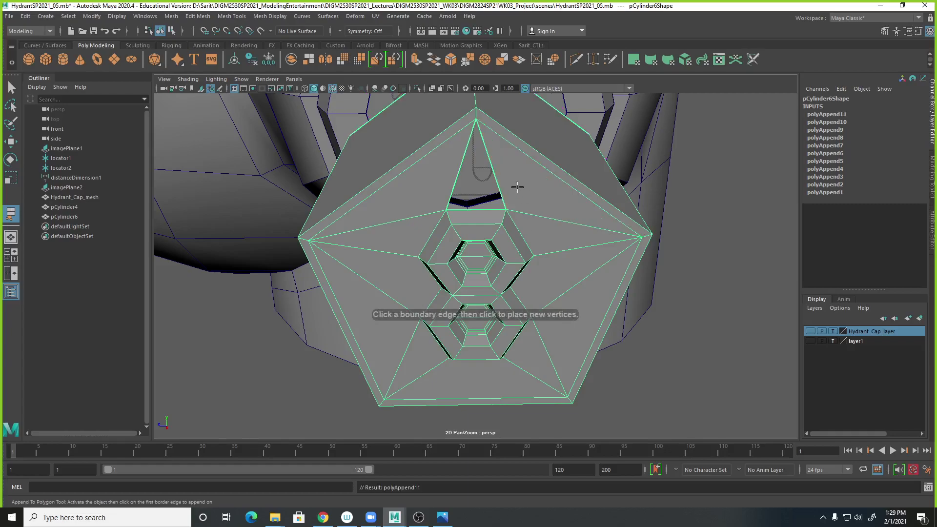
Step: Append a final triangle across the open gap above the upper hexagon to close pCylinder6's end face, and save the scene
{"action": "left_click", "coordinate": [460, 188]}
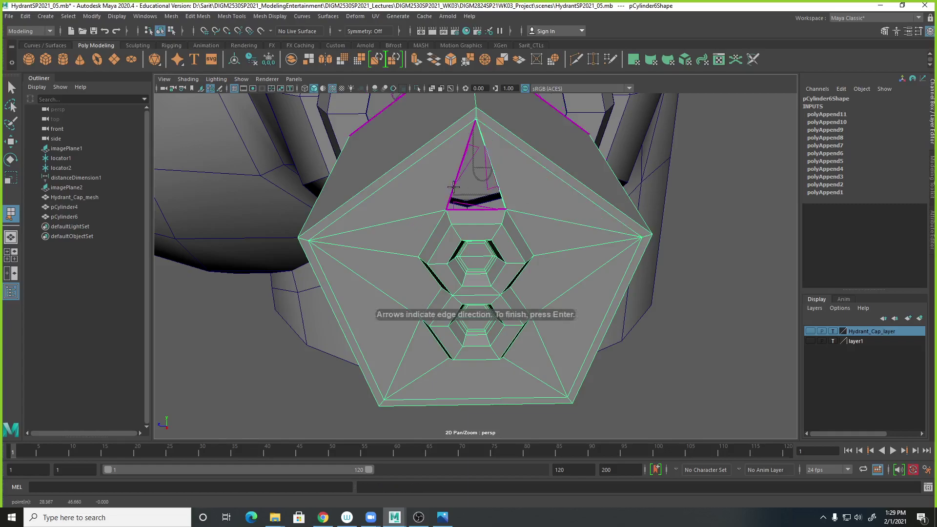
{"action": "left_click", "coordinate": [454, 187]}
{"action": "key", "text": "Return"}
{"action": "key", "text": "w"}
{"action": "left_click_drag", "start_coordinate": [657, 332], "coordinate": [545, 327], "text": "alt"}
{"action": "key", "text": "q"}
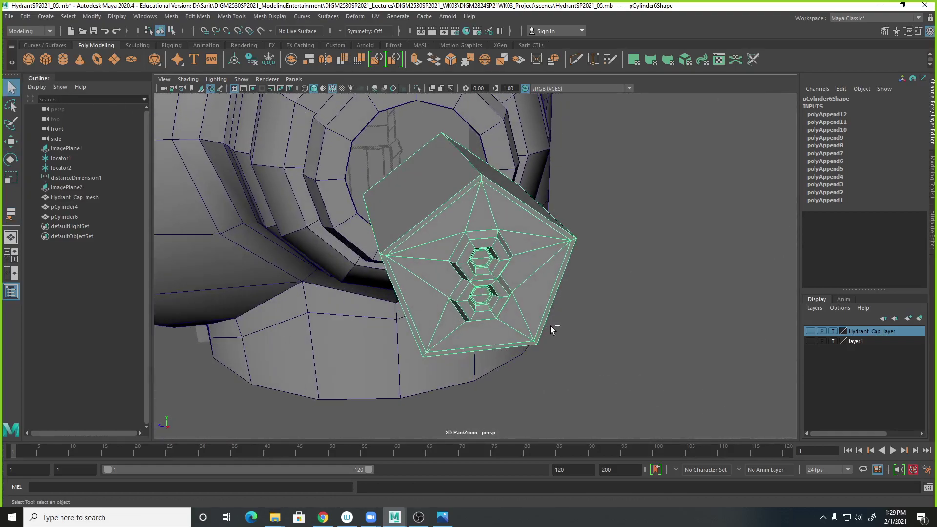
{"action": "key", "text": "ctrl+s"}
Step: Examine the closed bolt end up close in smoothed preview, and return it to unsmoothed display
{"action": "left_click_drag", "start_coordinate": [621, 326], "coordinate": [628, 377], "text": "alt"}
{"action": "right_click_drag", "start_coordinate": [628, 377], "coordinate": [780, 373], "text": "alt"}
{"action": "left_click_drag", "start_coordinate": [780, 373], "coordinate": [593, 336], "text": "alt"}
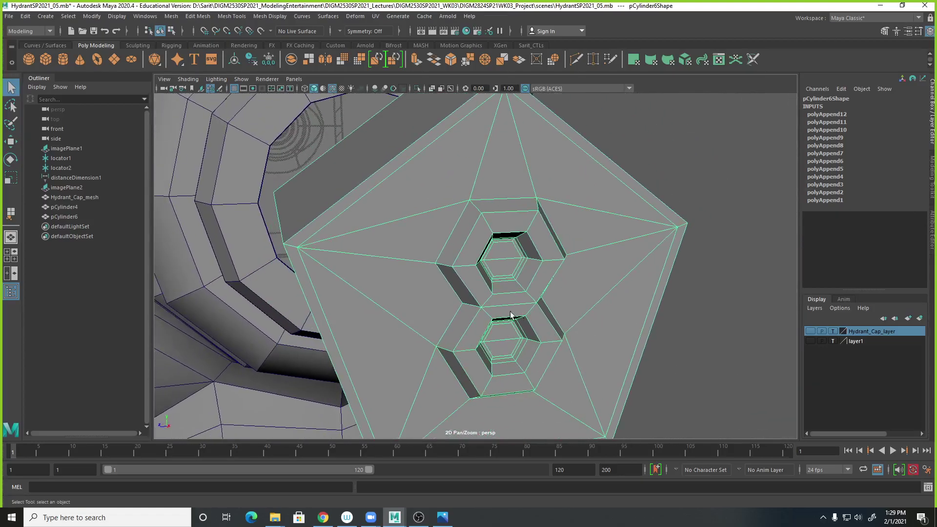
{"action": "right_click_drag", "start_coordinate": [519, 316], "coordinate": [586, 300], "text": "alt"}
{"action": "key", "text": "3"}
{"action": "left_click_drag", "start_coordinate": [555, 309], "coordinate": [495, 192], "text": "alt"}
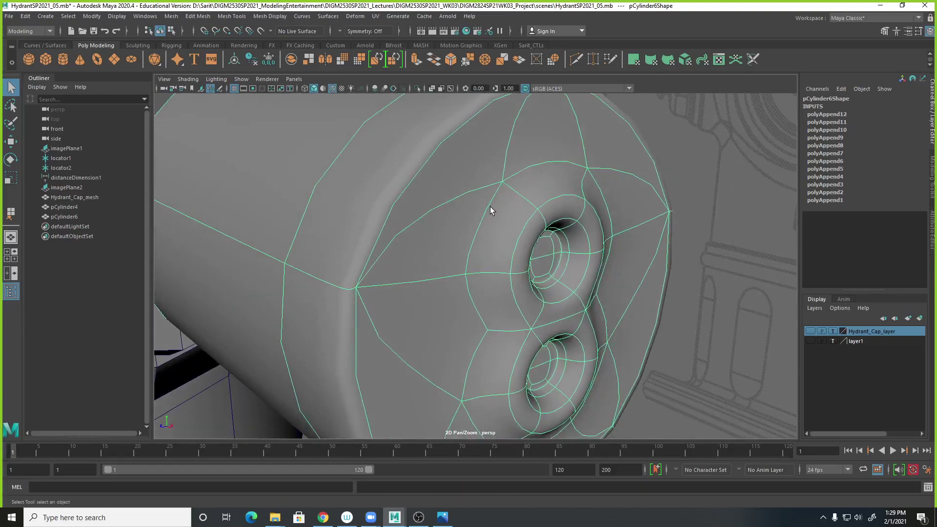
{"action": "key", "text": "1"}
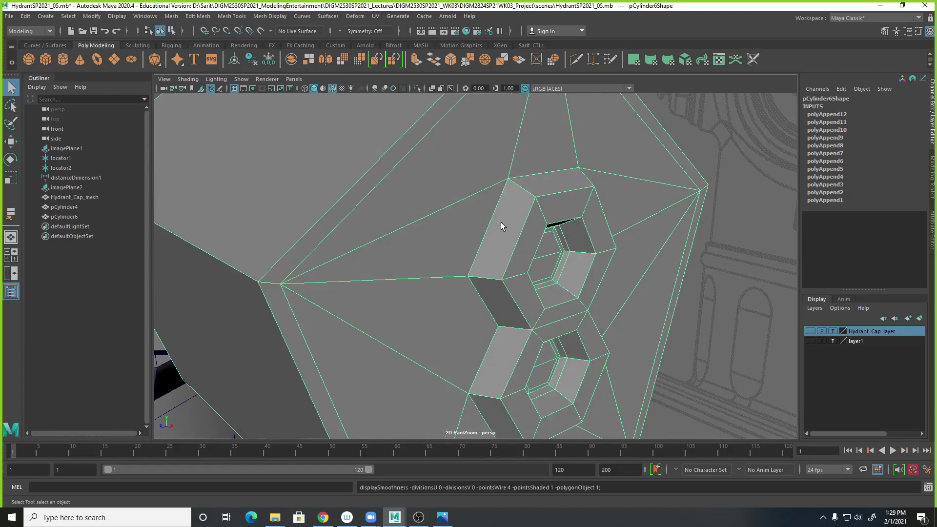
{"action": "right_click_drag", "start_coordinate": [509, 213], "coordinate": [456, 216], "text": "shift"}
{"action": "left_click", "coordinate": [513, 180], "text": "ctrl"}
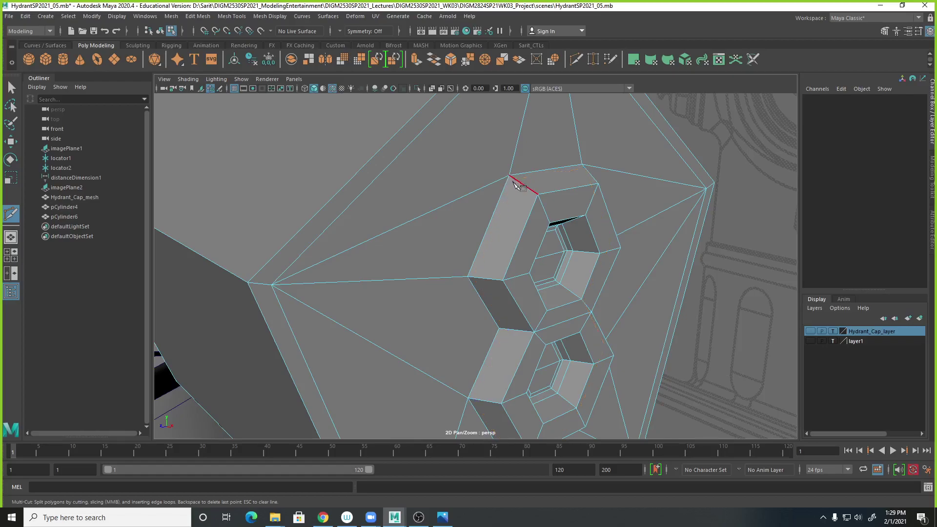
{"action": "left_click", "coordinate": [467, 277]}
{"action": "key", "text": "Escape"}
{"action": "left_click", "coordinate": [467, 276]}
{"action": "left_click", "coordinate": [607, 234]}
{"action": "left_click", "coordinate": [523, 260]}
{"action": "left_click", "coordinate": [469, 269]}
{"action": "left_click_drag", "start_coordinate": [467, 266], "coordinate": [467, 258]}
{"action": "left_click_drag", "start_coordinate": [464, 260], "coordinate": [475, 248]}
{"action": "key", "text": "Escape"}
{"action": "left_click", "coordinate": [503, 280]}
{"action": "key", "text": "BackSpace"}
{"action": "left_click", "coordinate": [469, 399]}
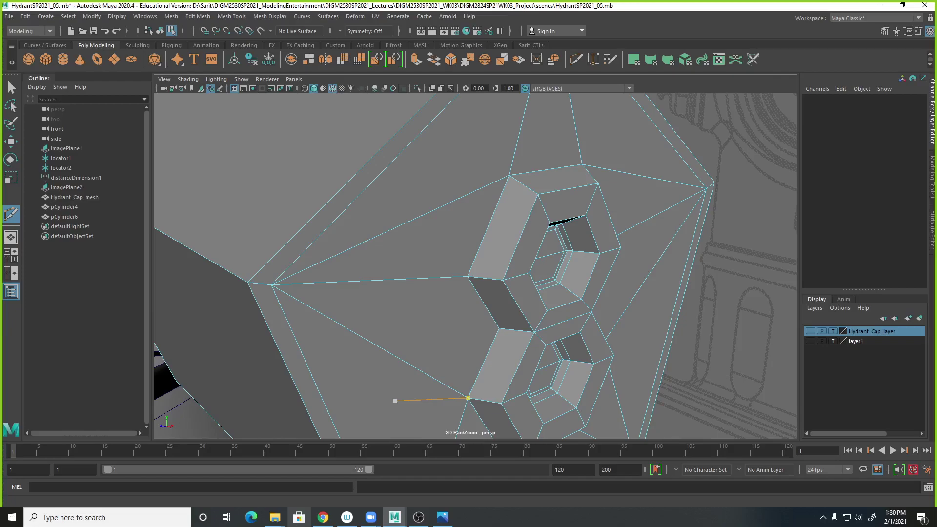
{"action": "key", "text": "BackSpace"}
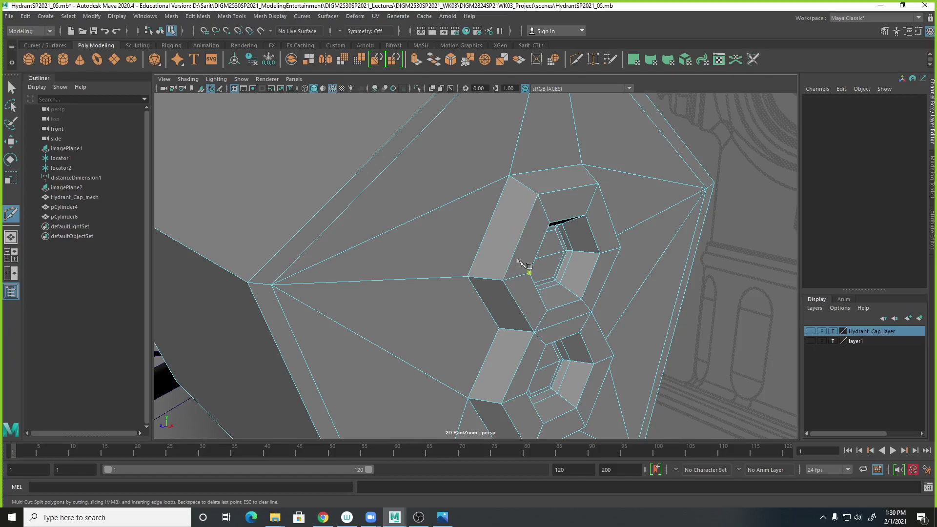
{"action": "left_click", "coordinate": [530, 272]}
{"action": "key", "text": "BackSpace"}
Step: Insert an edge loop around the two-hole link's side walls, close to where they meet the pentagonal face
{"action": "right_click", "coordinate": [500, 248], "text": "shift"}
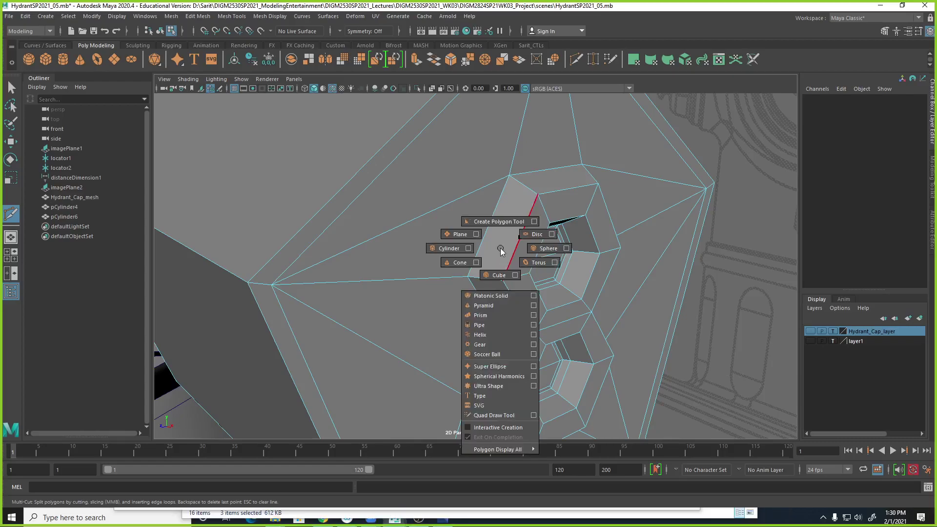
{"action": "right_click_drag", "start_coordinate": [503, 250], "coordinate": [571, 298]}
{"action": "right_click", "coordinate": [473, 200], "text": "shift"}
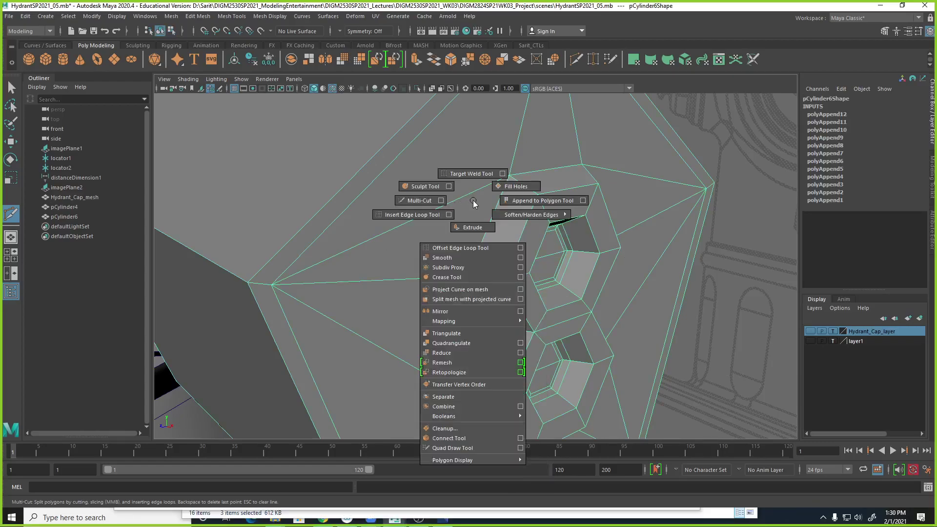
{"action": "left_click", "coordinate": [421, 214]}
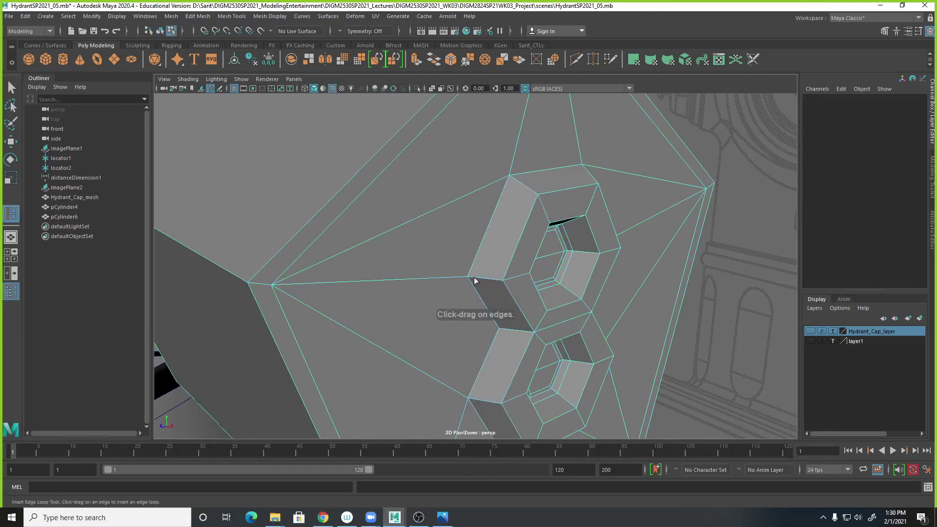
{"action": "left_click_drag", "start_coordinate": [476, 280], "coordinate": [474, 280]}
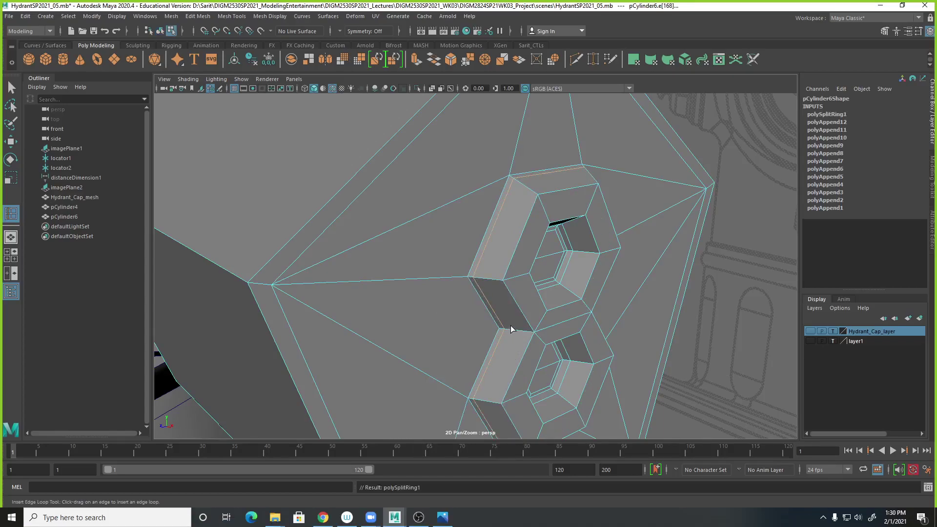
Step: Examine the new edge loop on pCylinder6 in smoothed display, returning to object mode with nothing selected
{"action": "key", "text": "4"}
{"action": "key", "text": "5"}
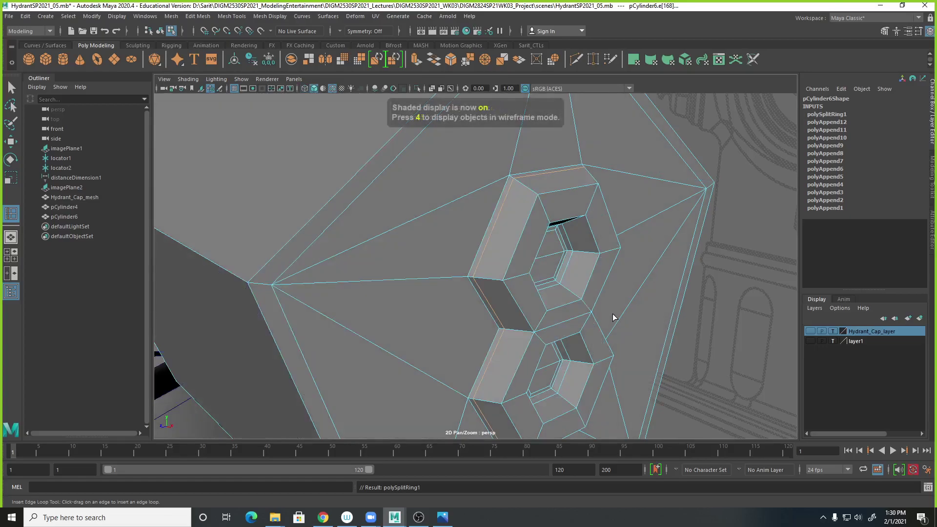
{"action": "scroll", "coordinate": [614, 317], "scroll_direction": "down", "scroll_amount": 5}
{"action": "left_click_drag", "start_coordinate": [716, 338], "coordinate": [425, 279], "text": "alt"}
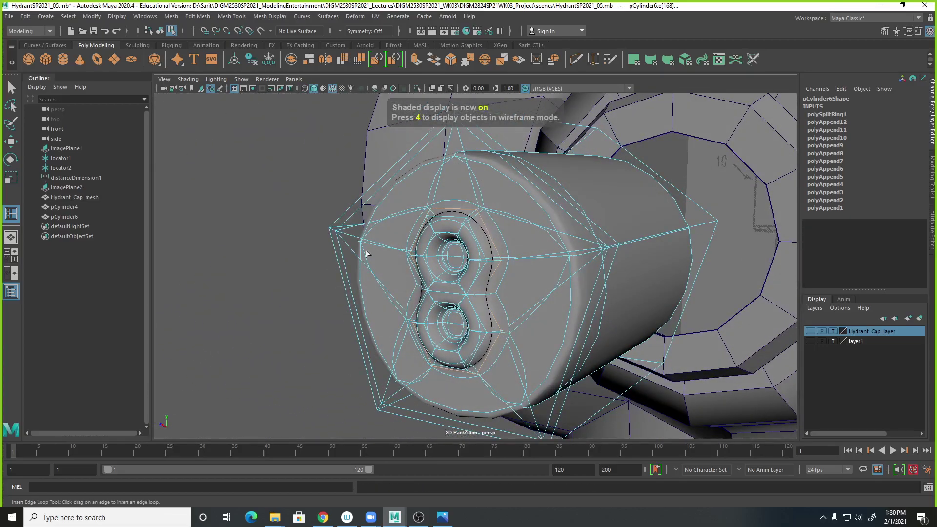
{"action": "key", "text": "q"}
{"action": "left_click", "coordinate": [244, 251]}
{"action": "right_click_drag", "start_coordinate": [486, 255], "coordinate": [530, 248]}
{"action": "left_click", "coordinate": [274, 362]}
{"action": "left_click_drag", "start_coordinate": [273, 362], "coordinate": [339, 230], "text": "alt"}
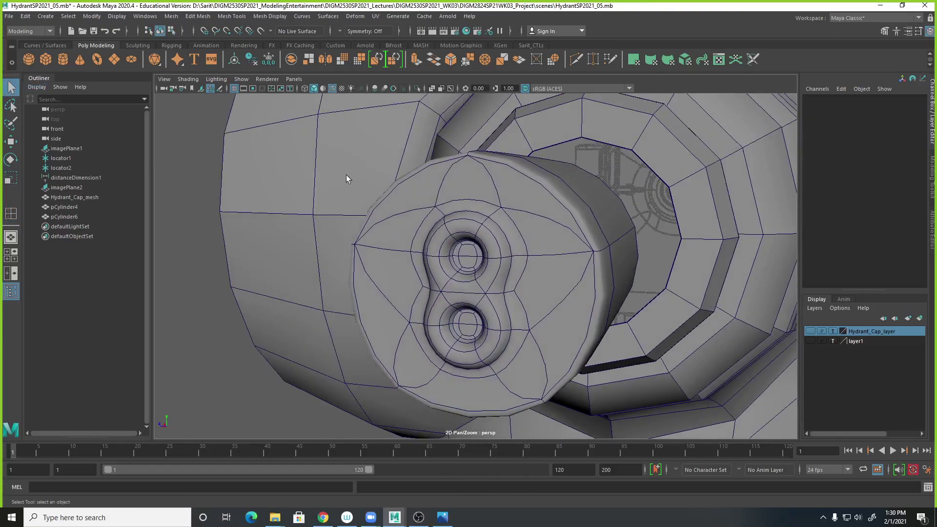
Step: Inspect the smoothed bolt with wireframe on shaded hidden, and return pCylinder6 to unsmoothed display
{"action": "left_click", "coordinate": [333, 89]}
{"action": "mouse_move", "coordinate": [268, 336]}
{"action": "left_mouse_down", "text": "alt"}
{"action": "mouse_move", "coordinate": [302, 364]}
{"action": "mouse_move", "coordinate": [341, 359]}
{"action": "left_mouse_up", "text": "alt"}
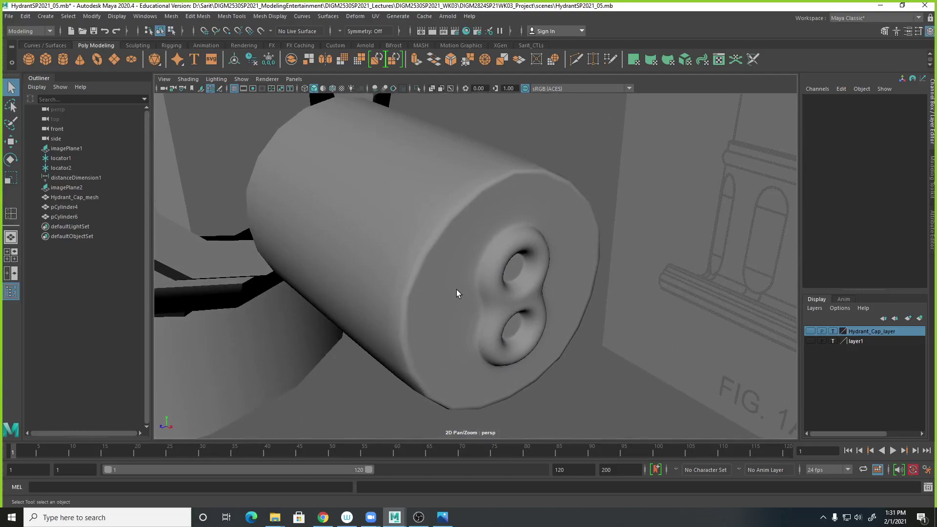
{"action": "left_click", "coordinate": [434, 251]}
{"action": "key", "text": "1"}
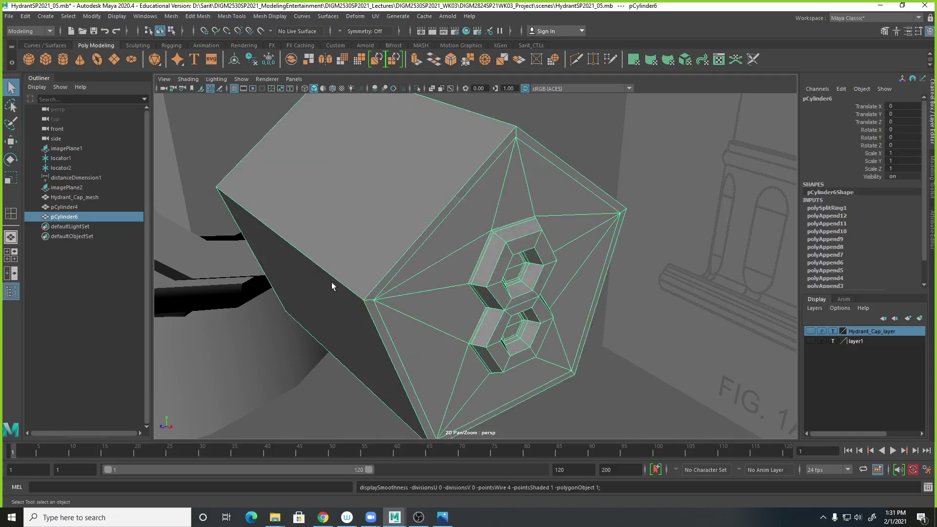
Step: Make Hydrant_Cap_layer visible and set its display type to Reference
{"action": "scroll", "coordinate": [333, 288], "scroll_direction": "down", "scroll_amount": 3}
{"action": "left_click_drag", "start_coordinate": [404, 294], "coordinate": [564, 405], "text": "alt"}
{"action": "right_click_drag", "start_coordinate": [565, 405], "coordinate": [261, 166], "text": "alt"}
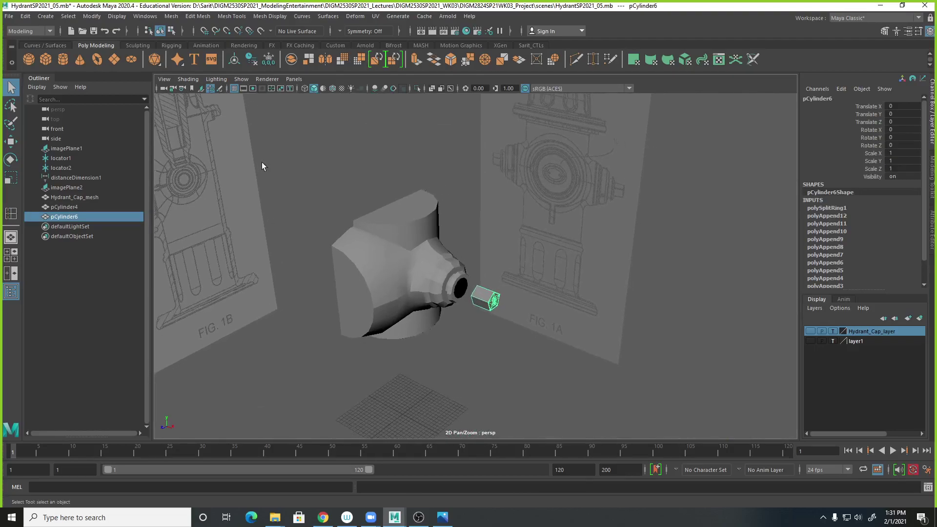
{"action": "left_click", "coordinate": [811, 332]}
{"action": "left_click_drag", "start_coordinate": [427, 268], "coordinate": [446, 274], "text": "alt"}
{"action": "left_click", "coordinate": [834, 331]}
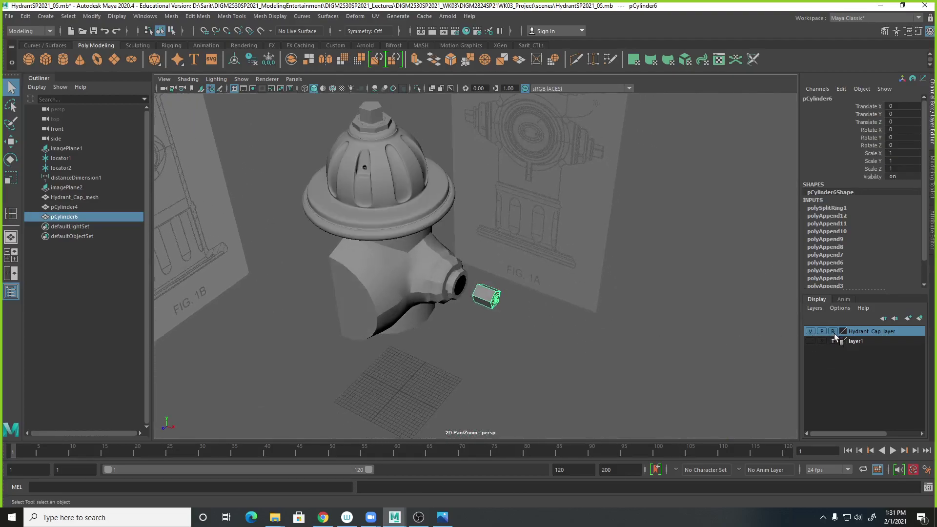
Step: Turn wireframe on shaded back on and examine the topology of the nut on top of the hydrant cap
{"action": "left_click_drag", "start_coordinate": [394, 152], "coordinate": [384, 183], "text": "alt"}
{"action": "left_click", "coordinate": [361, 150]}
{"action": "left_click", "coordinate": [333, 90]}
{"action": "left_click_drag", "start_coordinate": [337, 118], "coordinate": [335, 129], "text": "alt"}
{"action": "scroll", "coordinate": [293, 195], "scroll_direction": "up", "scroll_amount": 3}
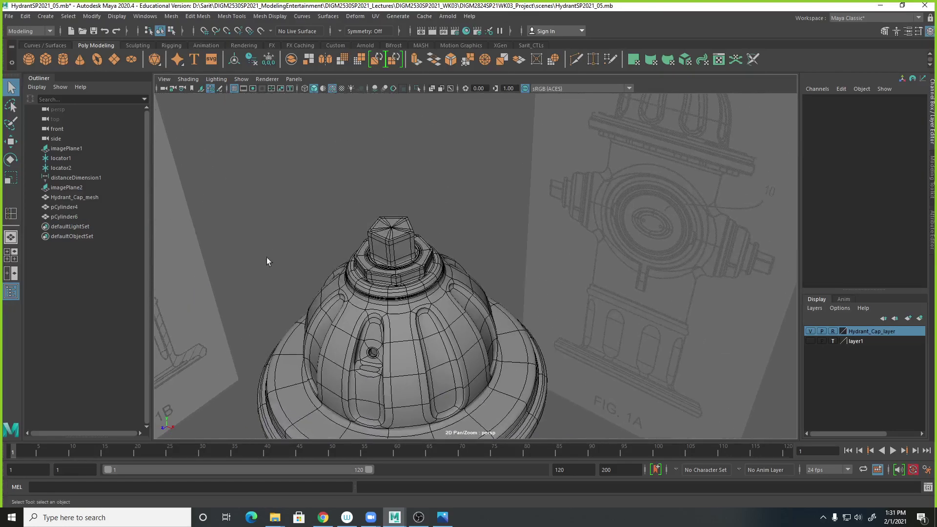
{"action": "scroll", "coordinate": [263, 263], "scroll_direction": "up", "scroll_amount": 4}
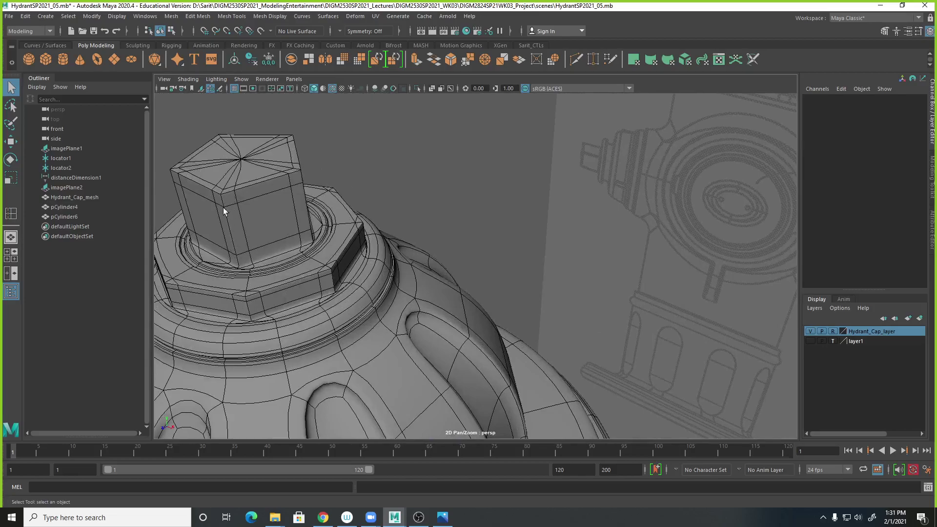
{"action": "right_click_drag", "start_coordinate": [587, 344], "coordinate": [678, 389], "text": "alt"}
{"action": "middle_click_drag", "start_coordinate": [677, 389], "coordinate": [592, 256], "text": "alt"}
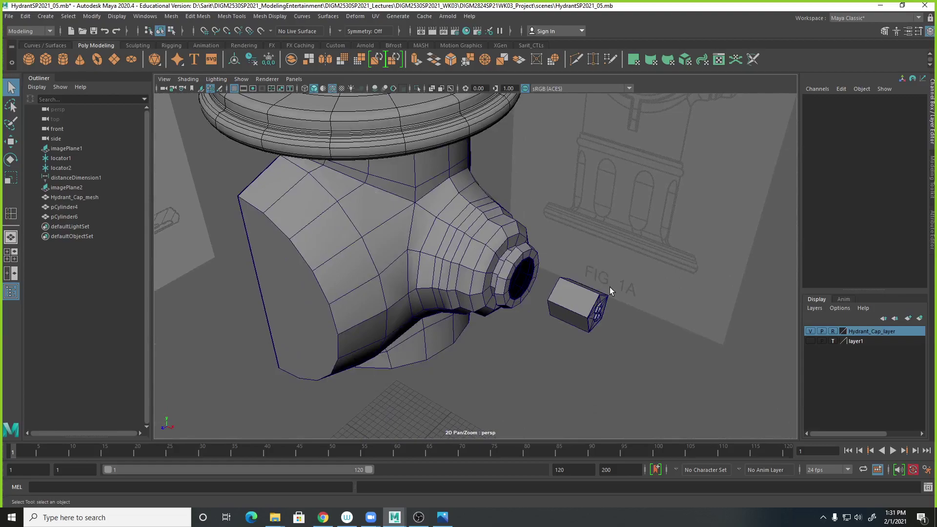
Step: Duplicate pCylinder6 and move the copy about 12.86 units along Z, out in front of the hydrant body
{"action": "left_click_drag", "start_coordinate": [607, 366], "coordinate": [652, 301], "text": "alt"}
{"action": "left_click", "coordinate": [664, 282]}
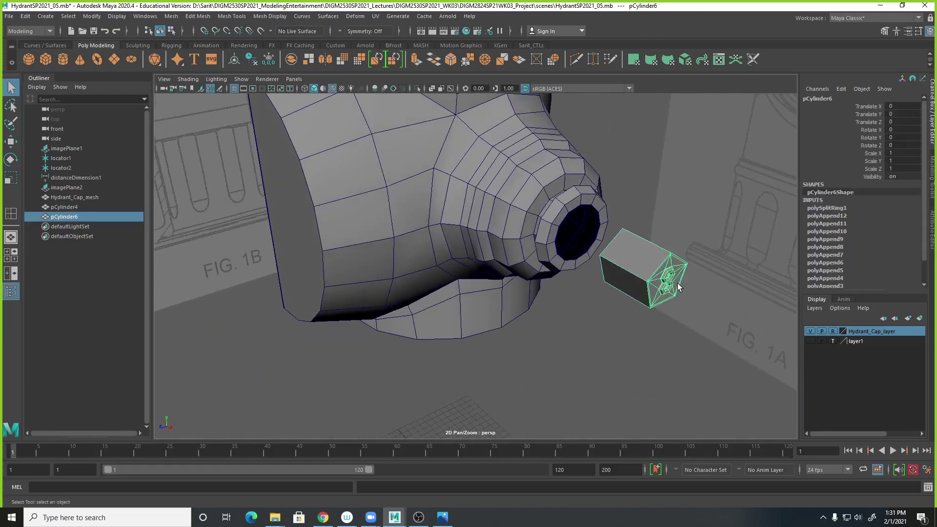
{"action": "right_click_drag", "start_coordinate": [740, 362], "coordinate": [378, 238], "text": "alt"}
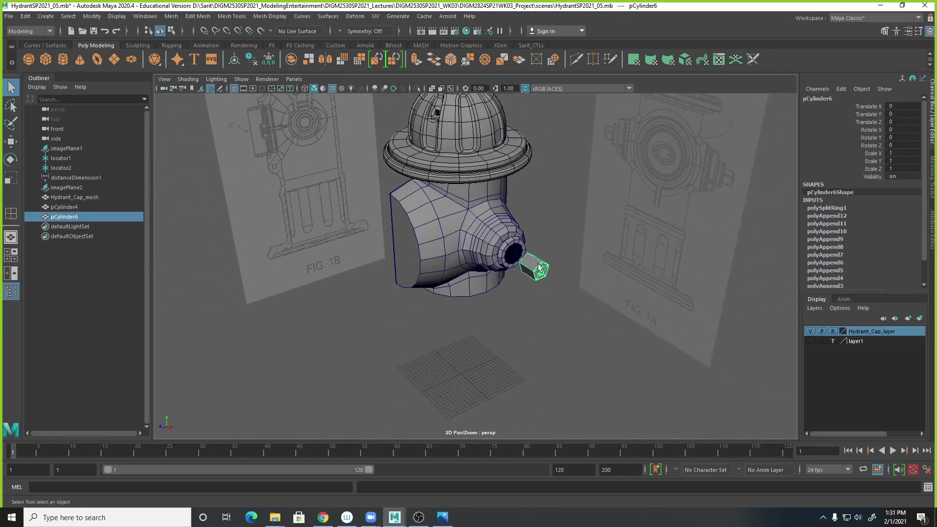
{"action": "key", "text": "ctrl+d"}
{"action": "key", "text": "w"}
{"action": "left_click_drag", "start_coordinate": [509, 285], "coordinate": [360, 295]}
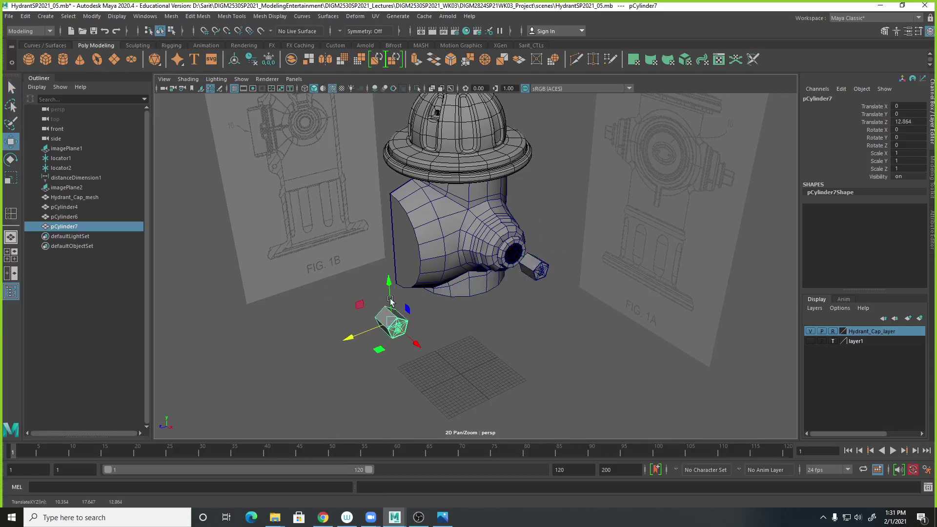
Step: Rotate the duplicated bolt about its vertical axis and set its Rotate Y to -90
{"action": "left_click_drag", "start_coordinate": [548, 331], "coordinate": [580, 327], "text": "alt"}
{"action": "key", "text": "e"}
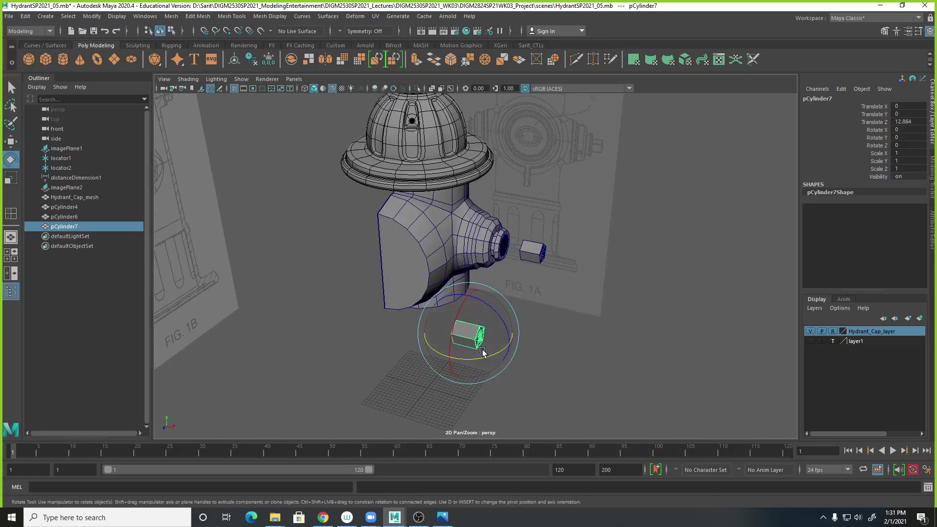
{"action": "left_click_drag", "start_coordinate": [491, 355], "coordinate": [431, 349]}
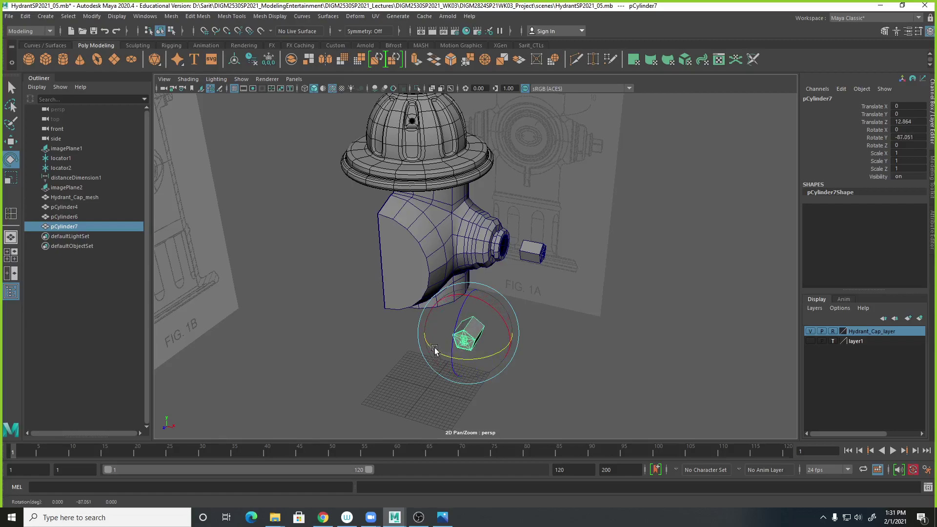
{"action": "double_click", "coordinate": [912, 138]}
{"action": "type", "text": "-90"}
{"action": "key", "text": "Return"}
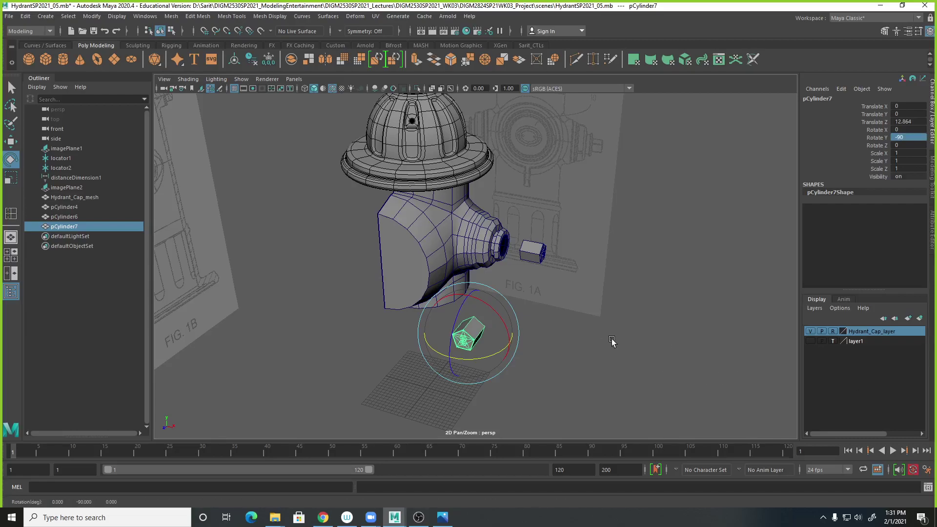
Step: Center the duplicated bolt on the hydrant body's axis in the front view, at about Translate X -10.36 and Y -0.10
{"action": "key", "text": "w"}
{"action": "left_click_drag", "start_coordinate": [493, 340], "coordinate": [403, 320]}
{"action": "left_click_drag", "start_coordinate": [376, 283], "coordinate": [371, 224]}
{"action": "left_click_drag", "start_coordinate": [550, 309], "coordinate": [507, 299], "text": "alt"}
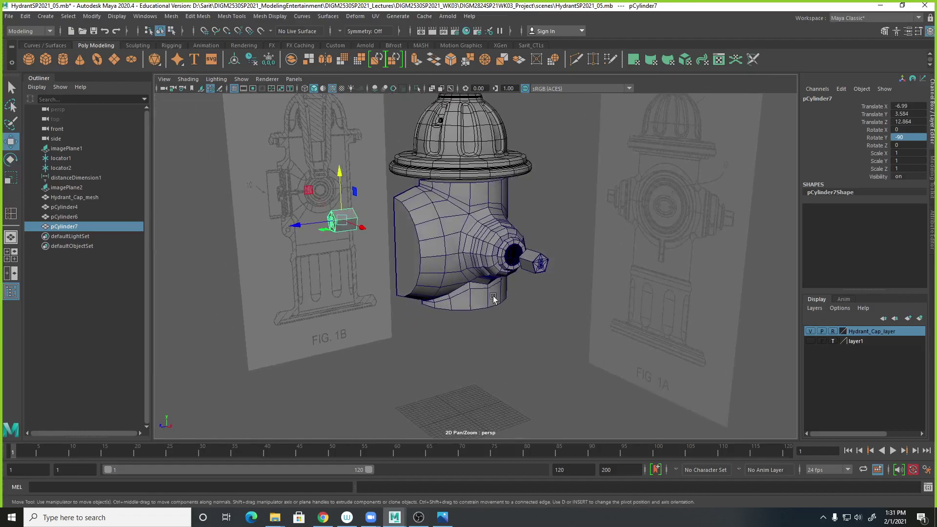
{"action": "left_click_drag", "start_coordinate": [391, 262], "coordinate": [415, 300], "text": "alt"}
{"action": "key", "text": "space"}
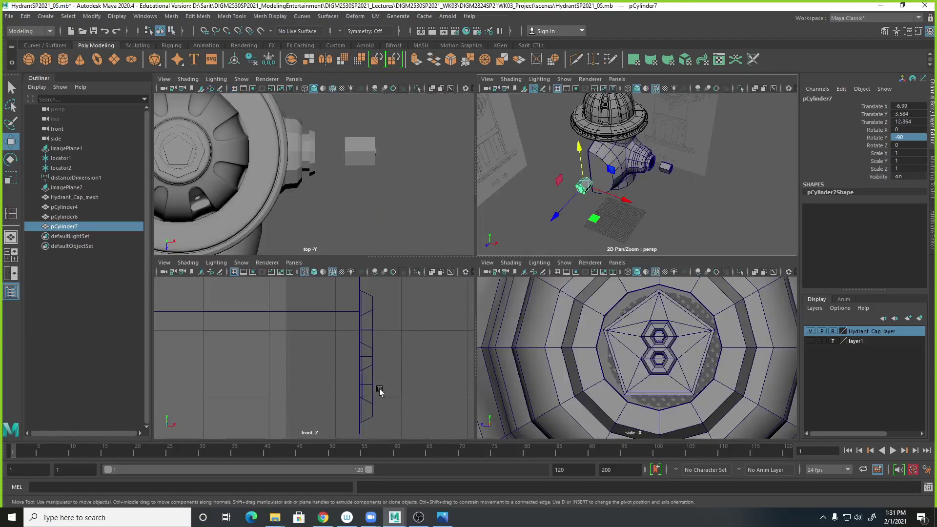
{"action": "key", "text": "space"}
{"action": "scroll", "coordinate": [356, 254], "scroll_direction": "down", "scroll_amount": 5}
{"action": "left_click_drag", "start_coordinate": [344, 166], "coordinate": [275, 233]}
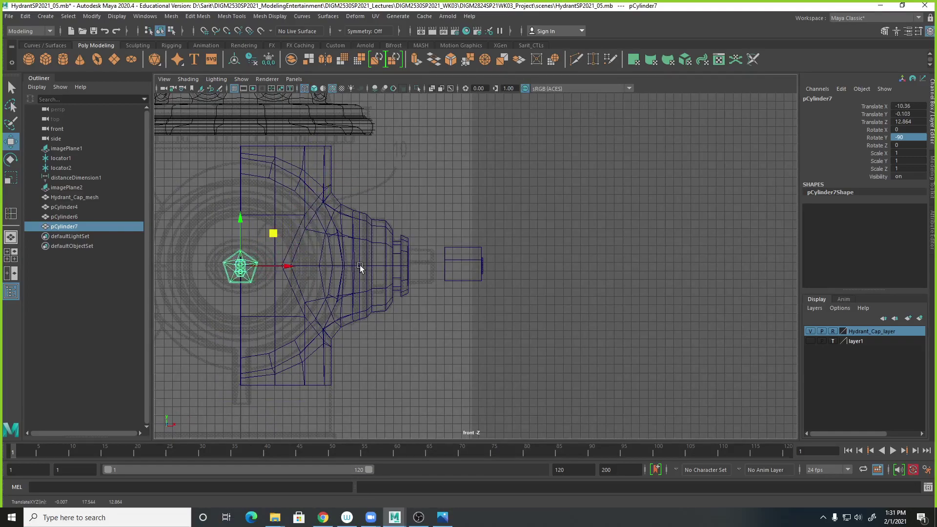
Step: Delete the construction history of the original pCylinder6 bolt and save the scene
{"action": "key", "text": "space"}
{"action": "left_click_drag", "start_coordinate": [661, 209], "coordinate": [664, 205], "text": "alt"}
{"action": "left_click", "coordinate": [665, 205]}
{"action": "scroll", "coordinate": [668, 193], "scroll_direction": "up", "scroll_amount": 5}
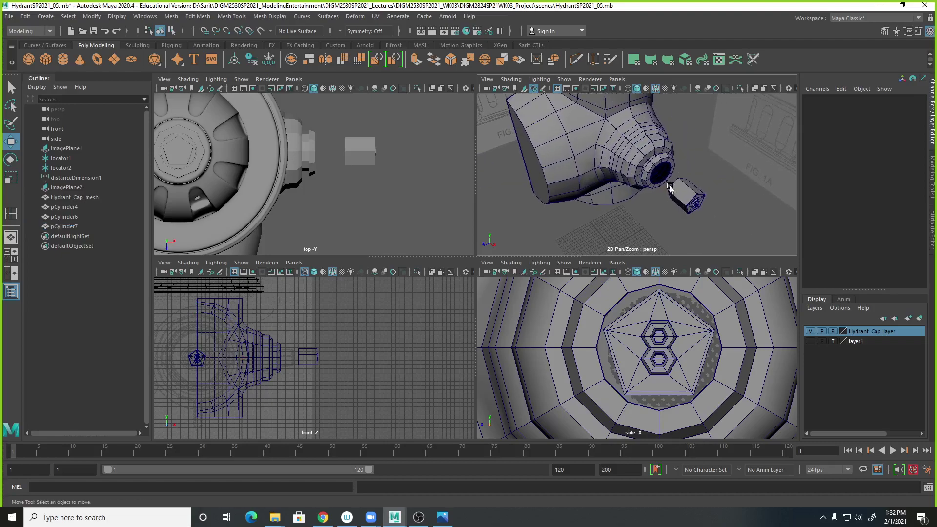
{"action": "left_click", "coordinate": [708, 199]}
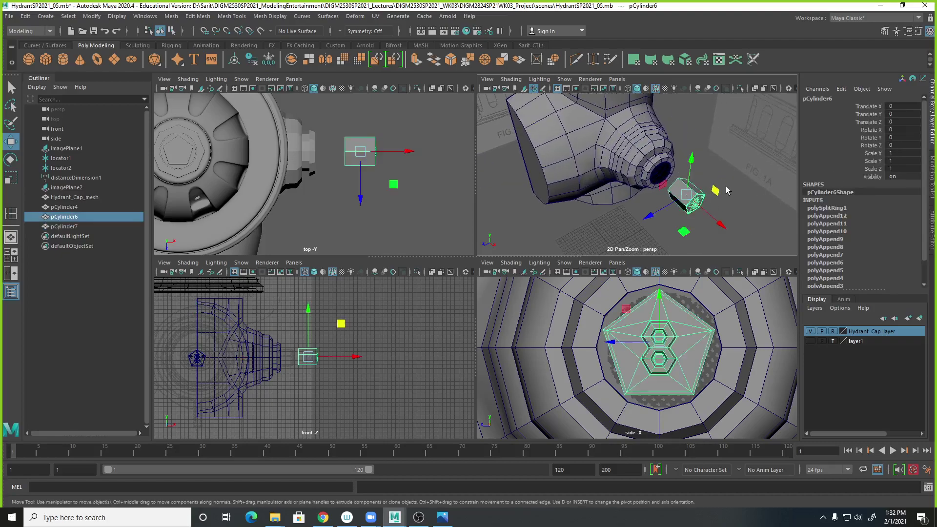
{"action": "key", "text": "alt+shift+d"}
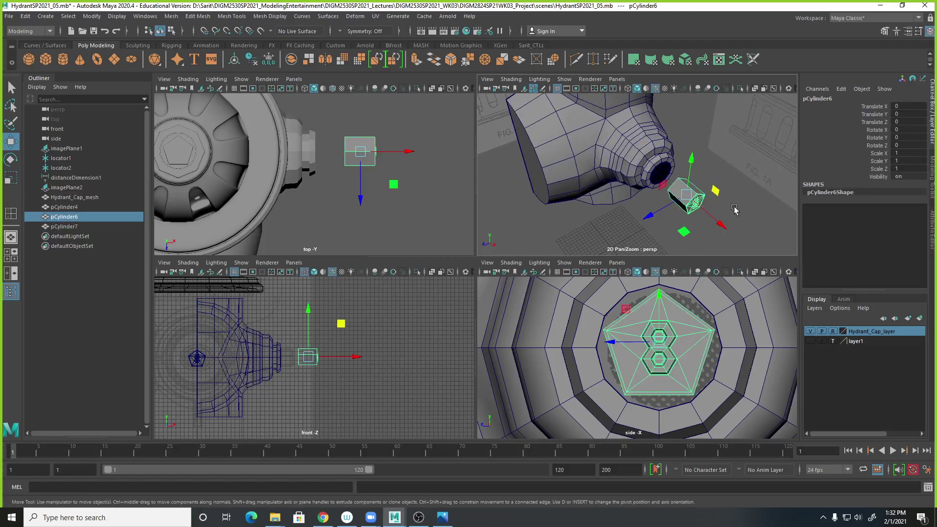
{"action": "left_click_drag", "start_coordinate": [735, 209], "coordinate": [723, 206], "text": "alt"}
{"action": "key", "text": "ctrl+s"}
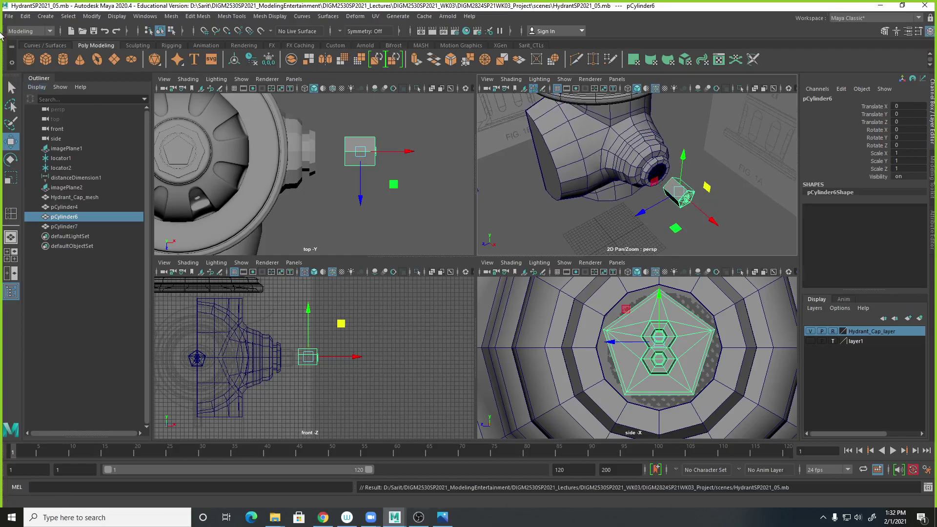
Step: Save the scene as a new version named HydrantSP2021_05a.mb
{"action": "left_click", "coordinate": [9, 16]}
{"action": "left_click", "coordinate": [30, 57]}
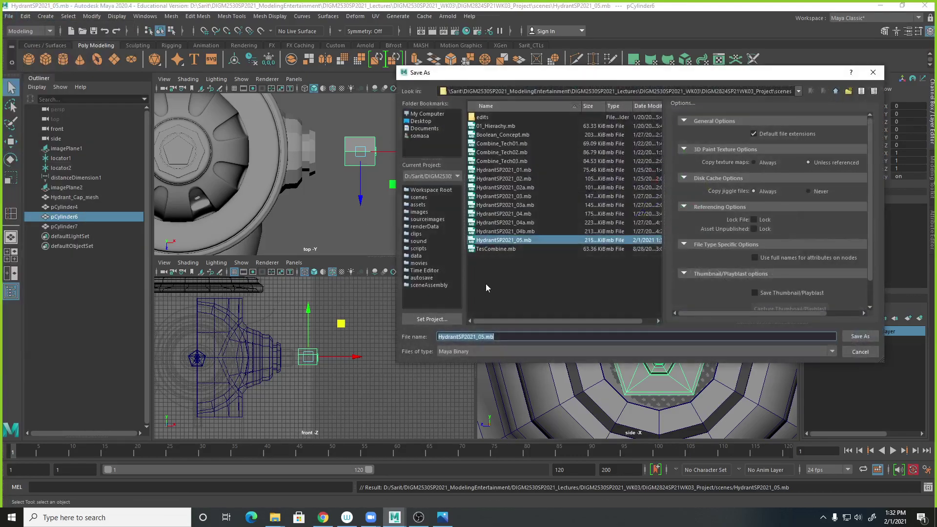
{"action": "left_click", "coordinate": [484, 336]}
{"action": "type", "text": "a"}
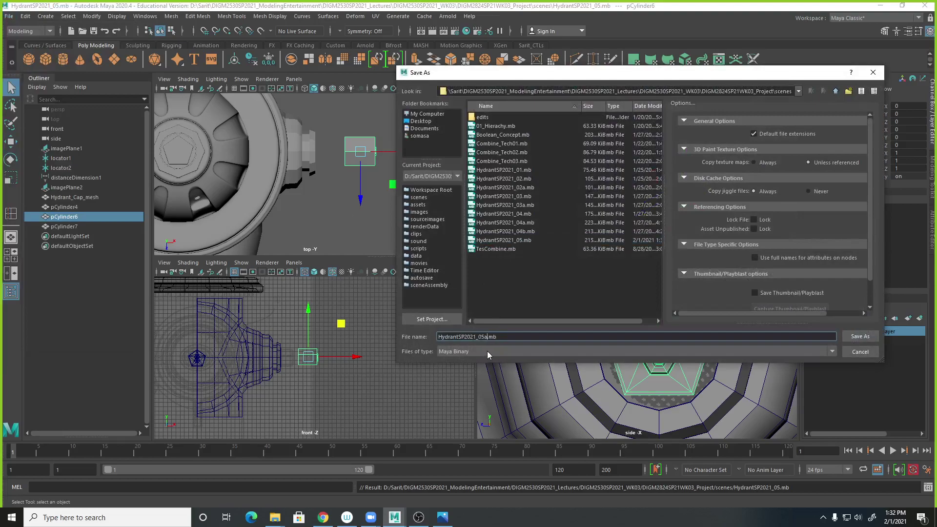
{"action": "key", "text": "Return"}
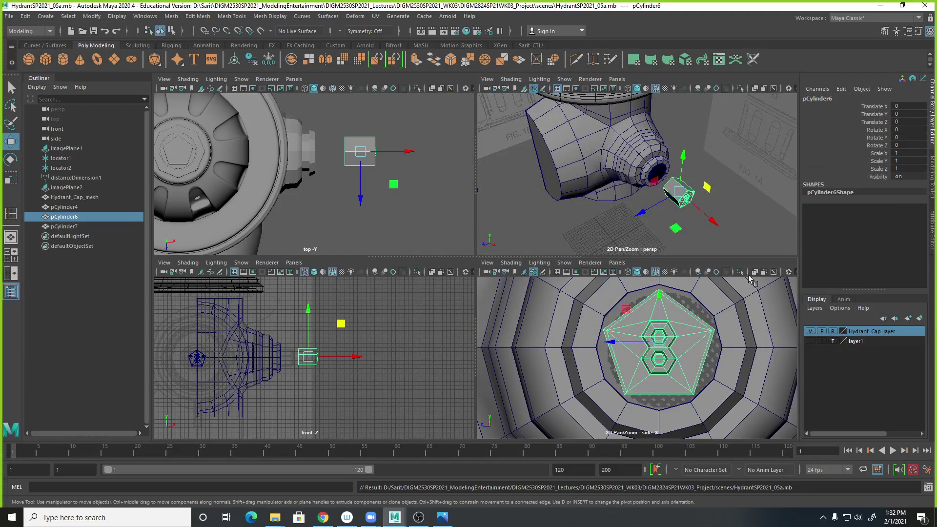
Step: Move the front bolt pCylinder7 to Translate Z 8.335 and slide pCylinder6 against the nozzle tip at Translate X -1.691
{"action": "left_click_drag", "start_coordinate": [734, 214], "coordinate": [614, 197], "text": "alt"}
{"action": "left_click", "coordinate": [534, 188]}
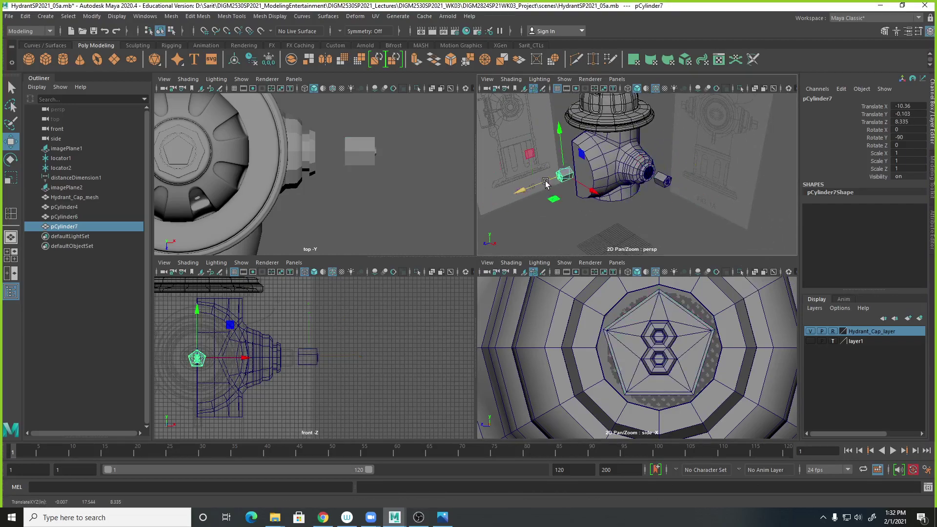
{"action": "left_click", "coordinate": [632, 217]}
{"action": "scroll", "coordinate": [654, 222], "scroll_direction": "up", "scroll_amount": 5}
{"action": "left_click", "coordinate": [774, 207]}
{"action": "left_click_drag", "start_coordinate": [774, 207], "coordinate": [718, 202], "text": "alt"}
{"action": "key", "text": "space"}
{"action": "scroll", "coordinate": [547, 325], "scroll_direction": "up", "scroll_amount": 2}
{"action": "scroll", "coordinate": [485, 293], "scroll_direction": "up", "scroll_amount": 6}
{"action": "left_click_drag", "start_coordinate": [646, 243], "coordinate": [619, 245]}
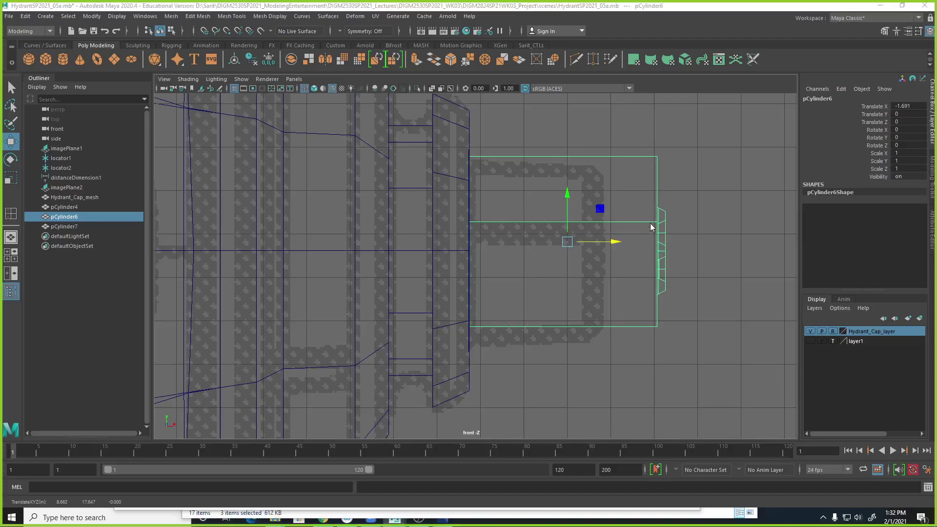
Step: Select the border edge loop of the nozzle opening on pCylinder4 and scale it around the pentagonal bolt
{"action": "key", "text": "space"}
{"action": "key", "text": "space"}
{"action": "left_click_drag", "start_coordinate": [694, 234], "coordinate": [525, 224], "text": "alt"}
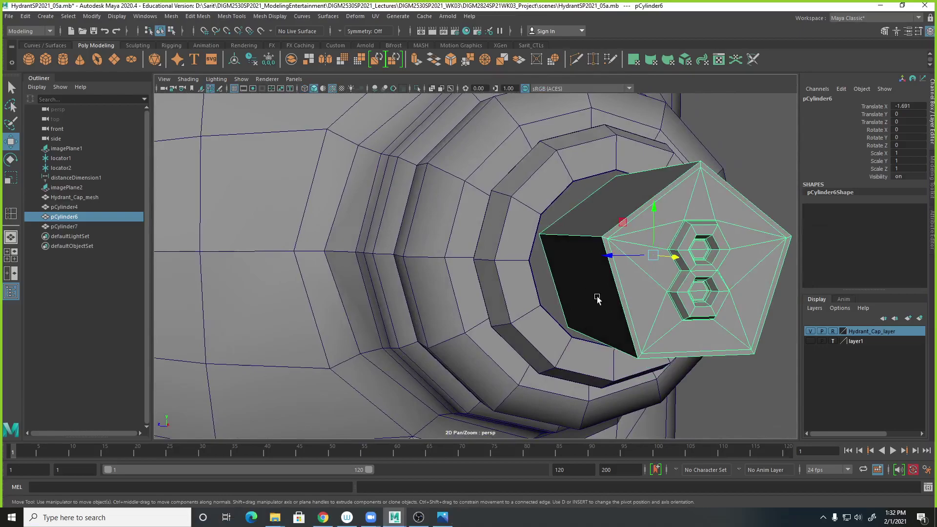
{"action": "left_click_drag", "start_coordinate": [597, 299], "coordinate": [552, 268], "text": "alt"}
{"action": "right_click_drag", "start_coordinate": [552, 268], "coordinate": [536, 245]}
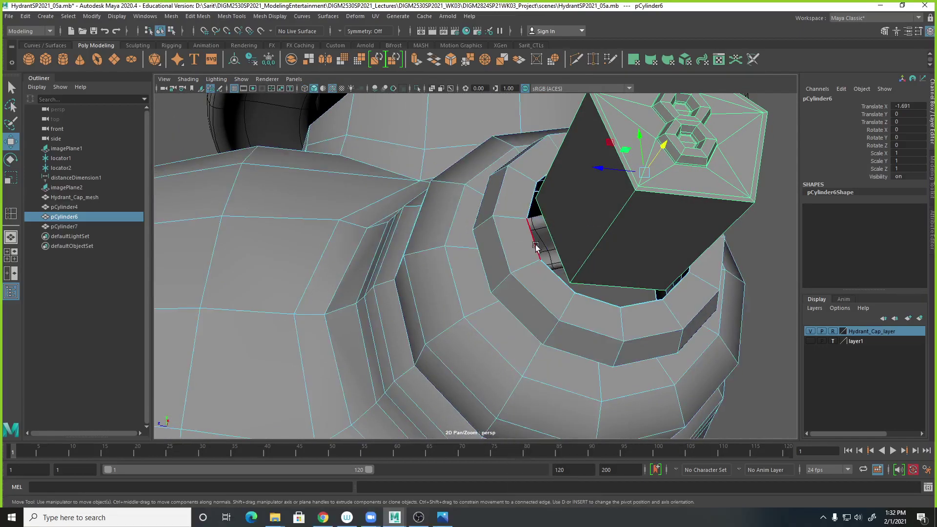
{"action": "left_click", "coordinate": [536, 245]}
{"action": "left_click_drag", "start_coordinate": [547, 271], "coordinate": [563, 305], "text": "alt"}
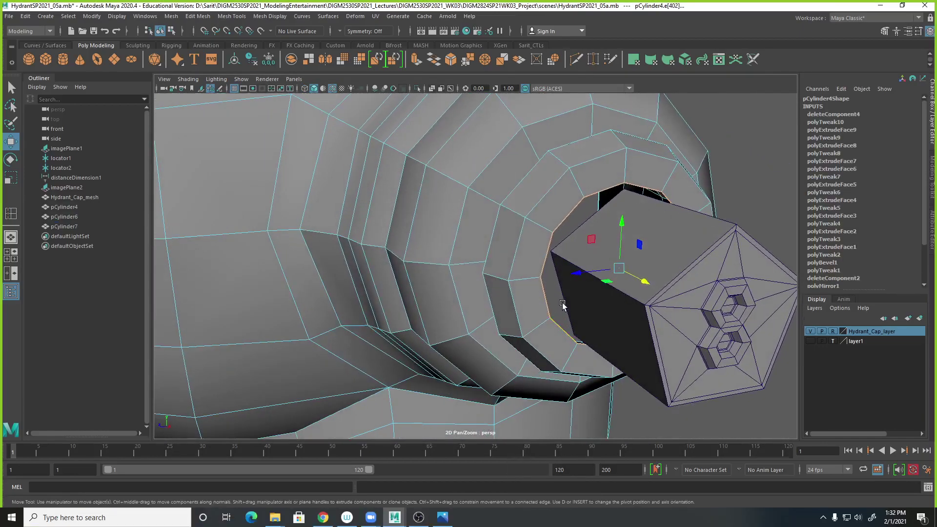
{"action": "key", "text": "r"}
{"action": "left_click_drag", "start_coordinate": [617, 267], "coordinate": [625, 310]}
{"action": "left_click_drag", "start_coordinate": [645, 222], "coordinate": [730, 254], "text": "alt"}
{"action": "left_click", "coordinate": [659, 276]}
Step: Extrude the border edge loop at the back end of bolt pCylinder6 with a Local Translate Z of about 0.045
{"action": "right_click_drag", "start_coordinate": [753, 251], "coordinate": [747, 216]}
{"action": "left_click_drag", "start_coordinate": [645, 255], "coordinate": [607, 257], "text": "alt"}
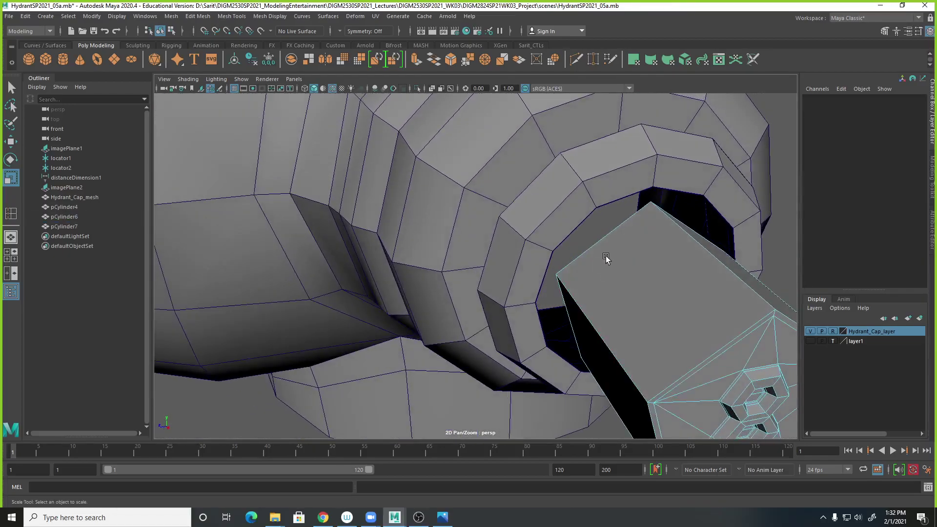
{"action": "double_click", "coordinate": [610, 244]}
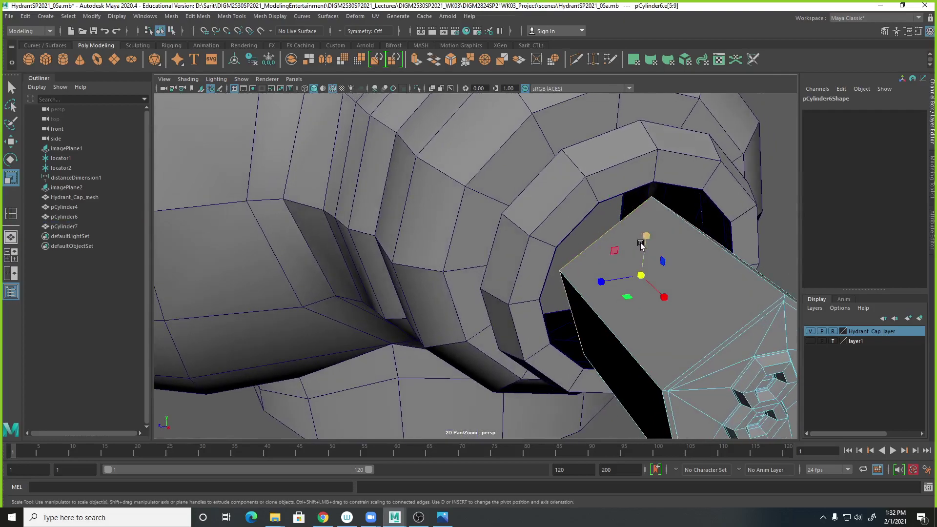
{"action": "left_click_drag", "start_coordinate": [678, 252], "coordinate": [606, 238], "text": "alt"}
{"action": "key", "text": "3"}
{"action": "key", "text": "1"}
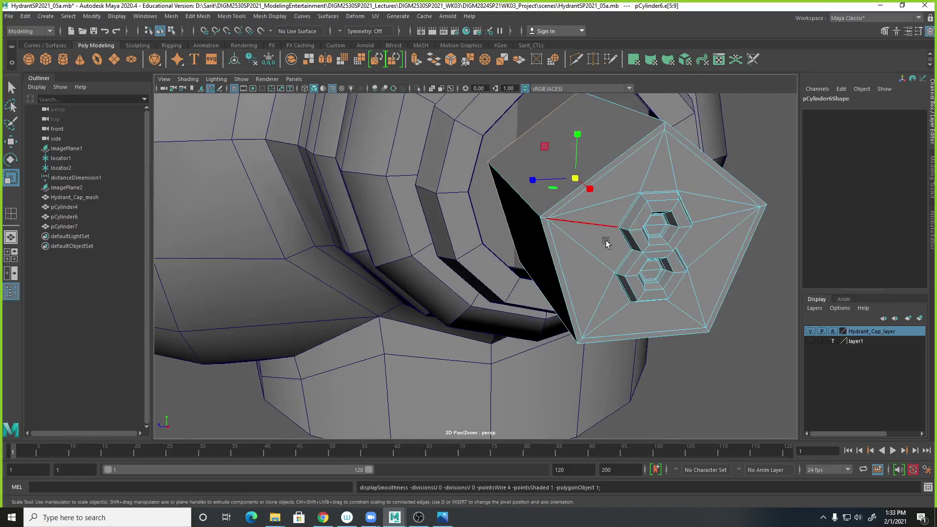
{"action": "key", "text": "q"}
{"action": "key", "text": "4"}
{"action": "left_click_drag", "start_coordinate": [609, 242], "coordinate": [623, 171], "text": "alt"}
{"action": "left_click", "coordinate": [614, 165]}
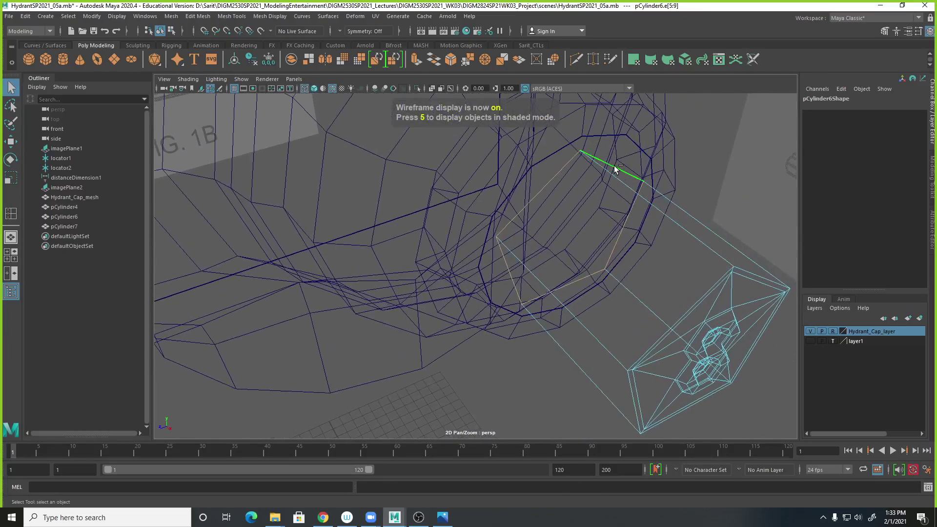
{"action": "right_click", "coordinate": [614, 165], "text": "shift"}
{"action": "right_click_drag", "start_coordinate": [616, 169], "coordinate": [613, 194], "text": "shift"}
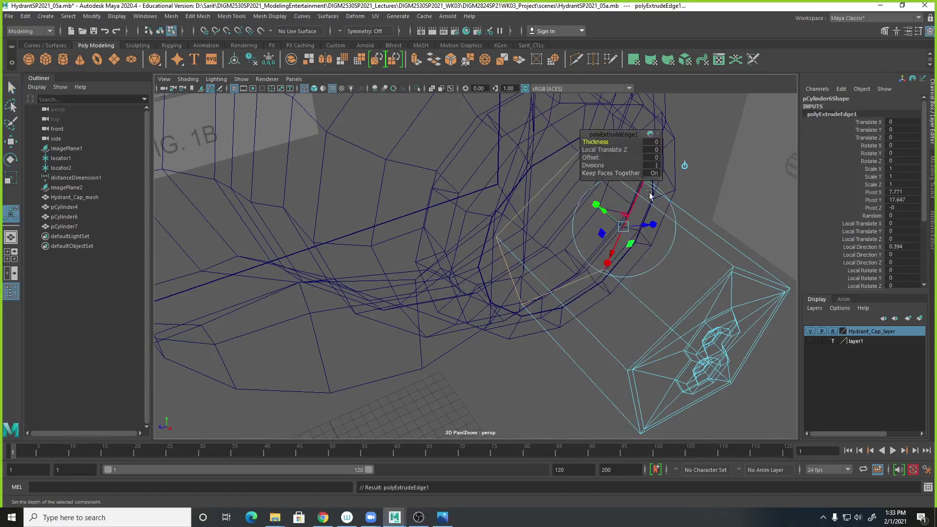
{"action": "mouse_move", "coordinate": [662, 236]}
{"action": "left_mouse_down", "text": "alt"}
{"action": "mouse_move", "coordinate": [640, 235]}
{"action": "mouse_move", "coordinate": [652, 236]}
{"action": "left_mouse_up", "text": "alt"}
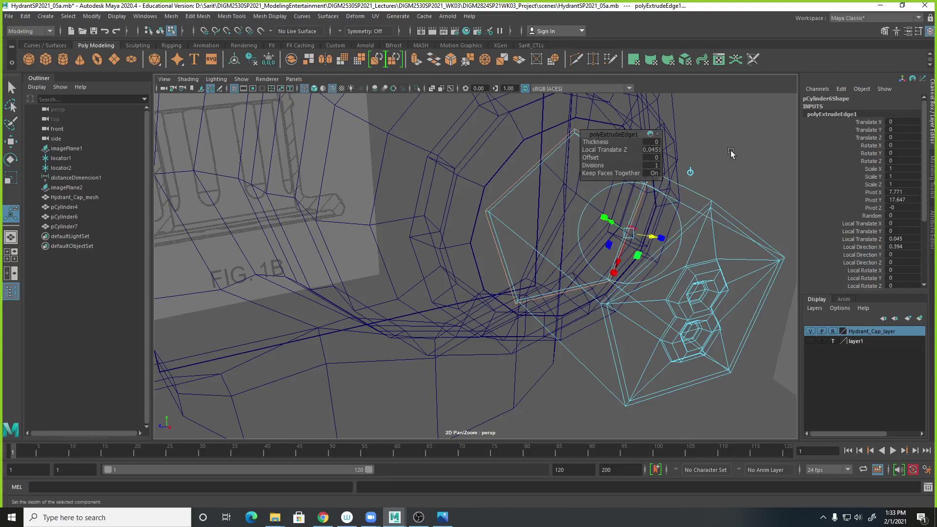
{"action": "key", "text": "5"}
{"action": "mouse_move", "coordinate": [730, 154]}
{"action": "left_mouse_down", "text": "alt"}
{"action": "mouse_move", "coordinate": [678, 247]}
{"action": "mouse_move", "coordinate": [686, 213]}
{"action": "mouse_move", "coordinate": [657, 182]}
{"action": "mouse_move", "coordinate": [588, 245]}
{"action": "mouse_move", "coordinate": [600, 251]}
{"action": "mouse_move", "coordinate": [576, 247]}
{"action": "left_mouse_up", "text": "alt"}
{"action": "right_click_drag", "start_coordinate": [576, 247], "coordinate": [551, 239], "text": "shift"}
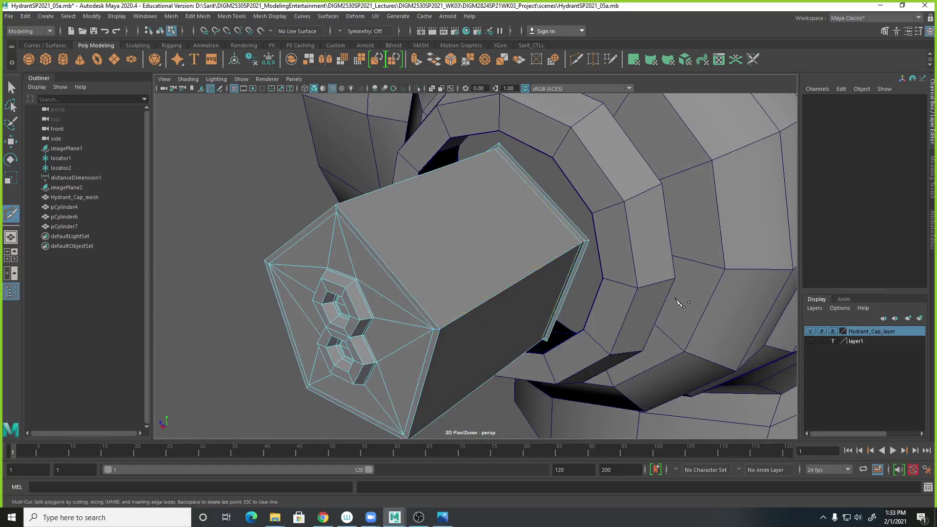
{"action": "key", "text": "3"}
{"action": "left_click_drag", "start_coordinate": [659, 310], "coordinate": [551, 175], "text": "alt"}
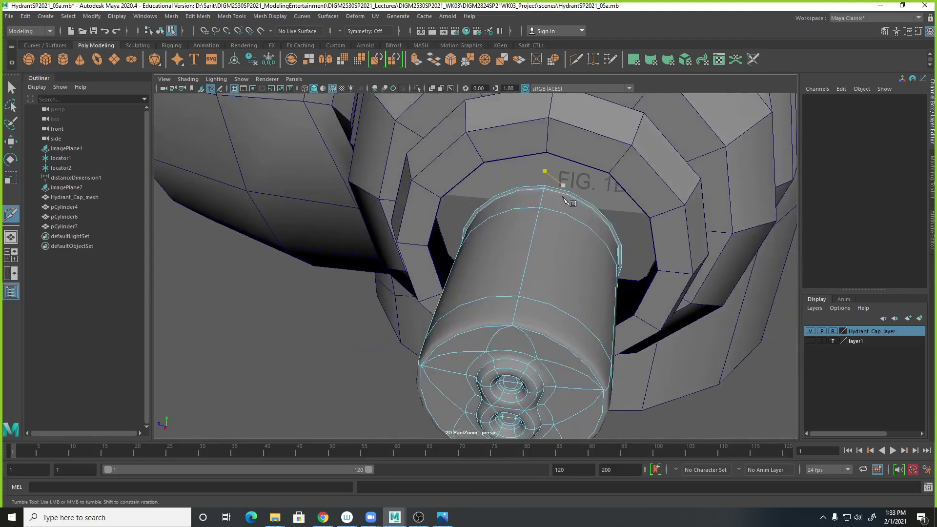
{"action": "key", "text": "1"}
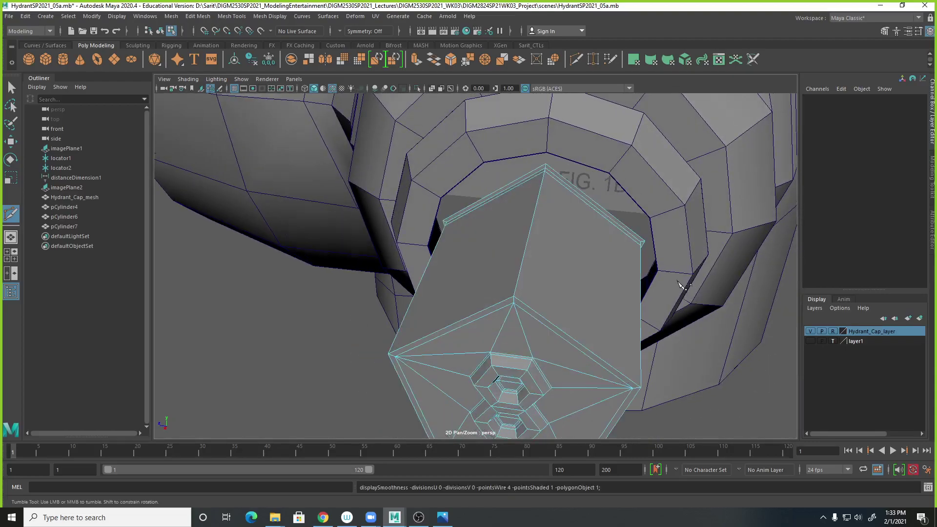
{"action": "left_click_drag", "start_coordinate": [623, 256], "coordinate": [654, 270], "text": "alt"}
{"action": "key", "text": "ctrl+z"}
{"action": "key", "text": "ctrl+z"}
{"action": "key", "text": "ctrl+z"}
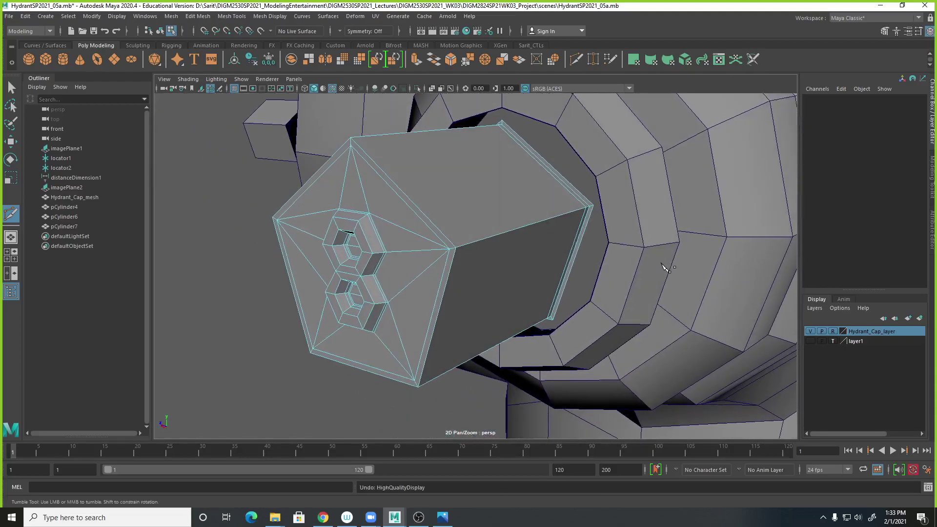
{"action": "left_click_drag", "start_coordinate": [563, 222], "coordinate": [596, 226], "text": "alt"}
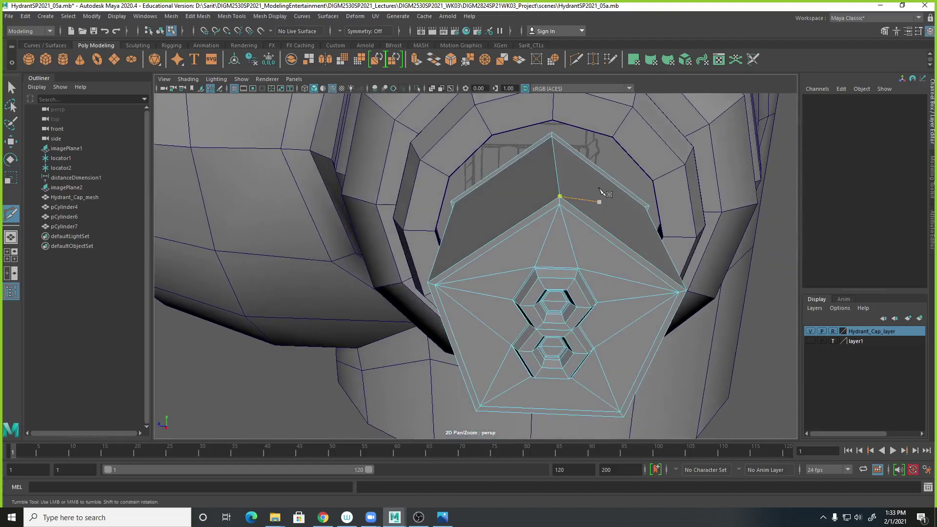
{"action": "right_click_drag", "start_coordinate": [601, 169], "coordinate": [621, 155]}
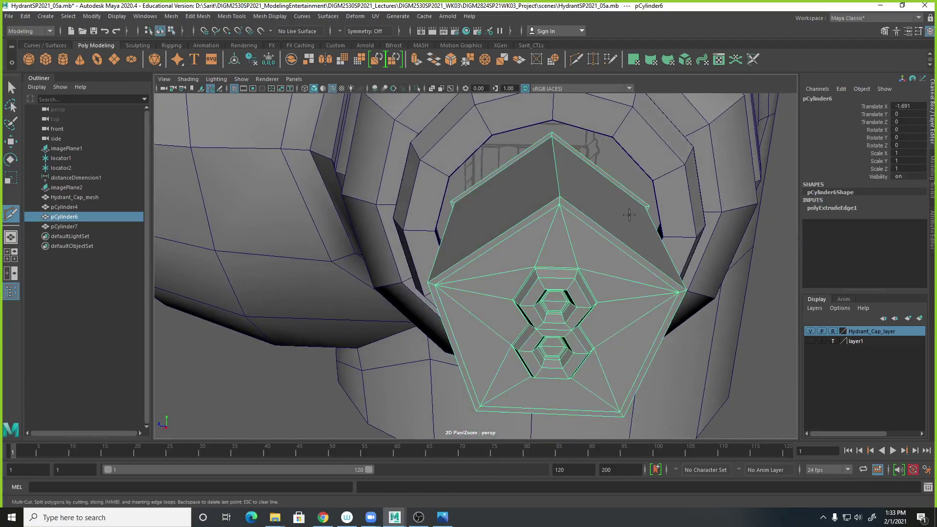
{"action": "scroll", "coordinate": [628, 216], "scroll_direction": "down", "scroll_amount": 3}
{"action": "left_click_drag", "start_coordinate": [628, 216], "coordinate": [550, 230], "text": "alt"}
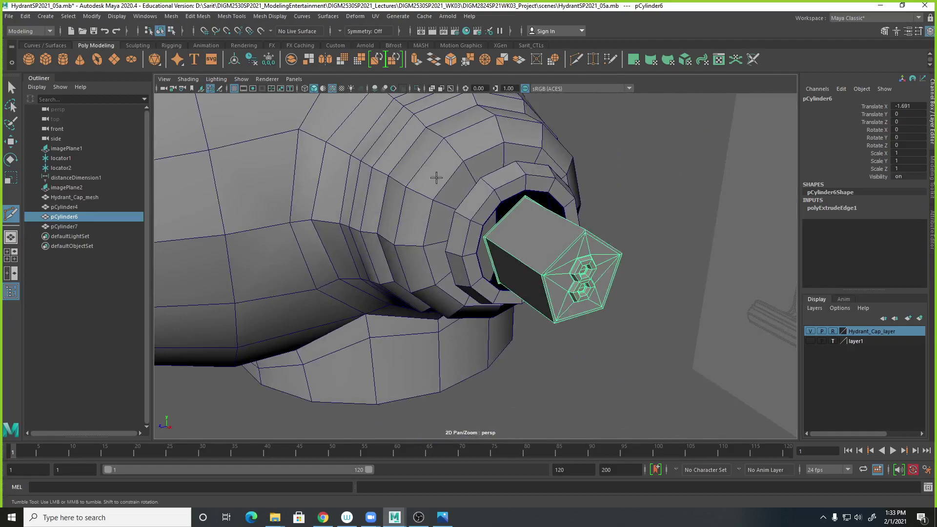
{"action": "key", "text": "q"}
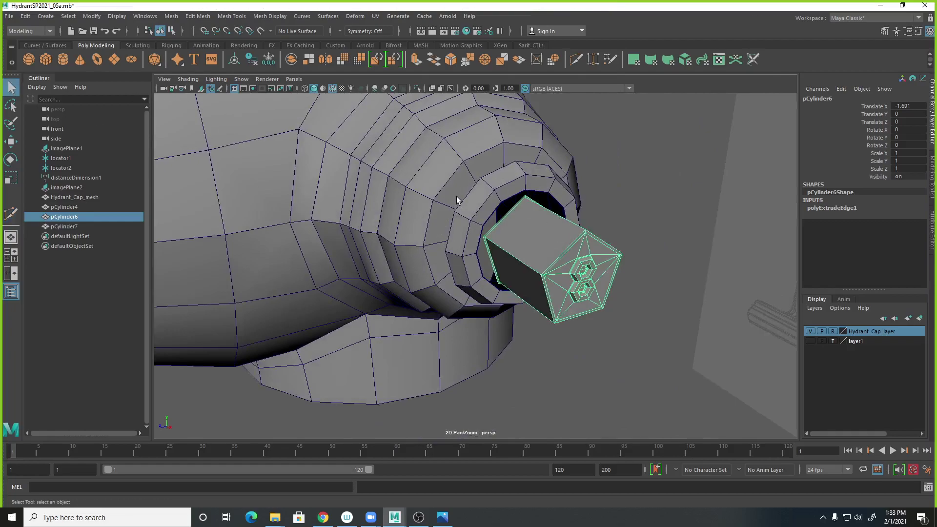
Step: Try to separate the selected hydrant body pCylinder4 and bolt pCylinder6
{"action": "left_click", "coordinate": [456, 197]}
{"action": "scroll", "coordinate": [520, 253], "scroll_direction": "down", "scroll_amount": 2}
{"action": "left_click", "coordinate": [531, 256], "text": "shift"}
{"action": "left_click_drag", "start_coordinate": [530, 256], "coordinate": [542, 319], "text": "alt"}
{"action": "right_click_drag", "start_coordinate": [455, 172], "coordinate": [429, 377], "text": "shift"}
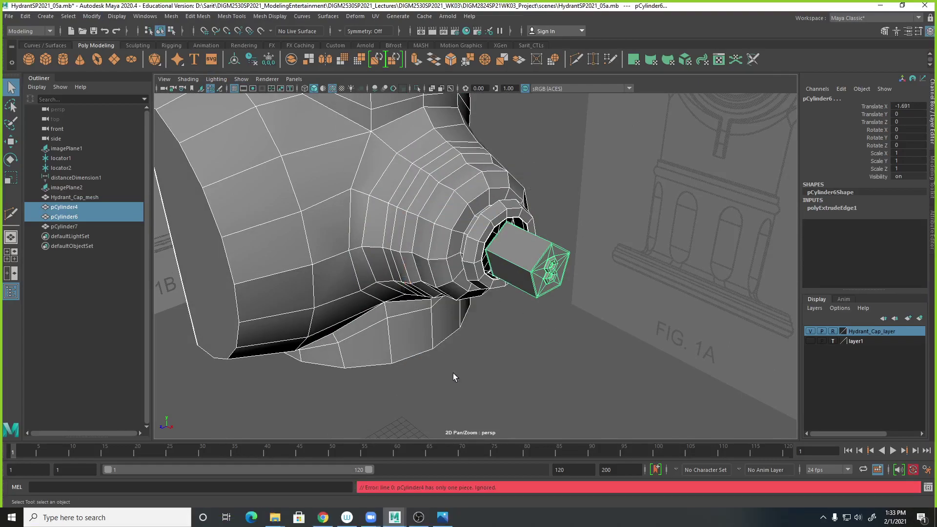
{"action": "left_click", "coordinate": [543, 338]}
Step: Combine bolt pCylinder6 with hydrant body pCylinder4 into one mesh and delete the combined object's construction history
{"action": "left_click", "coordinate": [525, 257]}
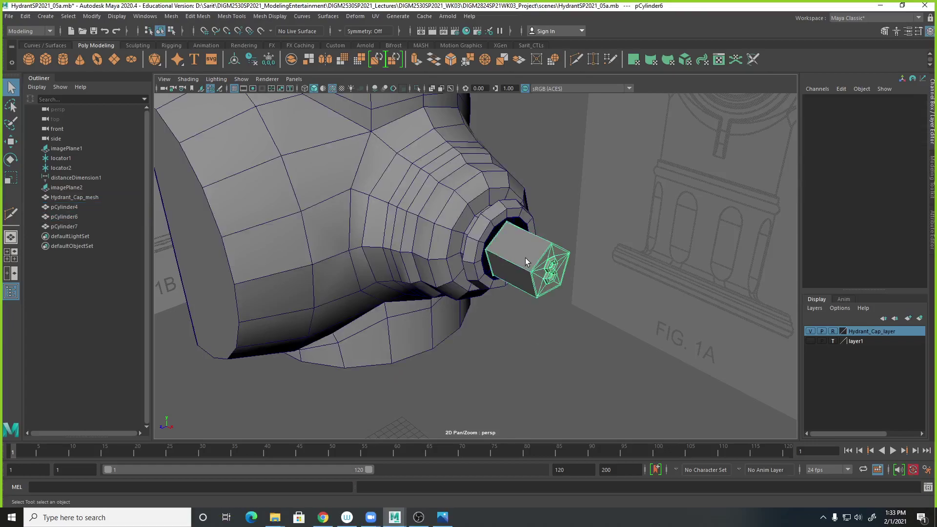
{"action": "left_click_drag", "start_coordinate": [525, 326], "coordinate": [461, 239], "text": "alt"}
{"action": "left_click", "coordinate": [454, 226], "text": "shift"}
{"action": "right_click_drag", "start_coordinate": [452, 204], "coordinate": [446, 405], "text": "shift"}
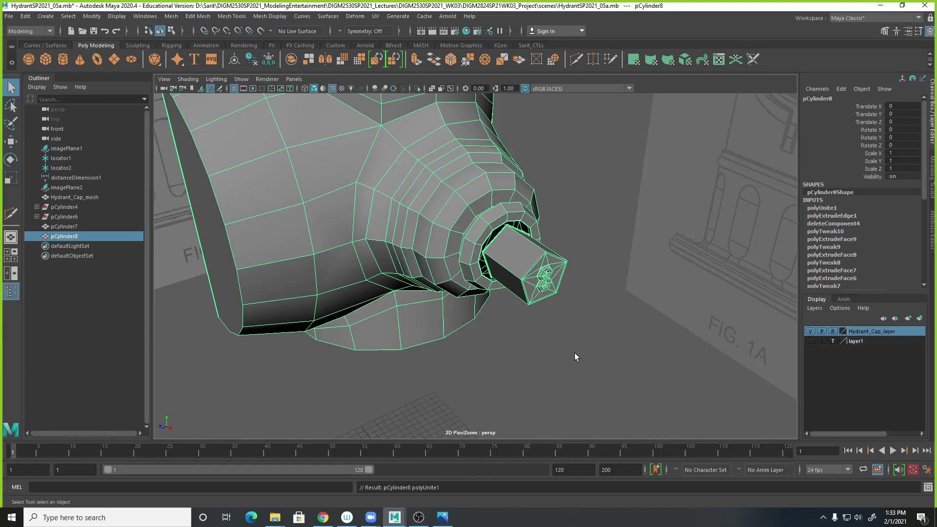
{"action": "scroll", "coordinate": [840, 219], "scroll_direction": "down", "scroll_amount": 6}
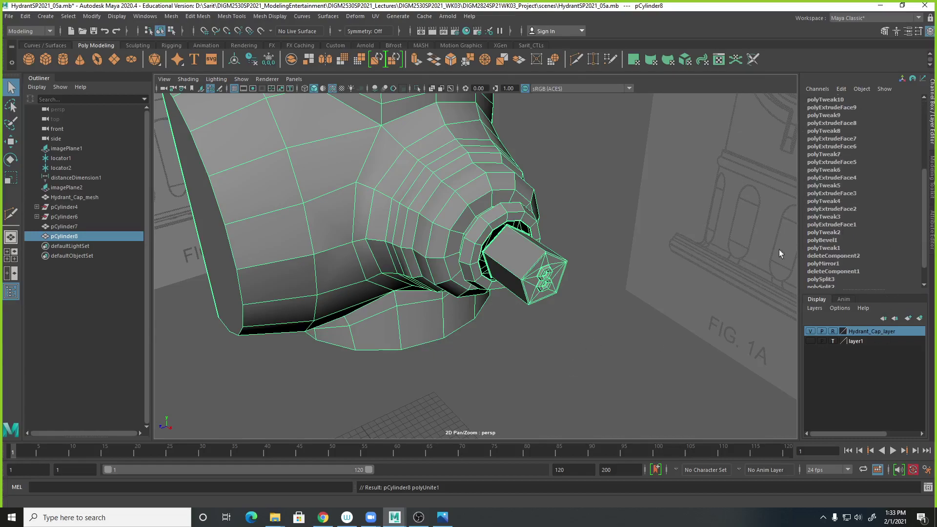
{"action": "key", "text": "alt+shift+d"}
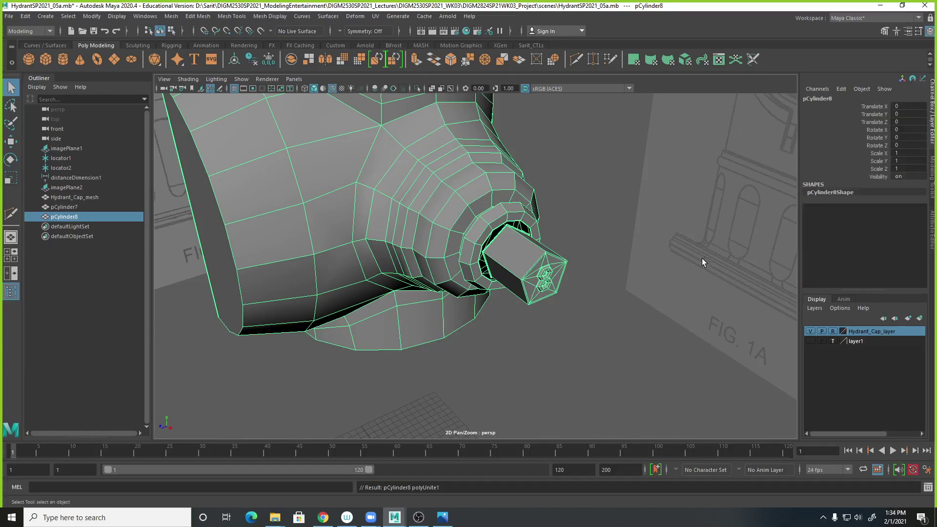
Step: Append a polygon between the bolt's back edge and the facing nozzle opening edge on the -Z side
{"action": "left_click_drag", "start_coordinate": [600, 288], "coordinate": [630, 283], "text": "alt"}
{"action": "right_click_drag", "start_coordinate": [630, 283], "coordinate": [641, 296], "text": "alt"}
{"action": "left_click_drag", "start_coordinate": [641, 295], "coordinate": [648, 270], "text": "alt"}
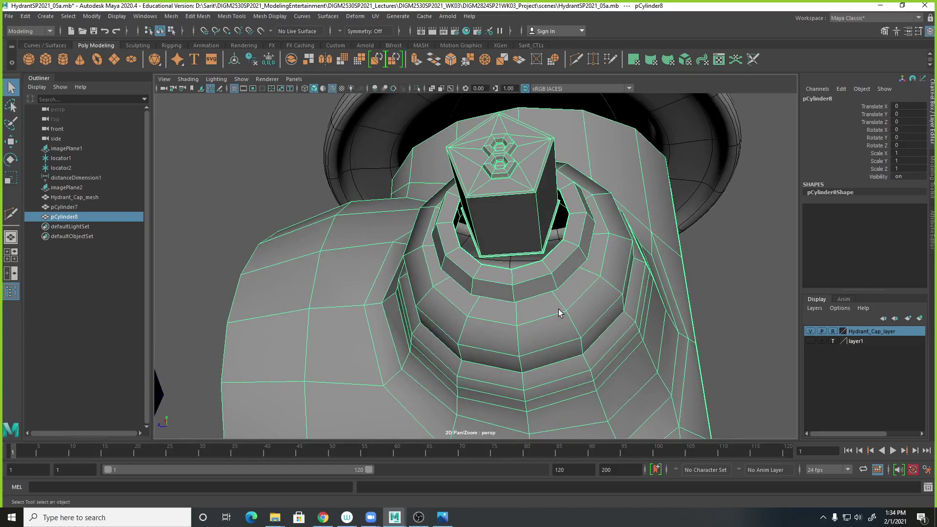
{"action": "left_click_drag", "start_coordinate": [522, 212], "coordinate": [586, 204], "text": "alt"}
{"action": "right_click", "coordinate": [580, 194], "text": "shift"}
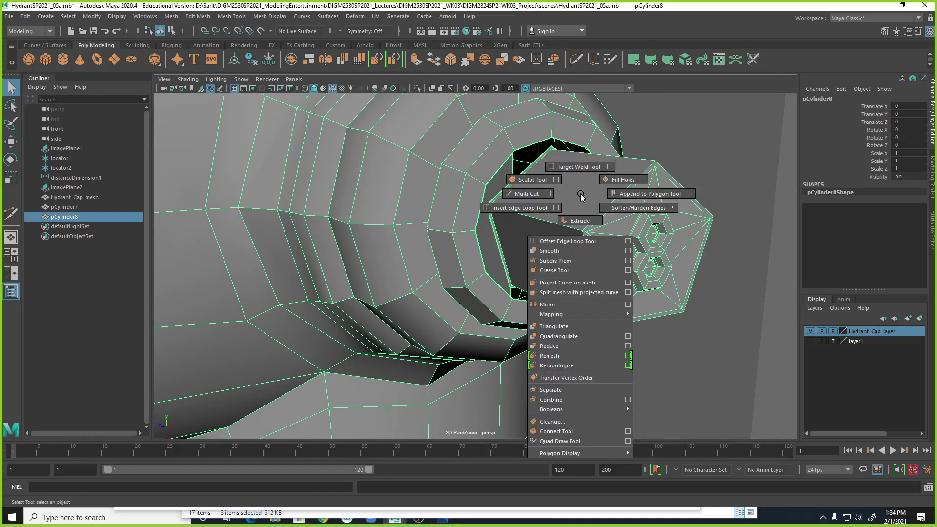
{"action": "left_click", "coordinate": [625, 193]}
{"action": "left_click_drag", "start_coordinate": [601, 234], "coordinate": [525, 234], "text": "alt"}
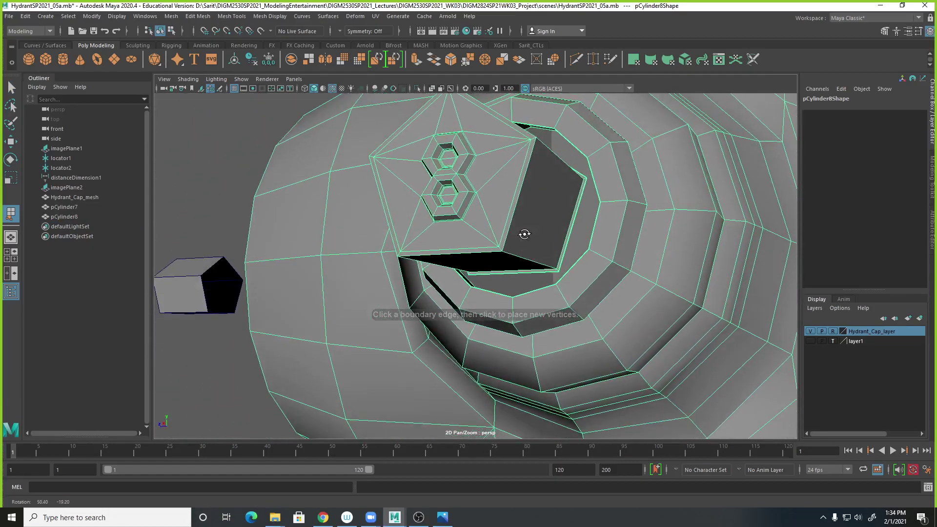
{"action": "left_click", "coordinate": [575, 218]}
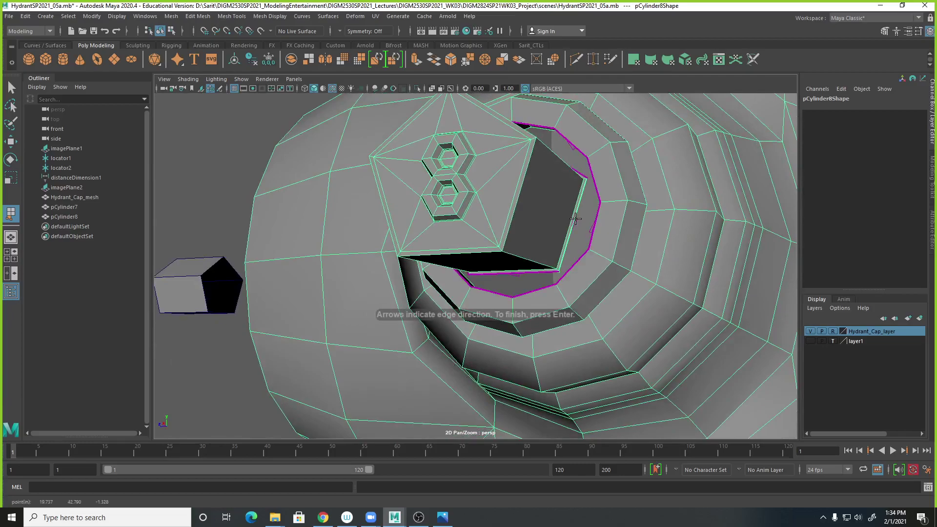
{"action": "left_click", "coordinate": [598, 235]}
{"action": "left_click_drag", "start_coordinate": [621, 274], "coordinate": [653, 266], "text": "alt"}
{"action": "key", "text": "Return"}
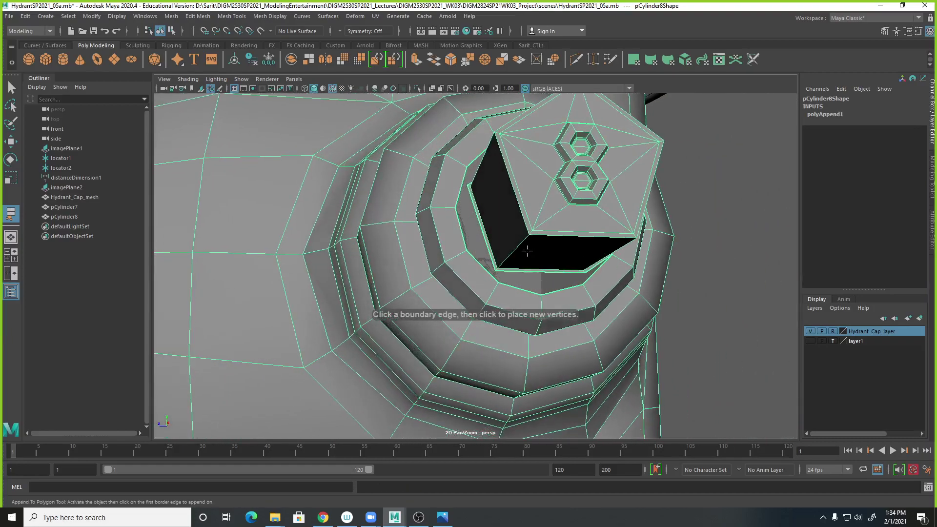
Step: Append a second polygon across the gap between the bolt's back edge and the nozzle opening on the +Z side
{"action": "left_click", "coordinate": [468, 232]}
{"action": "left_click", "coordinate": [463, 233]}
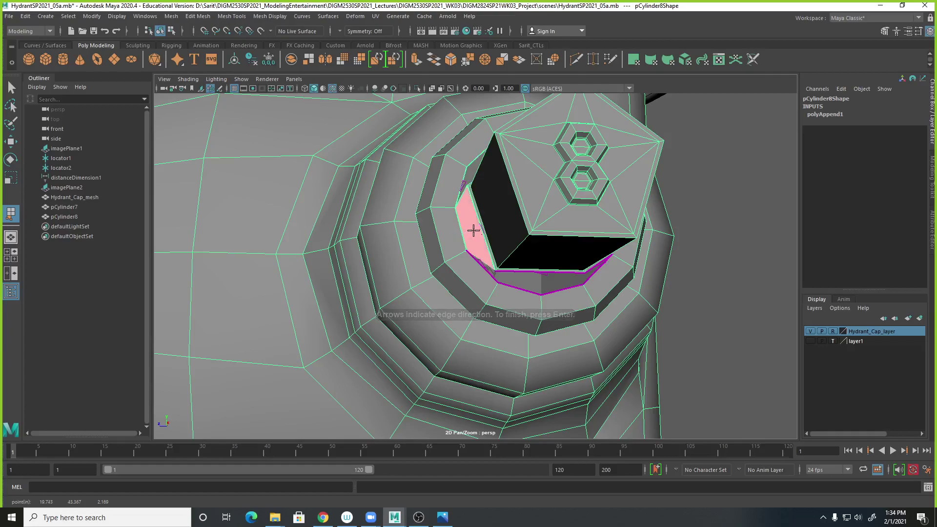
{"action": "key", "text": "Return"}
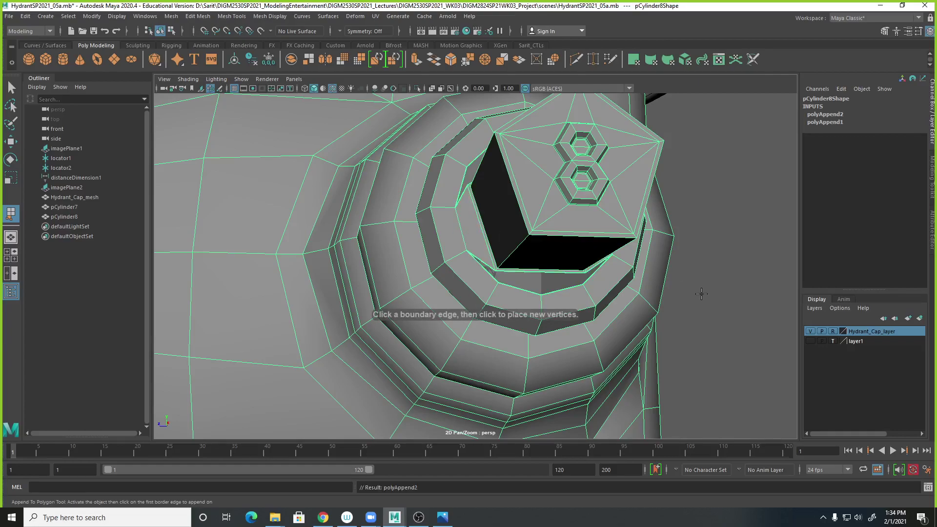
{"action": "left_click_drag", "start_coordinate": [637, 303], "coordinate": [561, 272], "text": "alt"}
{"action": "right_click_drag", "start_coordinate": [561, 272], "coordinate": [649, 276], "text": "alt"}
{"action": "left_click_drag", "start_coordinate": [649, 276], "coordinate": [657, 231], "text": "alt"}
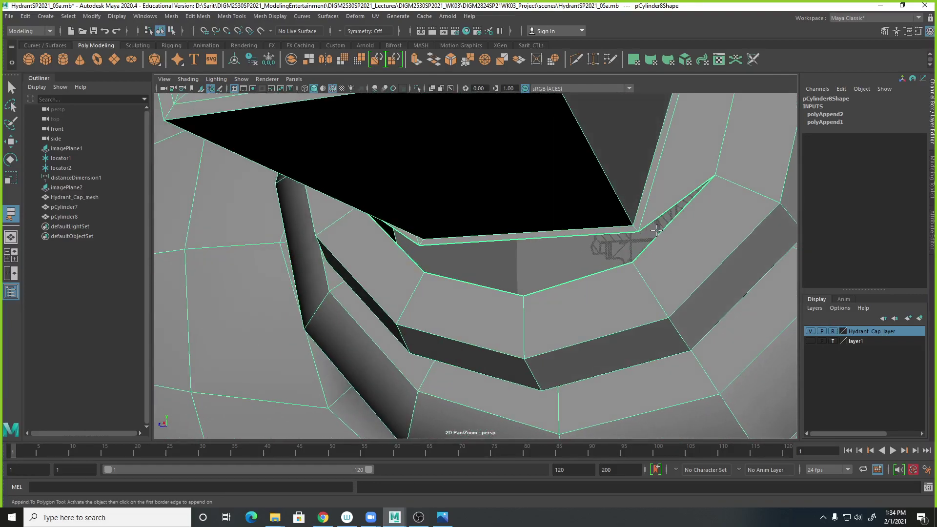
Step: Append a triangular polygon at each end of the gap beneath the bolt, joining its bottom corners to the nozzle opening
{"action": "left_click", "coordinate": [659, 234]}
{"action": "left_click", "coordinate": [660, 234]}
{"action": "left_click_drag", "start_coordinate": [655, 299], "coordinate": [653, 304], "text": "alt"}
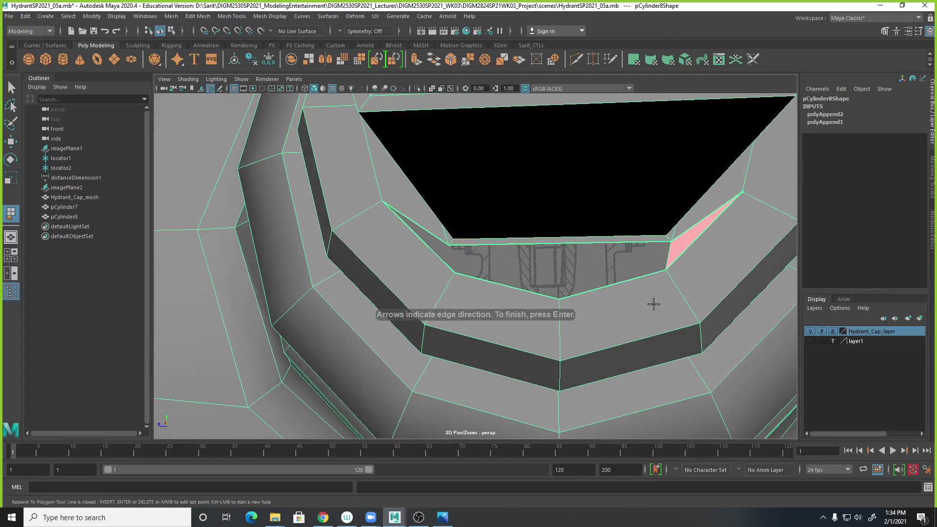
{"action": "key", "text": "Return"}
{"action": "left_click", "coordinate": [433, 234]}
{"action": "left_click", "coordinate": [429, 242]}
{"action": "key", "text": "Return"}
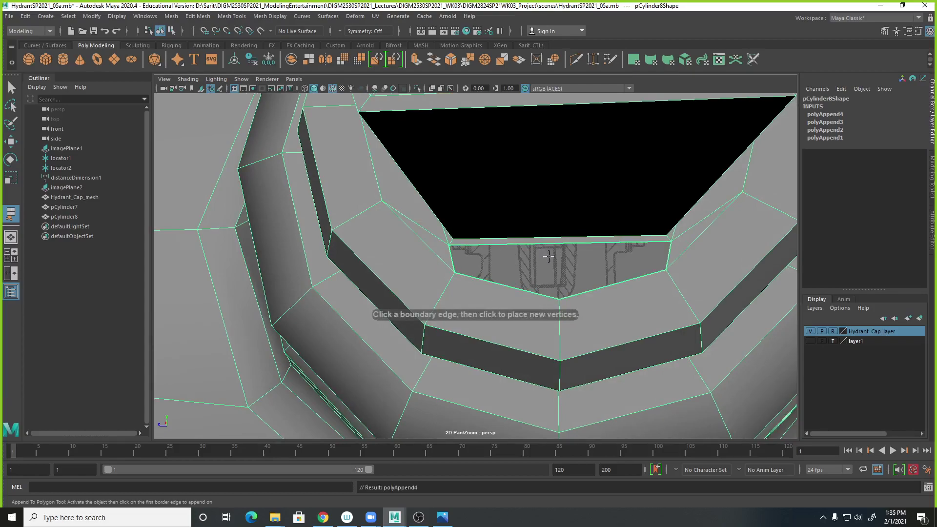
{"action": "left_click_drag", "start_coordinate": [571, 267], "coordinate": [565, 282], "text": "alt"}
{"action": "key", "text": "y"}
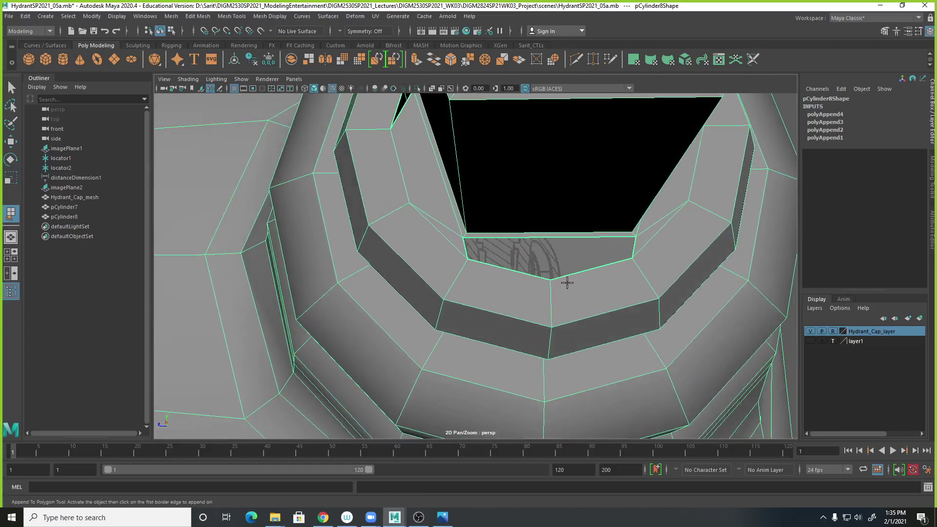
{"action": "left_click", "coordinate": [525, 238]}
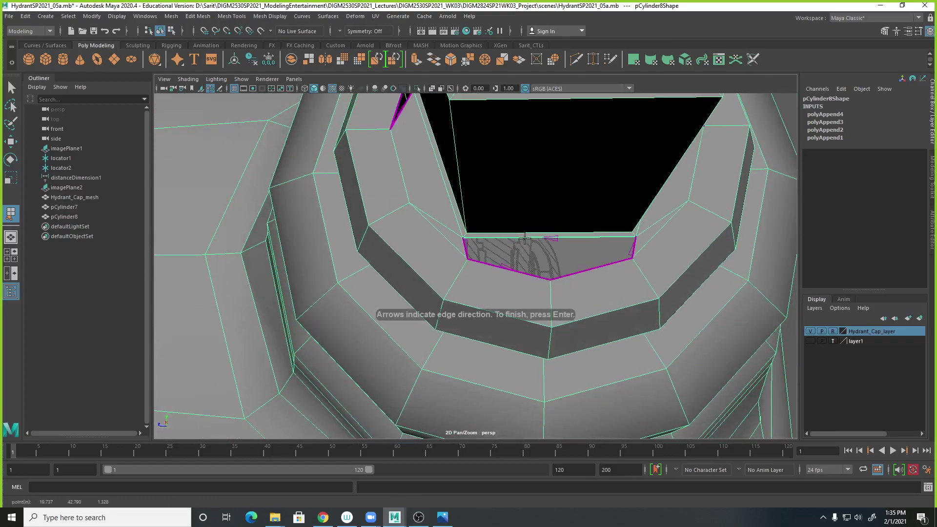
{"action": "left_click", "coordinate": [521, 272]}
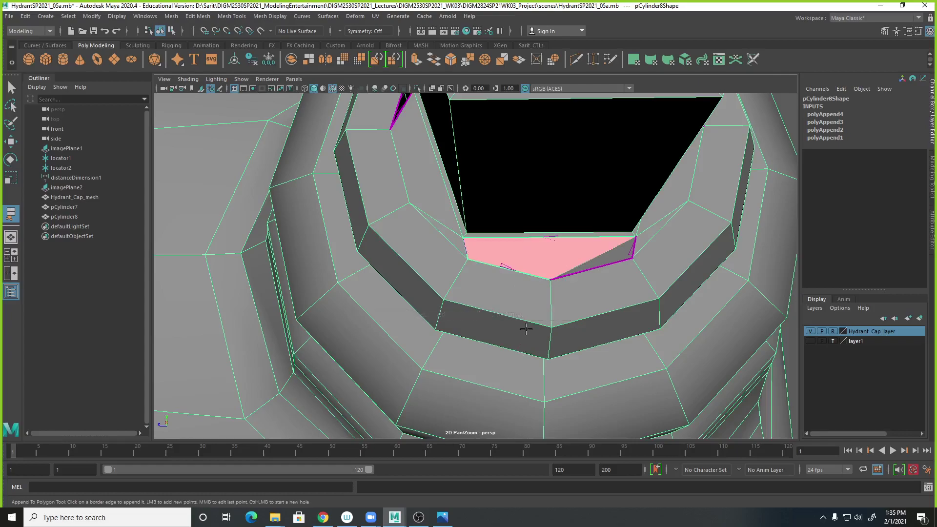
{"action": "key", "text": "Return"}
{"action": "left_click", "coordinate": [465, 249]}
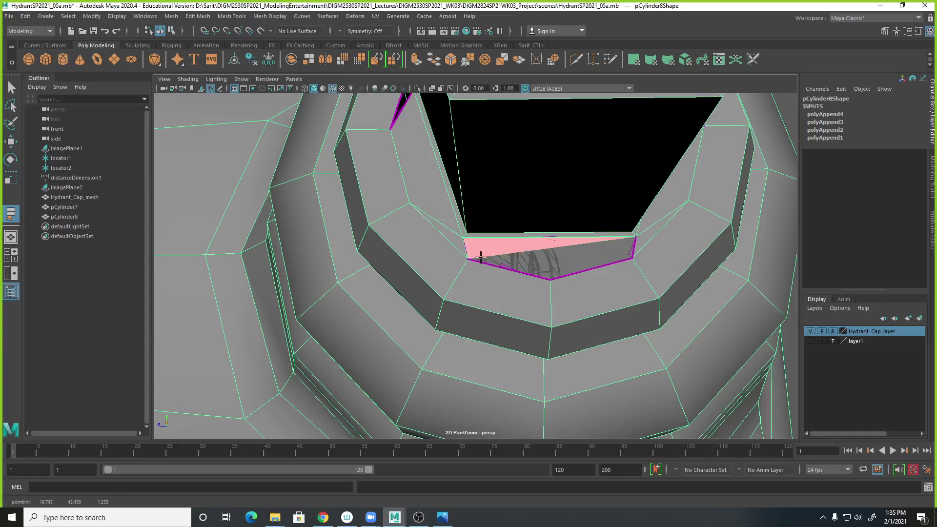
{"action": "key", "text": "Return"}
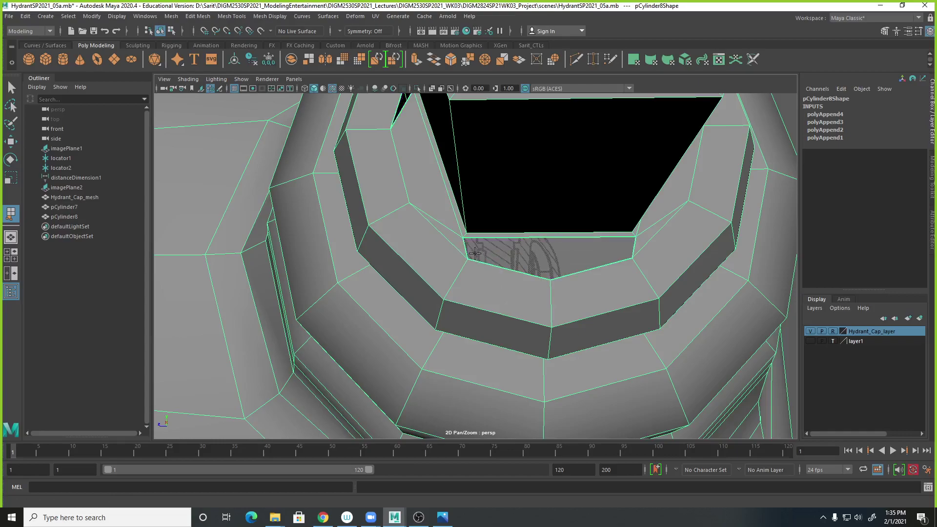
Step: Append a triangle from each bottom bolt corner along the adjacent lower opening edge to the opening's lowest vertex
{"action": "left_click", "coordinate": [467, 250]}
{"action": "left_click", "coordinate": [492, 265]}
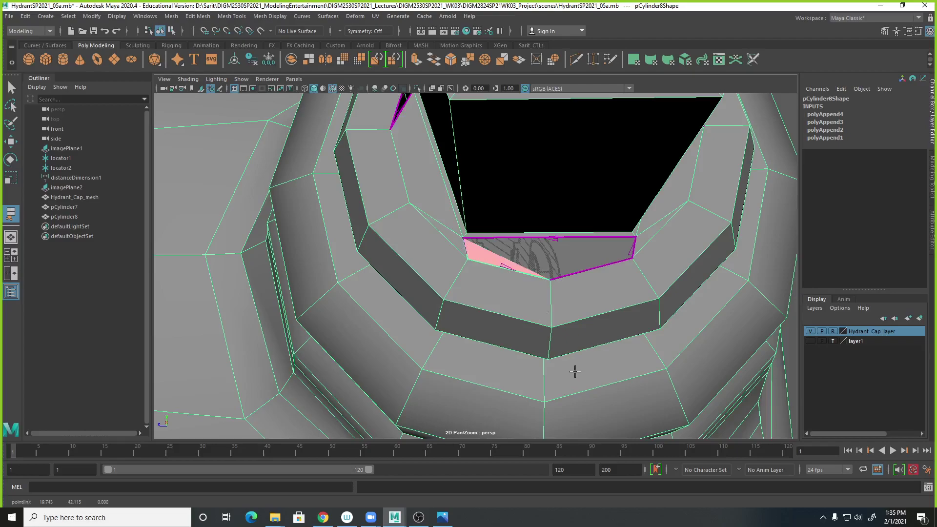
{"action": "key", "text": "Return"}
{"action": "left_click", "coordinate": [633, 249]}
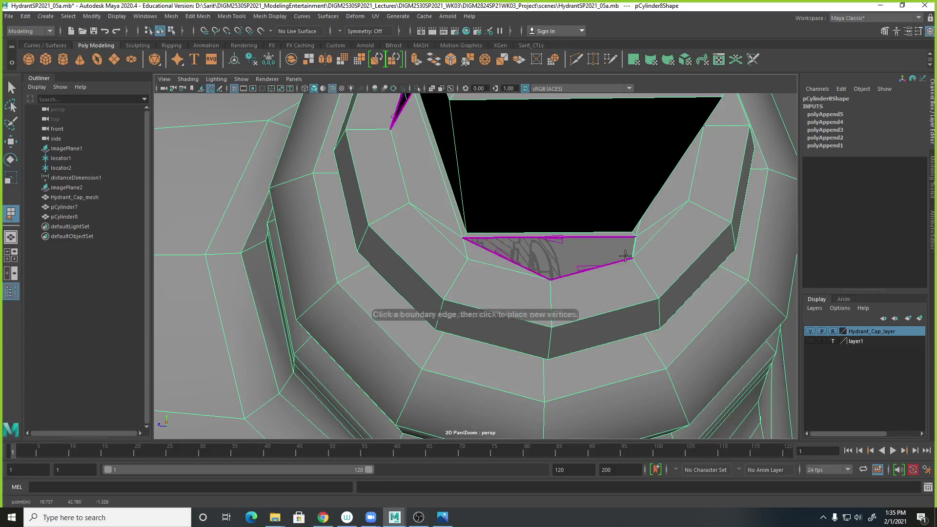
{"action": "left_click", "coordinate": [603, 267]}
{"action": "key", "text": "q"}
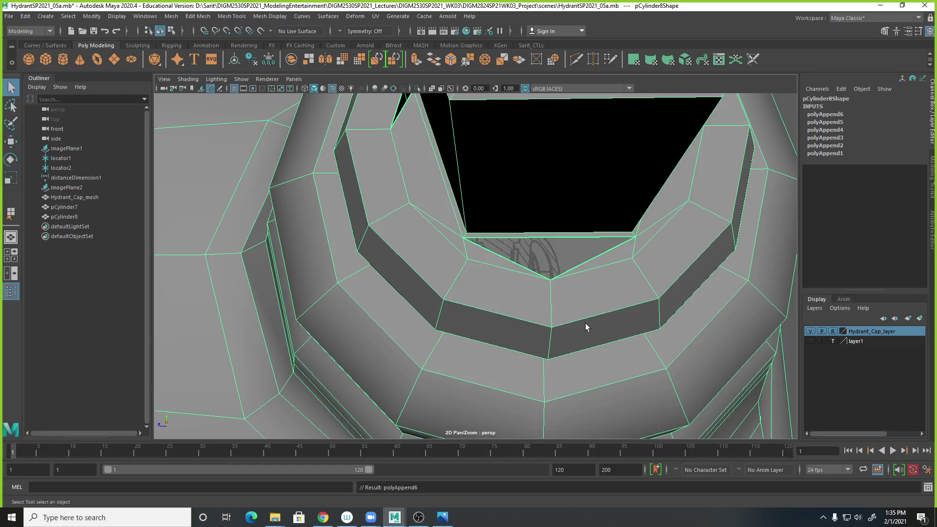
Step: Append a triangle closing the remaining gap between the bolt's flat bottom edge and the nozzle opening's lowest vertex
{"action": "key", "text": "y"}
{"action": "left_click", "coordinate": [552, 238]}
{"action": "left_click", "coordinate": [522, 264]}
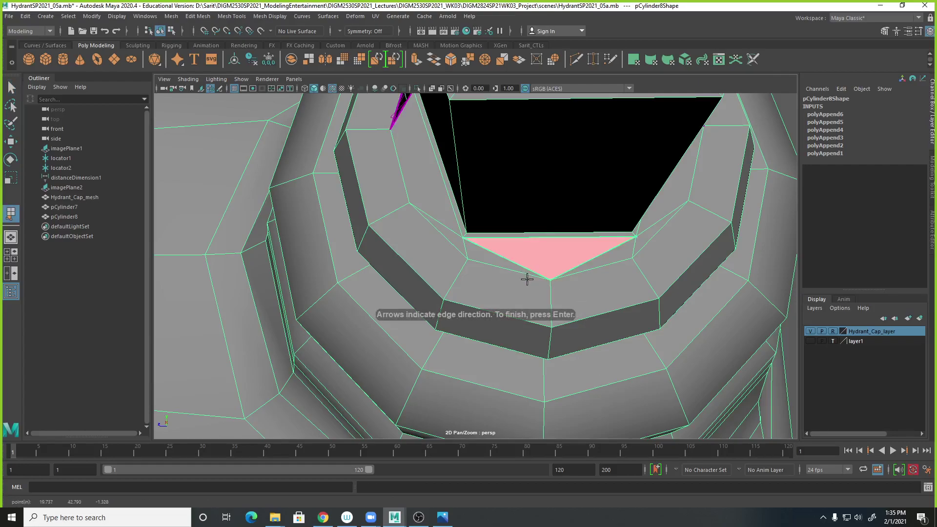
{"action": "key", "text": "Return"}
Step: Append a triangular polygon into the narrow gap beside each upper side corner of the bolt
{"action": "left_click_drag", "start_coordinate": [613, 250], "coordinate": [652, 281], "text": "alt"}
{"action": "left_click", "coordinate": [704, 234]}
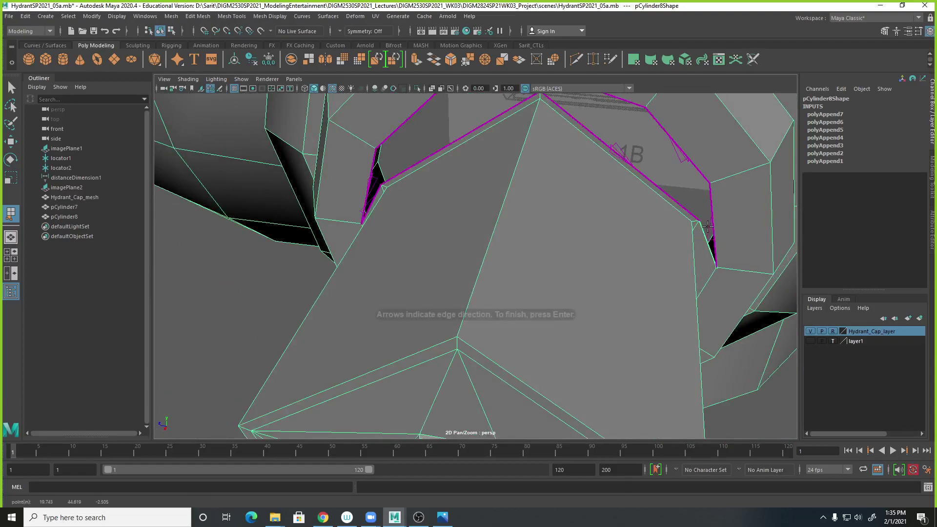
{"action": "left_click", "coordinate": [712, 220]}
{"action": "key", "text": "Return"}
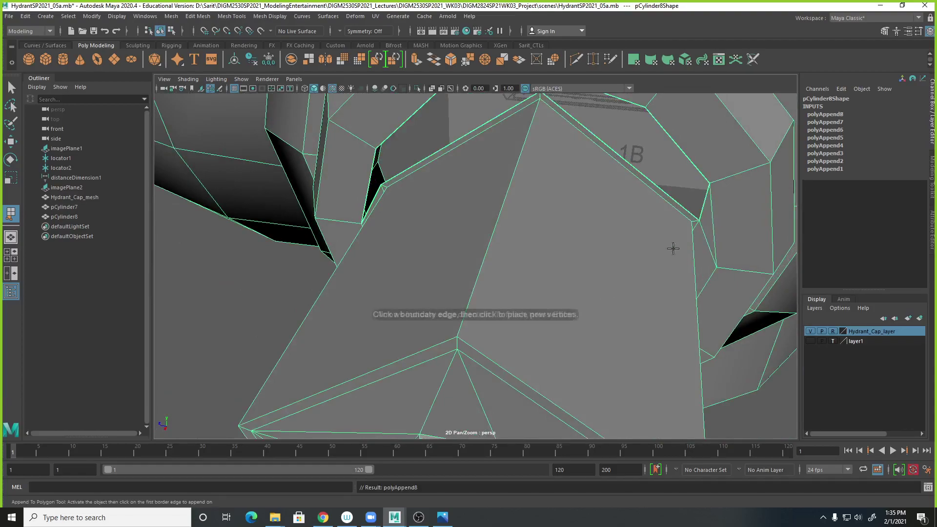
{"action": "left_click", "coordinate": [377, 191]}
{"action": "left_click", "coordinate": [381, 188]}
{"action": "key", "text": "Return"}
Step: Append a polygon between each slanted upper edge of the bolt and the facing nozzle opening edge
{"action": "middle_click_drag", "start_coordinate": [567, 199], "coordinate": [507, 218], "text": "alt"}
{"action": "left_click", "coordinate": [427, 181]}
{"action": "left_click", "coordinate": [444, 207]}
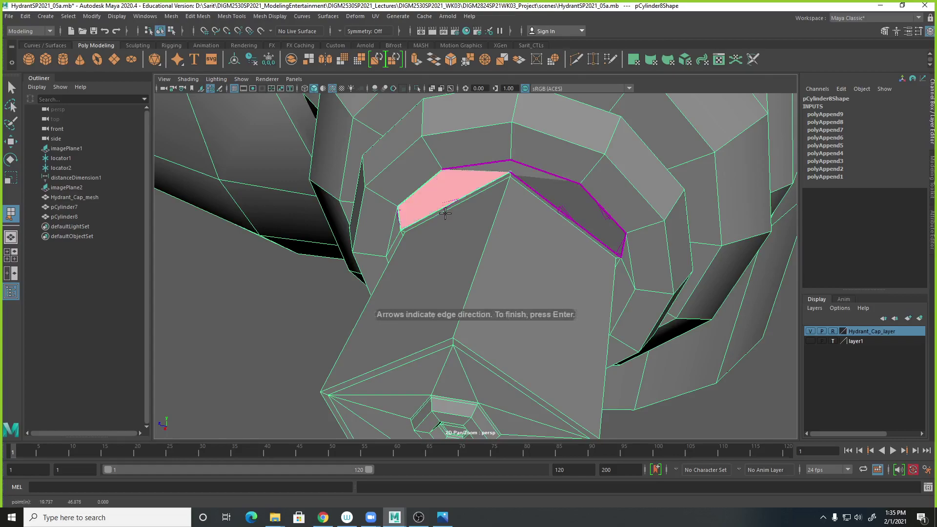
{"action": "key", "text": "Return"}
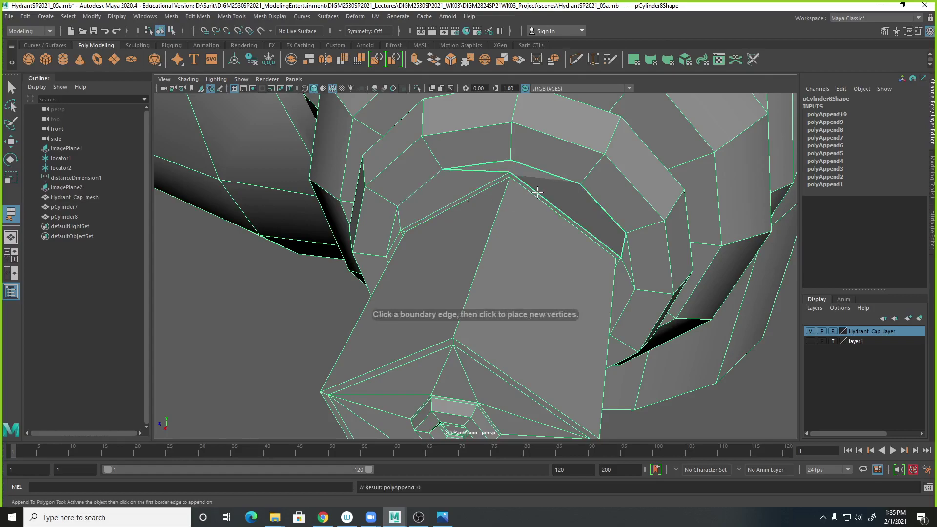
{"action": "left_click", "coordinate": [577, 190]}
{"action": "left_click", "coordinate": [587, 191]}
{"action": "key", "text": "Return"}
Step: Append polygons to close the two narrow triangular gaps above the bolt's apex
{"action": "left_click_drag", "start_coordinate": [577, 293], "coordinate": [560, 238], "text": "alt"}
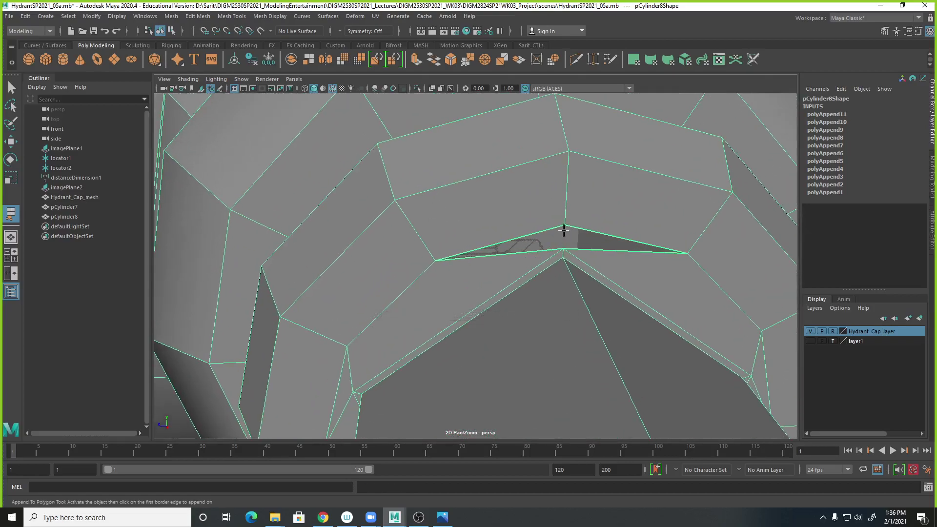
{"action": "left_click", "coordinate": [527, 251]}
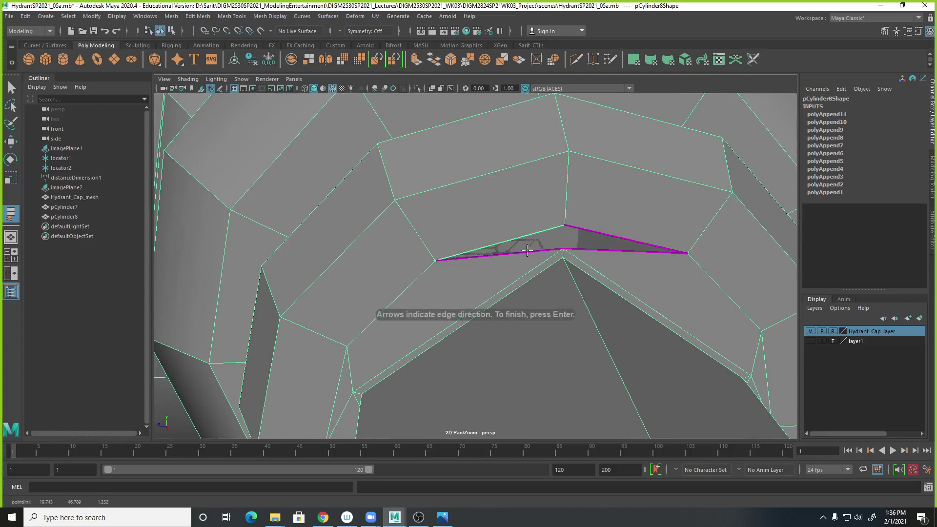
{"action": "left_click", "coordinate": [527, 252]}
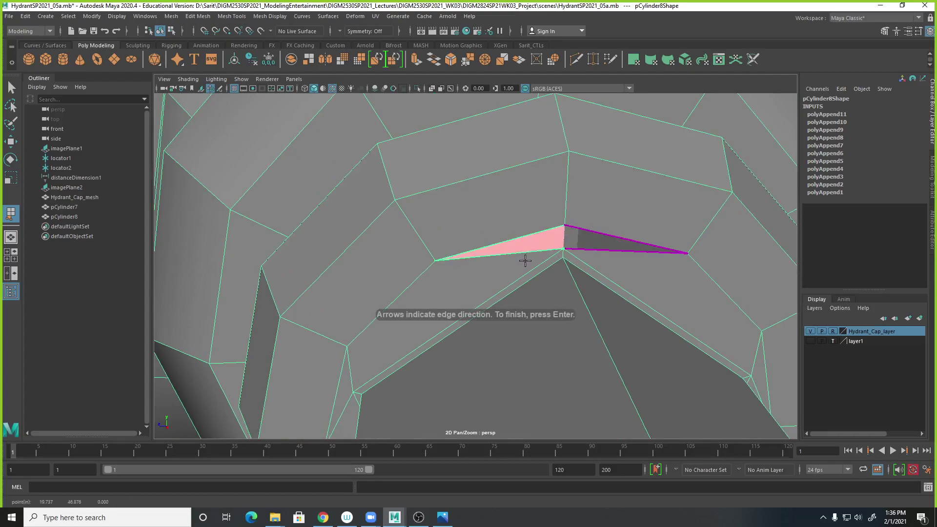
{"action": "key", "text": "Return"}
{"action": "left_click", "coordinate": [585, 229]}
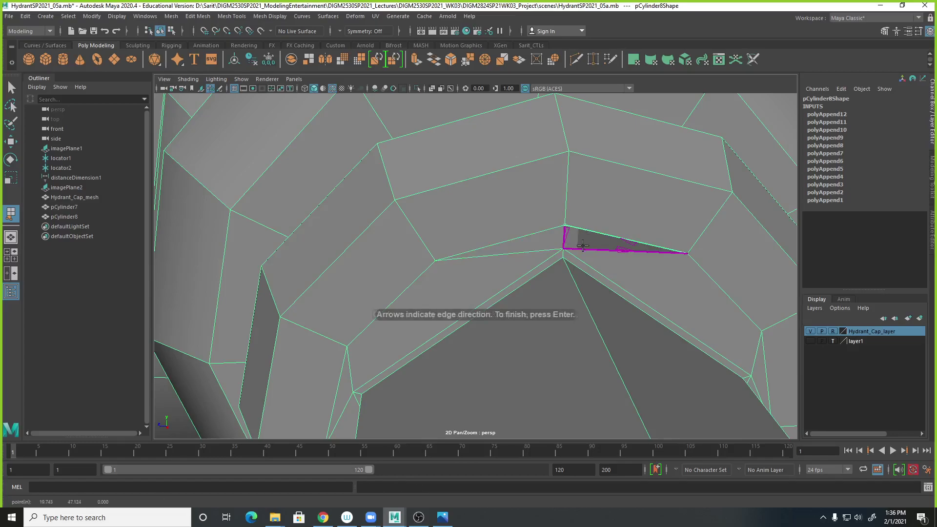
{"action": "left_click", "coordinate": [581, 249]}
{"action": "key", "text": "q"}
Step: Select the new edge from the bolt's apex to the neighbouring opening vertex on the -Z side, and float the Edit Mesh commands
{"action": "left_click_drag", "start_coordinate": [750, 356], "coordinate": [583, 277], "text": "alt"}
{"action": "right_click_drag", "start_coordinate": [583, 277], "coordinate": [596, 286], "text": "alt"}
{"action": "left_click_drag", "start_coordinate": [596, 286], "coordinate": [566, 306], "text": "alt"}
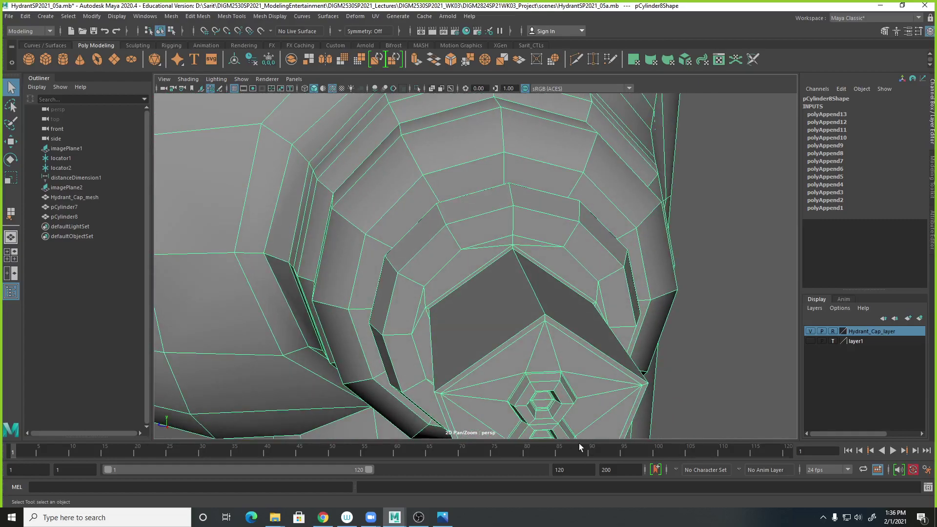
{"action": "left_click_drag", "start_coordinate": [562, 332], "coordinate": [618, 323], "text": "alt"}
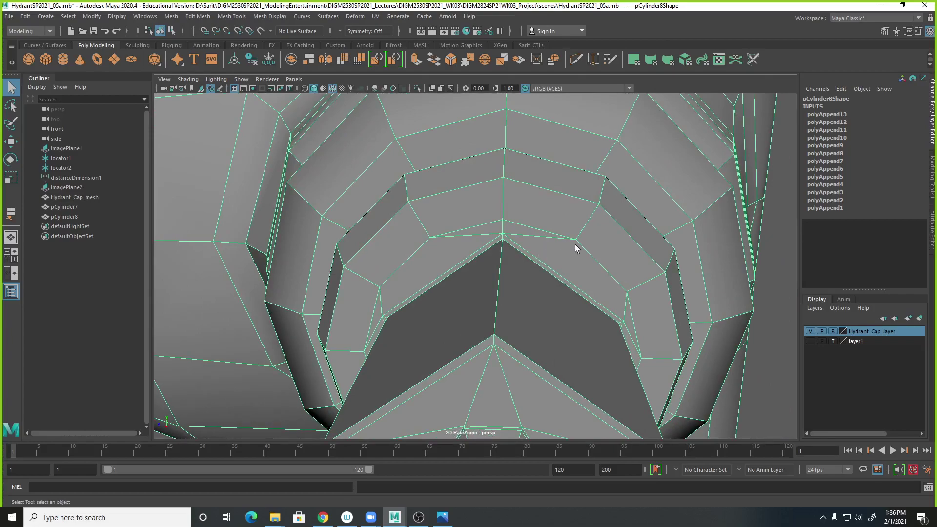
{"action": "right_click_drag", "start_coordinate": [550, 249], "coordinate": [547, 218]}
{"action": "left_click", "coordinate": [539, 236]}
{"action": "right_click", "coordinate": [560, 240], "text": "shift"}
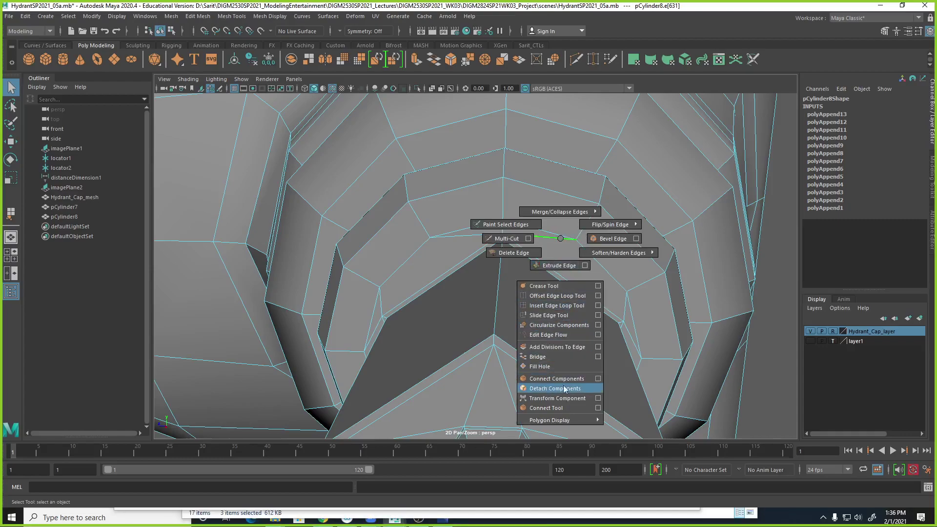
{"action": "left_click", "coordinate": [562, 242]}
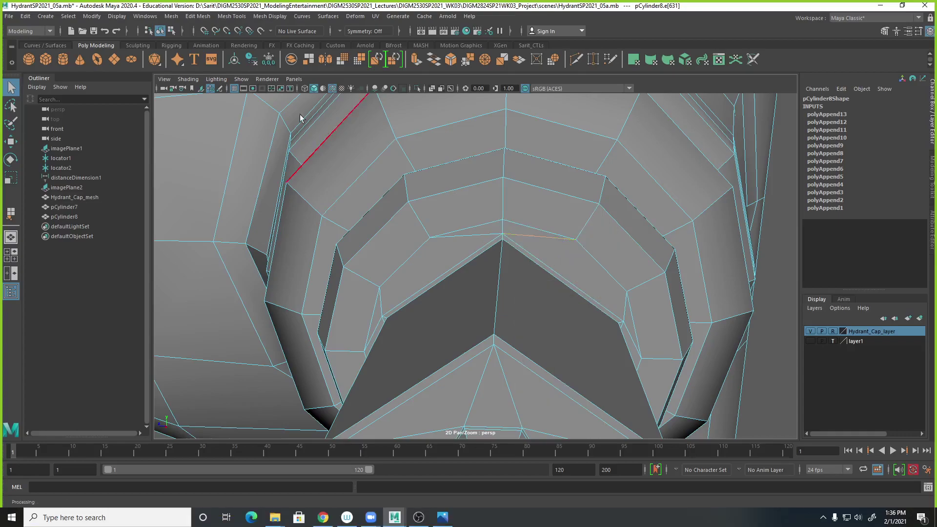
{"action": "left_click", "coordinate": [199, 16]}
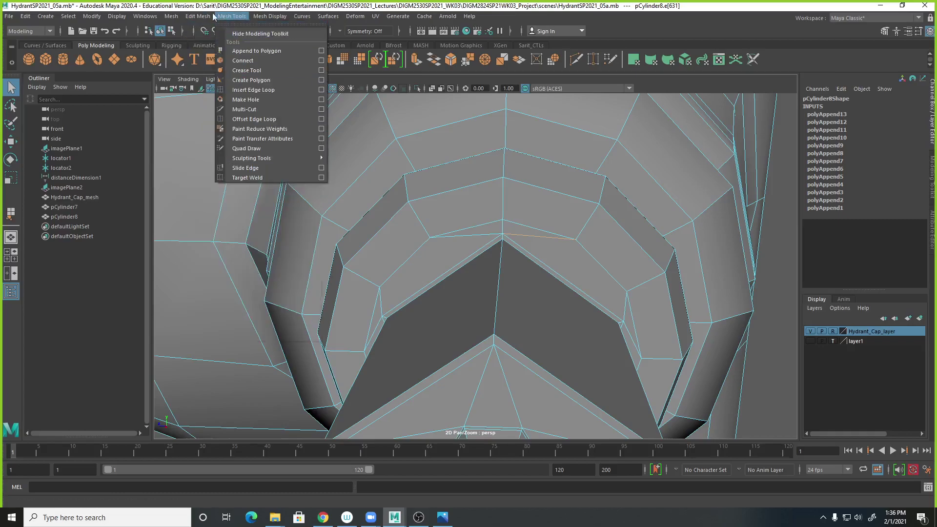
{"action": "left_click", "coordinate": [201, 26]}
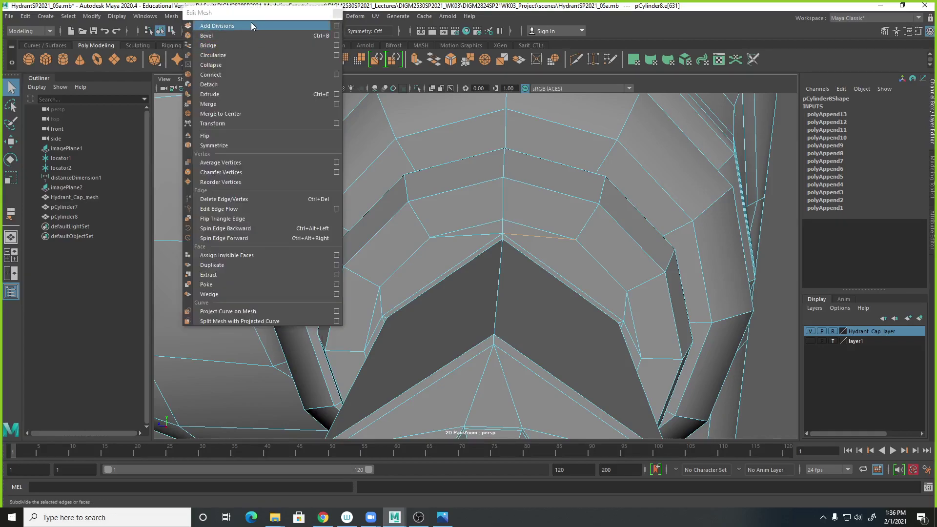
{"action": "left_click_drag", "start_coordinate": [256, 15], "coordinate": [704, 107]}
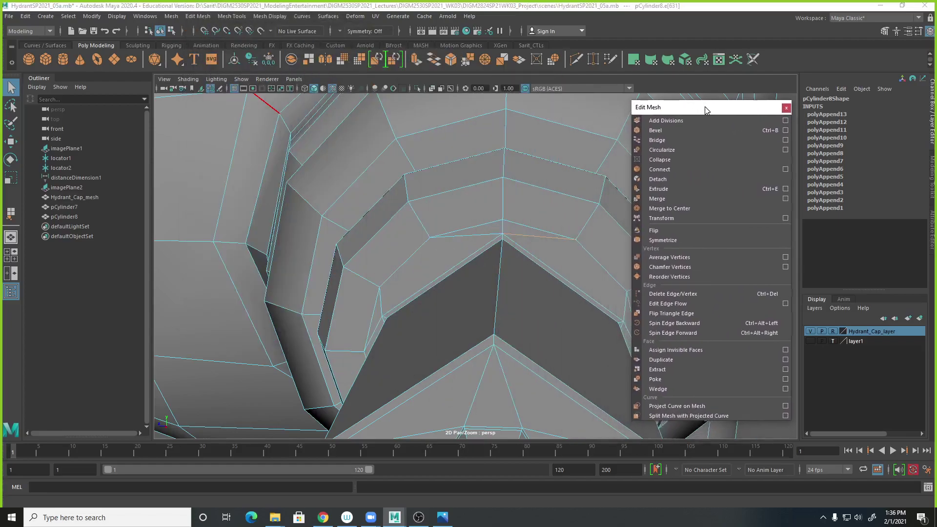
Step: Spin the selected edge backward repeatedly to an offset of -5
{"action": "left_click", "coordinate": [690, 323]}
{"action": "left_click", "coordinate": [688, 326]}
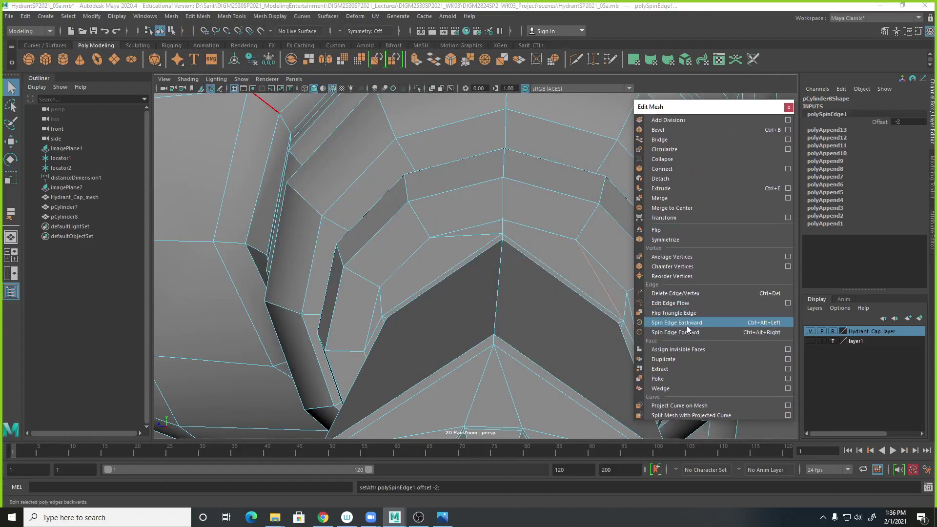
{"action": "scroll", "coordinate": [586, 322], "scroll_direction": "down", "scroll_amount": 4}
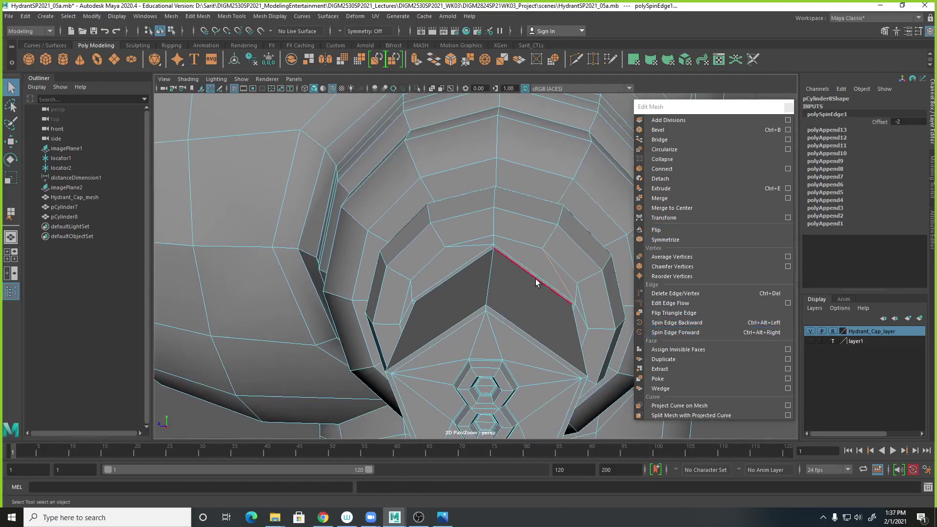
{"action": "left_click", "coordinate": [688, 324]}
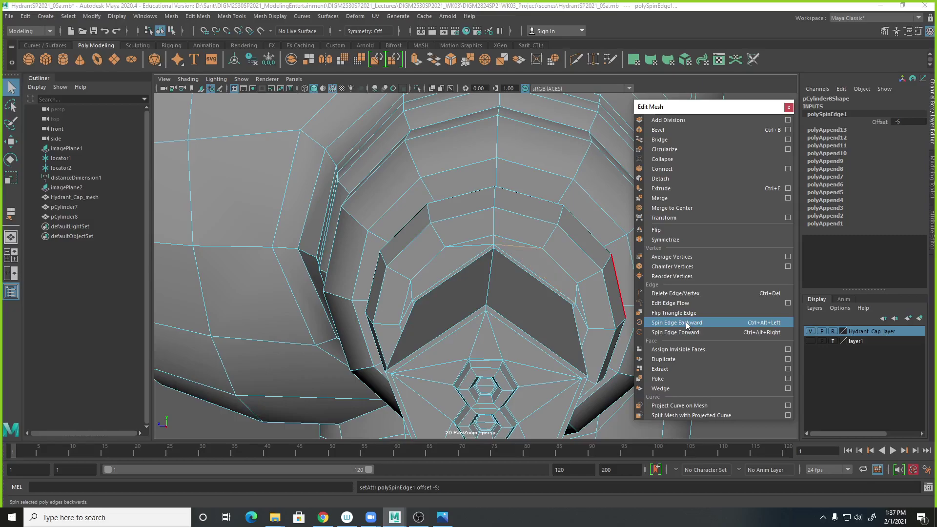
{"action": "scroll", "coordinate": [523, 244], "scroll_direction": "down", "scroll_amount": 3}
{"action": "scroll", "coordinate": [523, 245], "scroll_direction": "up", "scroll_amount": 3}
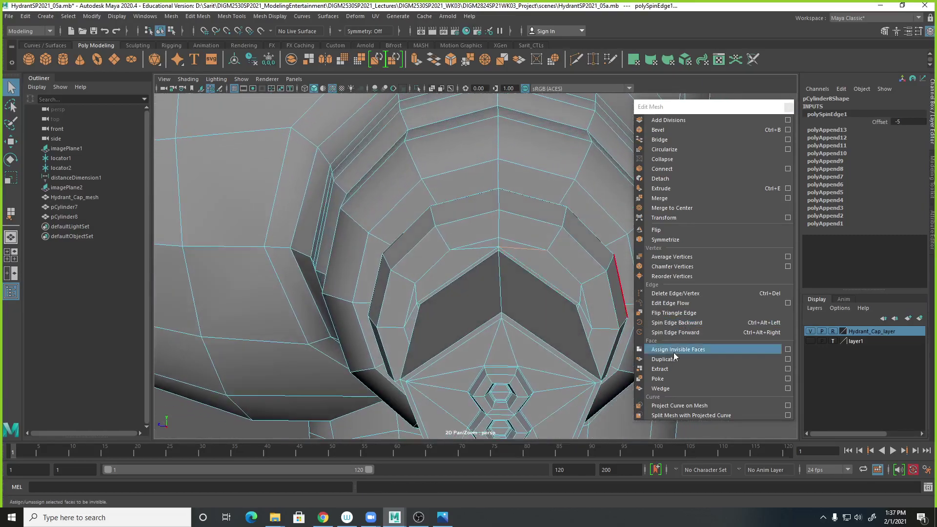
{"action": "left_click", "coordinate": [623, 341]}
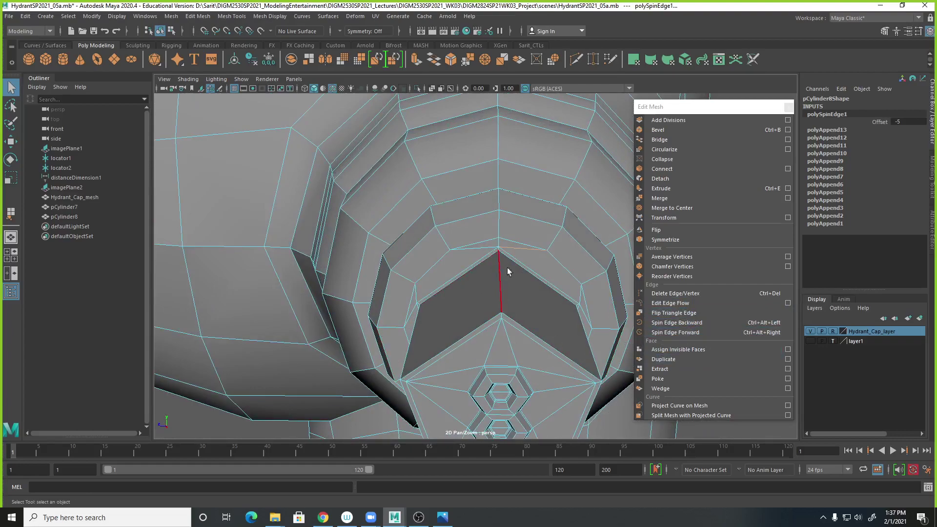
Step: Reselect the edge beside the bolt's apex on the -Z side and spin it forward to an offset of 3
{"action": "scroll", "coordinate": [569, 280], "scroll_direction": "up", "scroll_amount": 4}
{"action": "middle_click_drag", "start_coordinate": [562, 283], "coordinate": [532, 266], "text": "alt"}
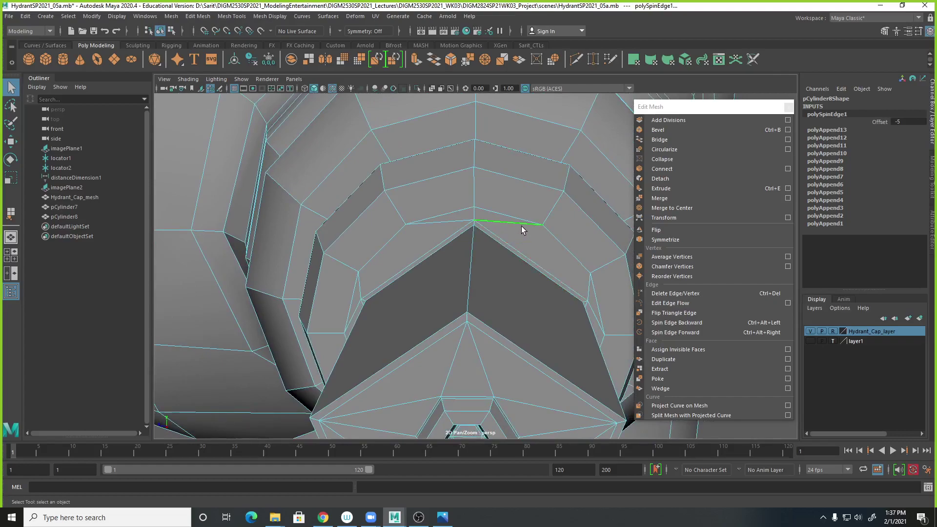
{"action": "left_click", "coordinate": [589, 291]}
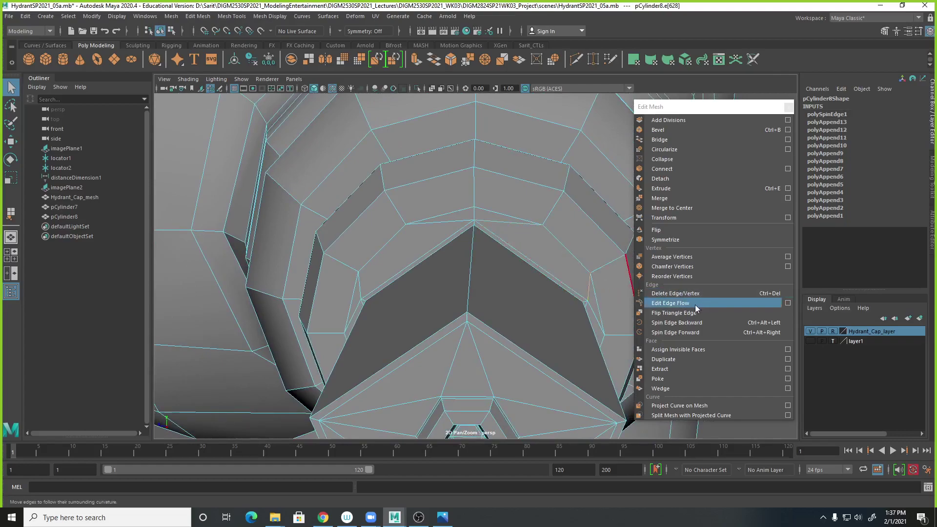
{"action": "left_click", "coordinate": [511, 224]}
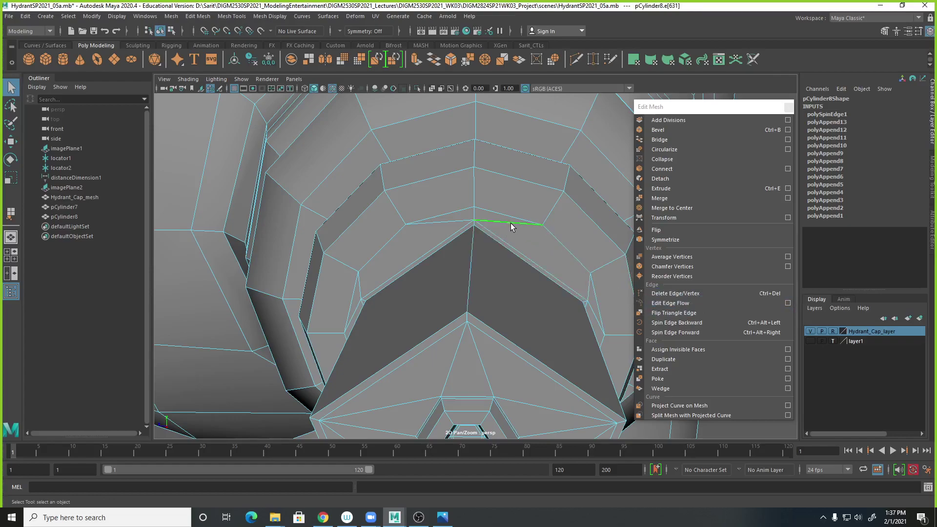
{"action": "left_click", "coordinate": [682, 332]}
{"action": "left_click", "coordinate": [683, 333]}
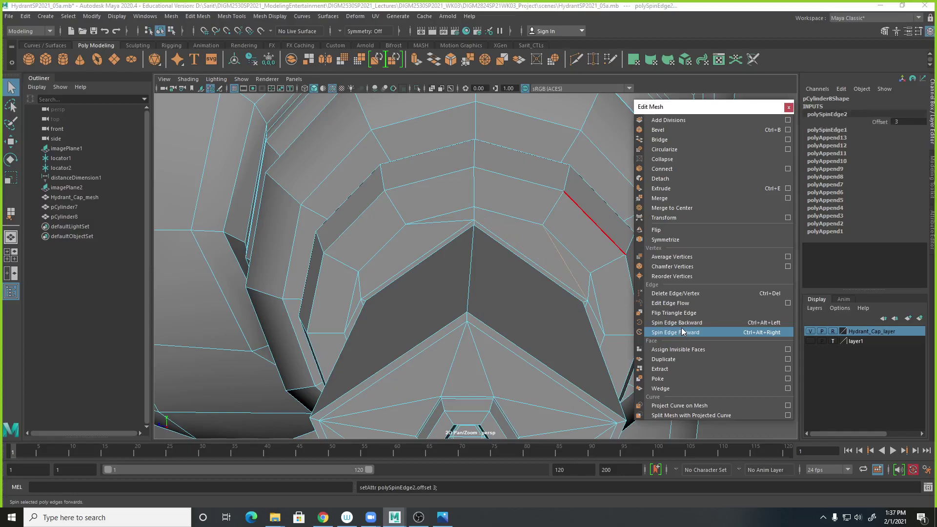
Step: Spin the edge forward to an offset of 5, and close the floating Edit Mesh commands
{"action": "left_click_drag", "start_coordinate": [546, 275], "coordinate": [479, 241], "text": "alt"}
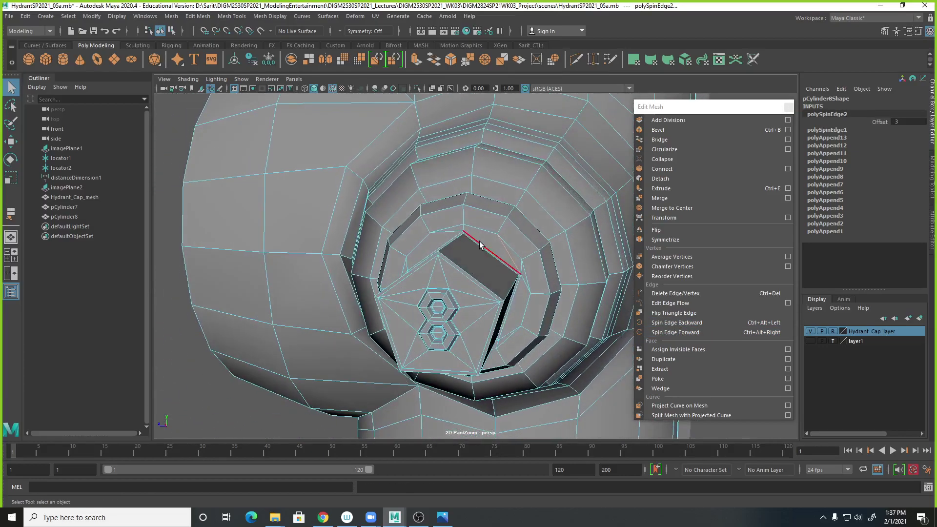
{"action": "left_click", "coordinate": [697, 333]}
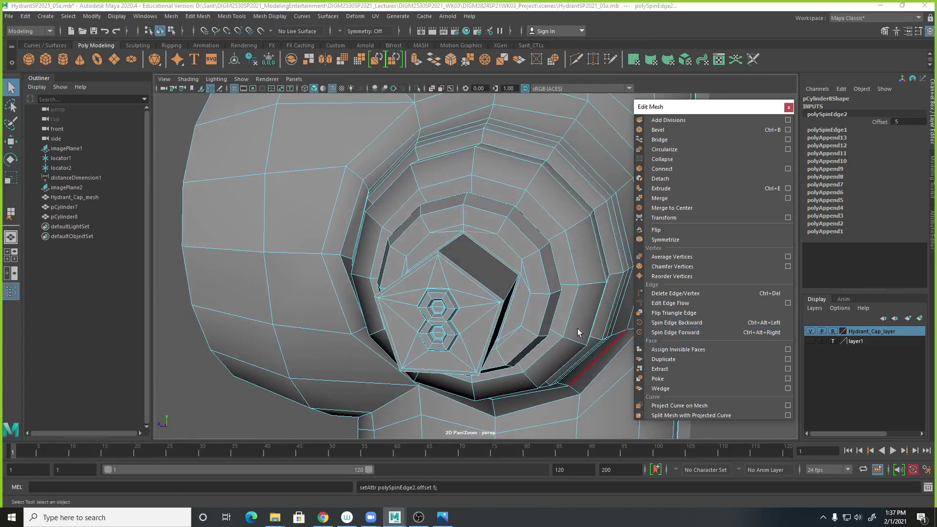
{"action": "left_click_drag", "start_coordinate": [628, 323], "coordinate": [576, 321], "text": "alt"}
{"action": "left_click", "coordinate": [216, 409]}
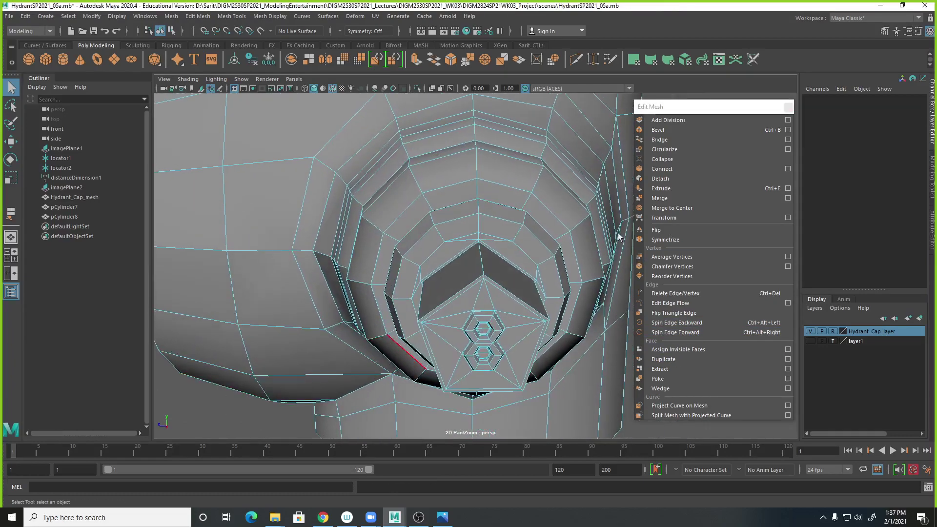
{"action": "left_click", "coordinate": [788, 107]}
Step: Return the hydrant body to object mode and bring the whole nozzle and bolt into view
{"action": "left_click_drag", "start_coordinate": [637, 241], "coordinate": [543, 248], "text": "alt"}
{"action": "right_click_drag", "start_coordinate": [486, 215], "coordinate": [532, 196]}
{"action": "right_click_drag", "start_coordinate": [596, 245], "coordinate": [504, 207], "text": "alt"}
{"action": "left_click_drag", "start_coordinate": [503, 207], "coordinate": [558, 265], "text": "alt"}
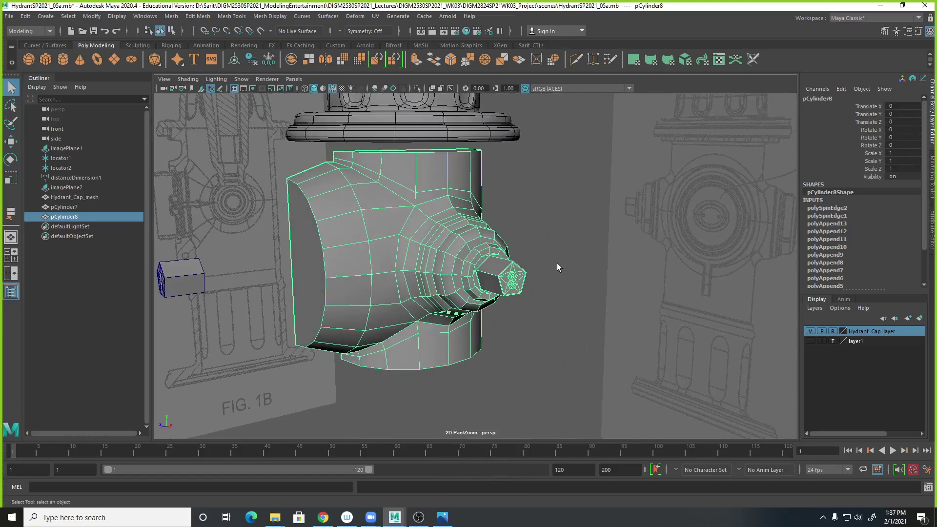
{"action": "left_click_drag", "start_coordinate": [550, 224], "coordinate": [508, 293], "text": "alt"}
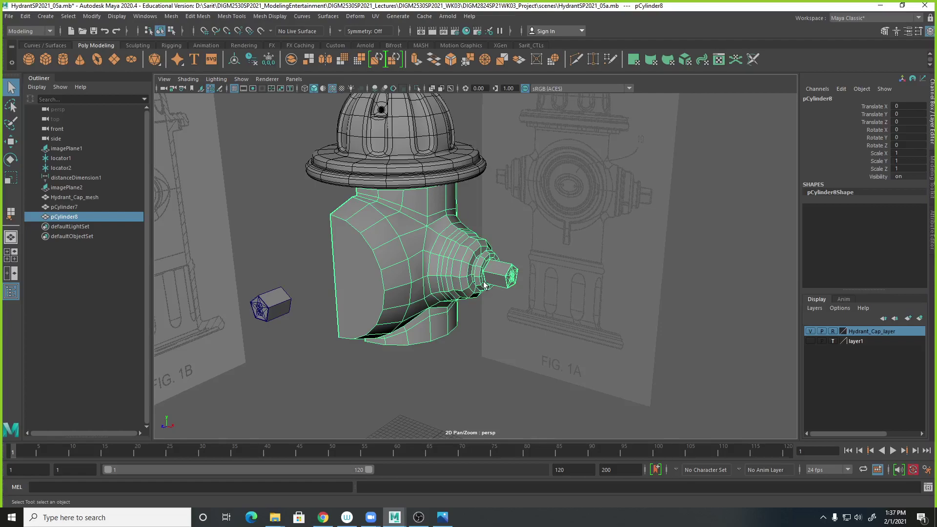
{"action": "left_click_drag", "start_coordinate": [462, 269], "coordinate": [487, 299], "text": "alt"}
Step: In the front view, move all the bolt's end vertices inward along X to fit the reference drawing, at about X 8.84
{"action": "key", "text": "space"}
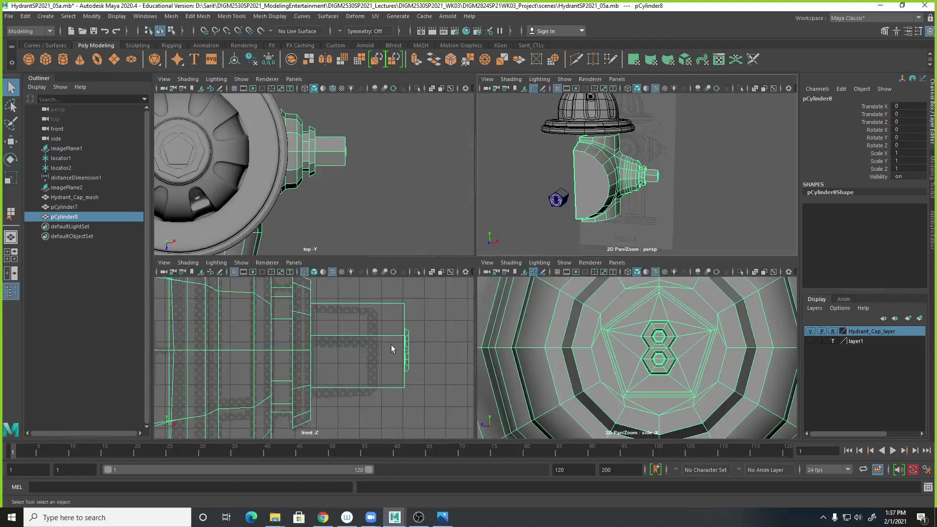
{"action": "key", "text": "space"}
{"action": "right_click_drag", "start_coordinate": [627, 233], "coordinate": [585, 222]}
{"action": "left_click_drag", "start_coordinate": [628, 153], "coordinate": [759, 380]}
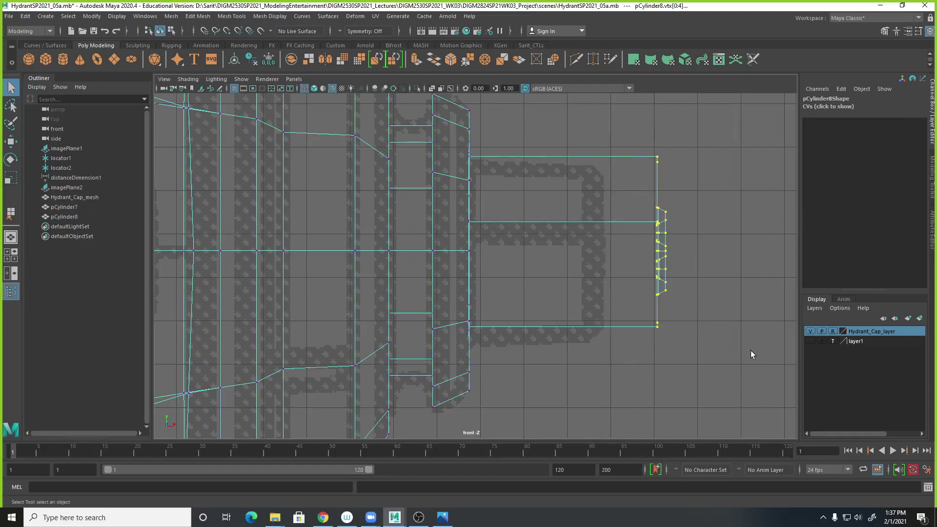
{"action": "key", "text": "w"}
{"action": "left_click_drag", "start_coordinate": [703, 245], "coordinate": [645, 241]}
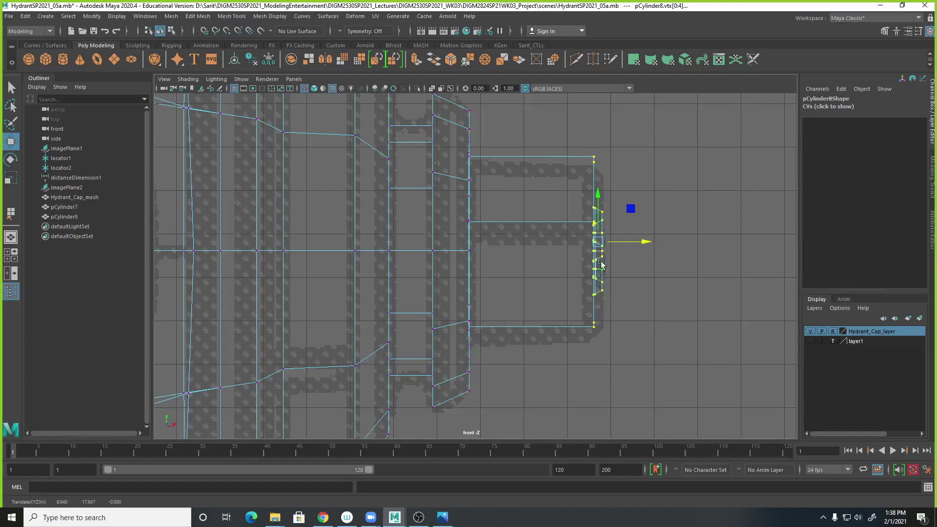
Step: Check the bolt in the Fire Hydrant 005.JPG photo and nudge the bolt's end vertices slightly further inward, to about X 8.83
{"action": "key", "text": "space"}
{"action": "key", "text": "space"}
{"action": "left_click", "coordinate": [442, 517]}
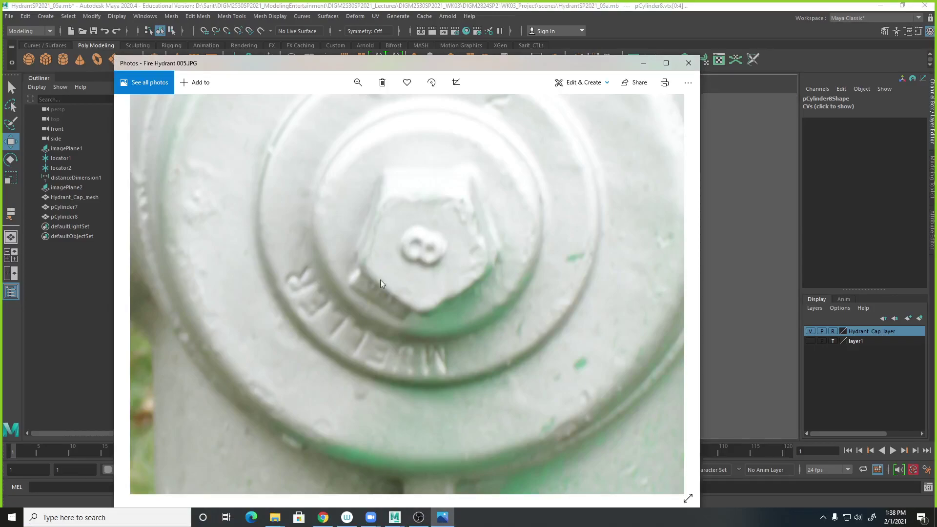
{"action": "left_click", "coordinate": [630, 16]}
{"action": "key", "text": "space"}
{"action": "key", "text": "space"}
{"action": "key", "text": "space"}
{"action": "left_click_drag", "start_coordinate": [646, 242], "coordinate": [644, 243]}
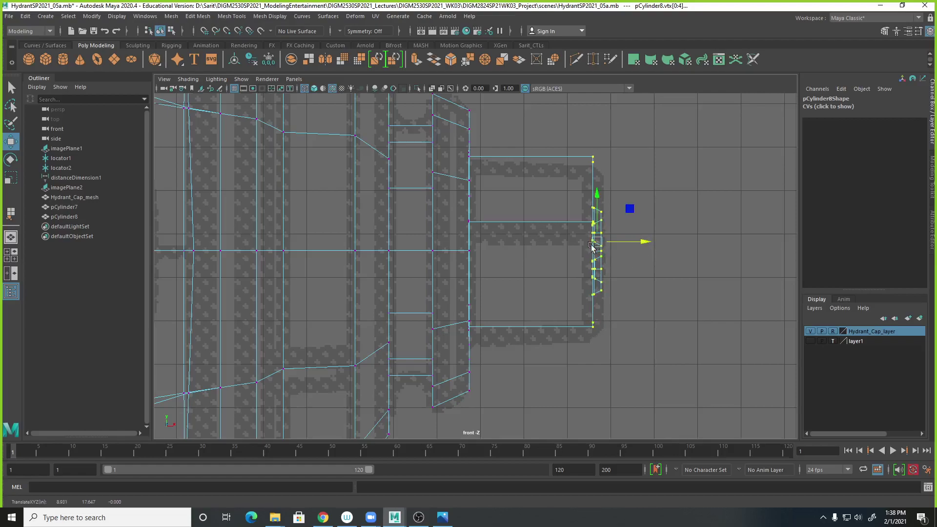
Step: Return the hydrant body to object mode in the perspective view and inspect the nozzle from the front
{"action": "key", "text": "space"}
{"action": "key", "text": "space"}
{"action": "left_click_drag", "start_coordinate": [605, 226], "coordinate": [534, 239], "text": "alt"}
{"action": "right_click", "coordinate": [465, 250]}
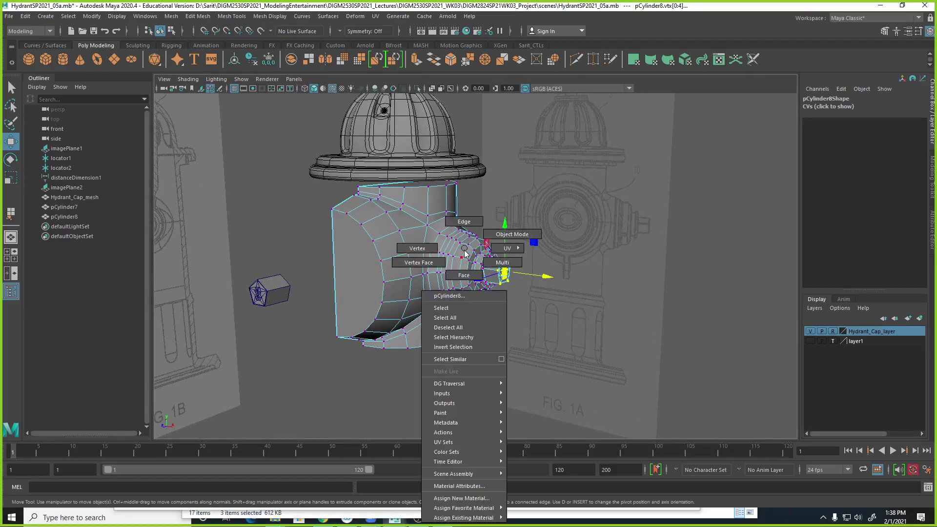
{"action": "left_click", "coordinate": [512, 234]}
{"action": "scroll", "coordinate": [695, 341], "scroll_direction": "up", "scroll_amount": 5}
{"action": "left_click_drag", "start_coordinate": [696, 341], "coordinate": [521, 320], "text": "alt"}
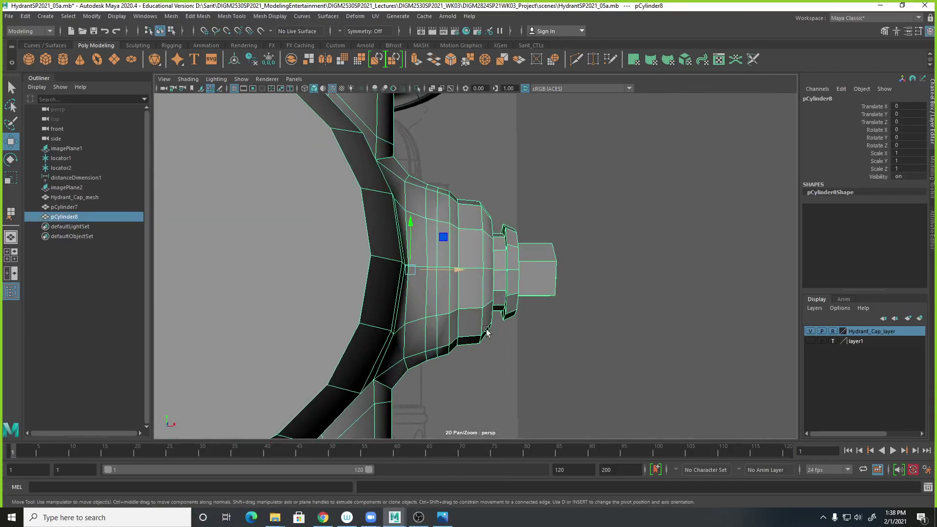
Step: Switch to face selection and pick a face in the narrow band near the nozzle's base
{"action": "right_click_drag", "start_coordinate": [434, 291], "coordinate": [434, 309]}
{"action": "left_click", "coordinate": [432, 293]}
{"action": "key", "text": "space"}
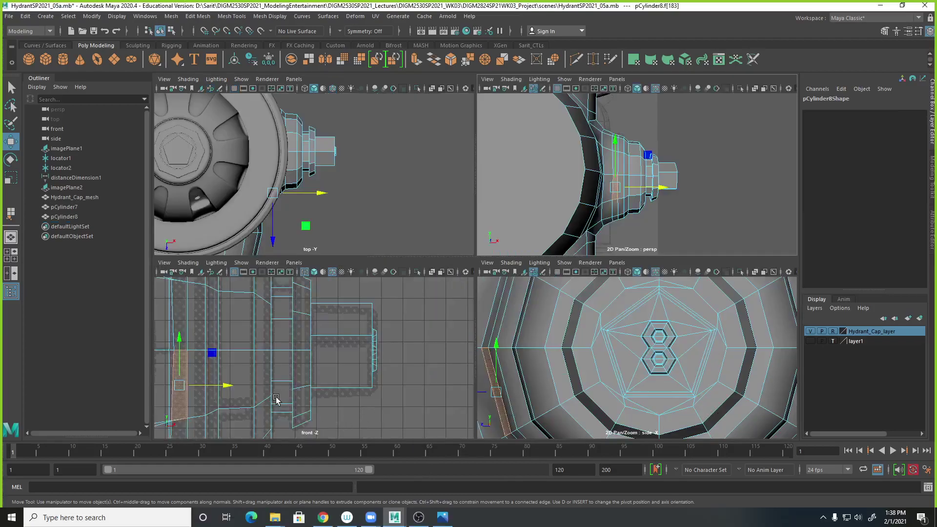
{"action": "key", "text": "space"}
{"action": "right_click_drag", "start_coordinate": [480, 329], "coordinate": [361, 309], "text": "alt"}
{"action": "key", "text": "space"}
{"action": "mouse_move", "coordinate": [600, 267]}
{"action": "left_mouse_down"}
{"action": "mouse_move", "coordinate": [619, 245]}
{"action": "mouse_move", "coordinate": [571, 286]}
{"action": "mouse_move", "coordinate": [542, 267]}
{"action": "mouse_move", "coordinate": [517, 285]}
{"action": "left_mouse_up"}
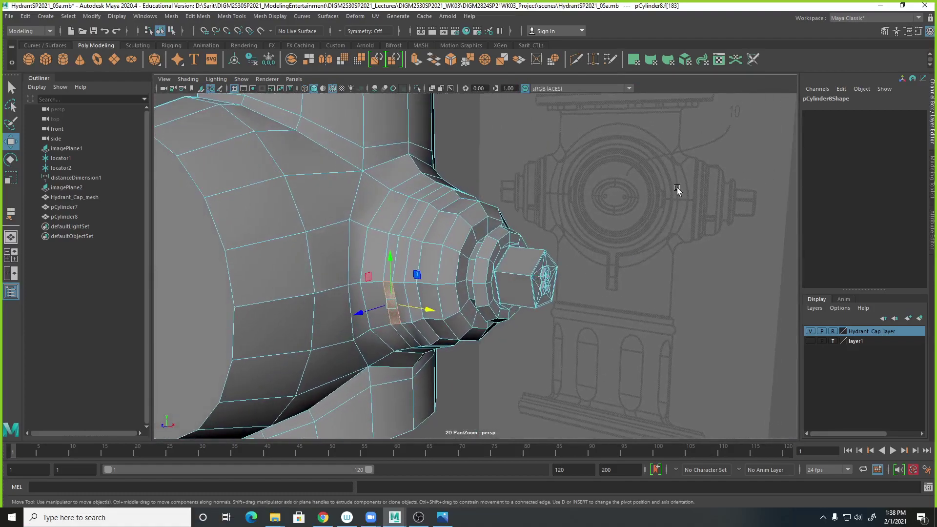
Step: Zoom the Fire Hydrant 005.JPG photo out to the whole hydrant and examine its side nozzles
{"action": "left_click", "coordinate": [443, 518]}
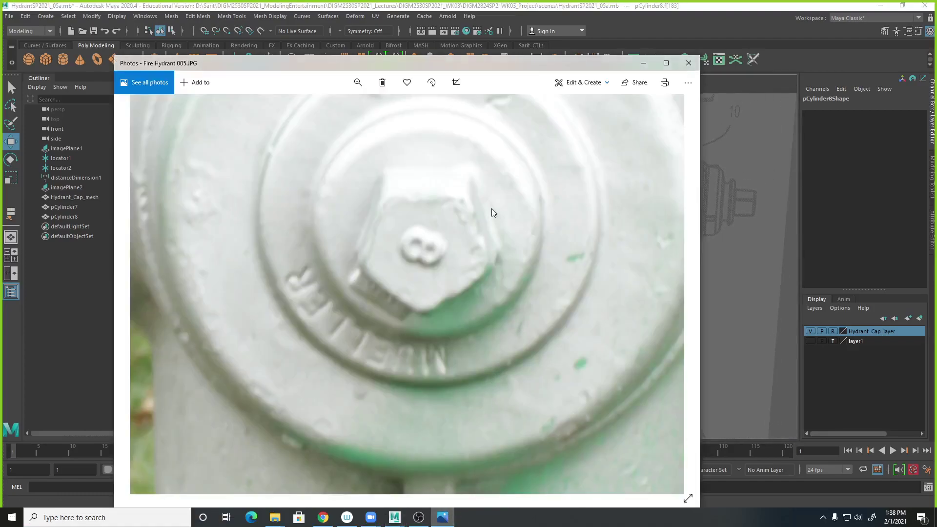
{"action": "left_click", "coordinate": [358, 82]}
{"action": "left_click_drag", "start_coordinate": [350, 111], "coordinate": [272, 115]}
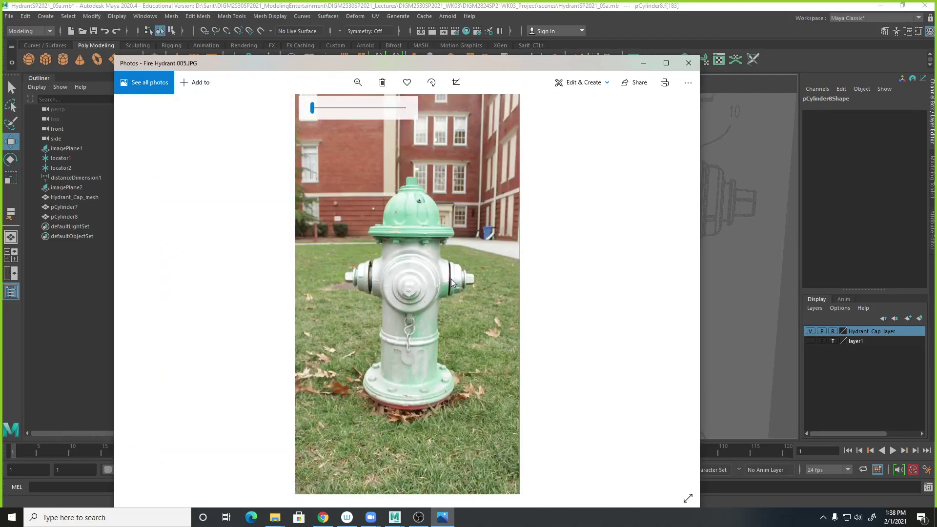
{"action": "left_click", "coordinate": [701, 39]}
Step: Show the nozzle in the front view with shaded display
{"action": "left_click", "coordinate": [513, 288]}
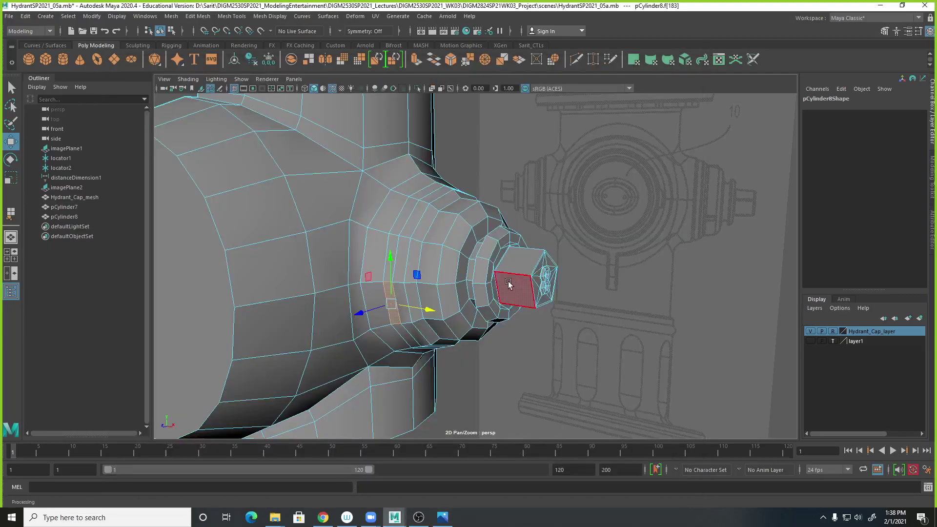
{"action": "key", "text": "space"}
{"action": "key", "text": "space"}
{"action": "right_click_drag", "start_coordinate": [530, 325], "coordinate": [423, 252], "text": "alt"}
{"action": "key", "text": "5"}
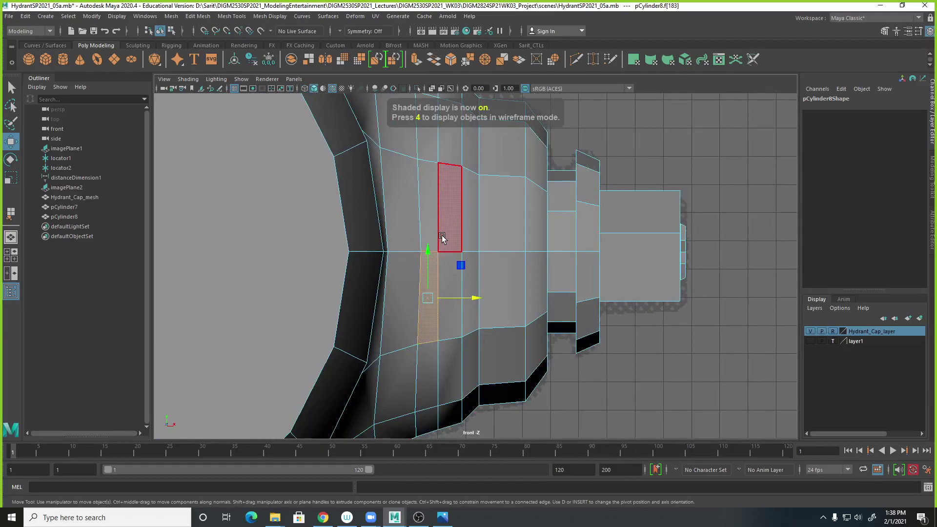
Step: Flatten the edge loop near the nozzle's base by scaling it to 0 along X, and scale a second loop nearer the bolt likewise
{"action": "right_click_drag", "start_coordinate": [437, 241], "coordinate": [417, 209]}
{"action": "left_click", "coordinate": [418, 209]}
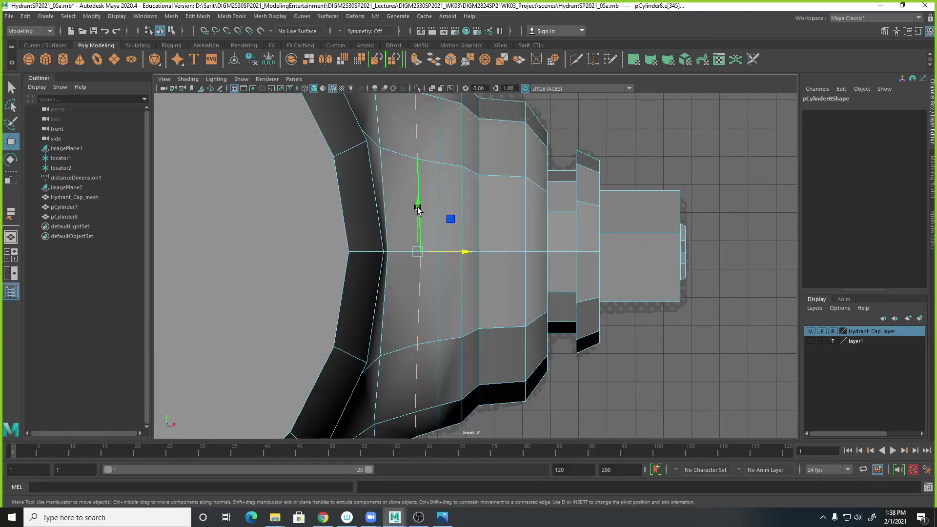
{"action": "right_click_drag", "start_coordinate": [464, 254], "coordinate": [303, 255], "text": "alt"}
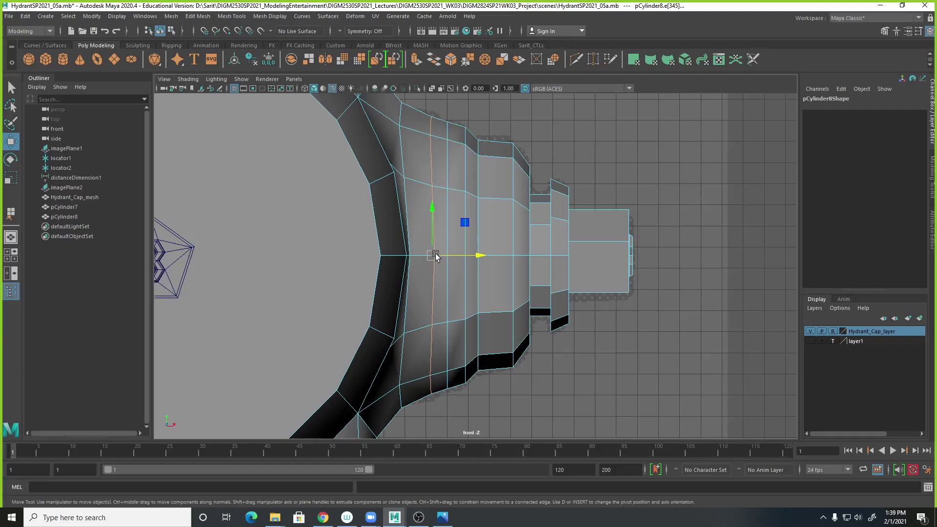
{"action": "key", "text": "r"}
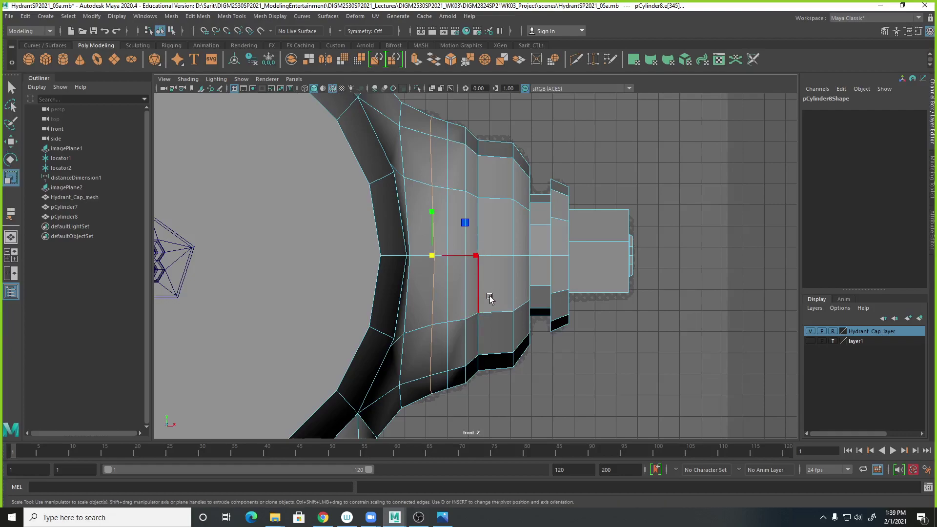
{"action": "left_click_drag", "start_coordinate": [476, 256], "coordinate": [411, 264]}
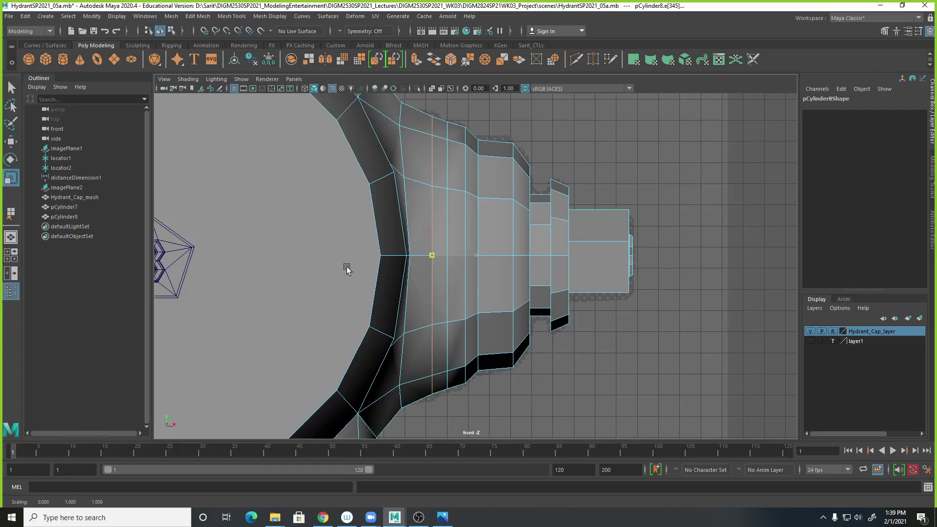
{"action": "left_click_drag", "start_coordinate": [346, 270], "coordinate": [347, 270]}
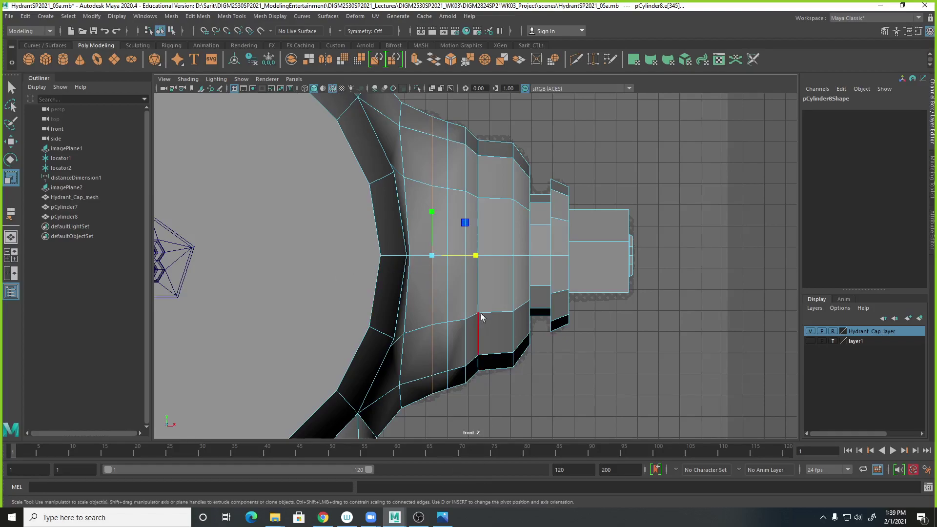
{"action": "left_click", "coordinate": [465, 217]}
{"action": "left_click_drag", "start_coordinate": [491, 257], "coordinate": [435, 259]}
Step: Select the full ring of narrow faces beside the flattened loop at the nozzle's base and extrude it
{"action": "right_click_drag", "start_coordinate": [440, 159], "coordinate": [440, 165]}
{"action": "left_click", "coordinate": [440, 166]}
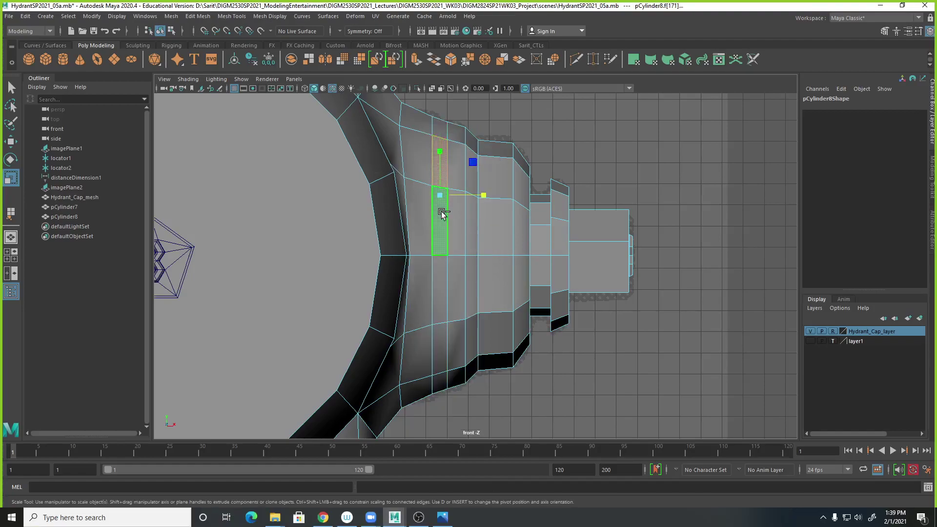
{"action": "key", "text": "q"}
{"action": "double_click", "coordinate": [438, 170]}
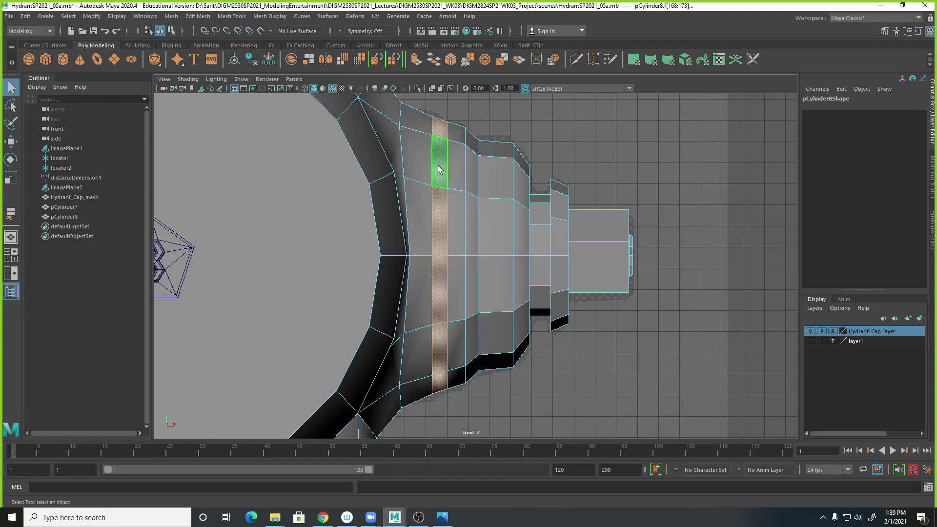
{"action": "left_click", "coordinate": [439, 169]}
{"action": "double_click", "coordinate": [441, 210]}
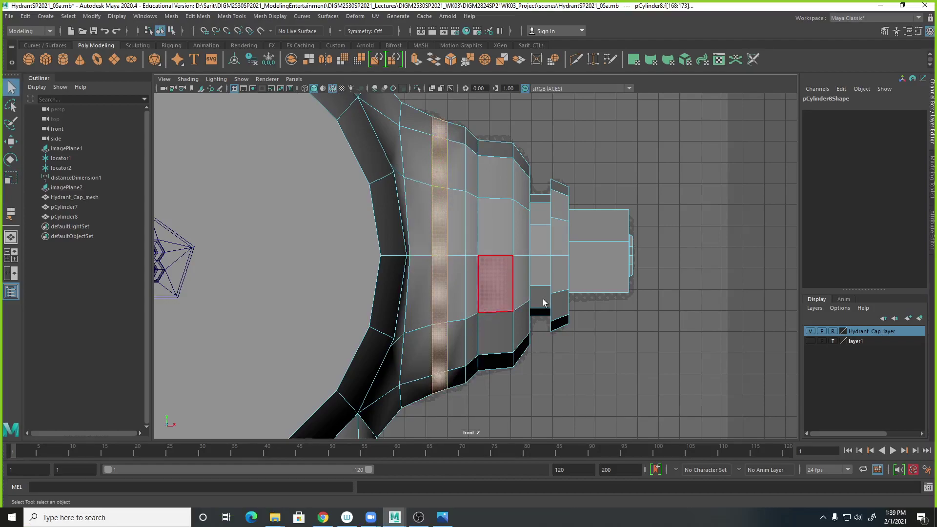
{"action": "key", "text": "space"}
{"action": "key", "text": "space"}
{"action": "left_click_drag", "start_coordinate": [674, 178], "coordinate": [655, 234], "text": "alt"}
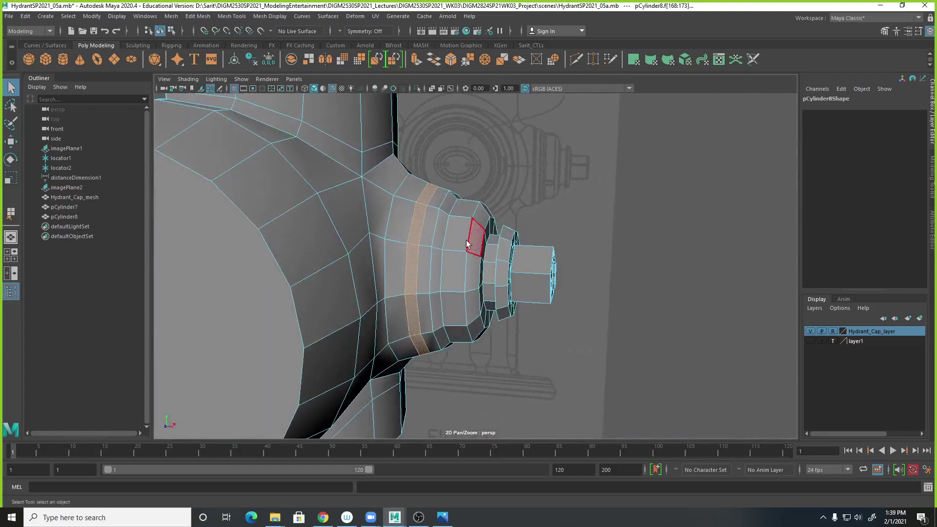
{"action": "right_click", "coordinate": [422, 232], "text": "shift"}
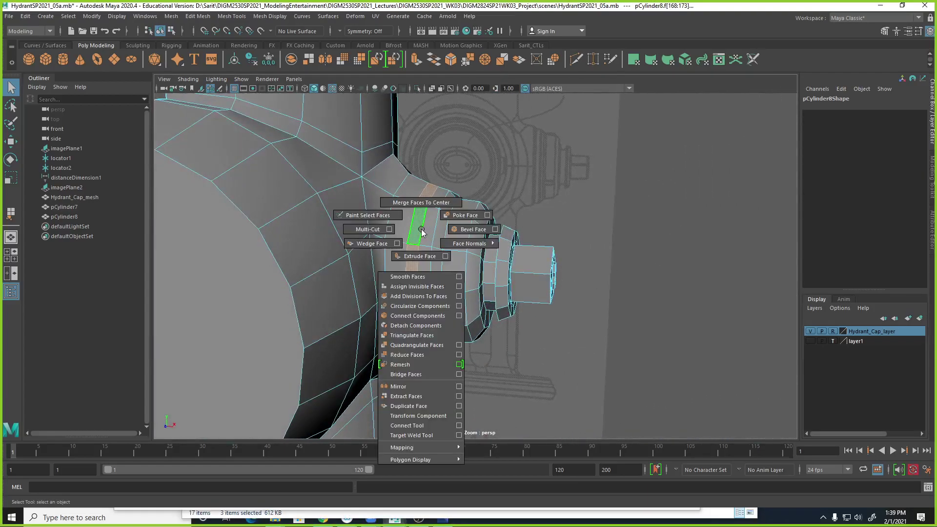
{"action": "left_click", "coordinate": [423, 256]}
Step: Try to push the extruded face ring into the nozzle with a Local Translate Z of -0.403, and undo the push
{"action": "left_click_drag", "start_coordinate": [566, 318], "coordinate": [506, 241], "text": "alt"}
{"action": "left_click_drag", "start_coordinate": [510, 162], "coordinate": [496, 164]}
{"action": "left_click_drag", "start_coordinate": [477, 351], "coordinate": [496, 299], "text": "alt"}
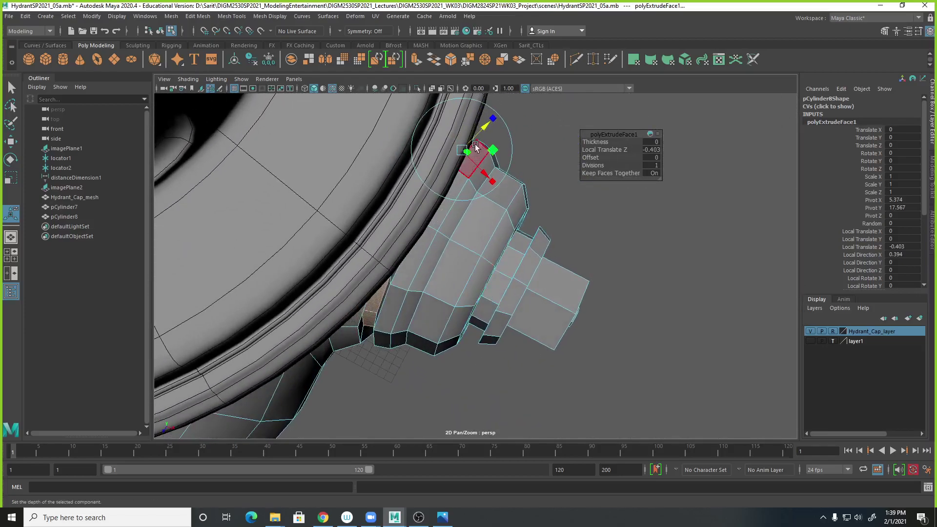
{"action": "left_click_drag", "start_coordinate": [542, 273], "coordinate": [554, 255], "text": "alt"}
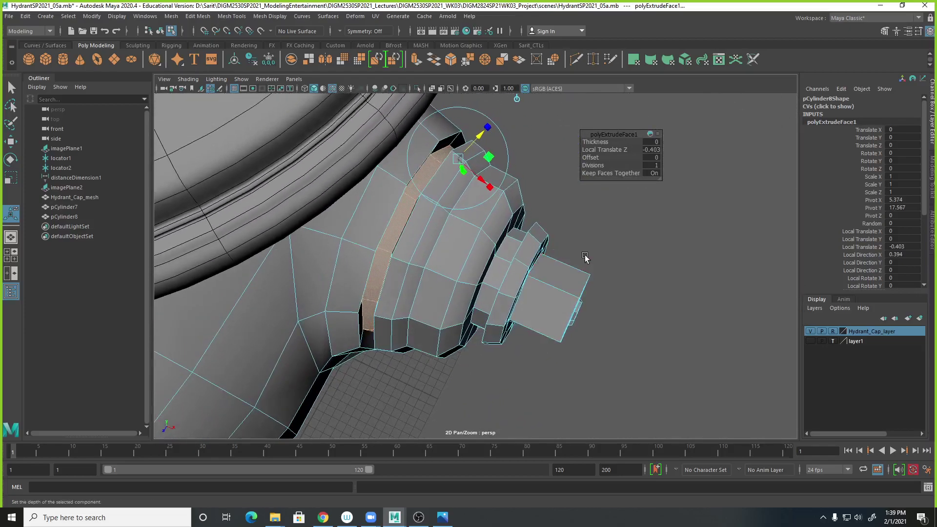
{"action": "key", "text": "ctrl+z"}
Step: Try to shift the extruded face ring along the Z axis by 2.515, and undo the shift
{"action": "left_click_drag", "start_coordinate": [609, 288], "coordinate": [584, 174], "text": "alt"}
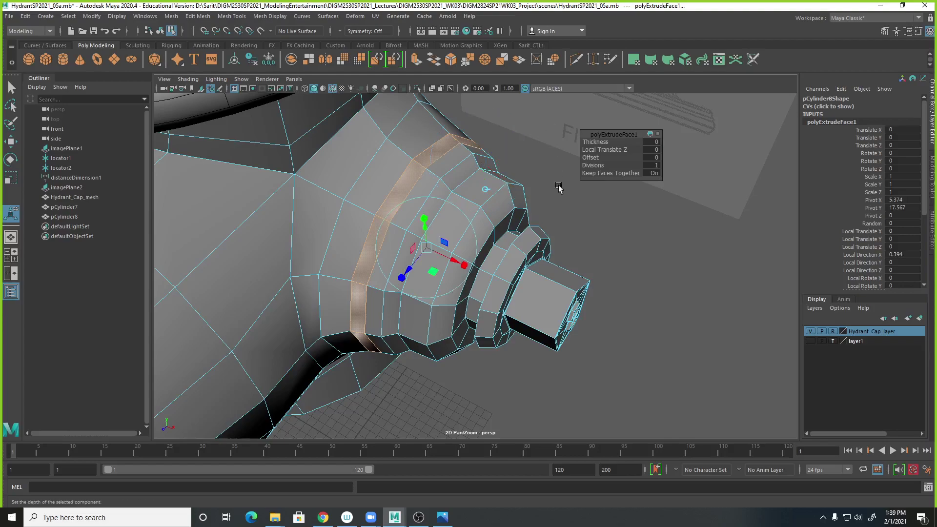
{"action": "left_click_drag", "start_coordinate": [542, 345], "coordinate": [561, 338], "text": "alt"}
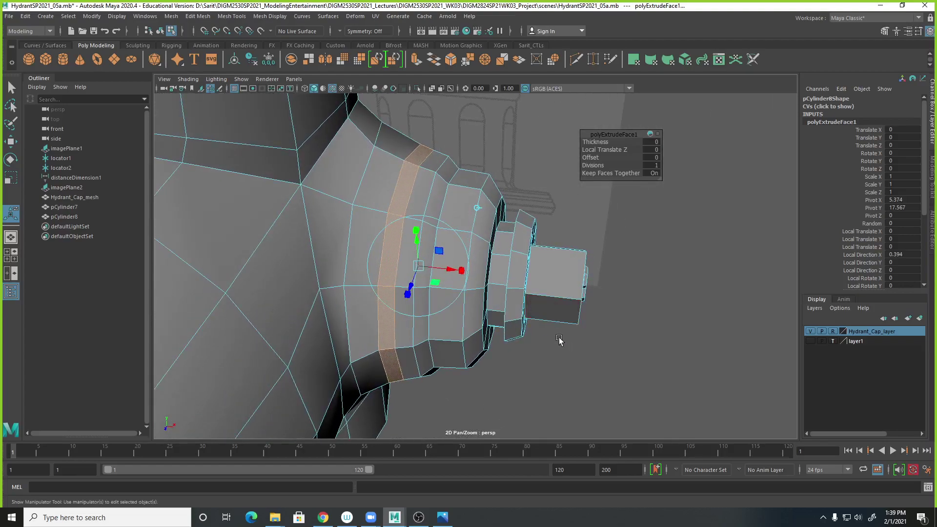
{"action": "left_click_drag", "start_coordinate": [411, 289], "coordinate": [386, 371]}
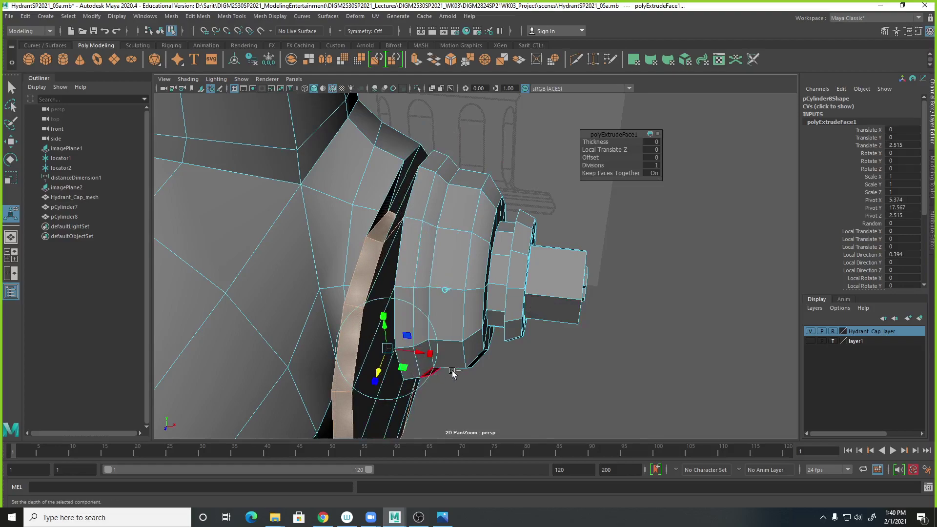
{"action": "key", "text": "ctrl+z"}
Step: Scale the extruded face ring at the nozzle's base inward to 0.857 in Y and Z, keeping X at 1, to recess the groove
{"action": "left_click_drag", "start_coordinate": [502, 374], "coordinate": [450, 382], "text": "alt"}
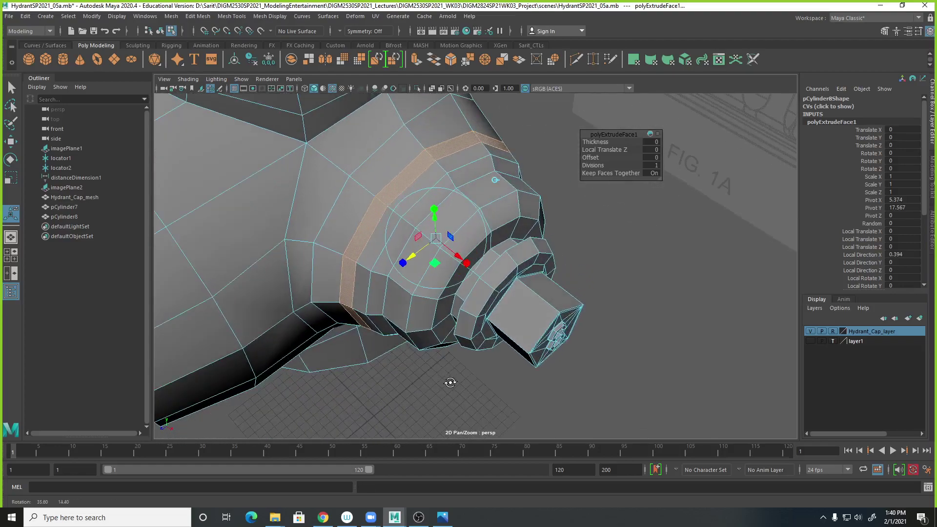
{"action": "left_click", "coordinate": [468, 263]}
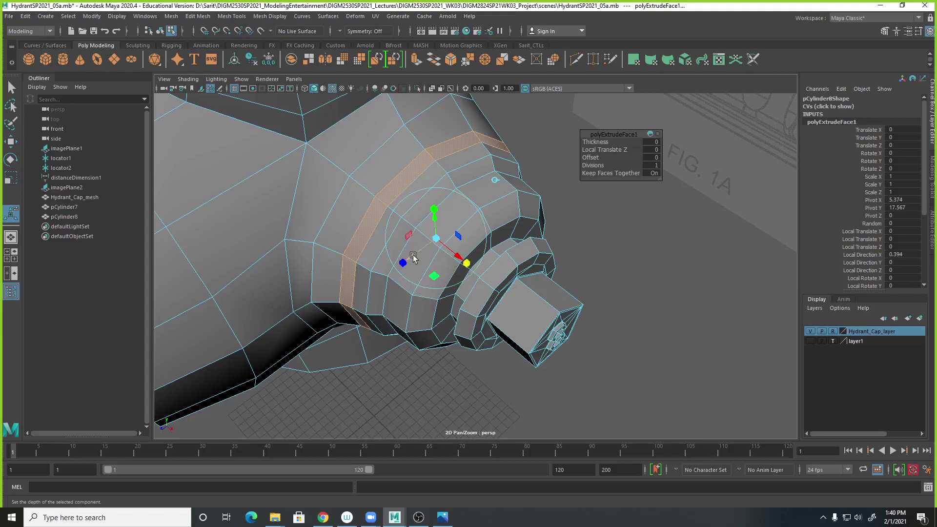
{"action": "mouse_move", "coordinate": [429, 344]}
{"action": "left_mouse_down", "text": "alt"}
{"action": "mouse_move", "coordinate": [430, 352]}
{"action": "mouse_move", "coordinate": [431, 326]}
{"action": "left_mouse_up", "text": "alt"}
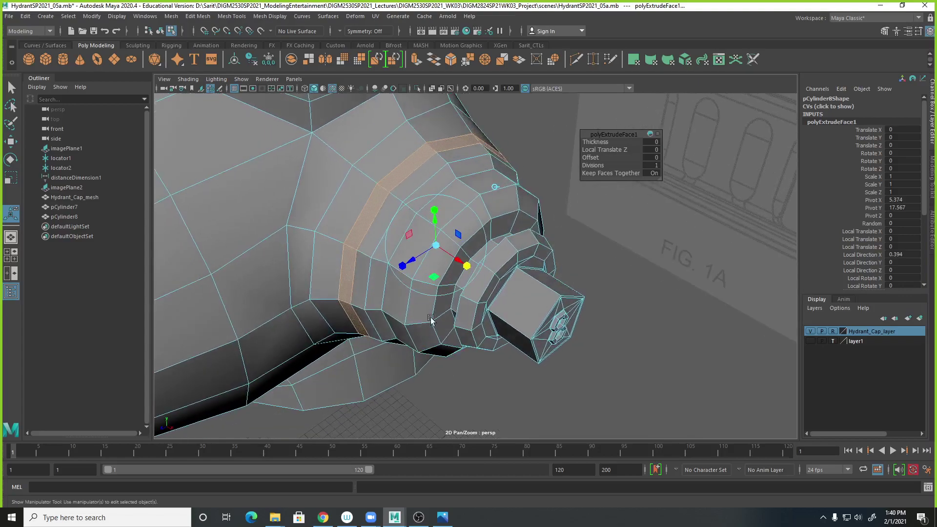
{"action": "left_click", "coordinate": [409, 237]}
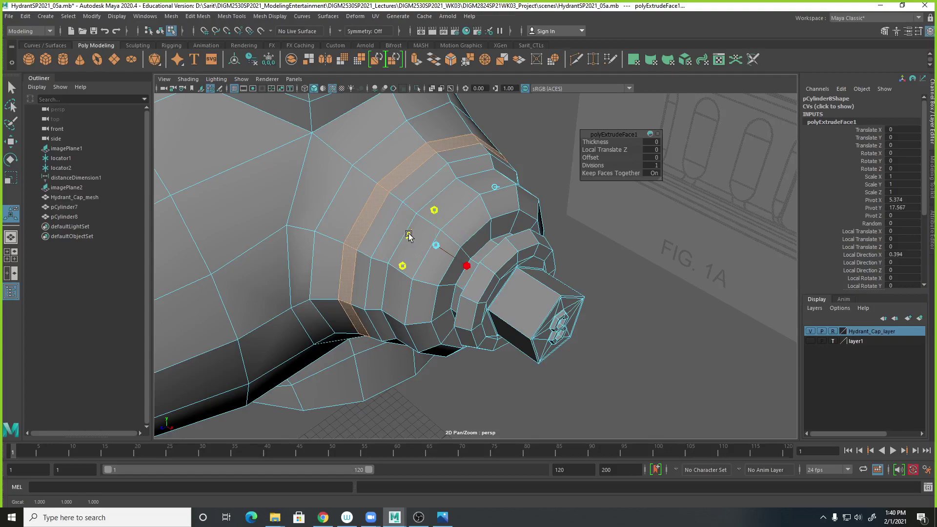
{"action": "left_click_drag", "start_coordinate": [409, 236], "coordinate": [413, 235]}
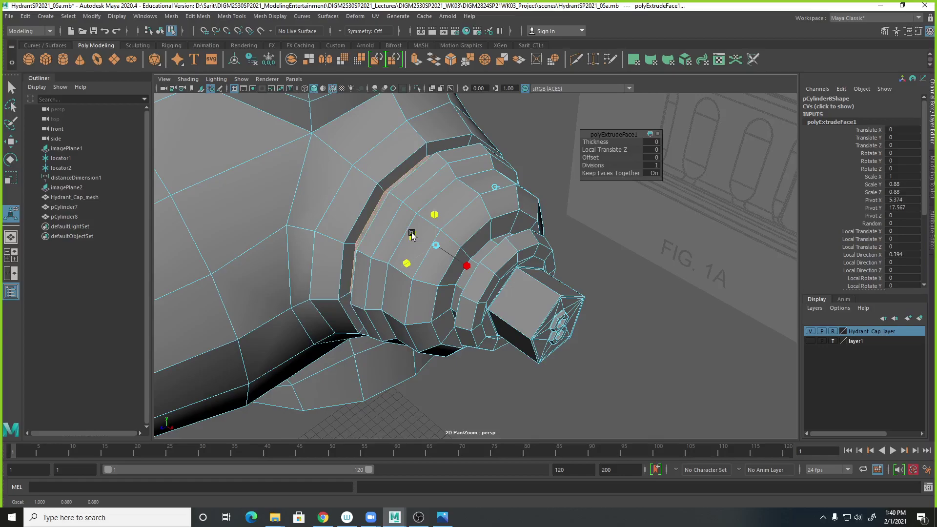
{"action": "left_click_drag", "start_coordinate": [411, 236], "coordinate": [413, 237]}
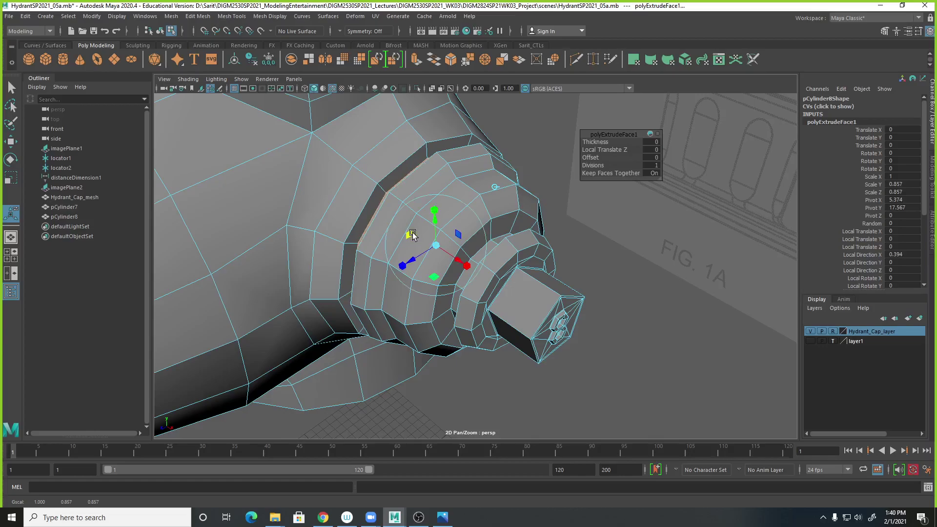
Step: Compare the recessed groove with the reference photo Fire Hydrant 005.JPG, zooming in on the gaps at the side nozzles
{"action": "left_click_drag", "start_coordinate": [391, 412], "coordinate": [434, 372], "text": "alt"}
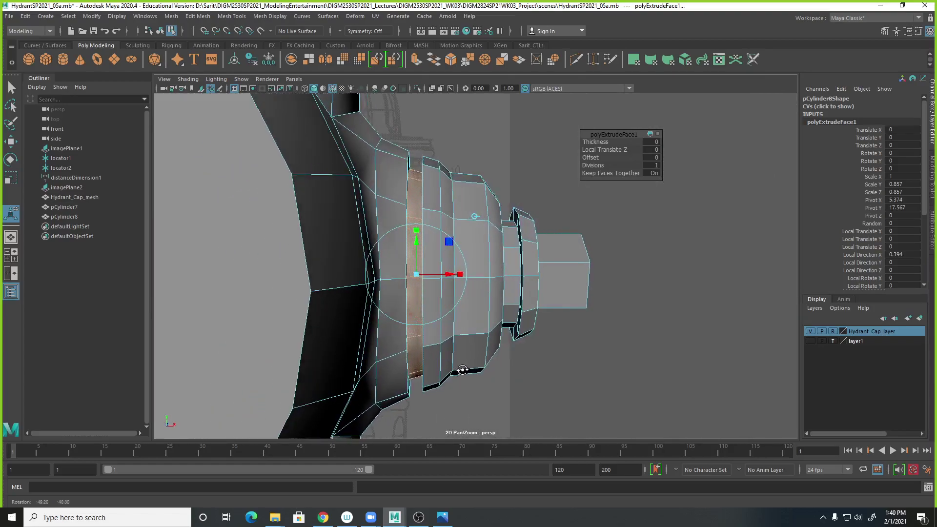
{"action": "key", "text": "space"}
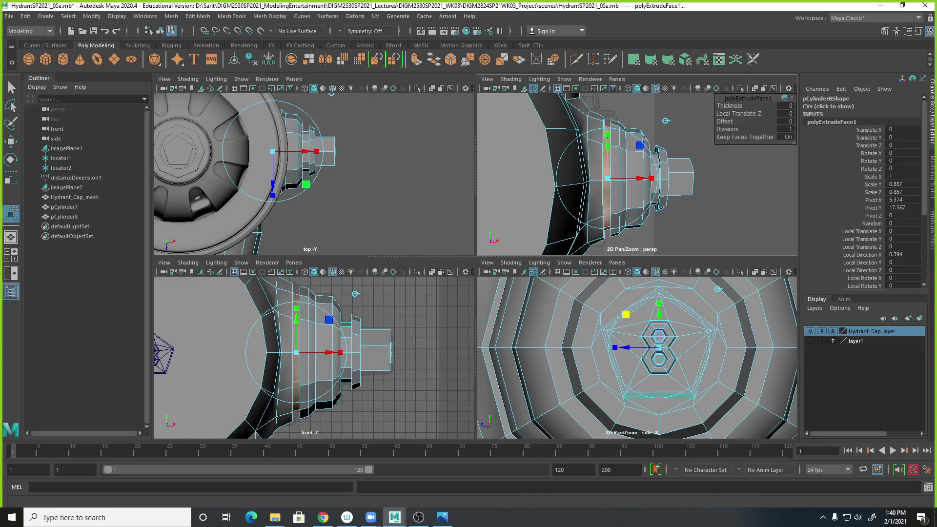
{"action": "left_click", "coordinate": [442, 517]}
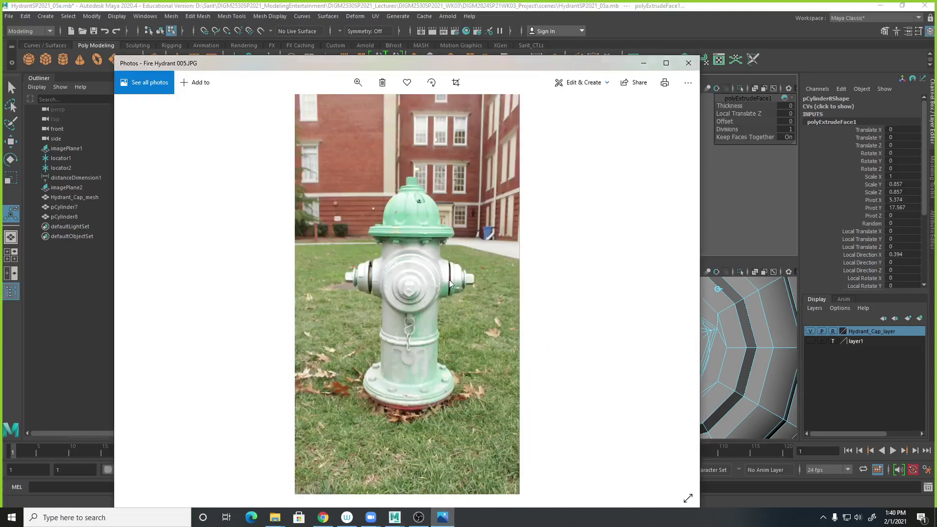
{"action": "left_click", "coordinate": [358, 82]}
{"action": "left_click_drag", "start_coordinate": [312, 108], "coordinate": [324, 109]}
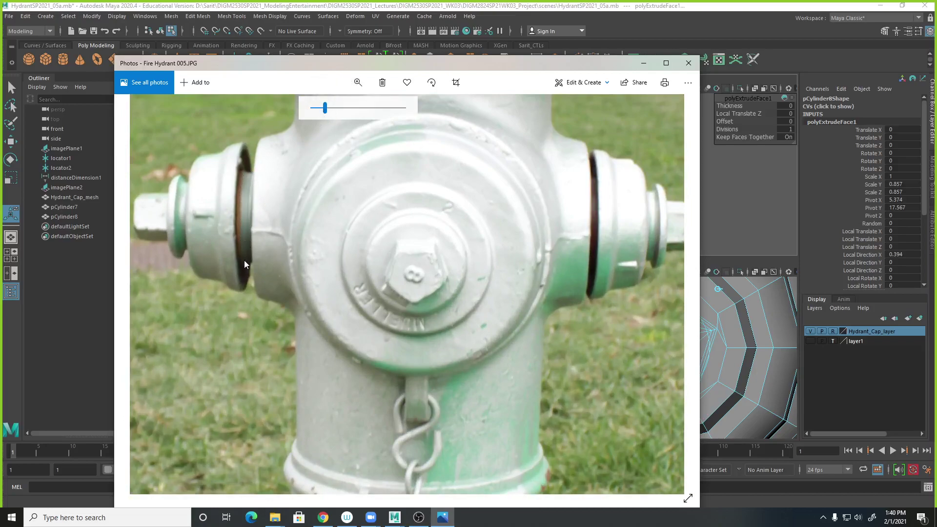
{"action": "left_click", "coordinate": [653, 33]}
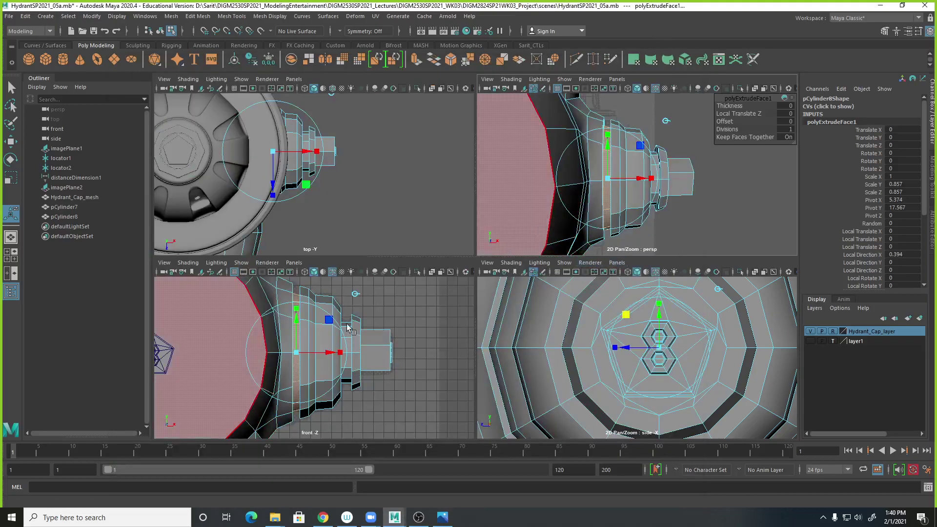
Step: Select the edge loop on the body side of the nozzle's groove and show the front view in wireframe over the reference
{"action": "key", "text": "space"}
{"action": "scroll", "coordinate": [488, 303], "scroll_direction": "up", "scroll_amount": 3}
{"action": "left_click", "coordinate": [630, 161]}
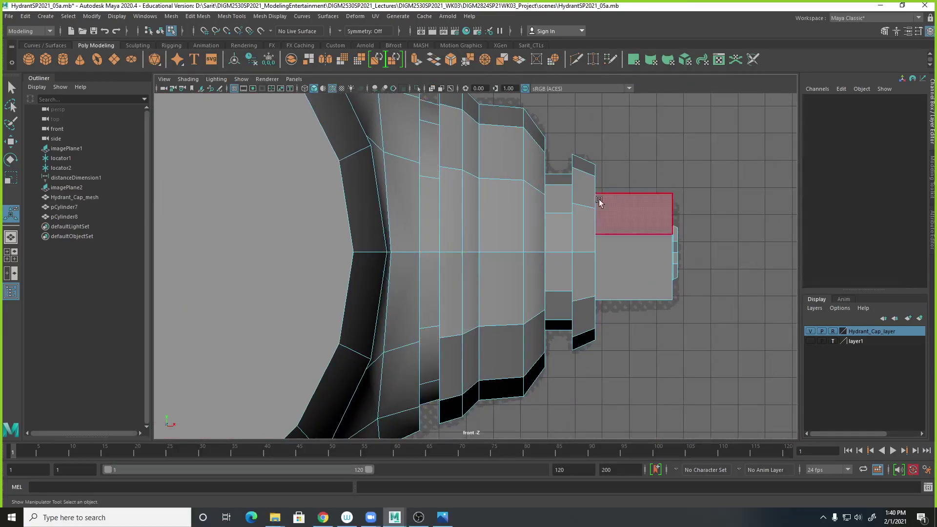
{"action": "key", "text": "space"}
{"action": "left_click_drag", "start_coordinate": [633, 145], "coordinate": [611, 161]}
{"action": "right_click", "coordinate": [413, 189]}
{"action": "right_click_drag", "start_coordinate": [413, 190], "coordinate": [407, 174]}
{"action": "left_click", "coordinate": [428, 225]}
{"action": "left_click_drag", "start_coordinate": [429, 225], "coordinate": [431, 203], "text": "alt"}
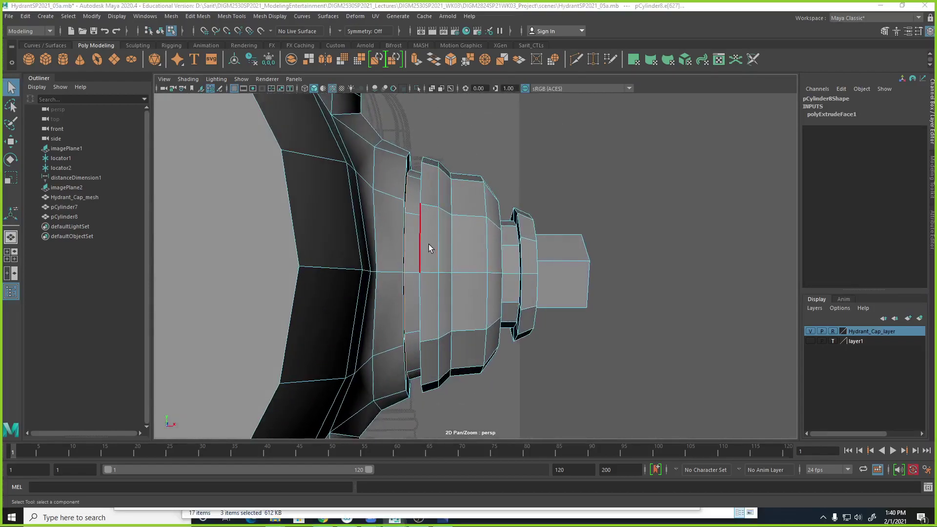
{"action": "key", "text": "space"}
{"action": "key", "text": "space"}
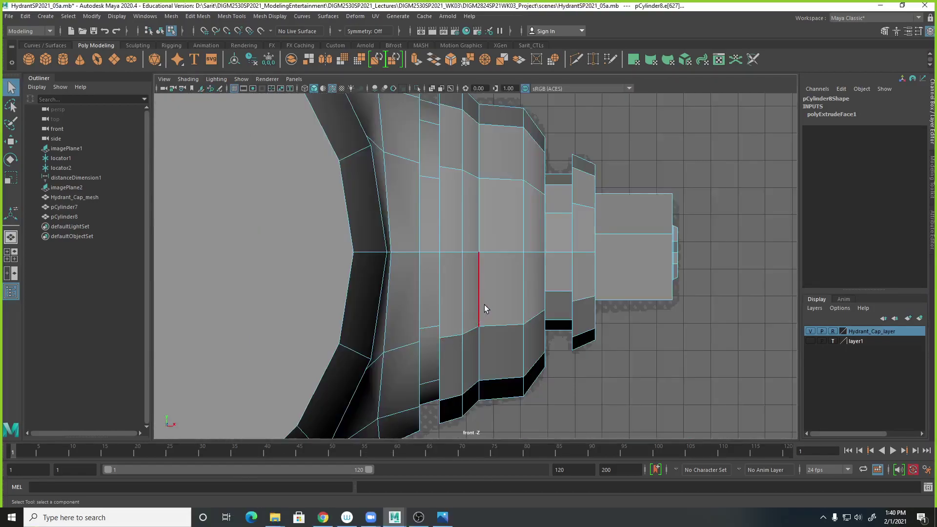
{"action": "key", "text": "4"}
{"action": "right_click_drag", "start_coordinate": [501, 312], "coordinate": [446, 276], "text": "alt"}
{"action": "right_click_drag", "start_coordinate": [456, 218], "coordinate": [500, 238], "text": "alt"}
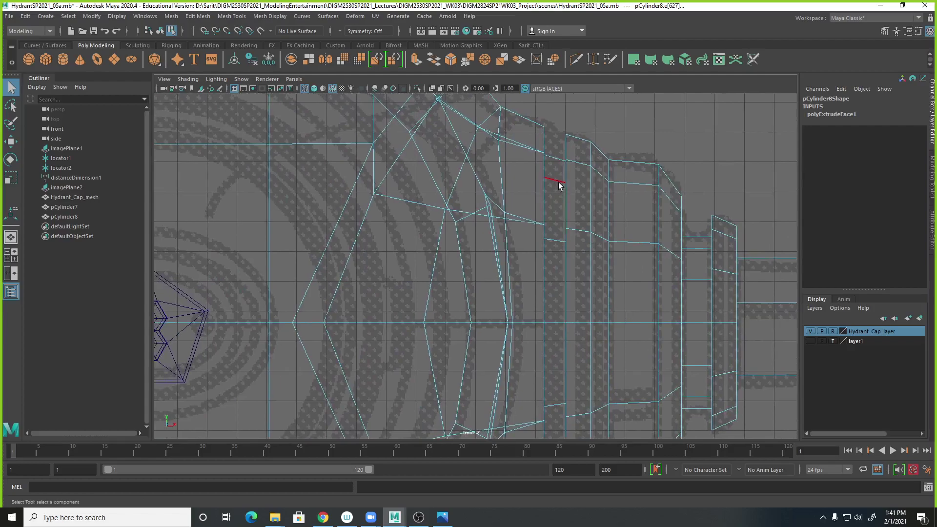
Step: Try to scale the groove's body-side edge loop uniformly against the front reference, and return to object mode with nothing selected
{"action": "key", "text": "space"}
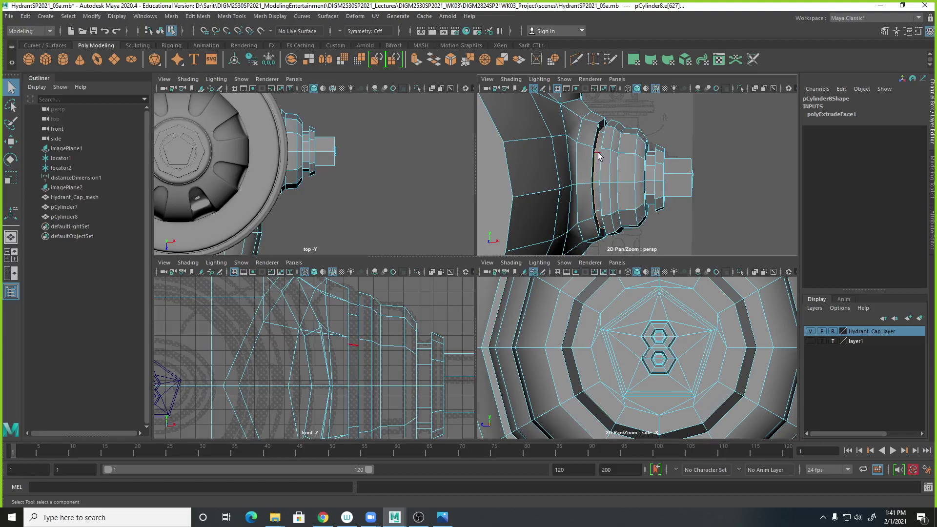
{"action": "key", "text": "r"}
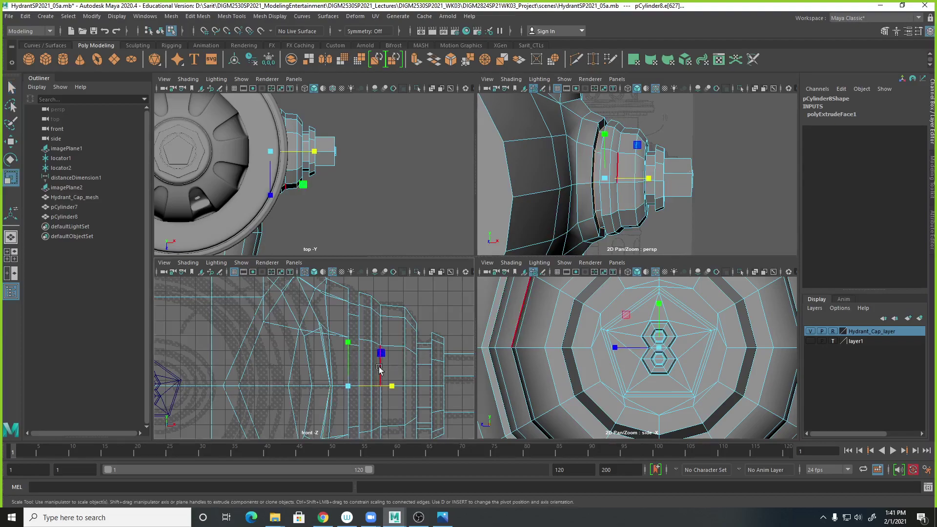
{"action": "left_click_drag", "start_coordinate": [348, 389], "coordinate": [348, 390]}
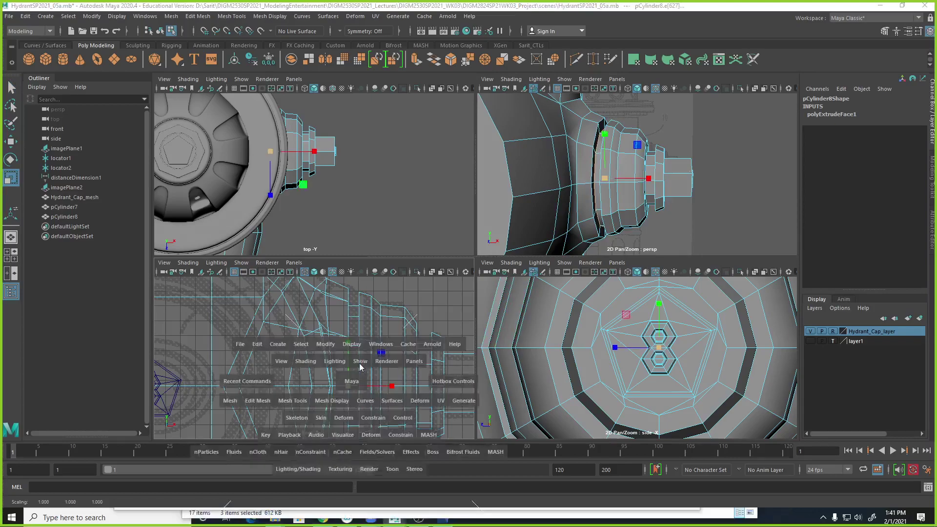
{"action": "key", "text": "space"}
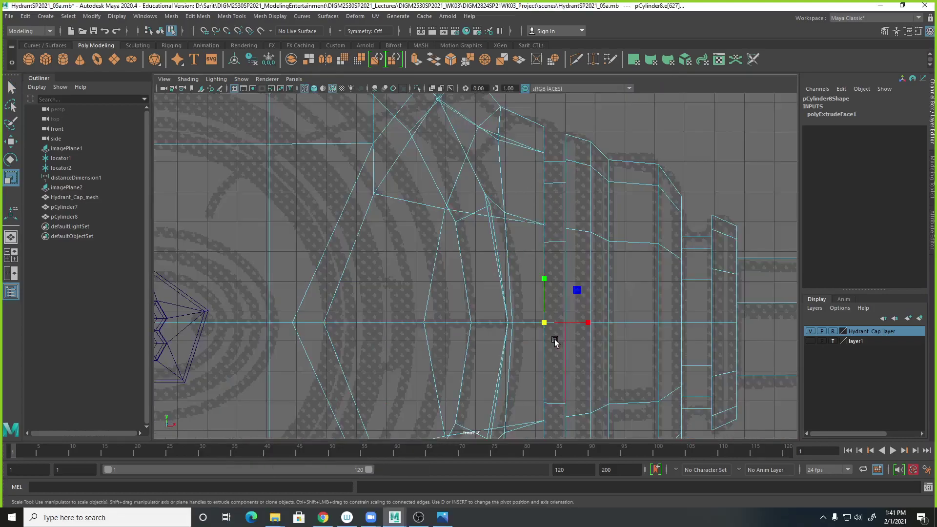
{"action": "left_click_drag", "start_coordinate": [544, 323], "coordinate": [544, 325]}
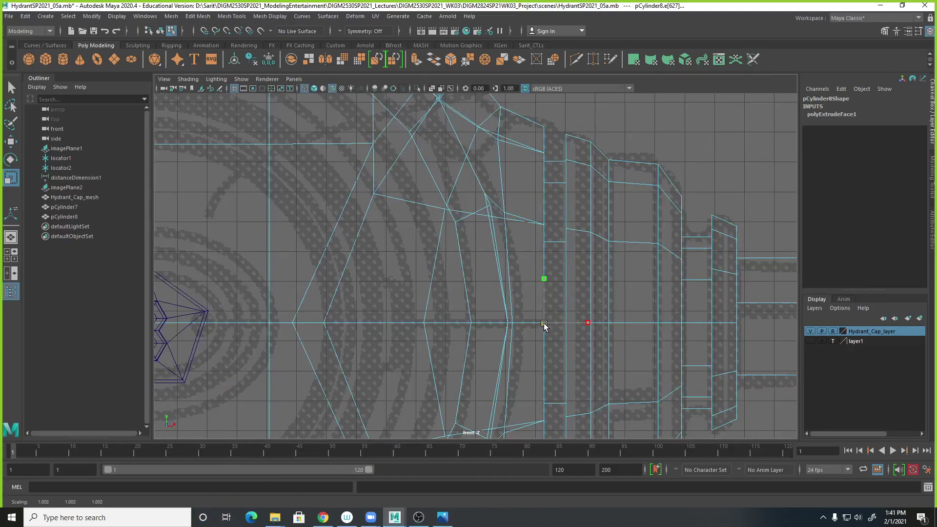
{"action": "key", "text": "space"}
{"action": "mouse_move", "coordinate": [687, 199]}
{"action": "left_mouse_down", "text": "alt"}
{"action": "mouse_move", "coordinate": [708, 219]}
{"action": "mouse_move", "coordinate": [673, 203]}
{"action": "mouse_move", "coordinate": [628, 202]}
{"action": "mouse_move", "coordinate": [672, 189]}
{"action": "left_mouse_up", "text": "alt"}
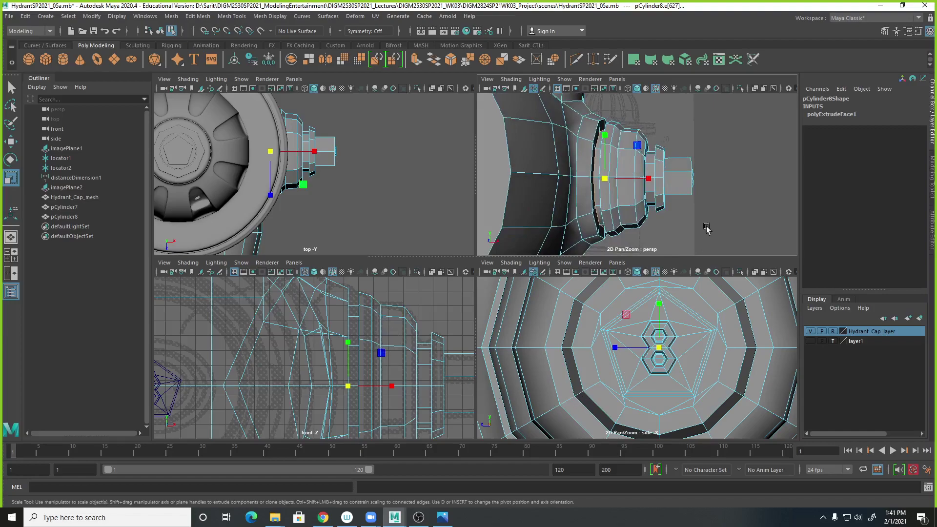
{"action": "key", "text": "a"}
{"action": "right_click_drag", "start_coordinate": [617, 164], "coordinate": [659, 152]}
{"action": "left_click", "coordinate": [690, 192]}
{"action": "key", "text": "["}
{"action": "scroll", "coordinate": [690, 202], "scroll_direction": "up", "scroll_amount": 4}
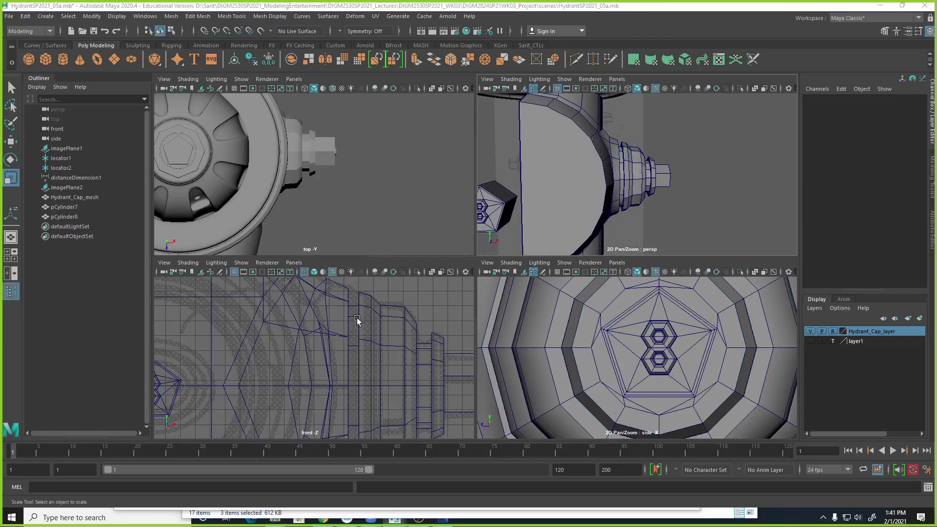
Step: Select the vertices along both sides of the groove in the front view, try scaling them uniformly to about 0.962, and undo the scaling
{"action": "key", "text": "space"}
{"action": "scroll", "coordinate": [456, 329], "scroll_direction": "down", "scroll_amount": 5}
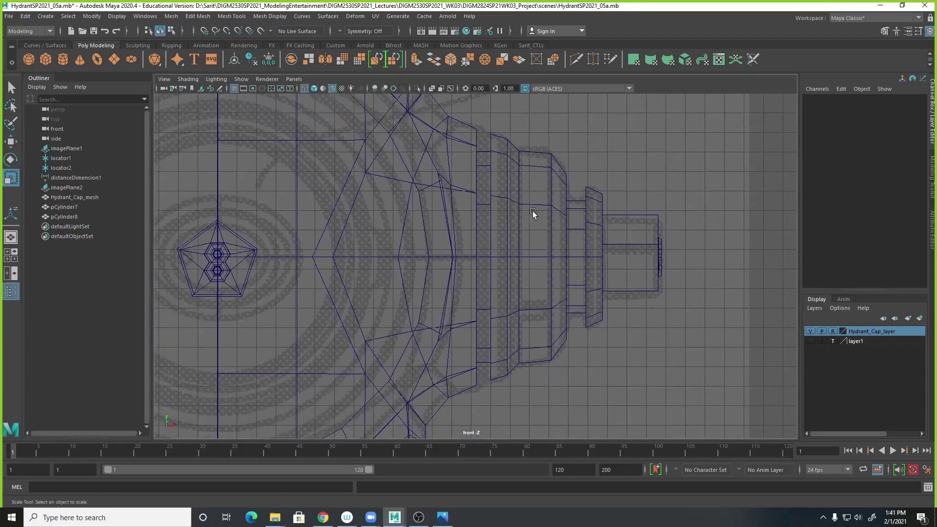
{"action": "right_click_drag", "start_coordinate": [493, 156], "coordinate": [464, 153]}
{"action": "left_click_drag", "start_coordinate": [470, 119], "coordinate": [504, 421]}
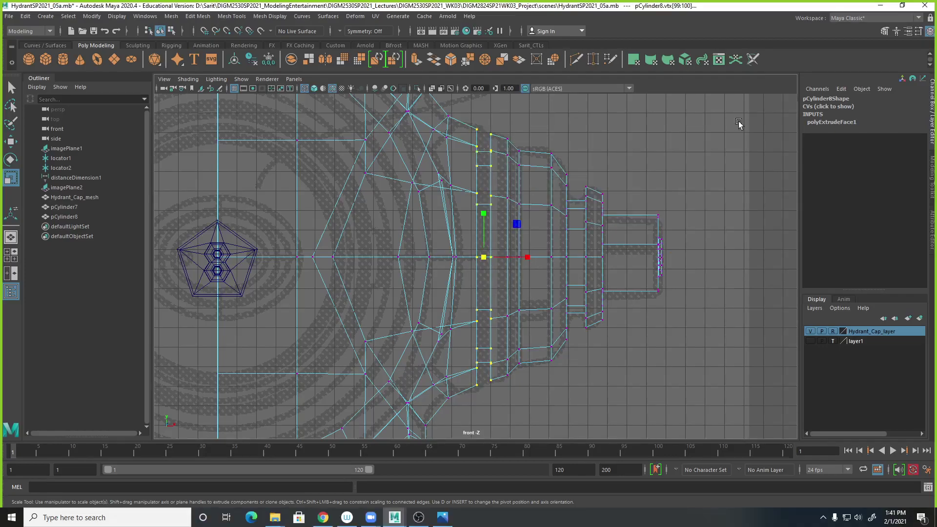
{"action": "key", "text": "space"}
{"action": "left_click_drag", "start_coordinate": [739, 124], "coordinate": [757, 204], "text": "alt"}
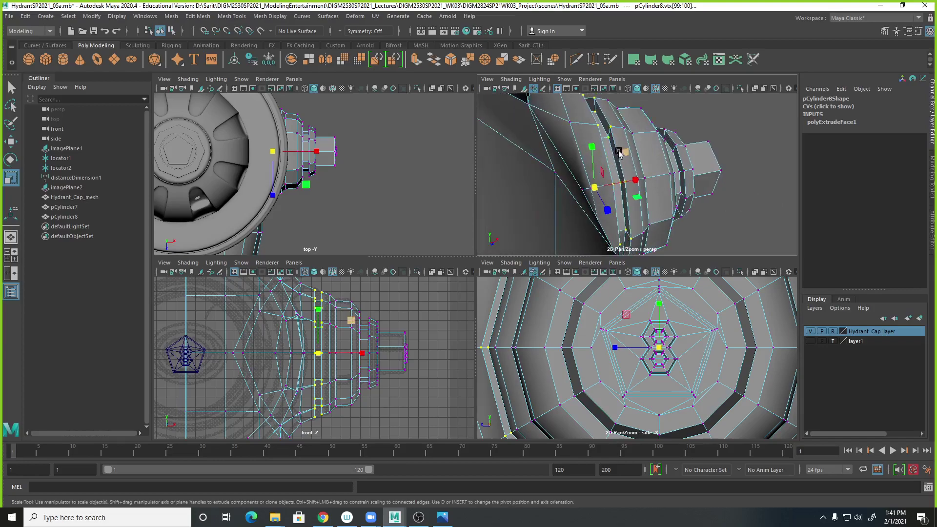
{"action": "key", "text": "space"}
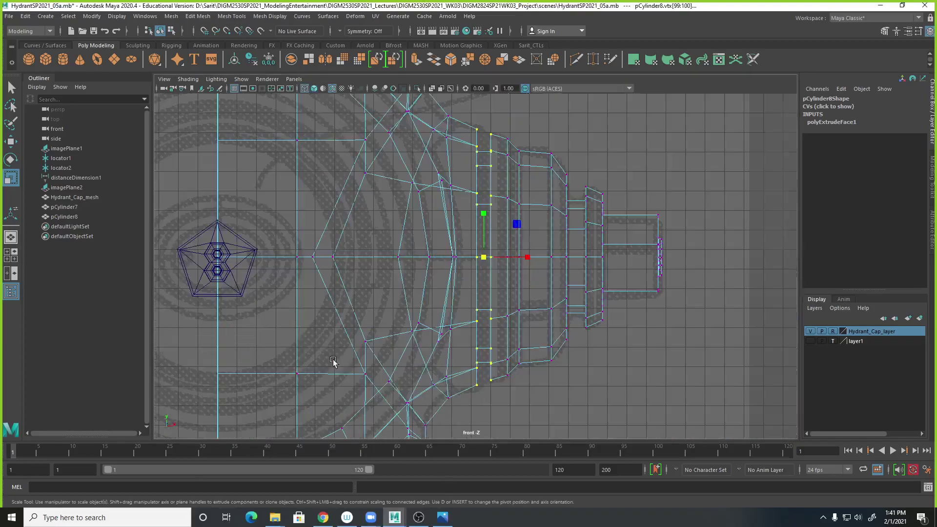
{"action": "left_click", "coordinate": [484, 257]}
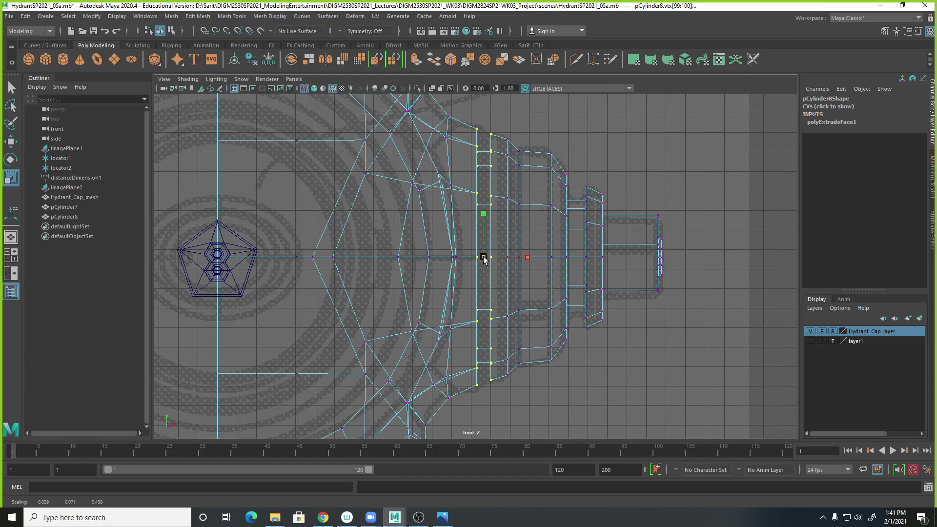
{"action": "left_click_drag", "start_coordinate": [483, 259], "coordinate": [477, 262]}
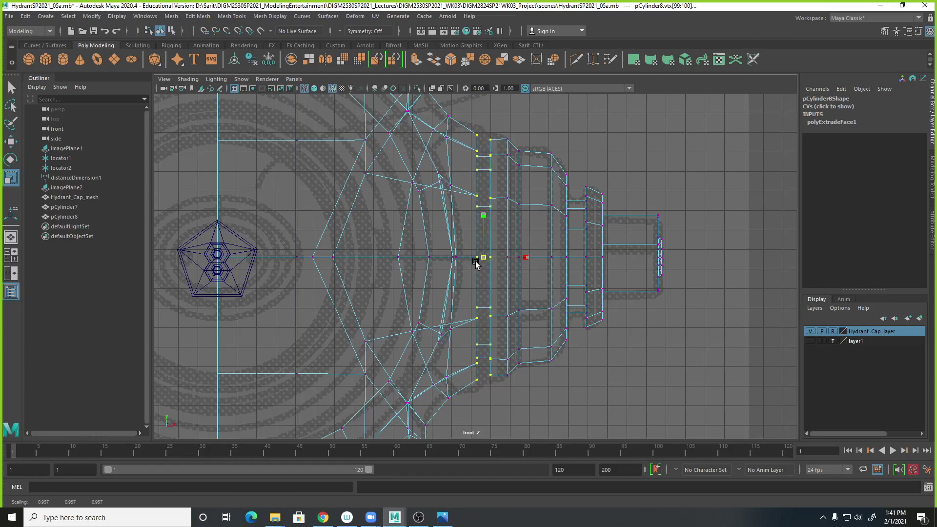
{"action": "left_click_drag", "start_coordinate": [477, 262], "coordinate": [478, 262]}
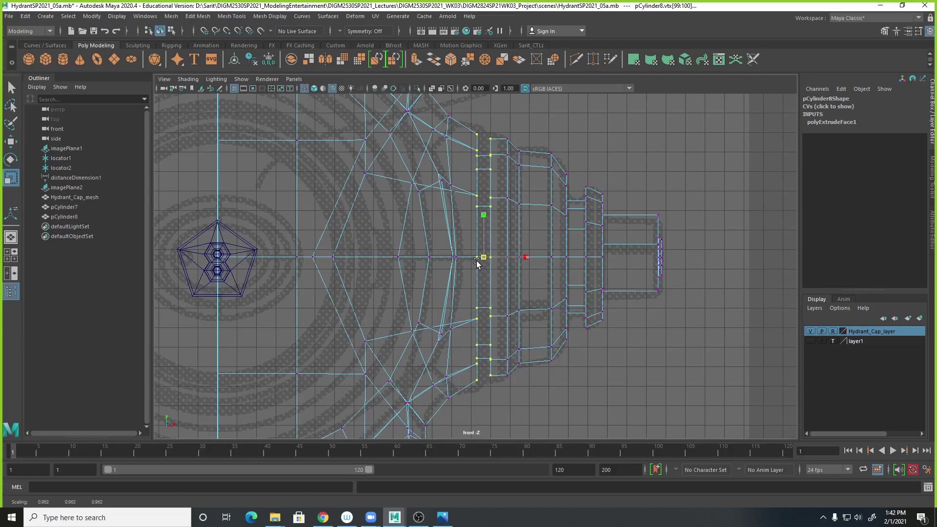
{"action": "left_click_drag", "start_coordinate": [478, 262], "coordinate": [511, 258]}
{"action": "key", "text": "ctrl+z"}
Step: Return to object mode in the four-view layout and select the hydrant body mesh with the side nozzle
{"action": "key", "text": "space"}
{"action": "left_click_drag", "start_coordinate": [646, 180], "coordinate": [585, 162], "text": "alt"}
{"action": "right_click_drag", "start_coordinate": [584, 162], "coordinate": [652, 125]}
{"action": "left_click", "coordinate": [688, 224]}
{"action": "left_click_drag", "start_coordinate": [688, 224], "coordinate": [645, 205], "text": "alt"}
{"action": "left_click", "coordinate": [644, 217]}
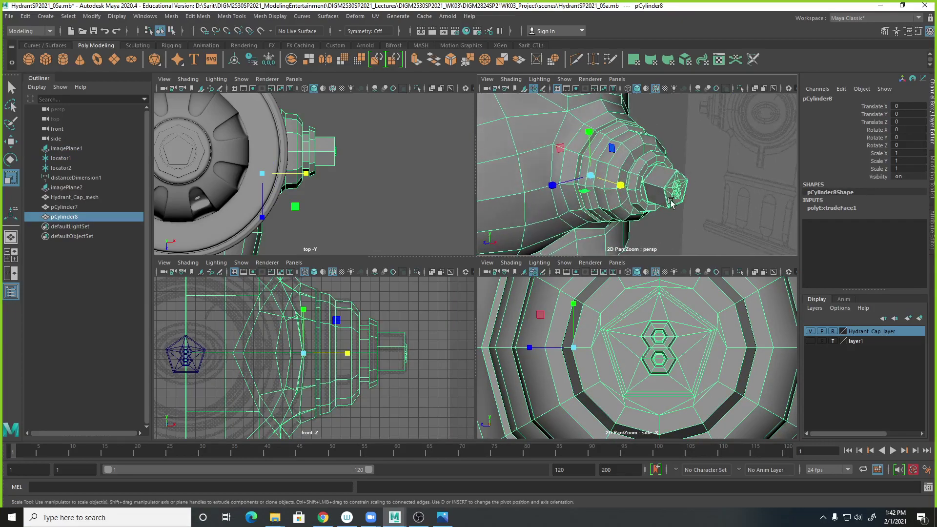
Step: Insert an edge loop around the cap-side wall of the nozzle's groove, close to its corner edge
{"action": "right_click_drag", "start_coordinate": [607, 198], "coordinate": [673, 175], "text": "alt"}
{"action": "middle_click_drag", "start_coordinate": [674, 176], "coordinate": [690, 169], "text": "alt"}
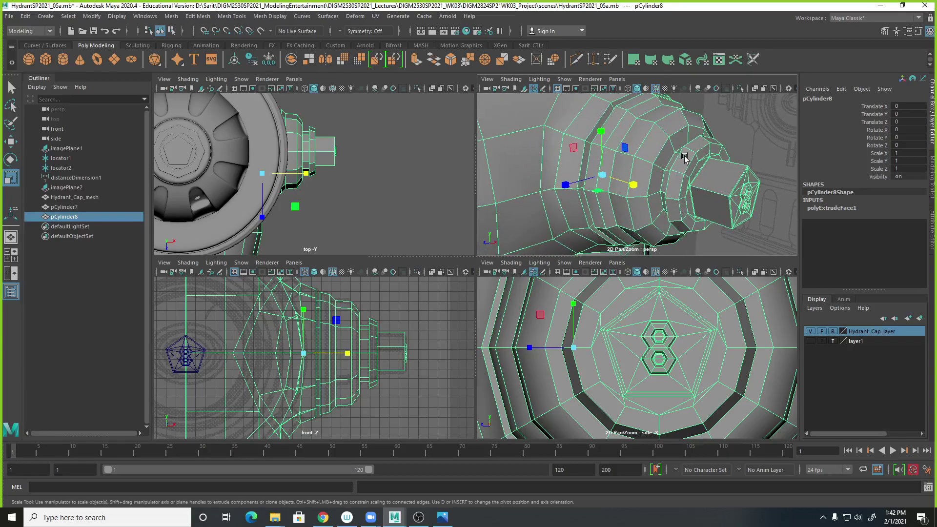
{"action": "left_click_drag", "start_coordinate": [644, 159], "coordinate": [617, 156], "text": "alt"}
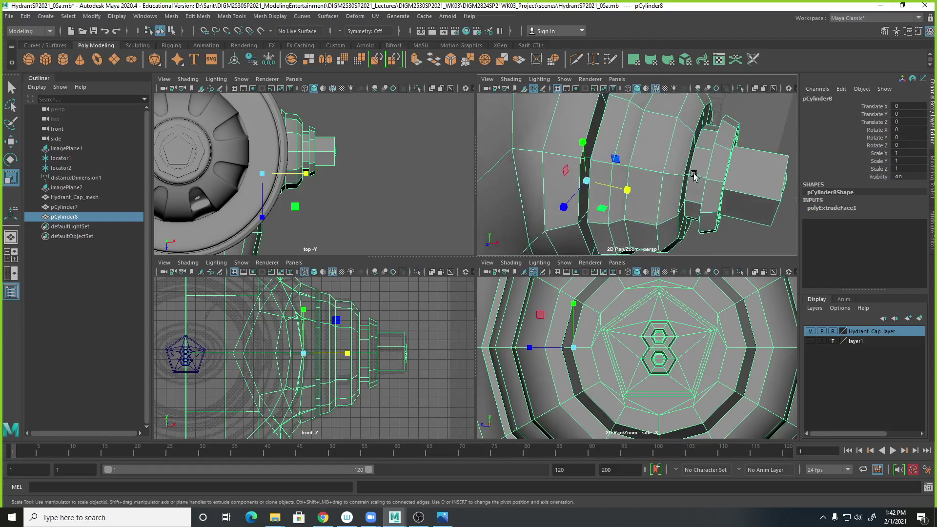
{"action": "right_click", "coordinate": [606, 148], "text": "shift"}
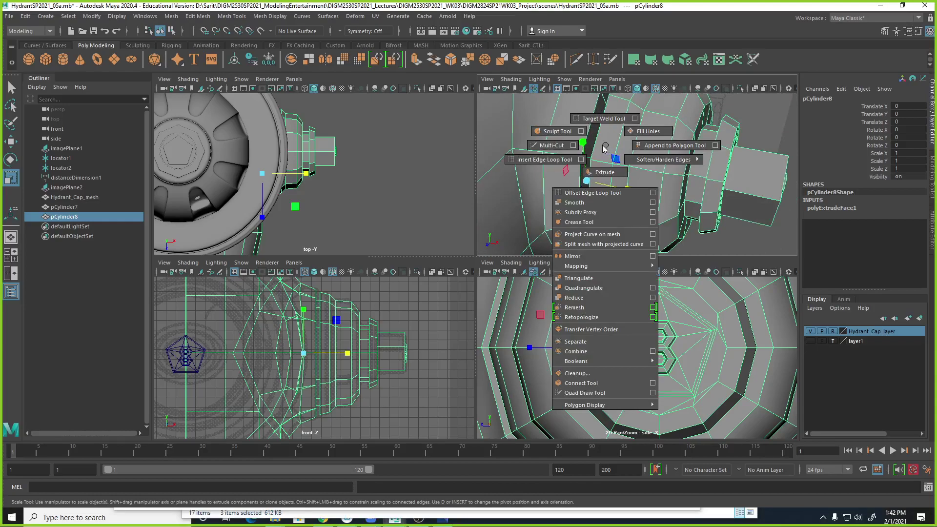
{"action": "right_click_drag", "start_coordinate": [606, 149], "coordinate": [577, 170], "text": "shift"}
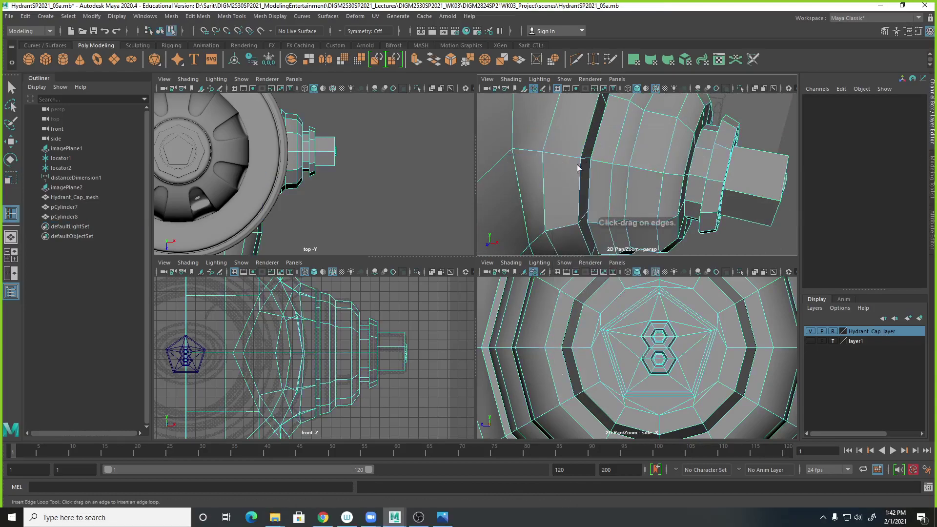
{"action": "left_click_drag", "start_coordinate": [583, 167], "coordinate": [643, 192], "text": "alt"}
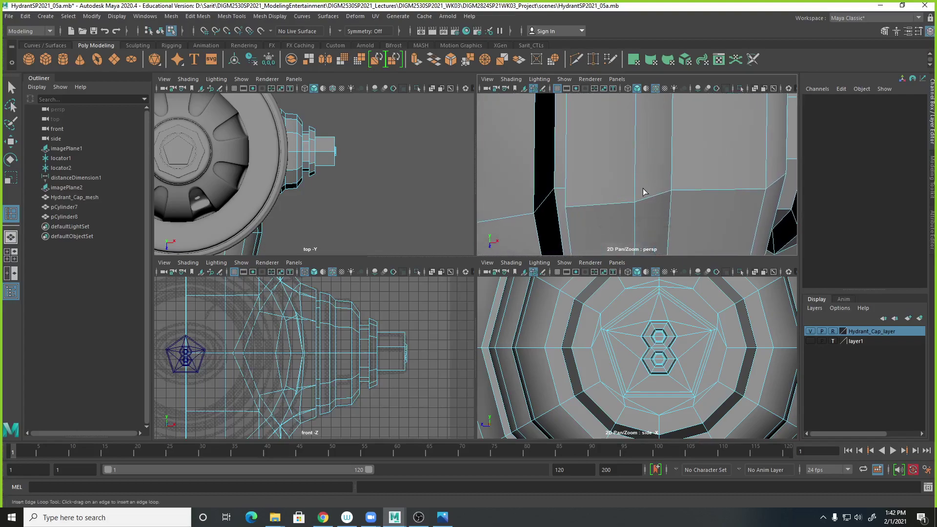
{"action": "left_click", "coordinate": [560, 192]}
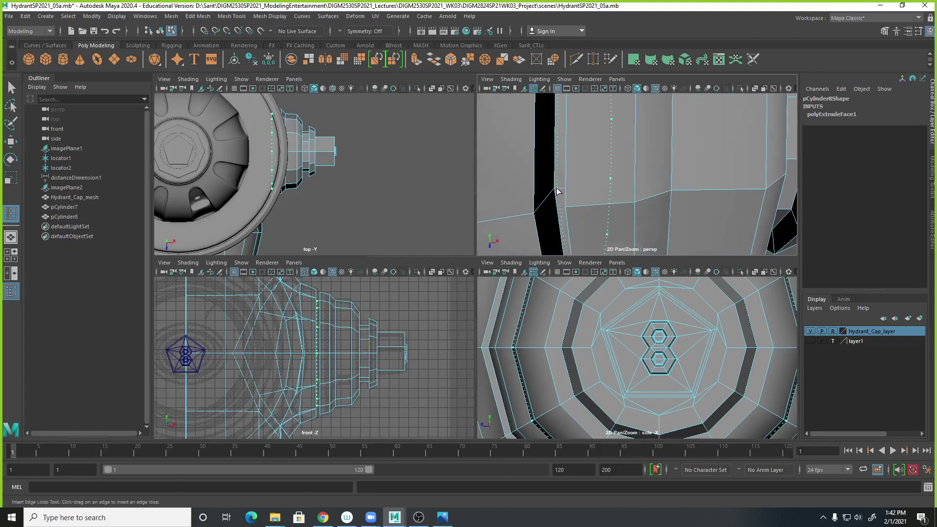
{"action": "left_click_drag", "start_coordinate": [566, 207], "coordinate": [600, 204], "text": "alt"}
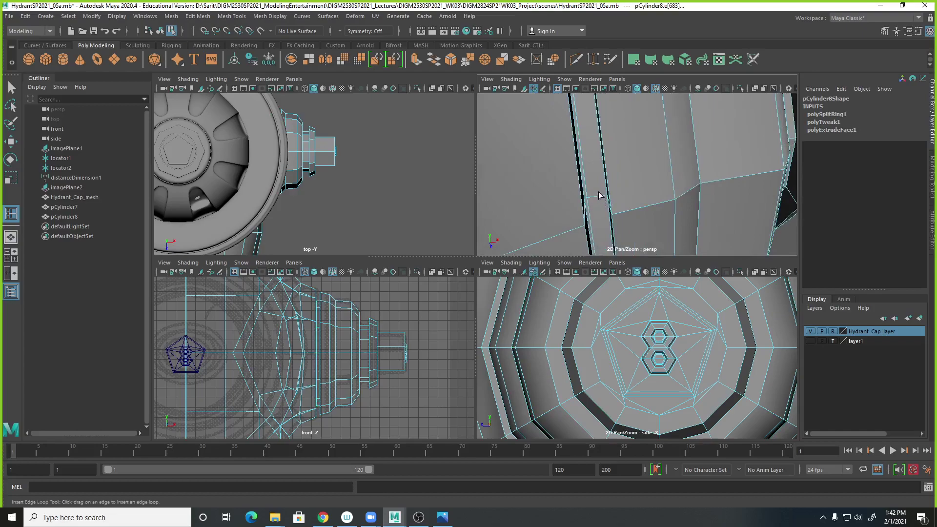
Step: Preview the nozzle smoothed with its cage in the maximized perspective view and insert another edge loop within the groove
{"action": "key", "text": "2"}
{"action": "left_click_drag", "start_coordinate": [649, 201], "coordinate": [521, 300], "text": "alt"}
{"action": "key", "text": "space"}
{"action": "scroll", "coordinate": [521, 299], "scroll_direction": "up", "scroll_amount": 6}
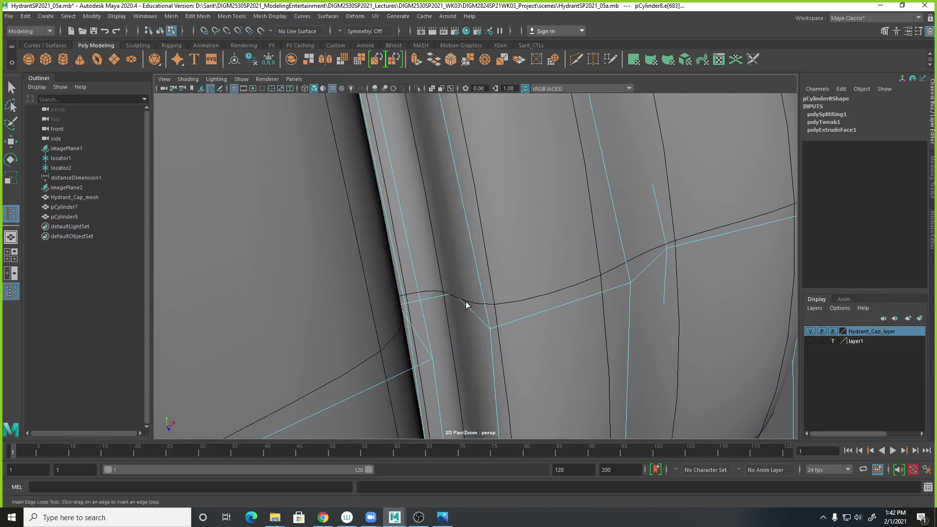
{"action": "key", "text": "4"}
{"action": "mouse_move", "coordinate": [459, 307]}
{"action": "left_mouse_down", "text": "alt"}
{"action": "mouse_move", "coordinate": [479, 313]}
{"action": "mouse_move", "coordinate": [456, 314]}
{"action": "mouse_move", "coordinate": [479, 324]}
{"action": "left_mouse_up", "text": "alt"}
{"action": "key", "text": "5"}
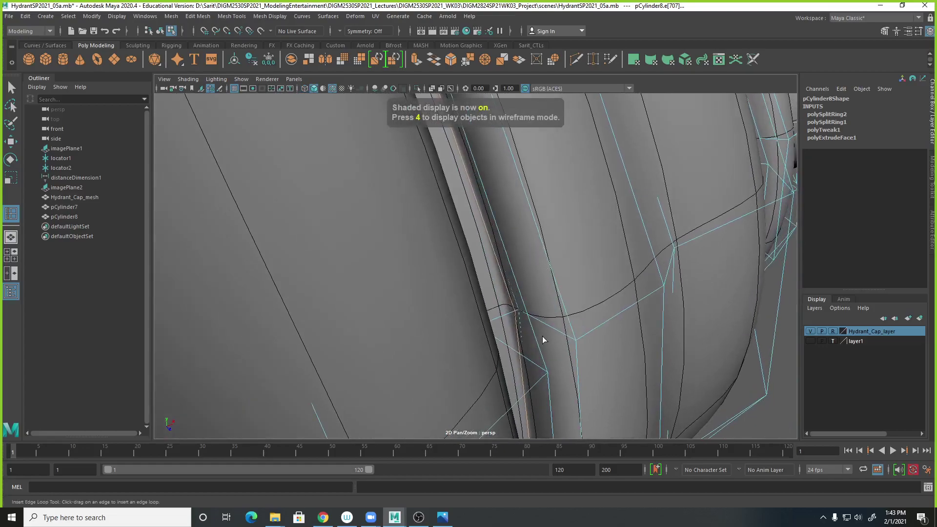
Step: Insert two more supporting edge loops around the groove, close to its cap-side corners
{"action": "left_click_drag", "start_coordinate": [538, 321], "coordinate": [505, 347]}
{"action": "right_click_drag", "start_coordinate": [504, 347], "coordinate": [638, 348], "text": "alt"}
{"action": "left_click_drag", "start_coordinate": [637, 347], "coordinate": [326, 290], "text": "alt"}
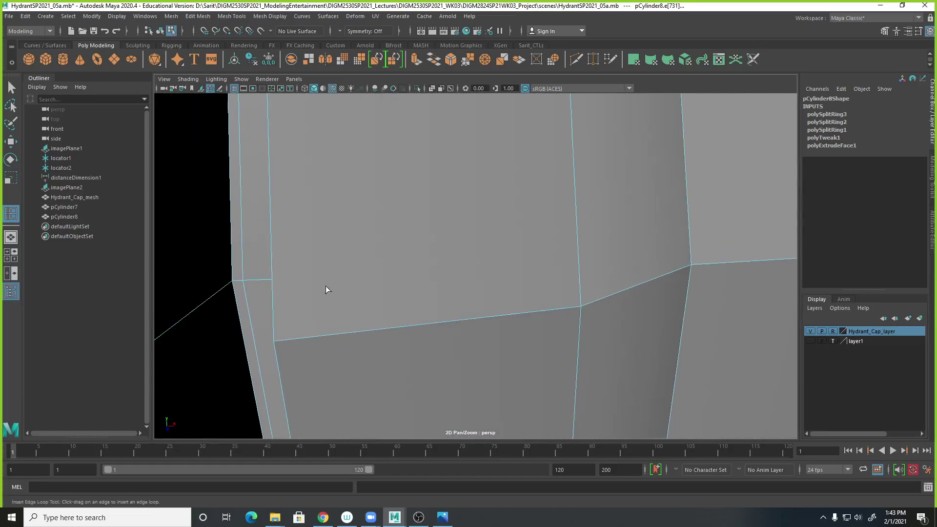
{"action": "left_click", "coordinate": [224, 289]}
{"action": "right_click_drag", "start_coordinate": [224, 289], "coordinate": [375, 302], "text": "alt"}
{"action": "left_click_drag", "start_coordinate": [375, 302], "coordinate": [384, 326], "text": "alt"}
{"action": "right_click_drag", "start_coordinate": [393, 328], "coordinate": [390, 281], "text": "alt"}
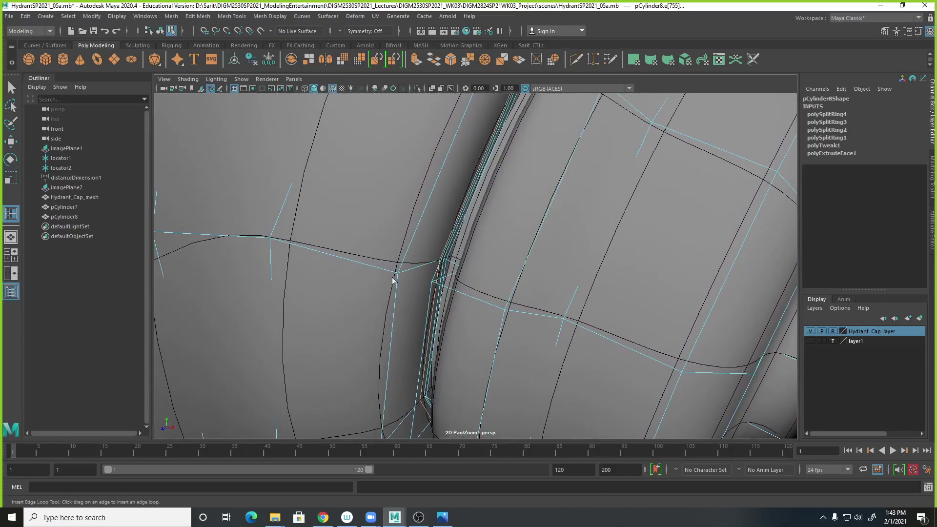
Step: Insert two supporting edge loops along the groove walls, one of them close to the body-side rim
{"action": "left_click_drag", "start_coordinate": [408, 272], "coordinate": [407, 272]}
{"action": "right_click_drag", "start_coordinate": [429, 324], "coordinate": [309, 278], "text": "alt"}
{"action": "left_click_drag", "start_coordinate": [310, 279], "coordinate": [488, 301], "text": "alt"}
{"action": "right_click_drag", "start_coordinate": [487, 302], "coordinate": [605, 305], "text": "alt"}
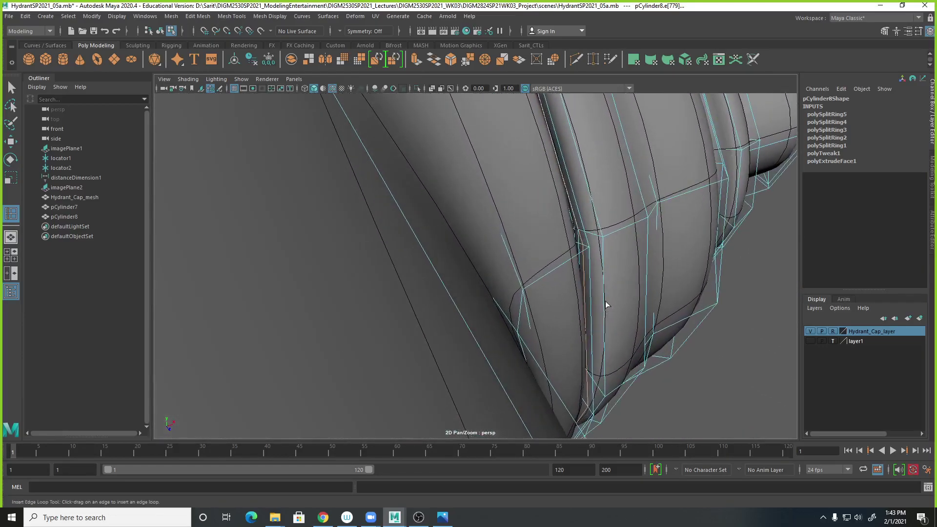
{"action": "left_click", "coordinate": [596, 238]}
{"action": "left_click_drag", "start_coordinate": [651, 316], "coordinate": [496, 307], "text": "alt"}
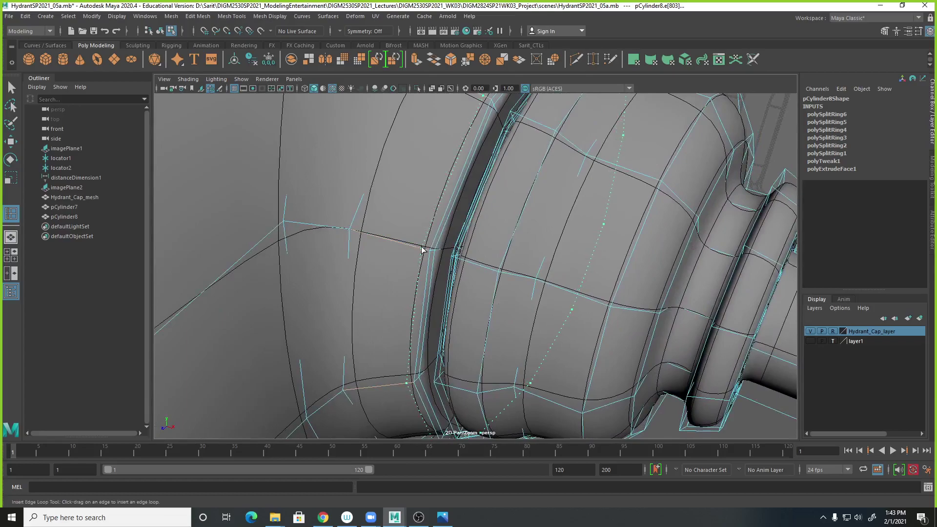
Step: Insert edge loops on the outer surfaces just beside the groove's body-side and cap-side rims, and turn off the smooth preview
{"action": "left_click", "coordinate": [422, 249]}
{"action": "left_click_drag", "start_coordinate": [466, 264], "coordinate": [463, 263]}
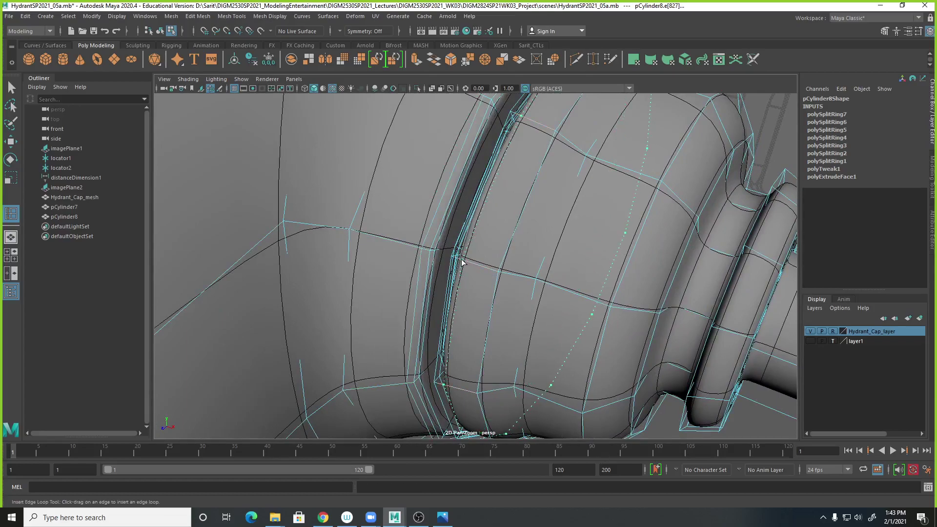
{"action": "left_click_drag", "start_coordinate": [462, 263], "coordinate": [526, 314]}
{"action": "scroll", "coordinate": [459, 271], "scroll_direction": "down", "scroll_amount": 5}
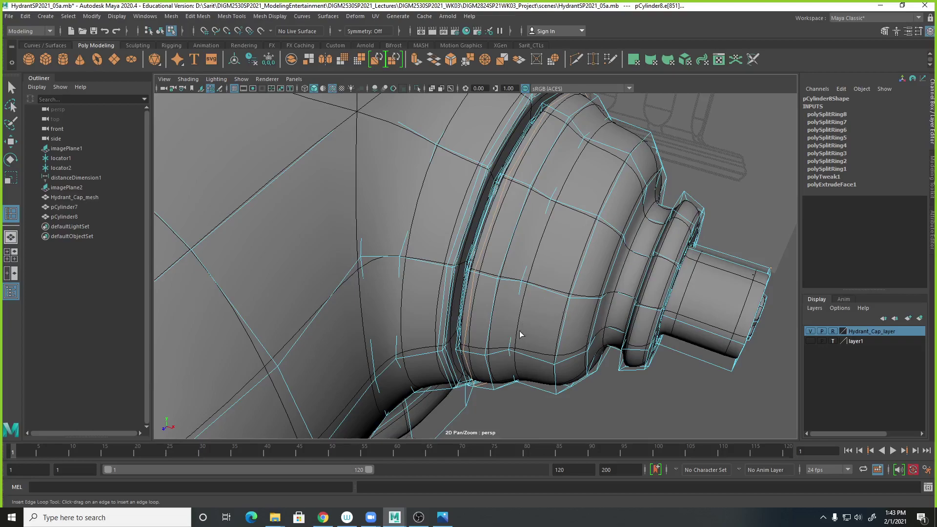
{"action": "key", "text": "1"}
{"action": "left_click_drag", "start_coordinate": [526, 311], "coordinate": [563, 263], "text": "alt"}
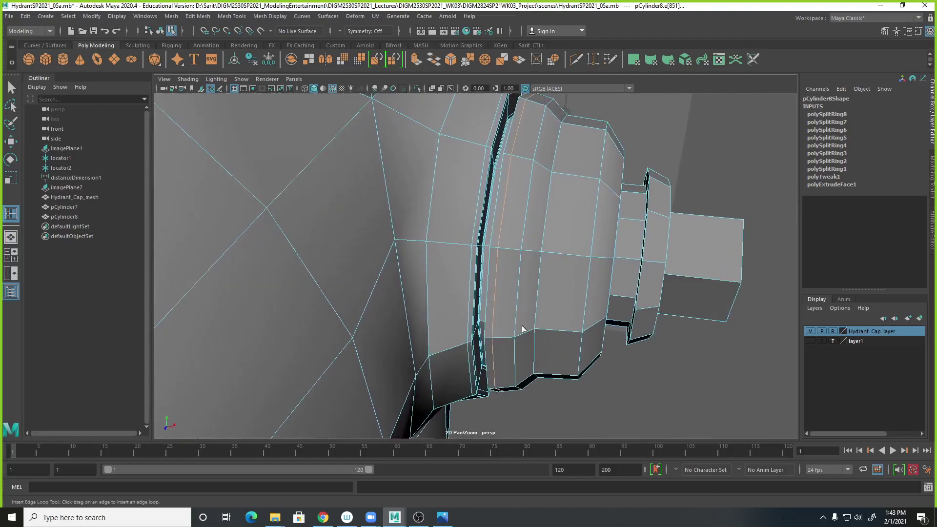
Step: Compare the nozzle cap with the reference photo Fire Hydrant 005.JPG and return to the model
{"action": "left_click", "coordinate": [442, 517]}
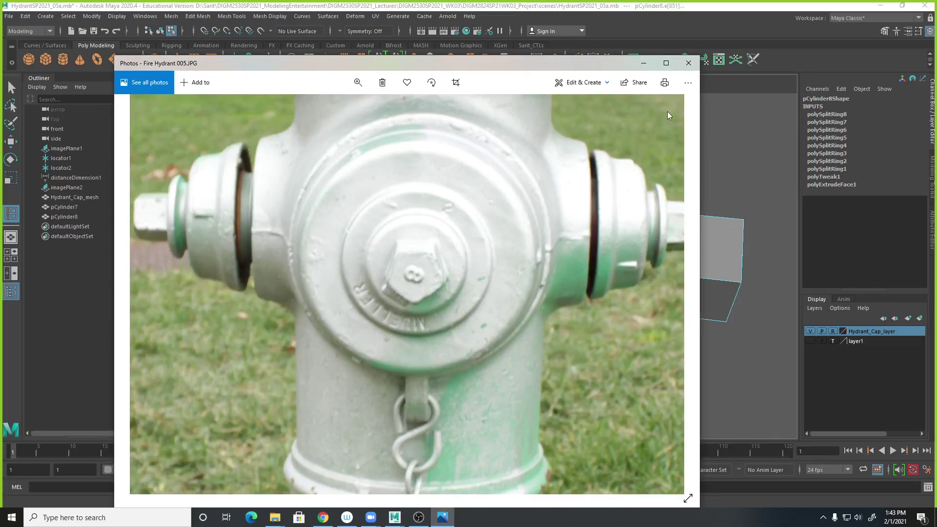
{"action": "left_click", "coordinate": [684, 19]}
{"action": "middle_click_drag", "start_coordinate": [483, 305], "coordinate": [487, 332]}
Step: Insert three supporting edge loops around the nozzle cap's stepped ring next to the groove, using the smooth preview
{"action": "key", "text": "3"}
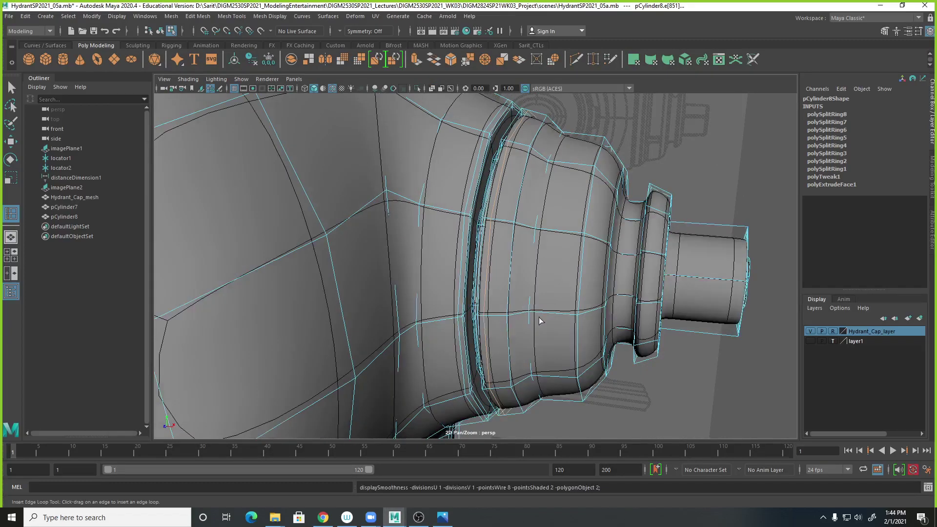
{"action": "scroll", "coordinate": [561, 328], "scroll_direction": "up", "scroll_amount": 2}
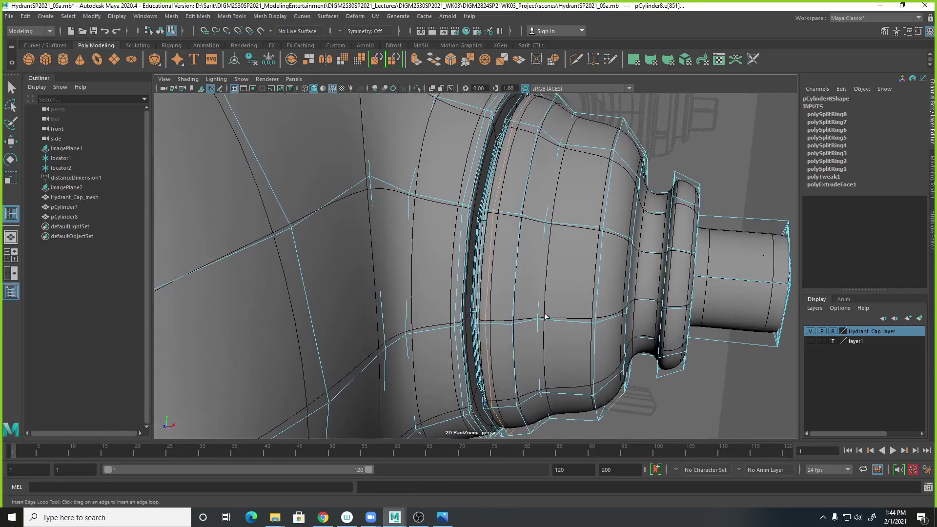
{"action": "right_click", "coordinate": [545, 319], "text": "shift"}
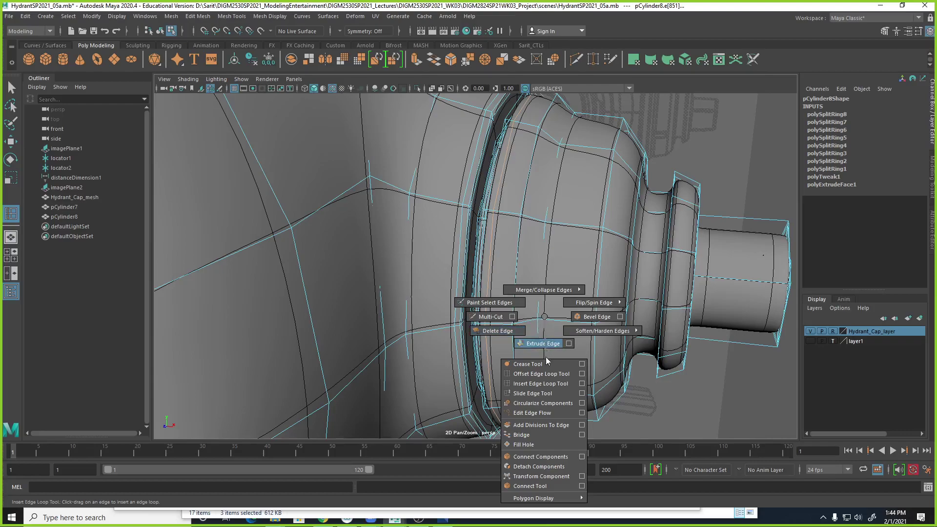
{"action": "left_click", "coordinate": [542, 384]}
{"action": "left_click_drag", "start_coordinate": [538, 371], "coordinate": [541, 326], "text": "alt"}
{"action": "scroll", "coordinate": [530, 337], "scroll_direction": "up", "scroll_amount": 3}
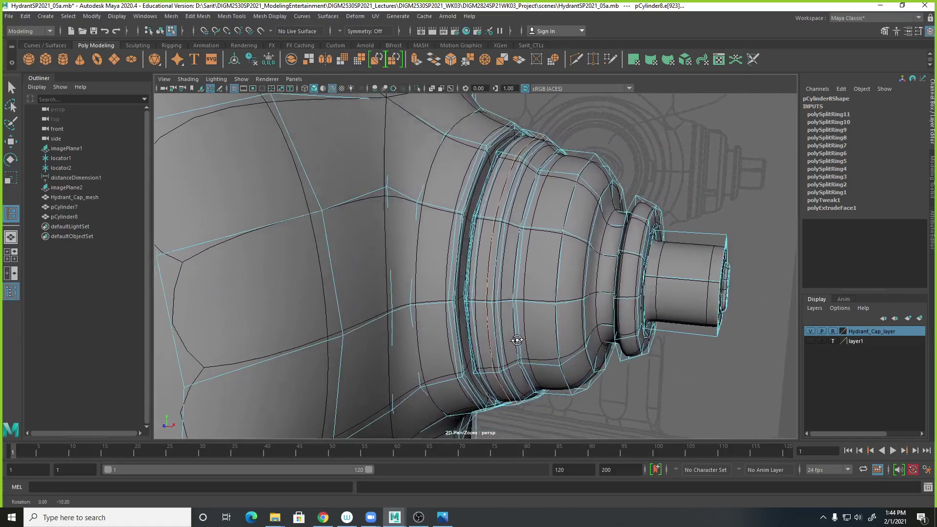
Step: Insert one more edge loop at the stepped ring's slope, and leave the loop tool with the nozzle shown fully smoothed
{"action": "key", "text": "1"}
{"action": "left_click_drag", "start_coordinate": [514, 345], "coordinate": [551, 337], "text": "alt"}
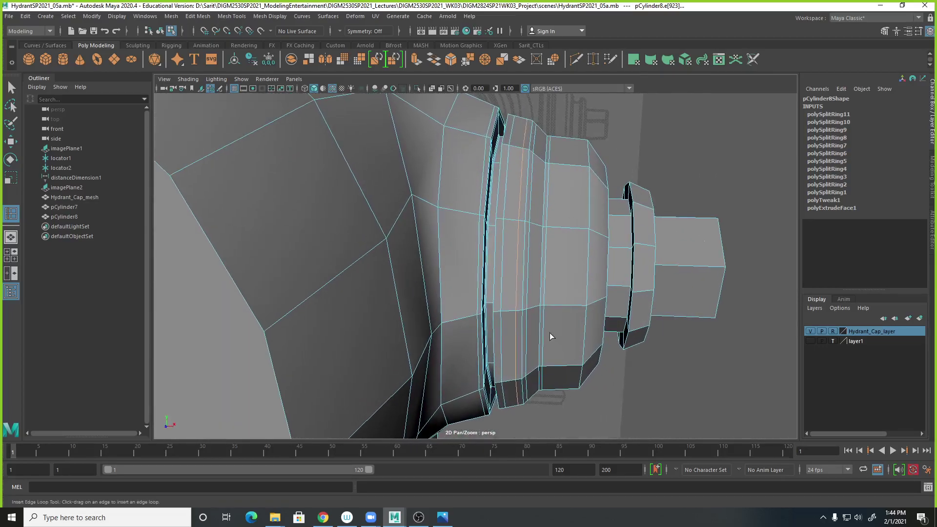
{"action": "left_click", "coordinate": [535, 305]}
{"action": "key", "text": "3"}
{"action": "mouse_move", "coordinate": [605, 367]}
{"action": "left_mouse_down", "text": "alt"}
{"action": "mouse_move", "coordinate": [597, 355]}
{"action": "mouse_move", "coordinate": [594, 368]}
{"action": "left_mouse_up", "text": "alt"}
{"action": "key", "text": "3"}
{"action": "key", "text": "q"}
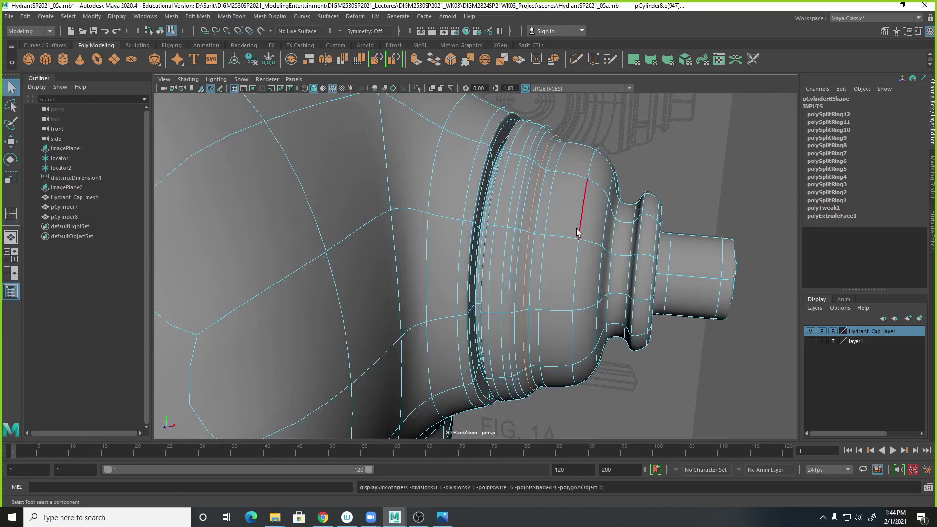
Step: Slide an edge loop on the sloped side of the stepped ring closer to its outer corner edge with the Slide Edge Tool
{"action": "left_click", "coordinate": [661, 145]}
{"action": "right_click_drag", "start_coordinate": [660, 146], "coordinate": [562, 235], "text": "alt"}
{"action": "left_click_drag", "start_coordinate": [562, 235], "coordinate": [385, 288], "text": "alt"}
{"action": "right_click_drag", "start_coordinate": [385, 288], "coordinate": [443, 183], "text": "alt"}
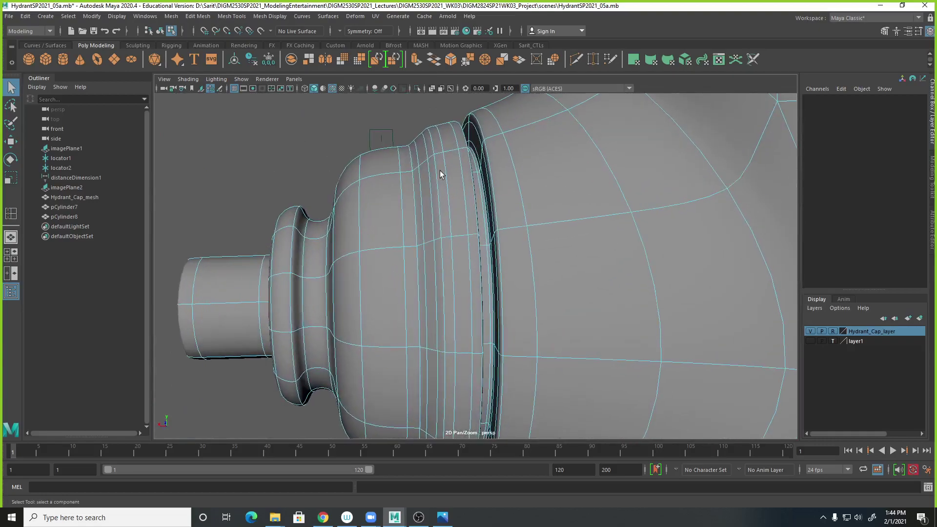
{"action": "left_click", "coordinate": [405, 173]}
{"action": "key", "text": "1"}
{"action": "left_click_drag", "start_coordinate": [413, 206], "coordinate": [482, 226], "text": "alt"}
{"action": "left_click", "coordinate": [467, 224]}
{"action": "right_click_drag", "start_coordinate": [485, 225], "coordinate": [489, 252], "text": "shift"}
{"action": "mouse_move", "coordinate": [487, 306]}
{"action": "right_mouse_down", "text": "shift"}
{"action": "mouse_move", "coordinate": [478, 350]}
{"action": "mouse_move", "coordinate": [488, 291]}
{"action": "mouse_move", "coordinate": [482, 303]}
{"action": "right_mouse_up", "text": "shift"}
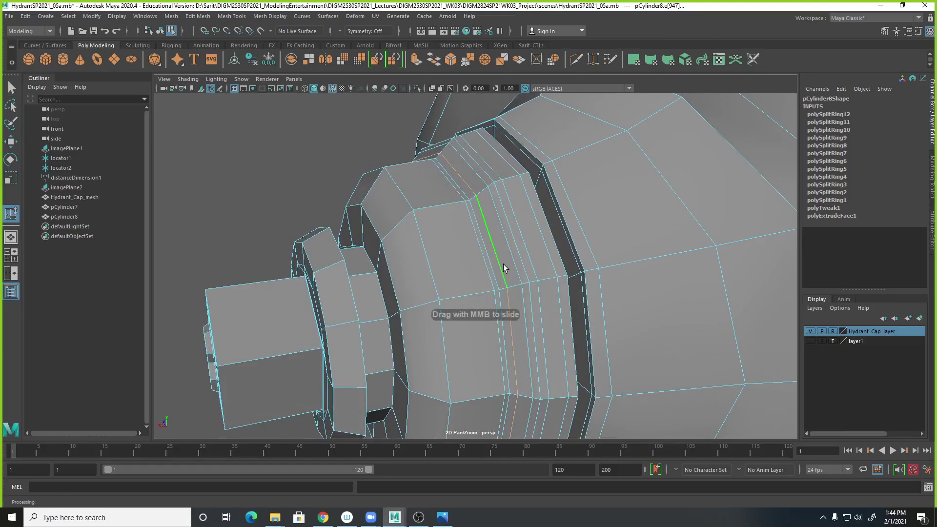
{"action": "middle_click_drag", "start_coordinate": [489, 265], "coordinate": [470, 269]}
{"action": "left_click", "coordinate": [484, 266]}
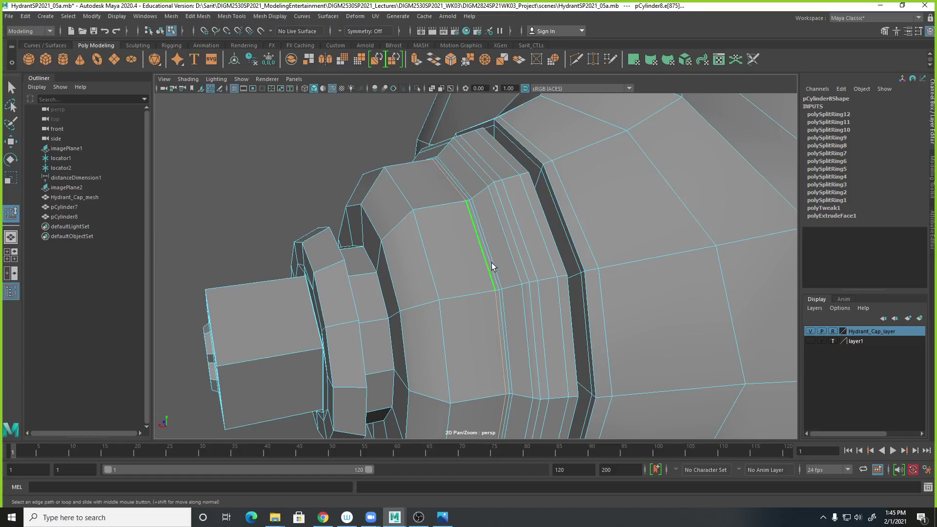
Step: Slide the other support loops on the stepped ring and near the groove closer to their neighbouring corner edges
{"action": "left_click", "coordinate": [500, 222]}
{"action": "middle_click_drag", "start_coordinate": [500, 222], "coordinate": [529, 210]}
{"action": "left_click", "coordinate": [515, 215]}
{"action": "mouse_move", "coordinate": [493, 224]}
{"action": "middle_mouse_down"}
{"action": "mouse_move", "coordinate": [555, 197]}
{"action": "mouse_move", "coordinate": [546, 201]}
{"action": "middle_mouse_up"}
{"action": "left_click", "coordinate": [531, 209]}
{"action": "scroll", "coordinate": [443, 265], "scroll_direction": "down", "scroll_amount": 3}
{"action": "left_click_drag", "start_coordinate": [547, 293], "coordinate": [506, 224], "text": "alt"}
{"action": "key", "text": "1"}
Step: Insert four supporting edge loops around the nozzle cap's front shoulder, close to its corner edges
{"action": "right_click", "coordinate": [460, 206], "text": "shift"}
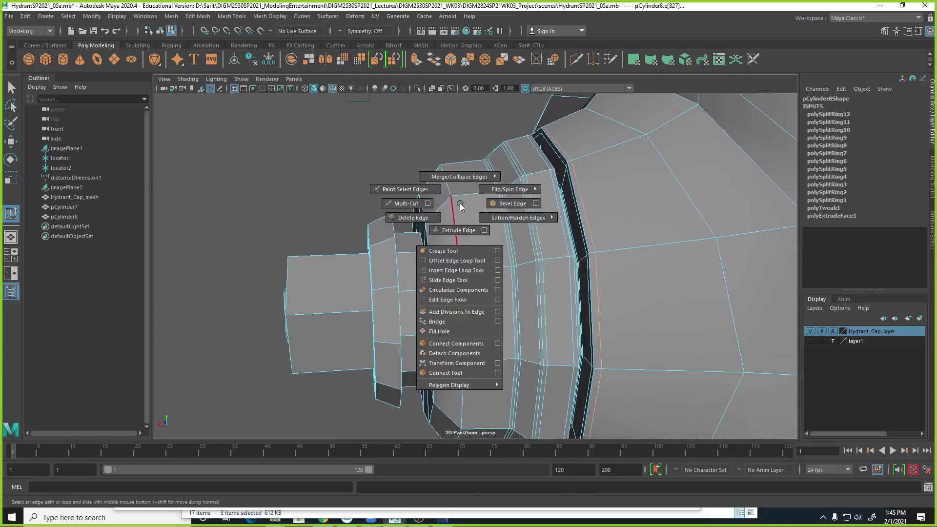
{"action": "left_click", "coordinate": [456, 270]}
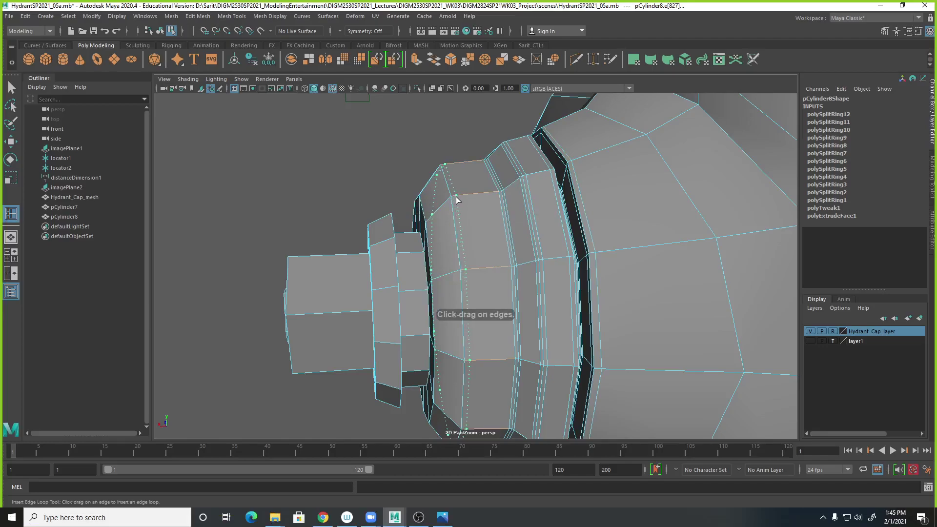
{"action": "left_click", "coordinate": [456, 199]}
{"action": "key", "text": "3"}
{"action": "left_click_drag", "start_coordinate": [464, 293], "coordinate": [487, 292], "text": "alt"}
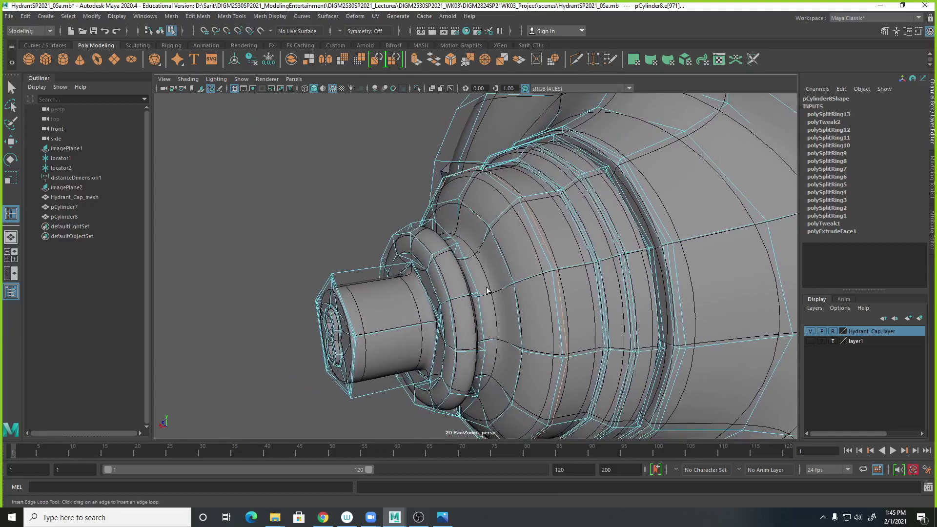
{"action": "left_click", "coordinate": [516, 203]}
{"action": "left_click_drag", "start_coordinate": [485, 241], "coordinate": [459, 314]}
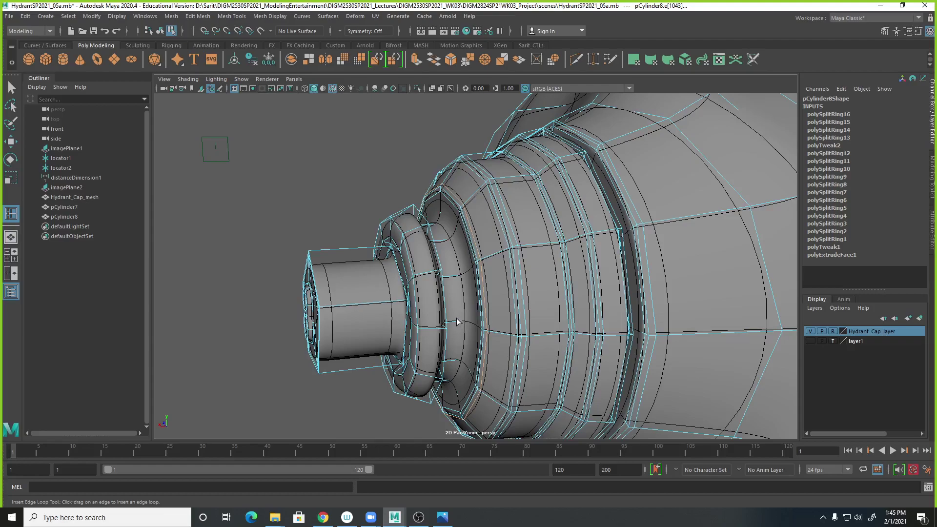
Step: Insert supporting edge loops around the cap's front face, the narrow neck and the collar behind the pentagonal nut
{"action": "key", "text": "1"}
{"action": "left_click_drag", "start_coordinate": [477, 306], "coordinate": [461, 281], "text": "alt"}
{"action": "left_click_drag", "start_coordinate": [461, 280], "coordinate": [422, 312], "text": "alt"}
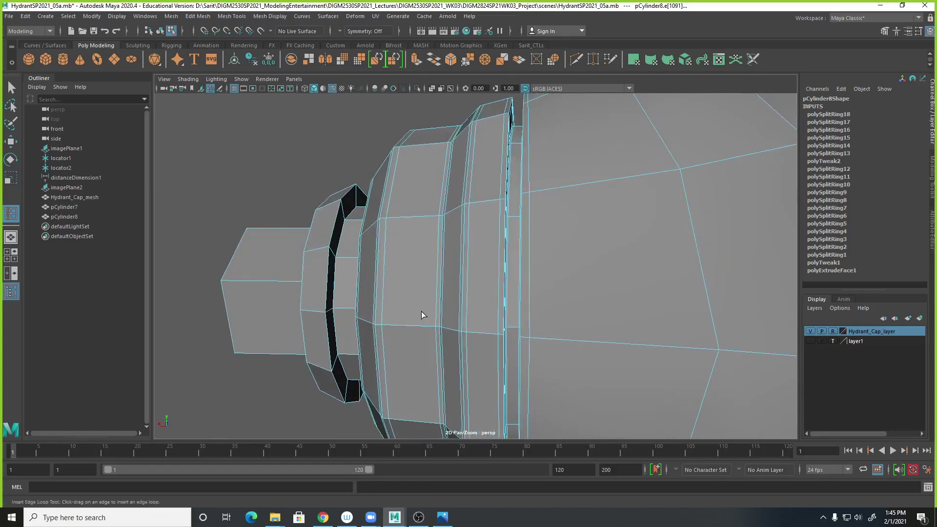
{"action": "left_click_drag", "start_coordinate": [341, 261], "coordinate": [545, 320]}
{"action": "key", "text": "alt+x"}
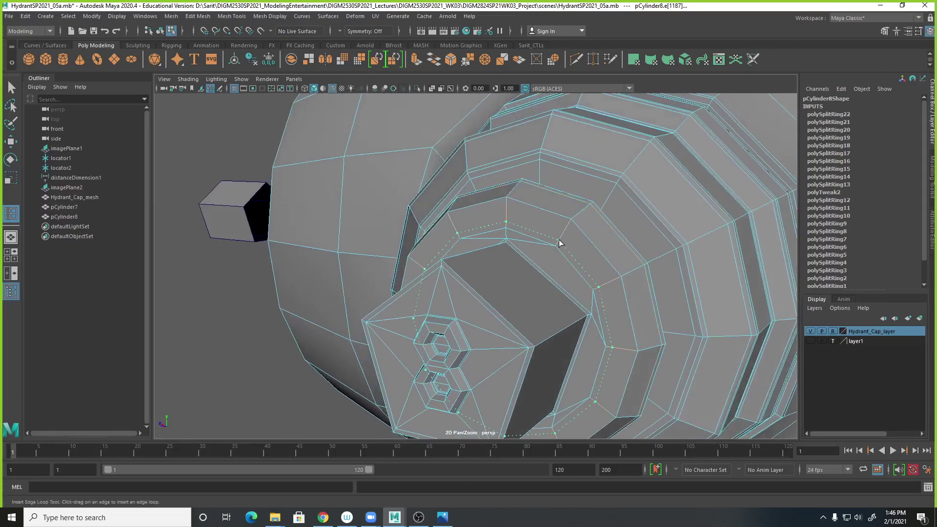
{"action": "left_click_drag", "start_coordinate": [558, 245], "coordinate": [569, 226]}
{"action": "left_click_drag", "start_coordinate": [602, 257], "coordinate": [576, 274], "text": "alt"}
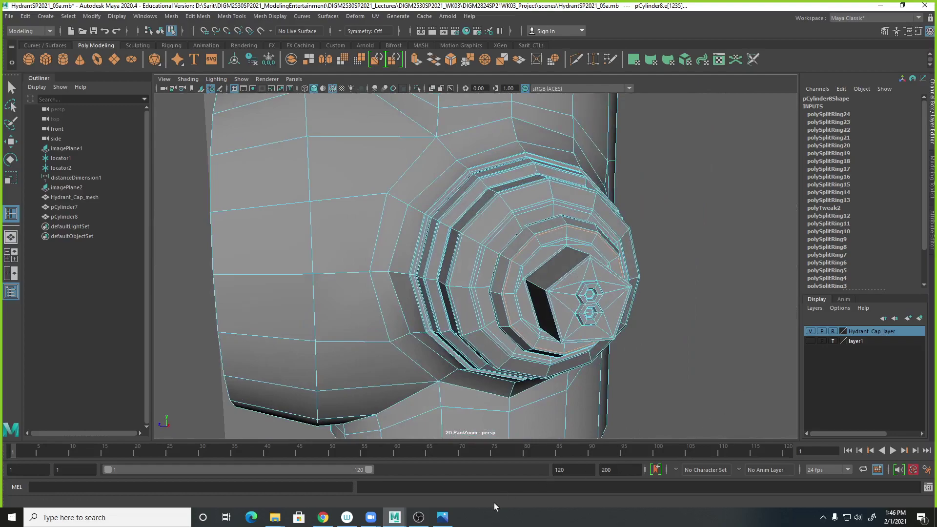
Step: Compare the side nozzle's smooth mesh preview with the fire hydrant reference photo, checking the nut's shape from several angles
{"action": "left_click", "coordinate": [443, 517]}
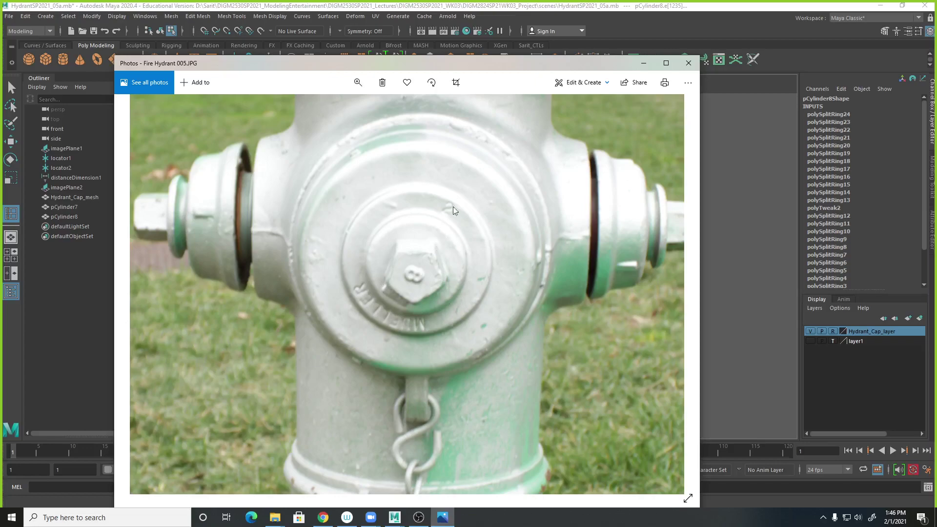
{"action": "left_click", "coordinate": [721, 39]}
{"action": "key", "text": "1"}
{"action": "key", "text": "3"}
{"action": "key", "text": "q"}
{"action": "left_click", "coordinate": [648, 314]}
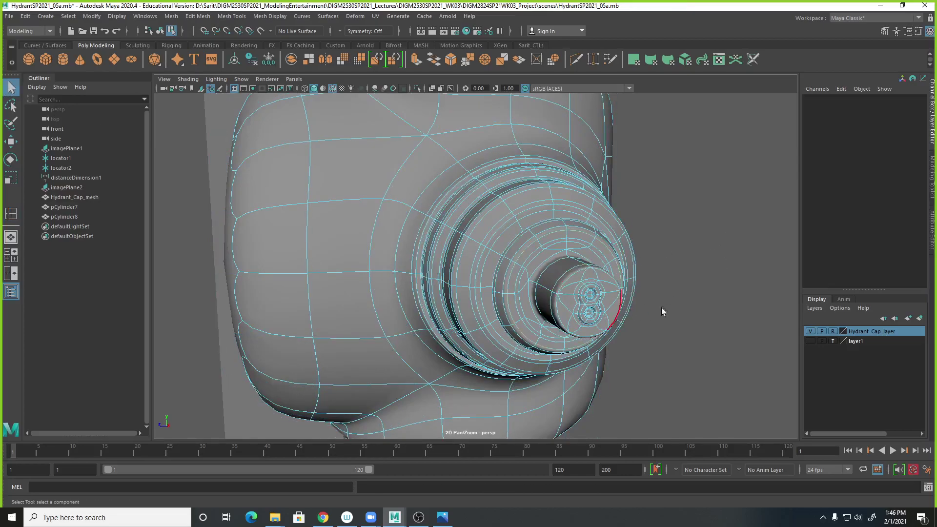
{"action": "scroll", "coordinate": [649, 314], "scroll_direction": "down", "scroll_amount": 3}
{"action": "right_click", "coordinate": [539, 237]}
{"action": "left_click", "coordinate": [658, 251]}
{"action": "left_click_drag", "start_coordinate": [658, 250], "coordinate": [667, 331], "text": "alt"}
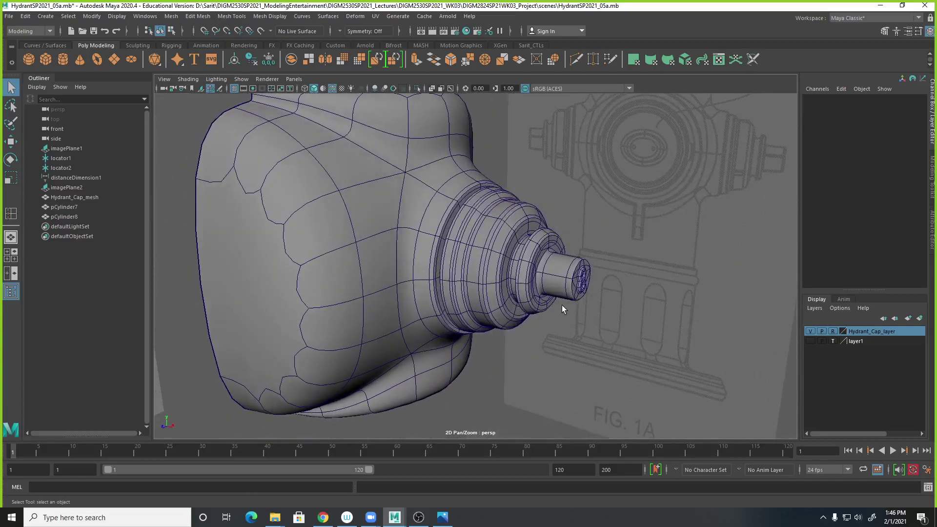
{"action": "scroll", "coordinate": [562, 312], "scroll_direction": "up", "scroll_amount": 5}
{"action": "left_click_drag", "start_coordinate": [742, 345], "coordinate": [517, 303], "text": "alt"}
Step: Return the nozzle mesh to unsmoothed display and cut a supporting edge along one side of the nut's top corner edge with Multi-Cut
{"action": "left_click", "coordinate": [538, 315]}
{"action": "key", "text": "1"}
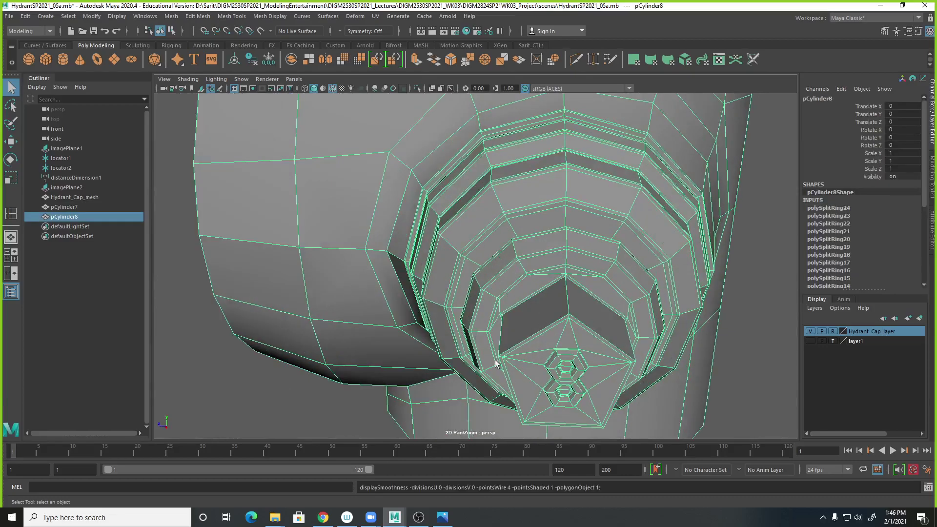
{"action": "scroll", "coordinate": [607, 310], "scroll_direction": "up", "scroll_amount": 8}
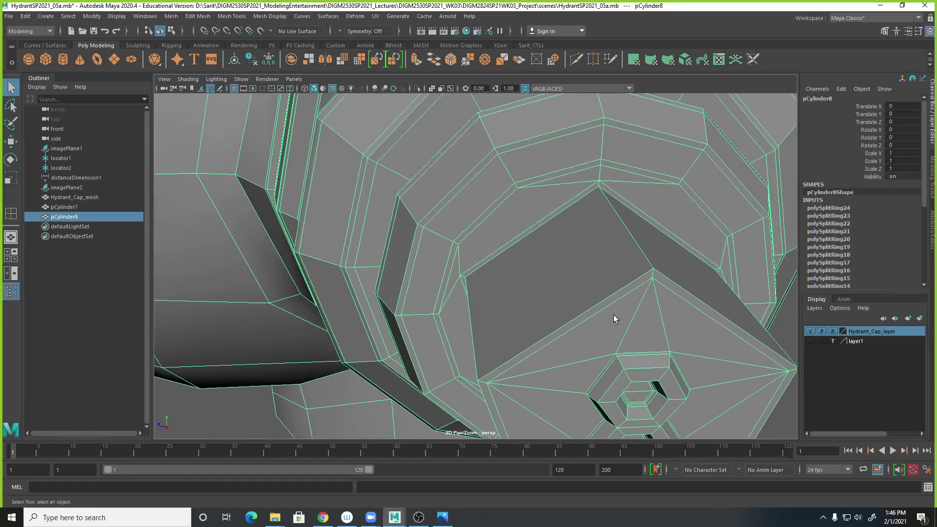
{"action": "scroll", "coordinate": [595, 329], "scroll_direction": "up", "scroll_amount": 5}
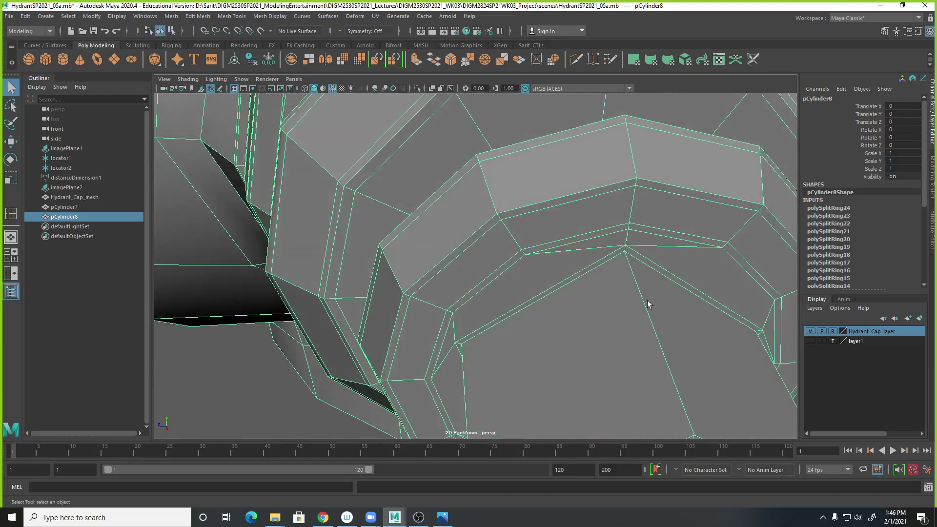
{"action": "middle_click_drag", "start_coordinate": [641, 295], "coordinate": [623, 239], "text": "alt"}
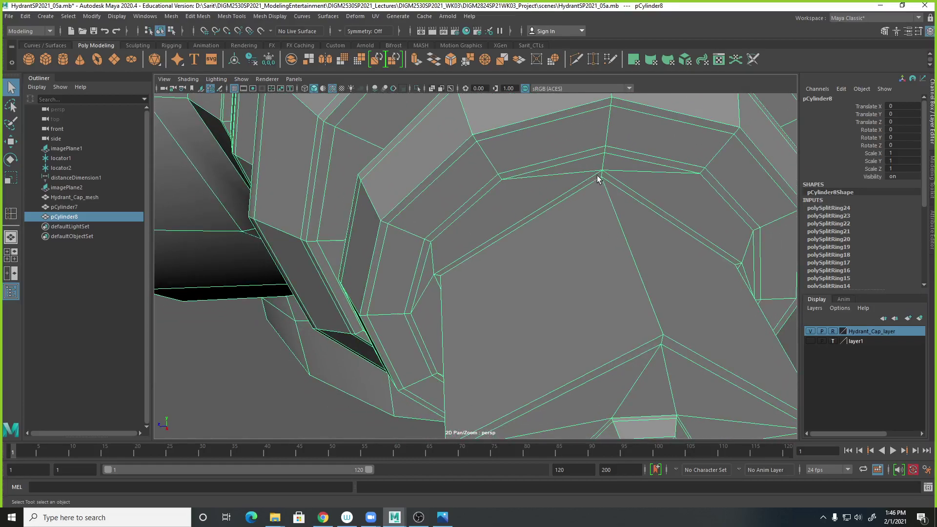
{"action": "right_click_drag", "start_coordinate": [600, 187], "coordinate": [550, 186], "text": "shift"}
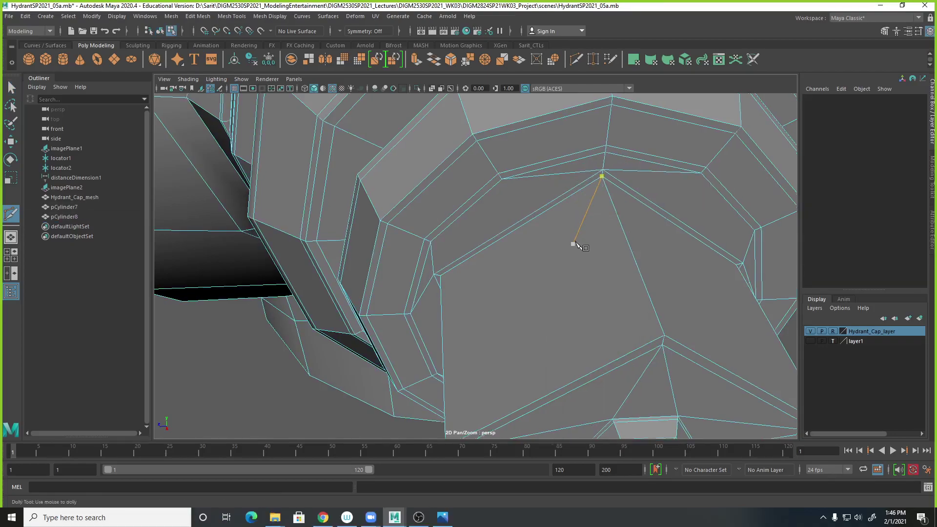
{"action": "scroll", "coordinate": [615, 186], "scroll_direction": "up", "scroll_amount": 5}
{"action": "scroll", "coordinate": [630, 202], "scroll_direction": "up", "scroll_amount": 3}
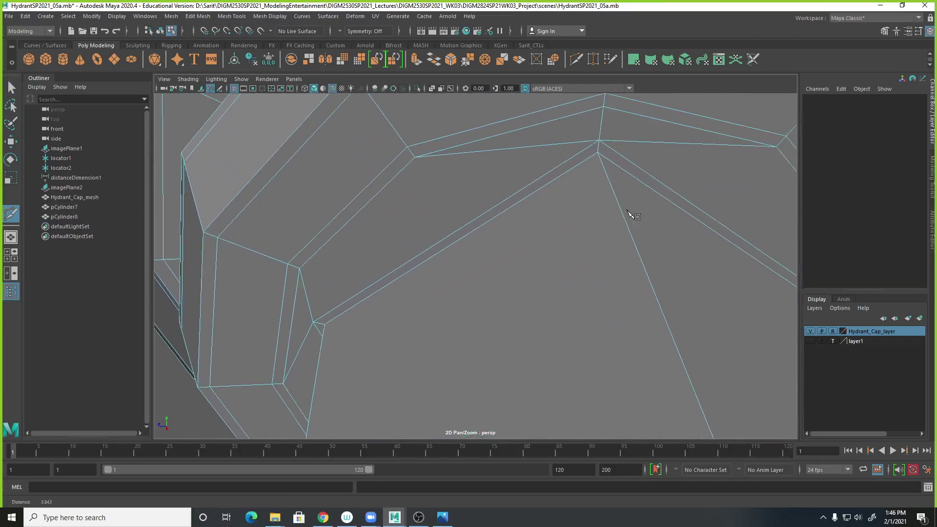
{"action": "left_click", "coordinate": [602, 139]}
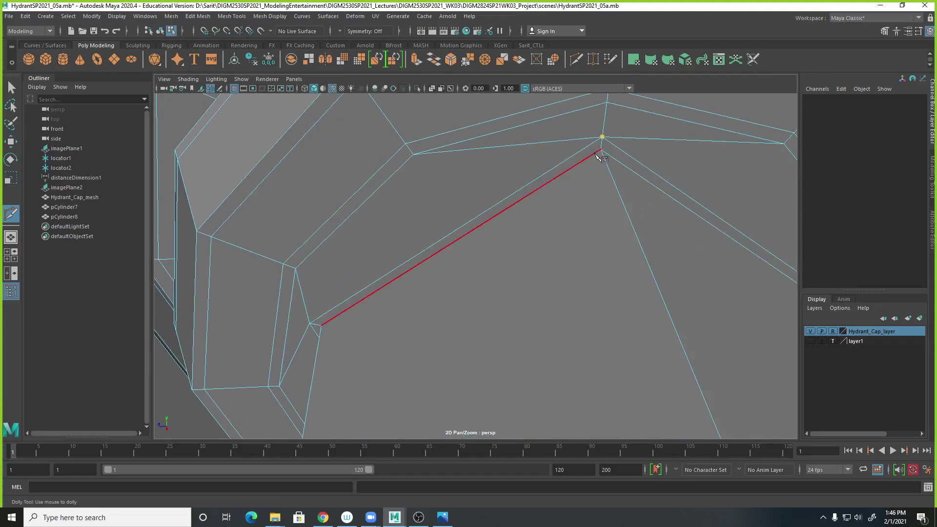
{"action": "scroll", "coordinate": [606, 154], "scroll_direction": "down", "scroll_amount": 4}
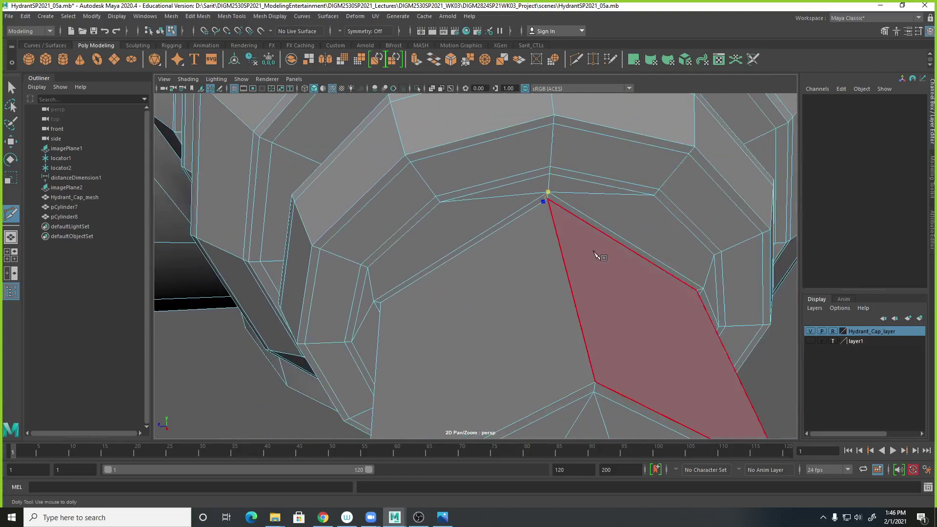
{"action": "middle_click_drag", "start_coordinate": [597, 257], "coordinate": [593, 147], "text": "alt"}
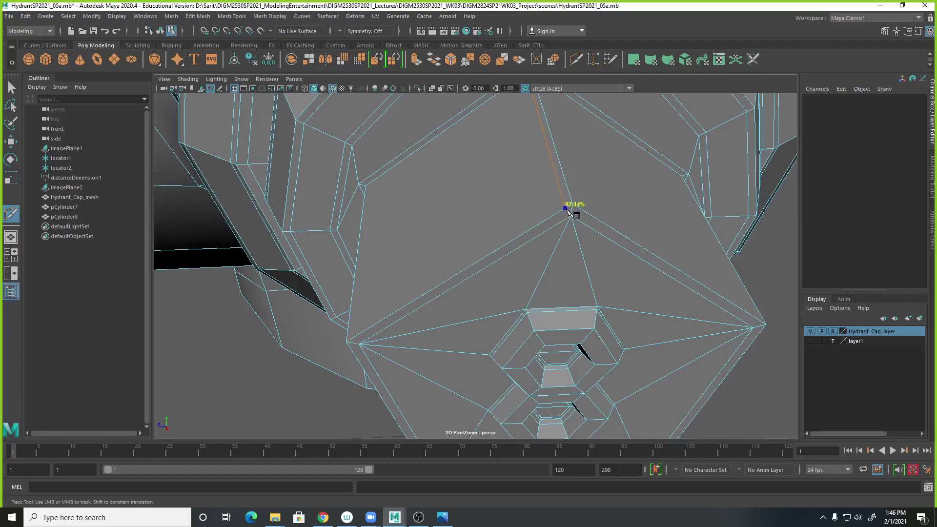
{"action": "left_click_drag", "start_coordinate": [584, 253], "coordinate": [549, 155], "text": "alt"}
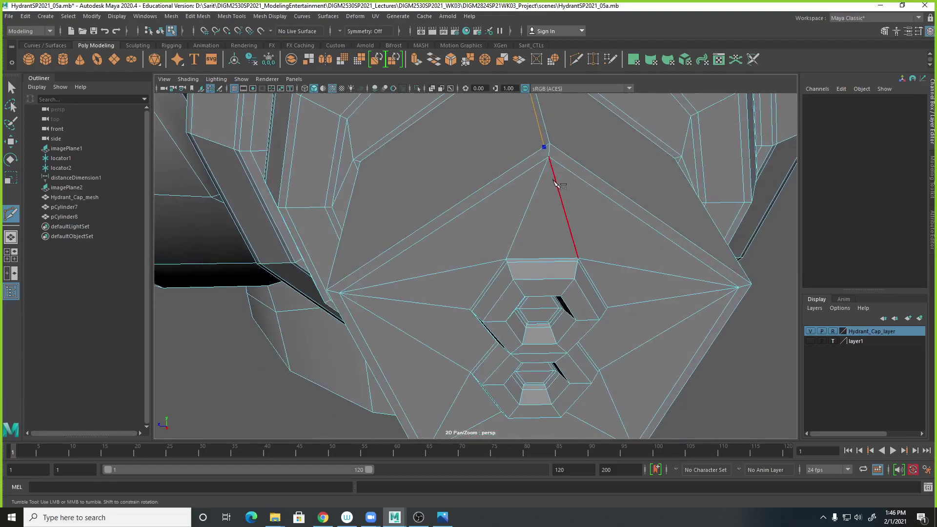
{"action": "left_click", "coordinate": [546, 157]}
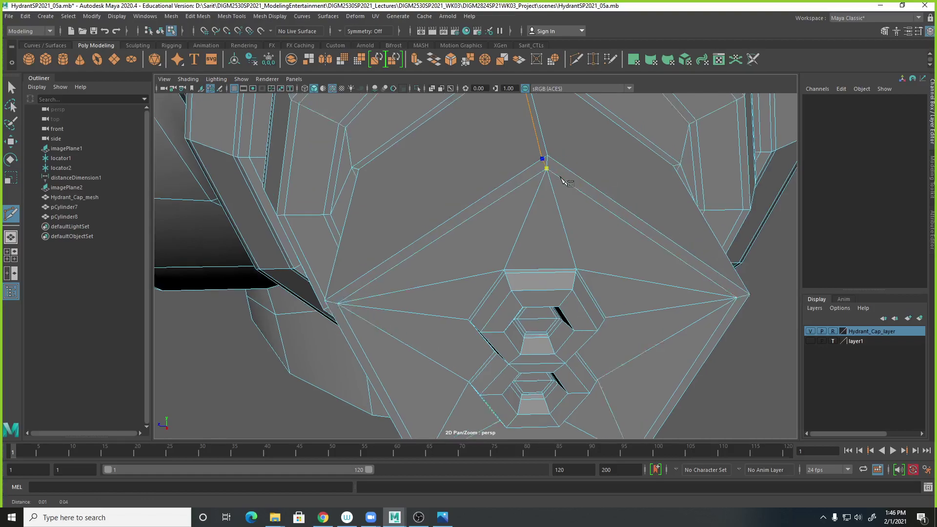
Step: Cut a matching supporting edge on the other side of the nut's top corner edge, closing the cut at the collar corner
{"action": "middle_click_drag", "start_coordinate": [549, 152], "coordinate": [524, 232], "text": "alt"}
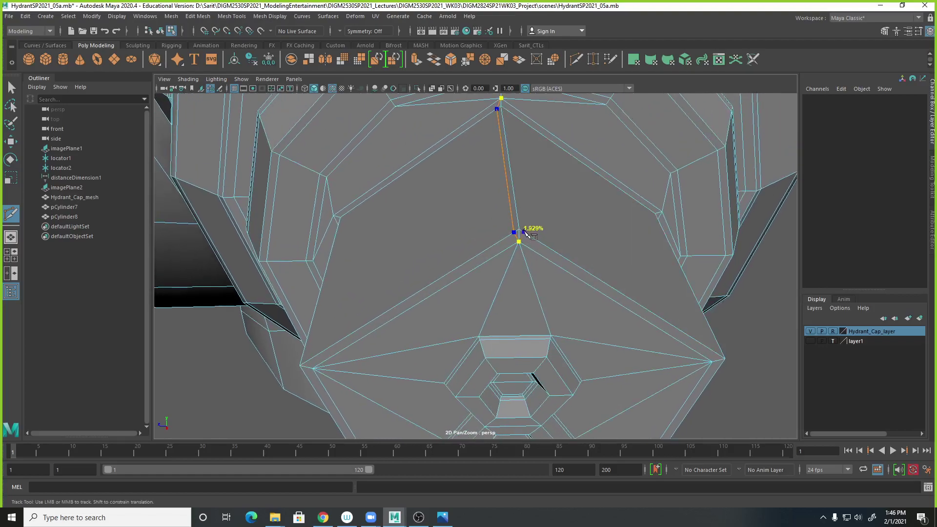
{"action": "left_click", "coordinate": [508, 112]}
{"action": "scroll", "coordinate": [535, 124], "scroll_direction": "up", "scroll_amount": 1}
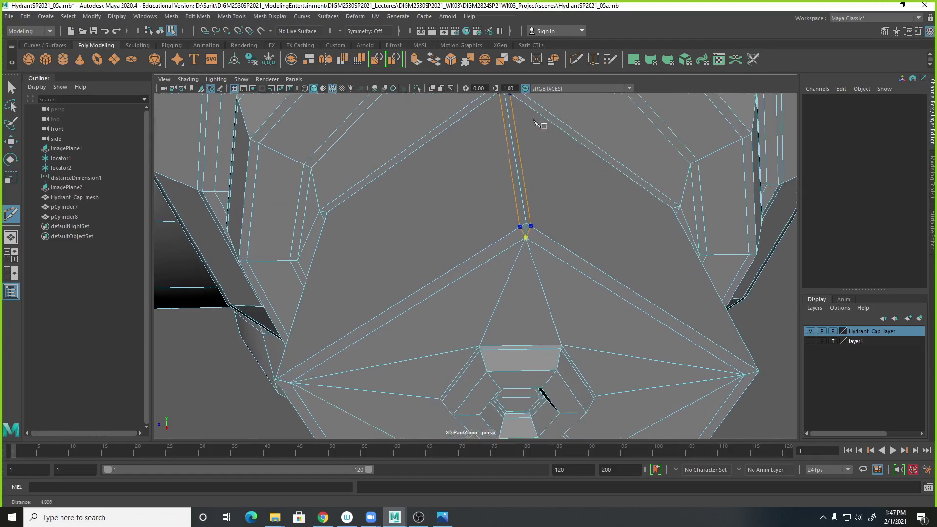
{"action": "middle_click_drag", "start_coordinate": [535, 124], "coordinate": [534, 209], "text": "alt"}
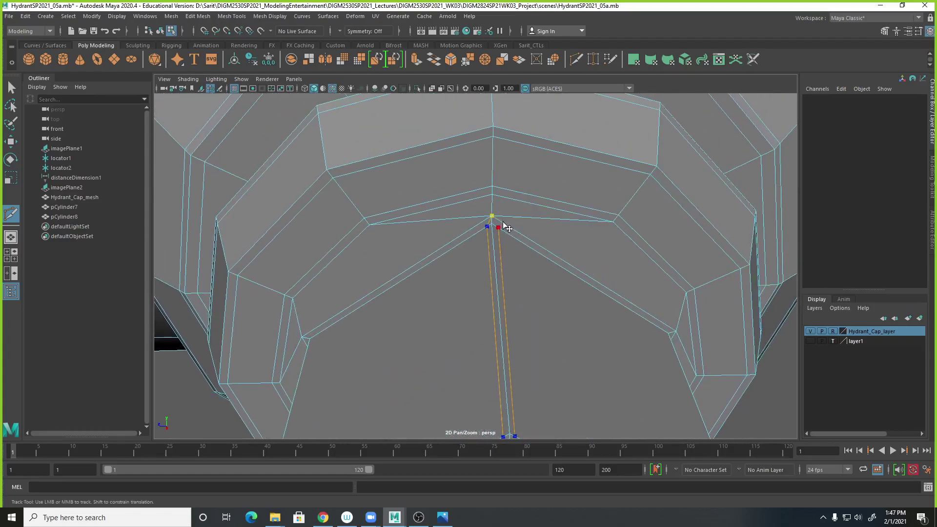
{"action": "left_click", "coordinate": [492, 216]}
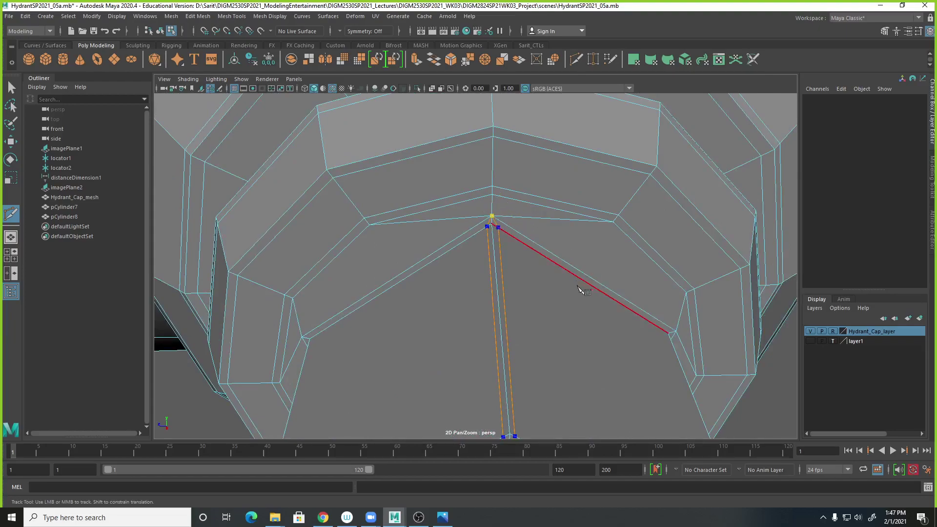
{"action": "right_click_drag", "start_coordinate": [652, 351], "coordinate": [519, 313], "text": "alt"}
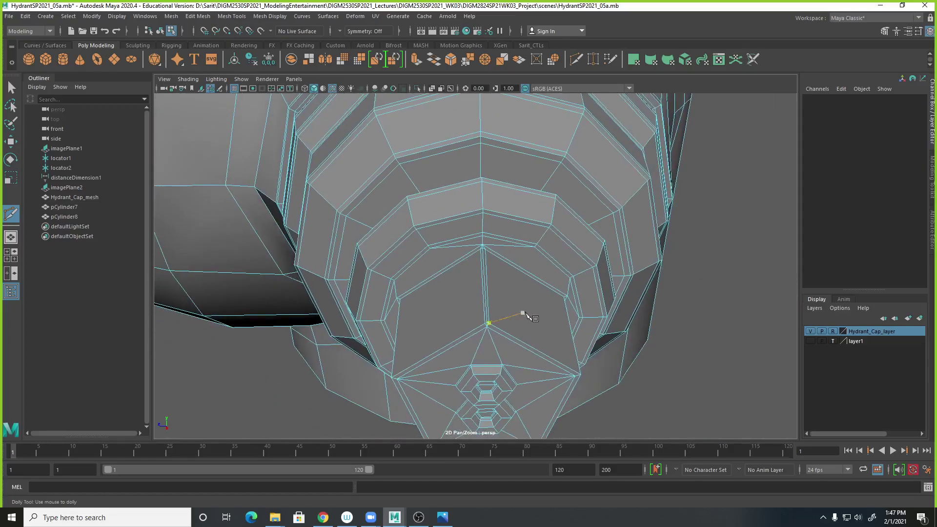
Step: Cut supporting edges on both sides of the nut's upper-left corner edge, joining them at the front-face and collar vertices
{"action": "left_click_drag", "start_coordinate": [549, 320], "coordinate": [628, 335], "text": "alt"}
{"action": "key", "text": "1"}
{"action": "scroll", "coordinate": [630, 336], "scroll_direction": "up", "scroll_amount": 15}
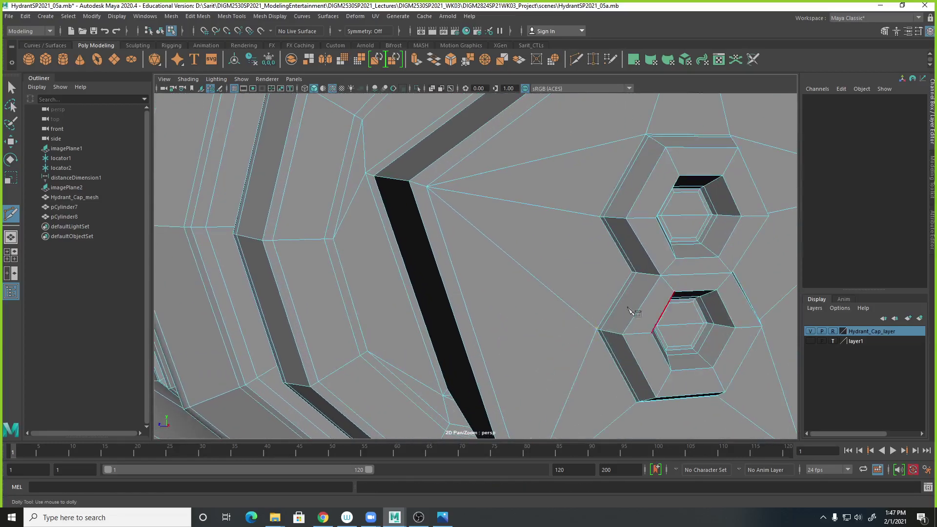
{"action": "middle_click_drag", "start_coordinate": [509, 263], "coordinate": [477, 291], "text": "alt"}
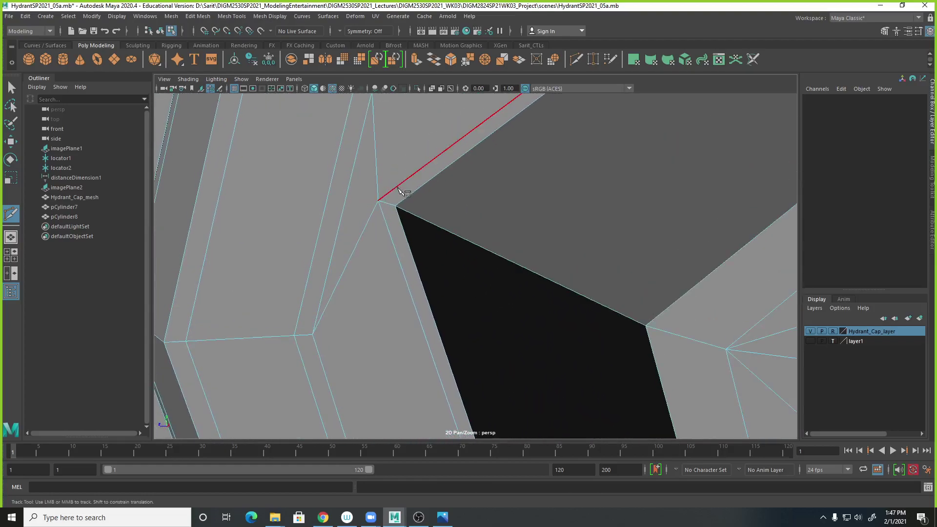
{"action": "left_click", "coordinate": [378, 200]}
{"action": "left_click", "coordinate": [405, 202]}
{"action": "left_click", "coordinate": [656, 318]}
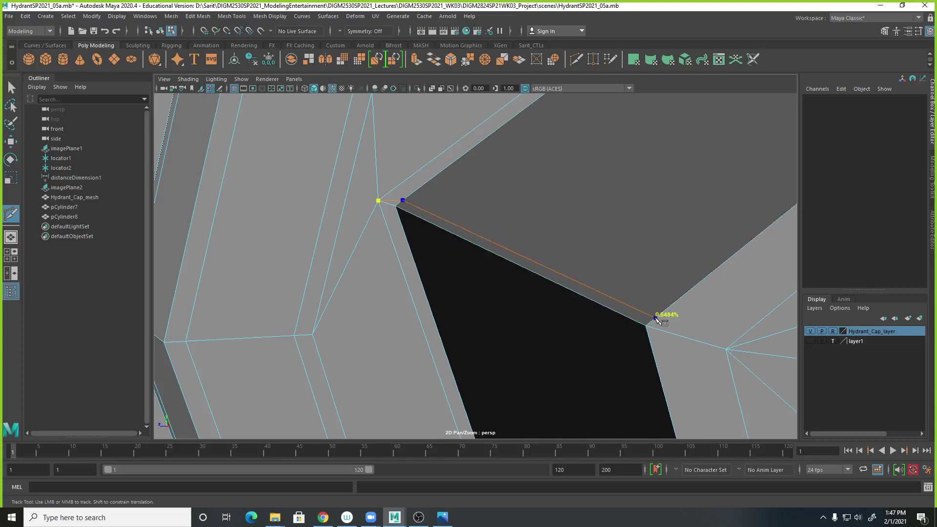
{"action": "right_click_drag", "start_coordinate": [669, 322], "coordinate": [585, 286], "text": "alt"}
{"action": "middle_click_drag", "start_coordinate": [586, 286], "coordinate": [591, 293], "text": "alt"}
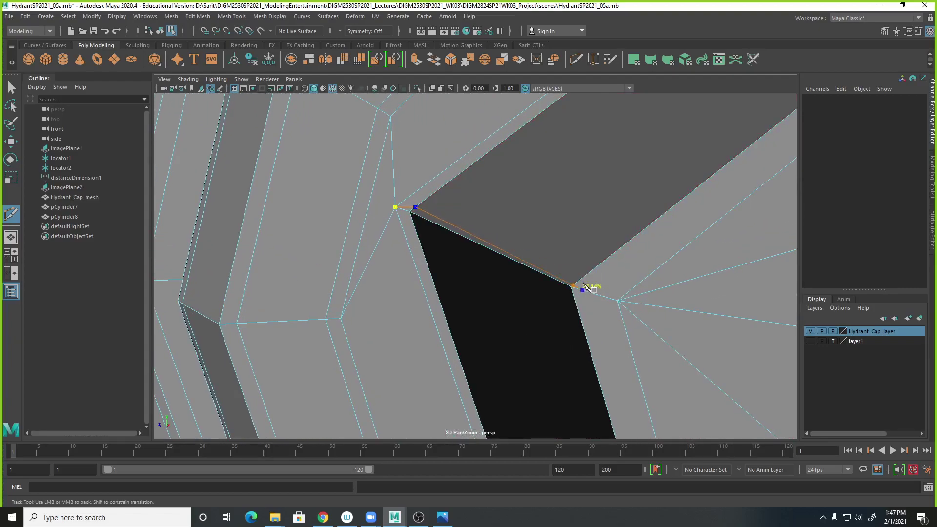
{"action": "left_click", "coordinate": [579, 282]}
{"action": "left_click", "coordinate": [575, 297]}
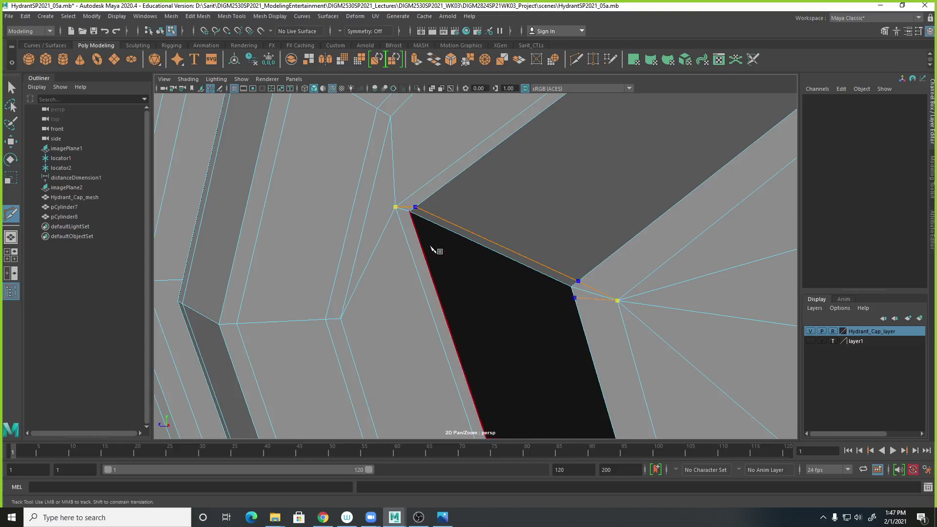
{"action": "left_click", "coordinate": [415, 222]}
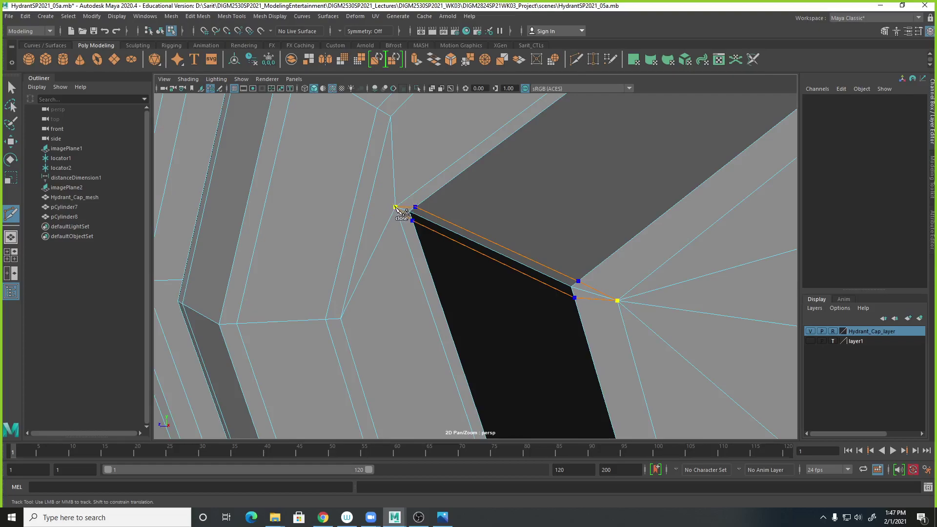
{"action": "key", "text": "Return"}
Step: Cut supporting edges on both sides of the nut's lower-left corner edge, running from the collar vertex around the front-face vertex
{"action": "scroll", "coordinate": [576, 324], "scroll_direction": "down", "scroll_amount": 5}
{"action": "scroll", "coordinate": [536, 276], "scroll_direction": "up", "scroll_amount": 3}
{"action": "scroll", "coordinate": [540, 278], "scroll_direction": "up", "scroll_amount": 5}
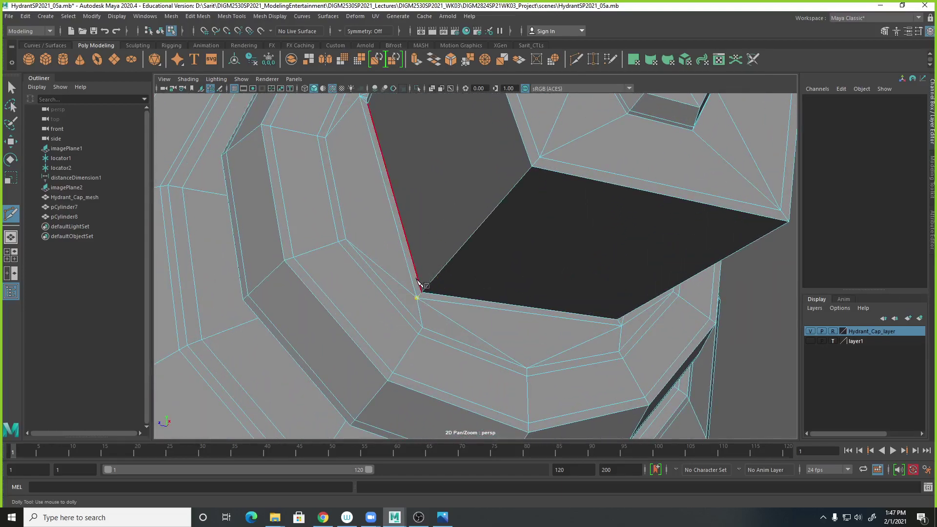
{"action": "left_click", "coordinate": [419, 285]}
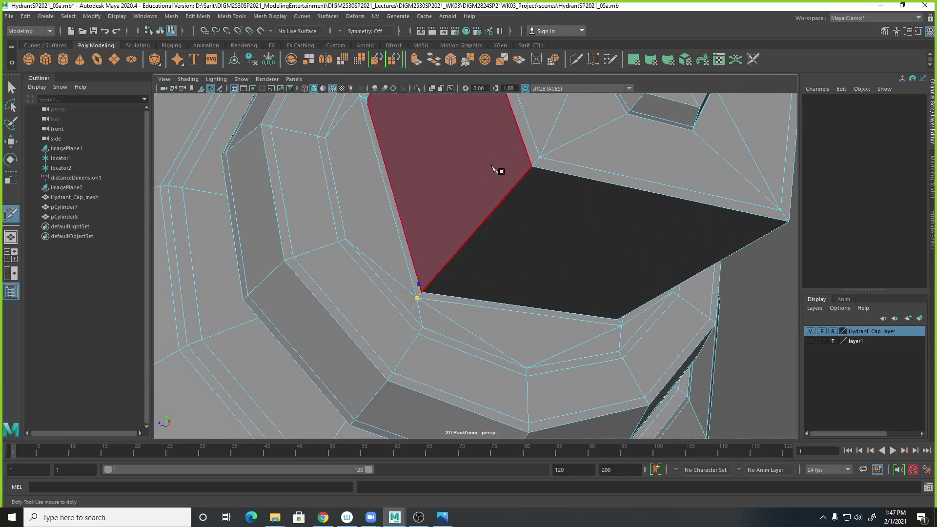
{"action": "left_click", "coordinate": [531, 160]}
{"action": "left_click", "coordinate": [539, 167]}
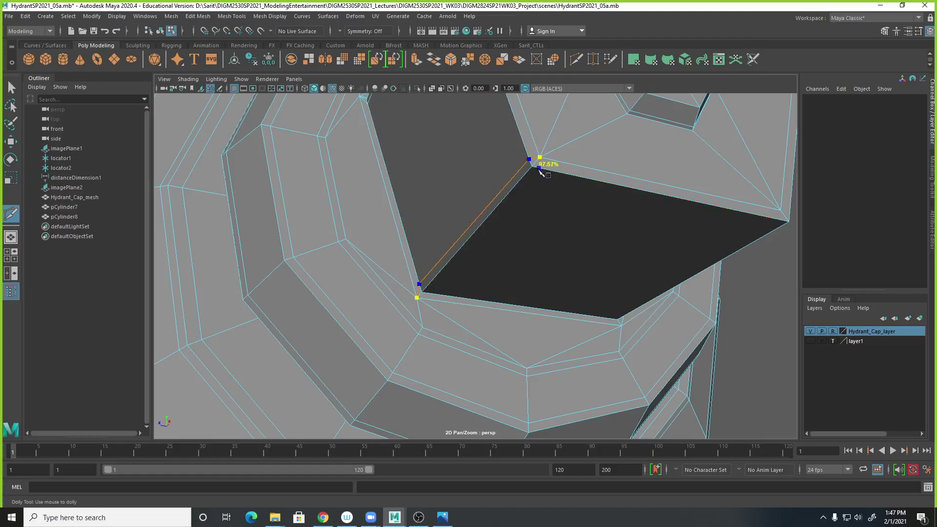
{"action": "left_click", "coordinate": [429, 294]}
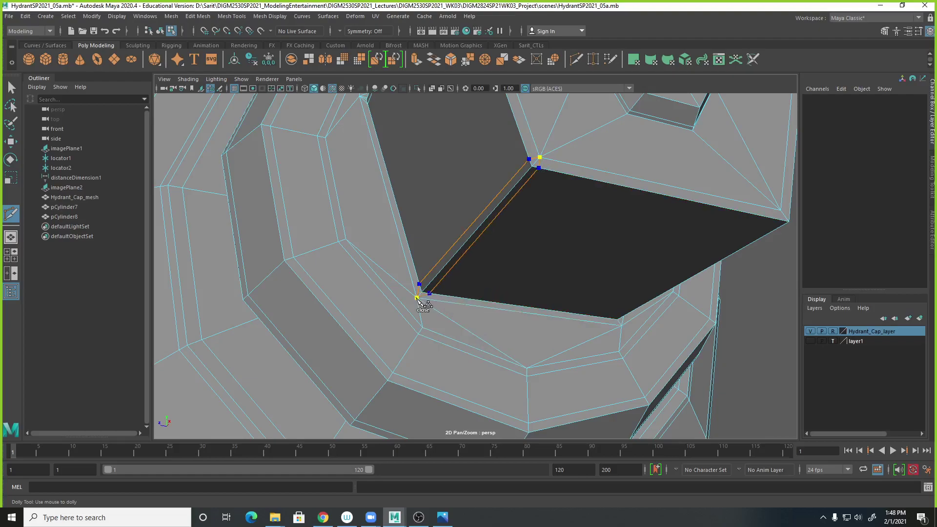
Step: Cut supporting edges on both sides of the nut's lower-right corner edge between the front face and the collar
{"action": "left_click_drag", "start_coordinate": [635, 312], "coordinate": [536, 287], "text": "alt"}
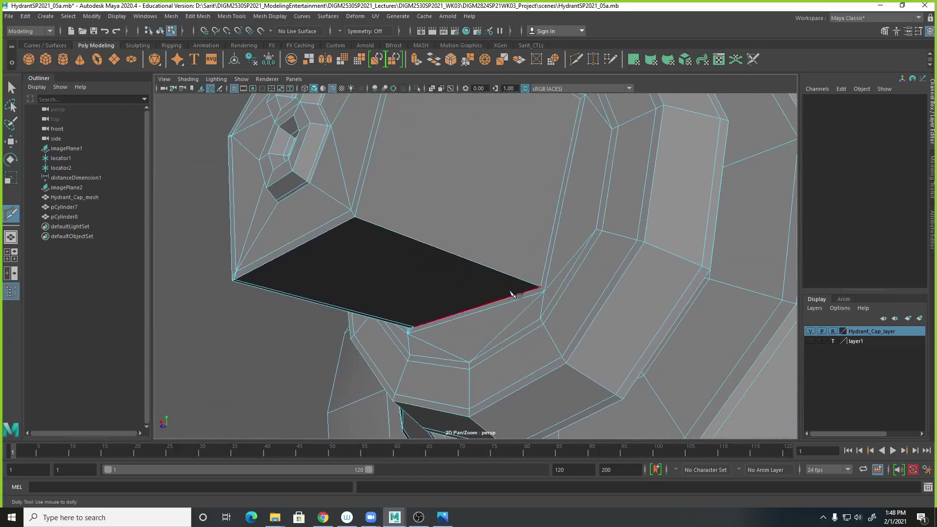
{"action": "left_click_drag", "start_coordinate": [352, 245], "coordinate": [374, 249], "text": "alt"}
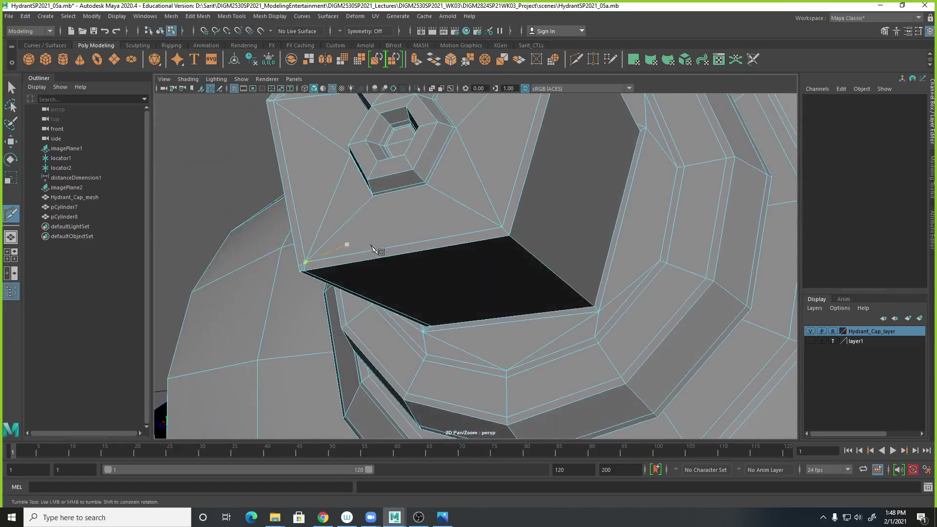
{"action": "left_click", "coordinate": [502, 237]}
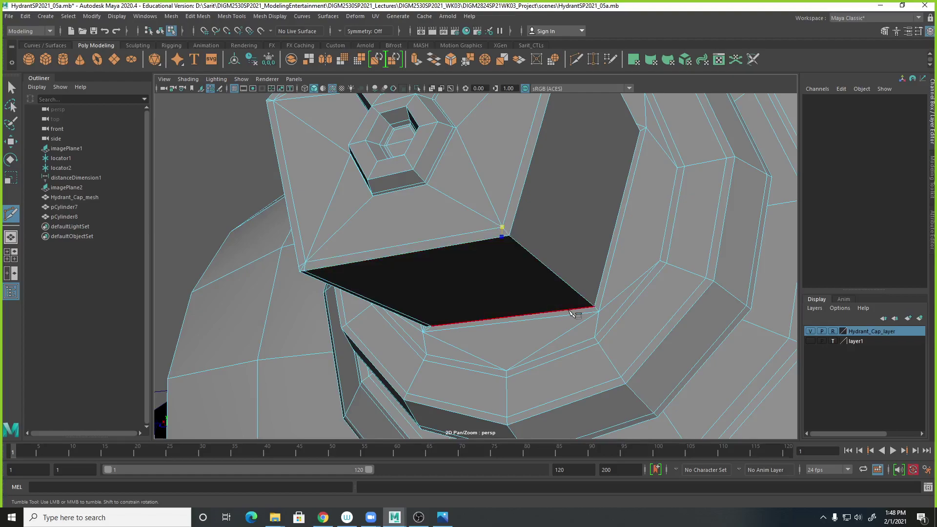
{"action": "left_click", "coordinate": [586, 309]}
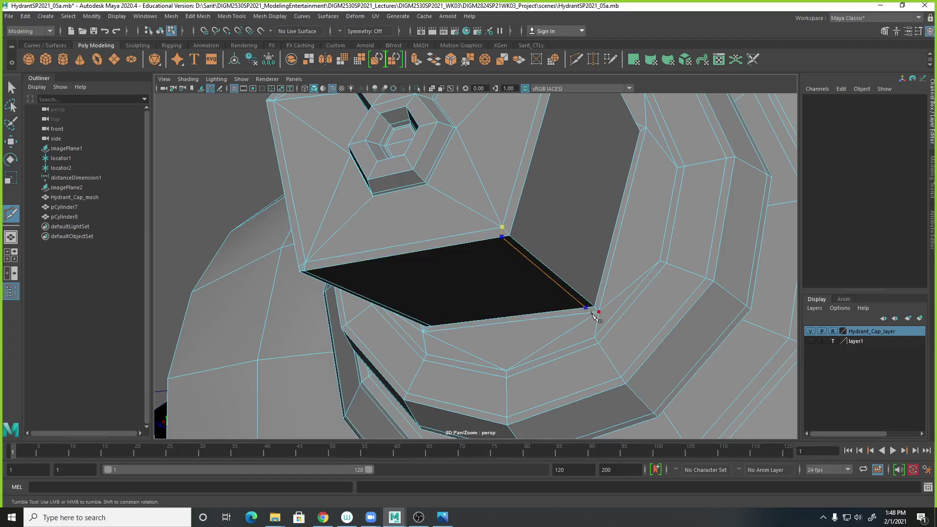
{"action": "left_click", "coordinate": [597, 299]}
{"action": "left_click", "coordinate": [507, 224]}
{"action": "key", "text": "Return"}
Step: Cut supporting edges on both sides of the nut's remaining upper-right corner edge, joining them at the front-face and collar vertices
{"action": "left_click_drag", "start_coordinate": [749, 307], "coordinate": [644, 335], "text": "alt"}
{"action": "scroll", "coordinate": [560, 205], "scroll_direction": "up", "scroll_amount": 4}
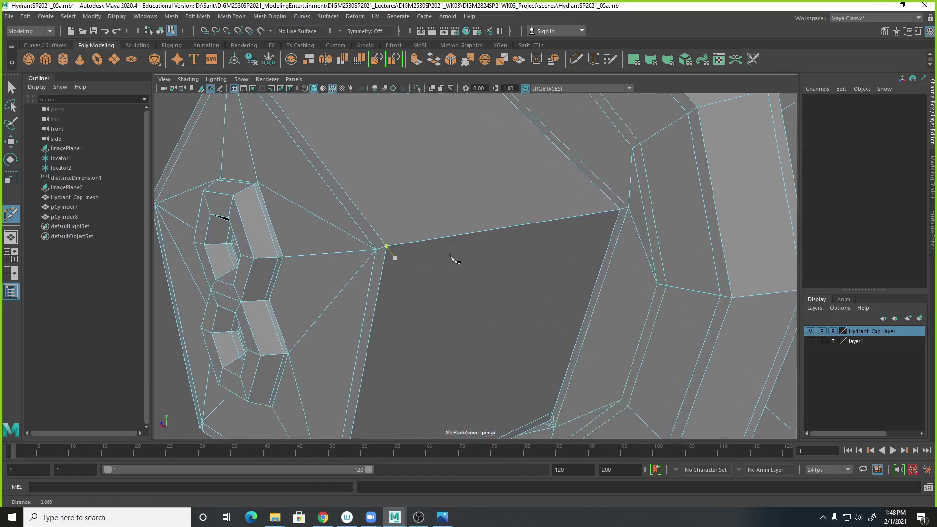
{"action": "left_click", "coordinate": [623, 199]}
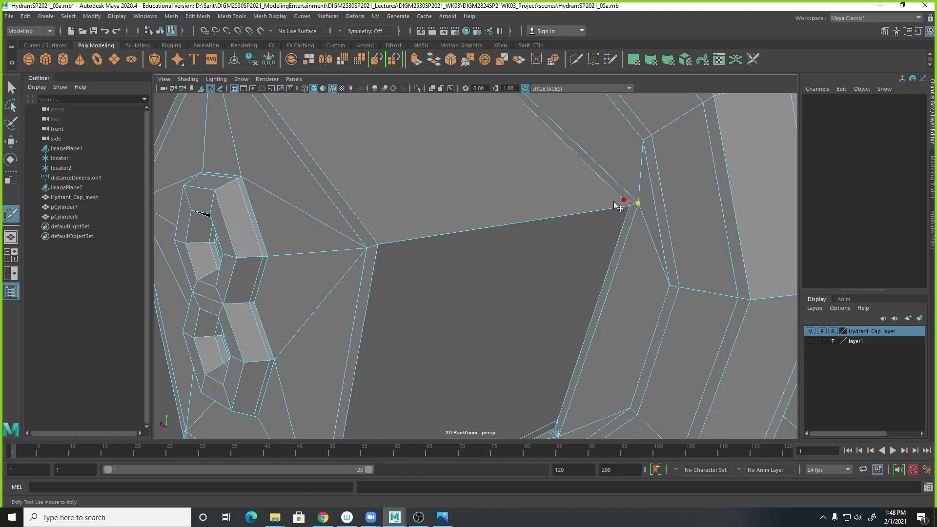
{"action": "left_click", "coordinate": [373, 238]}
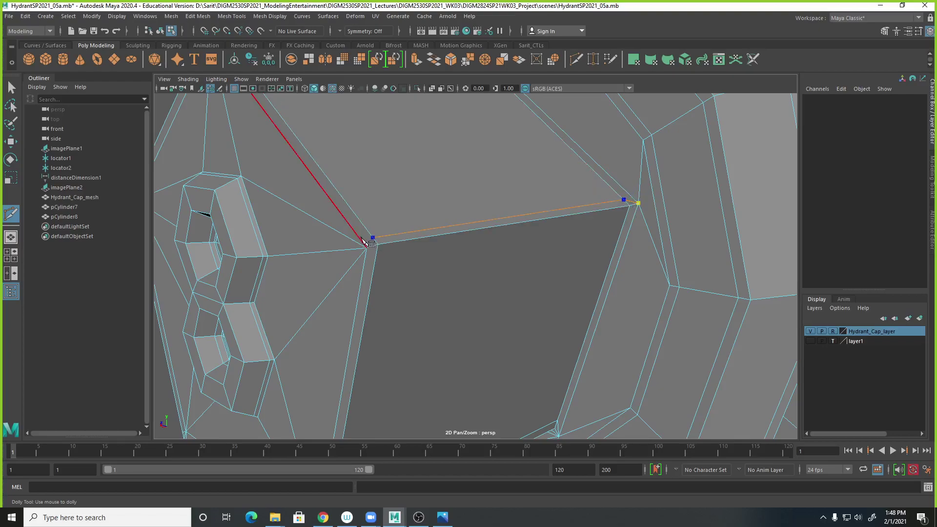
{"action": "left_click", "coordinate": [376, 254]}
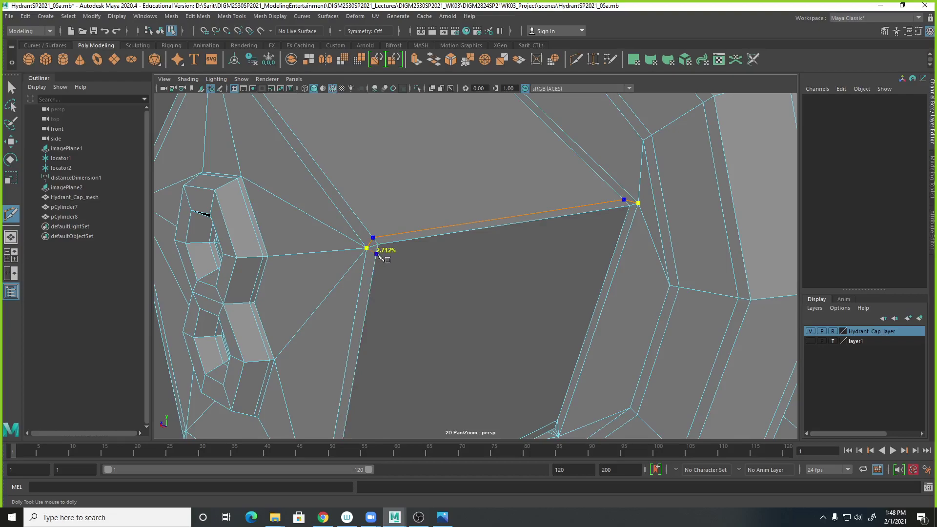
{"action": "left_click", "coordinate": [628, 214]}
{"action": "left_click_drag", "start_coordinate": [628, 215], "coordinate": [627, 213]}
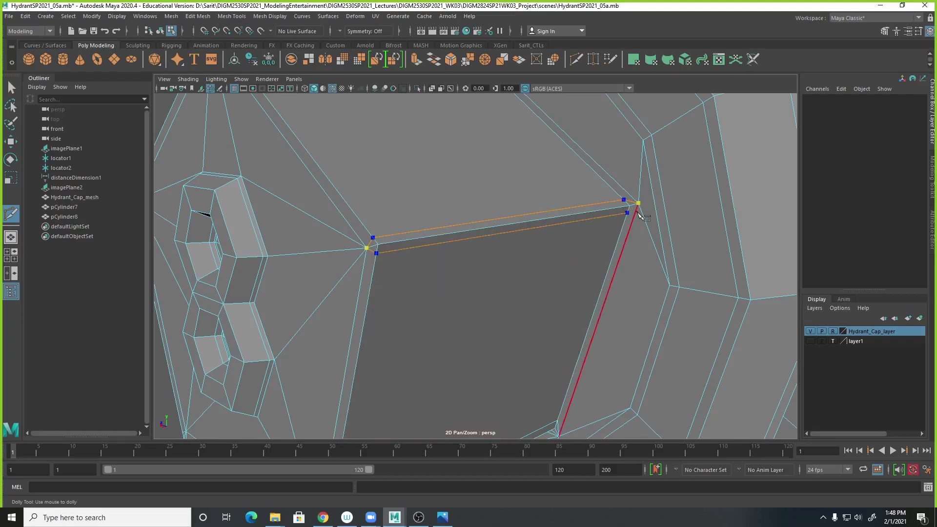
{"action": "left_click", "coordinate": [639, 201]}
{"action": "scroll", "coordinate": [650, 210], "scroll_direction": "down", "scroll_amount": 10}
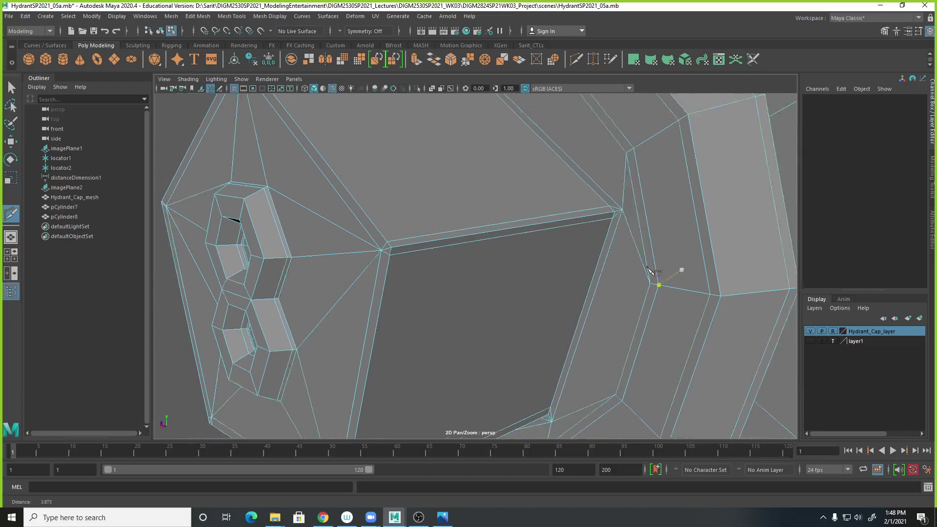
Step: Finish cutting, return the smooth-previewed hydrant body to object mode, deselect it and turn off the wireframe overlay on shaded surfaces
{"action": "left_click_drag", "start_coordinate": [459, 273], "coordinate": [490, 264], "text": "alt"}
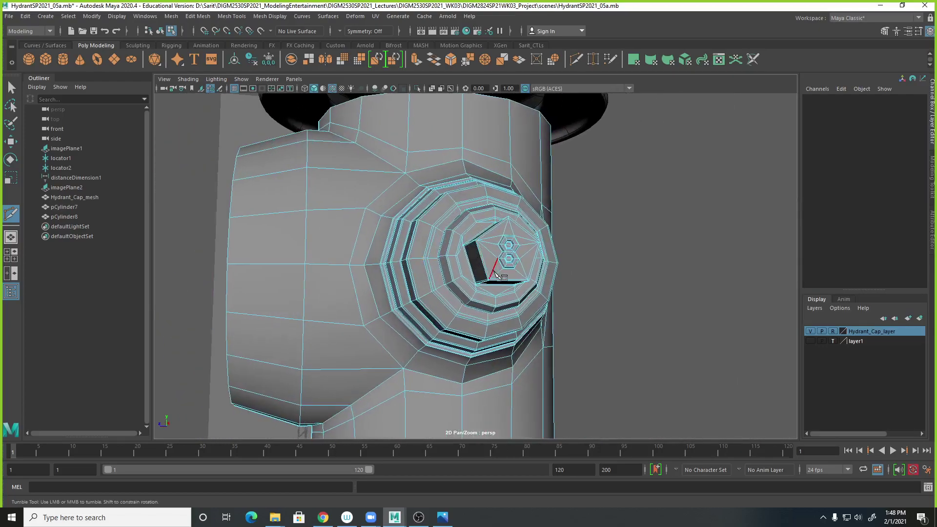
{"action": "scroll", "coordinate": [547, 337], "scroll_direction": "down", "scroll_amount": 5}
{"action": "left_click_drag", "start_coordinate": [550, 341], "coordinate": [564, 323], "text": "alt"}
{"action": "left_click", "coordinate": [11, 87]}
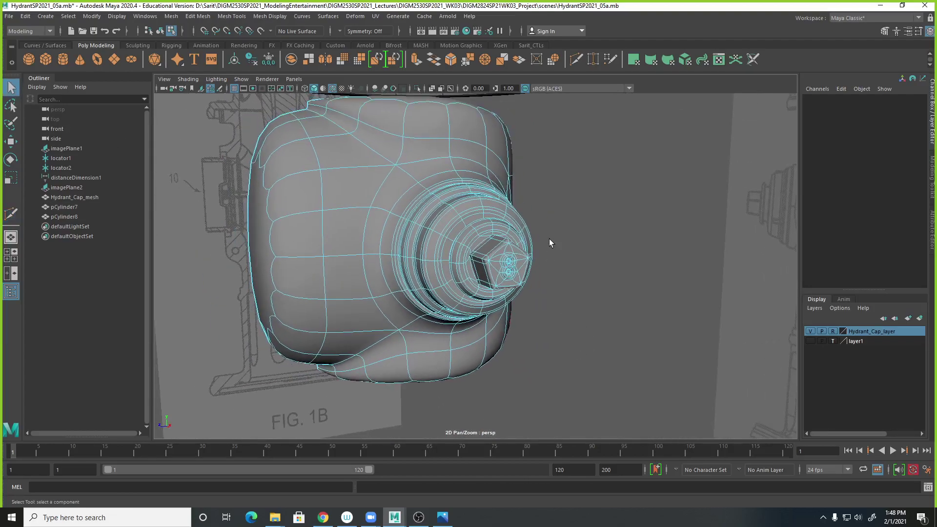
{"action": "right_click_drag", "start_coordinate": [478, 247], "coordinate": [527, 200]}
{"action": "left_click", "coordinate": [620, 254]}
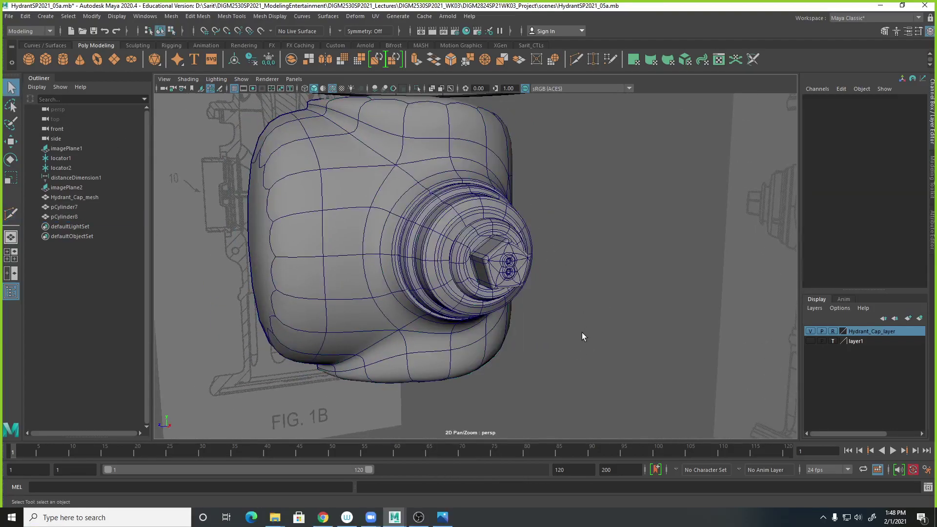
{"action": "left_click", "coordinate": [334, 89]}
{"action": "mouse_move", "coordinate": [577, 336]}
{"action": "left_mouse_down", "text": "alt"}
{"action": "mouse_move", "coordinate": [594, 330]}
{"action": "mouse_move", "coordinate": [601, 340]}
{"action": "mouse_move", "coordinate": [498, 330]}
{"action": "mouse_move", "coordinate": [619, 328]}
{"action": "mouse_move", "coordinate": [627, 340]}
{"action": "left_mouse_up", "text": "alt"}
{"action": "scroll", "coordinate": [566, 293], "scroll_direction": "down", "scroll_amount": 5}
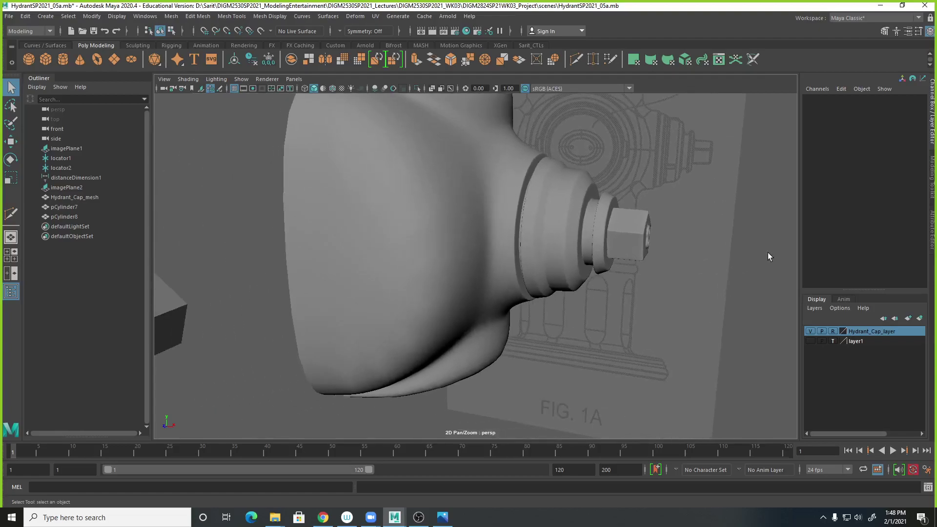
Step: Select the hydrant body and compare its smoothed nozzle with the Fire Hydrant 005.JPG reference photo
{"action": "left_click", "coordinate": [506, 203]}
{"action": "right_click_drag", "start_coordinate": [511, 211], "coordinate": [617, 260]}
{"action": "left_click_drag", "start_coordinate": [617, 261], "coordinate": [582, 348], "text": "alt"}
{"action": "left_click", "coordinate": [573, 362]}
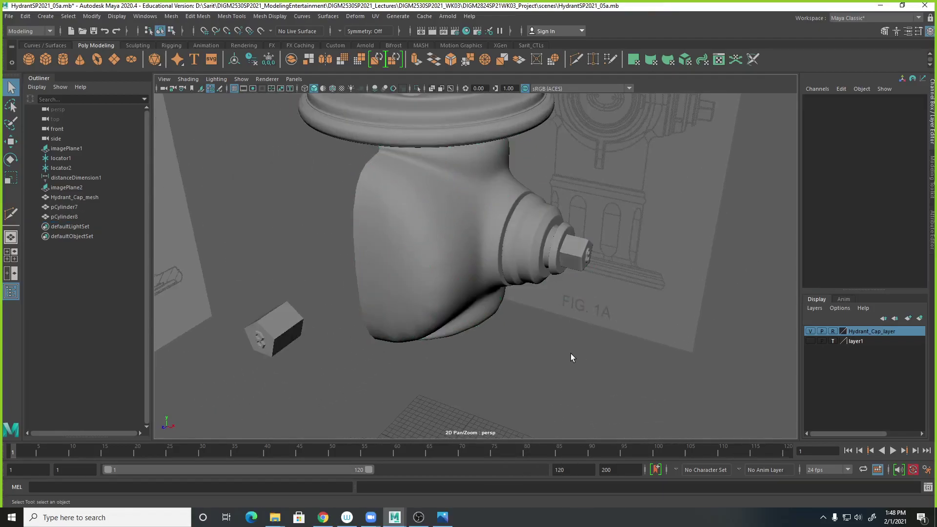
{"action": "left_click", "coordinate": [570, 247]}
{"action": "left_click_drag", "start_coordinate": [596, 318], "coordinate": [582, 326], "text": "alt"}
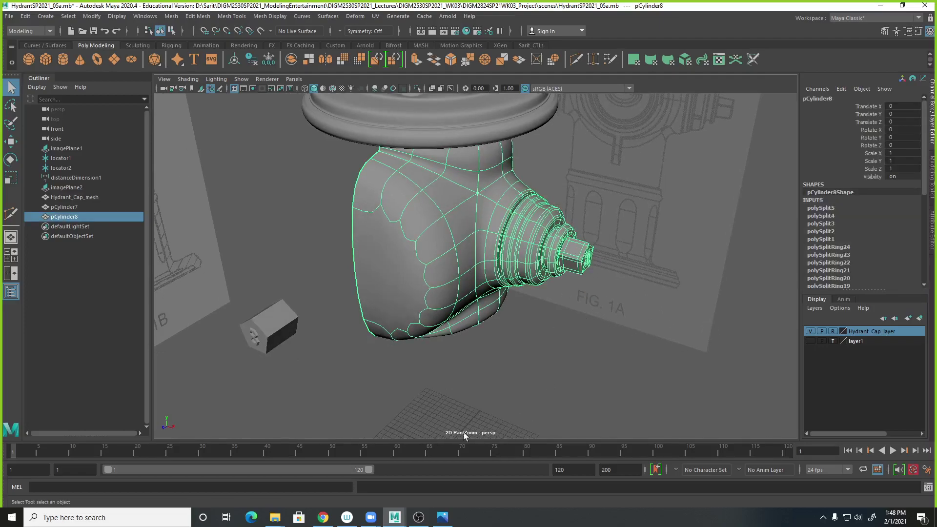
{"action": "left_click", "coordinate": [440, 520]}
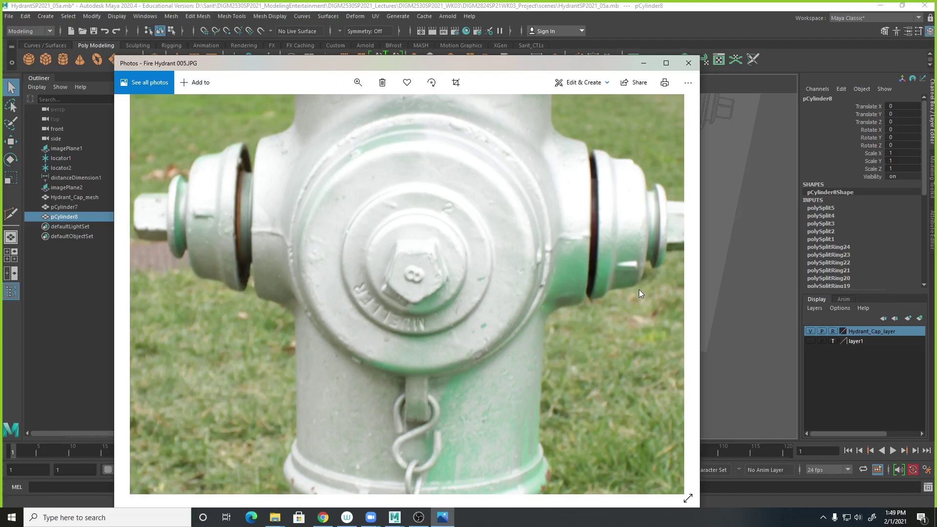
{"action": "left_click", "coordinate": [642, 67]}
{"action": "right_click_drag", "start_coordinate": [654, 152], "coordinate": [355, 144]}
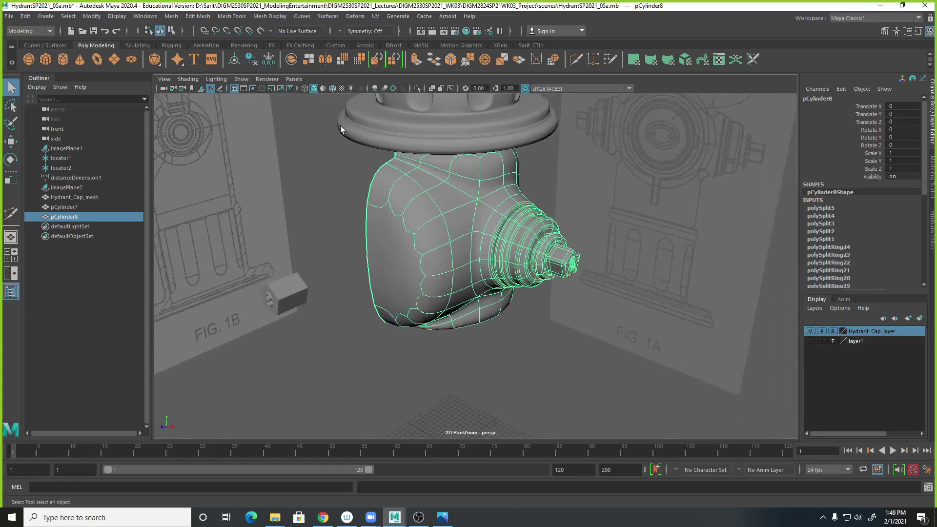
Step: Save the scene, then check the body's front and side outlets against the reference photo once more
{"action": "key", "text": "ctrl+s"}
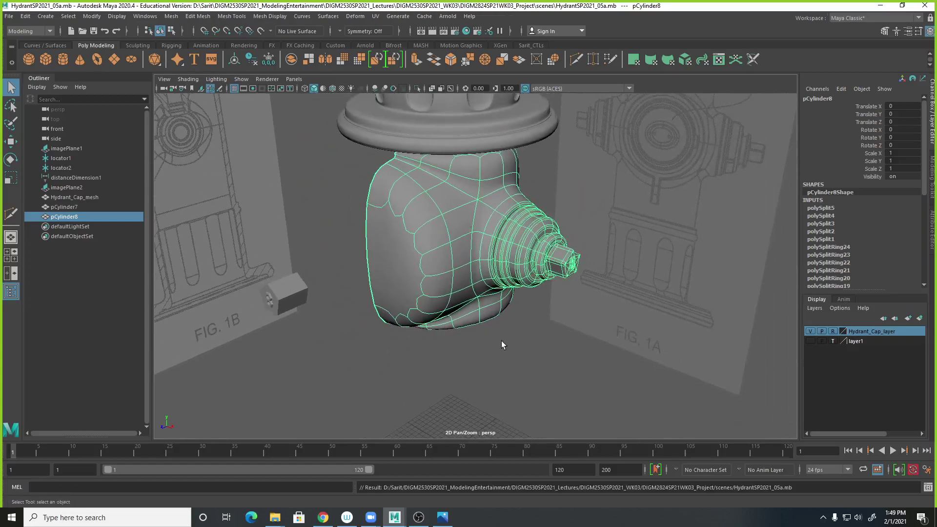
{"action": "left_click", "coordinate": [514, 355]}
{"action": "right_click_drag", "start_coordinate": [515, 355], "coordinate": [527, 252]}
{"action": "left_click", "coordinate": [527, 252]}
{"action": "key", "text": "alt+Tab"}
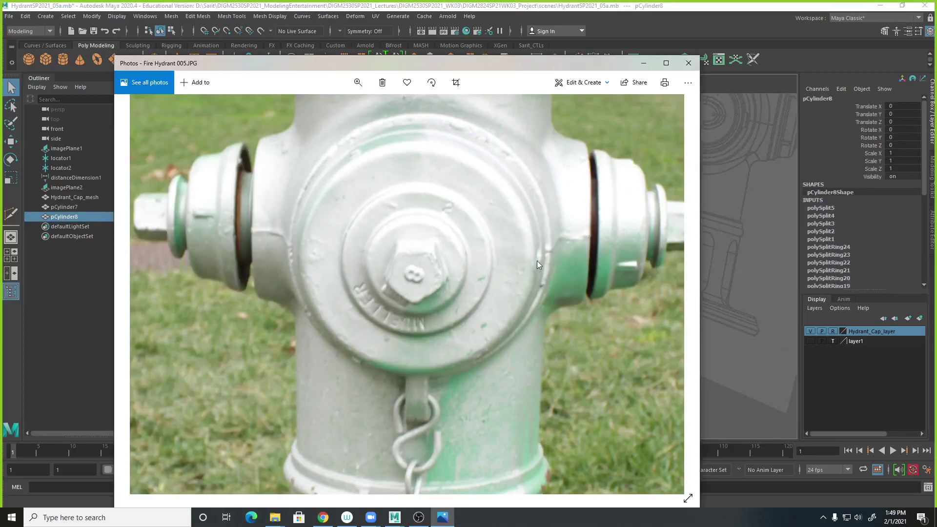
{"action": "left_click", "coordinate": [643, 63]}
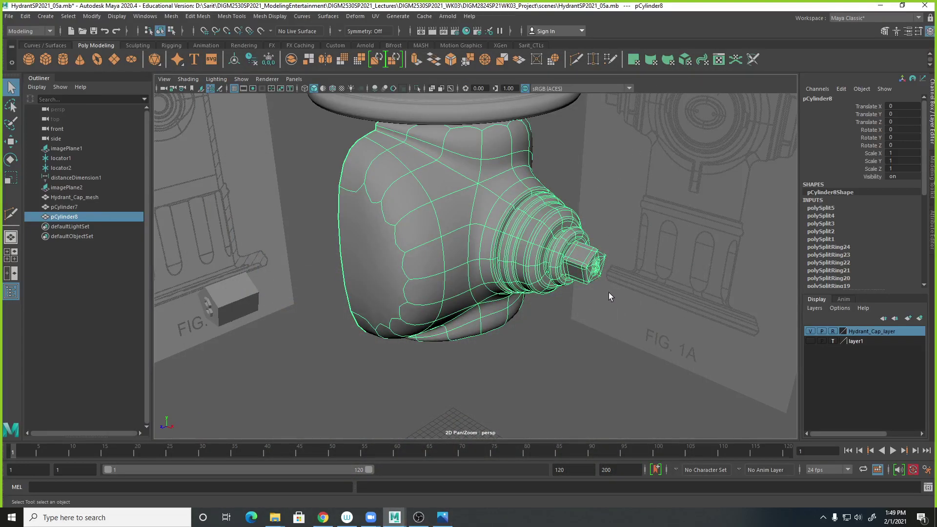
Step: Switch the hydrant body back to its unsmoothed display and examine its edges around the flat front, open side and nozzle
{"action": "left_click_drag", "start_coordinate": [485, 225], "coordinate": [438, 189], "text": "alt"}
{"action": "key", "text": "1"}
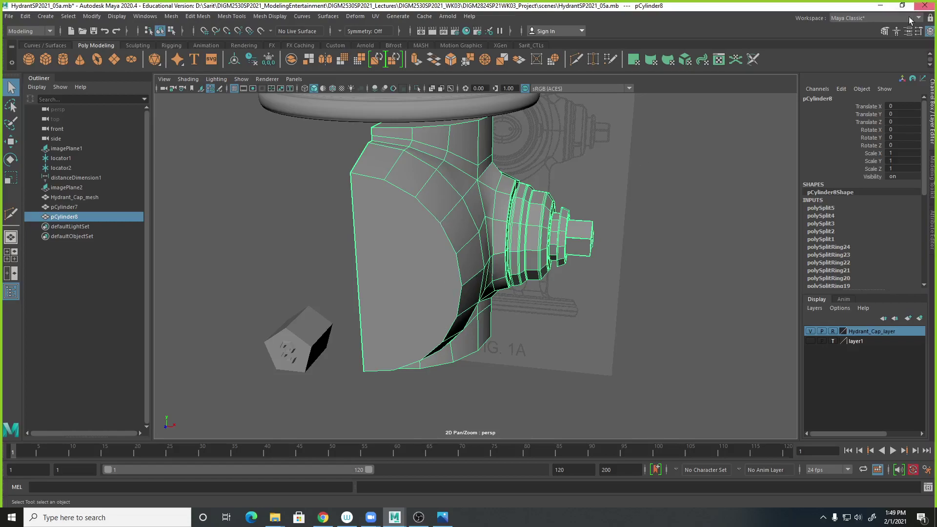
{"action": "left_click_drag", "start_coordinate": [619, 174], "coordinate": [537, 244], "text": "alt"}
{"action": "right_click_drag", "start_coordinate": [452, 295], "coordinate": [453, 257], "text": "alt"}
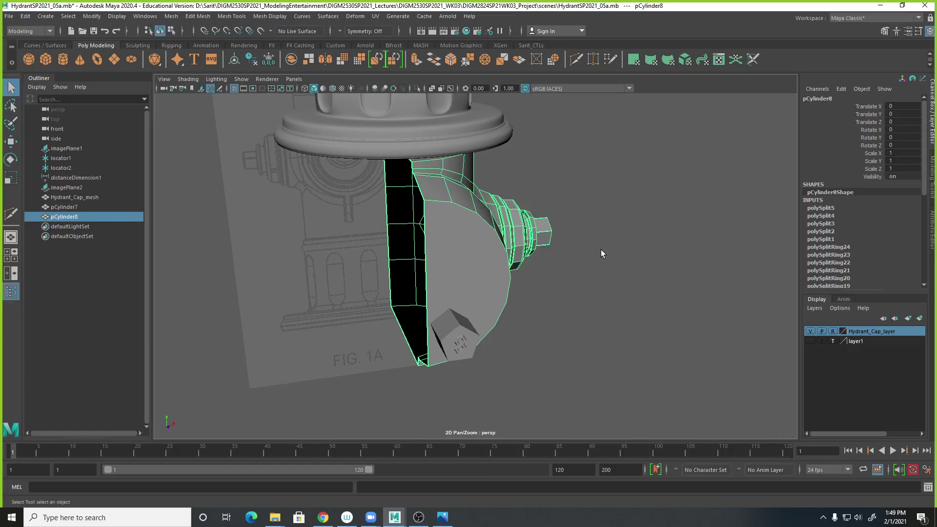
{"action": "left_click_drag", "start_coordinate": [679, 272], "coordinate": [676, 352], "text": "alt"}
{"action": "right_click_drag", "start_coordinate": [676, 352], "coordinate": [718, 376], "text": "alt"}
{"action": "left_click_drag", "start_coordinate": [719, 379], "coordinate": [628, 352], "text": "alt"}
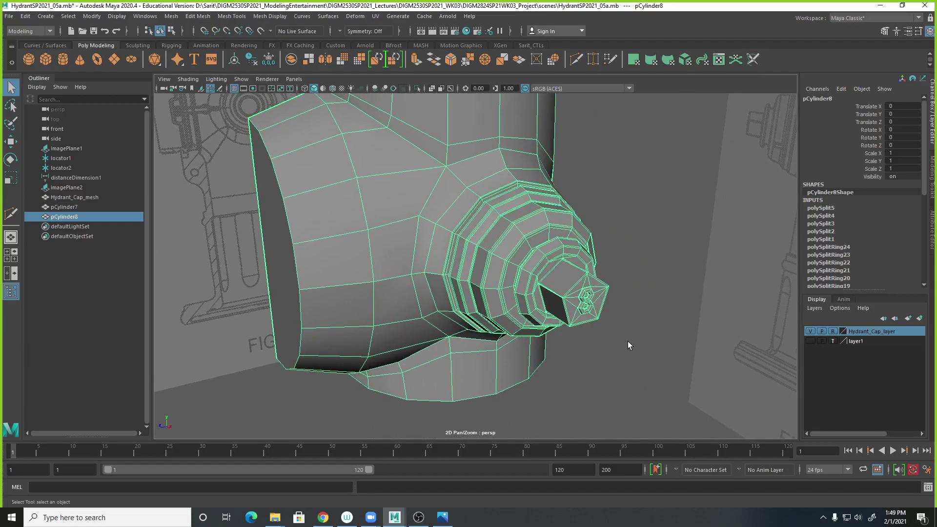
{"action": "left_click_drag", "start_coordinate": [606, 350], "coordinate": [634, 348], "text": "alt"}
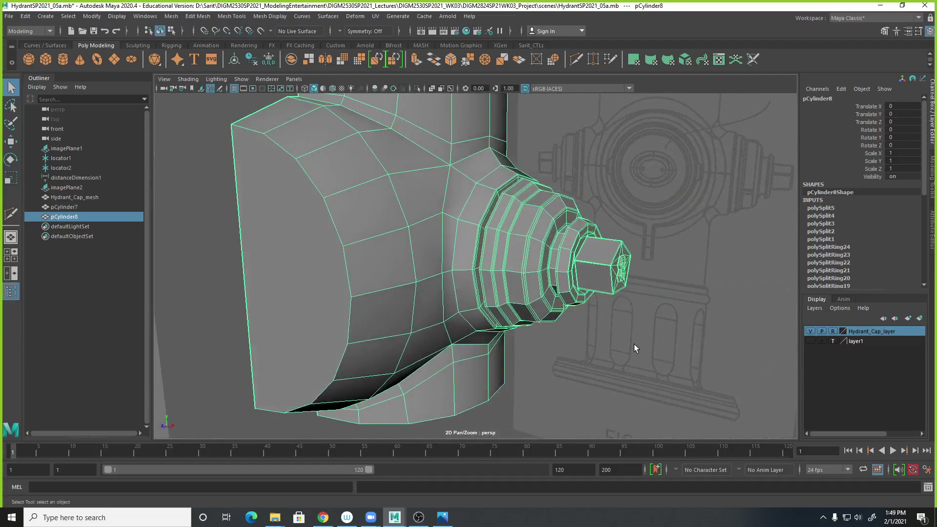